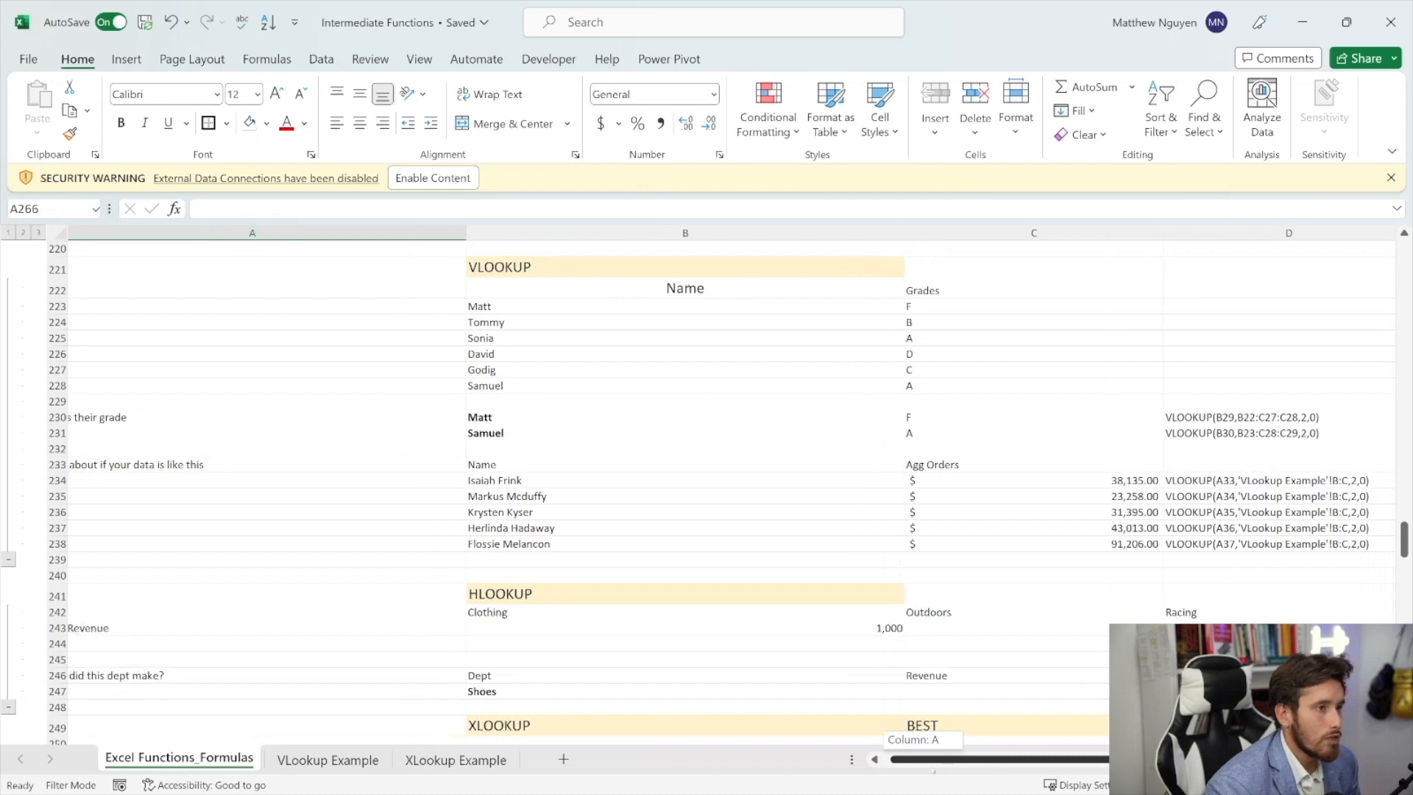
# - Match the Name header in B222 to the Grades header's formatting and make both headers bold
pyautogui.click(616, 287)
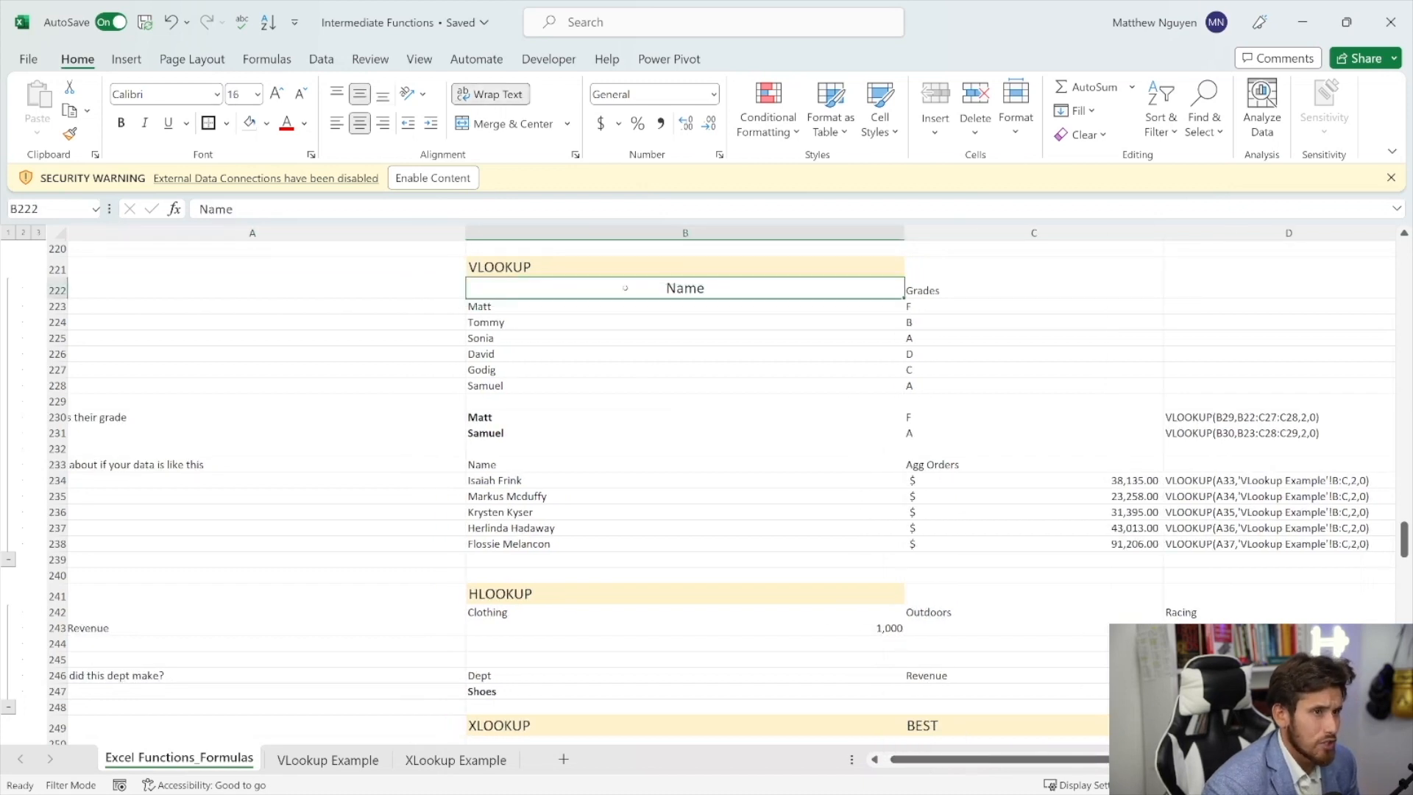
pyautogui.click(956, 288)
pyautogui.click(70, 134)
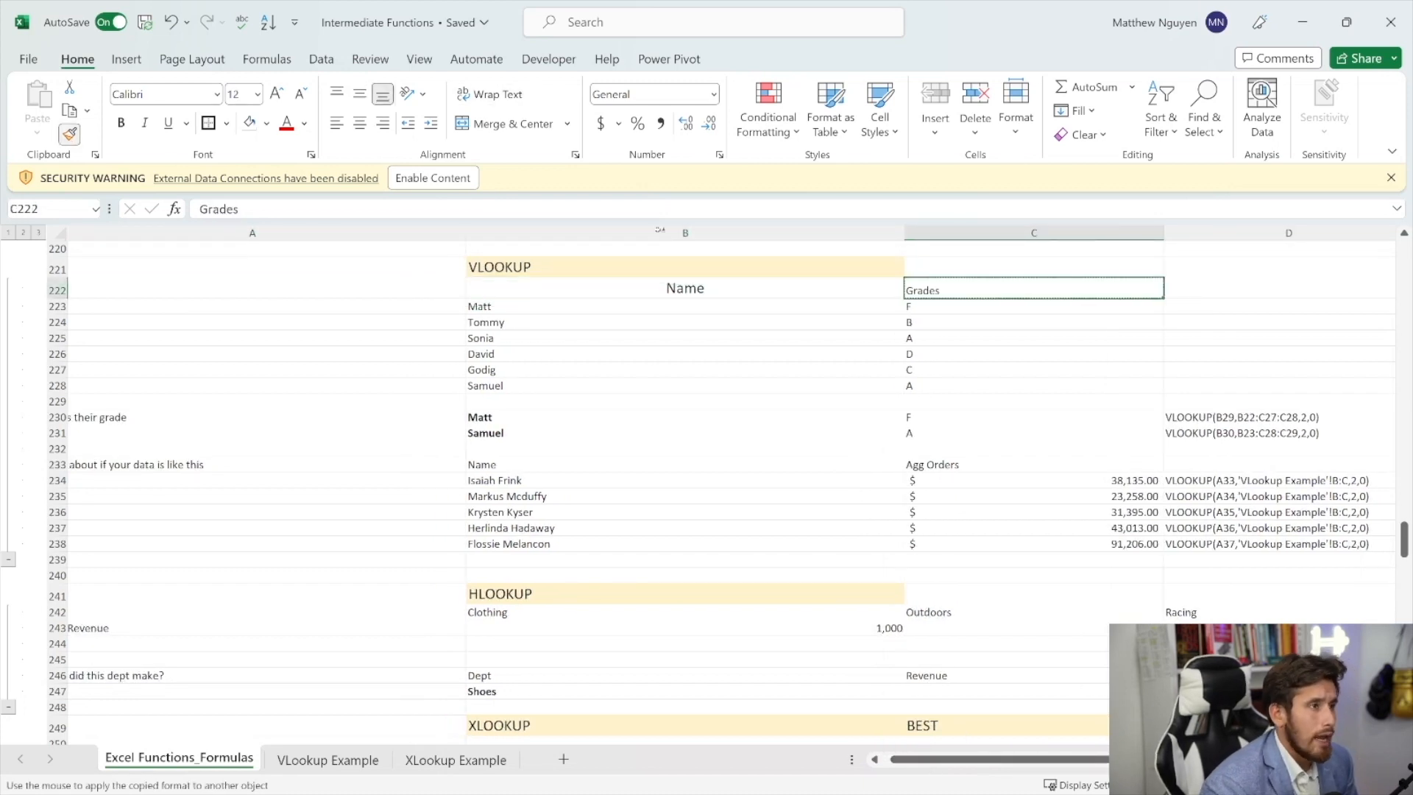
pyautogui.click(743, 302)
pyautogui.click(912, 291)
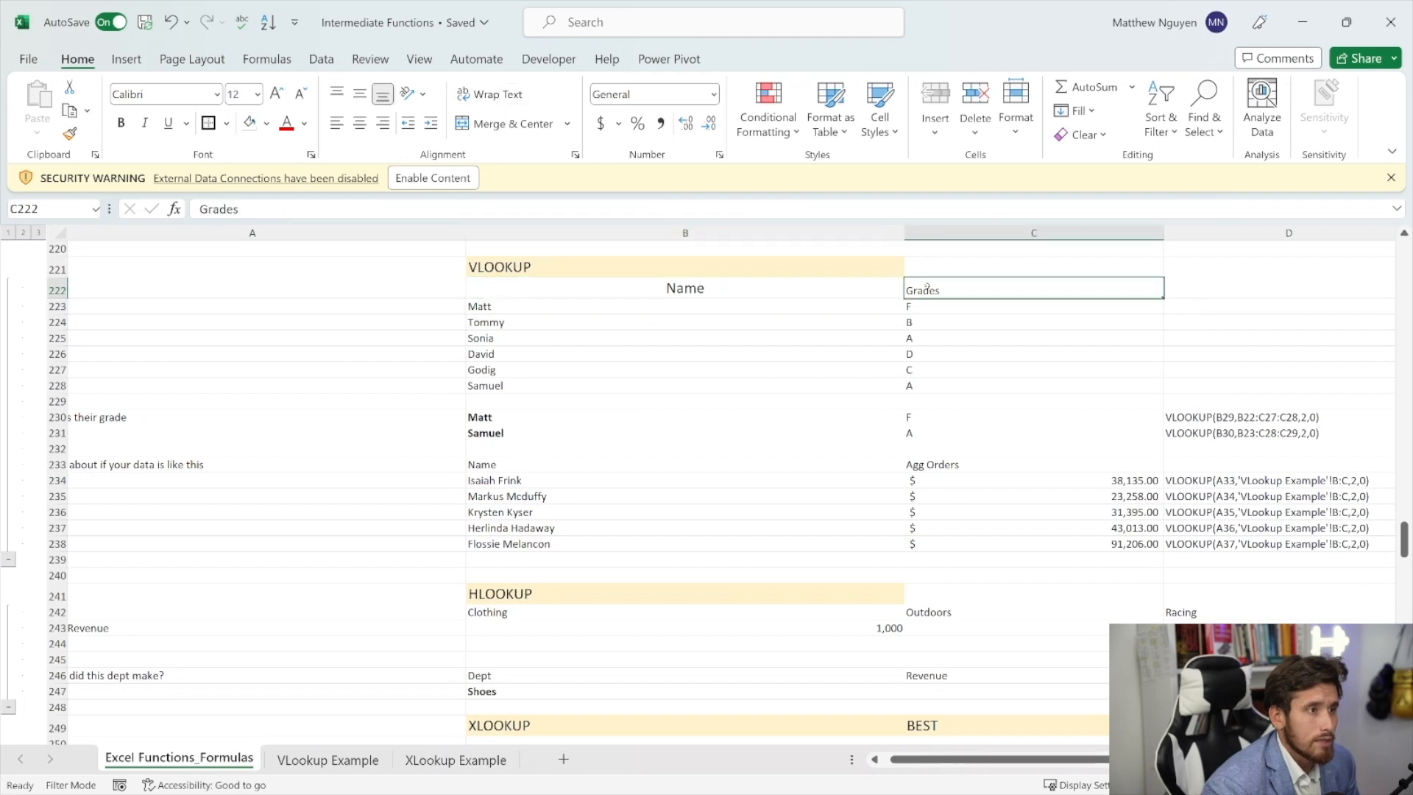
pyautogui.click(70, 134)
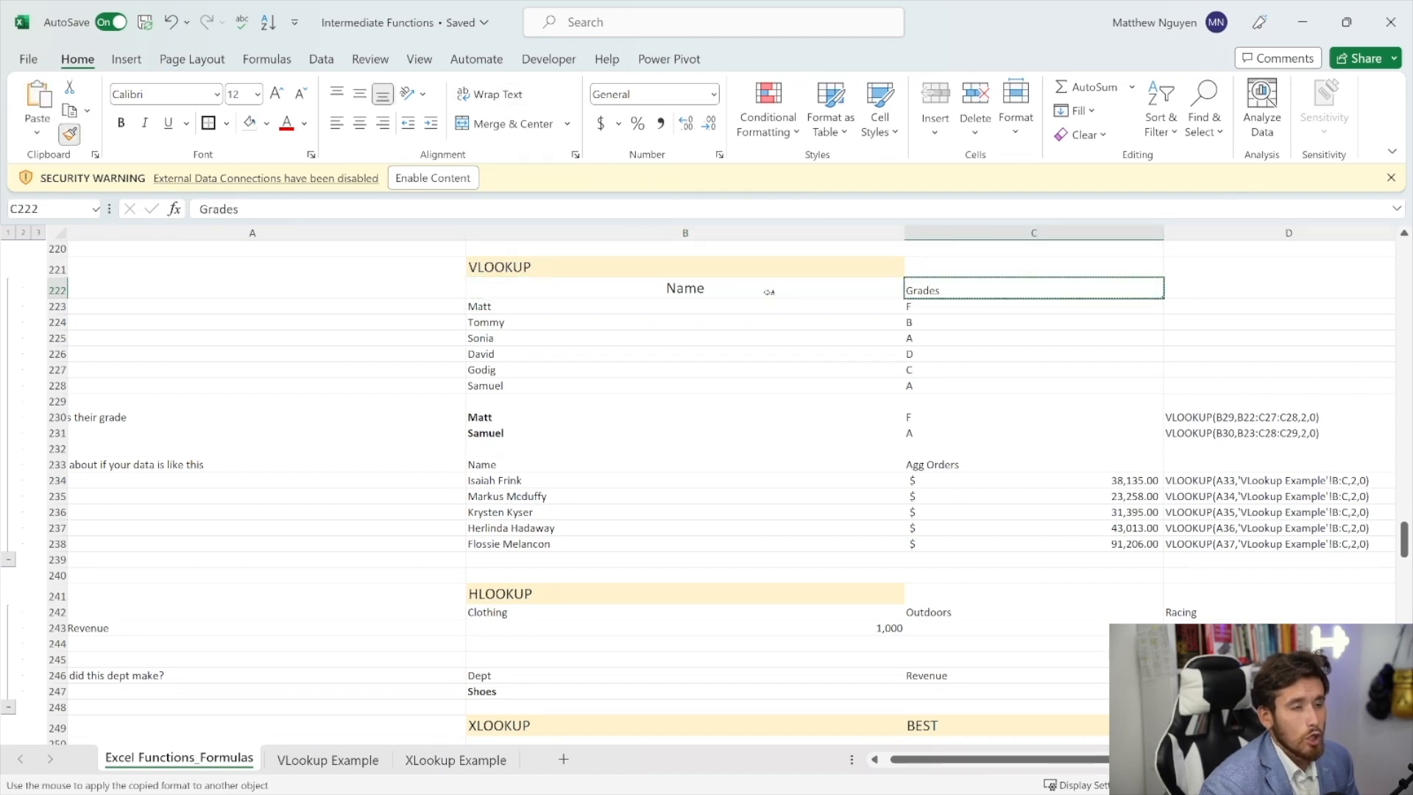
pyautogui.click(767, 289)
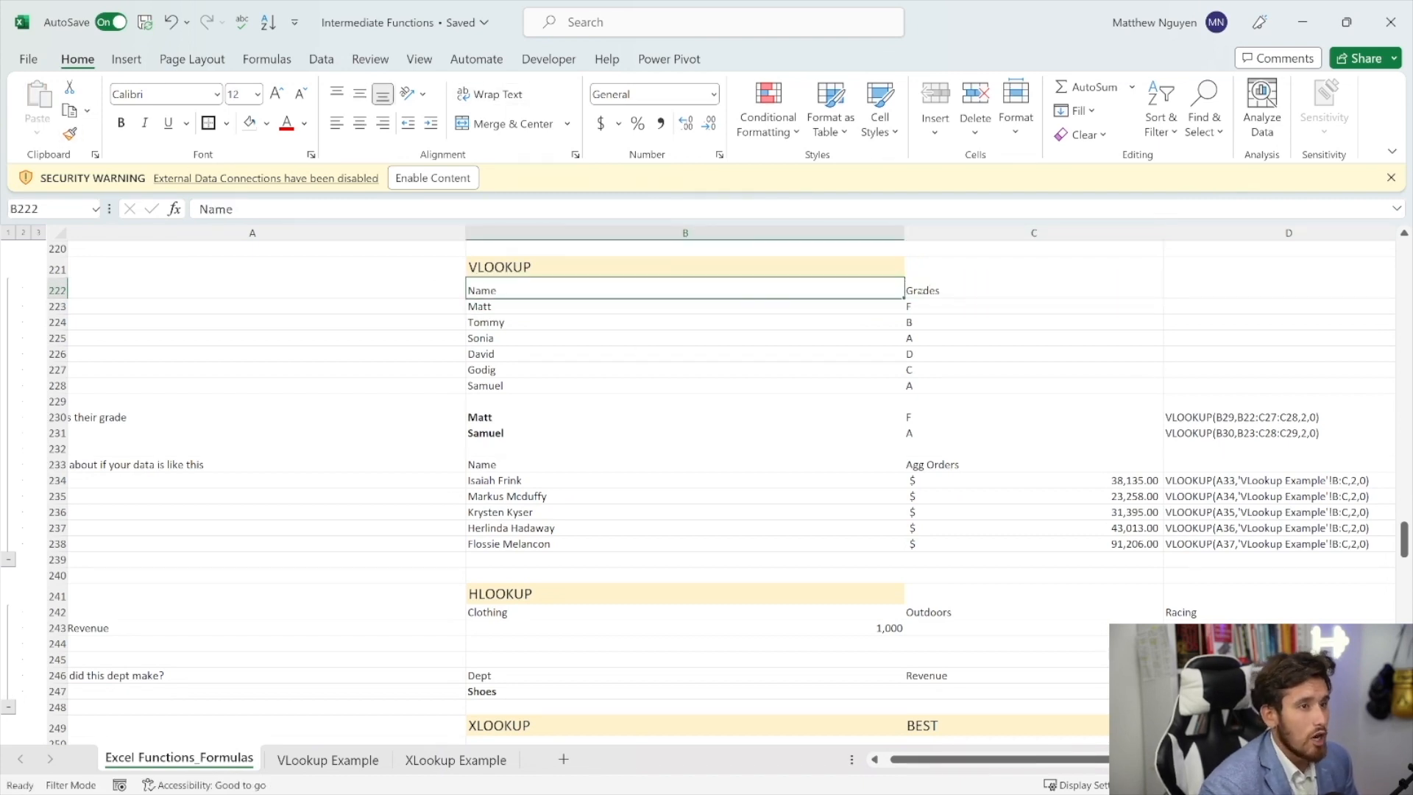
pyautogui.keyDown('shift'); pyautogui.click(920, 291); pyautogui.keyUp('shift')
pyautogui.hotkey('ctrl', 'b')
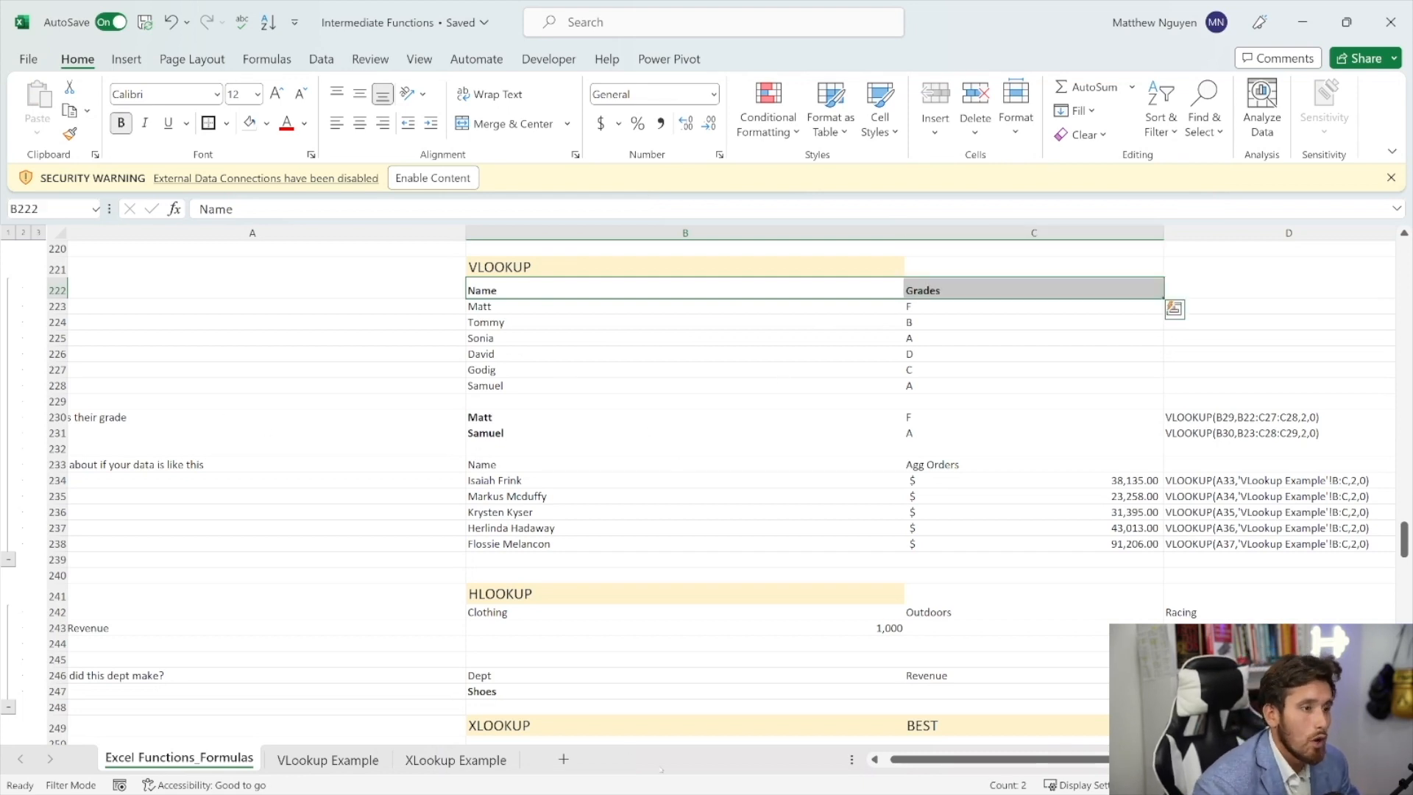
# - Narrow column A so that it just fits its row labels
pyautogui.click(441, 232)
pyautogui.moveTo(466, 233); pyautogui.dragTo(494, 234)
pyautogui.moveTo(299, 254); pyautogui.dragTo(289, 255)
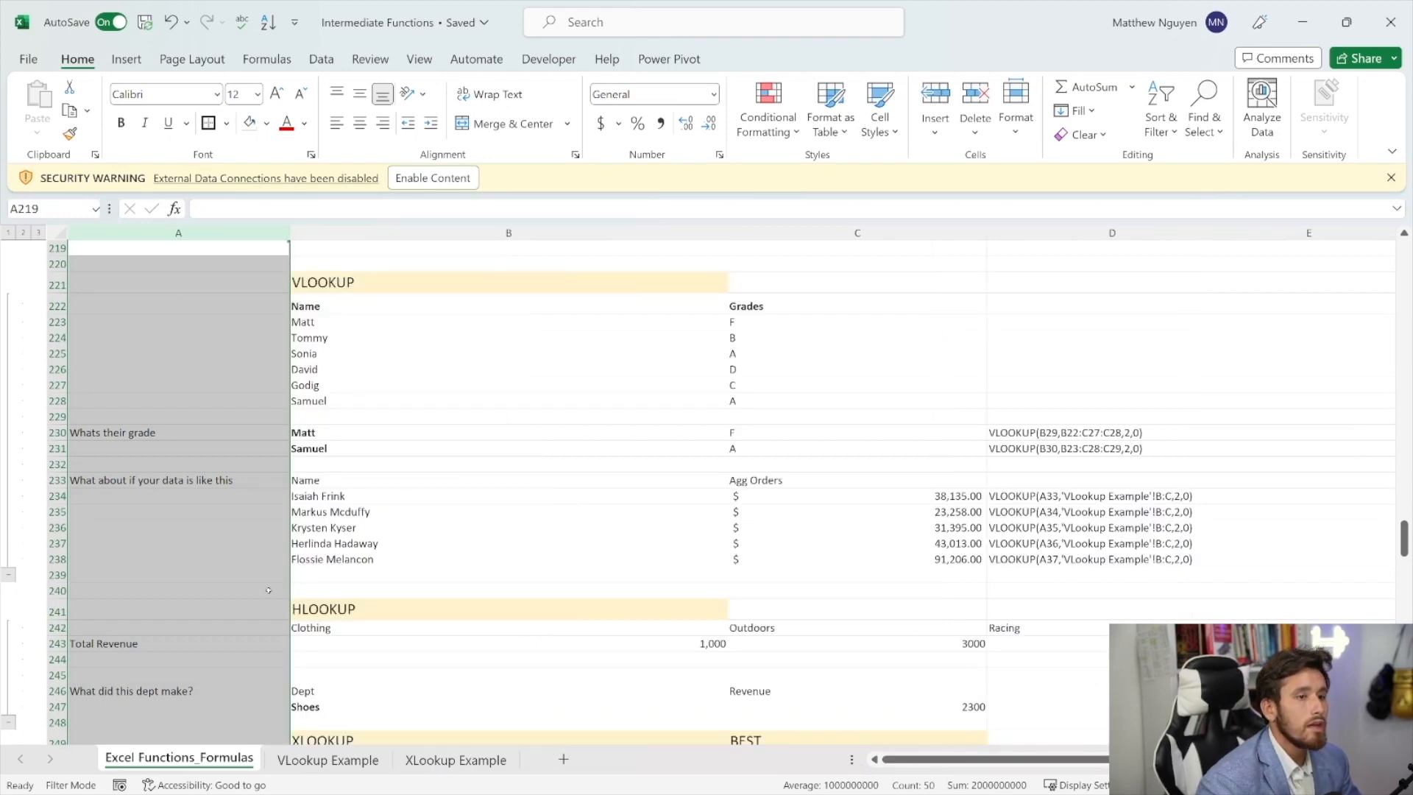
pyautogui.scroll(-1, 218, 536)
pyautogui.click(218, 542)
pyautogui.scroll(1, 218, 537)
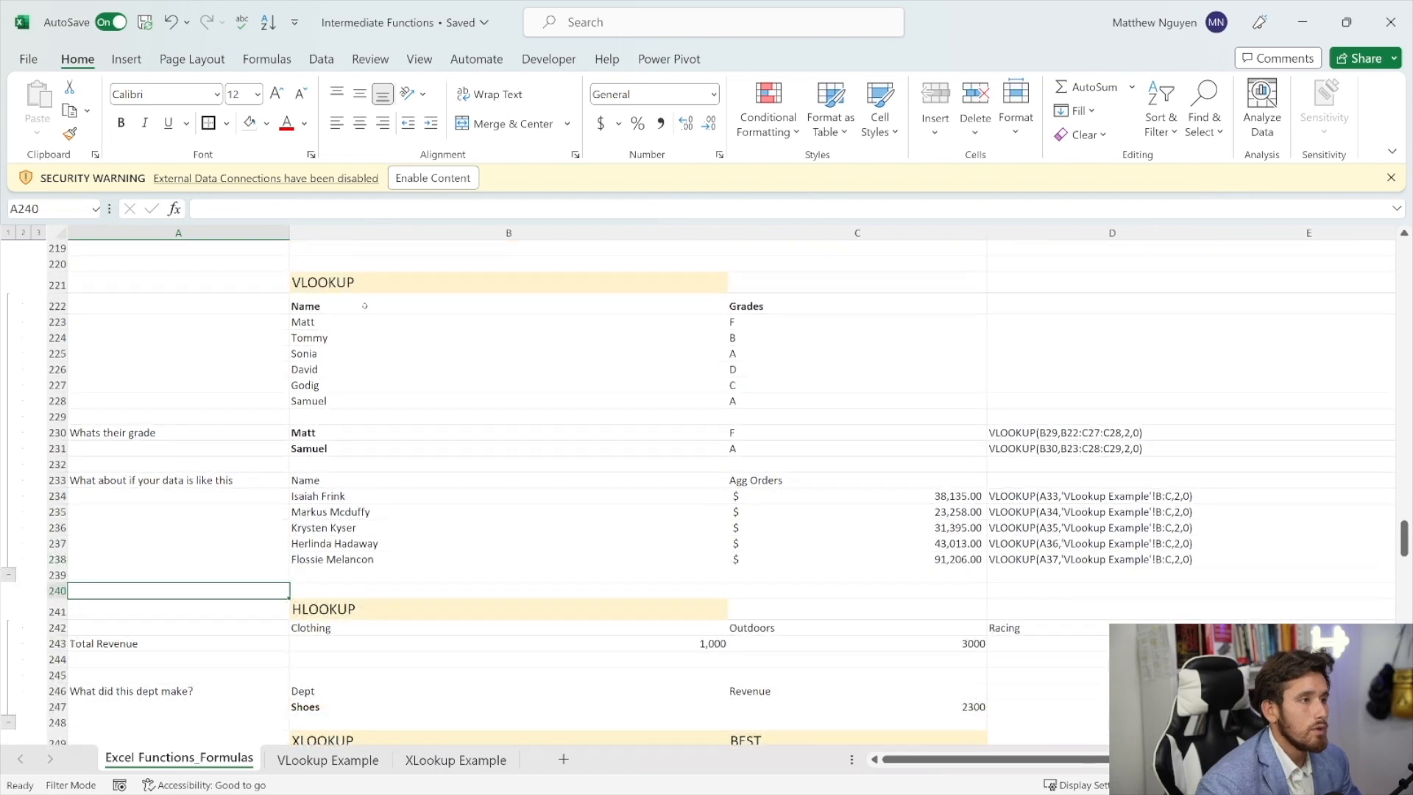
# - Clear the contents of the written-out VLOOKUP formulas in D230:D238
pyautogui.moveTo(1030, 433); pyautogui.dragTo(1030, 543)
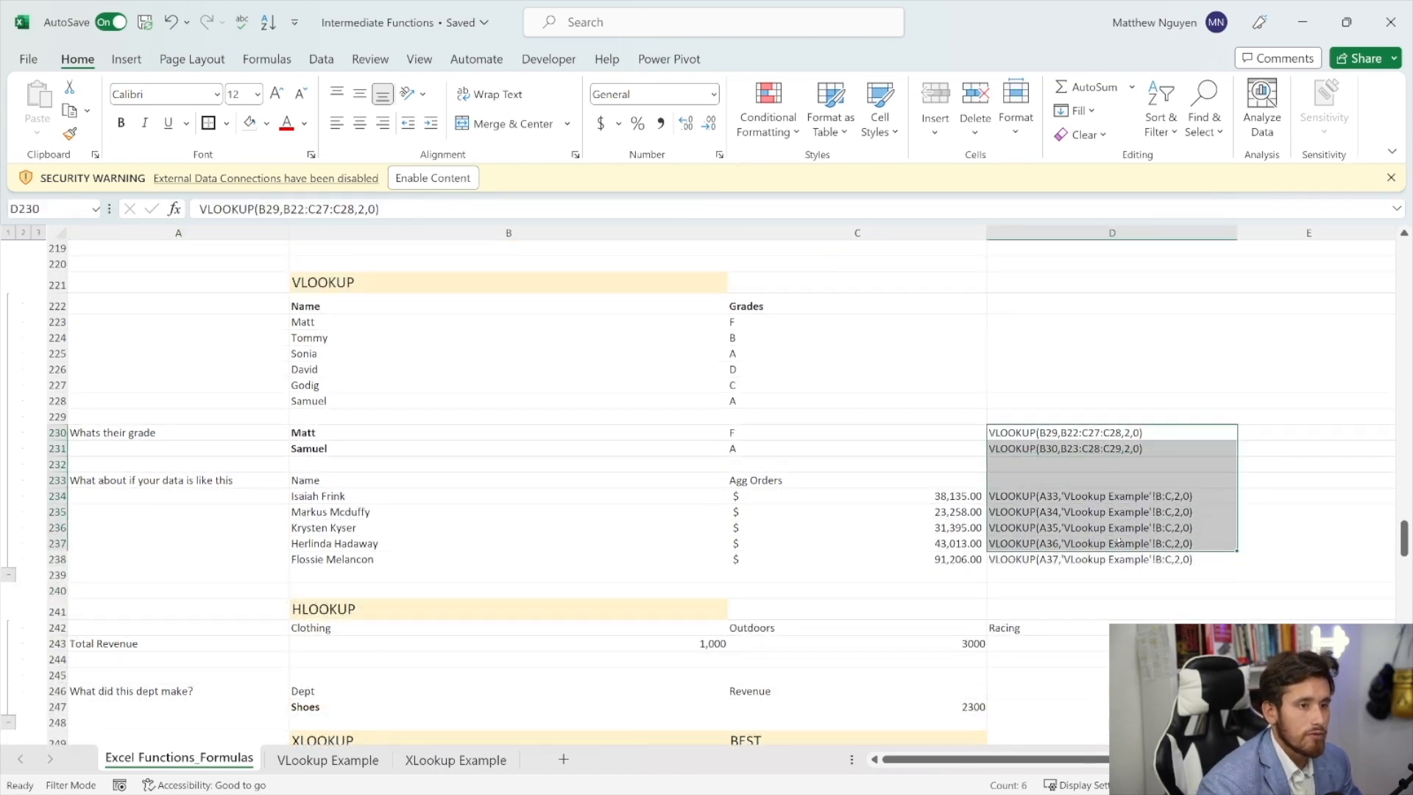
pyautogui.click(1030, 512)
pyautogui.click(1052, 434)
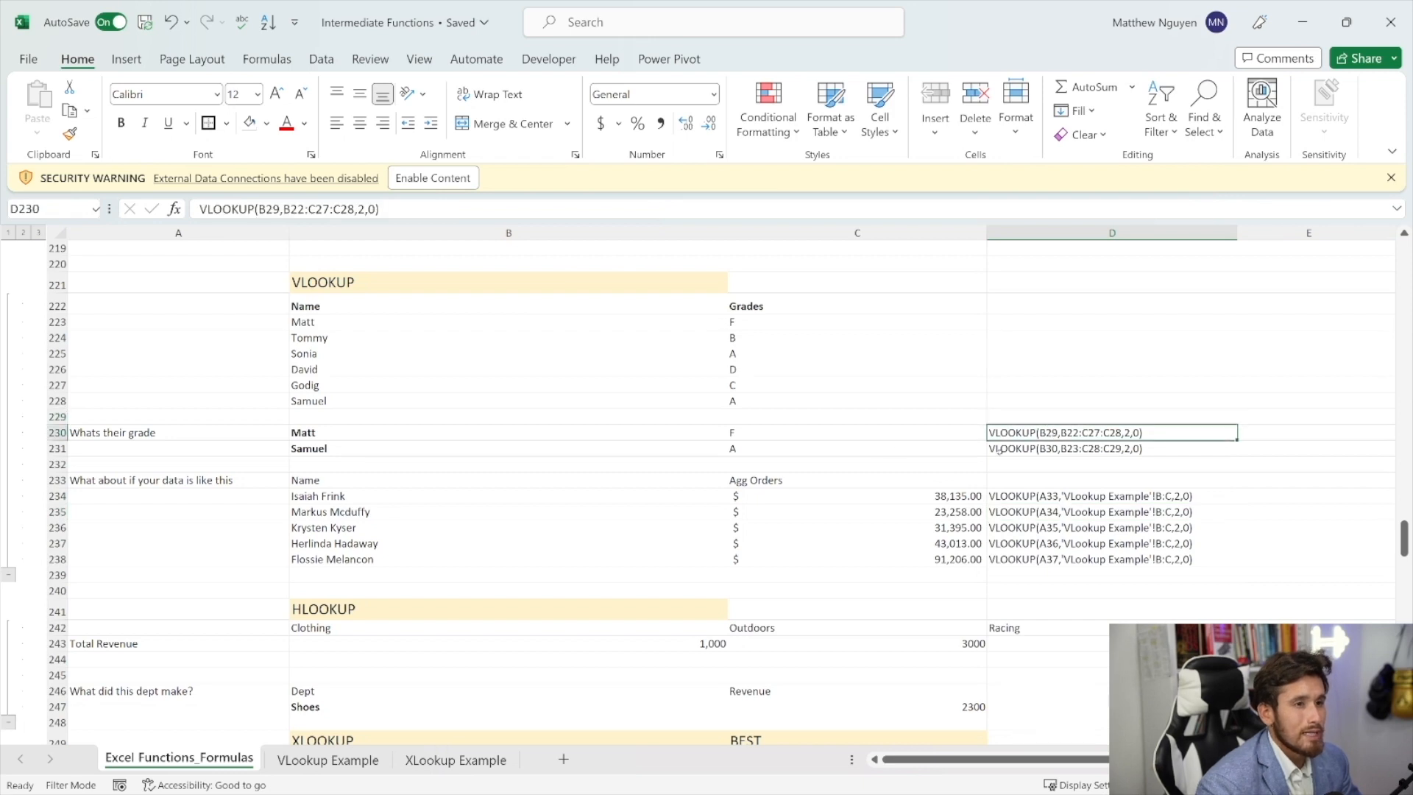
pyautogui.click(765, 435)
pyautogui.click(1026, 445)
pyautogui.click(1019, 434)
pyautogui.click(789, 514)
pyautogui.moveTo(1039, 435); pyautogui.dragTo(1042, 553)
pyautogui.rightClick(1042, 554)
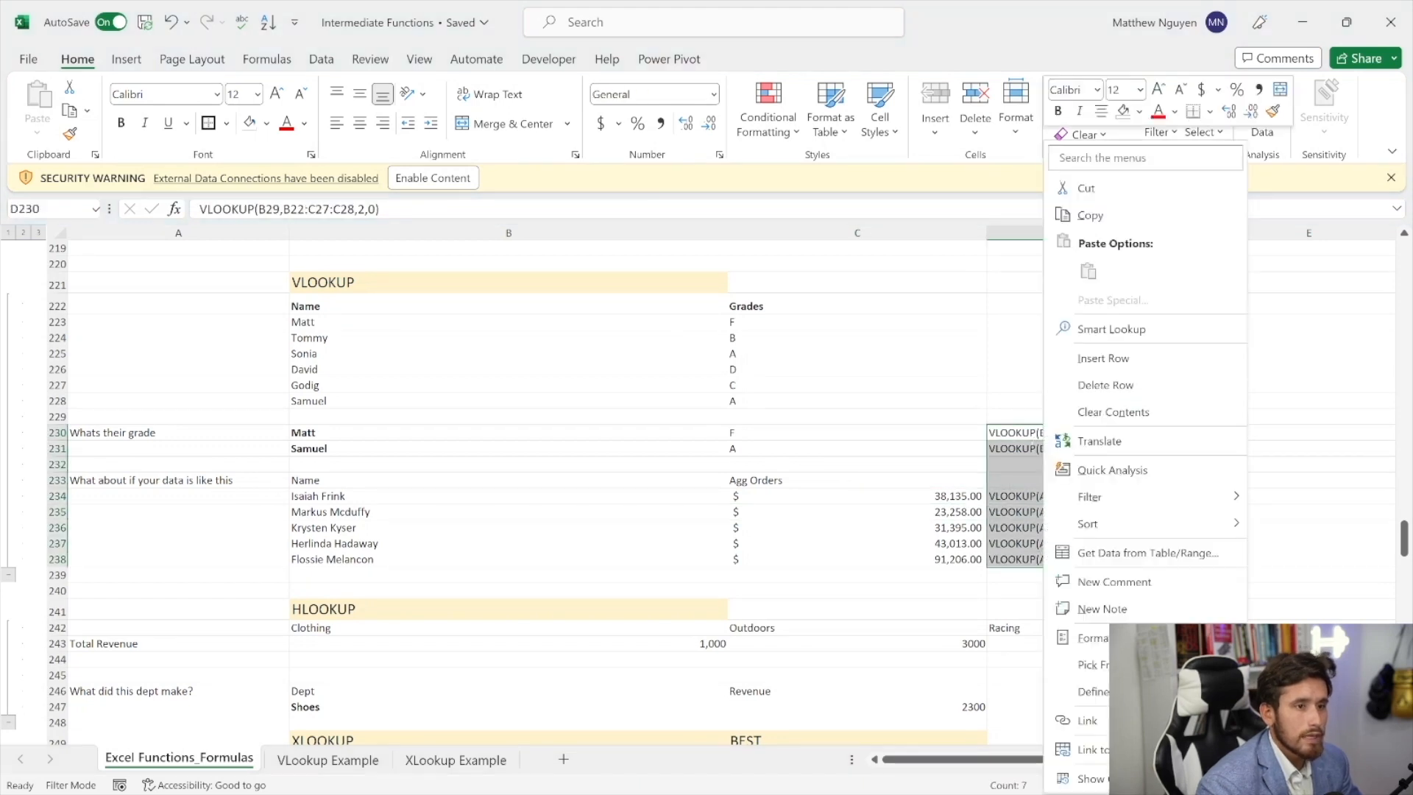
pyautogui.click(1081, 410)
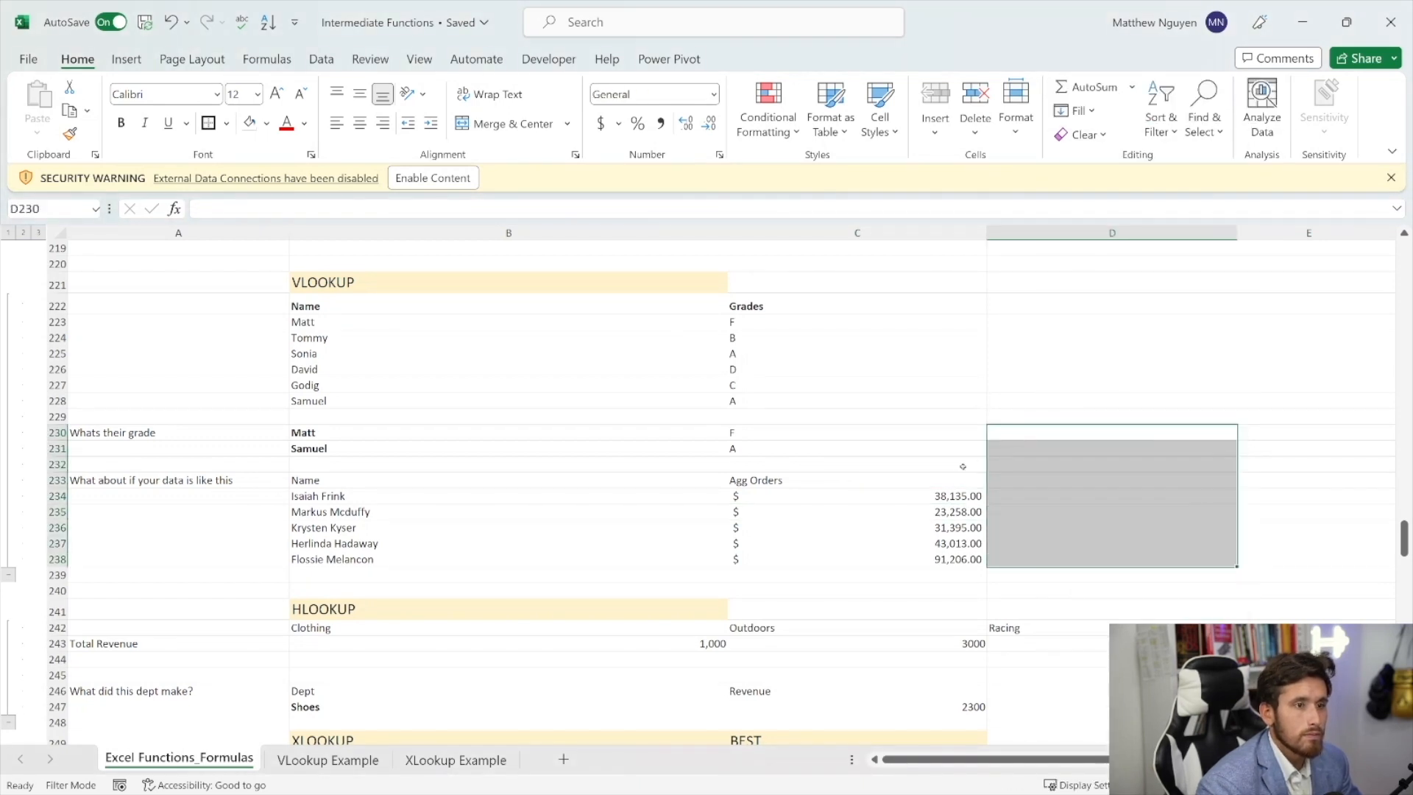
# - Examine the Name and Grades columns of the VLOOKUP table and the existing grade formula in C230
pyautogui.click(725, 413)
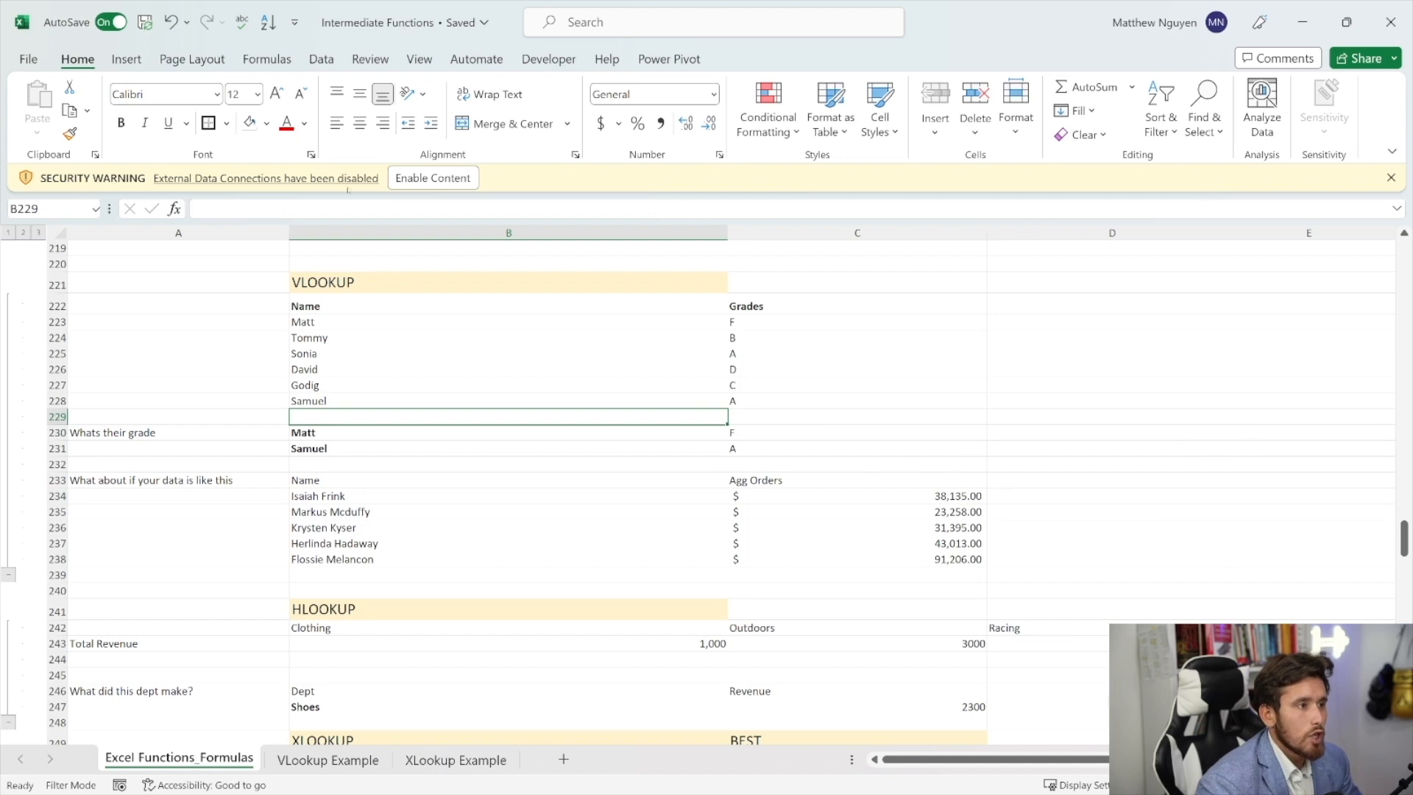
pyautogui.click(406, 288)
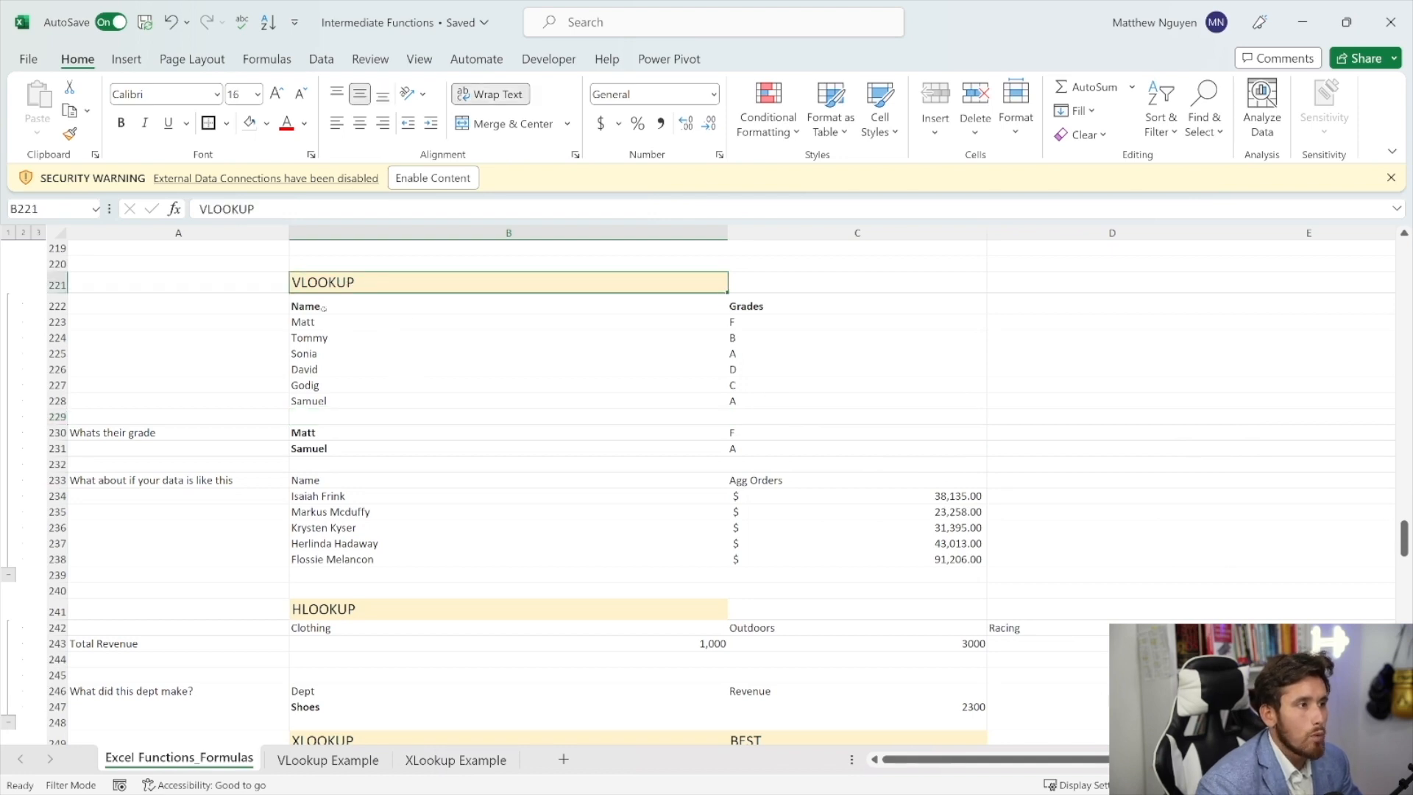
pyautogui.moveTo(322, 308); pyautogui.dragTo(344, 403)
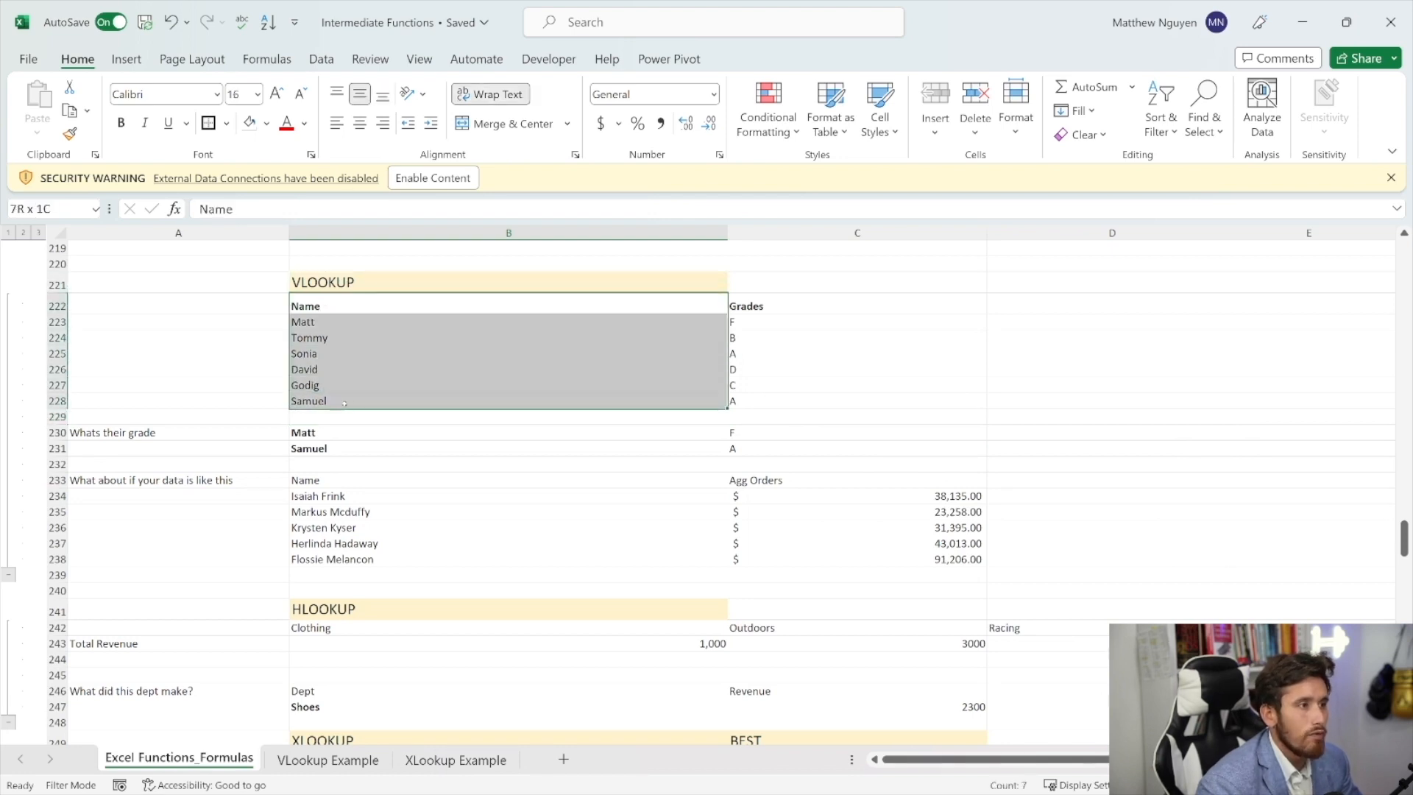
pyautogui.click(344, 316)
pyautogui.moveTo(344, 309); pyautogui.dragTo(358, 401)
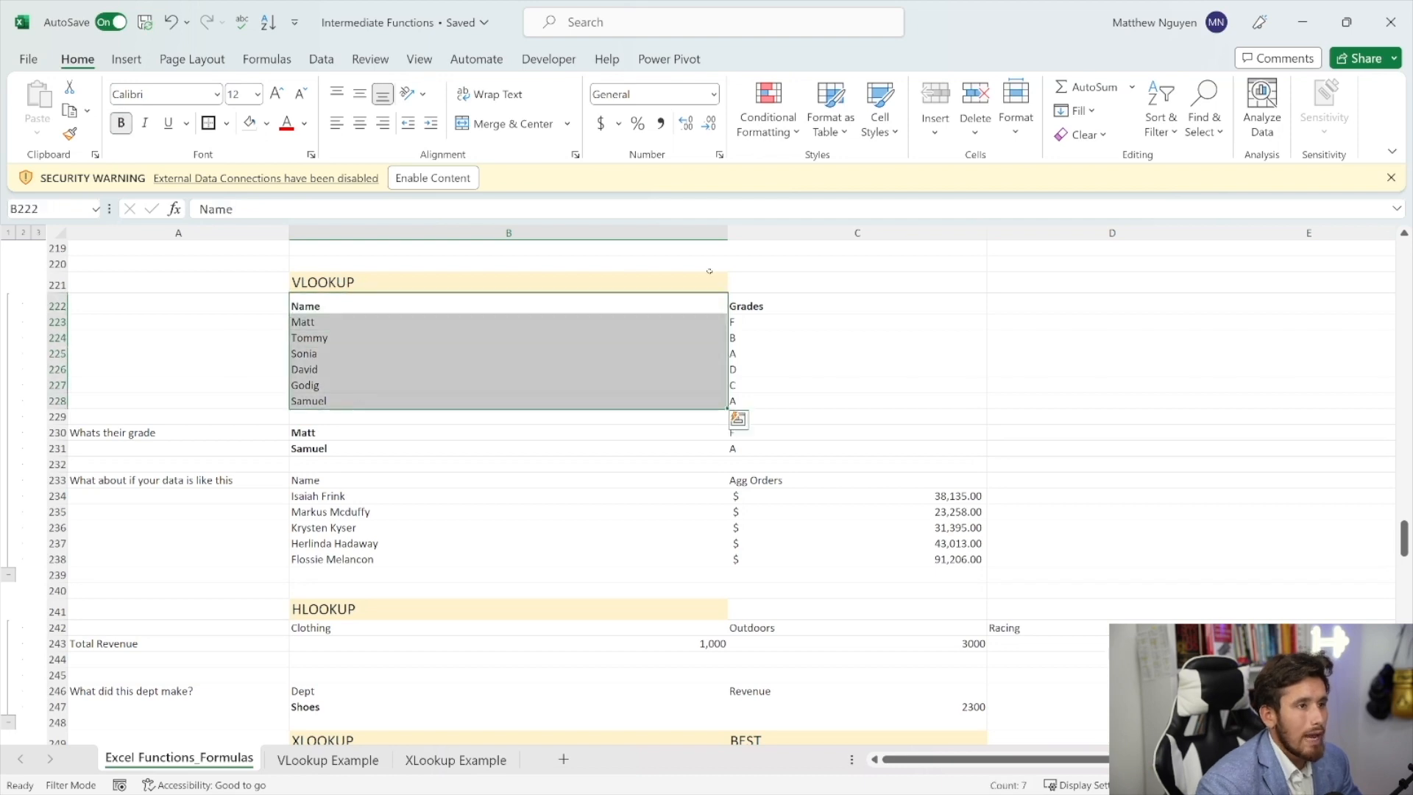
pyautogui.moveTo(758, 305); pyautogui.dragTo(774, 388)
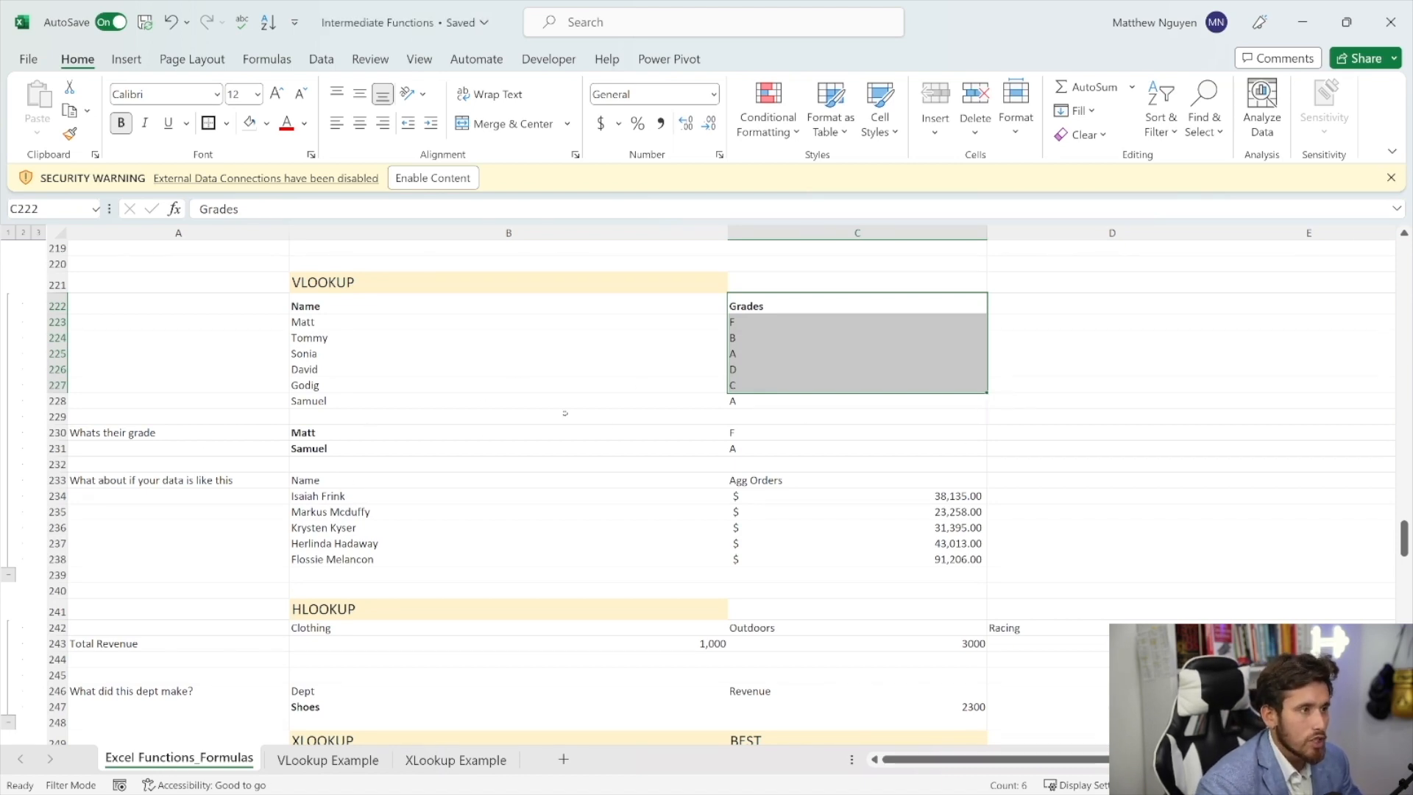
pyautogui.click(743, 432)
pyautogui.click(692, 437)
pyautogui.click(743, 445)
pyautogui.click(682, 436)
pyautogui.click(741, 444)
pyautogui.click(734, 436)
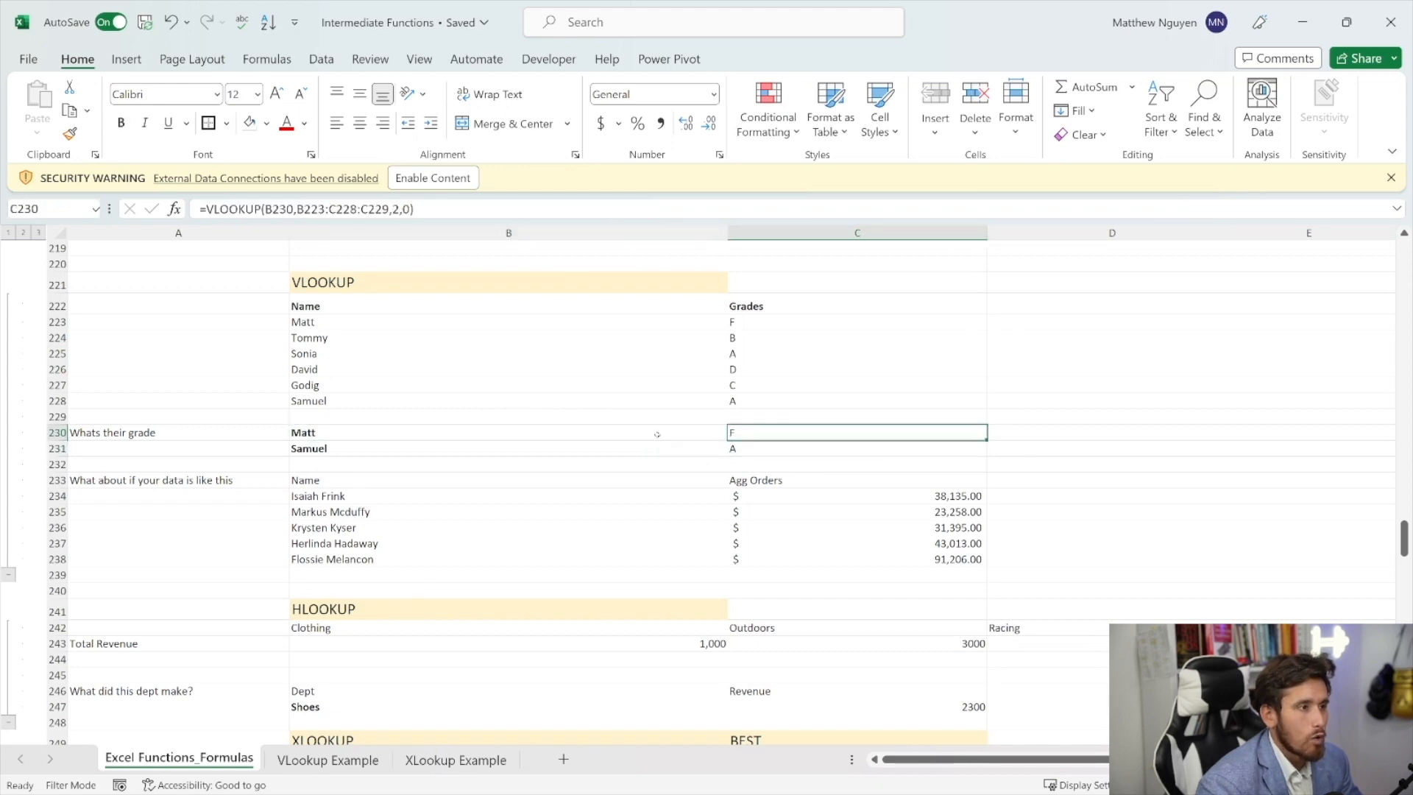
pyautogui.click(595, 434)
pyautogui.moveTo(684, 436); pyautogui.dragTo(735, 446)
pyautogui.click(684, 444)
# - Replace the formula in C230 with a new VLOOKUP that uses B230 as the lookup value
pyautogui.click(751, 434)
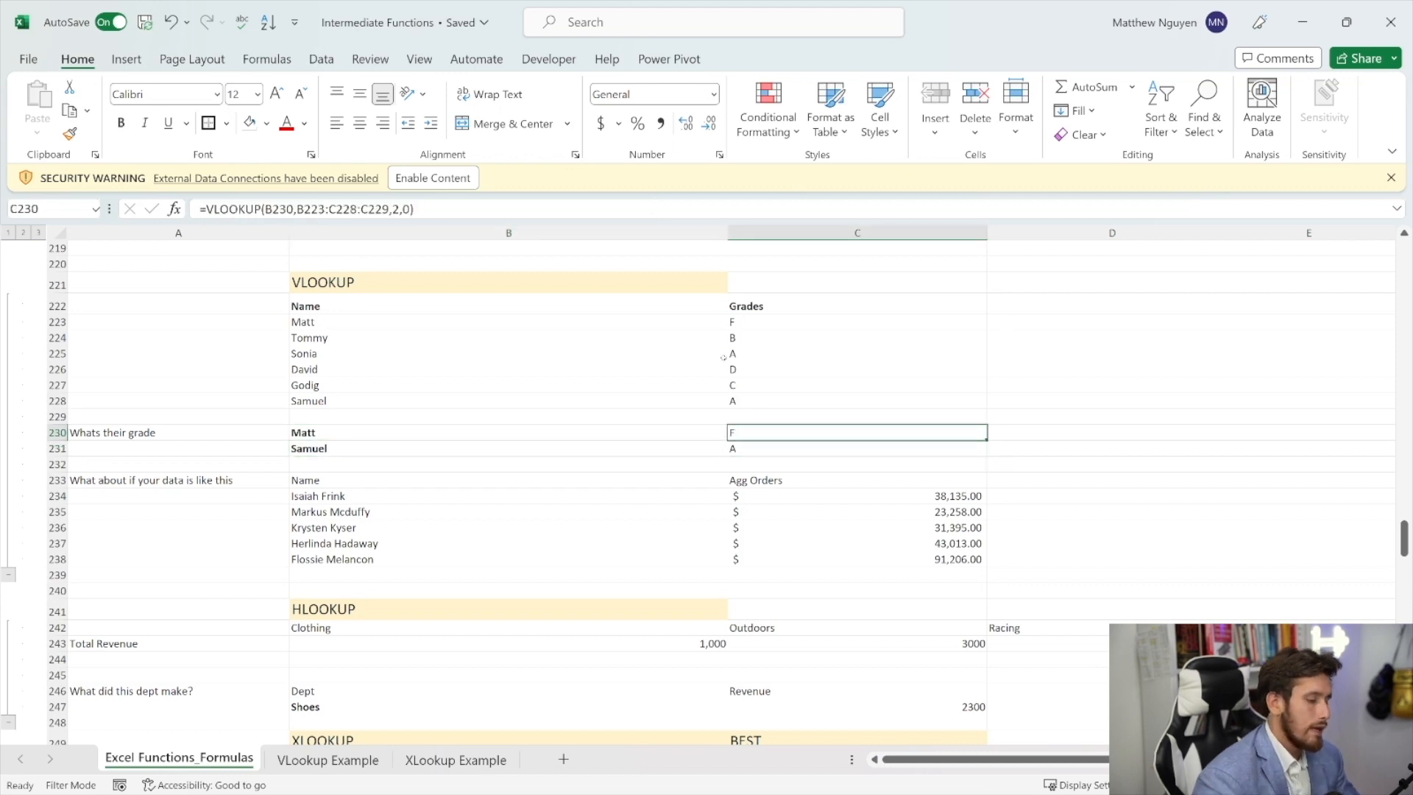
pyautogui.press('F2')
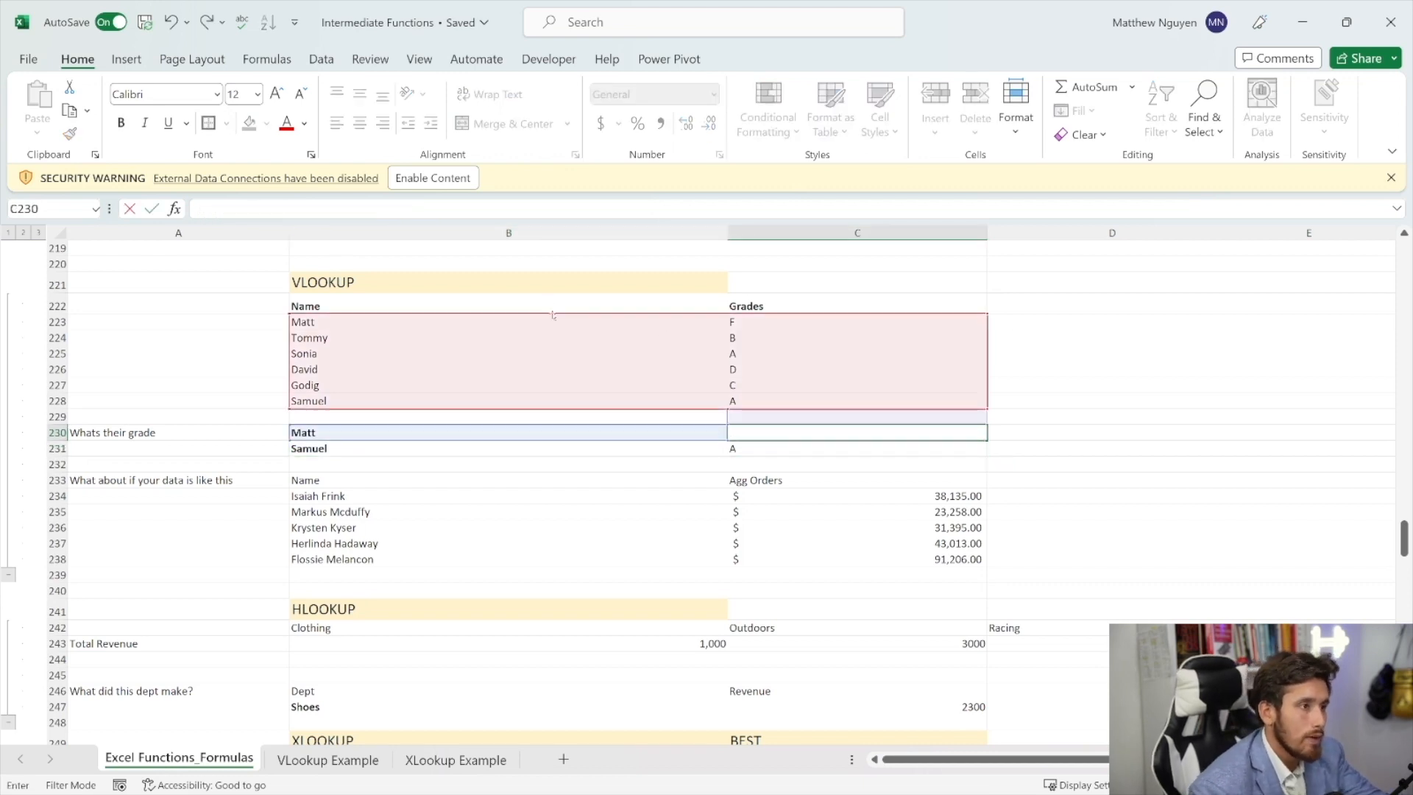
pyautogui.press('BackSpace')
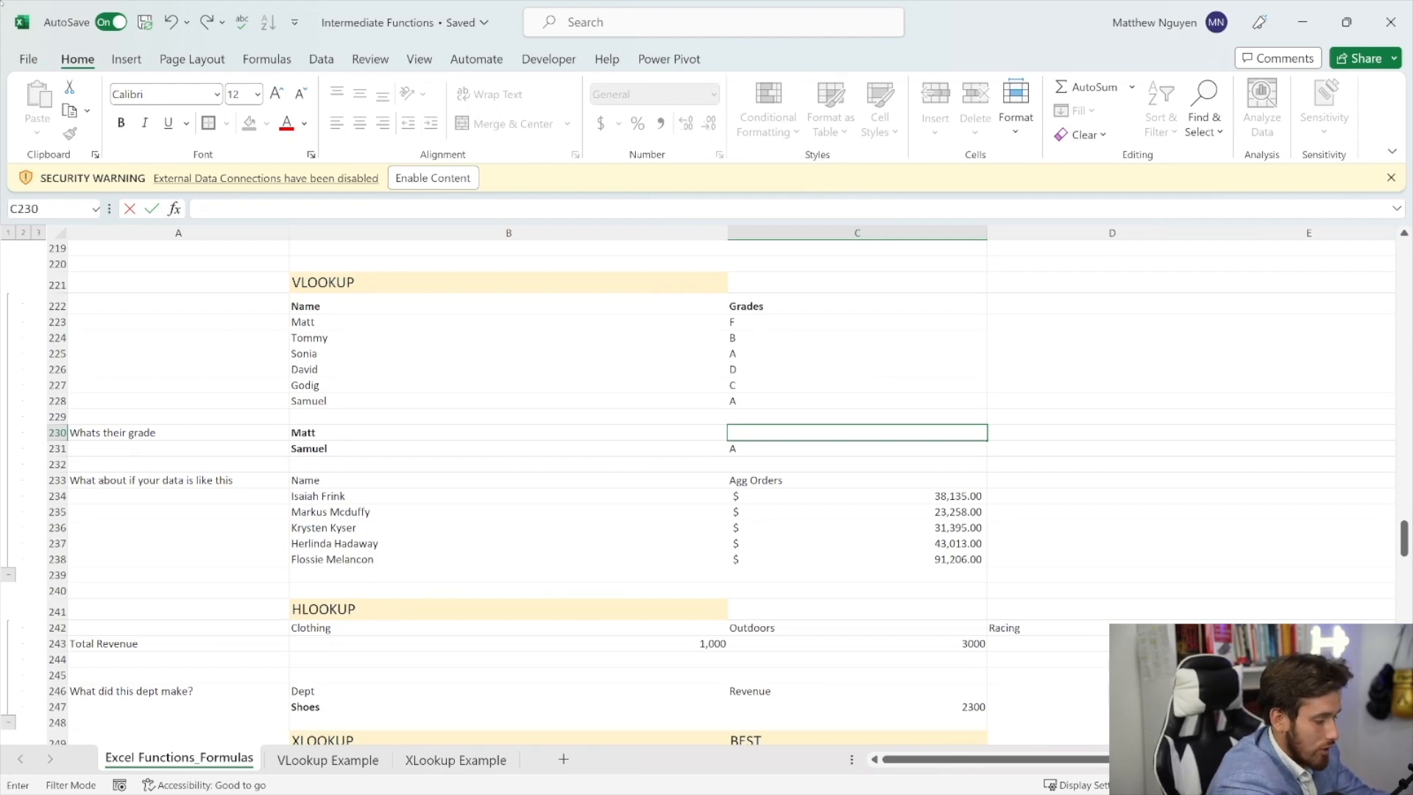
pyautogui.write('=VLOOK')
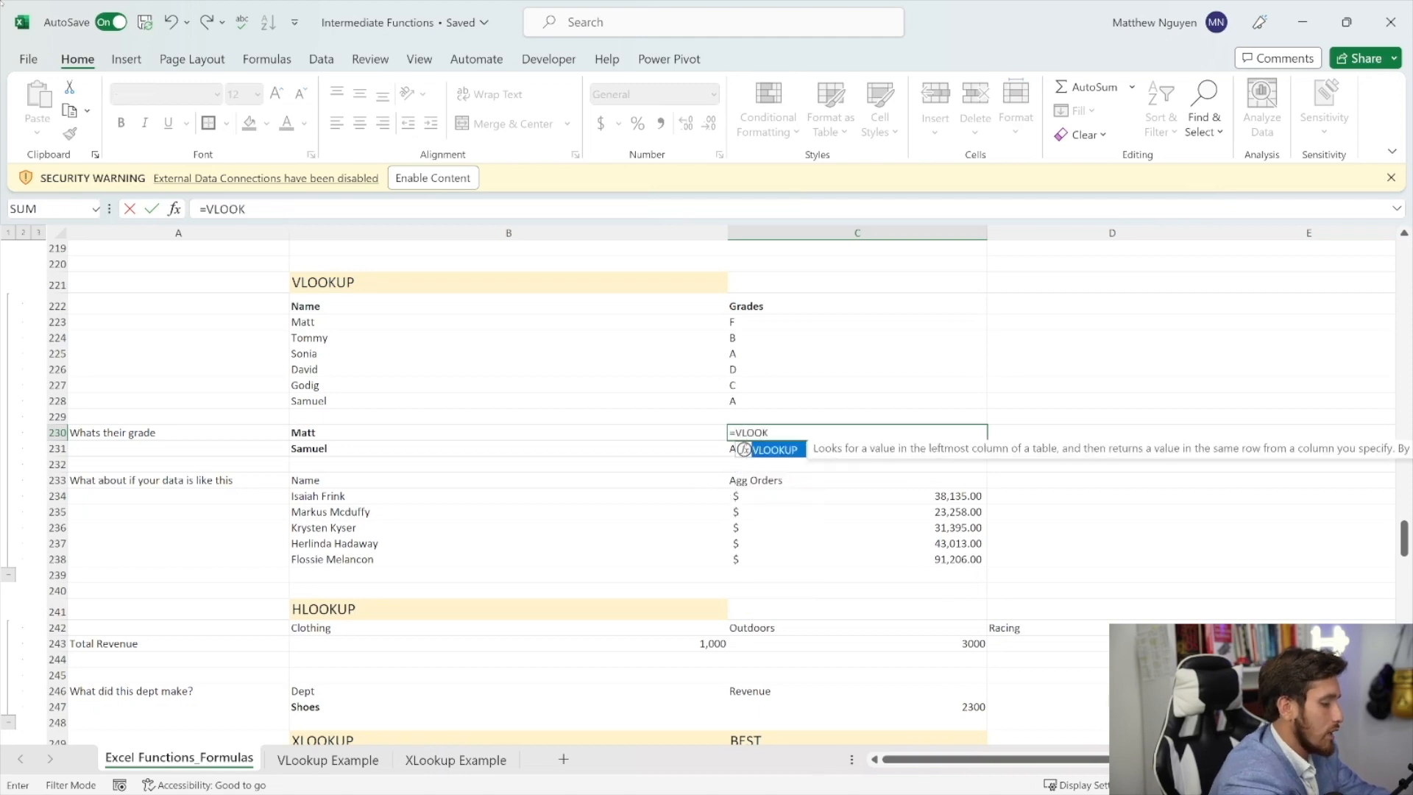
pyautogui.write('UP')
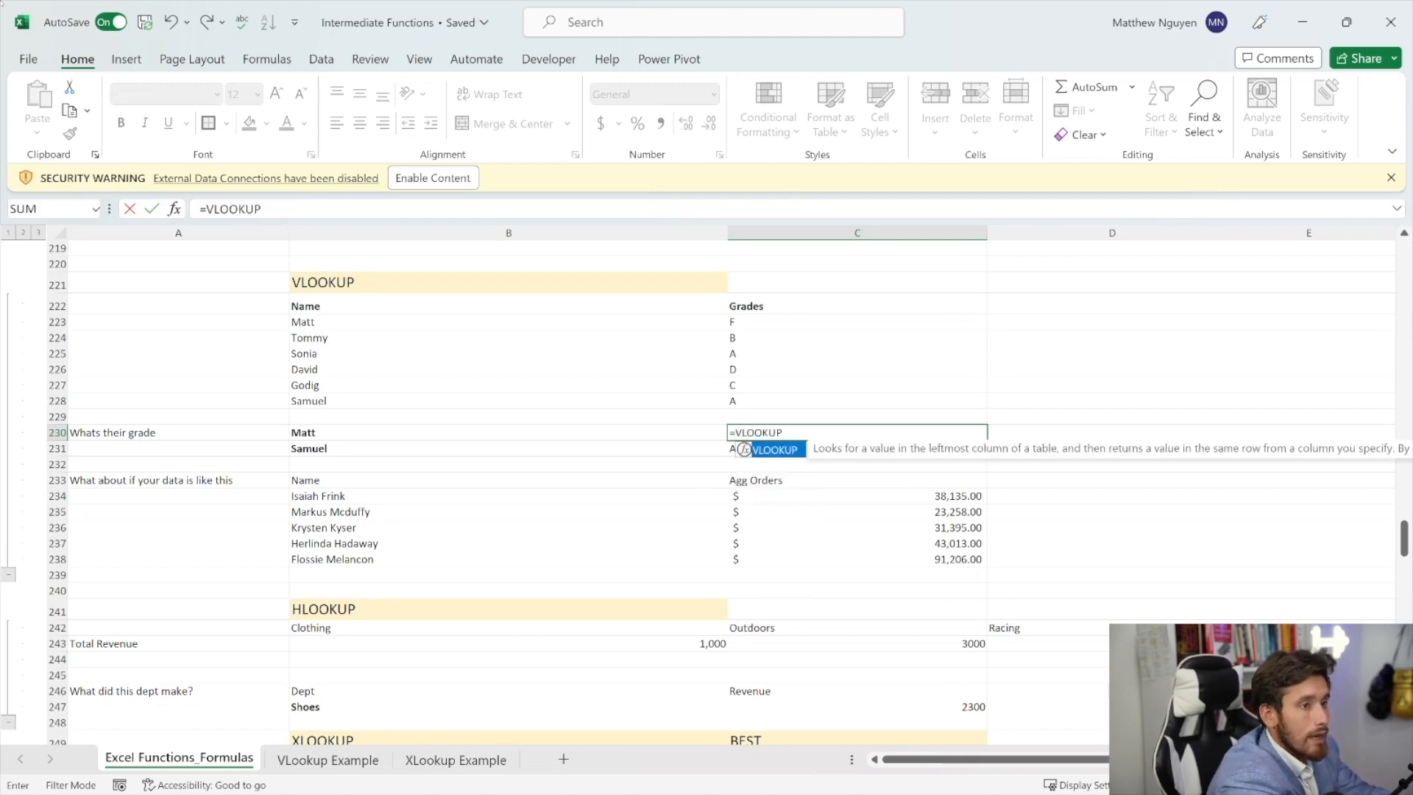
pyautogui.write('(')
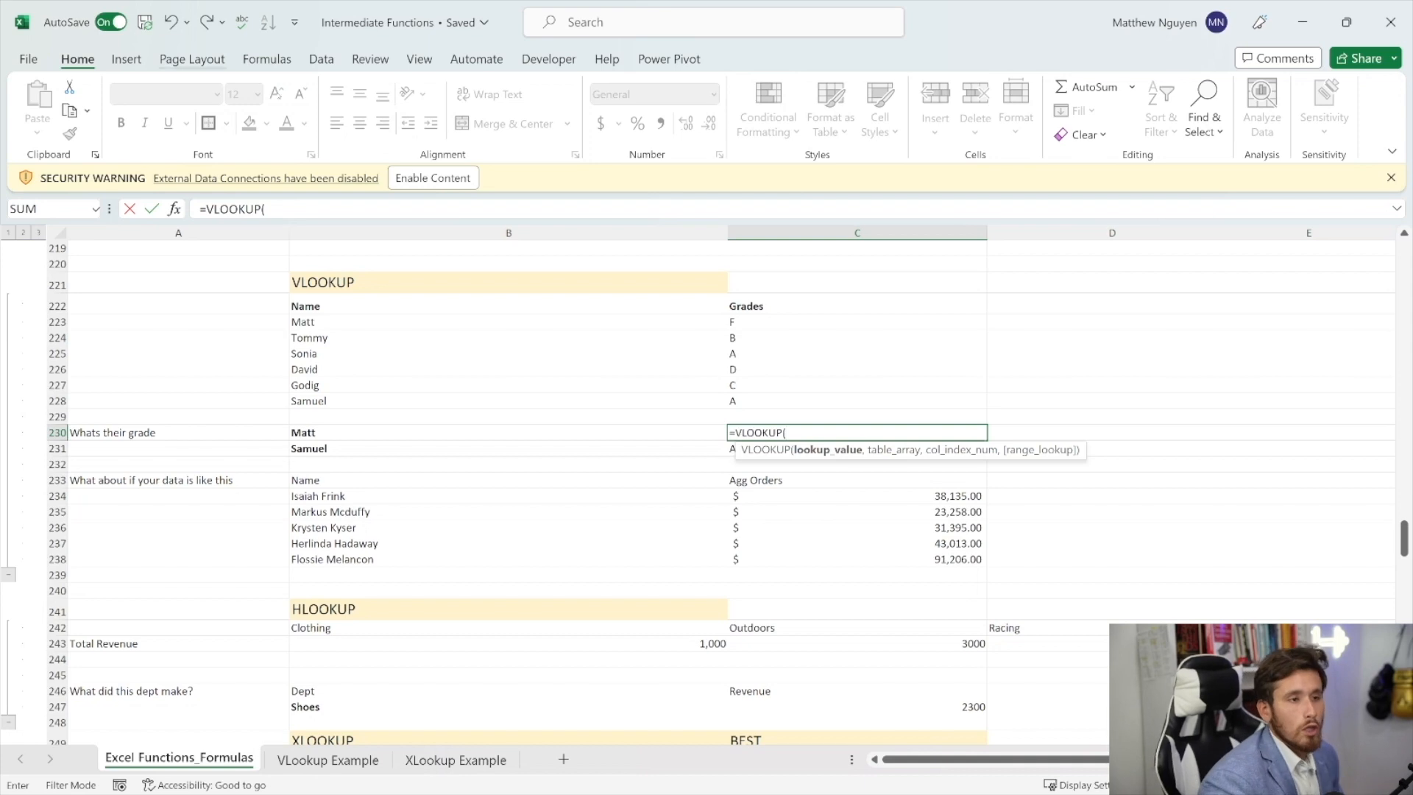
pyautogui.click(502, 432)
pyautogui.write(',')
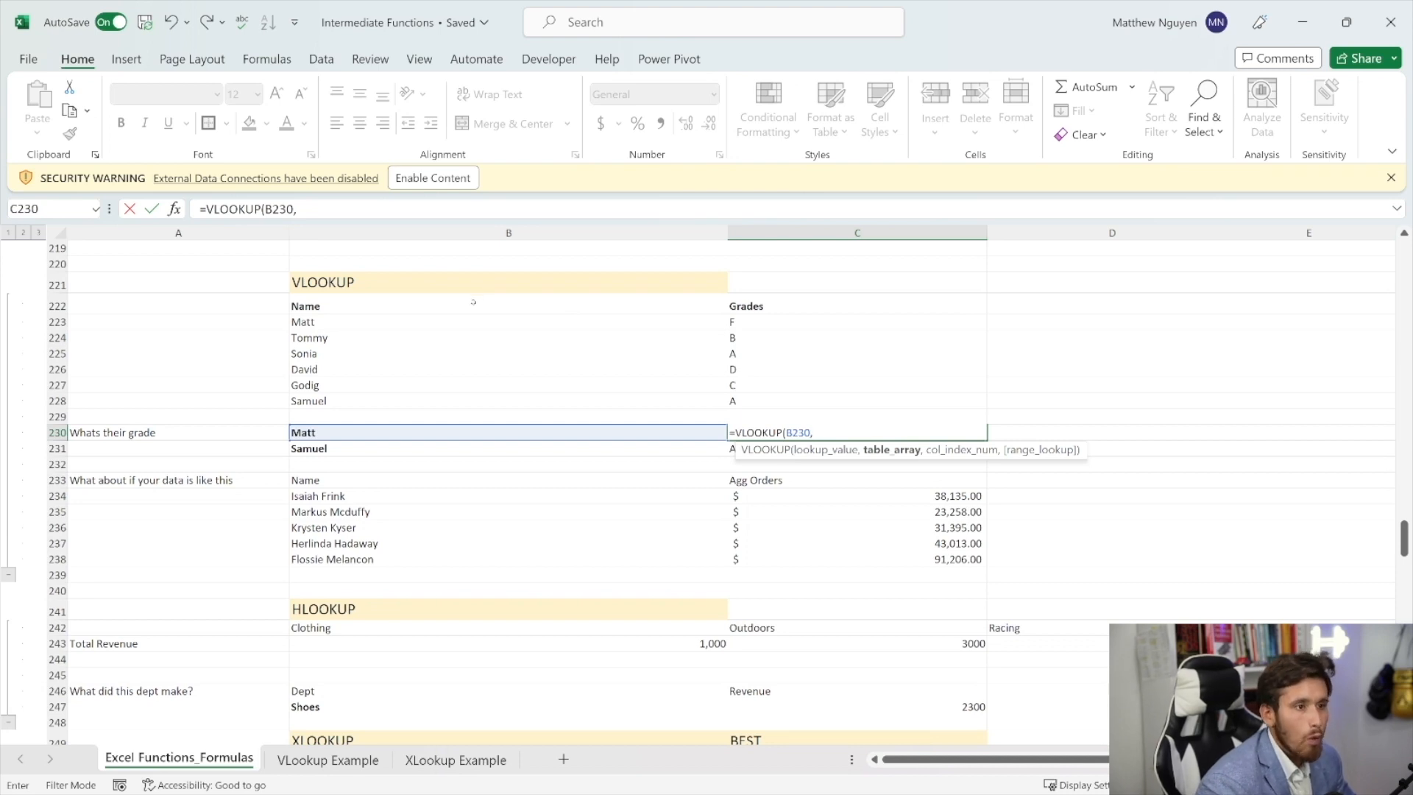
# - Complete the C230 formula with table array B222:C228, column index 2 and range lookup 0, and copy it down to C231
pyautogui.moveTo(472, 305); pyautogui.dragTo(739, 403)
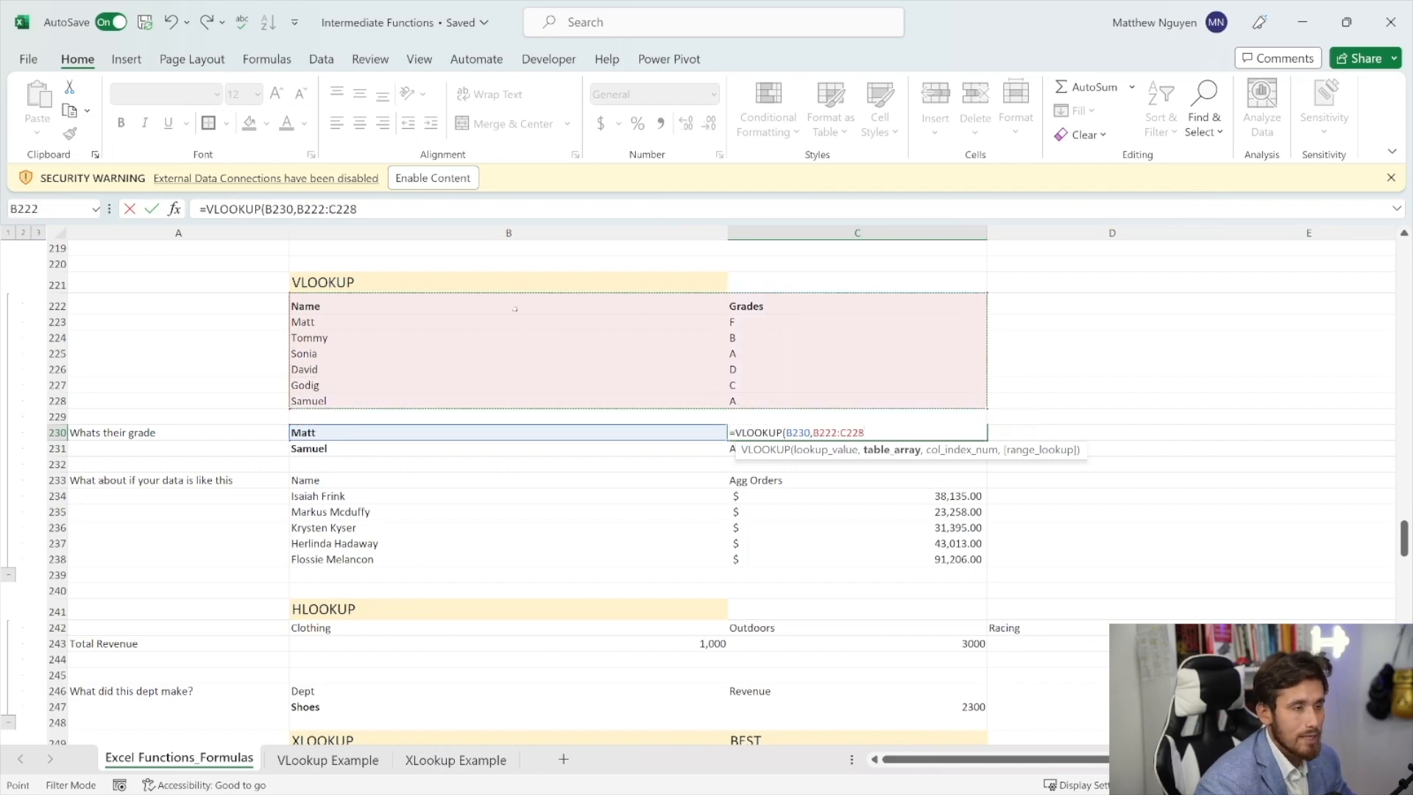
pyautogui.write(',')
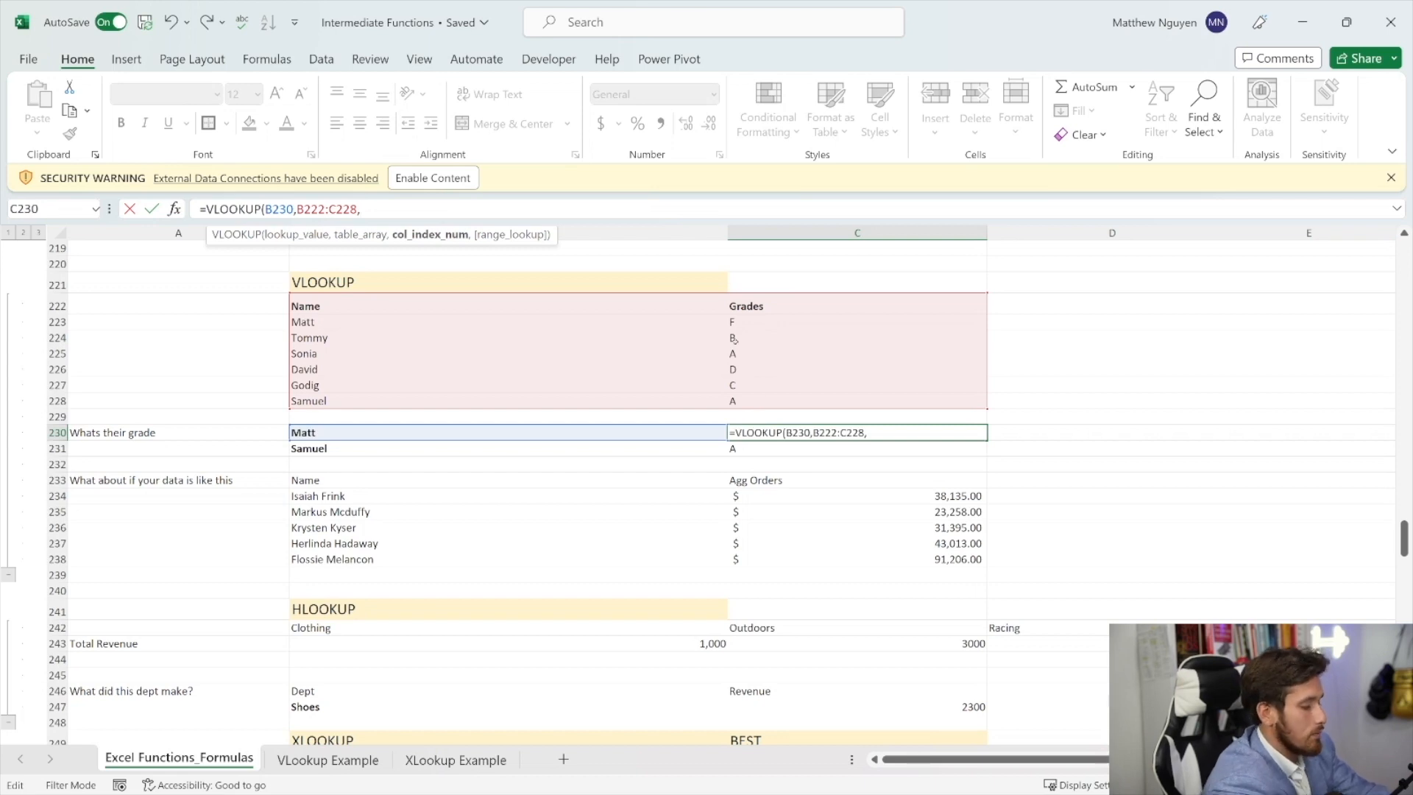
pyautogui.write('2,FALSE')
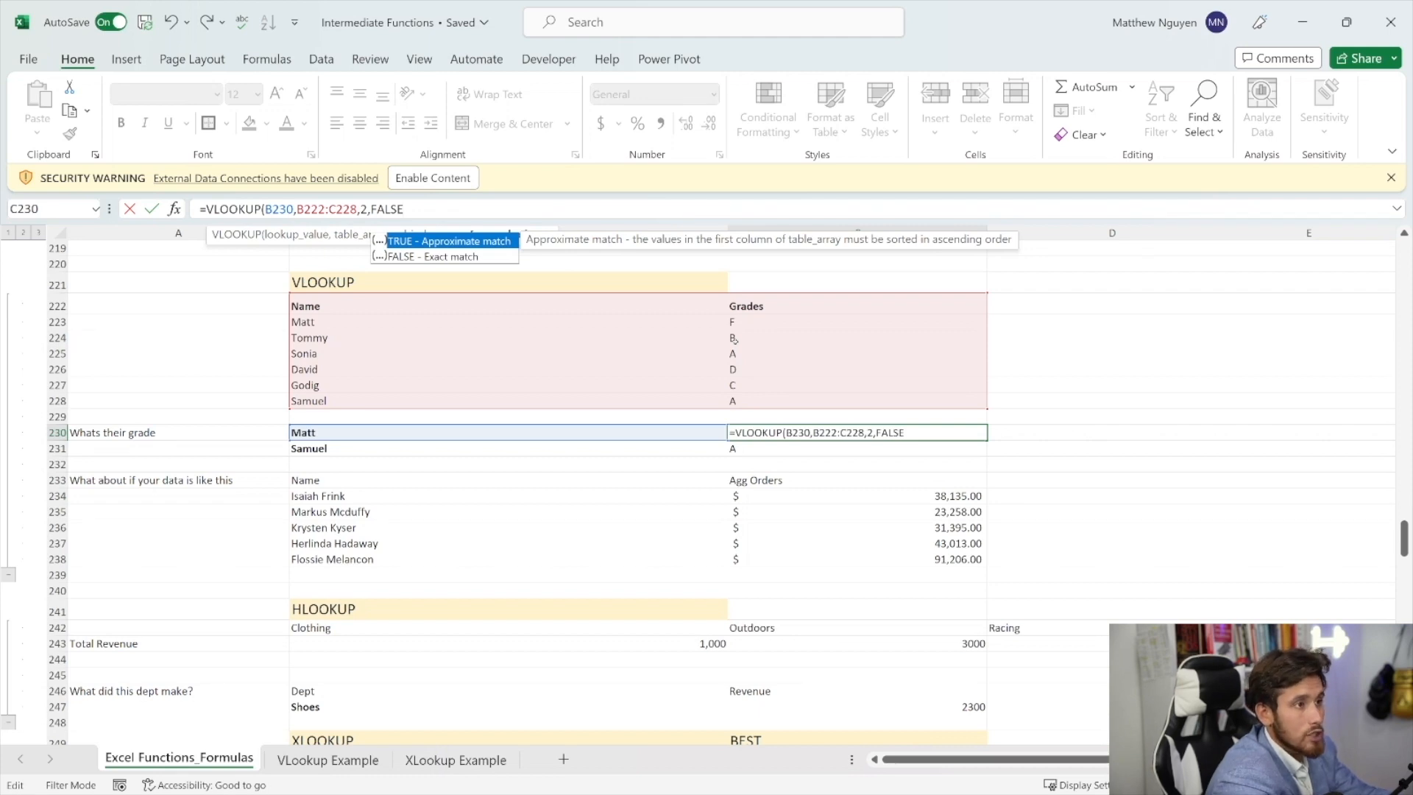
pyautogui.press('BackSpace')
pyautogui.press('BackSpace')
pyautogui.press('BackSpace')
pyautogui.press('BackSpace')
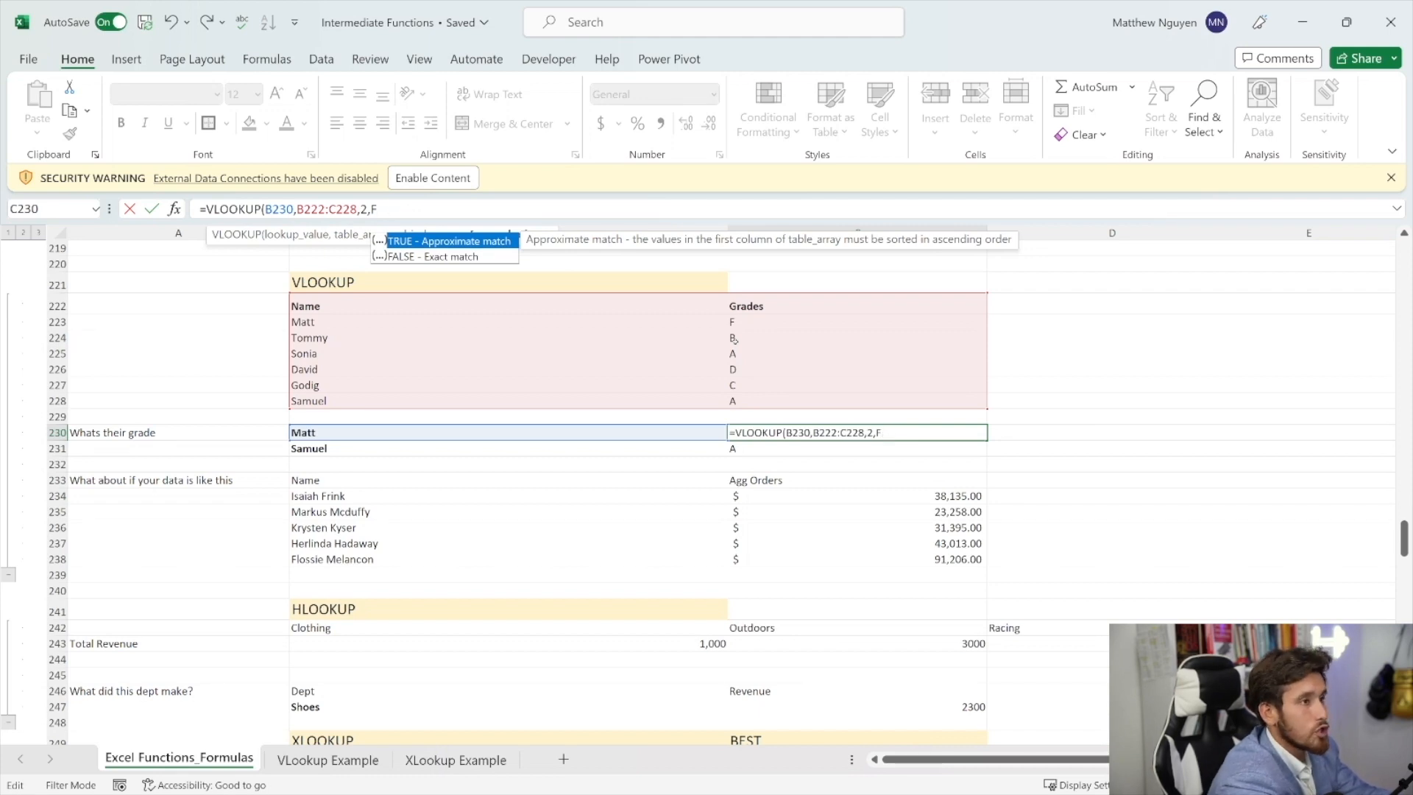
pyautogui.write('0)')
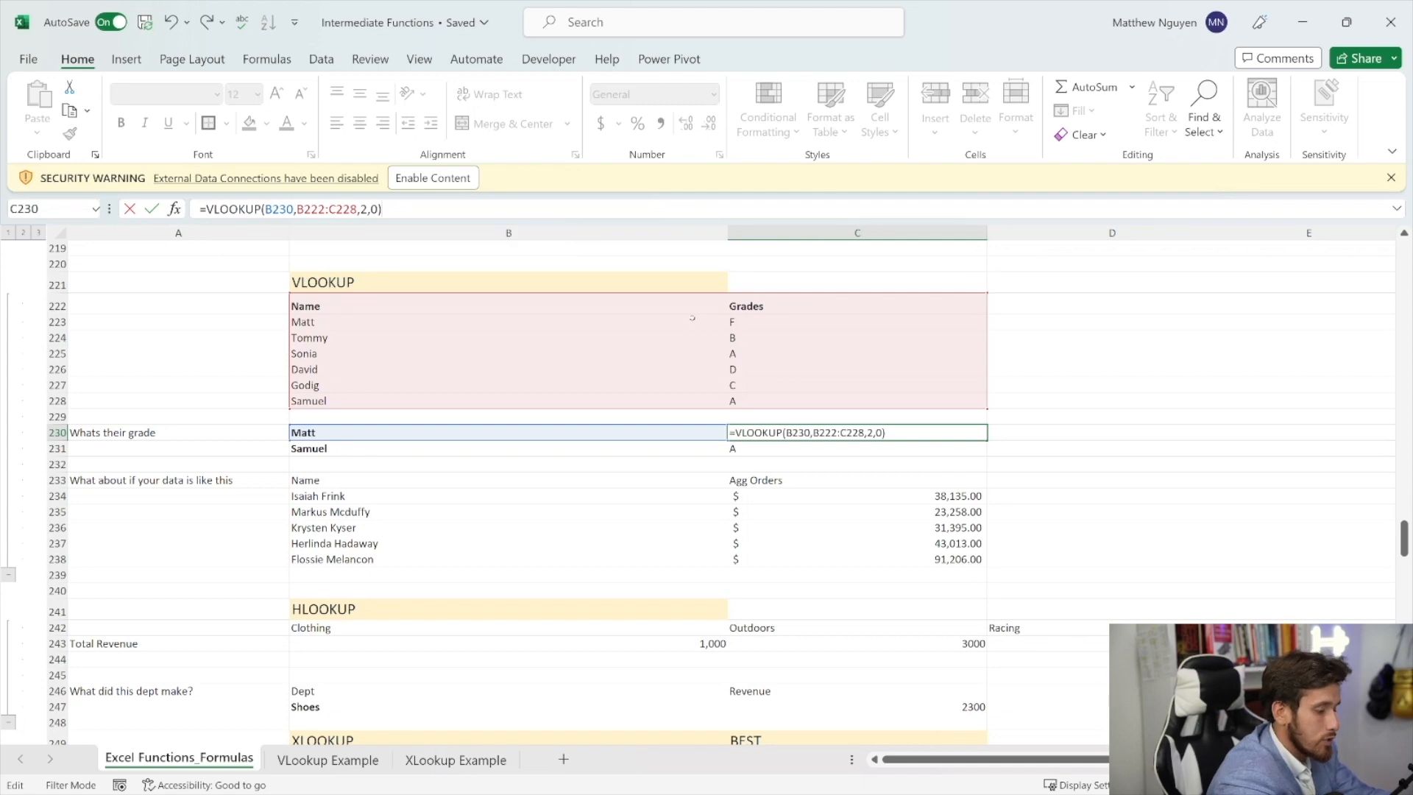
pyautogui.press('Return')
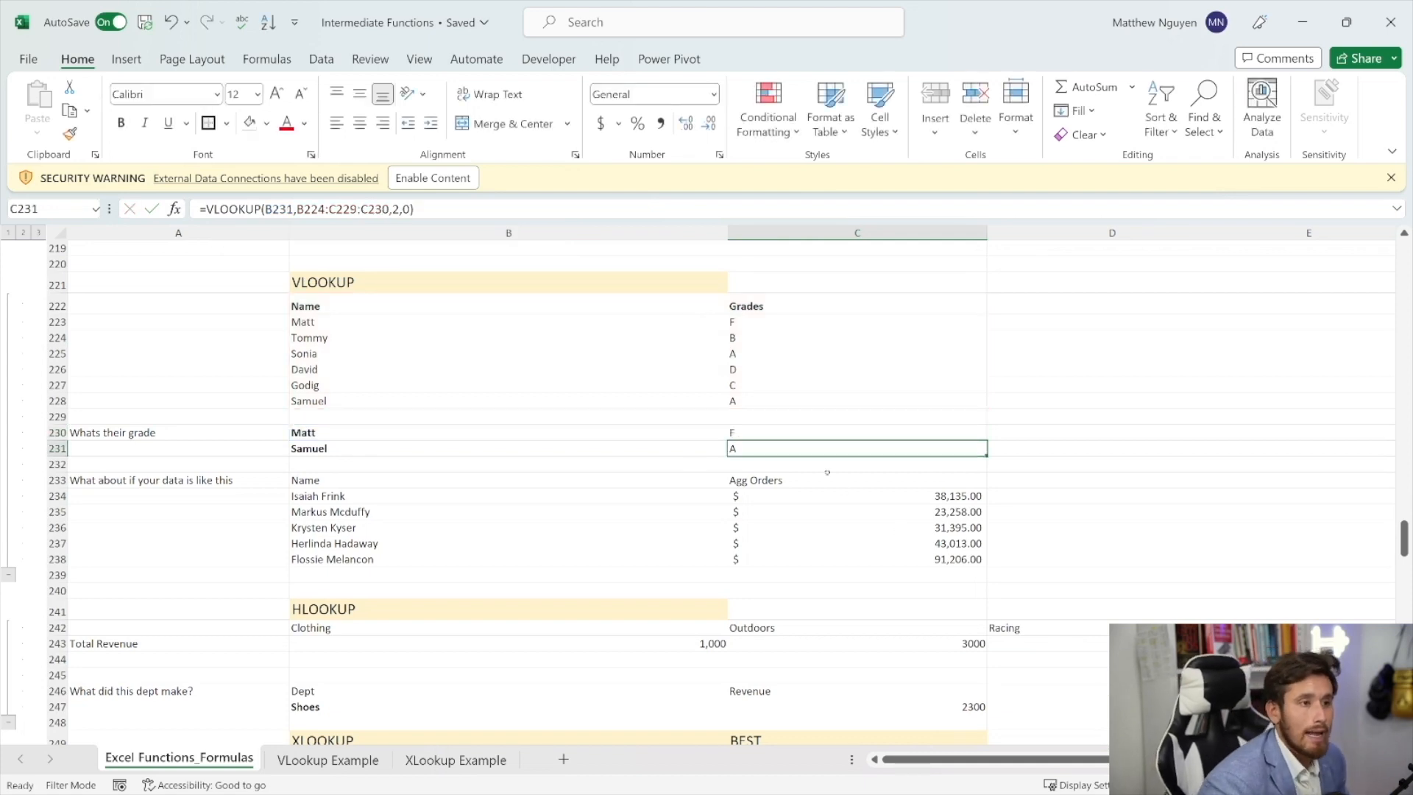
pyautogui.click(824, 436)
pyautogui.moveTo(987, 440); pyautogui.dragTo(990, 451)
# - Test the lookup by changing the name in B231 to the one listed in B227, and undo the edit
pyautogui.click(626, 450)
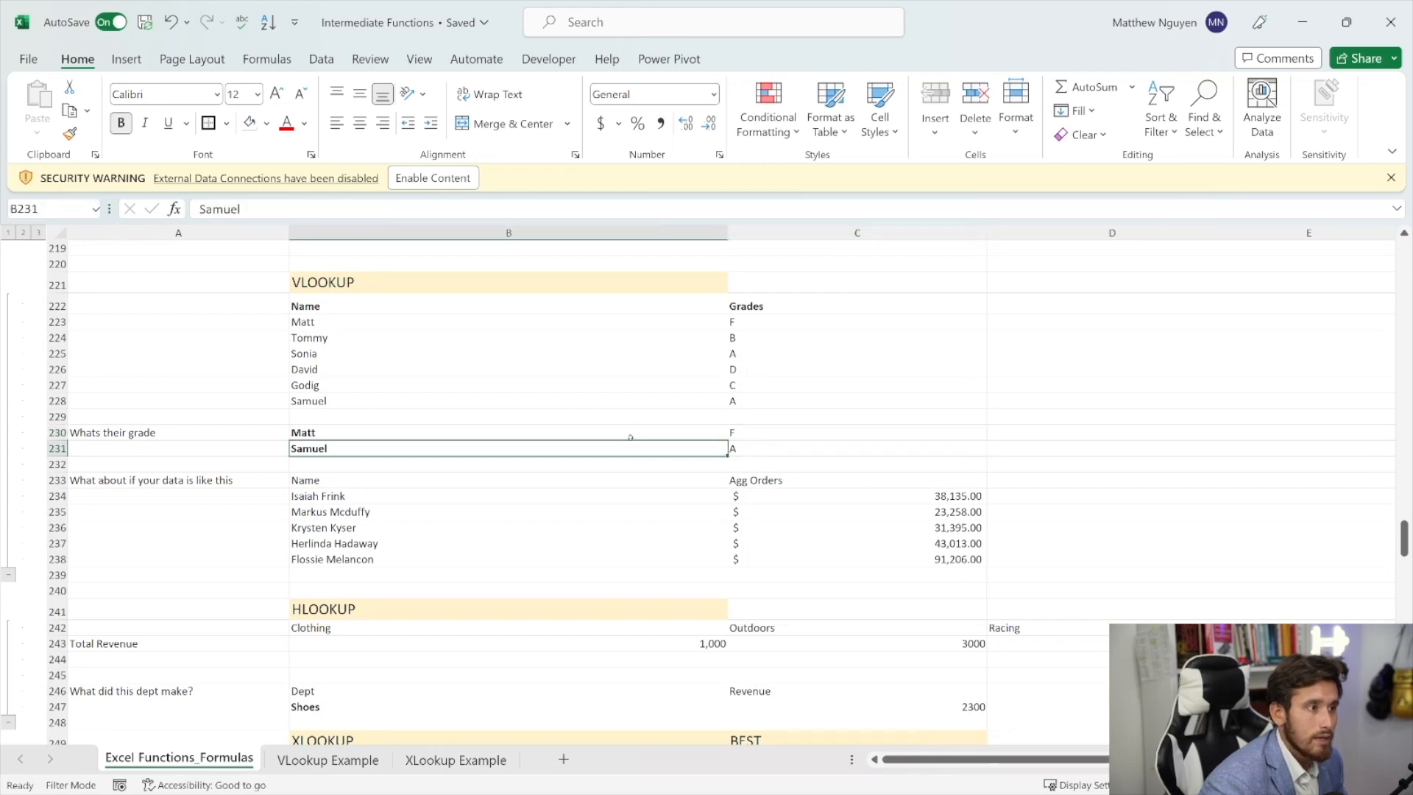
pyautogui.write('Godig')
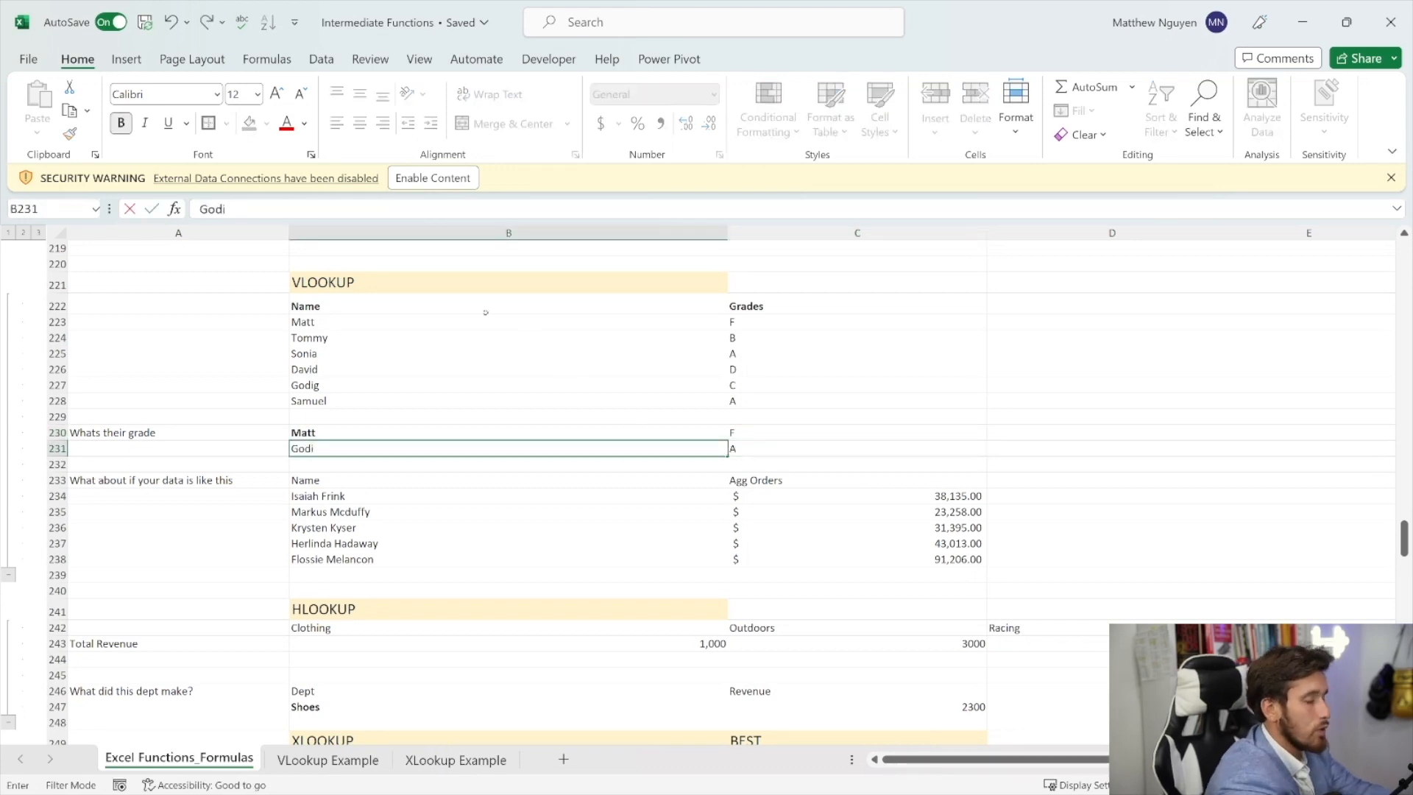
pyautogui.press('Return')
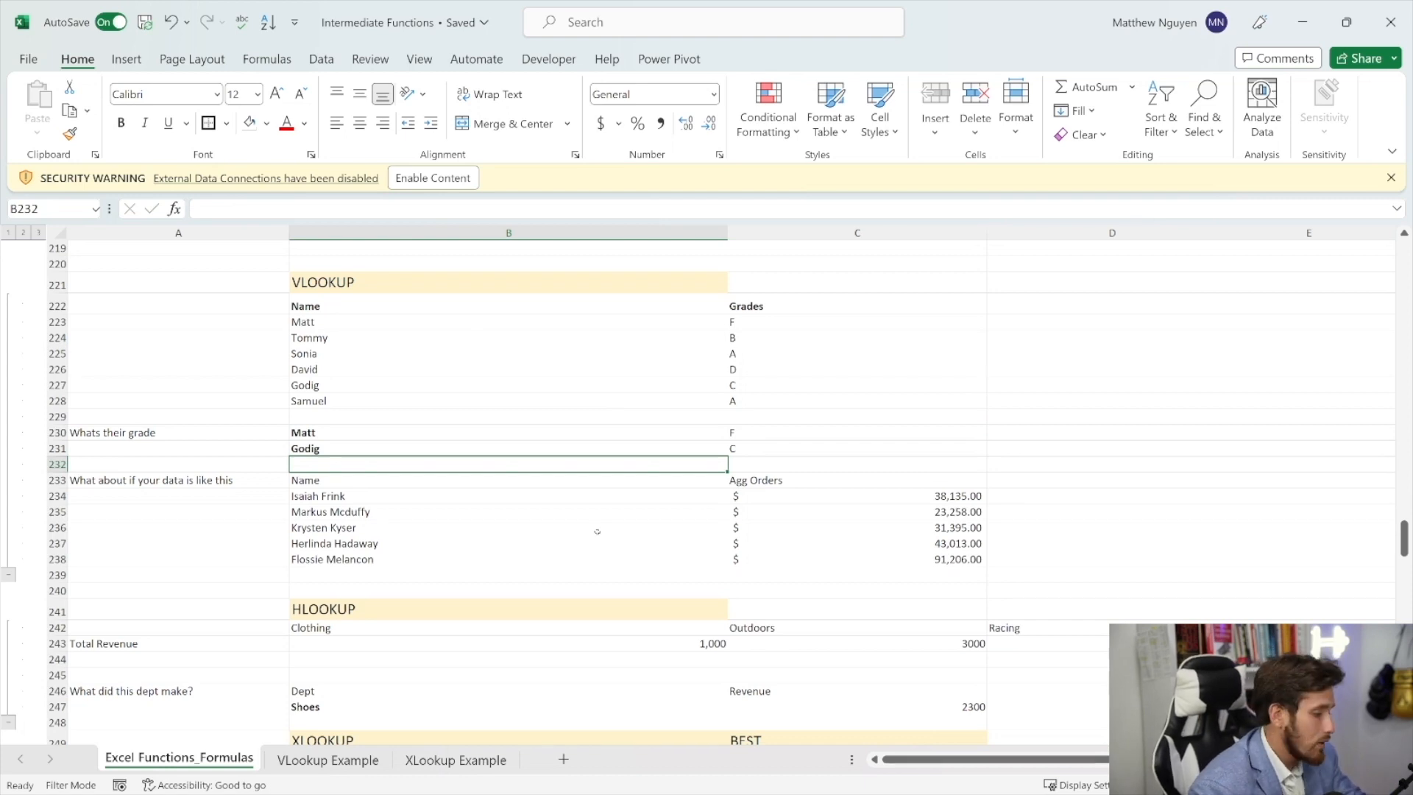
pyautogui.hotkey('ctrl', 'z')
# - Make the Name and Agg Orders headers in B233:C233 bold
pyautogui.moveTo(416, 482); pyautogui.dragTo(751, 483)
pyautogui.hotkey('ctrl', 'b')
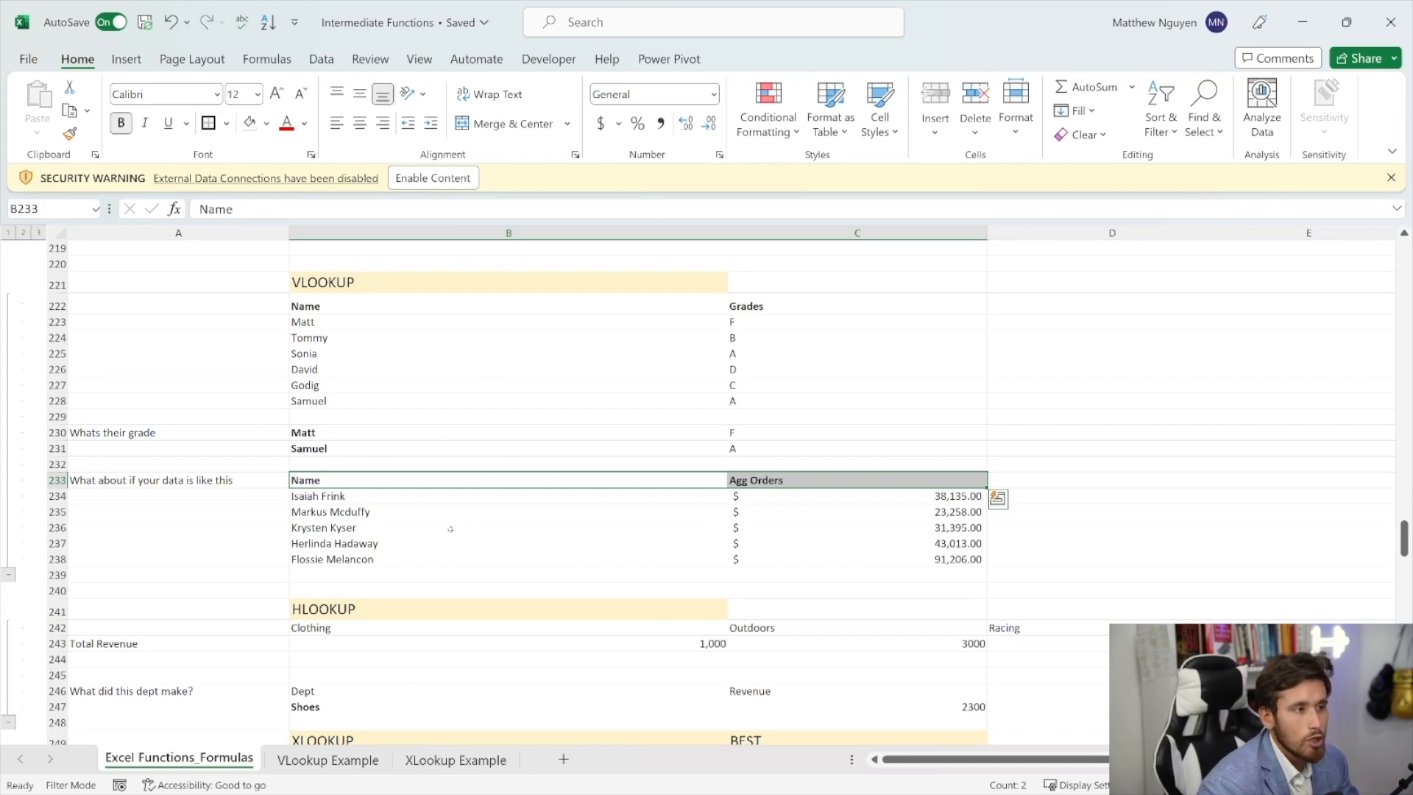
# - Look through the customer names and aggregate orders on the VLookup Example sheet, and return to the Excel Functions_Formulas sheet
pyautogui.hotkey('ctrl', 'pagedown')
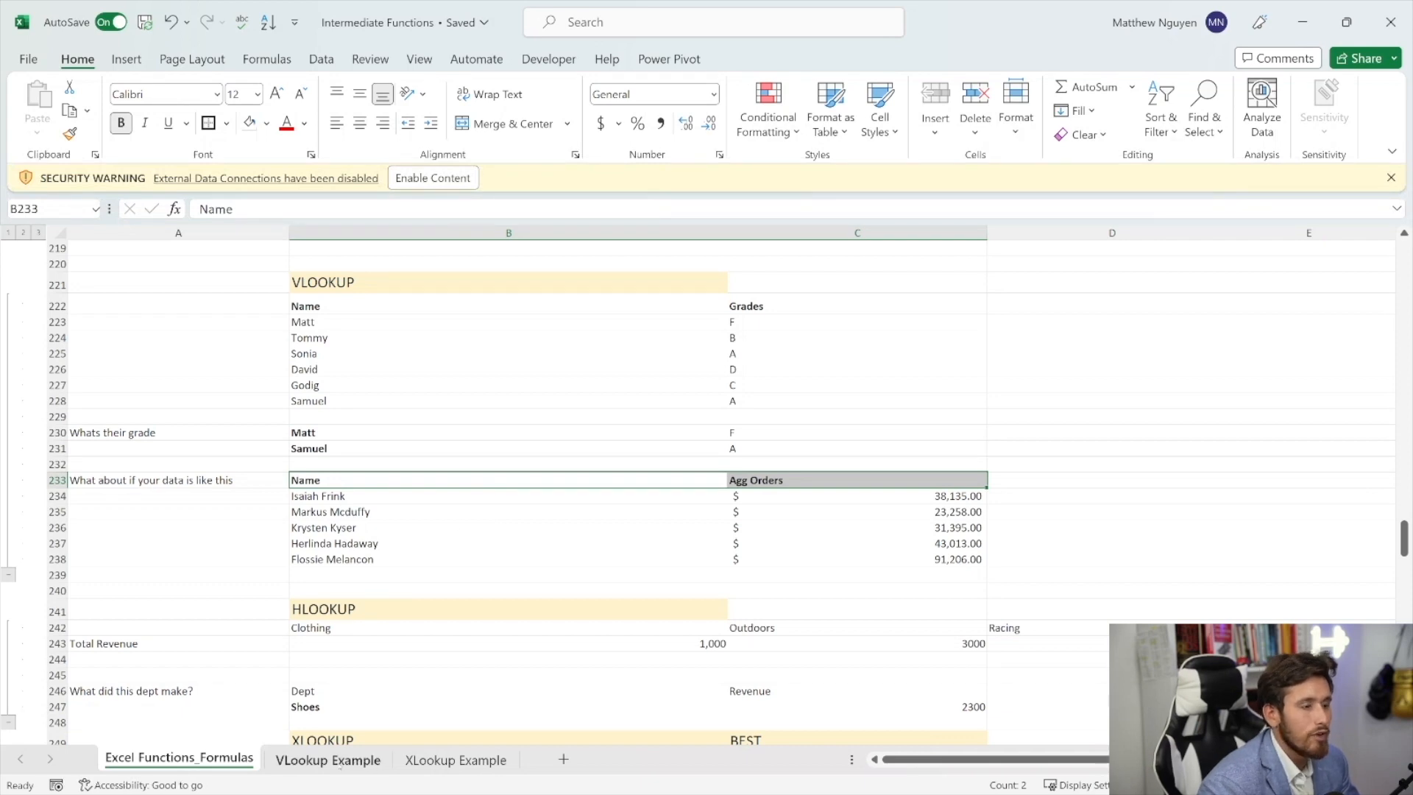
pyautogui.scroll(-20, 288, 576)
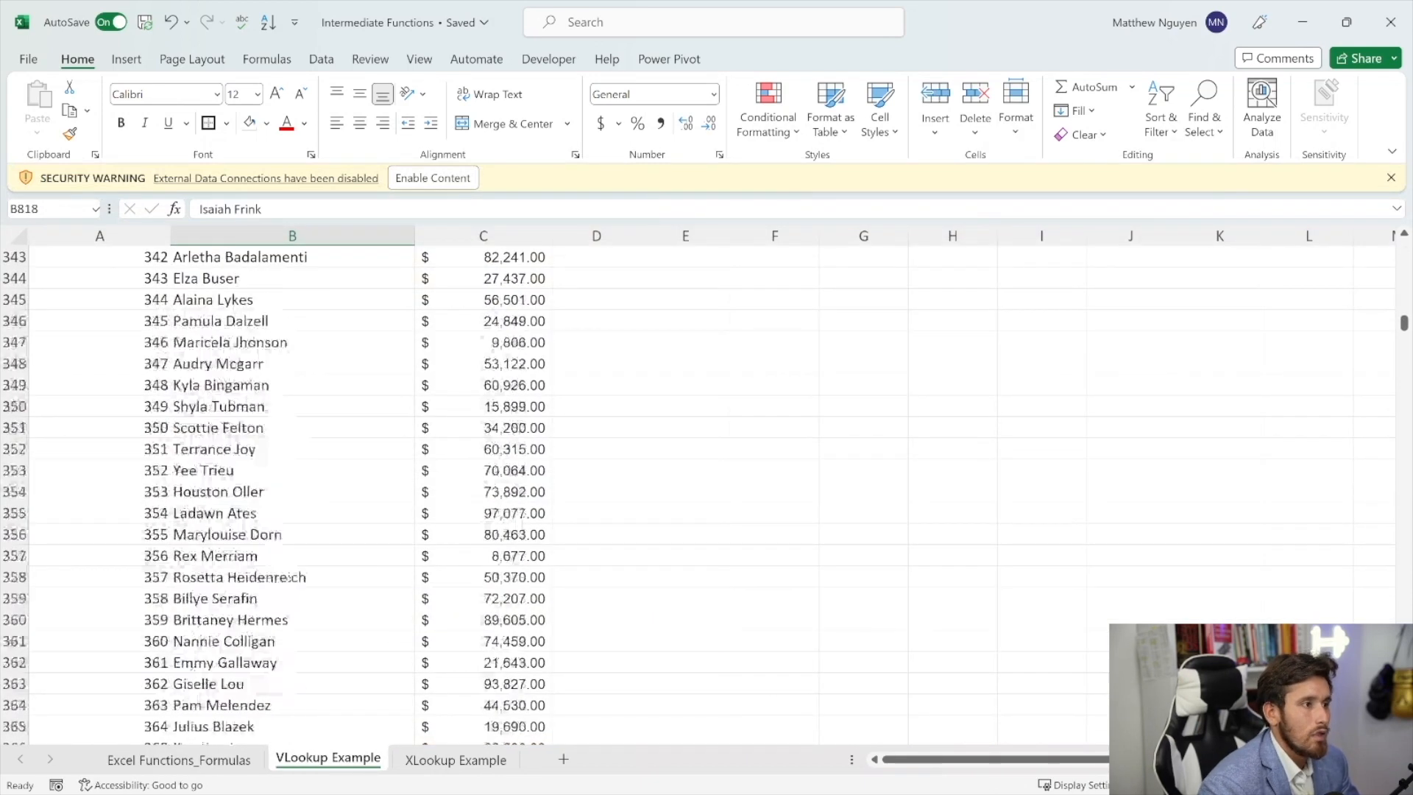
pyautogui.scroll(-20, 286, 587)
pyautogui.scroll(20, 294, 574)
pyautogui.scroll(20, 298, 563)
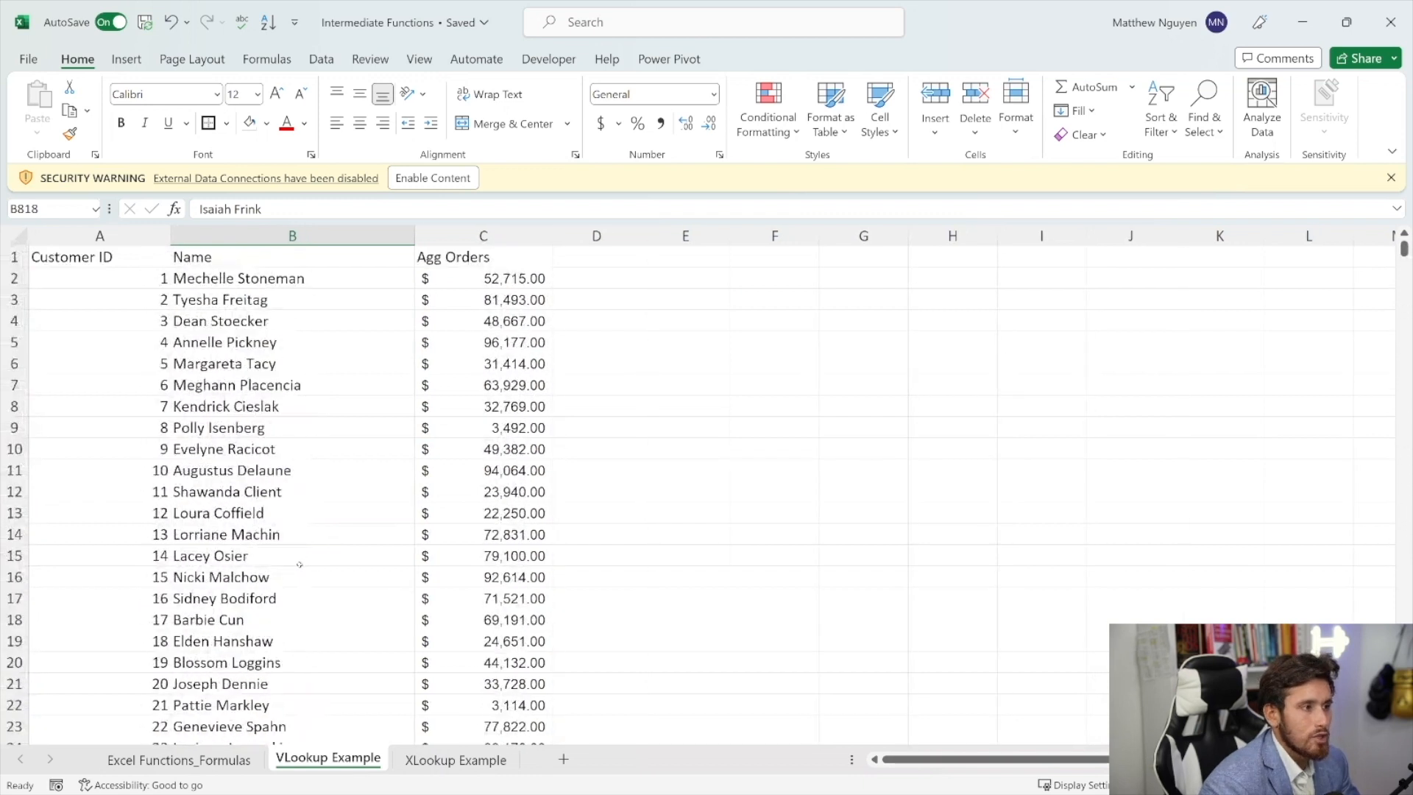
pyautogui.click(179, 759)
# - Clear the existing Agg Orders formulas in C234:C238
pyautogui.click(493, 500)
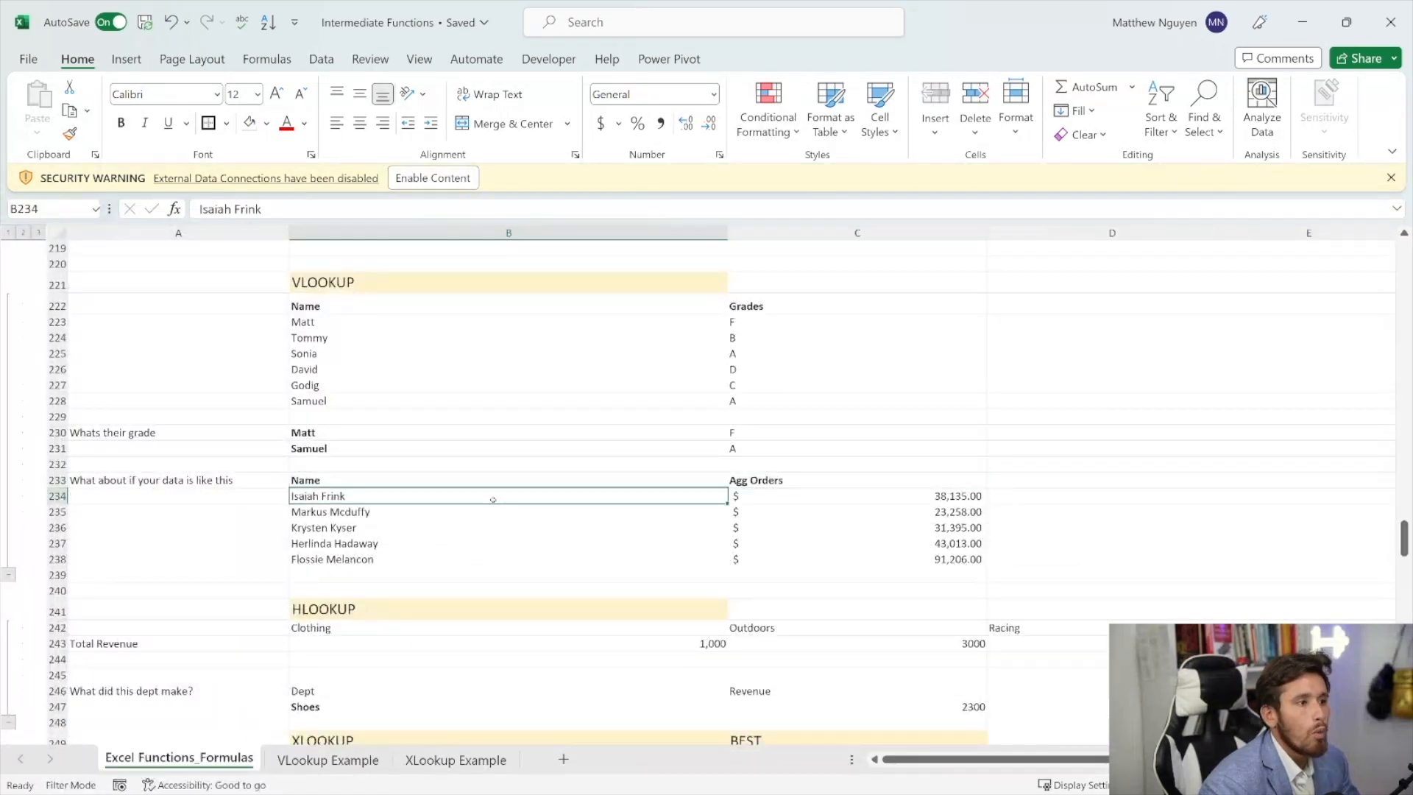
pyautogui.click(757, 493)
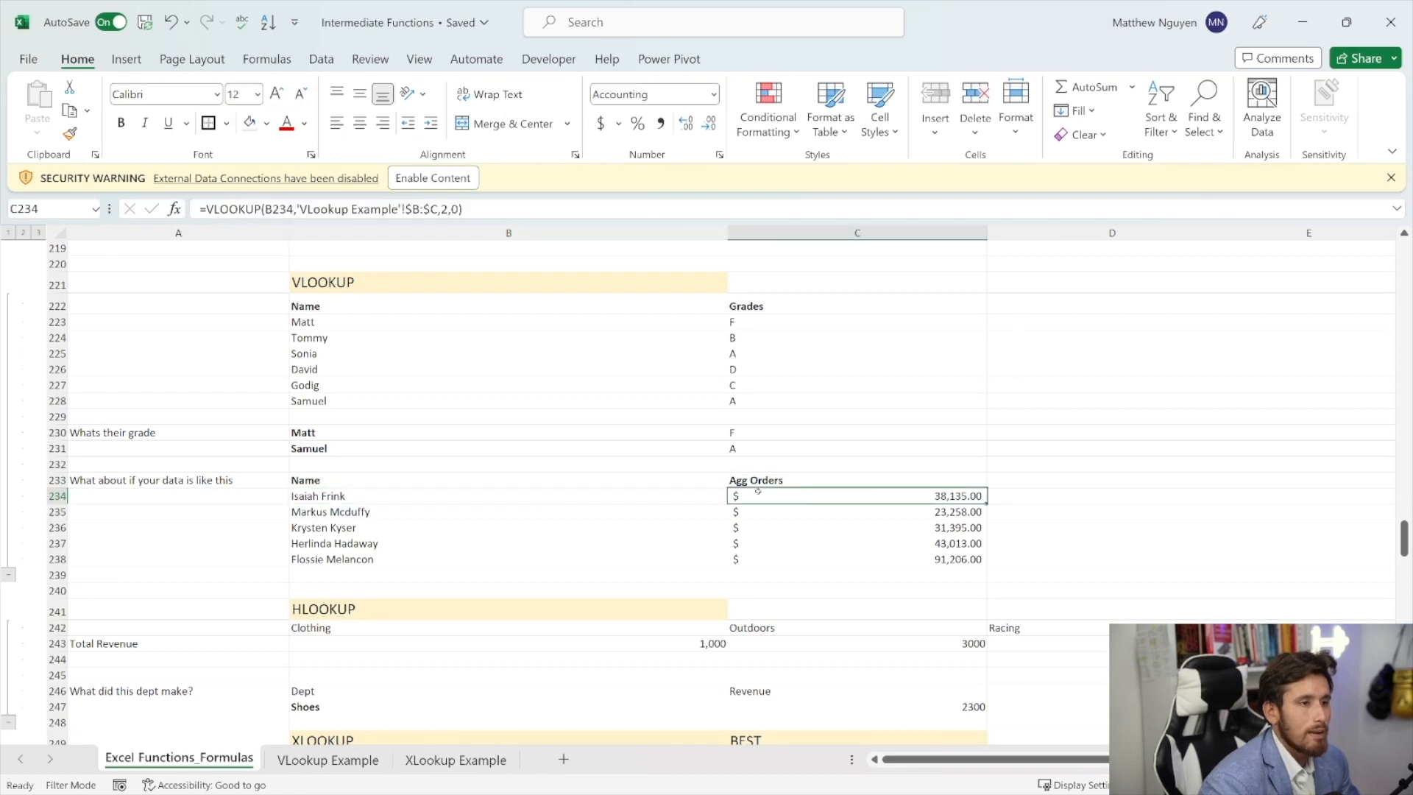
pyautogui.press('BackSpace')
pyautogui.press('Return')
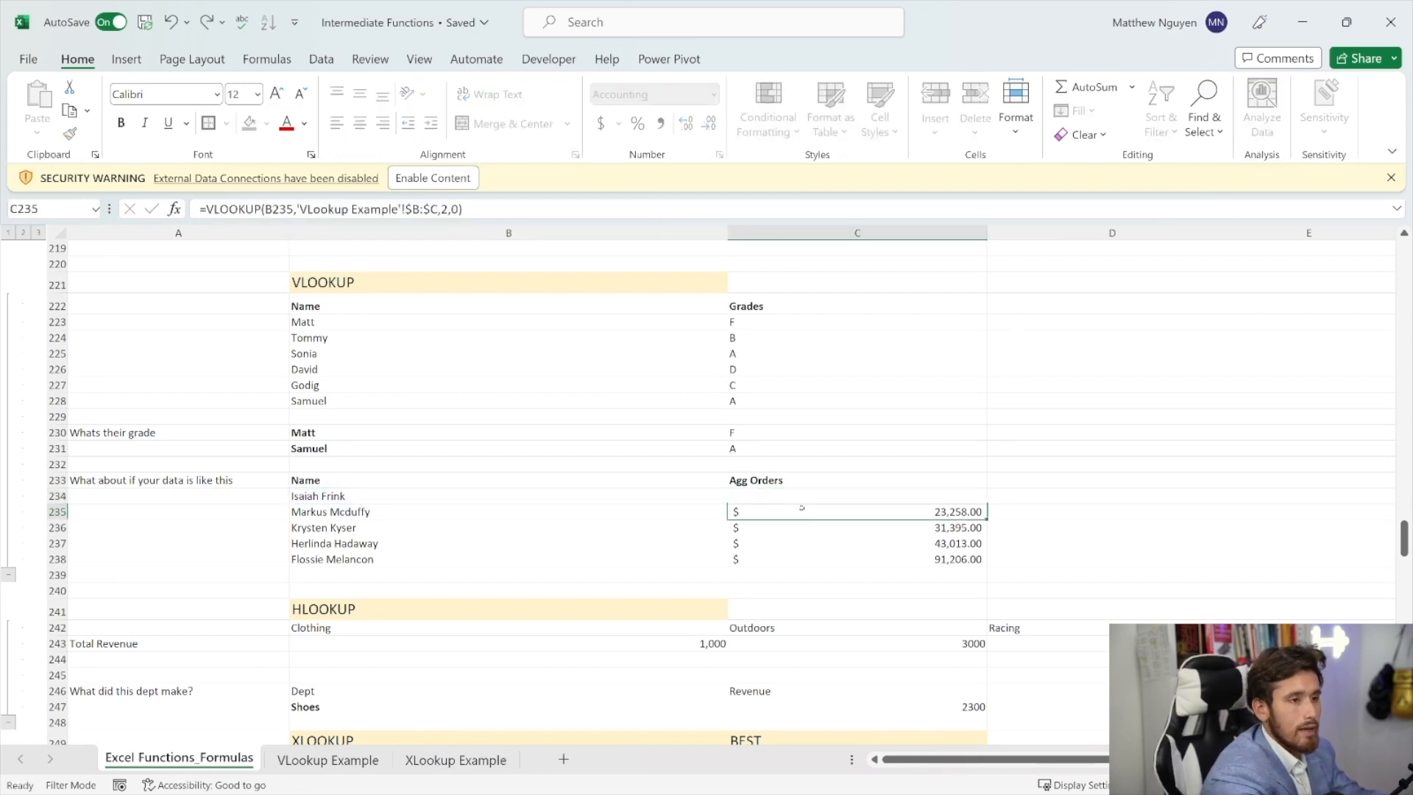
pyautogui.moveTo(801, 524); pyautogui.dragTo(800, 559)
pyautogui.rightClick(801, 559)
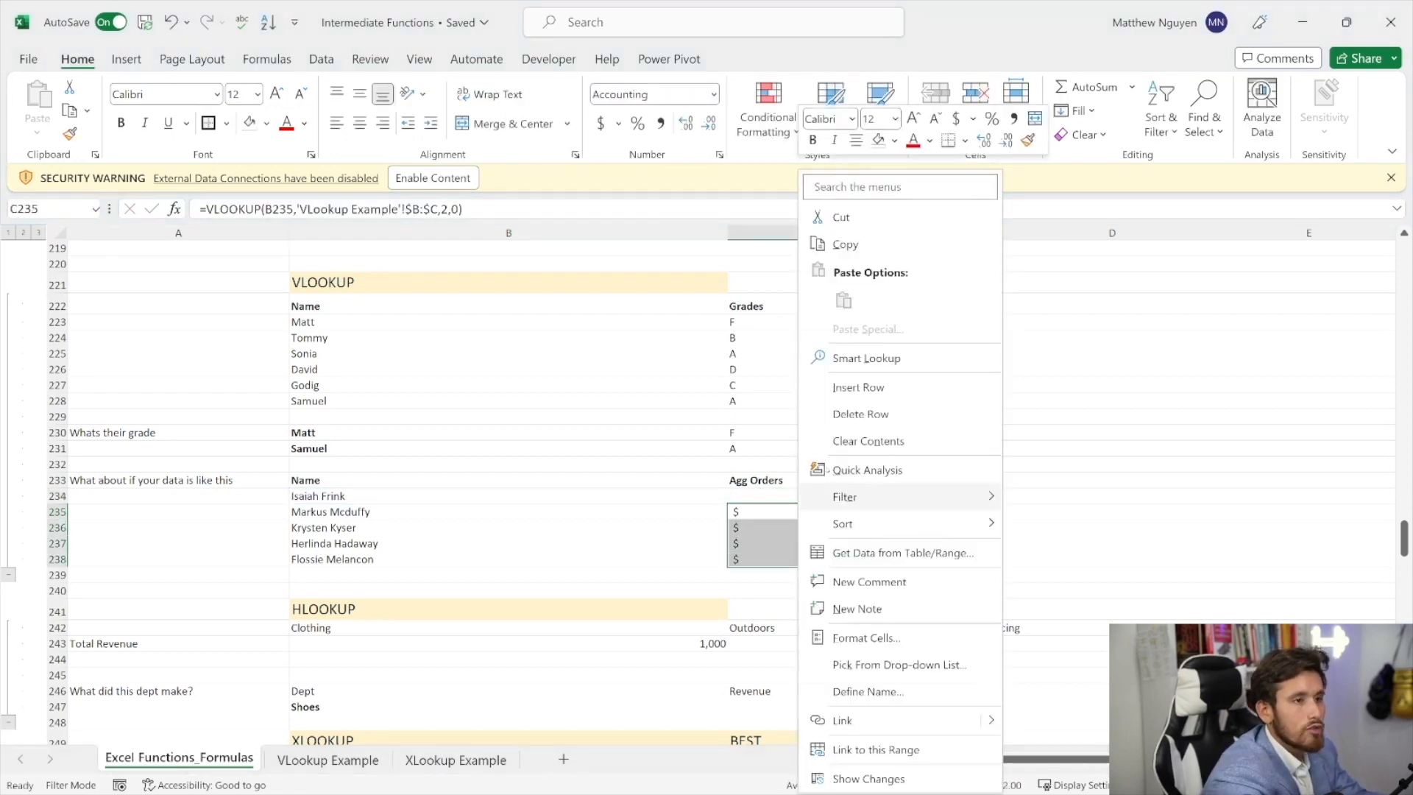
pyautogui.click(861, 441)
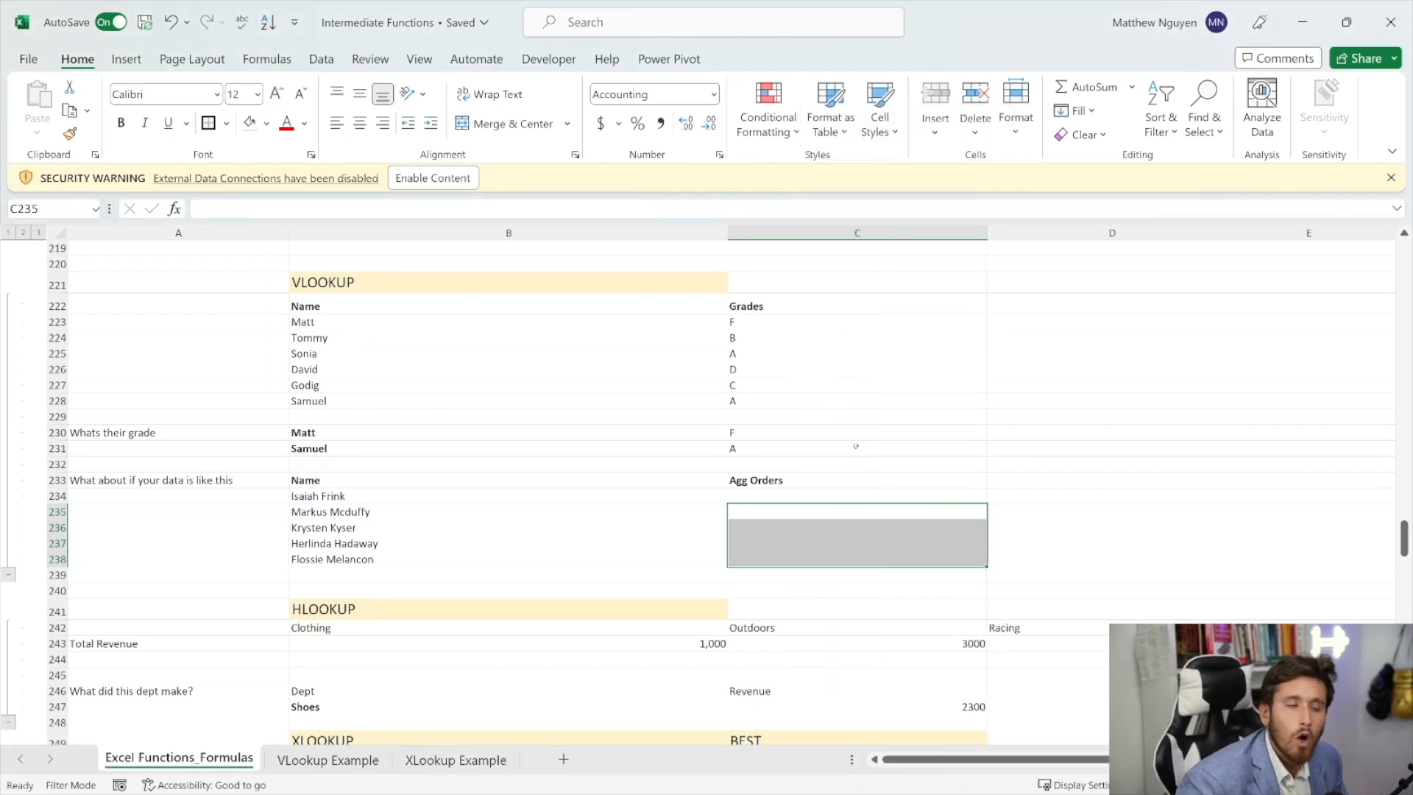
# - Check the source list on the VLookup Example sheet and start a VLOOKUP in C234 with B234 as the lookup value
pyautogui.click(812, 493)
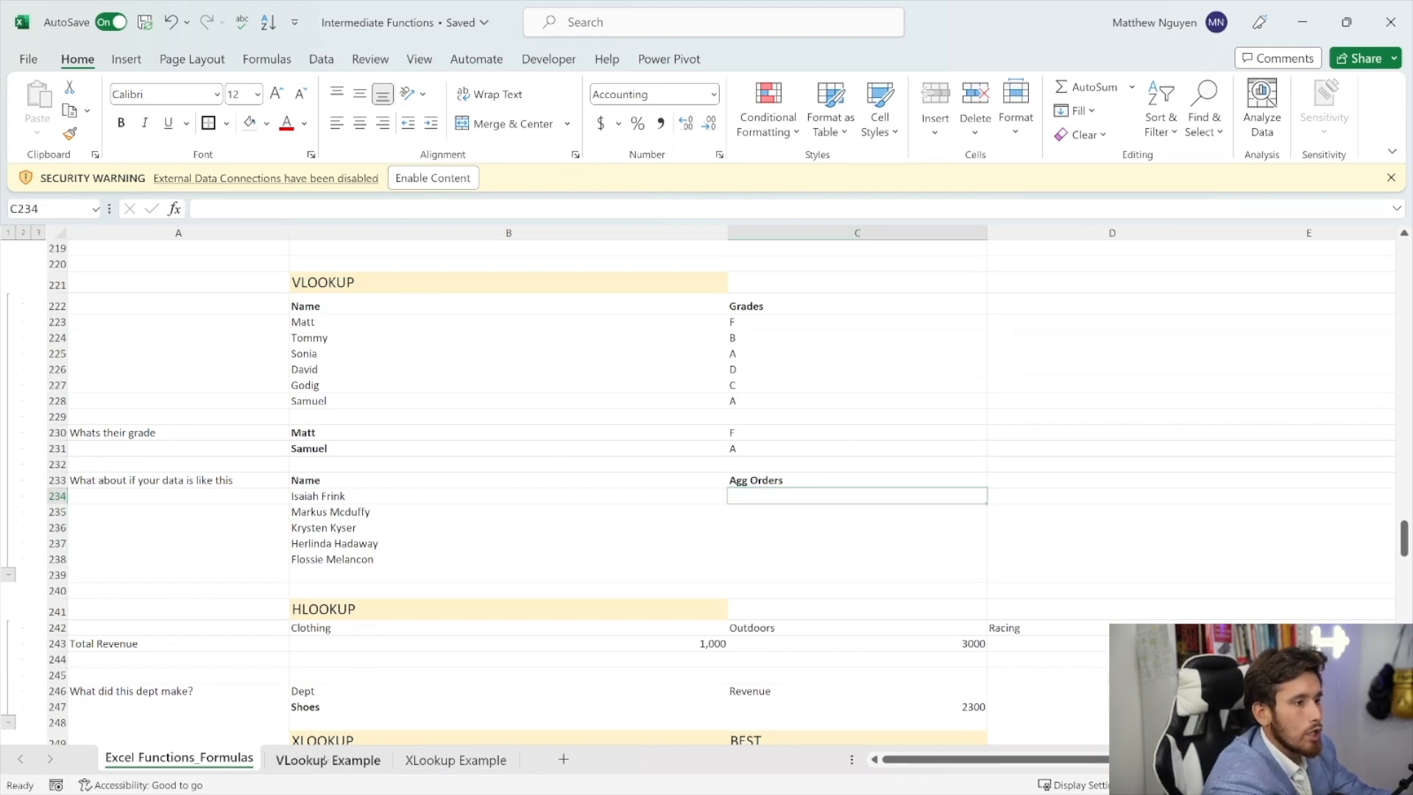
pyautogui.click(327, 758)
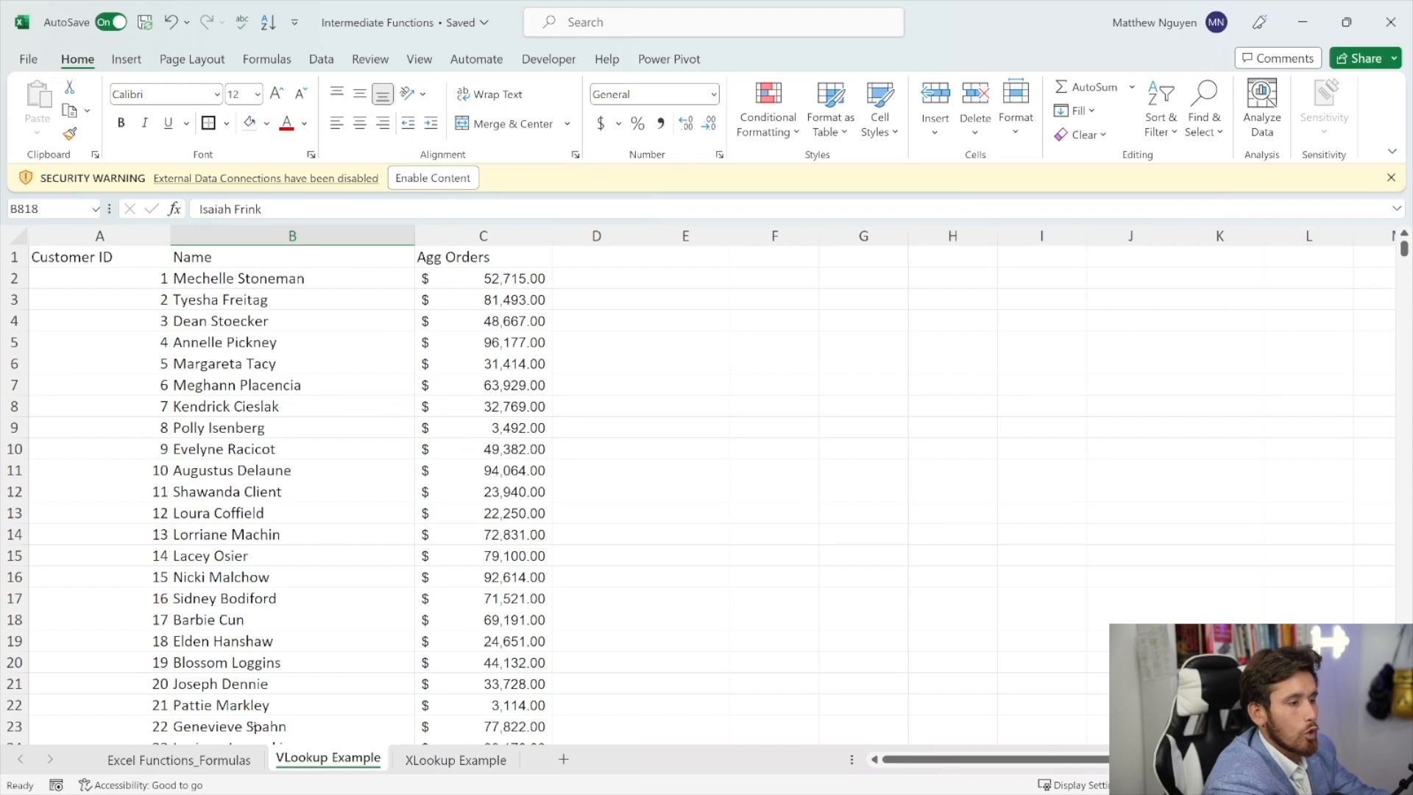
pyautogui.click(229, 759)
pyautogui.write('=VLOOKUP(')
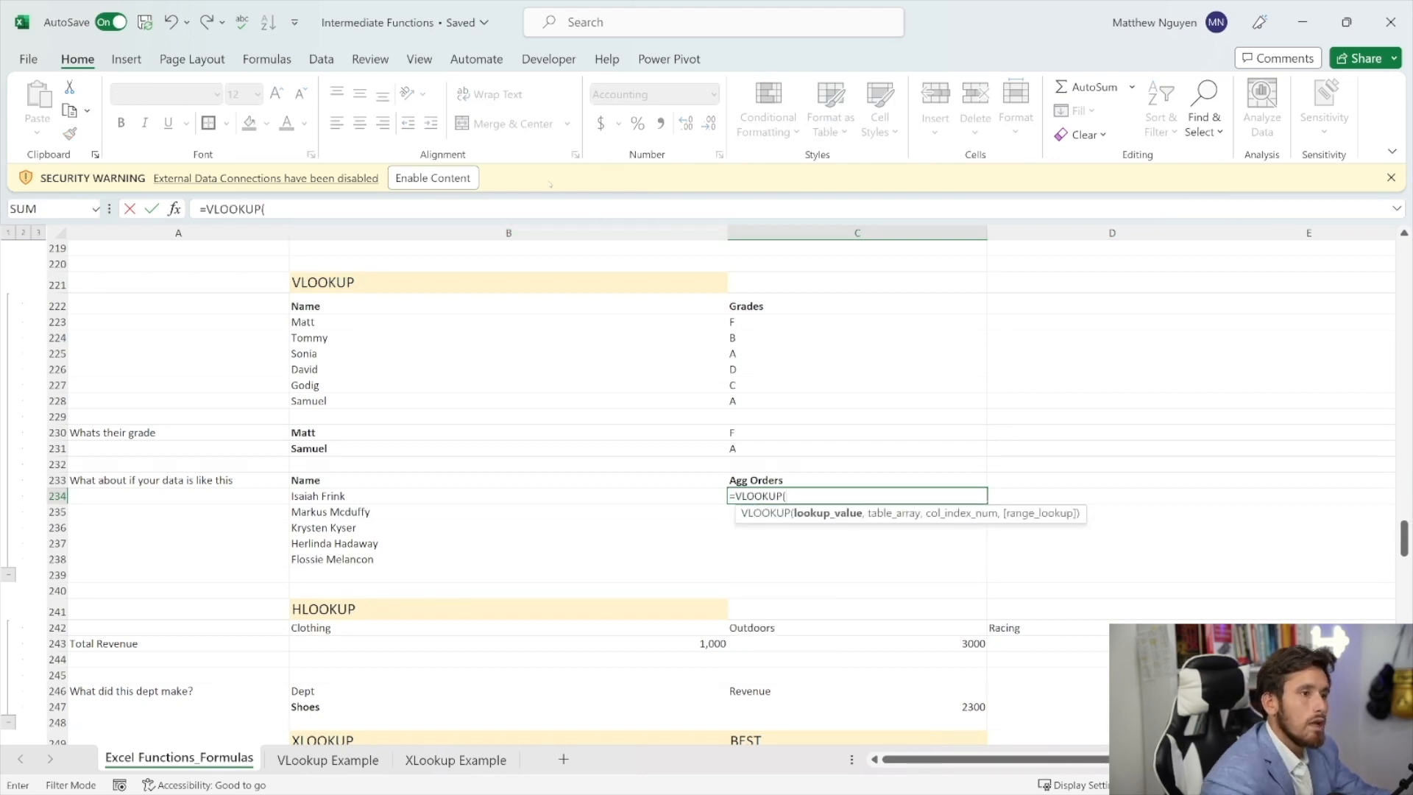
pyautogui.click(497, 497)
pyautogui.write(',')
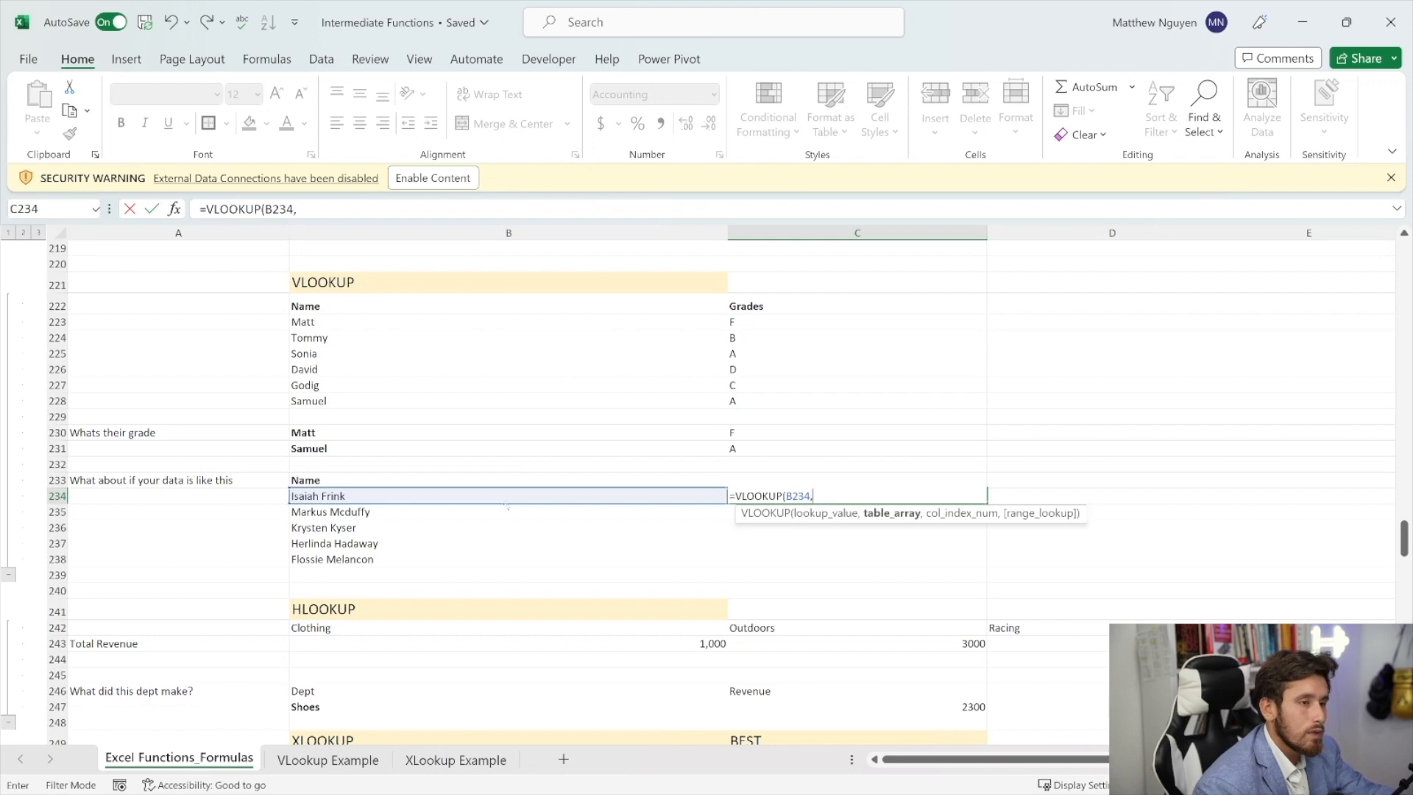
# - Set the table array of the C234 formula to columns B:C of the VLookup Example sheet
pyautogui.click(328, 759)
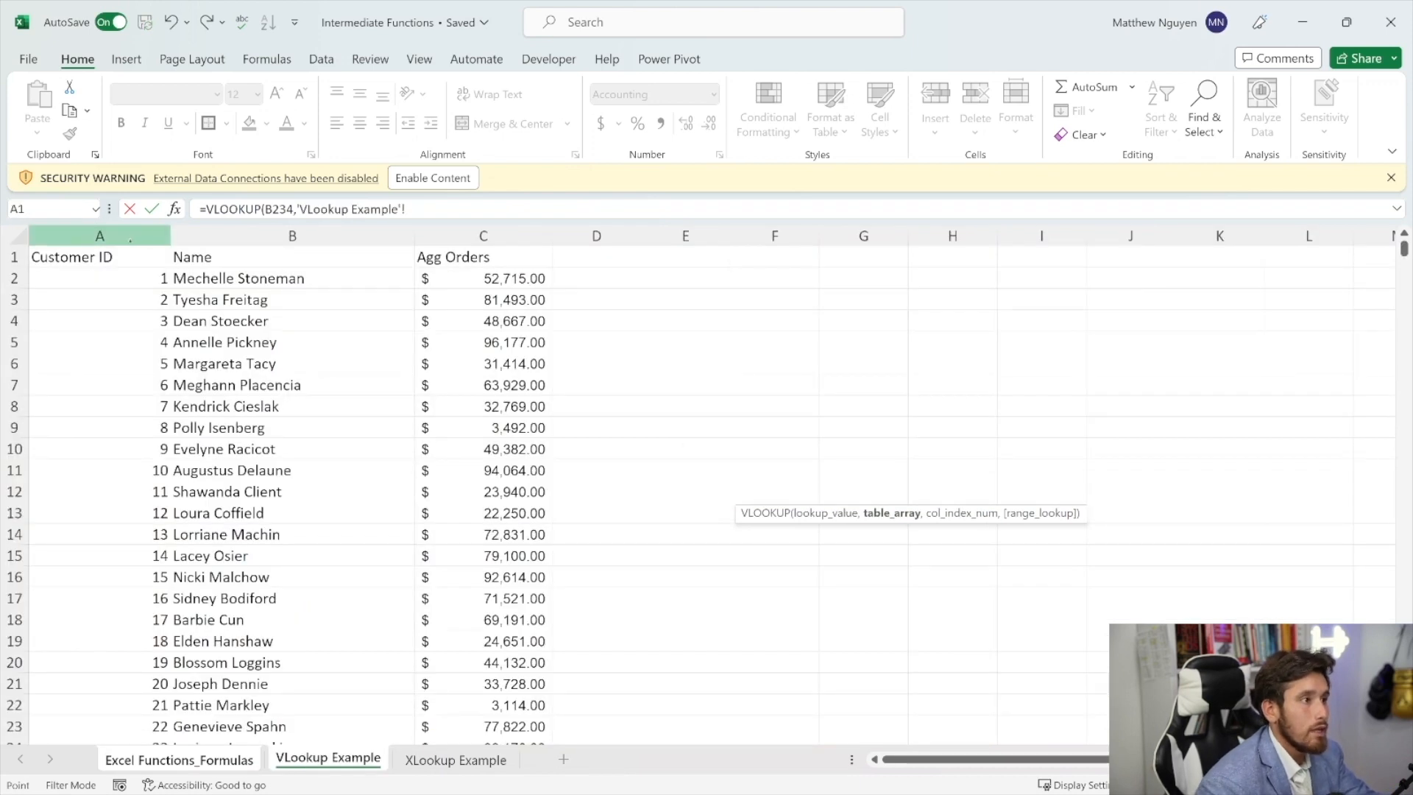
pyautogui.click(128, 231)
pyautogui.moveTo(144, 233); pyautogui.dragTo(270, 228)
pyautogui.moveTo(420, 230); pyautogui.dragTo(487, 232)
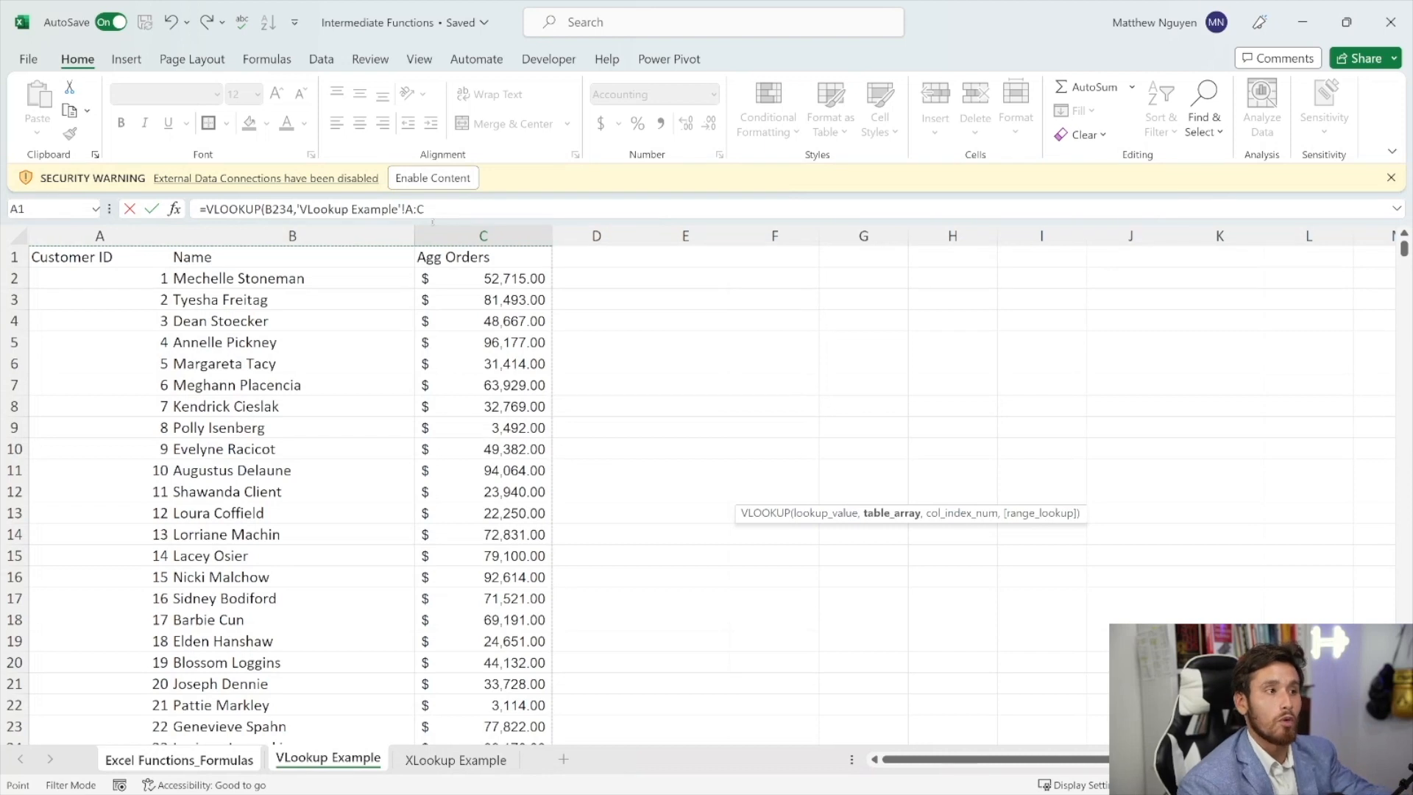
pyautogui.click(442, 211)
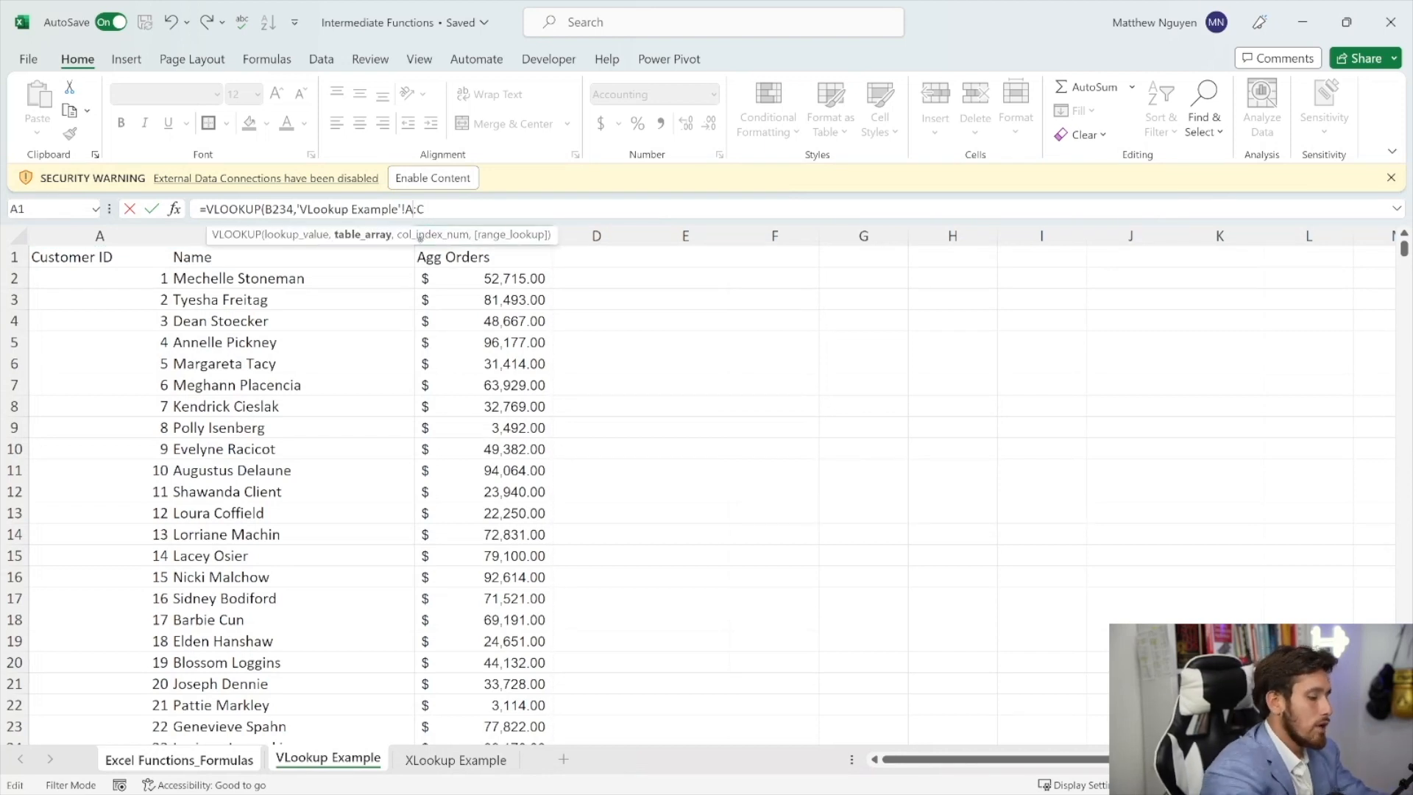
pyautogui.write('B')
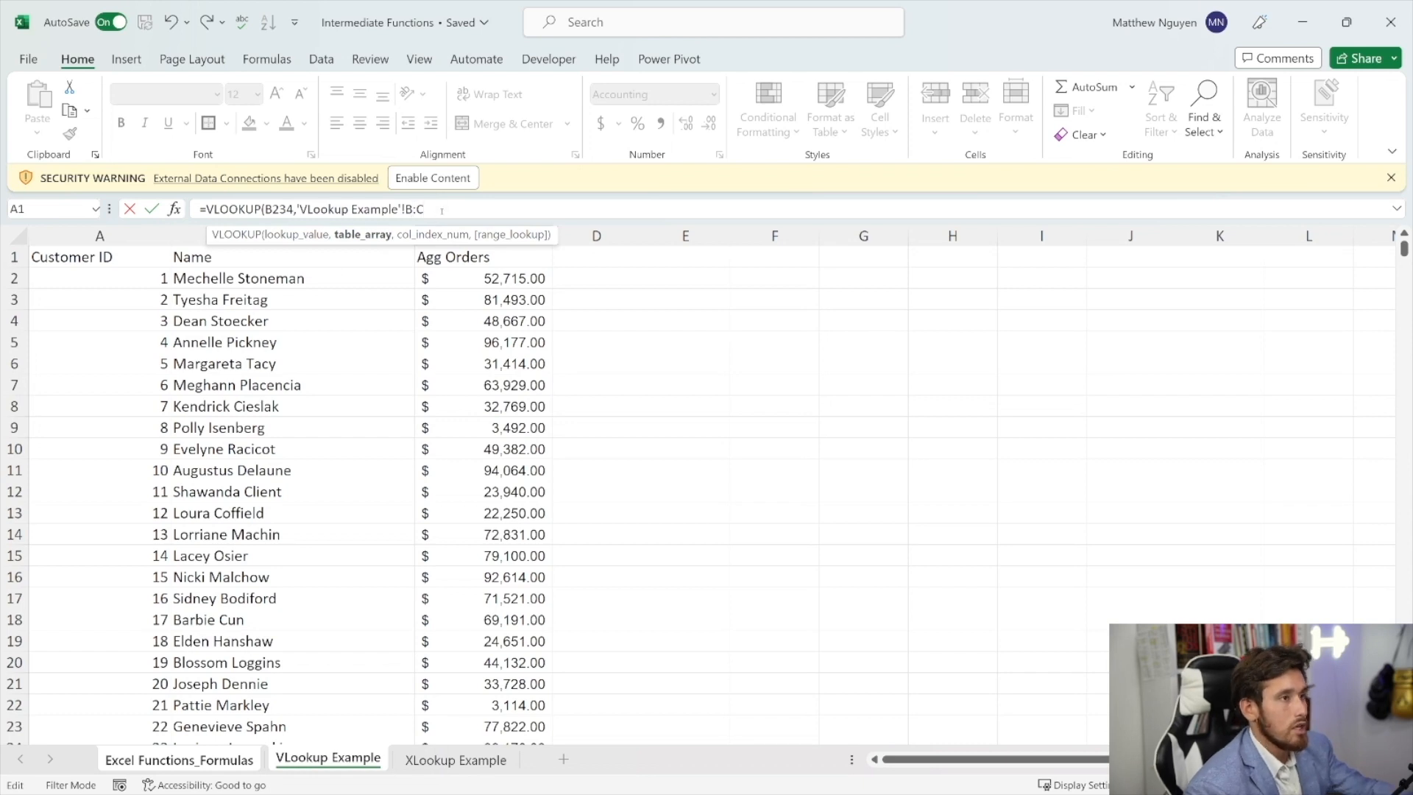
# - Complete the C234 formula with column index 2 and range lookup 0
pyautogui.write(',')
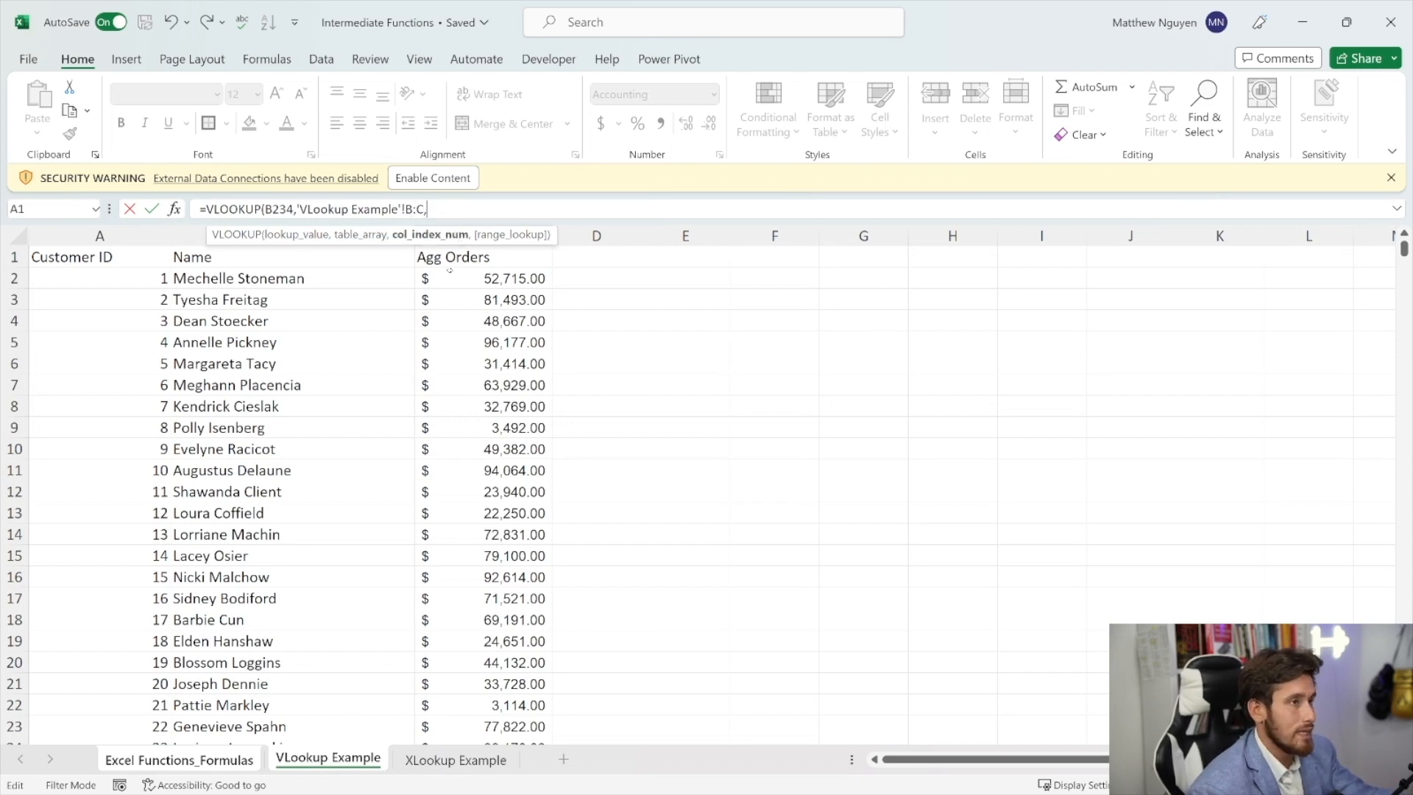
pyautogui.write('2')
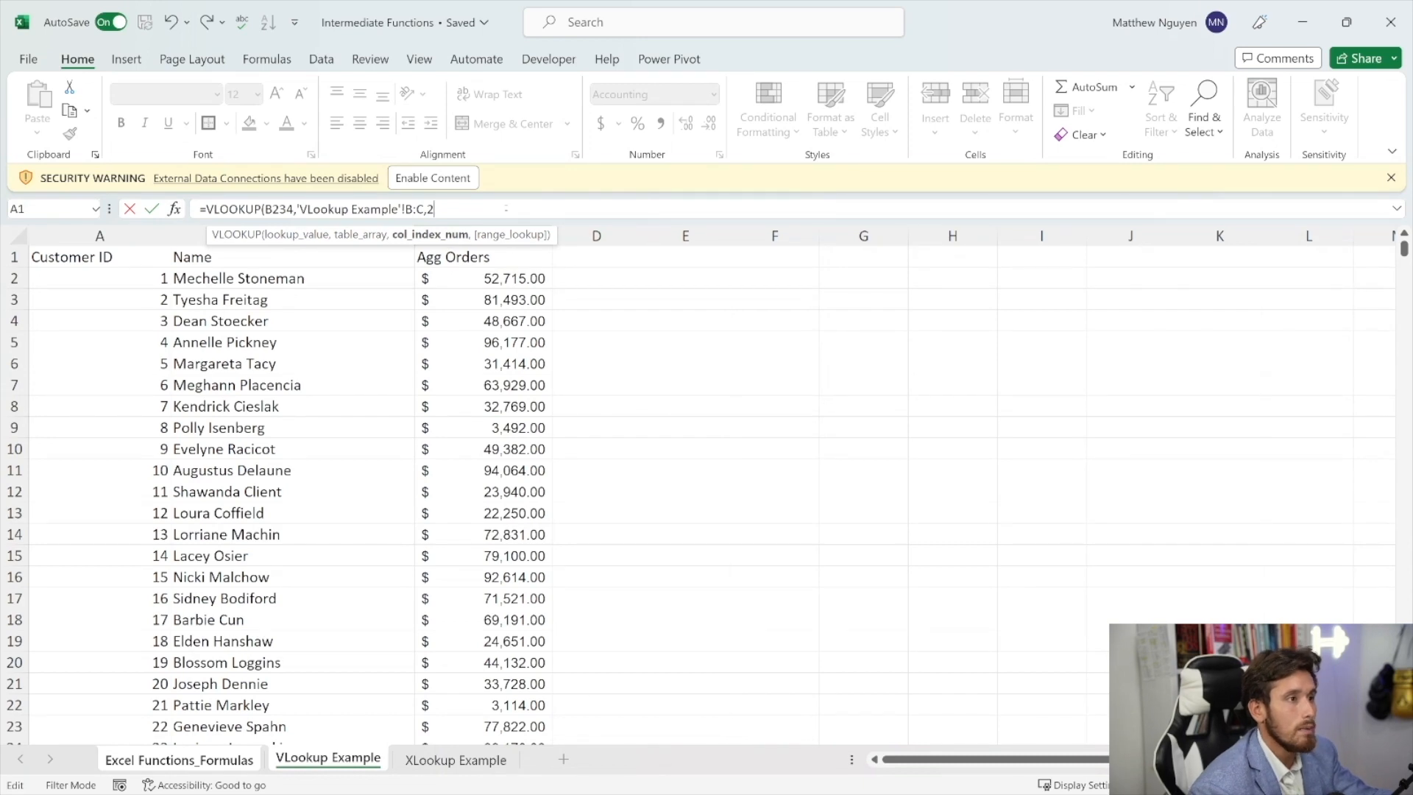
pyautogui.write(',0)')
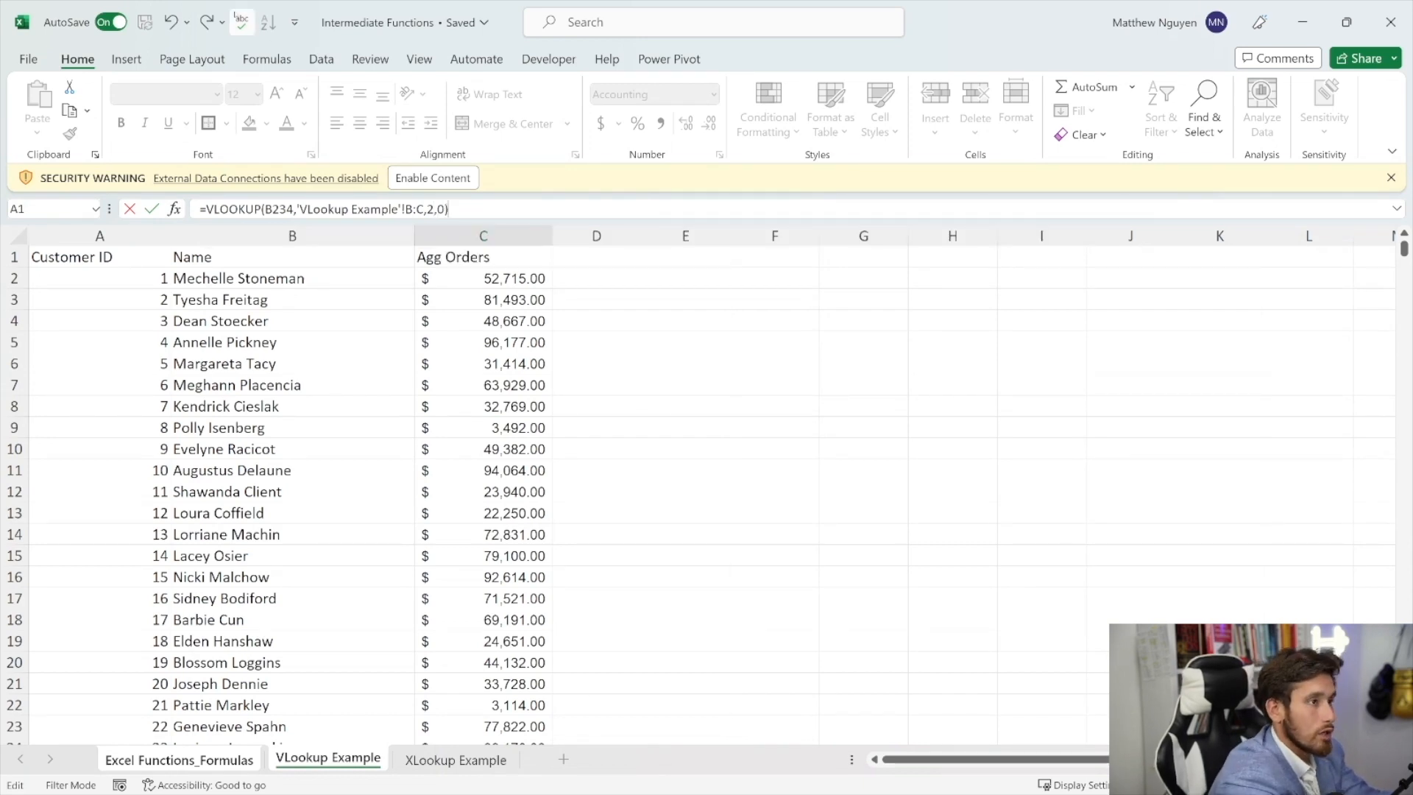
pyautogui.press('Return')
# - Make the table array in the C234 formula absolute as 'VLookup Example'!$B:$C
pyautogui.click(867, 493)
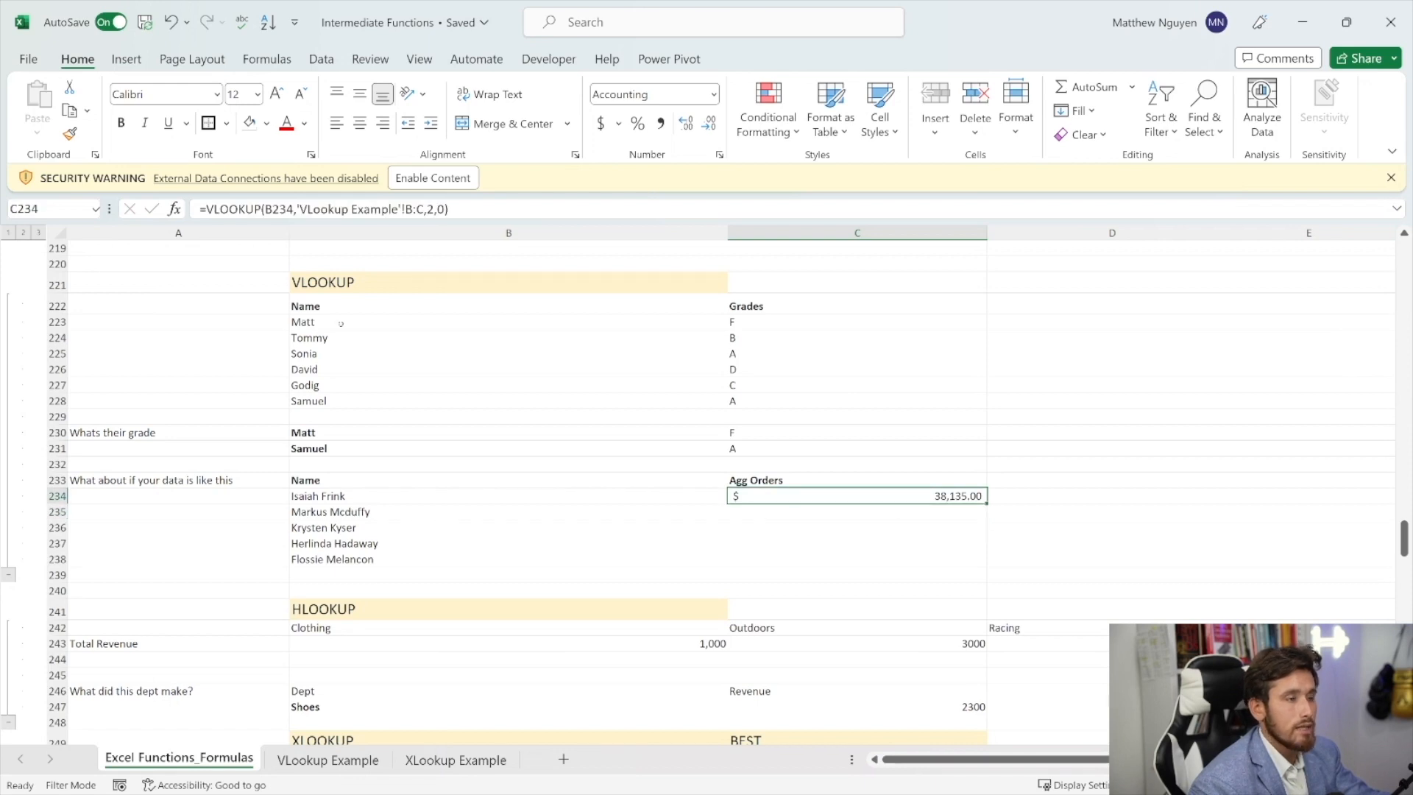
pyautogui.click(293, 209)
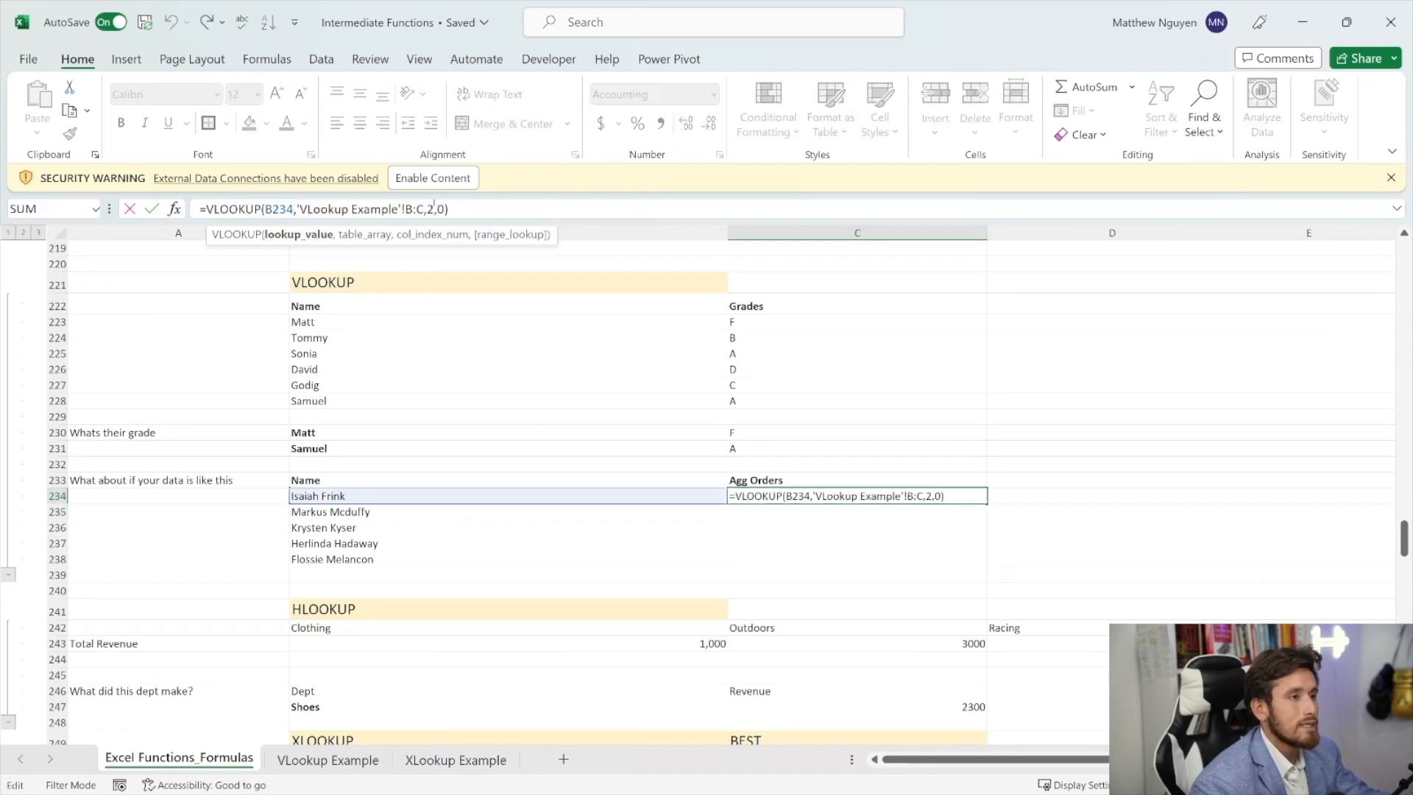
pyautogui.moveTo(425, 209); pyautogui.dragTo(300, 209)
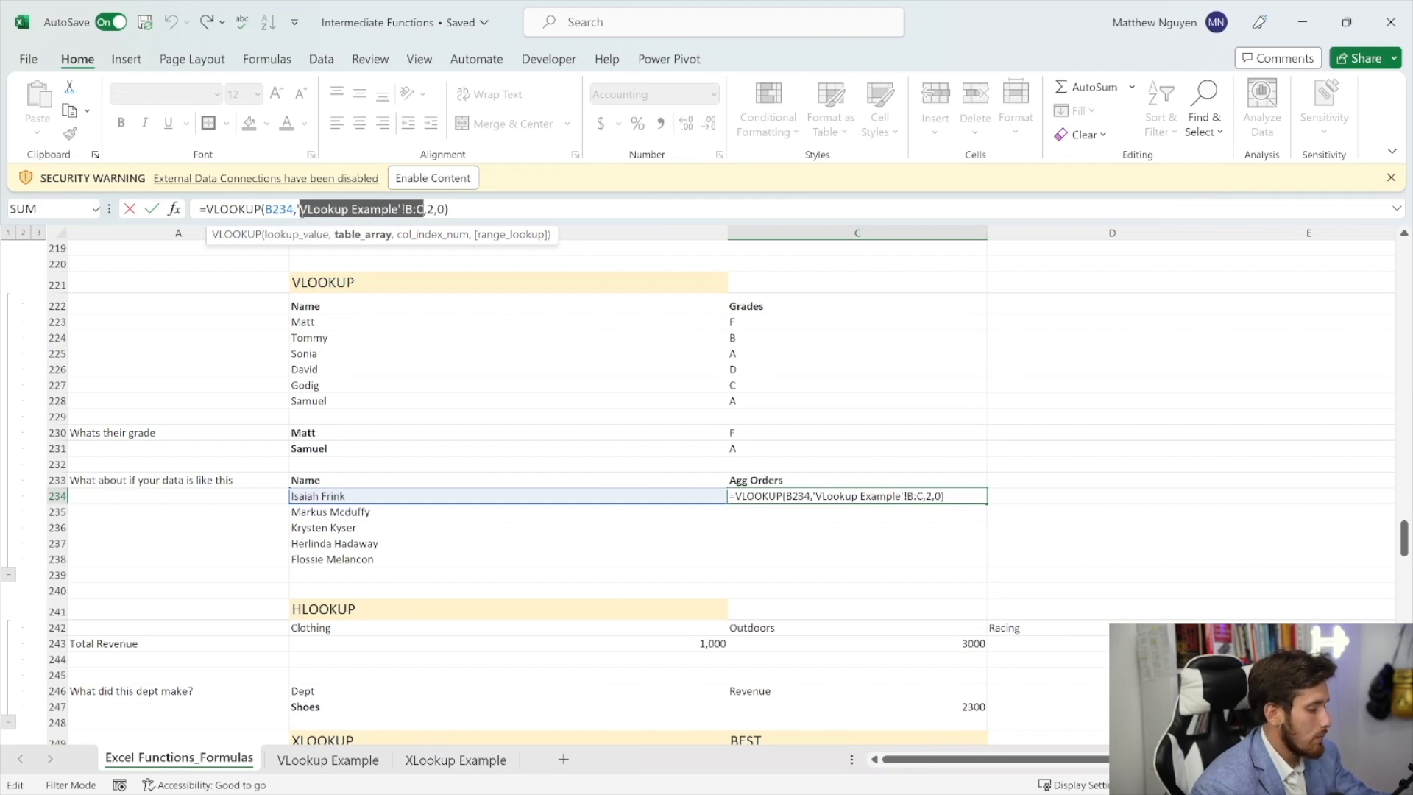
pyautogui.press('Return')
# - Copy the C234 VLOOKUP formula down to C238 for the remaining names
pyautogui.click(966, 497)
pyautogui.moveTo(529, 502); pyautogui.dragTo(537, 561)
pyautogui.click(909, 495)
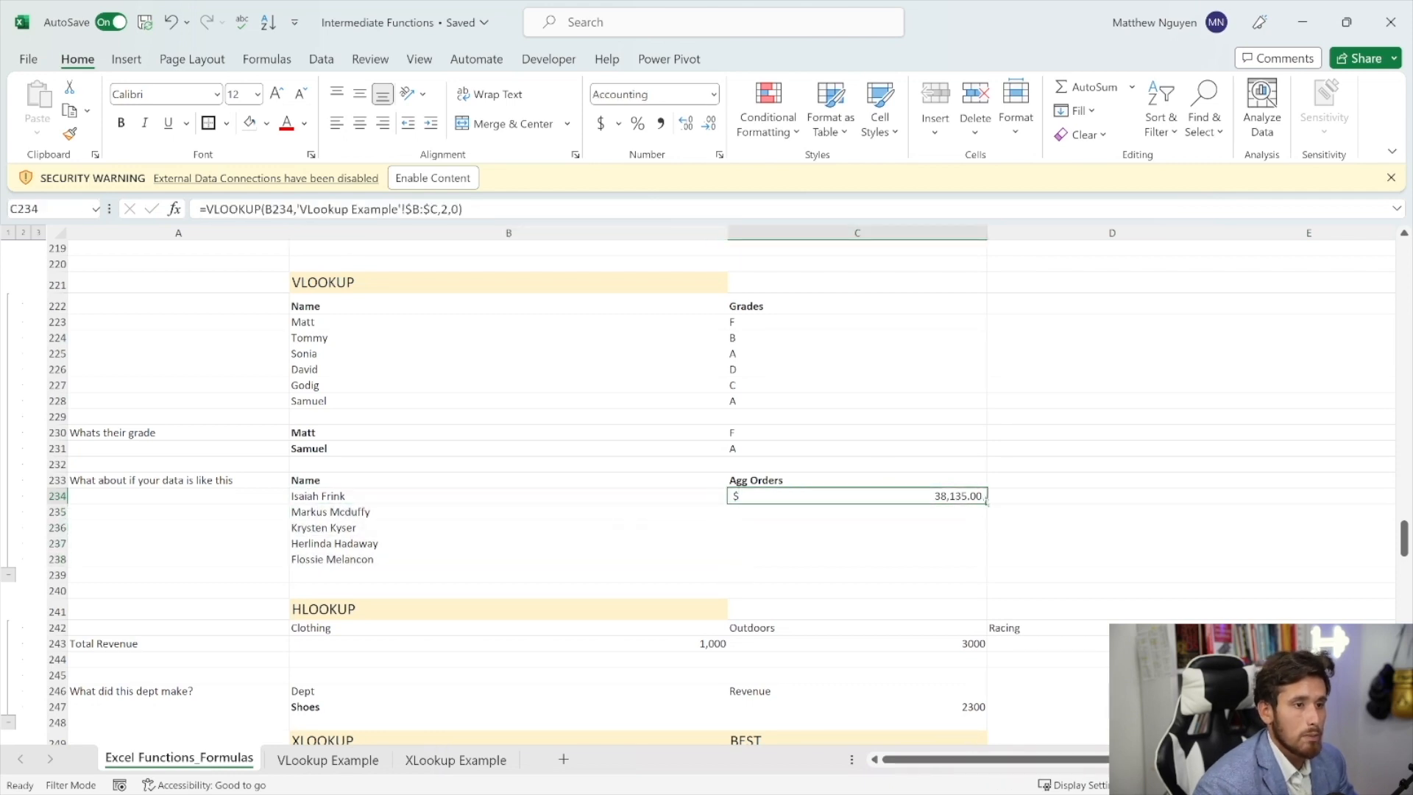
pyautogui.doubleClick(986, 503)
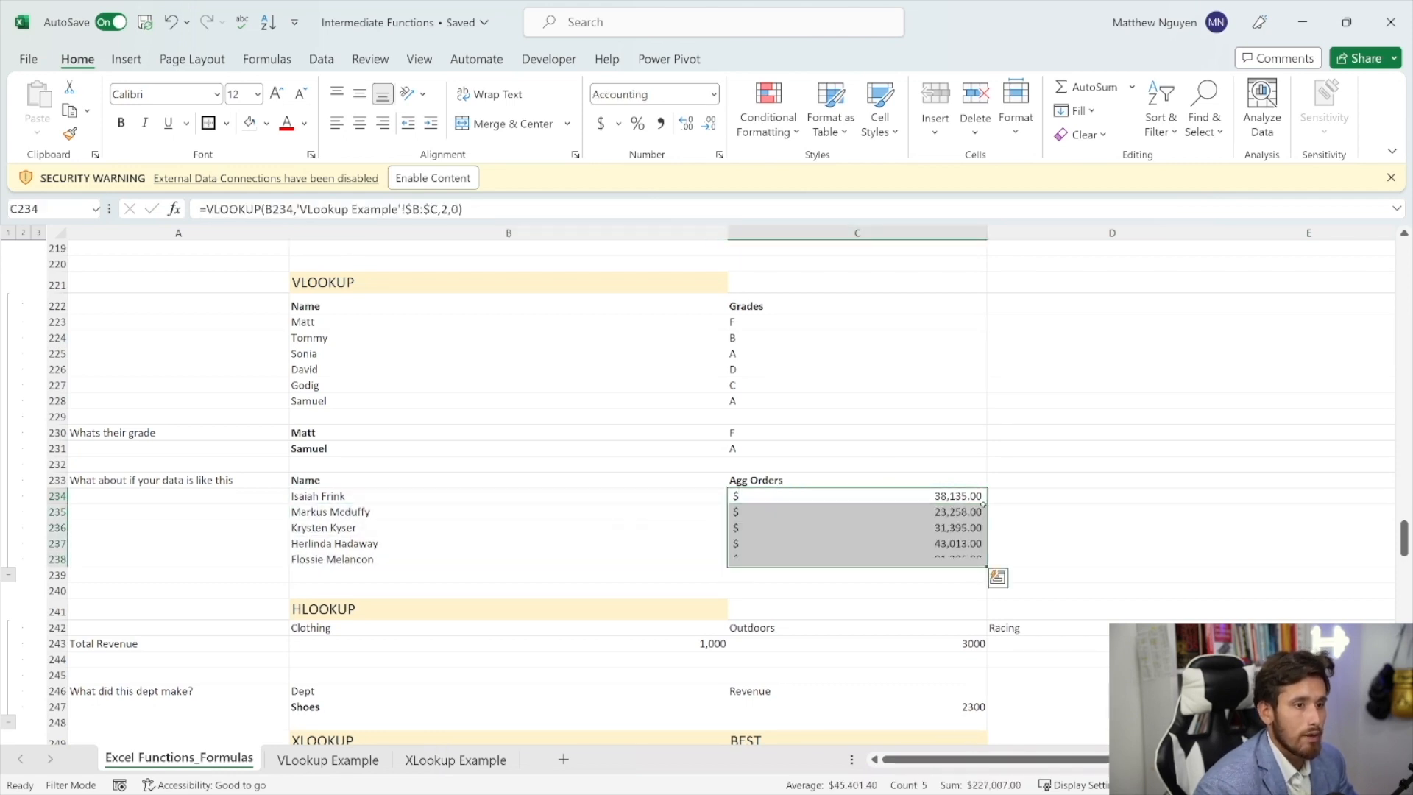
# - Search the VLookup Example sheet for the name in B238 to check its order amount, and return to the formulas sheet
pyautogui.click(450, 547)
pyautogui.click(449, 559)
pyautogui.hotkey('ctrl', 'c')
pyautogui.click(328, 759)
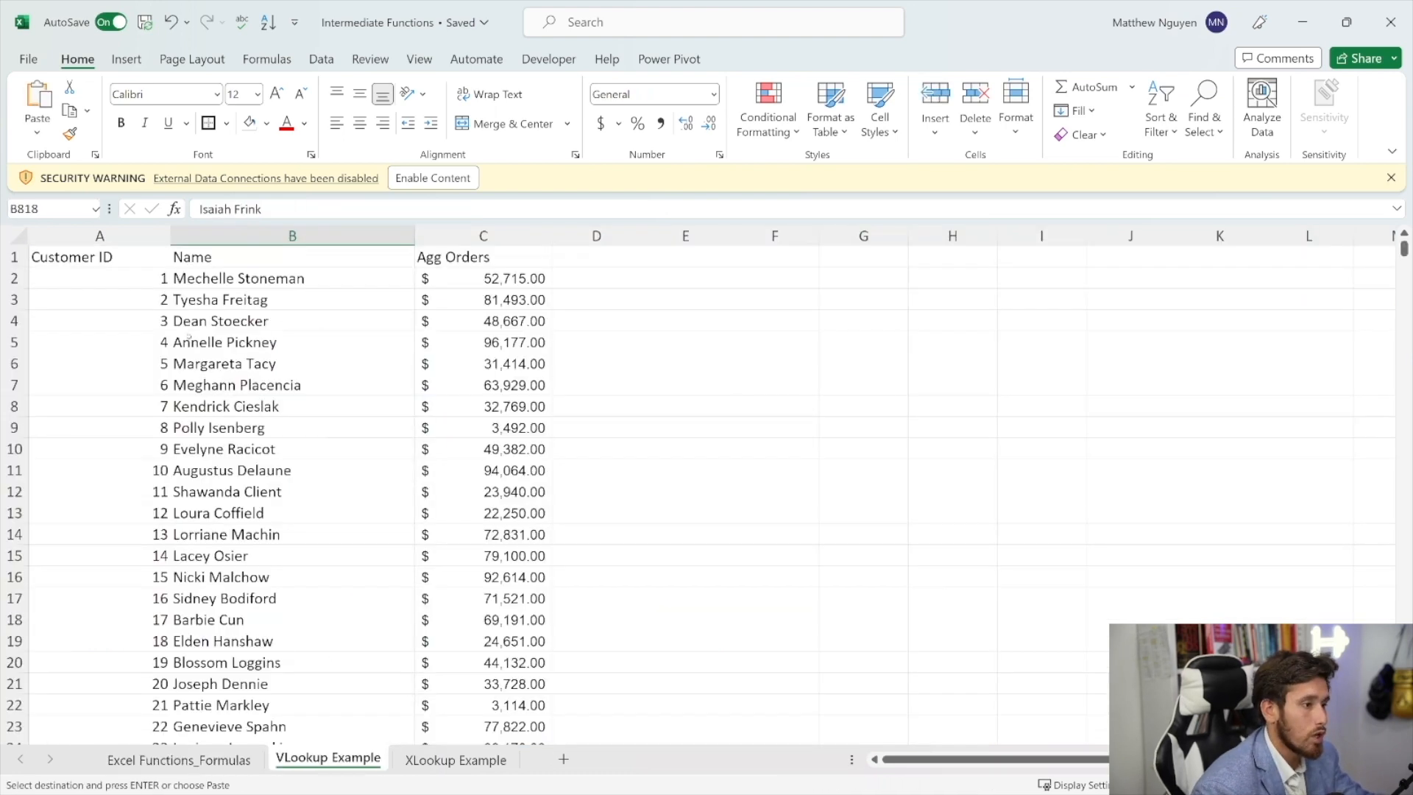
pyautogui.hotkey('ctrl', 'f')
pyautogui.hotkey('ctrl', 'v')
pyautogui.press('Return')
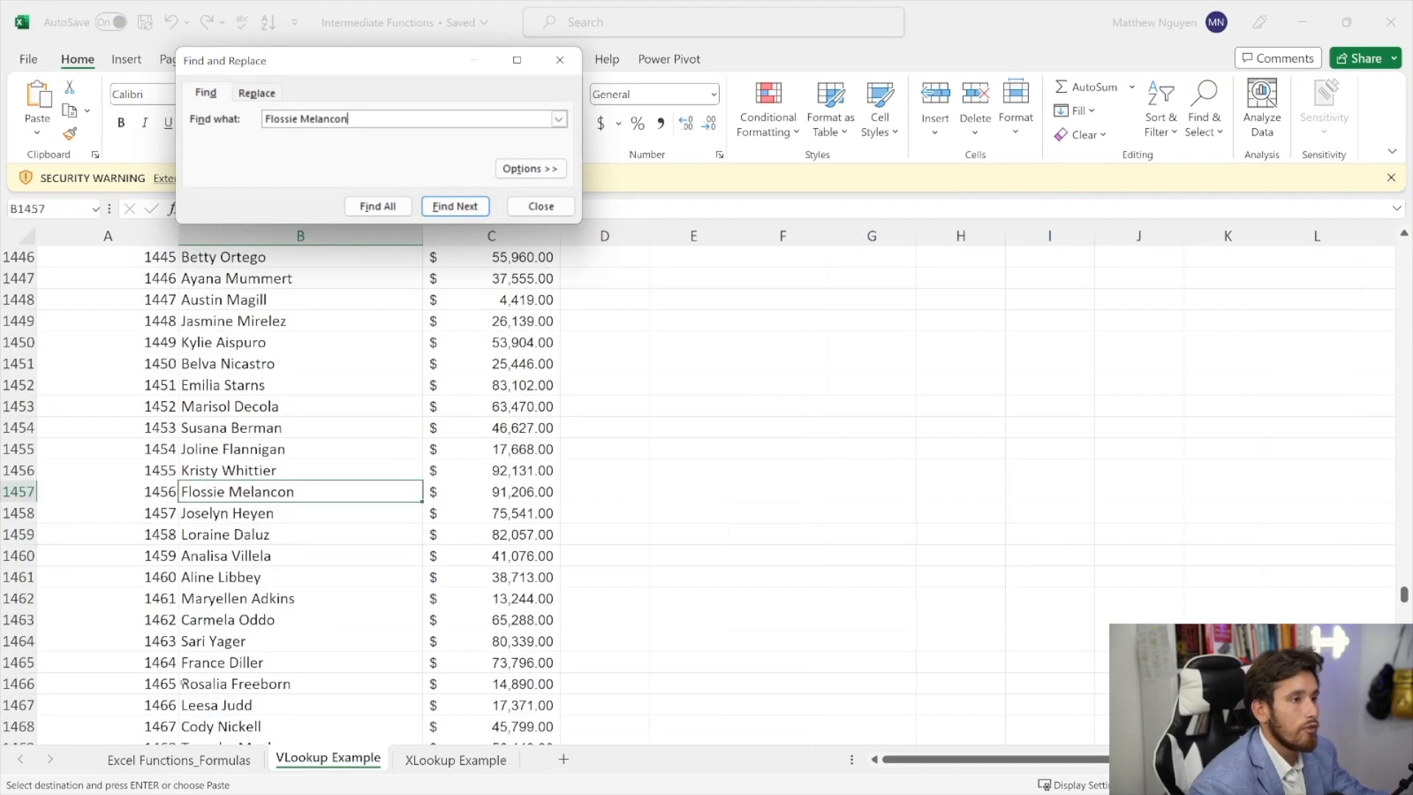
pyautogui.click(560, 60)
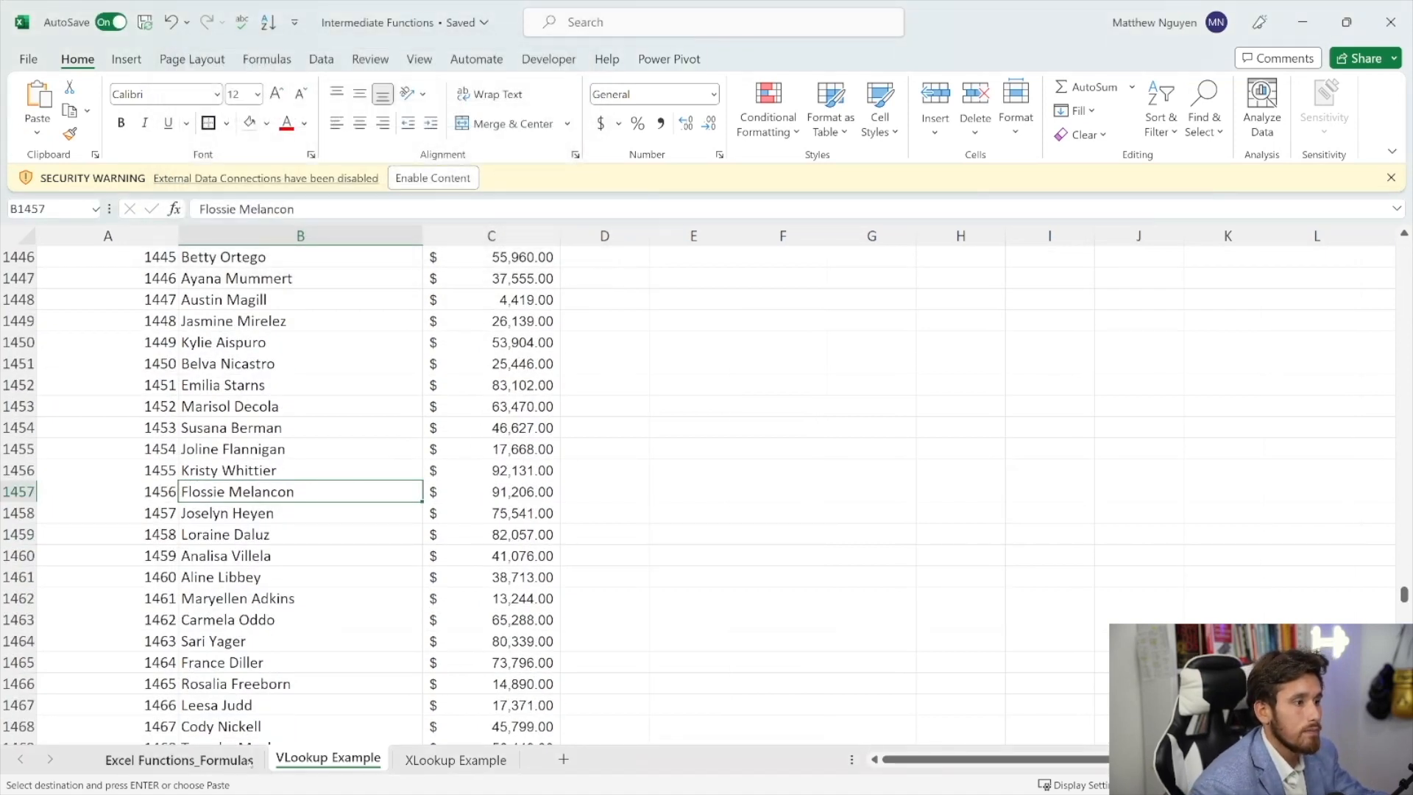
pyautogui.hotkey('ctrl', 'pageup')
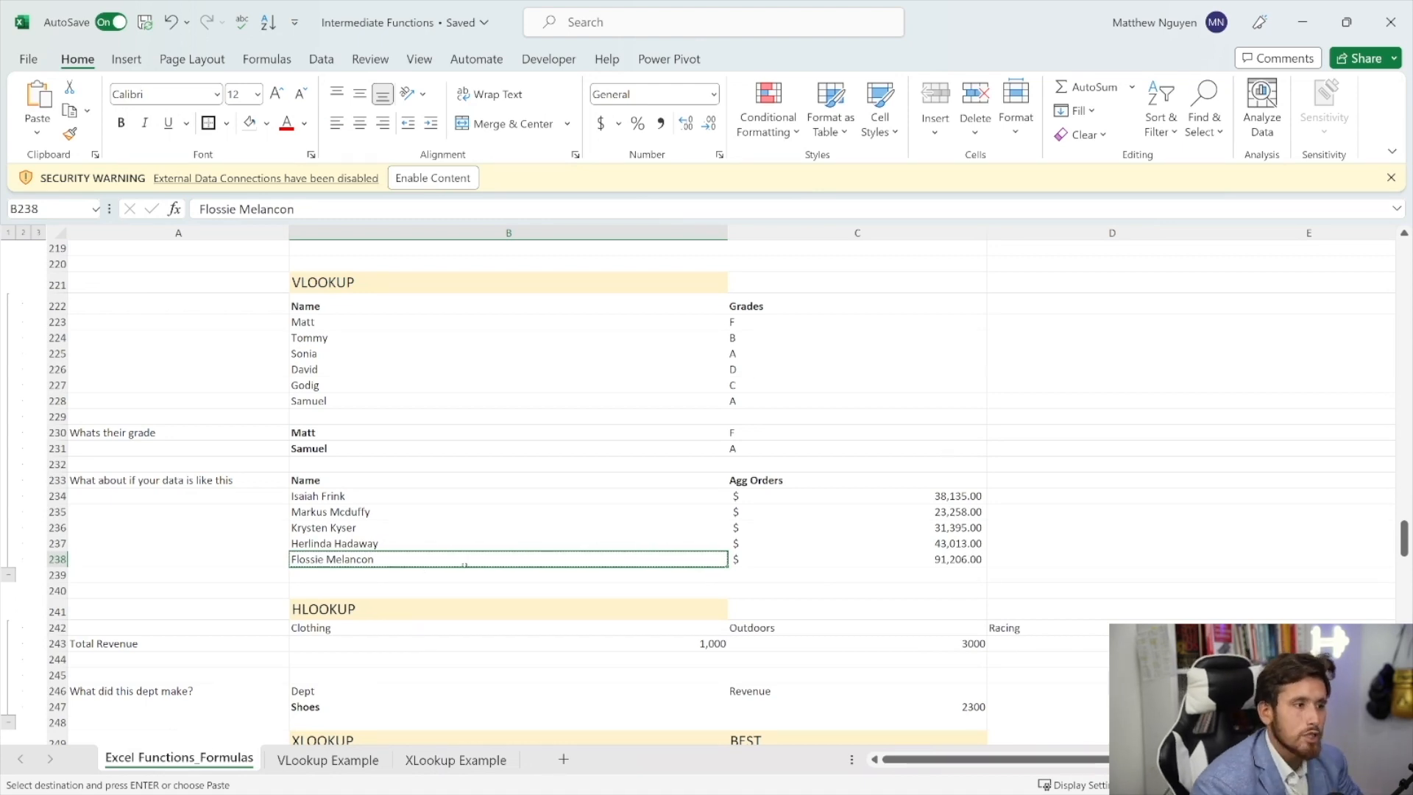
# - Examine the HLOOKUP example's department headers in row 242 and its Dept and Revenue lookup in B246:C247
pyautogui.scroll(-2, 464, 564)
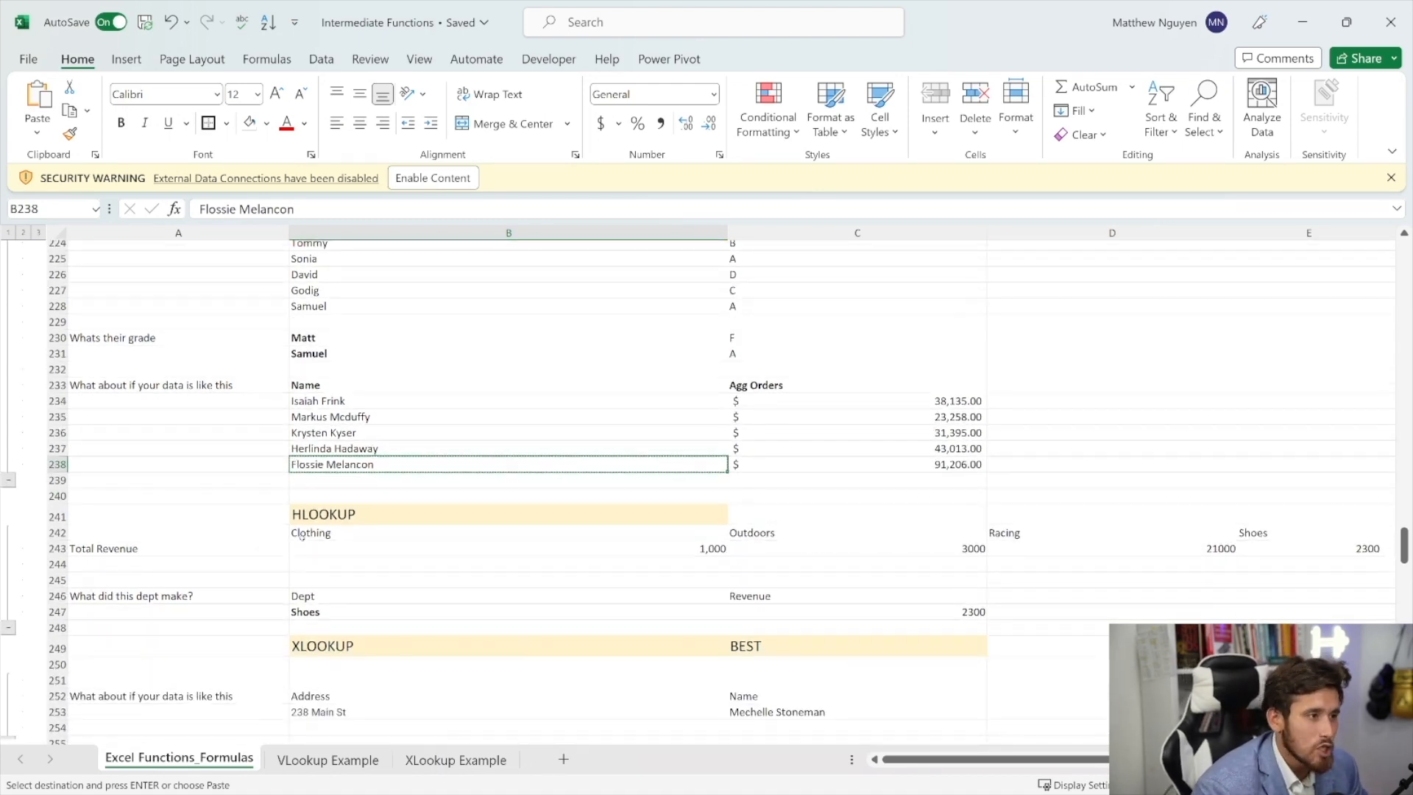
pyautogui.moveTo(265, 533); pyautogui.dragTo(1375, 535)
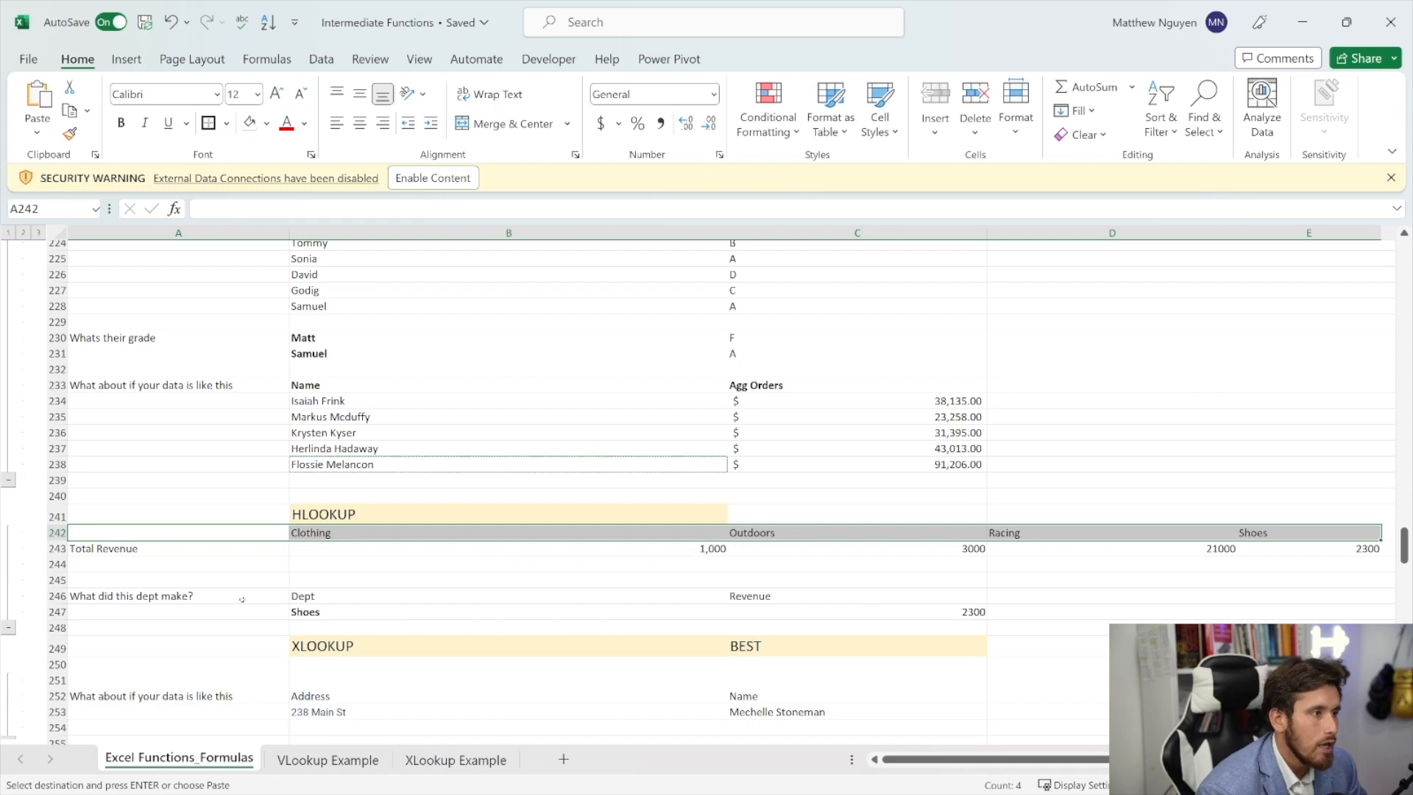
pyautogui.click(241, 596)
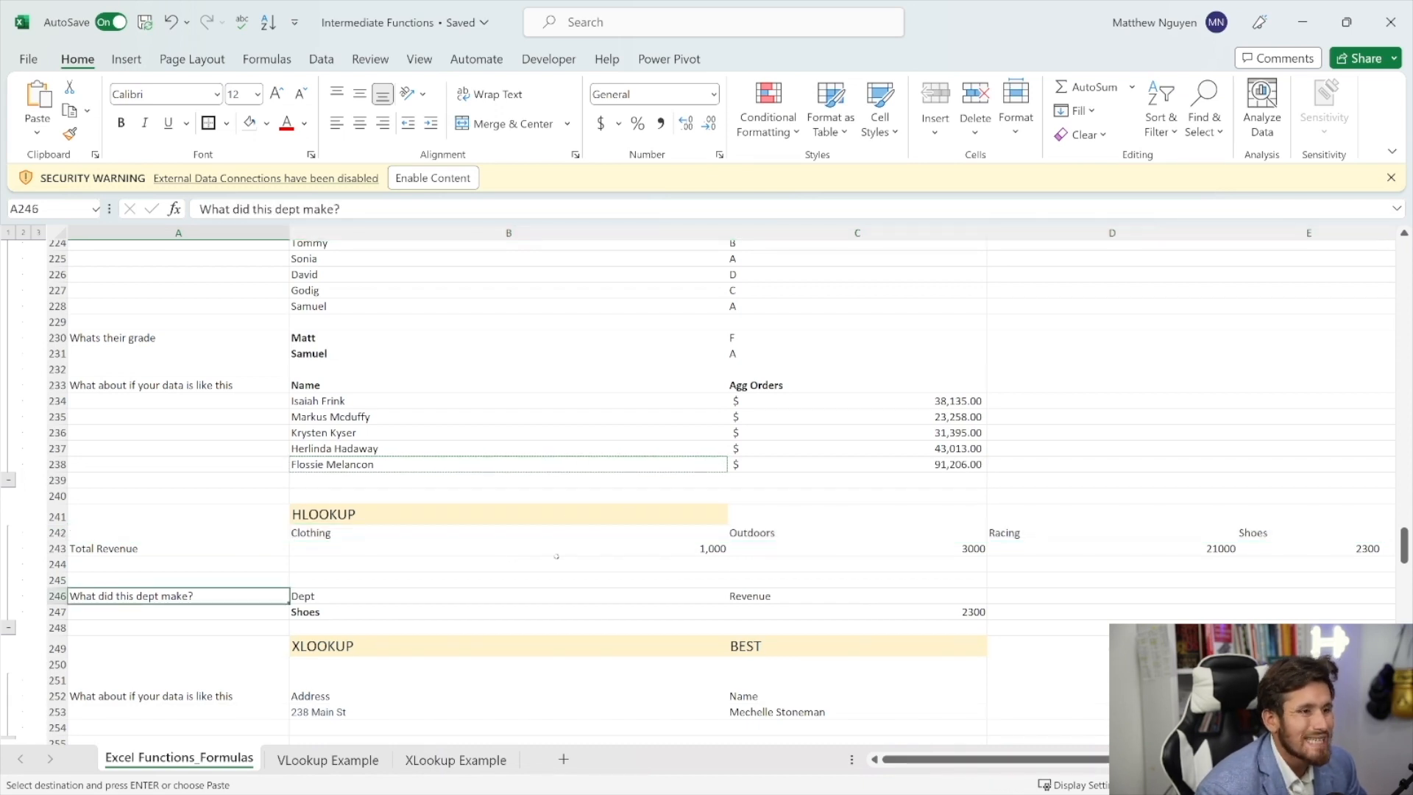
pyautogui.moveTo(648, 612); pyautogui.dragTo(633, 580)
pyautogui.moveTo(927, 759); pyautogui.dragTo(926, 759)
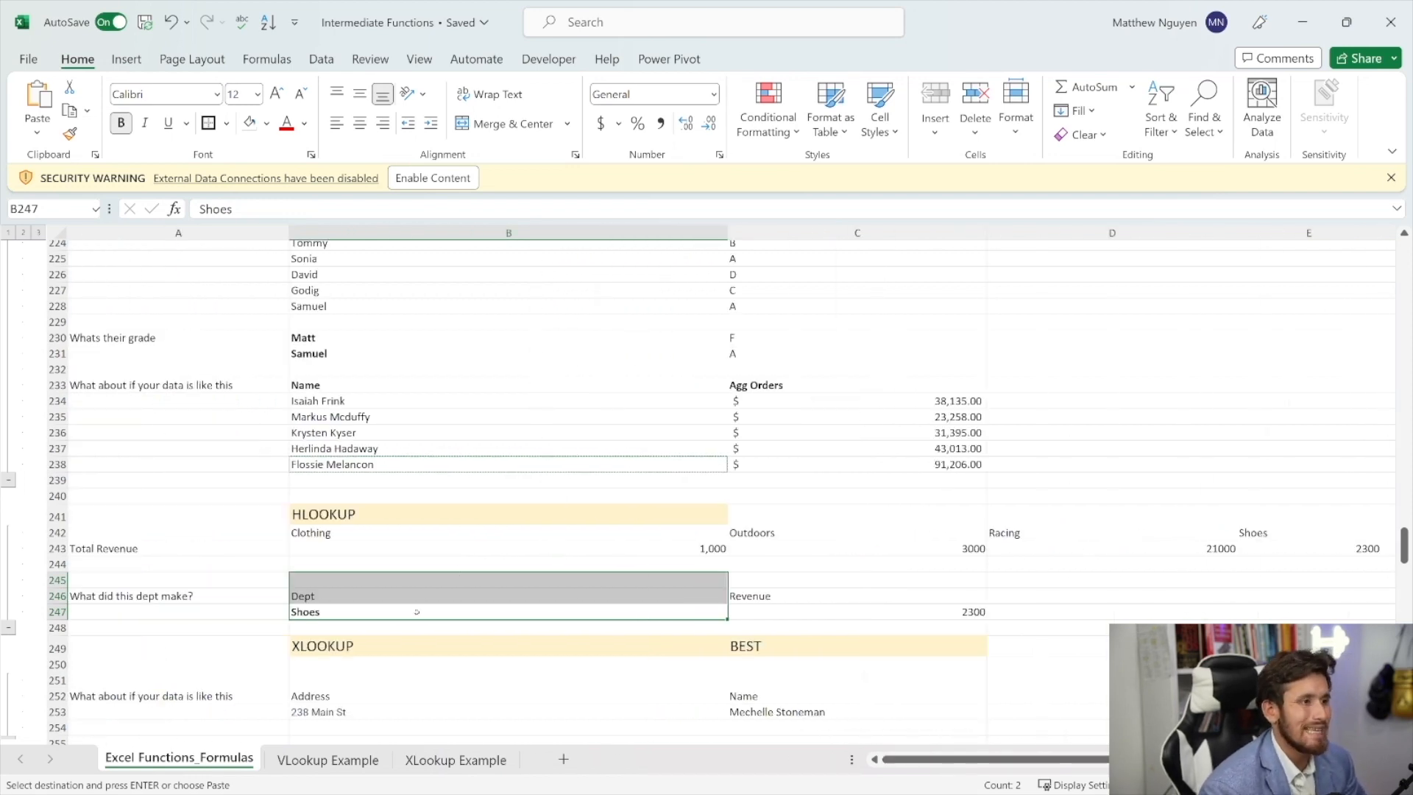
pyautogui.click(416, 612)
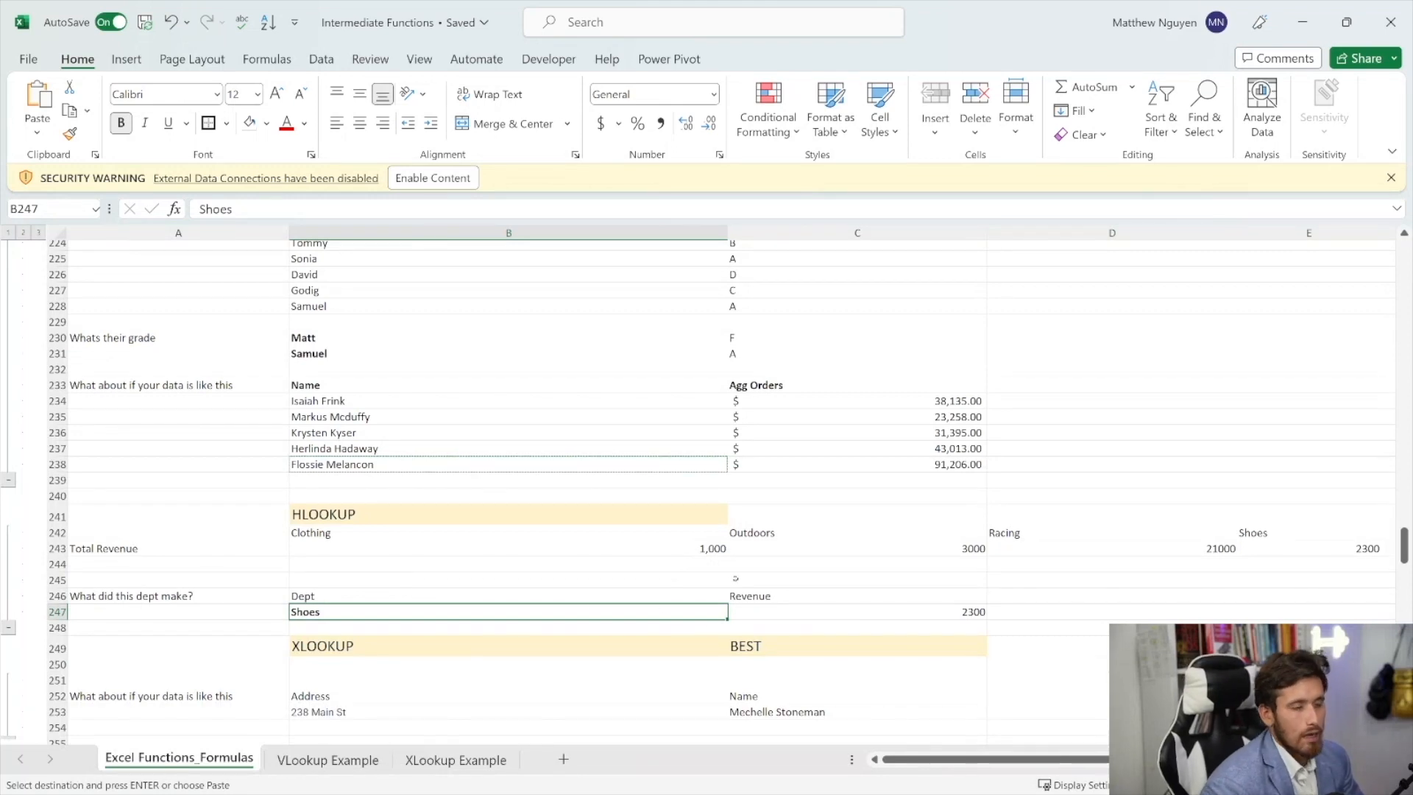
pyautogui.click(773, 594)
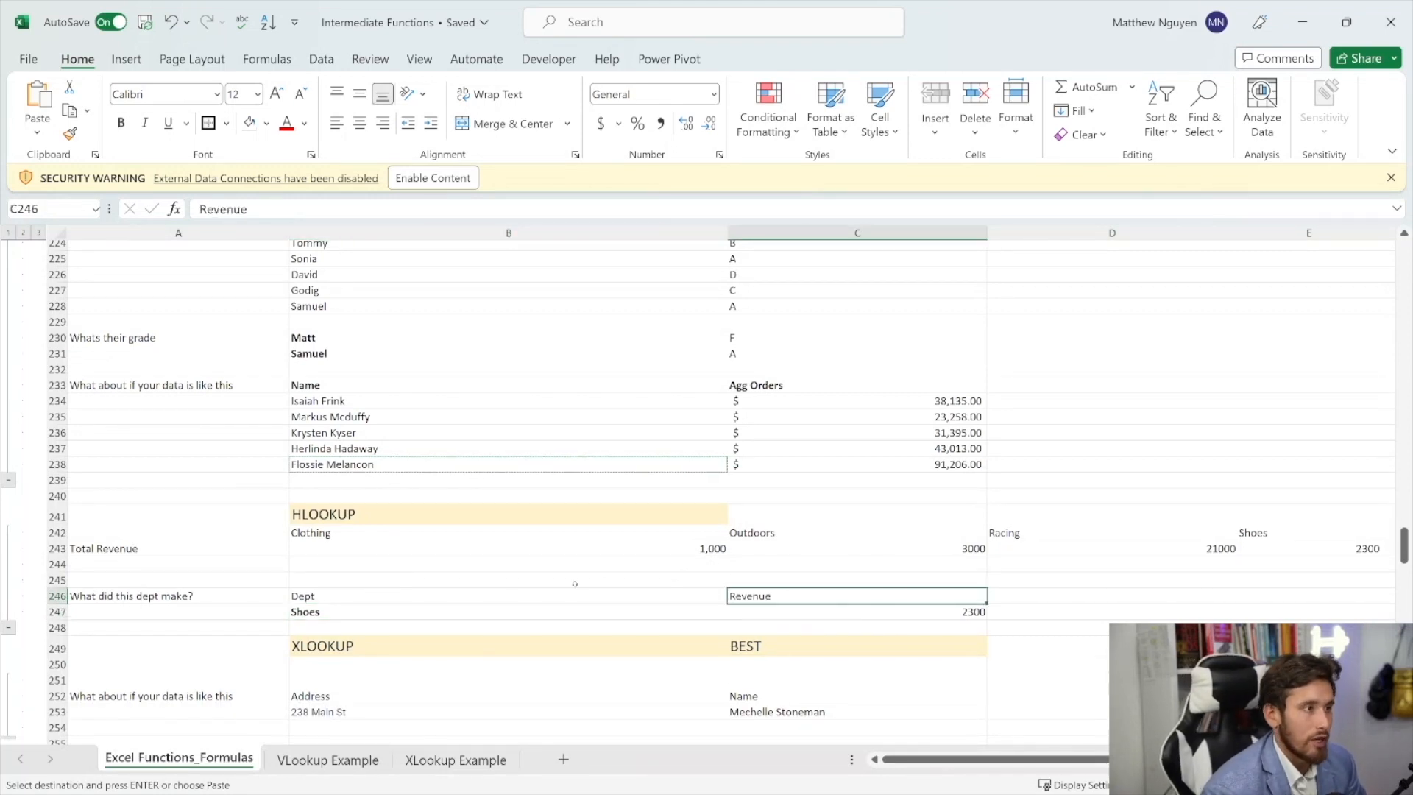
pyautogui.click(627, 610)
pyautogui.moveTo(633, 596); pyautogui.dragTo(780, 599)
pyautogui.click(806, 611)
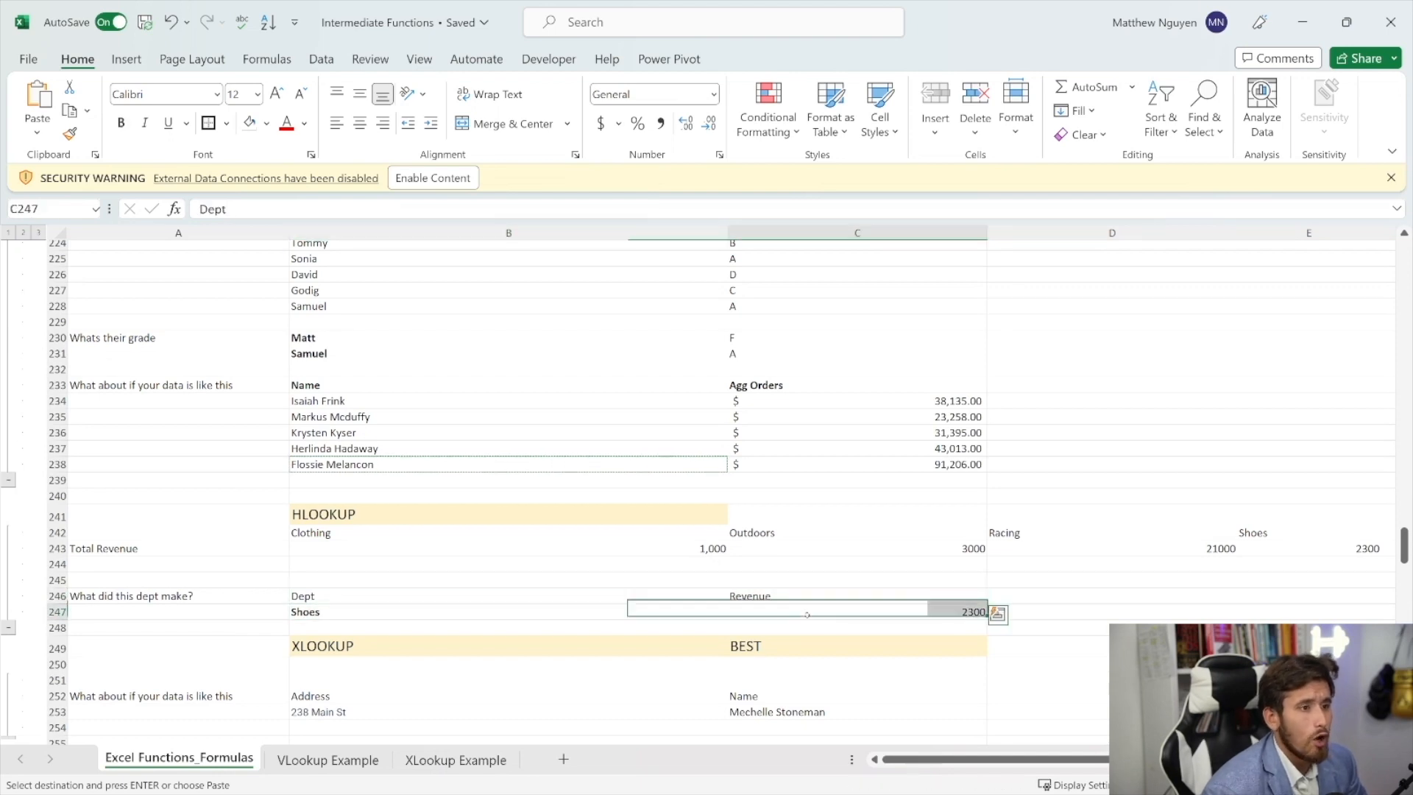
# - Start an HLOOKUP in C247 with B247 as the lookup value and B242:E243 as the table array
pyautogui.click(804, 597)
pyautogui.click(209, 550)
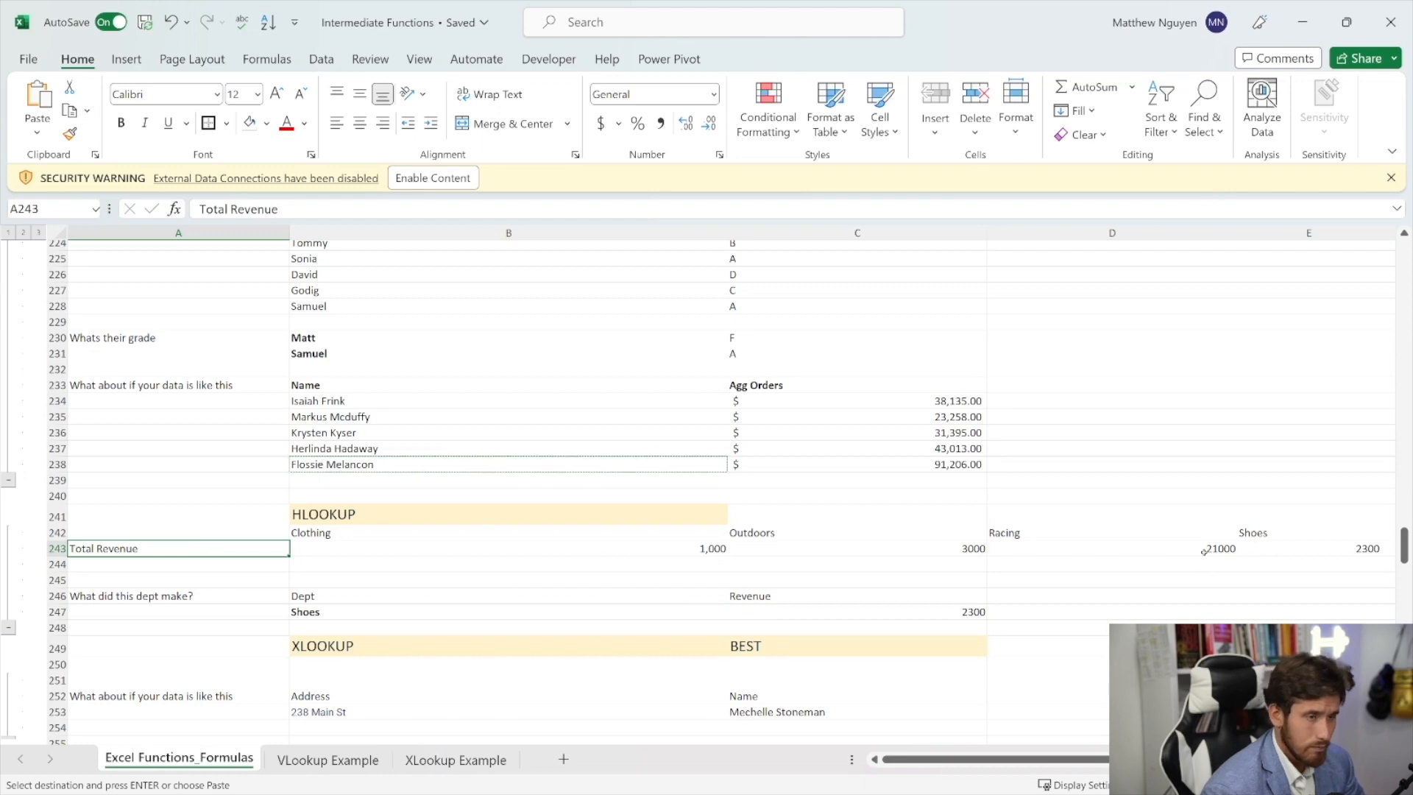
pyautogui.click(888, 612)
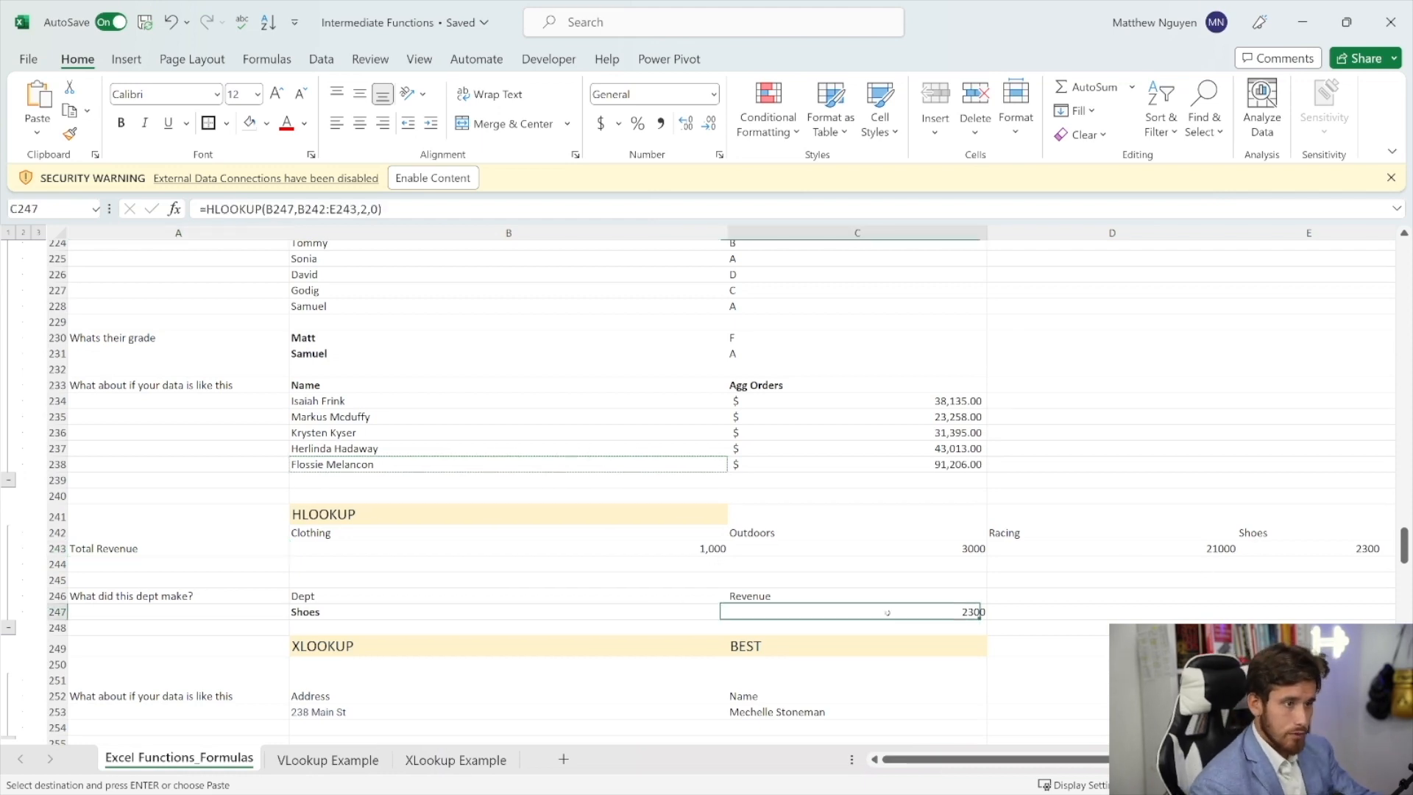
pyautogui.write('=')
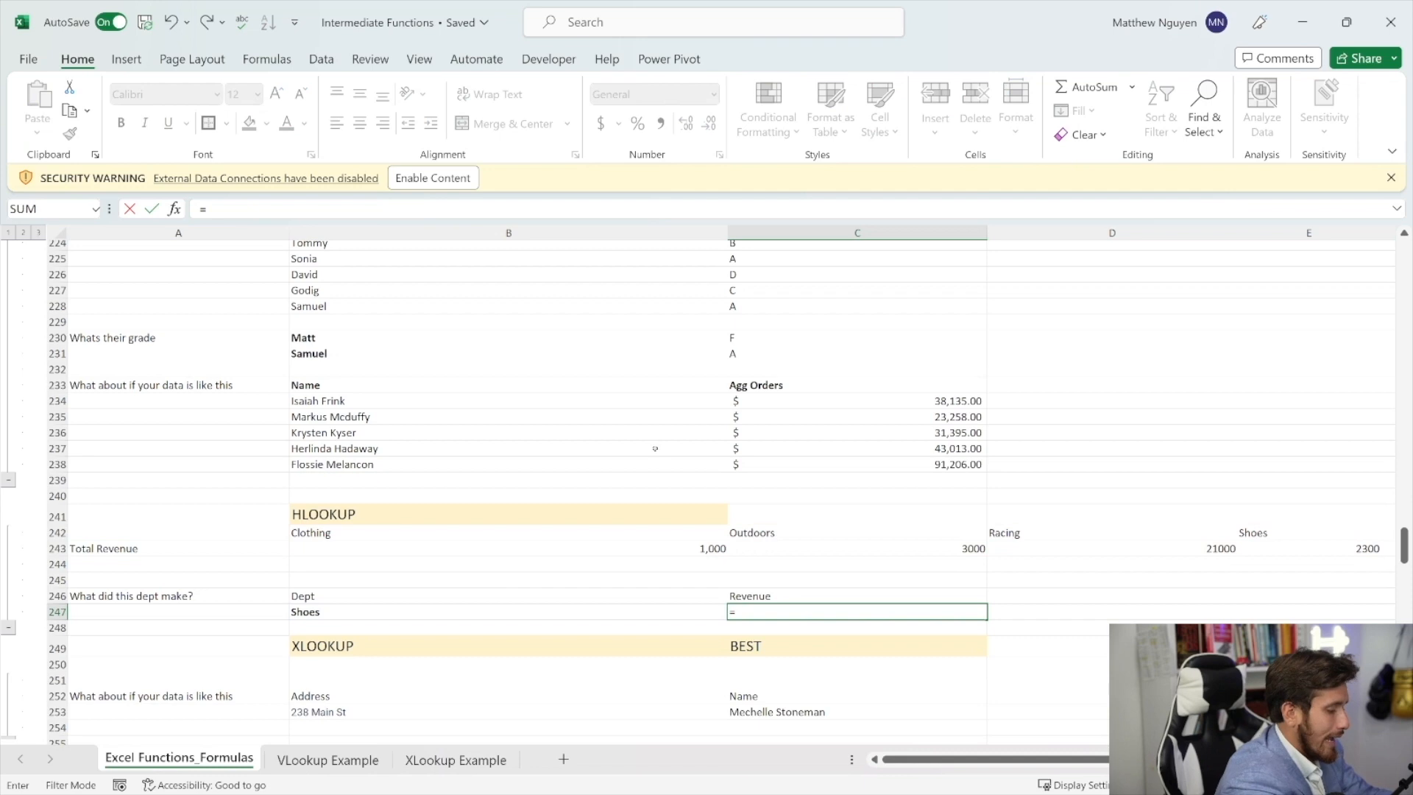
pyautogui.write('HLOOKUP(')
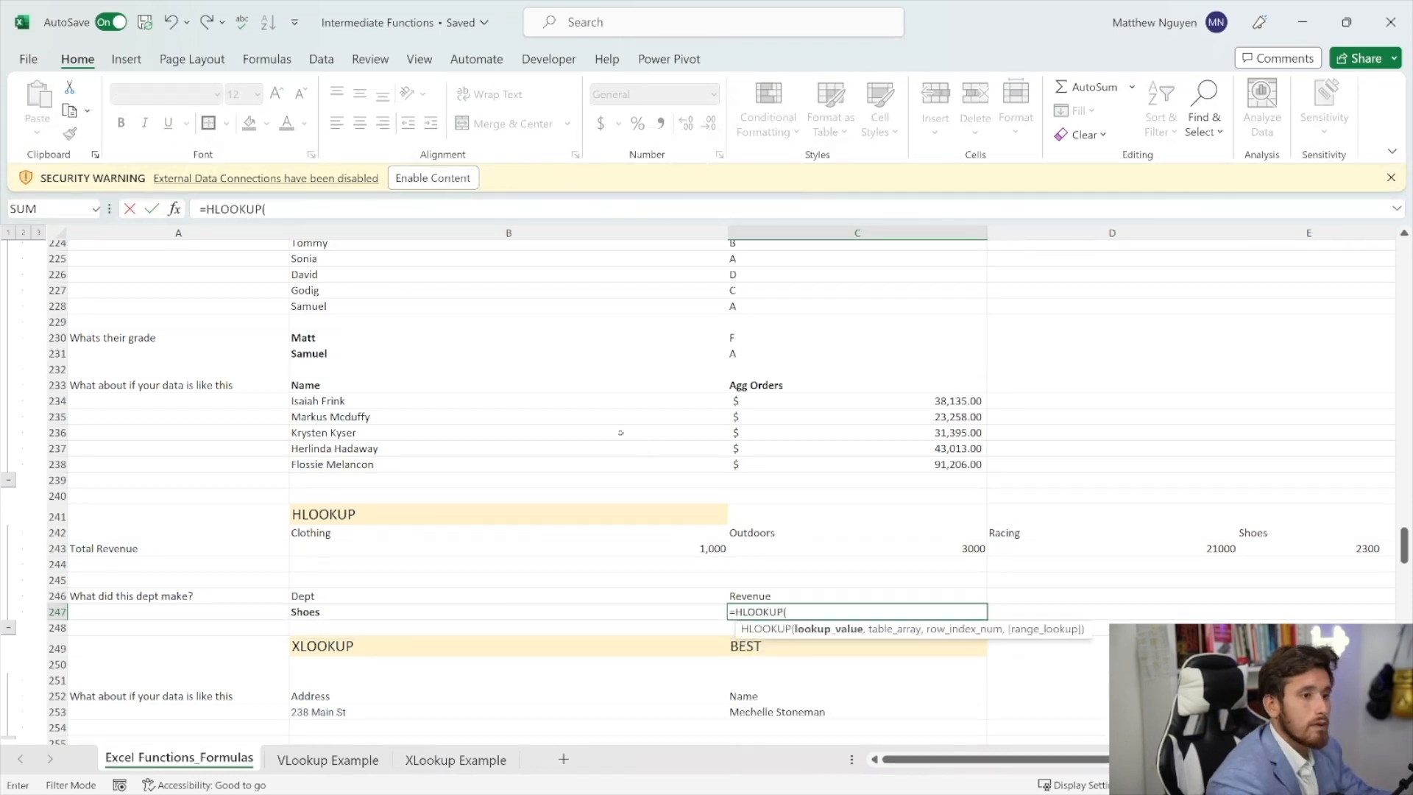
pyautogui.click(518, 610)
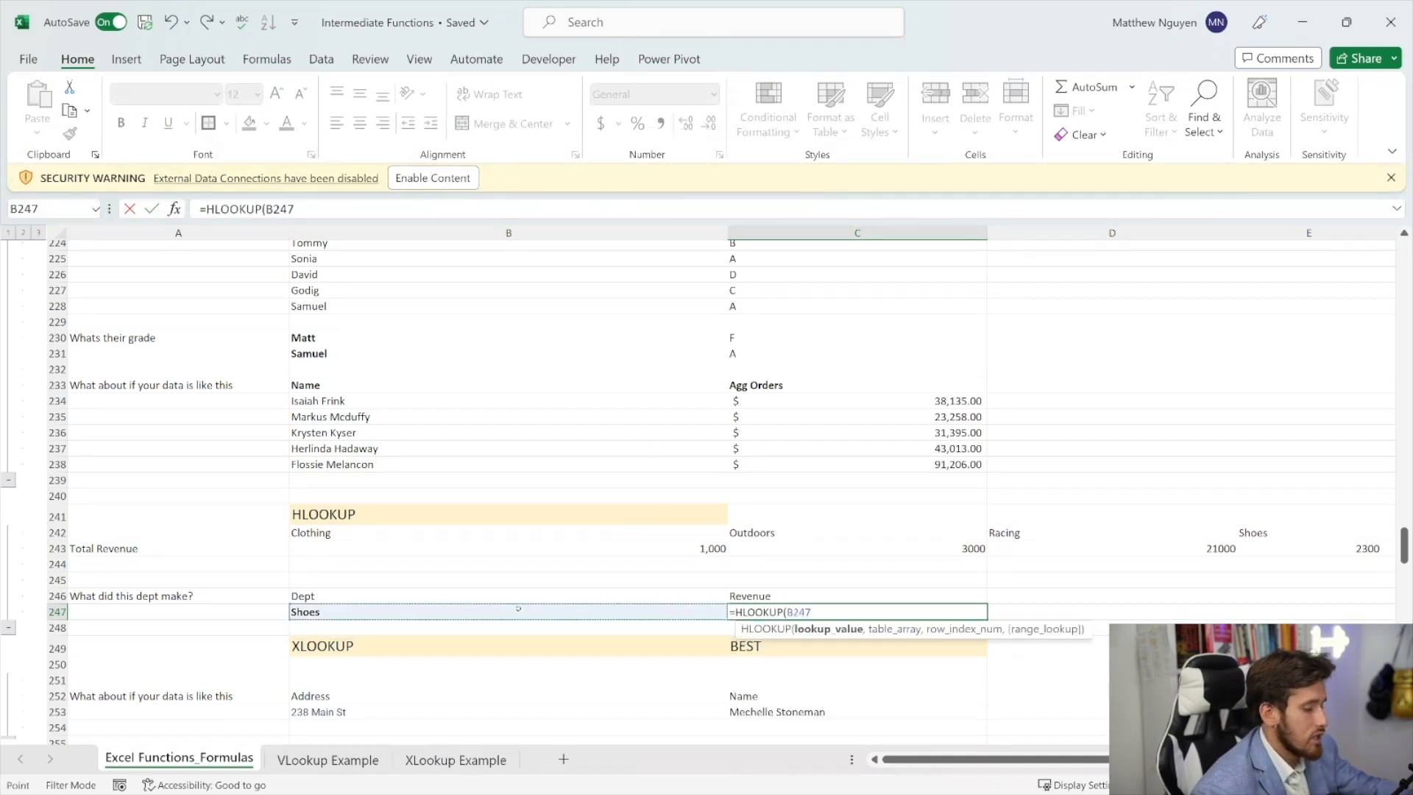
pyautogui.write(',')
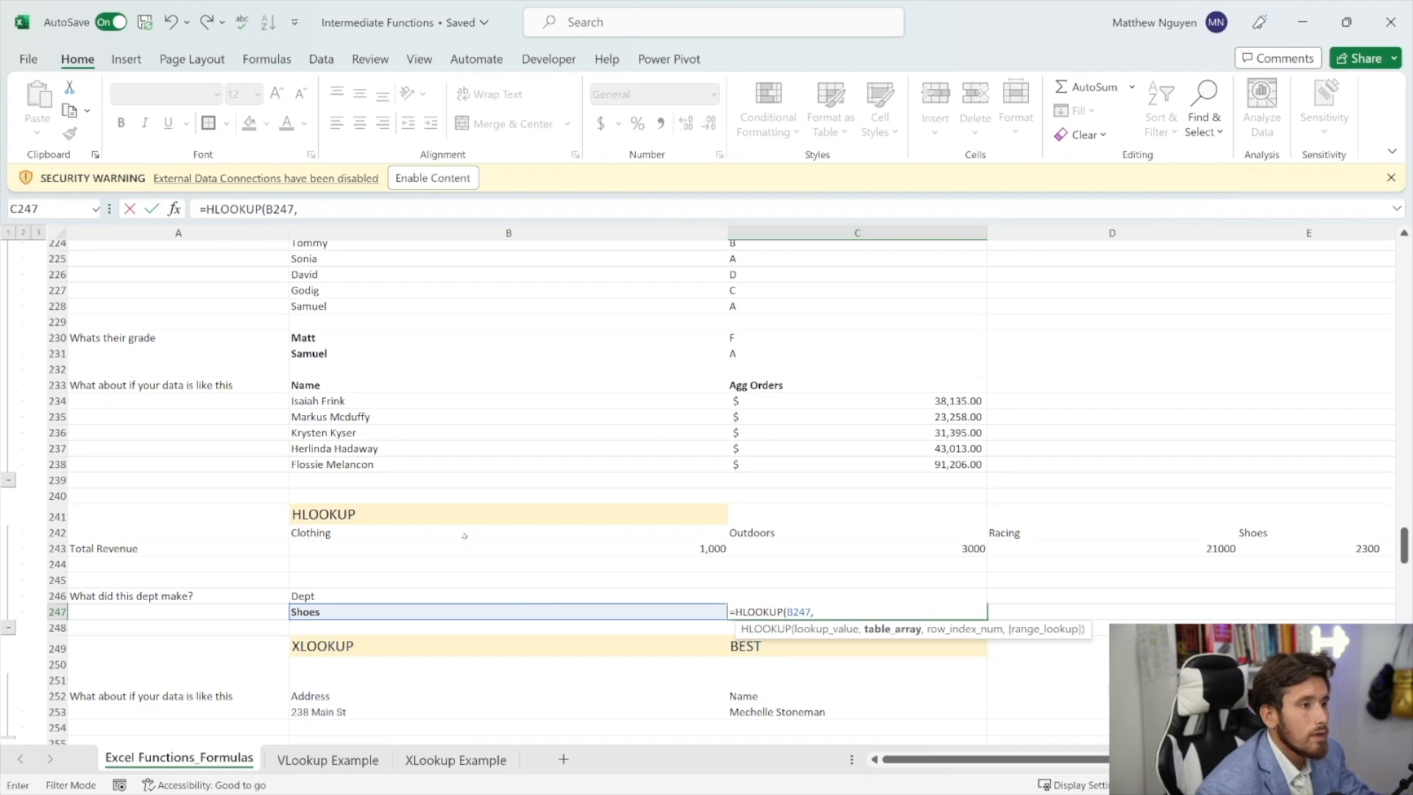
pyautogui.moveTo(464, 535); pyautogui.dragTo(1159, 553)
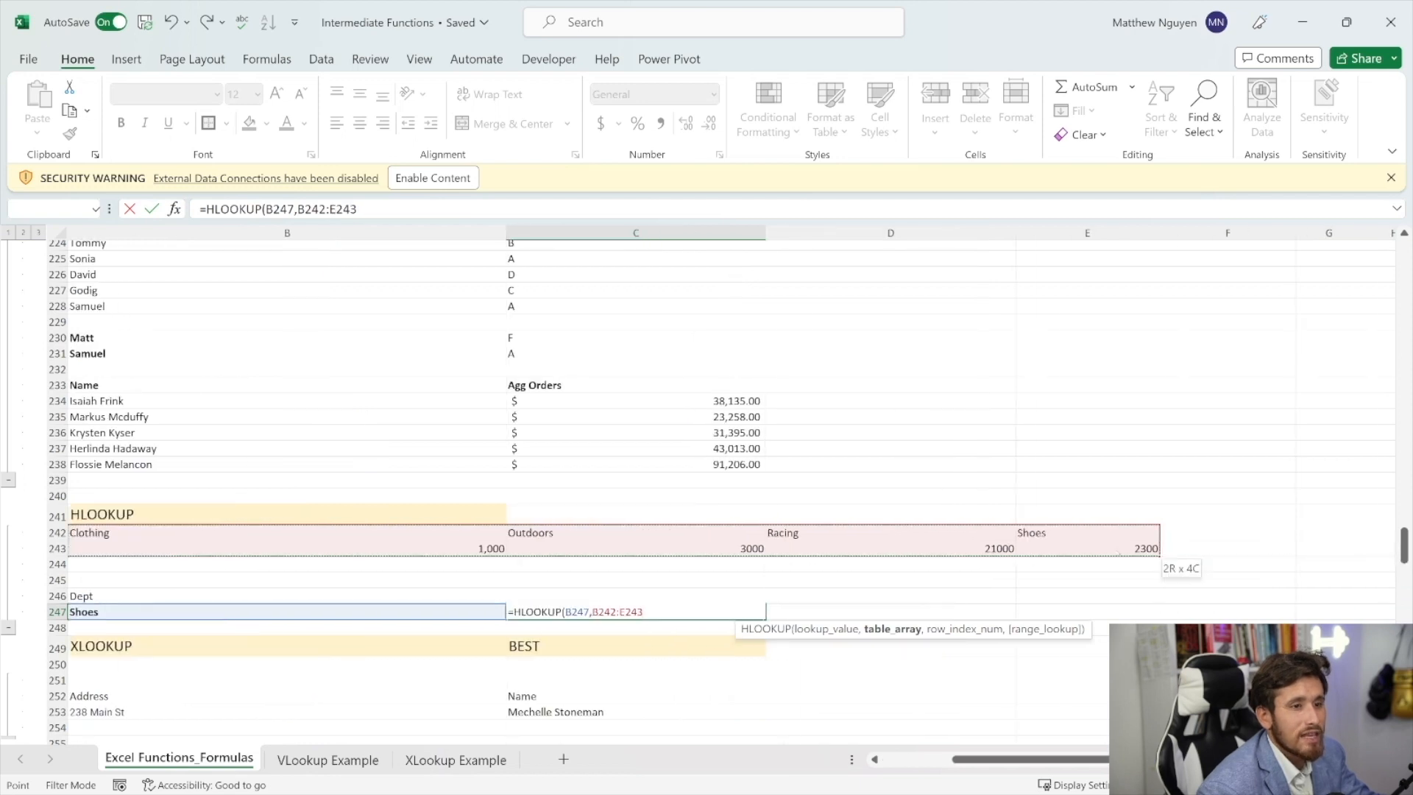
pyautogui.moveTo(986, 759); pyautogui.dragTo(916, 759)
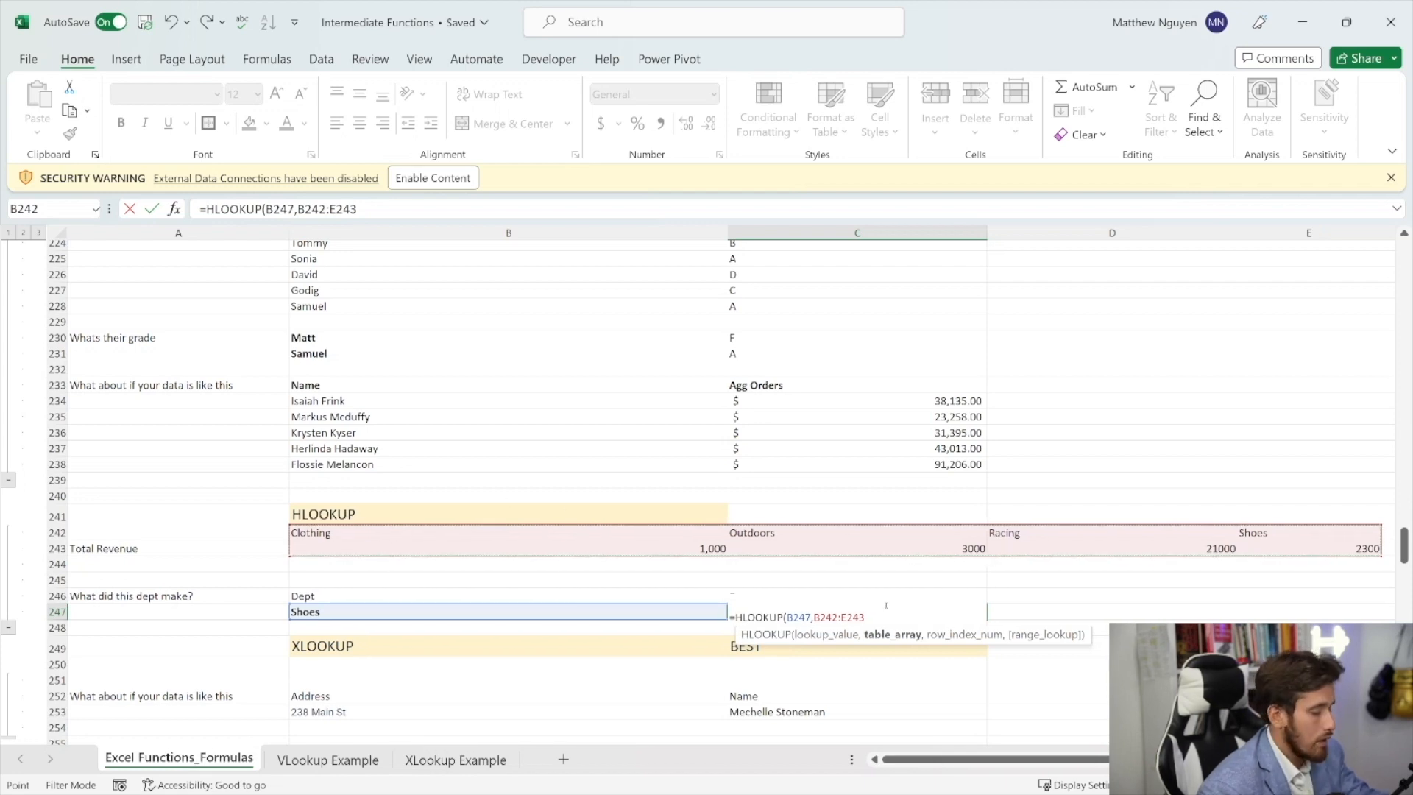
# - Complete the C247 HLOOKUP with row index 2 and range lookup 0 for an exact match
pyautogui.write(',')
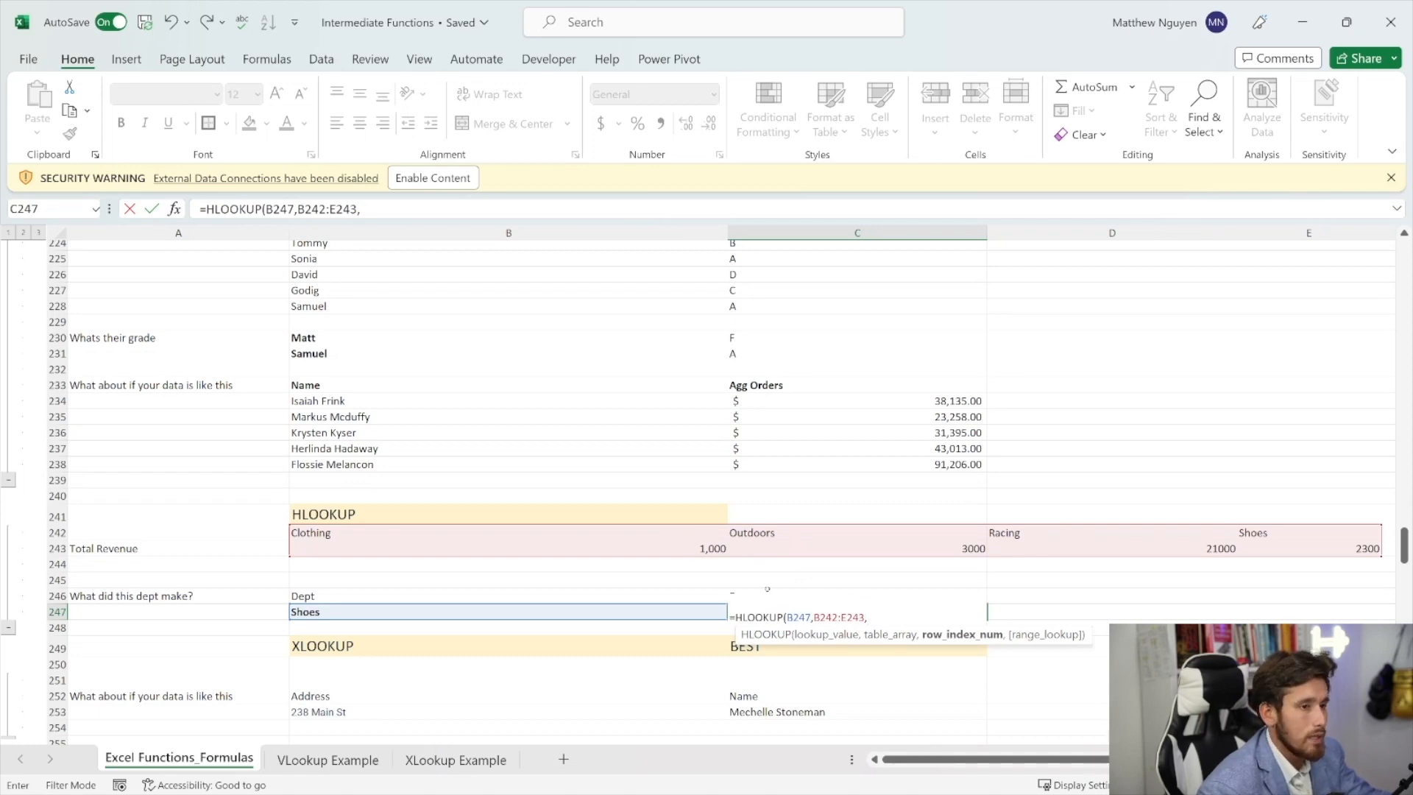
pyautogui.write('2')
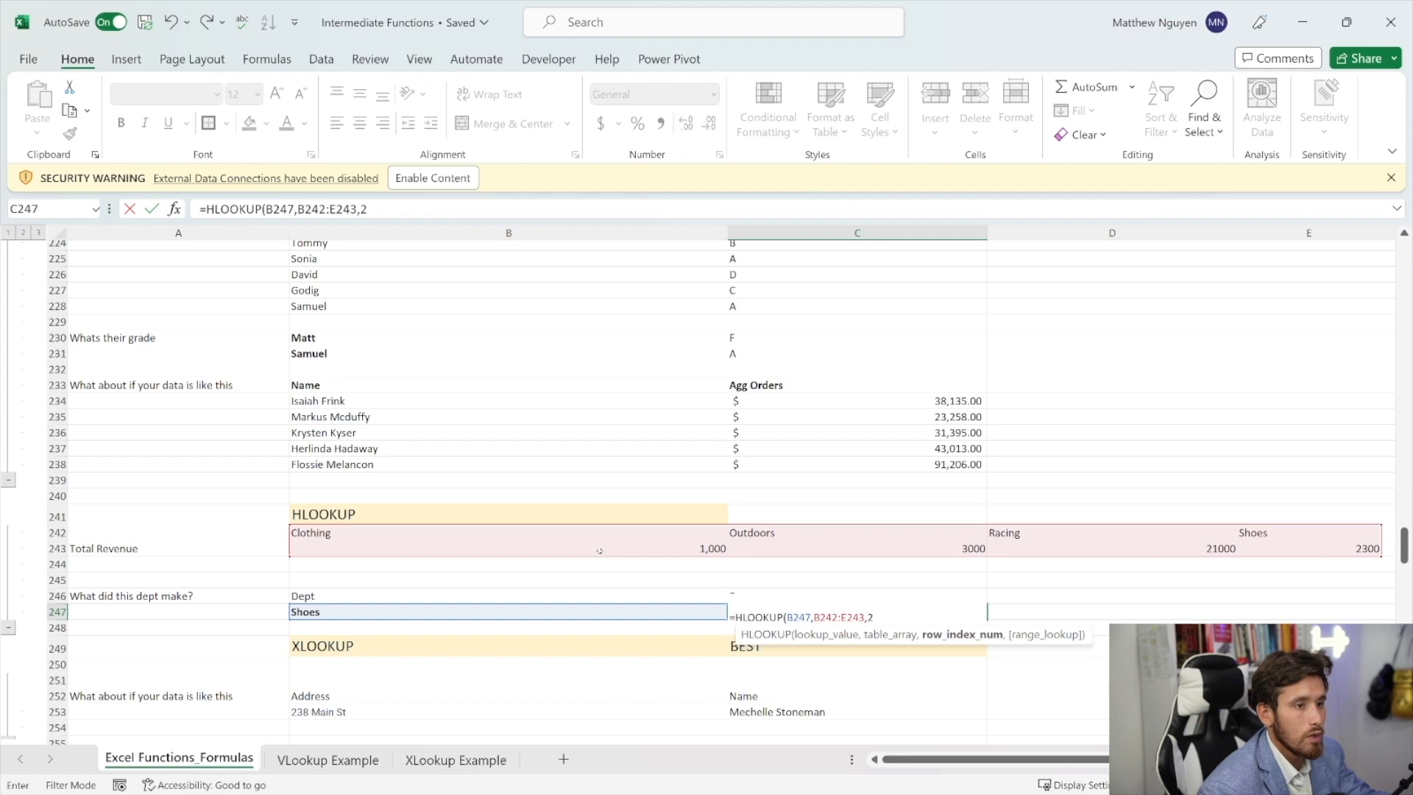
pyautogui.write('0')
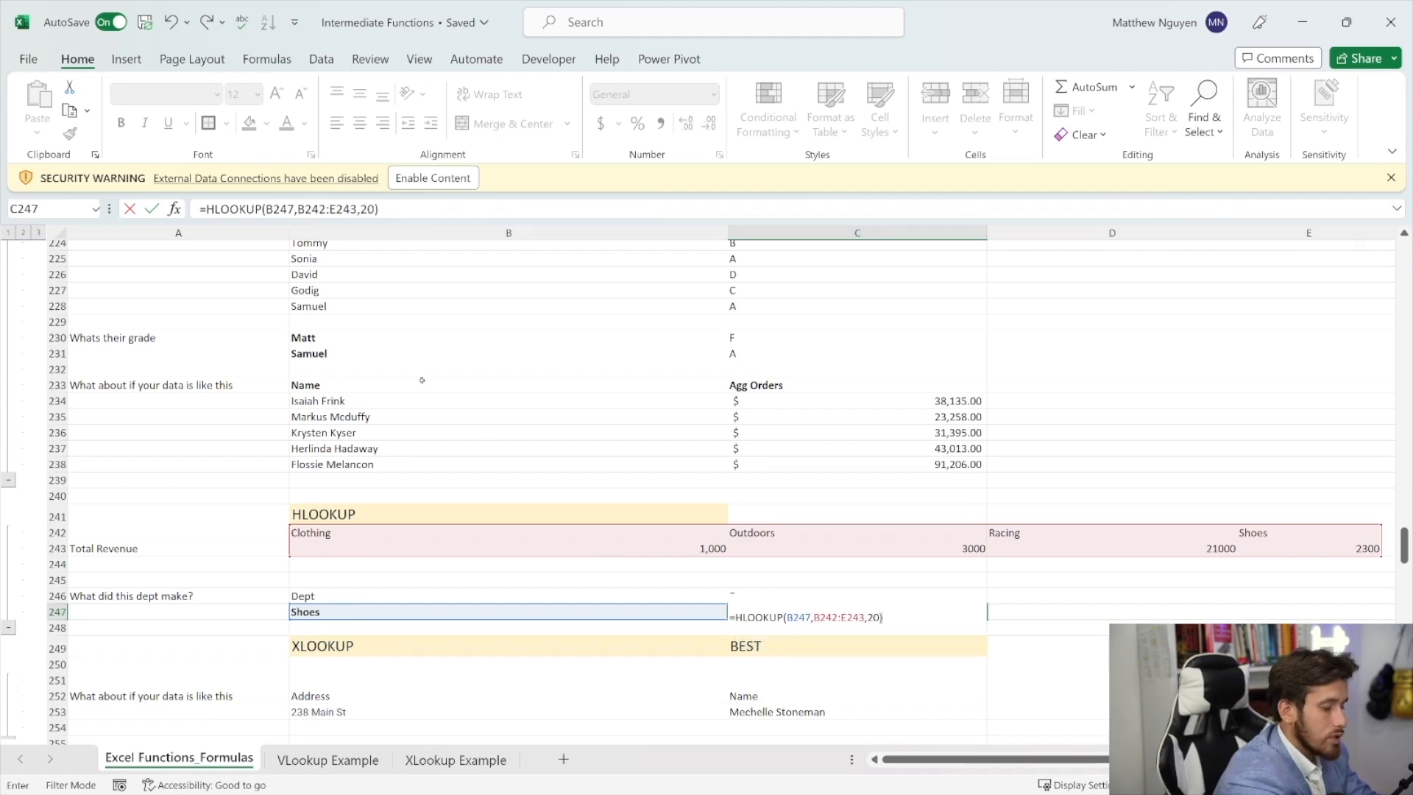
pyautogui.press('Left')
pyautogui.write(',')
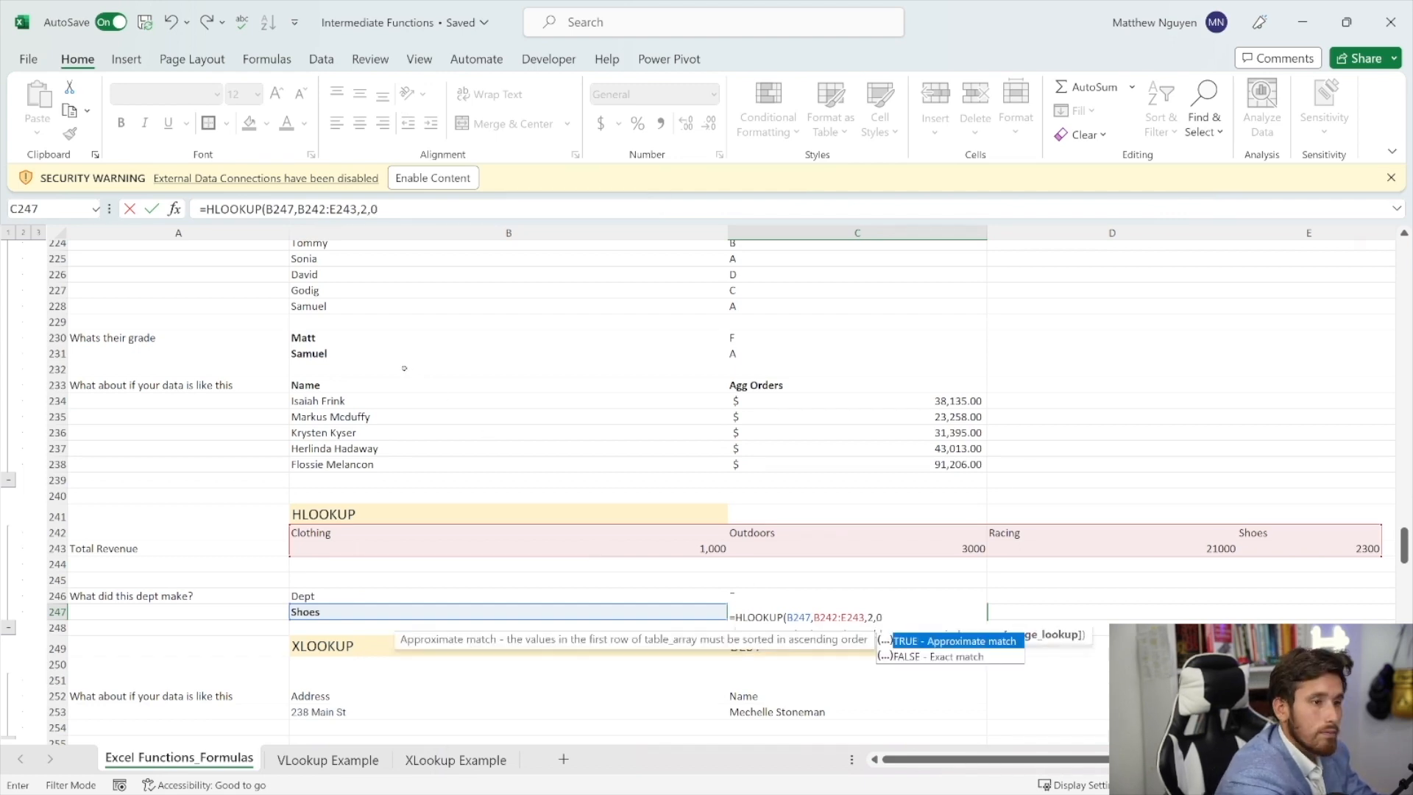
pyautogui.press('Right')
pyautogui.press('Return')
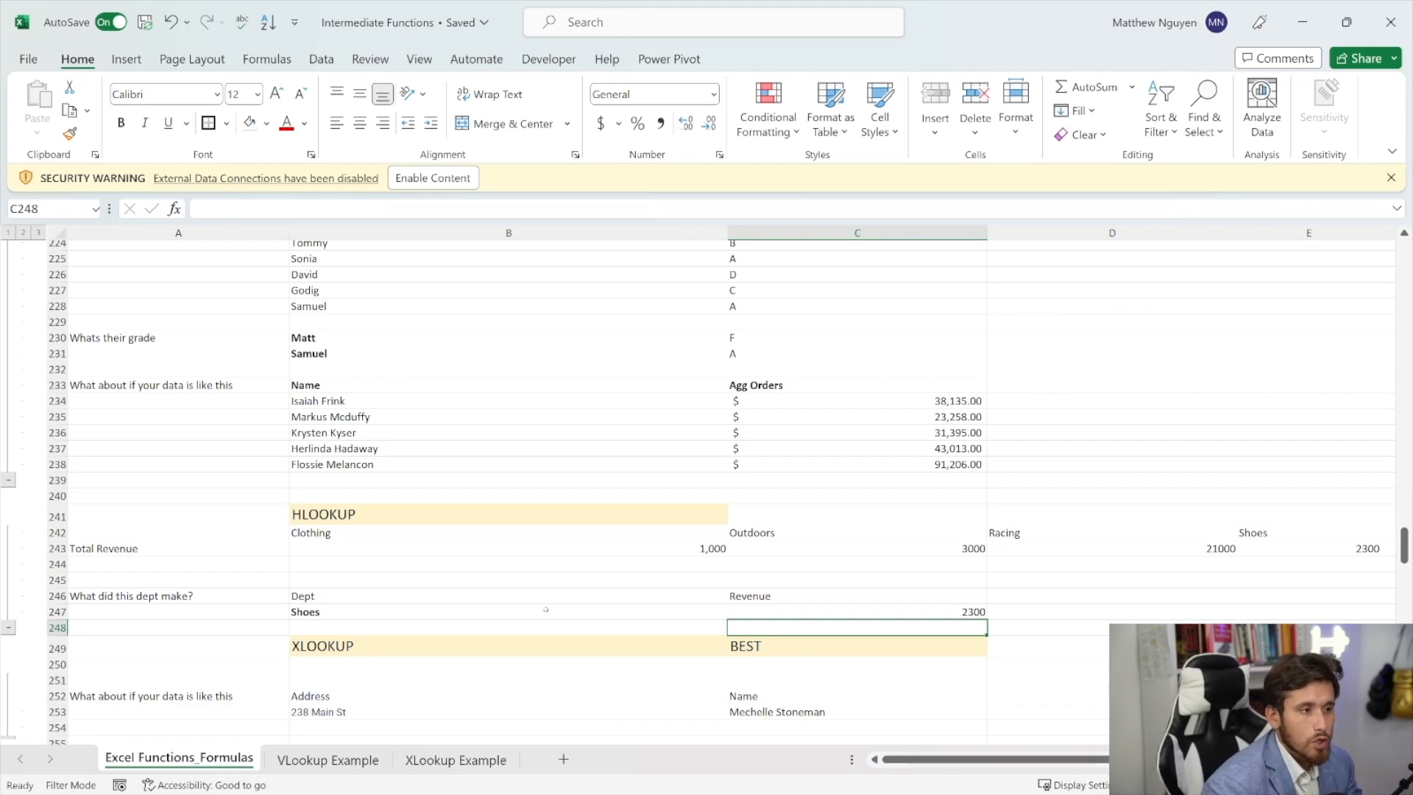
# - Examine the XLOOKUP example's Address and Name cells in B252:C253 and the customer columns on the XLookup Example sheet
pyautogui.scroll(-1, 526, 612)
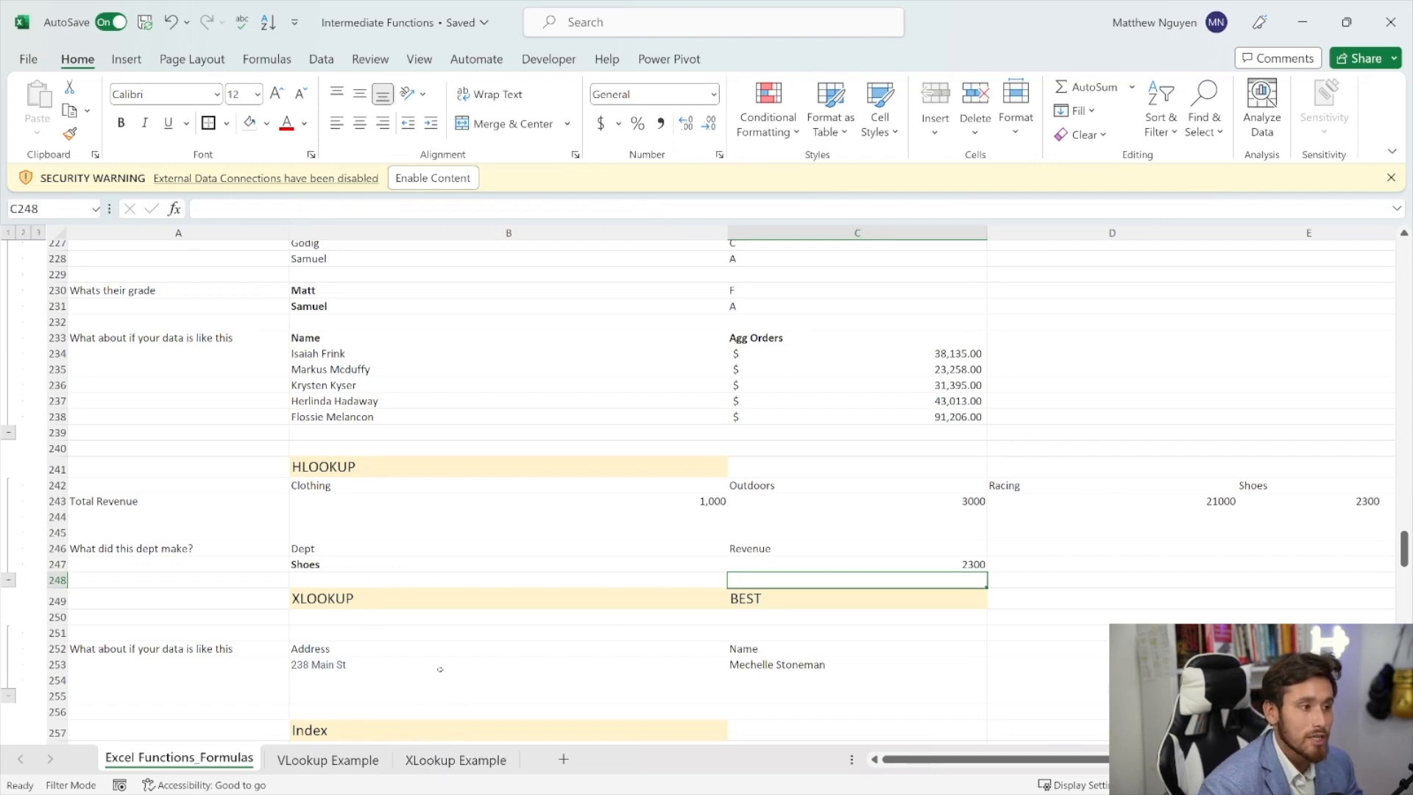
pyautogui.scroll(-1, 445, 677)
pyautogui.scroll(-1, 430, 633)
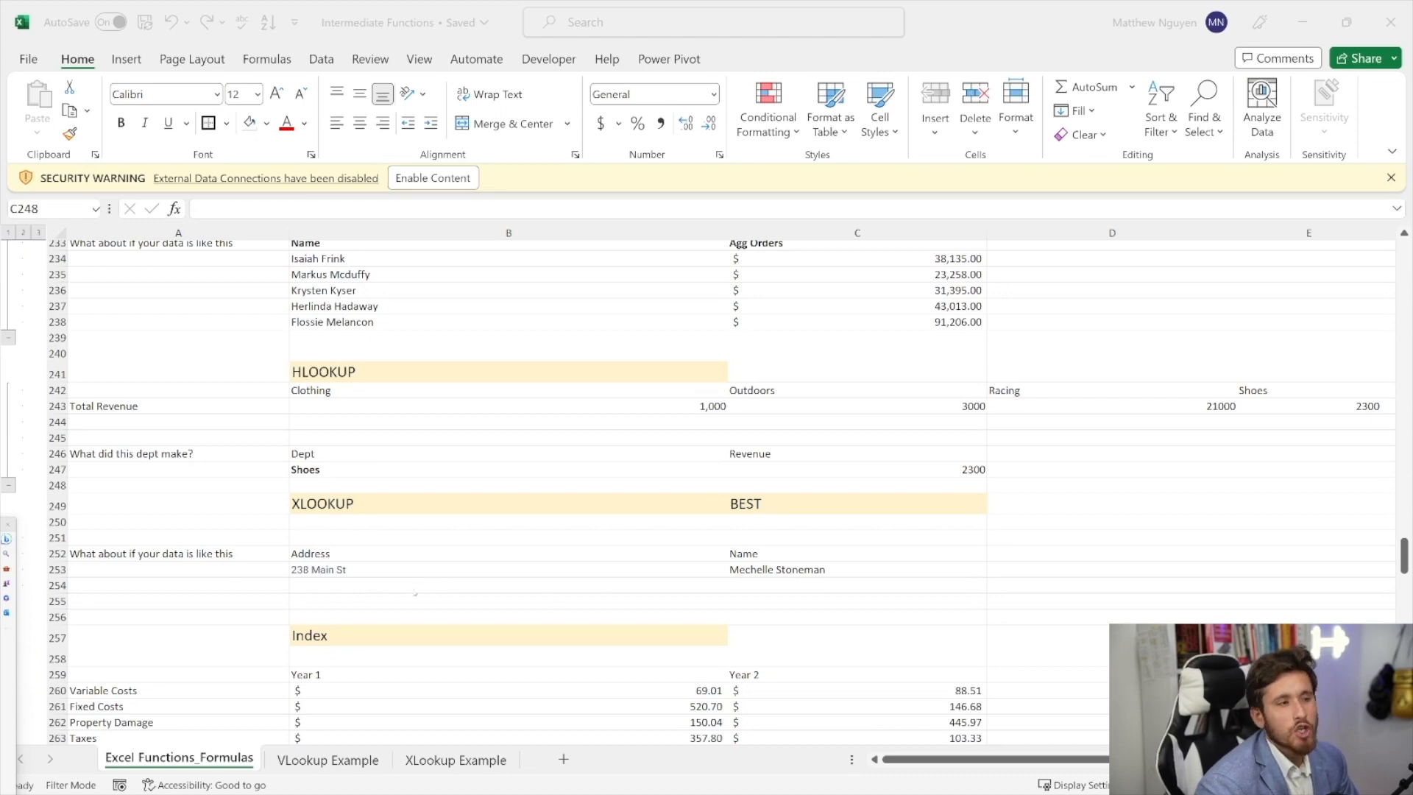
pyautogui.click(627, 571)
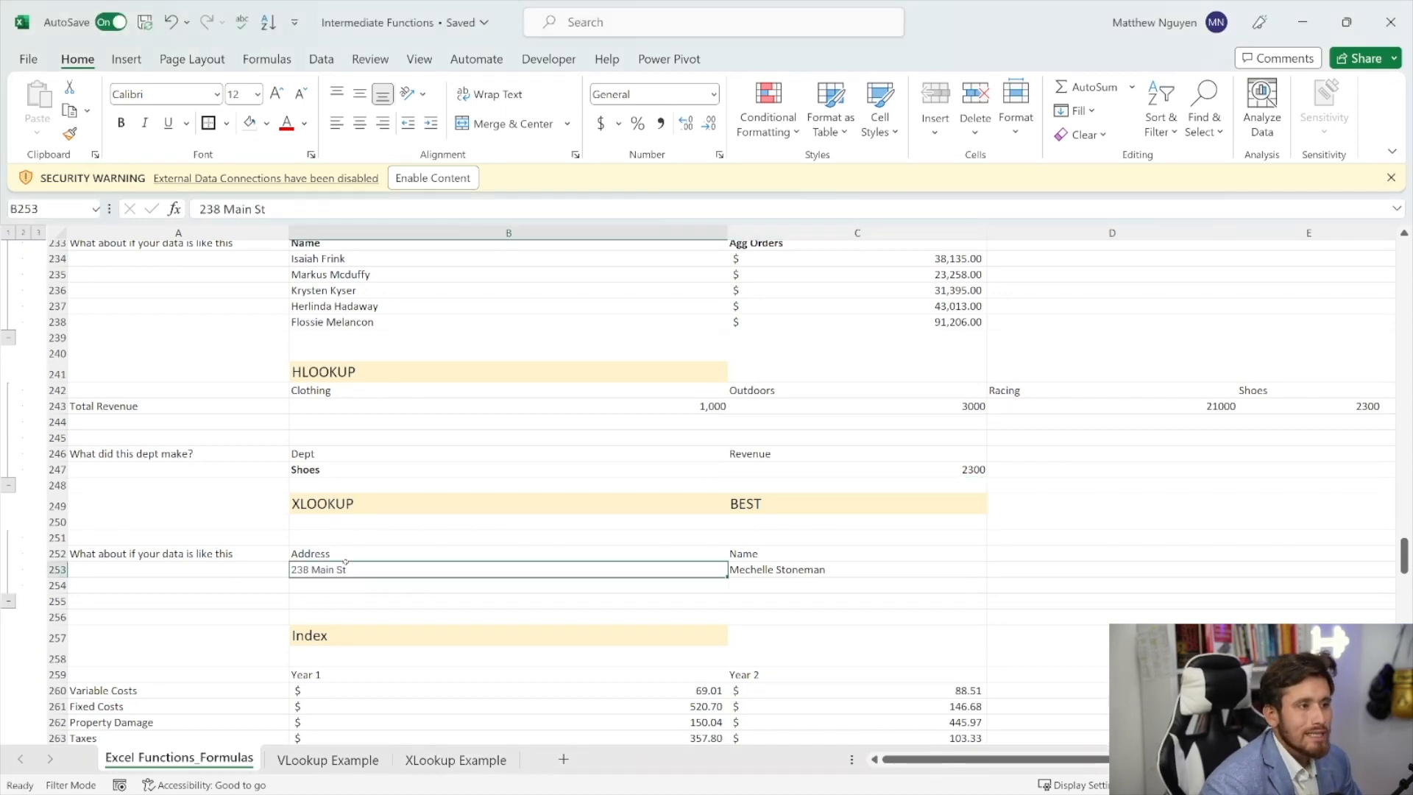
pyautogui.moveTo(625, 553); pyautogui.dragTo(749, 558)
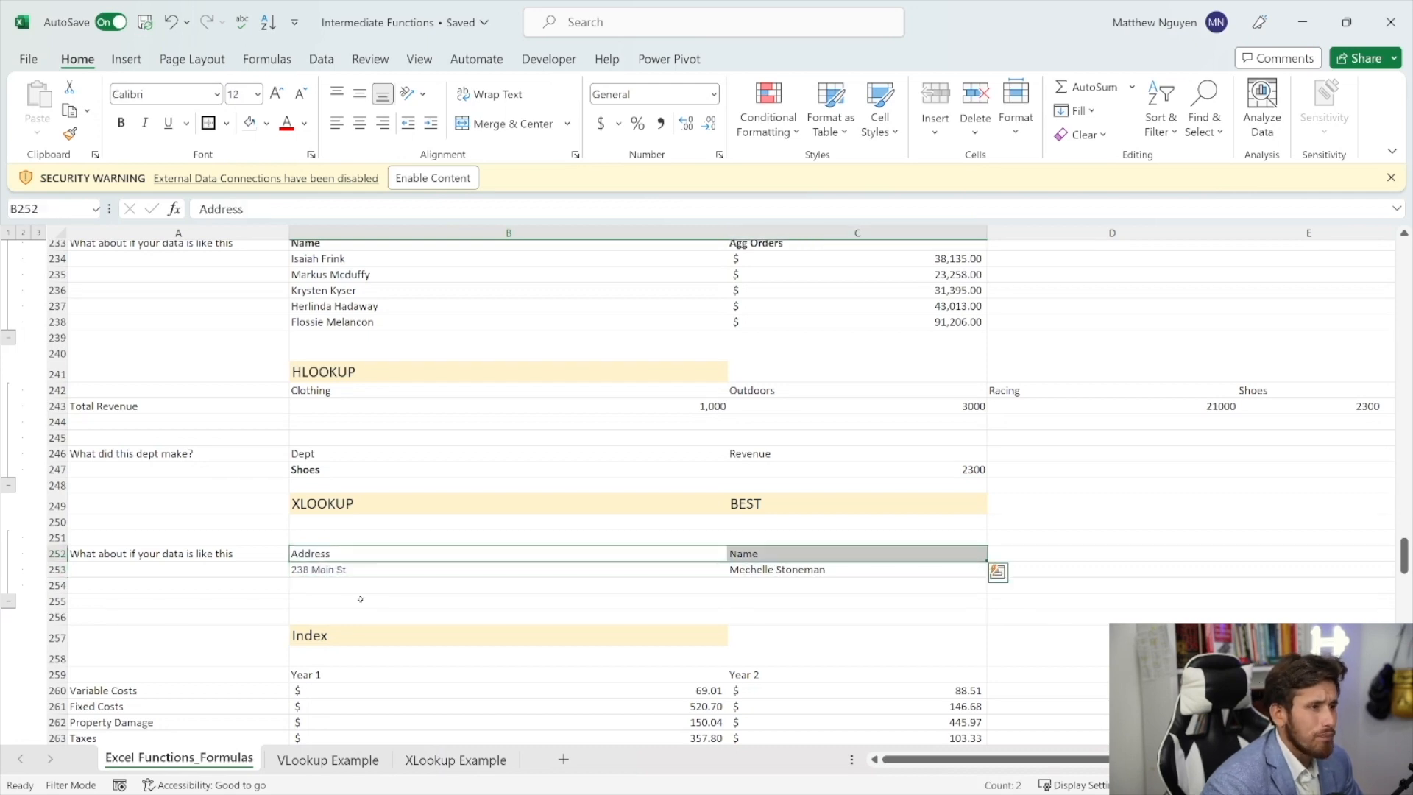
pyautogui.click(456, 759)
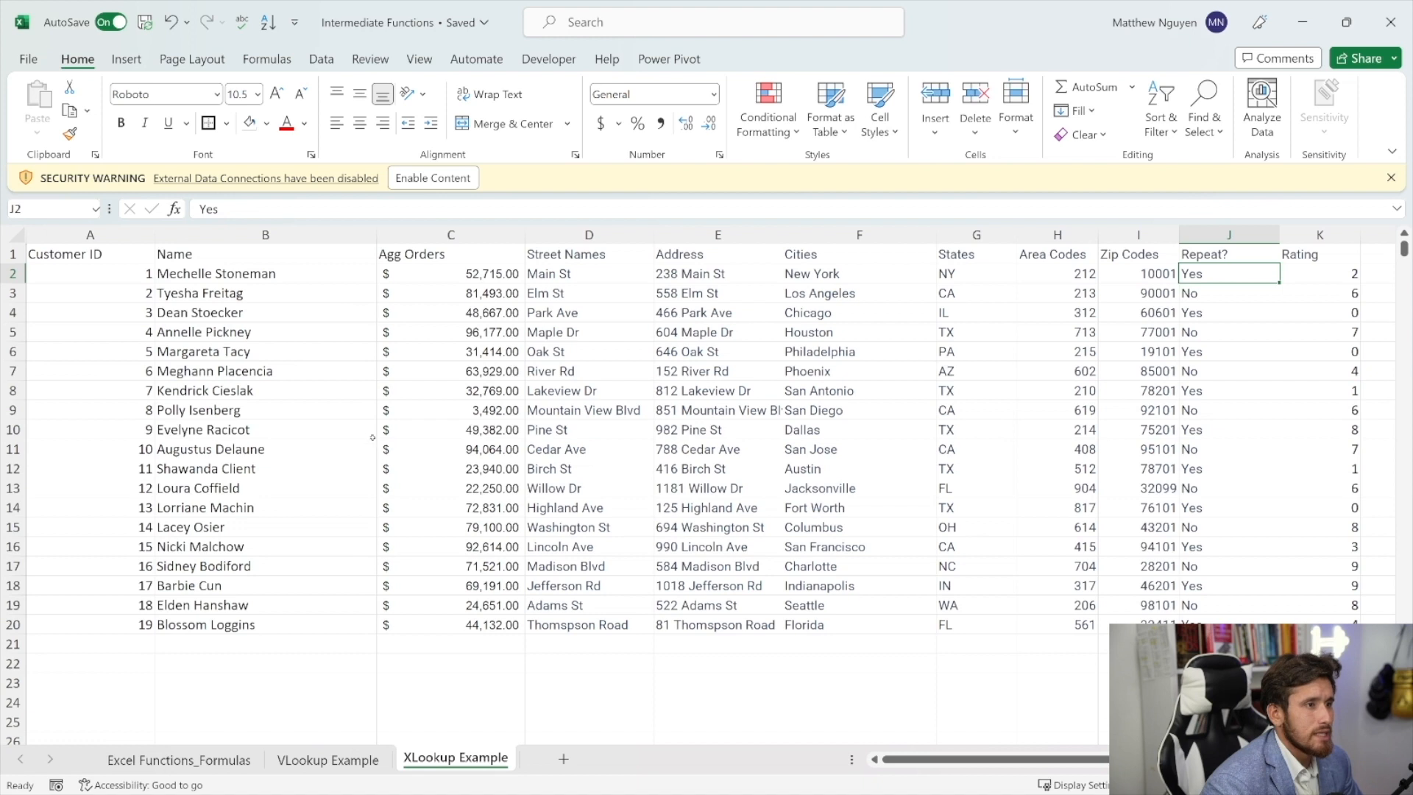
pyautogui.moveTo(932, 758)
pyautogui.mouseDown()
pyautogui.moveTo(971, 760)
pyautogui.moveTo(941, 759)
pyautogui.mouseUp()
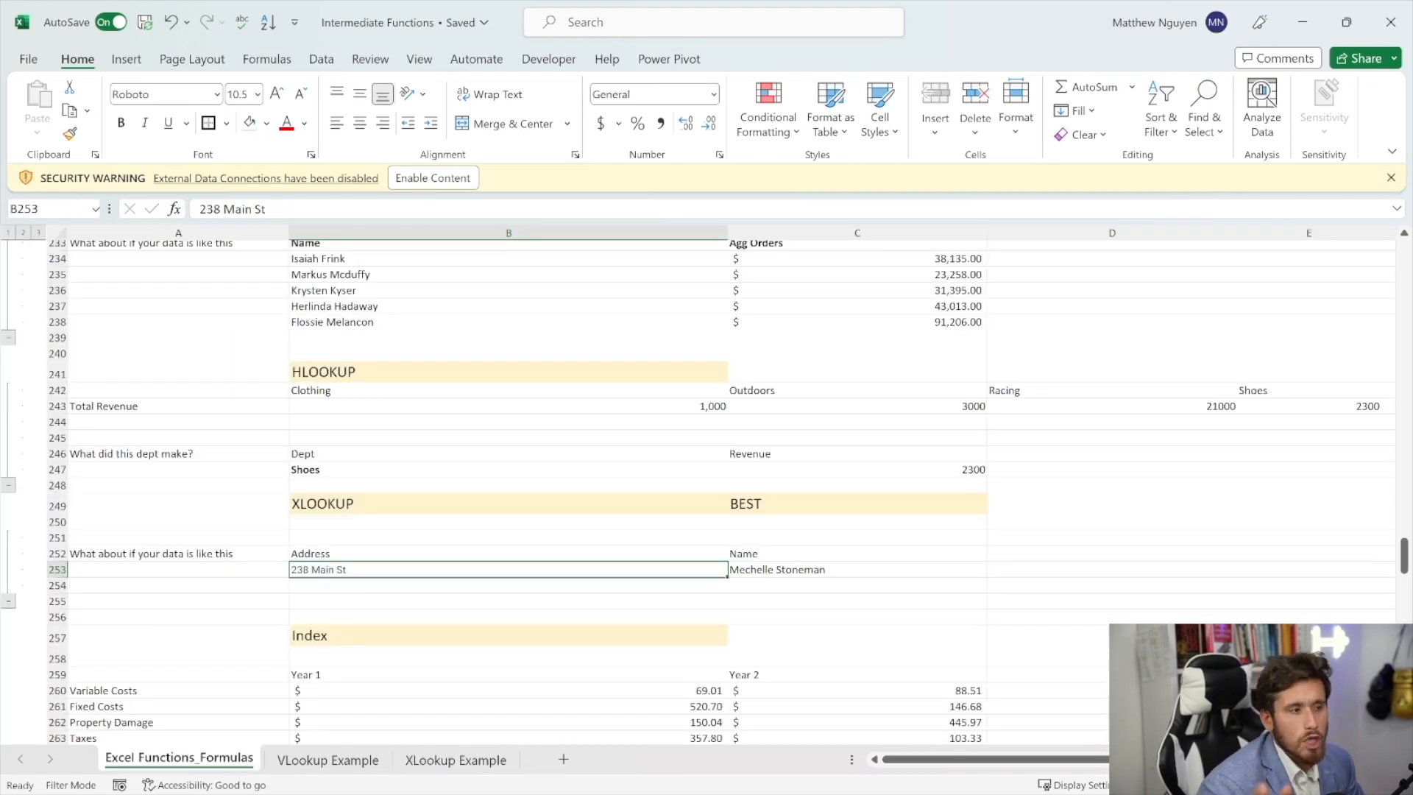
# - Bold the Address and Name headers in B252:C252
pyautogui.click(467, 556)
pyautogui.hotkey('ctrl', 'c')
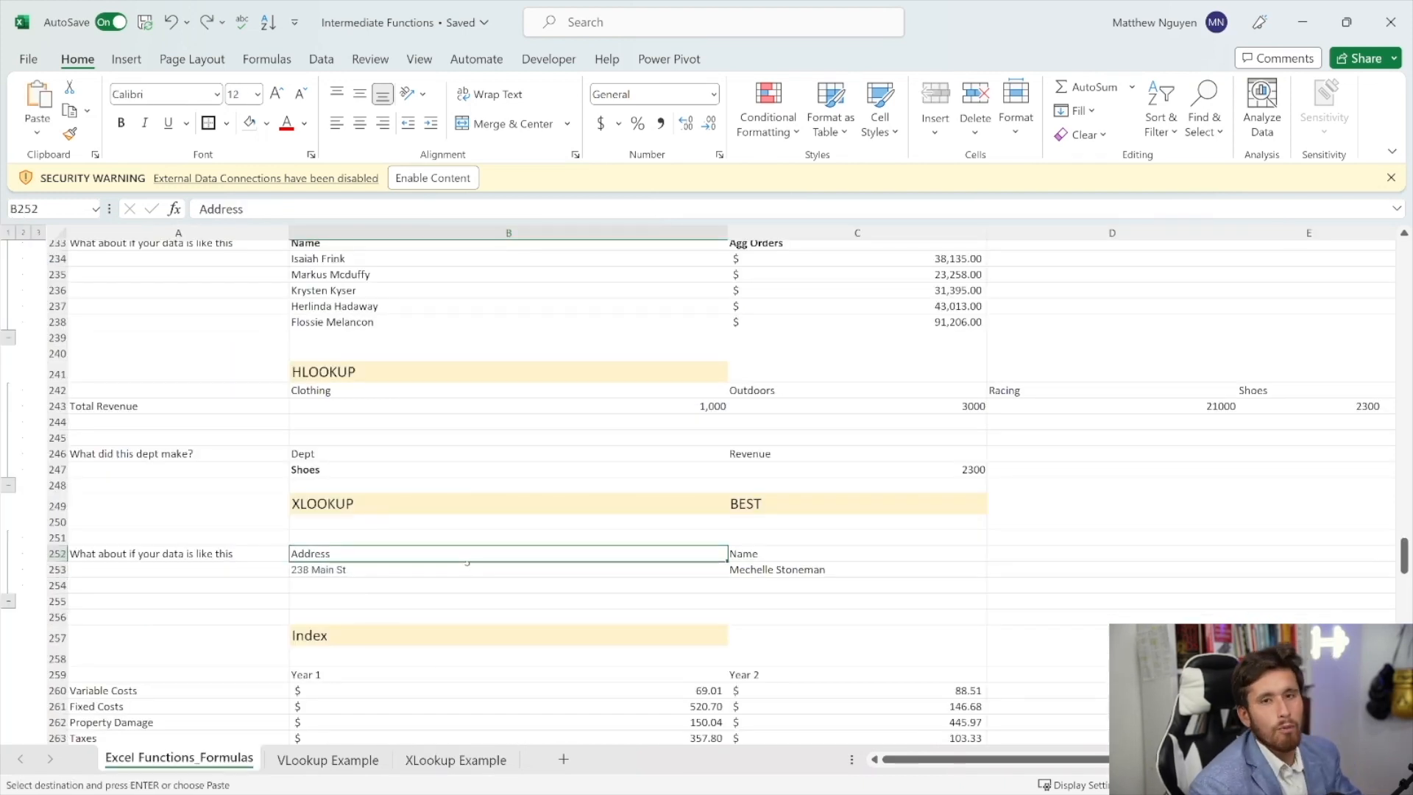
pyautogui.moveTo(633, 554); pyautogui.dragTo(778, 553)
pyautogui.hotkey('ctrl', 'b')
# - Fill the Address header and its lookup value in B252:B253 with light gold
pyautogui.moveTo(556, 555); pyautogui.dragTo(563, 570)
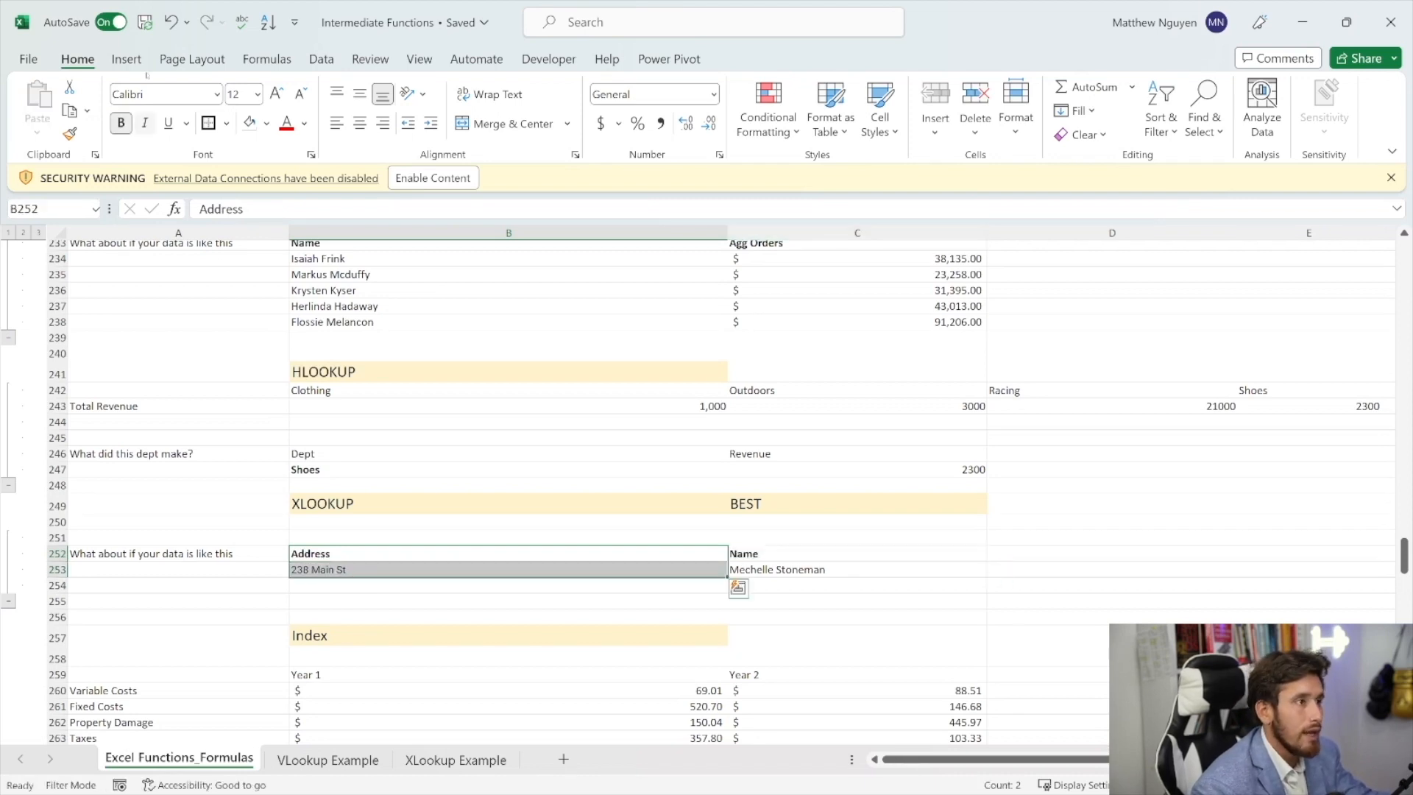
pyautogui.click(267, 123)
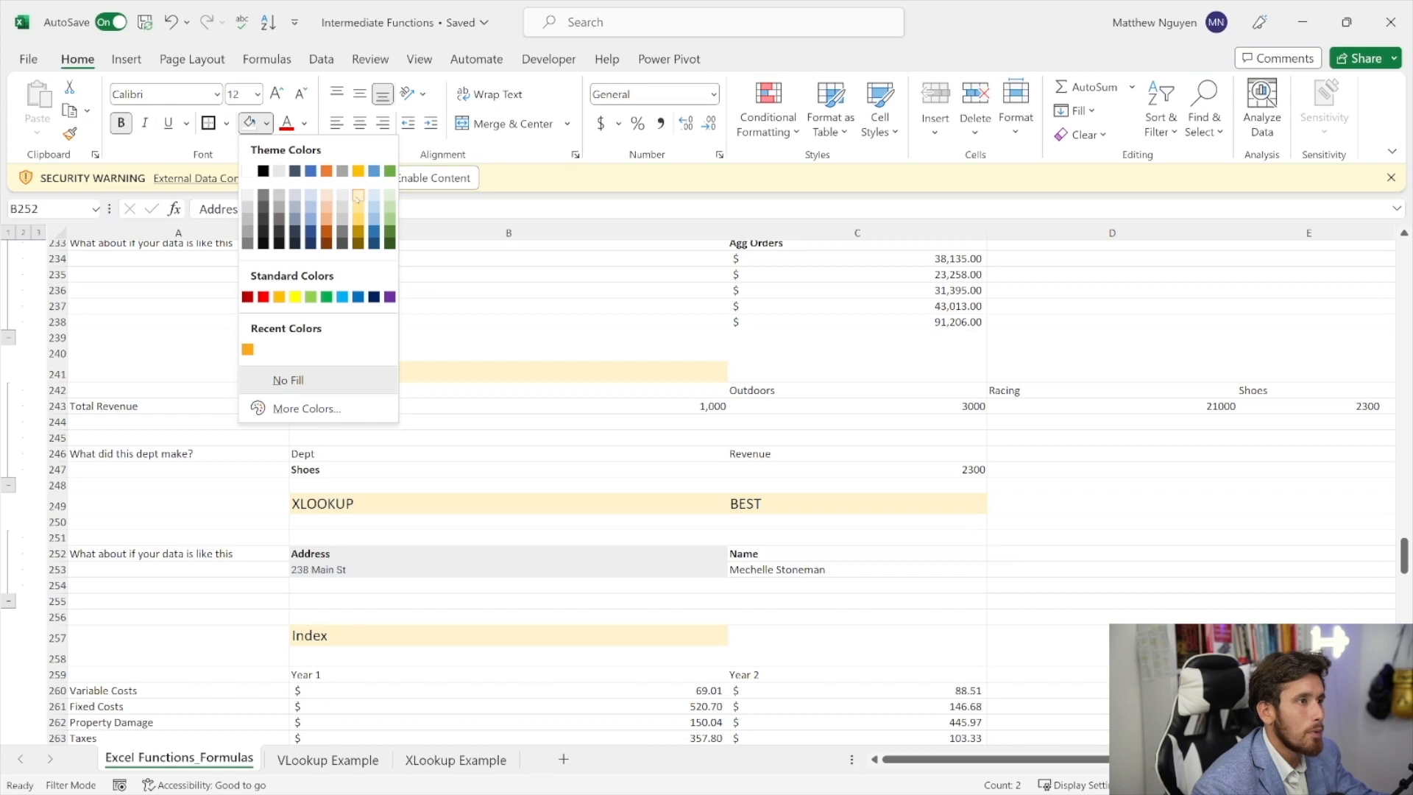
pyautogui.click(358, 194)
pyautogui.click(407, 559)
pyautogui.moveTo(407, 560); pyautogui.dragTo(407, 569)
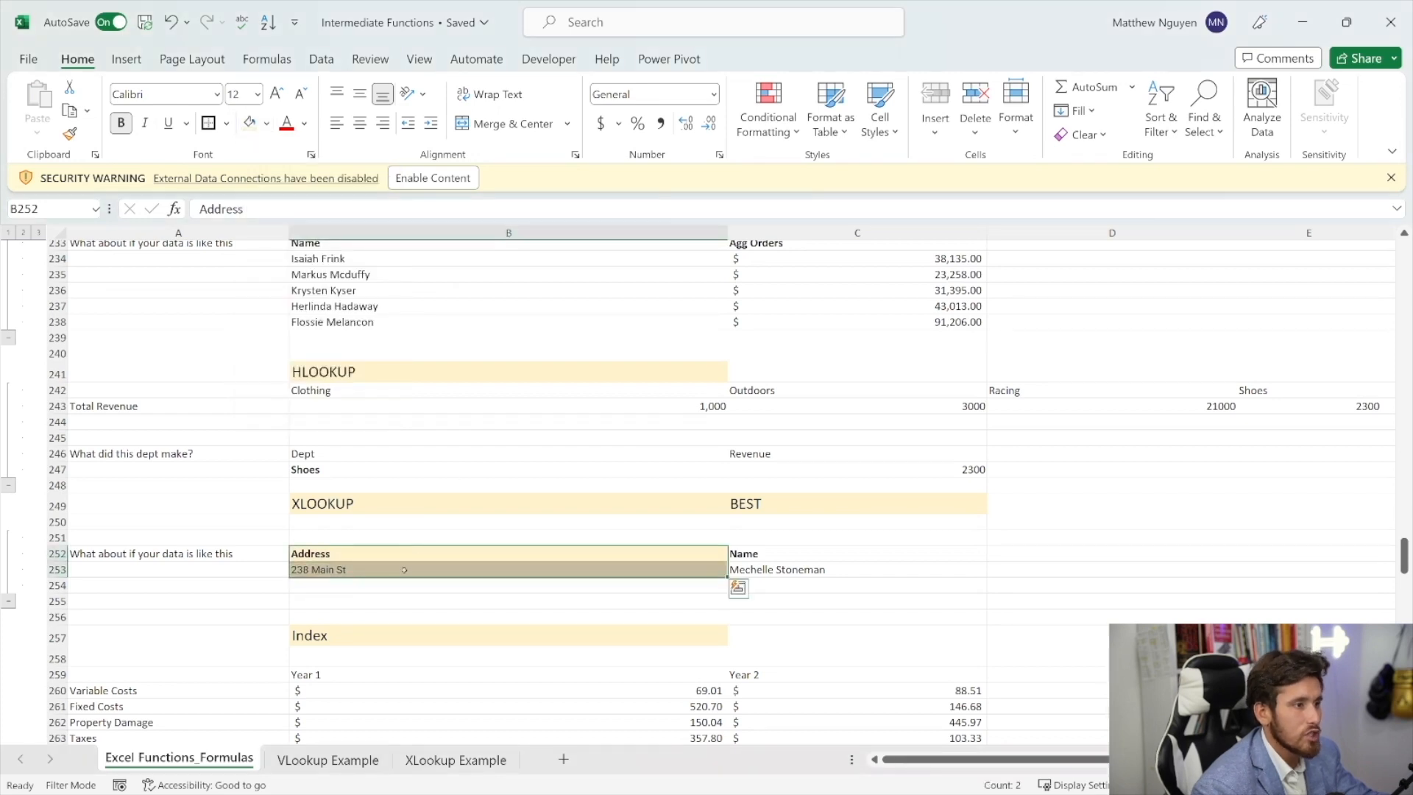
# - Examine where the Address column E sits relative to the Name column B on the XLookup Example sheet, and return to the formulas sheet
pyautogui.click(405, 570)
pyautogui.click(455, 759)
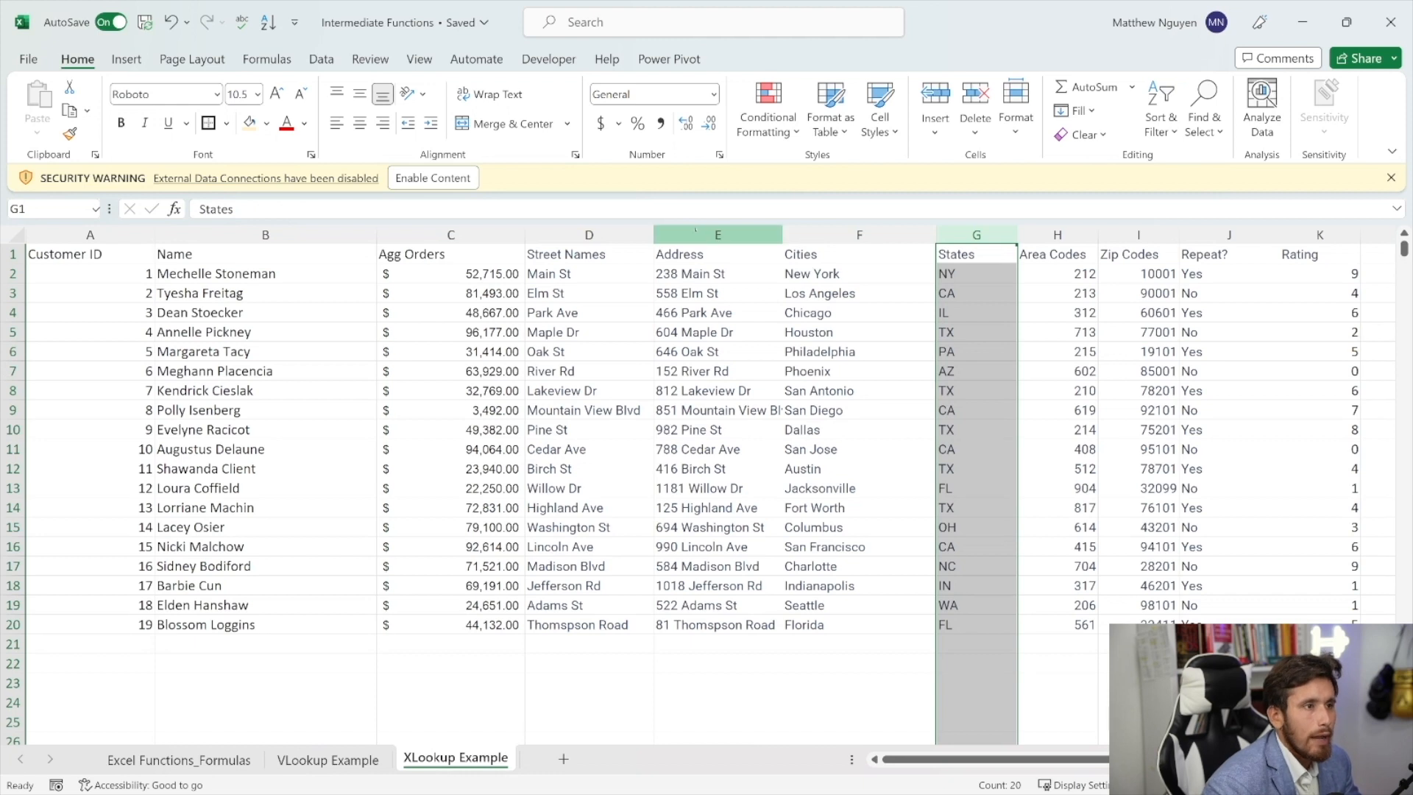
pyautogui.click(695, 237)
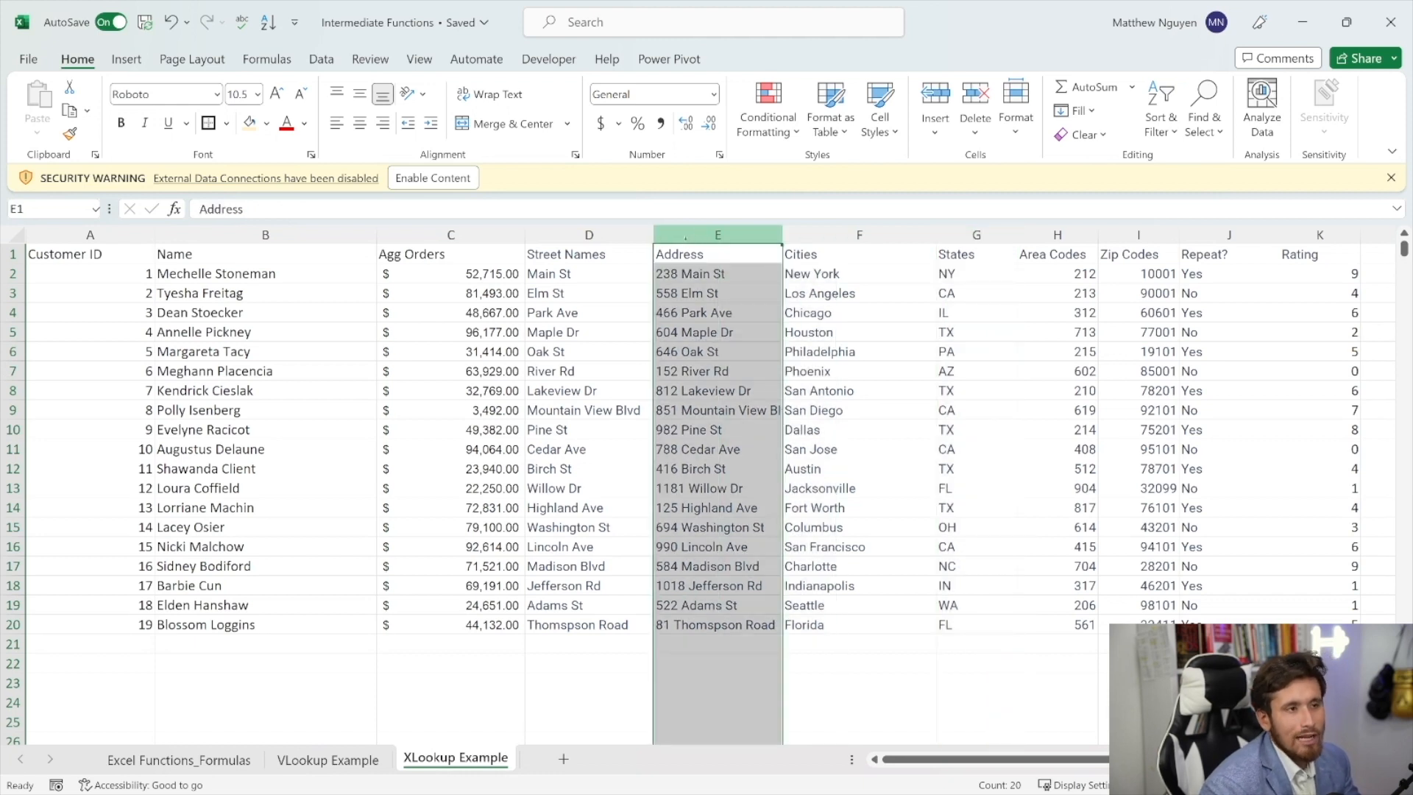
pyautogui.click(290, 230)
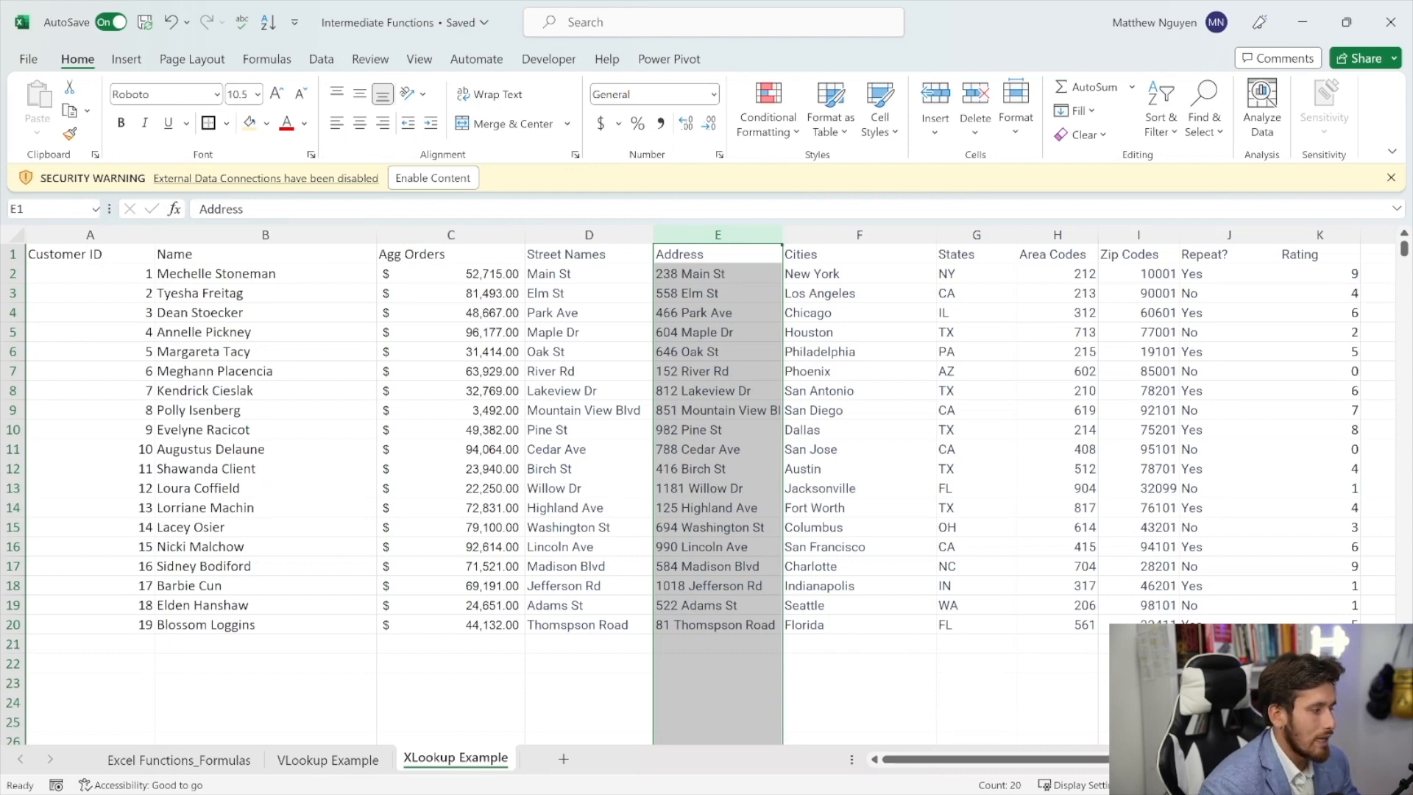
pyautogui.rightClick(712, 234)
pyautogui.click(753, 285)
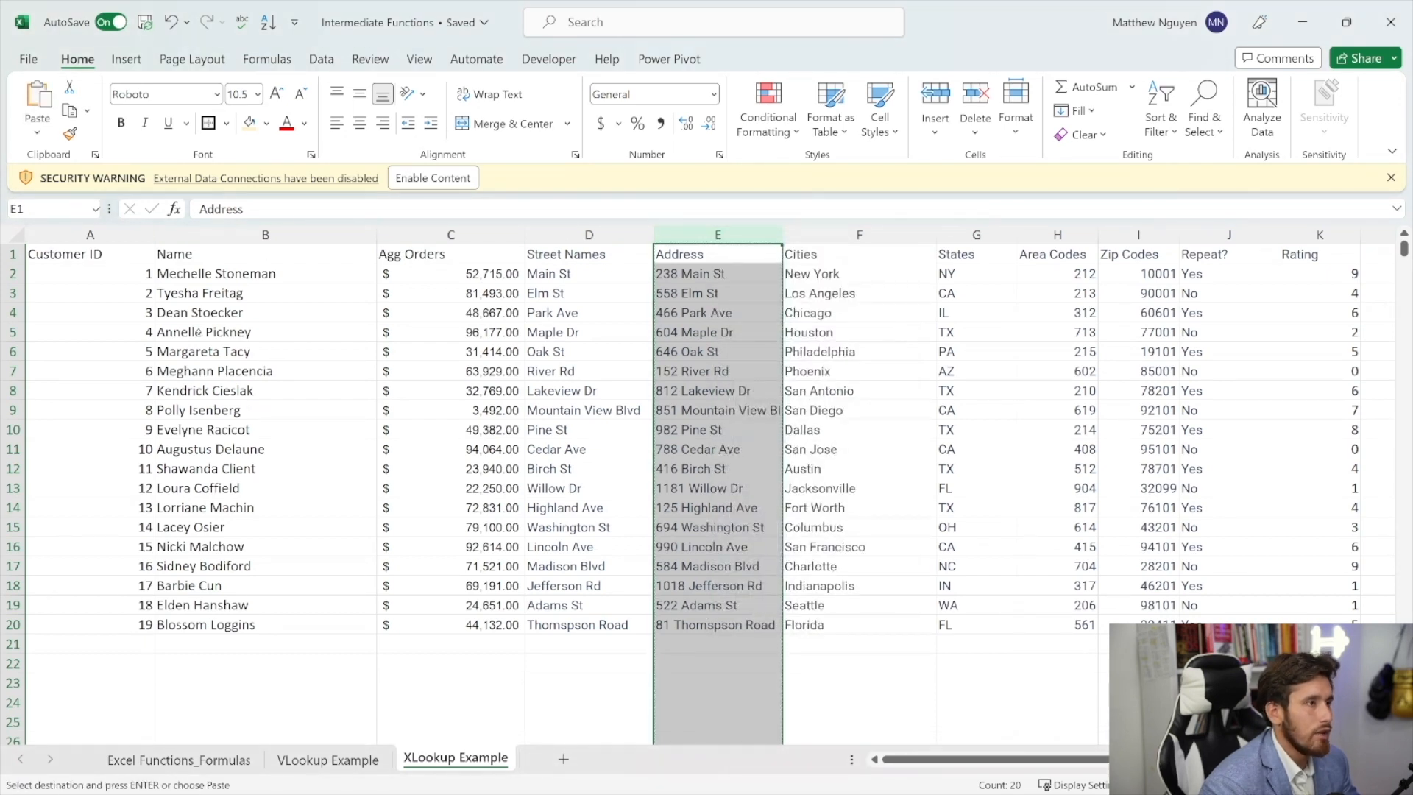
pyautogui.press('Escape')
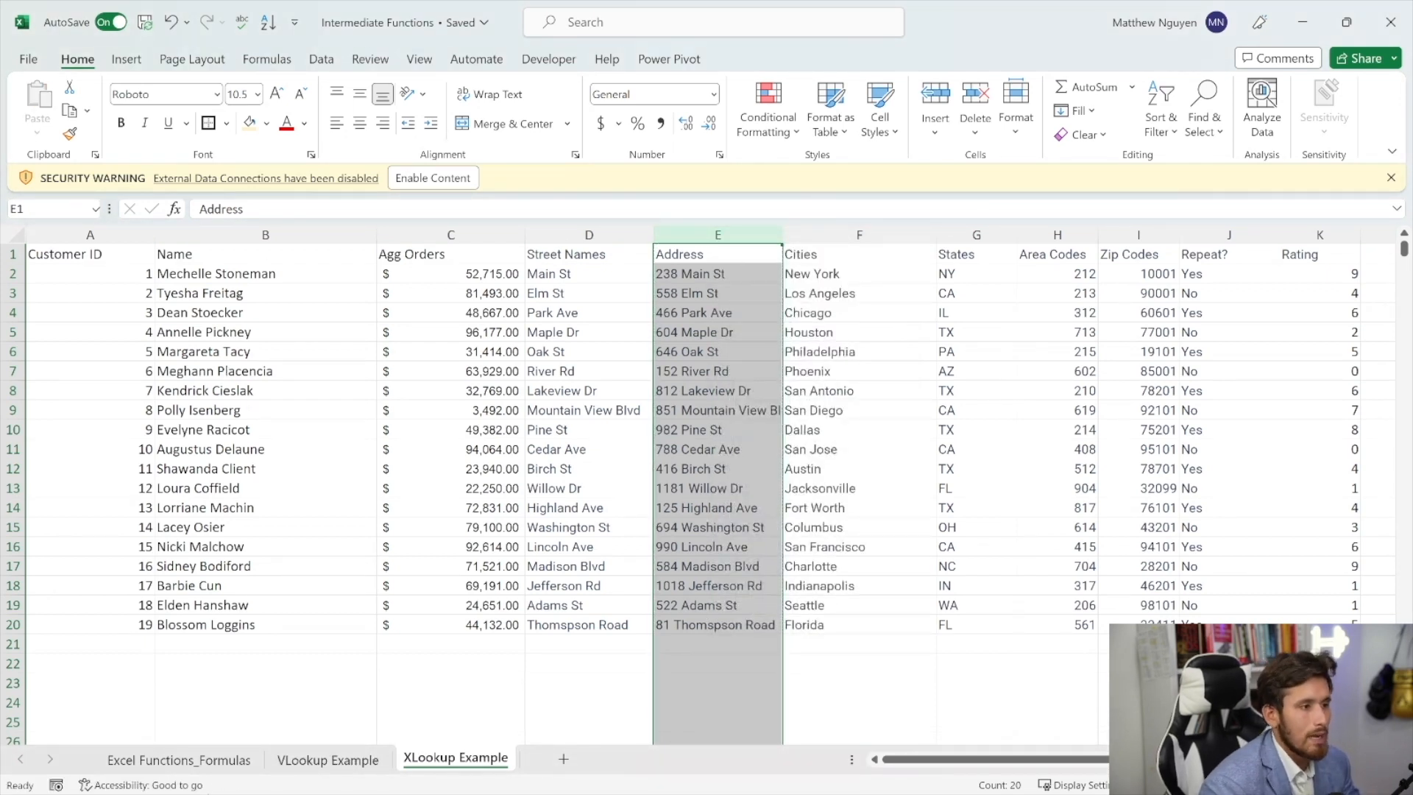
pyautogui.click(178, 759)
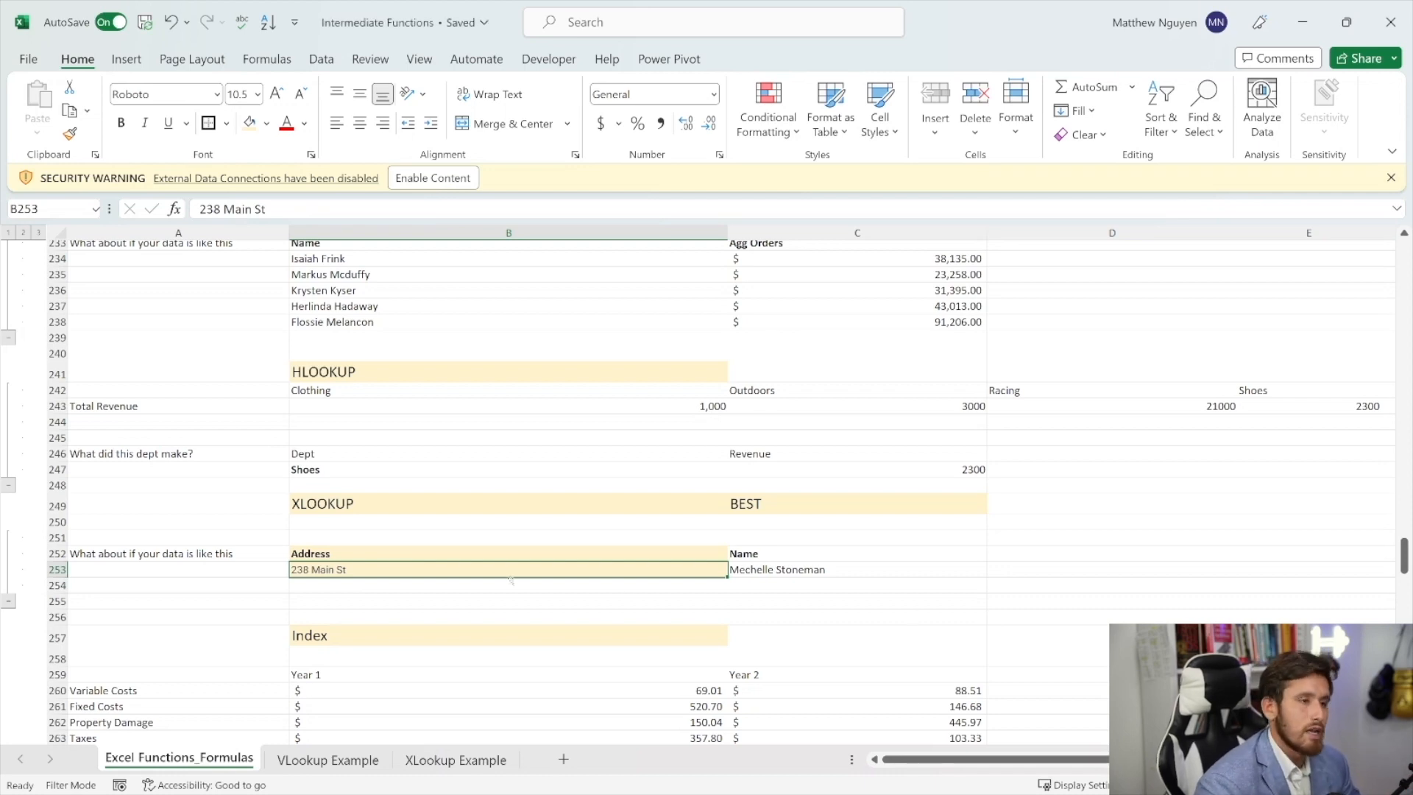
# - Clear the existing Name result from C253
pyautogui.click(767, 569)
pyautogui.press('BackSpace')
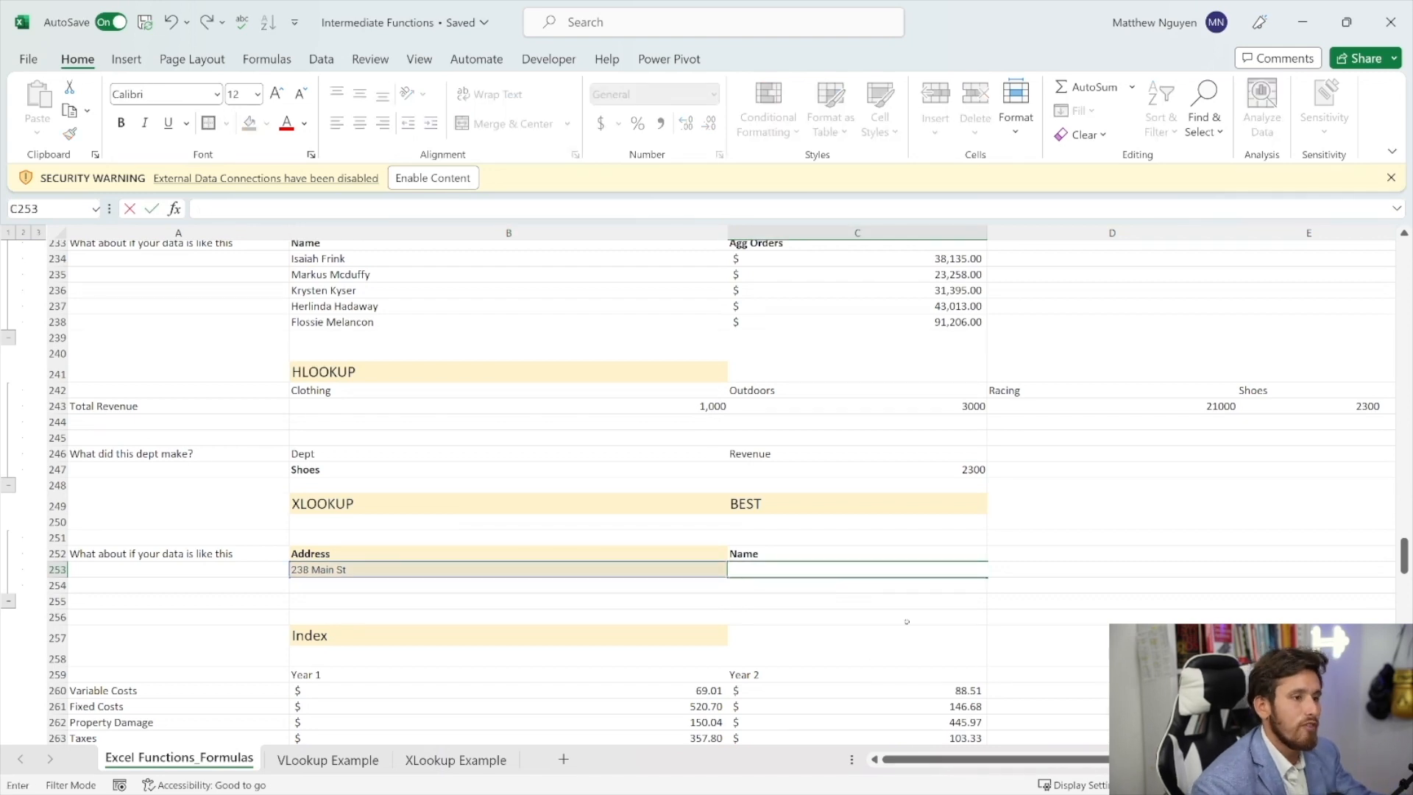
pyautogui.click(906, 621)
pyautogui.click(808, 576)
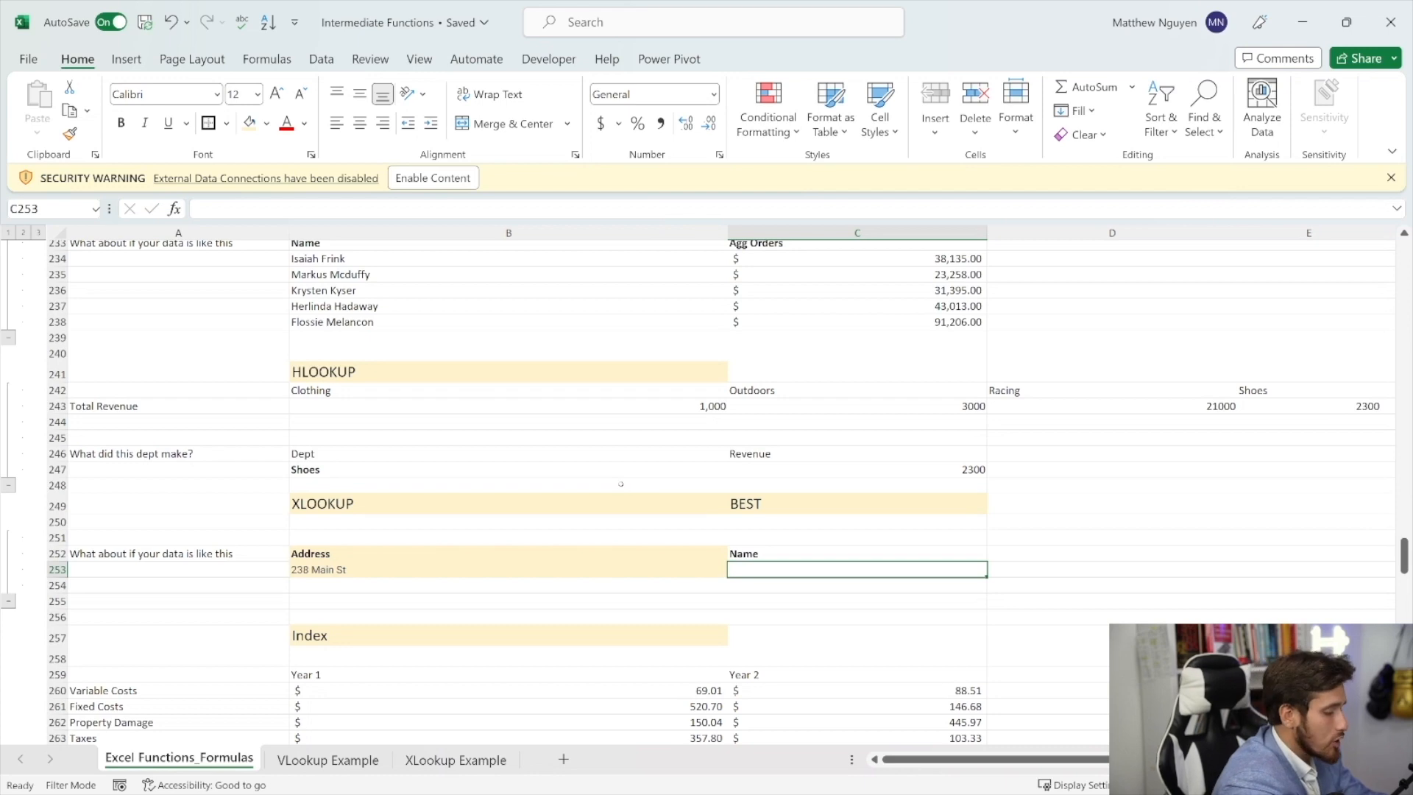
# - Start a VLOOKUP formula in C253 with the address in B253 as the lookup value
pyautogui.write('=VLOOKUP(')
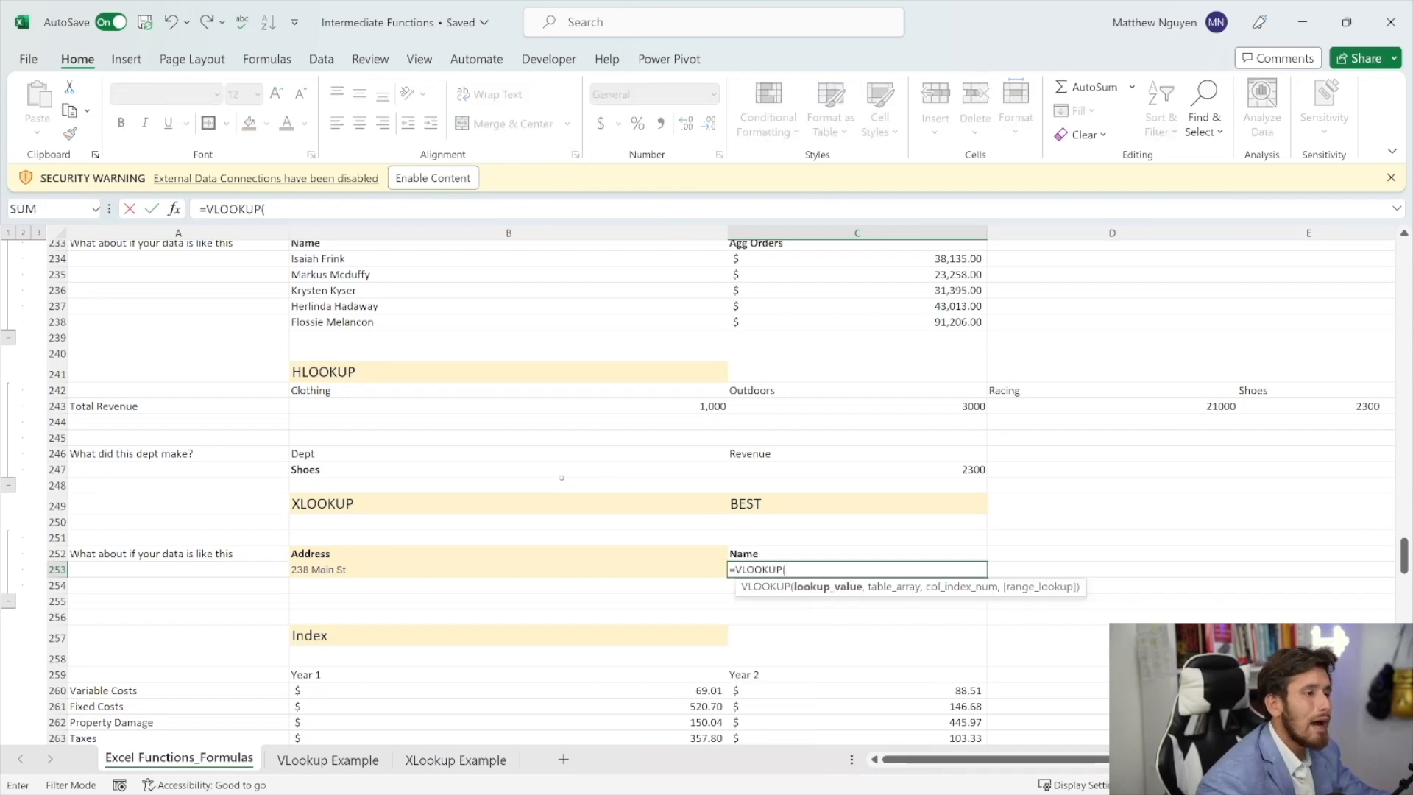
pyautogui.click(458, 567)
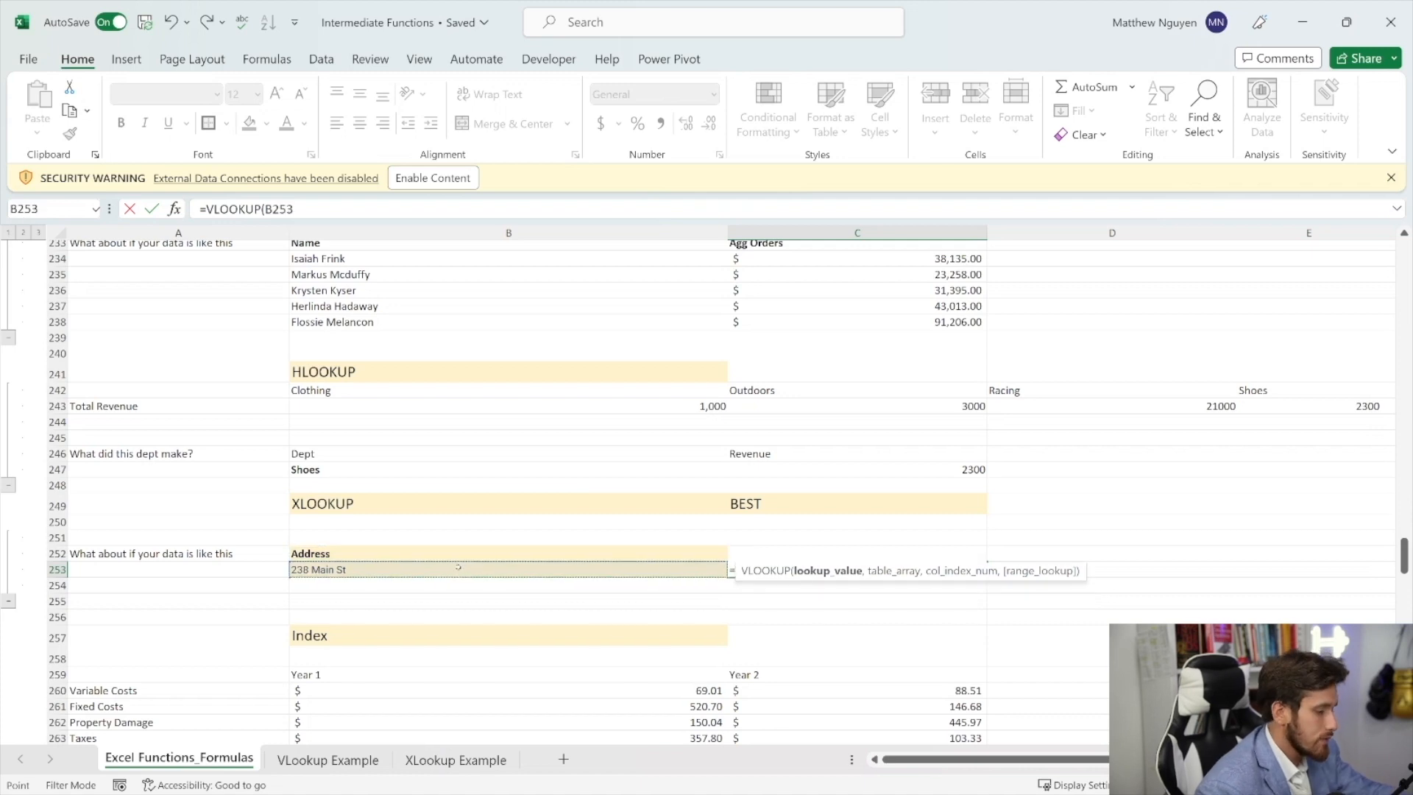
pyautogui.write(',')
pyautogui.click(327, 759)
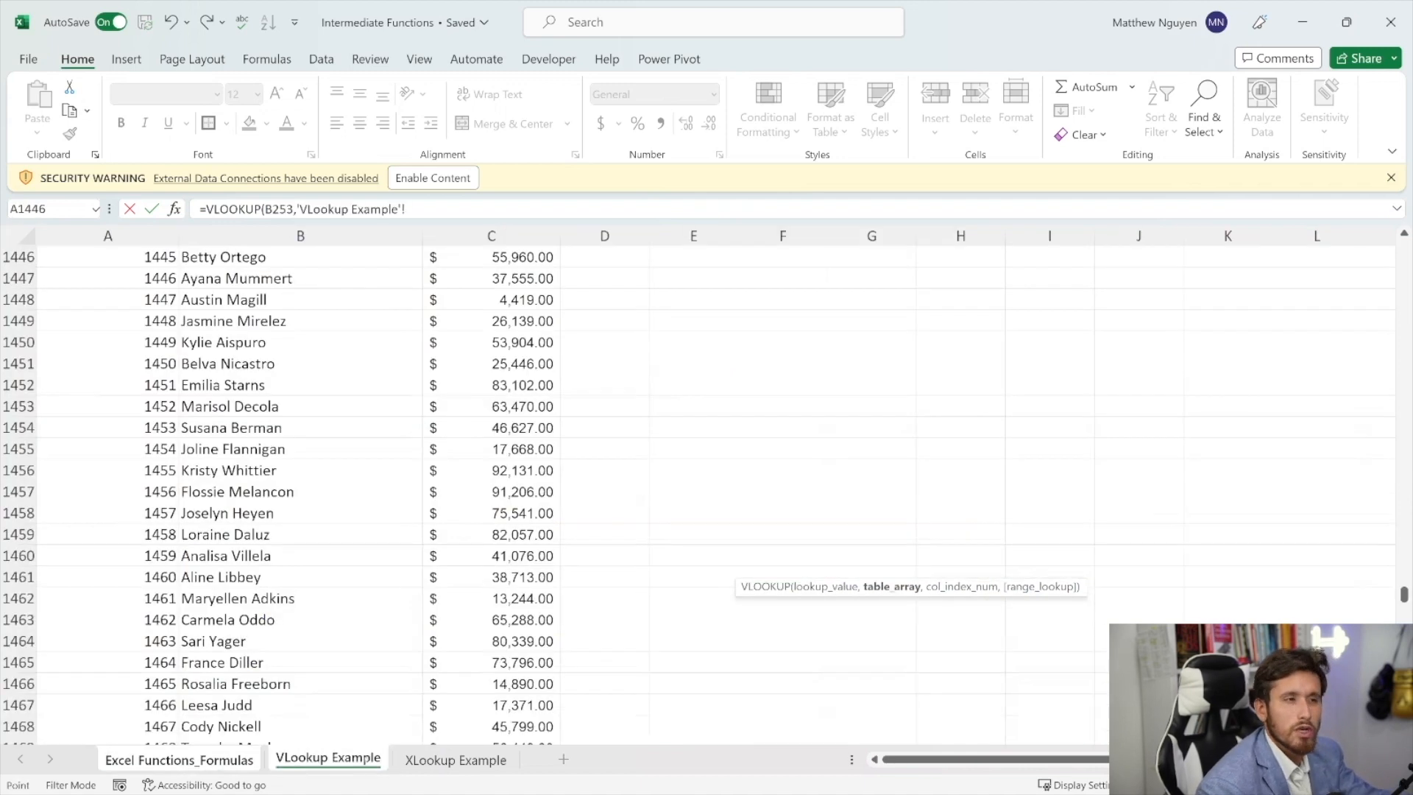
pyautogui.click(445, 759)
pyautogui.click(720, 235)
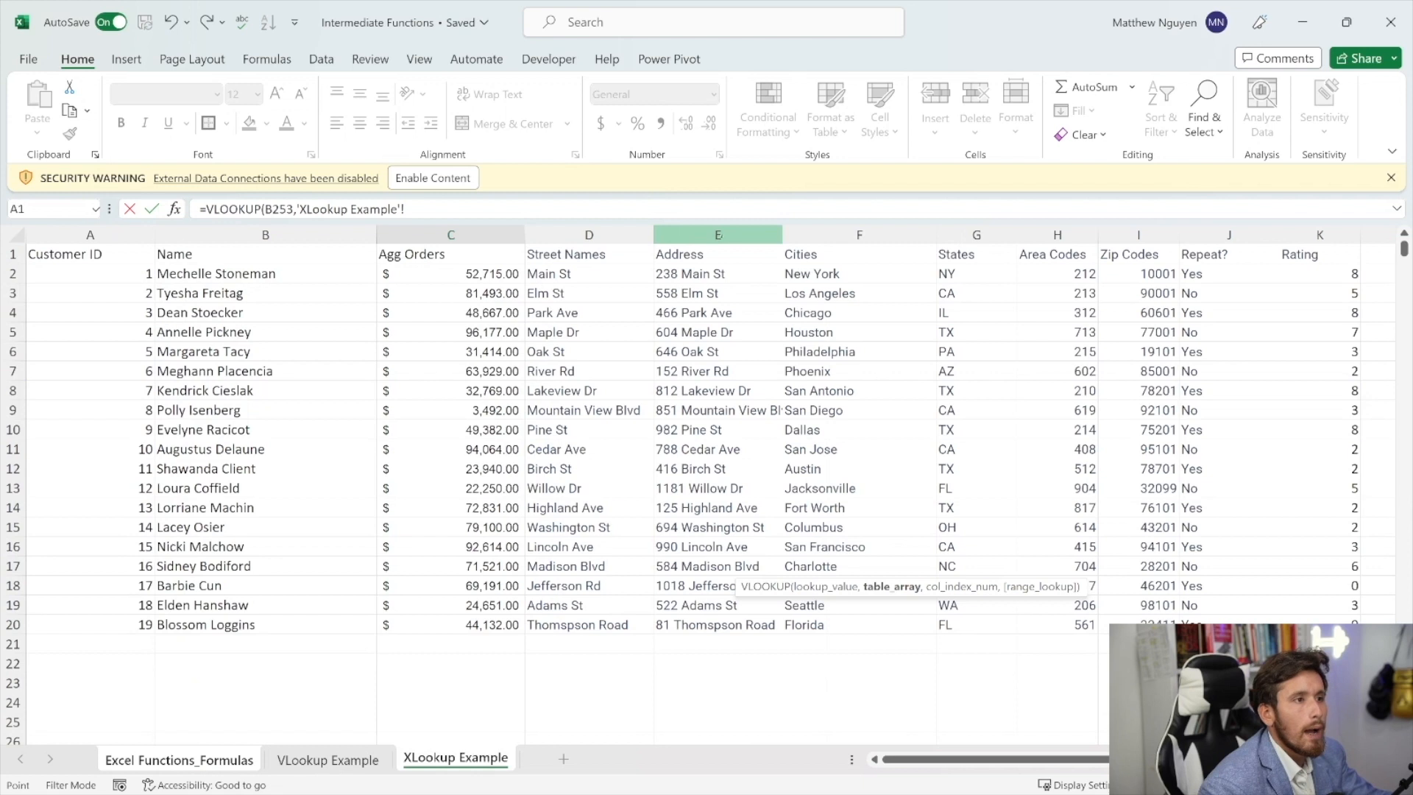
pyautogui.moveTo(425, 209); pyautogui.dragTo(298, 213)
pyautogui.press('BackSpace')
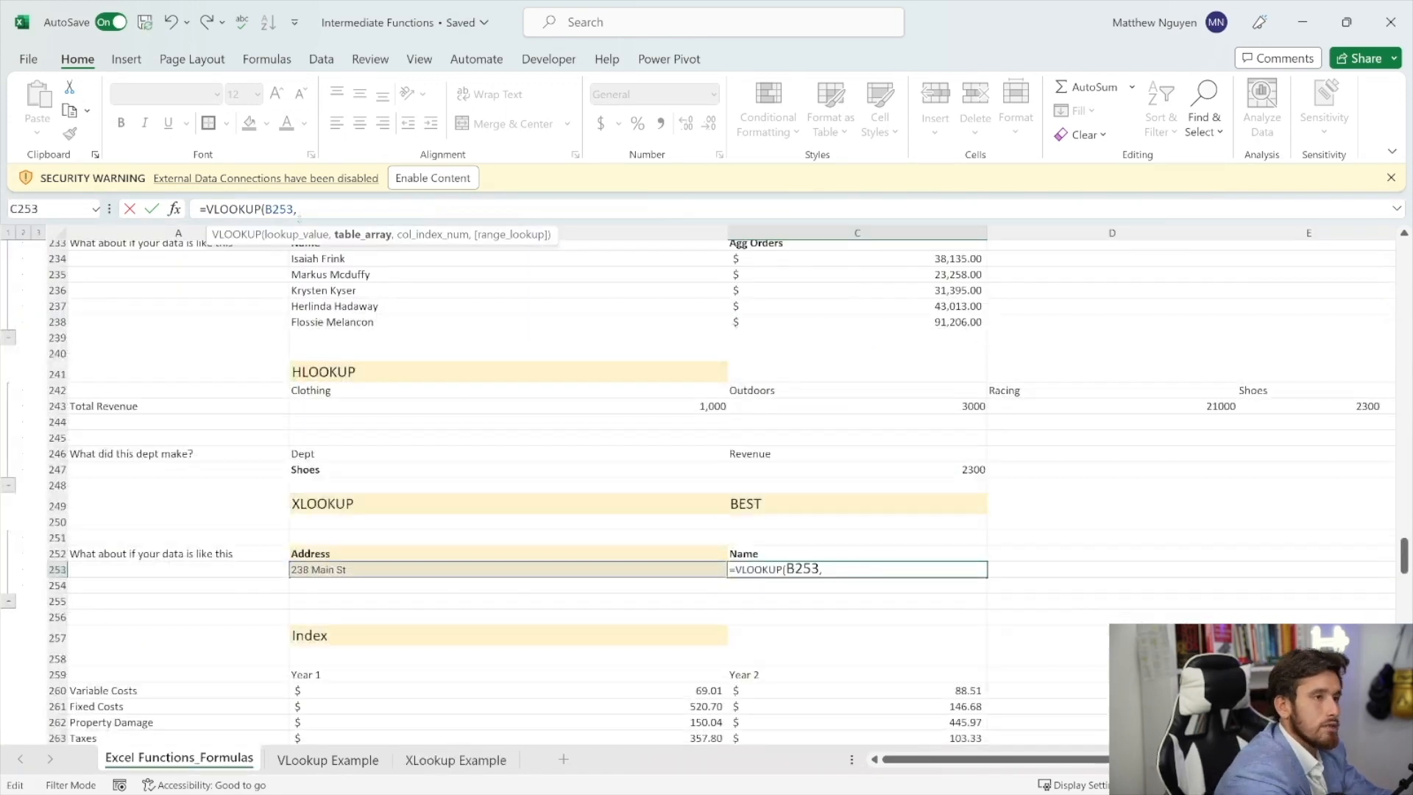
# - Complete the VLOOKUP in C253 with range B1:E20 of the XLookup Example sheet, column index 1 and range lookup 0
pyautogui.click(456, 760)
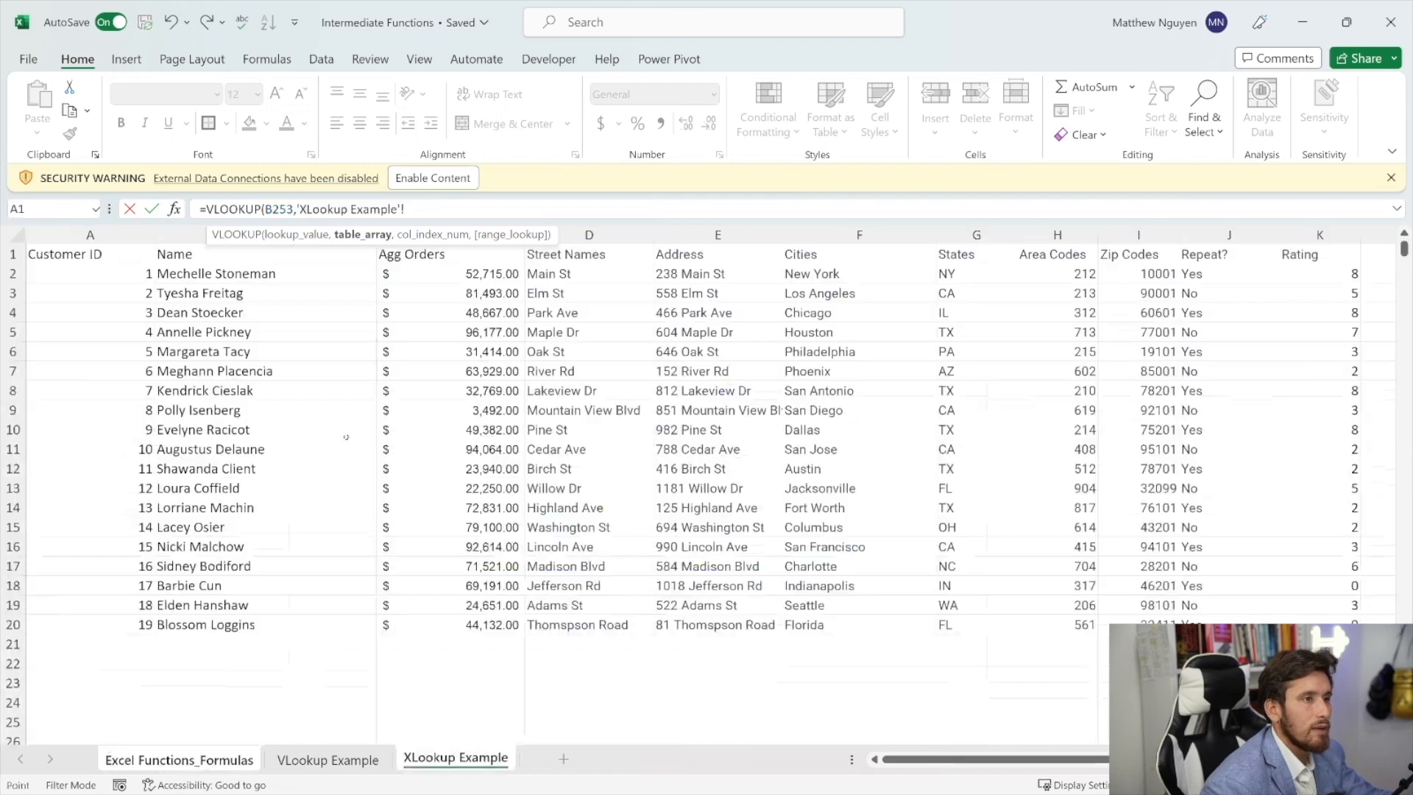
pyautogui.moveTo(197, 258); pyautogui.dragTo(804, 629)
pyautogui.write(',')
pyautogui.write('1,0)')
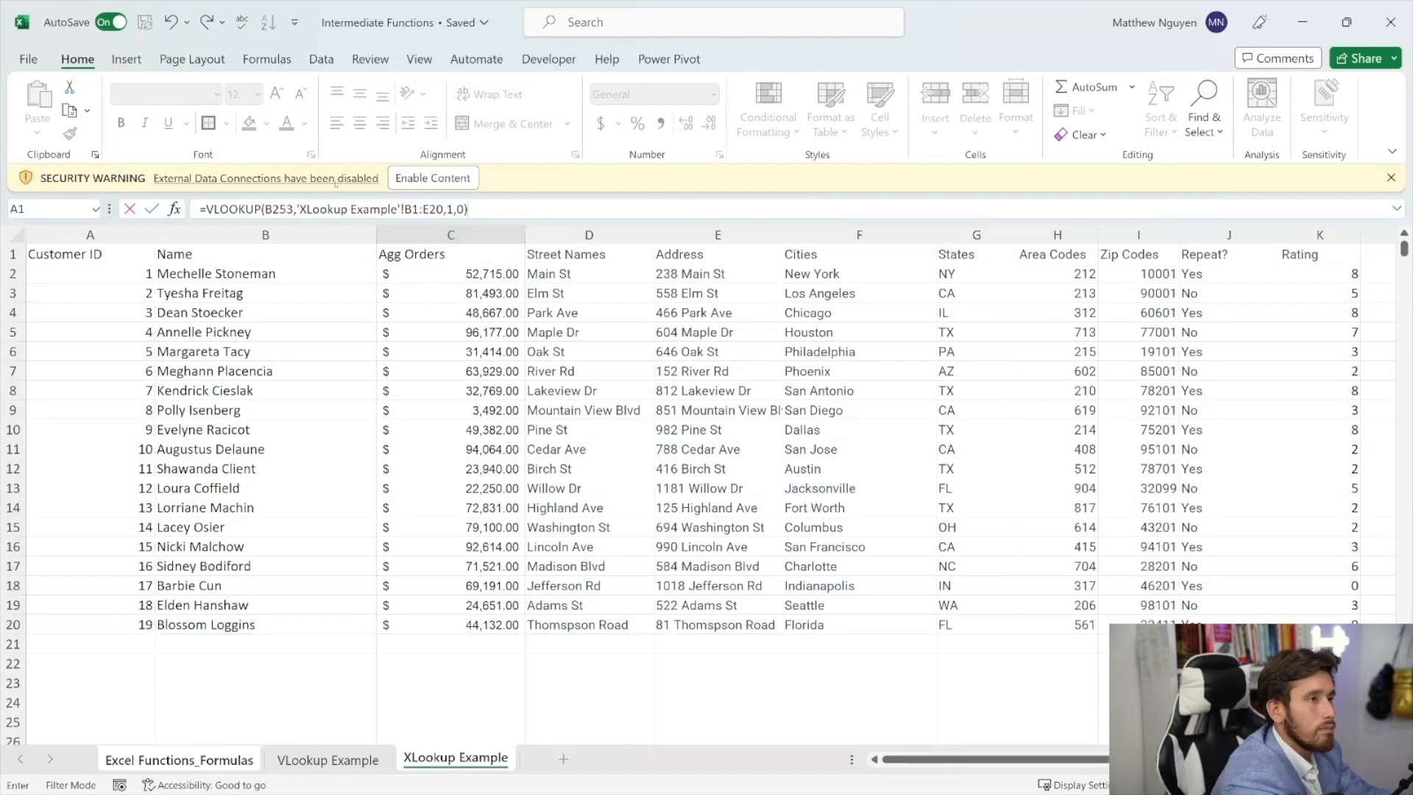
pyautogui.press('Return')
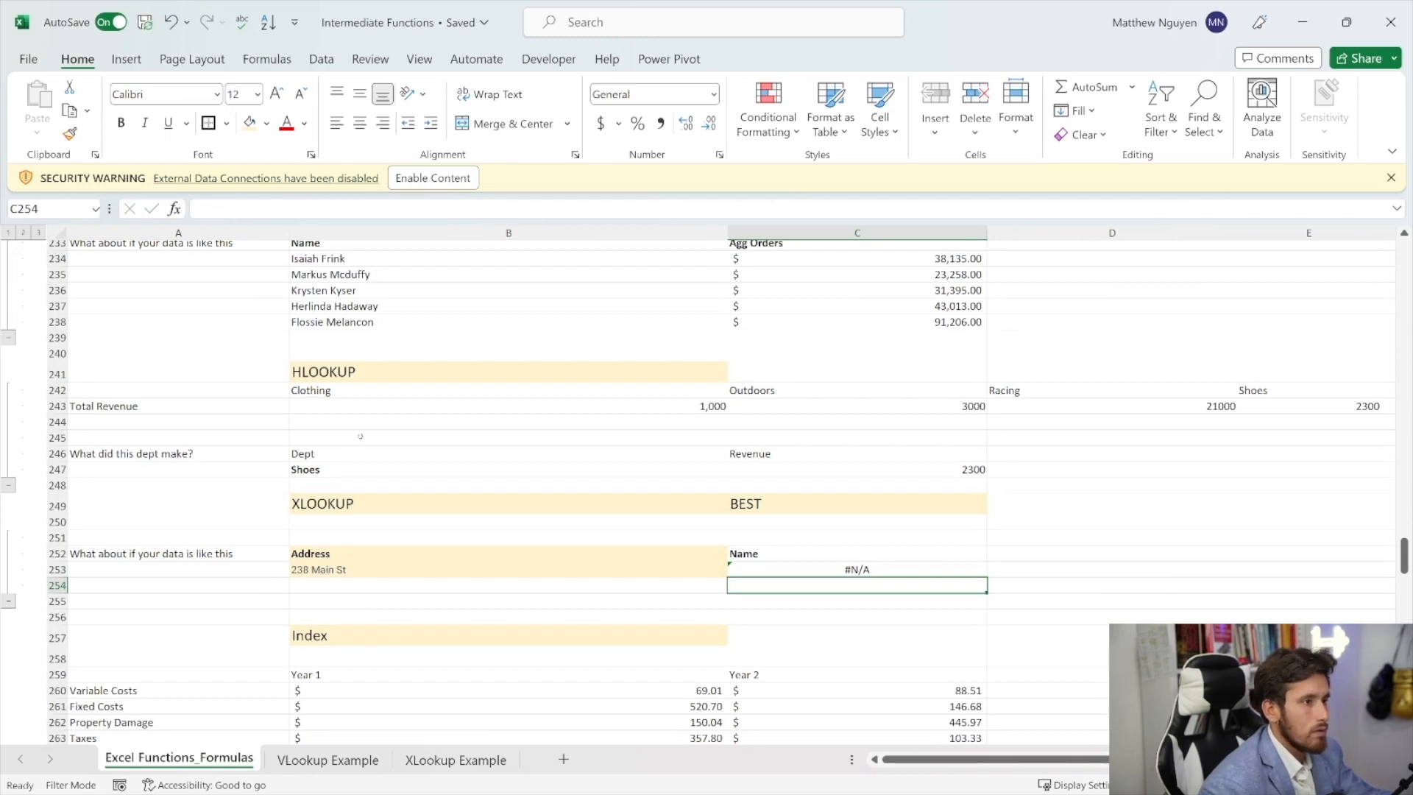
# - Clear the VLOOKUP formula from C253
pyautogui.click(815, 564)
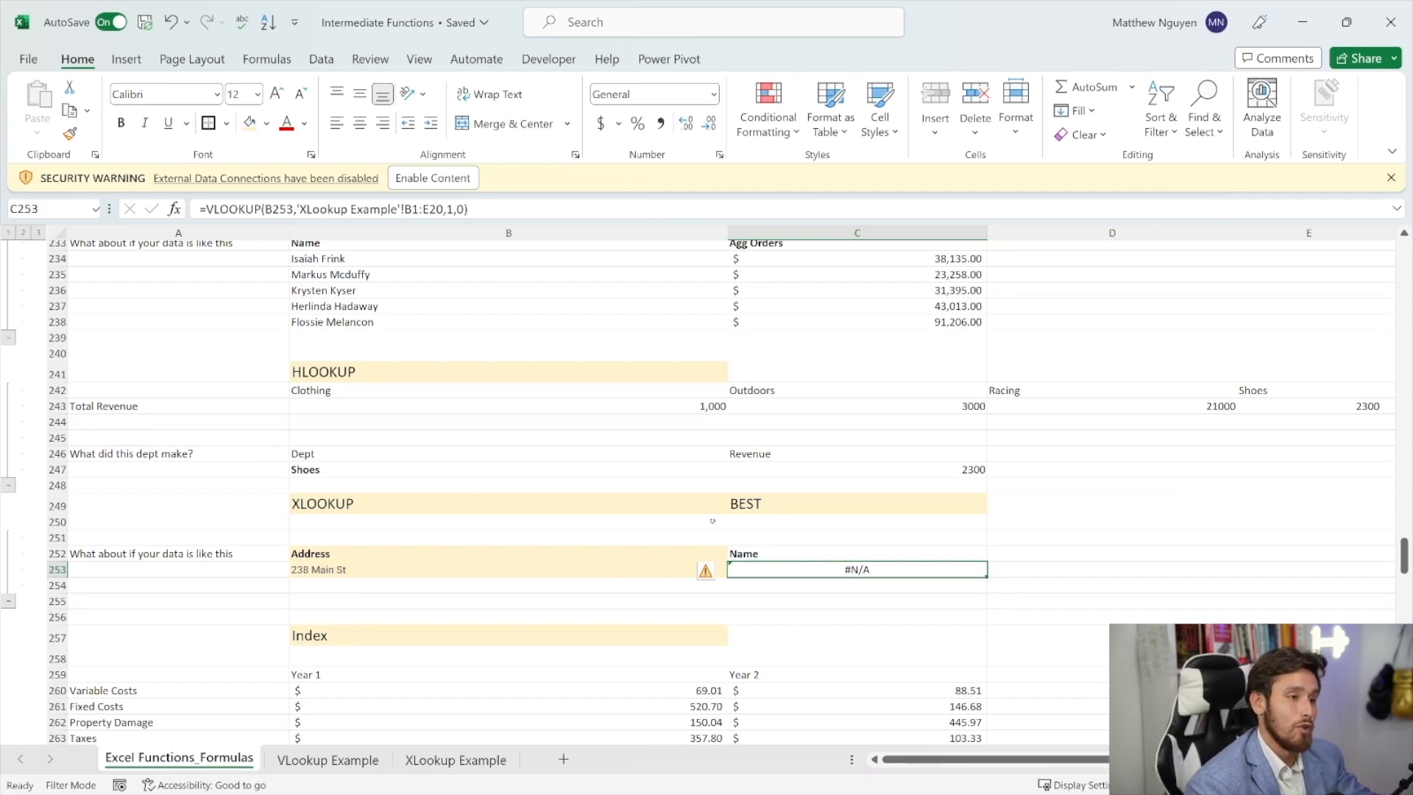
pyautogui.scroll(1, 177, 405)
pyautogui.press('BackSpace')
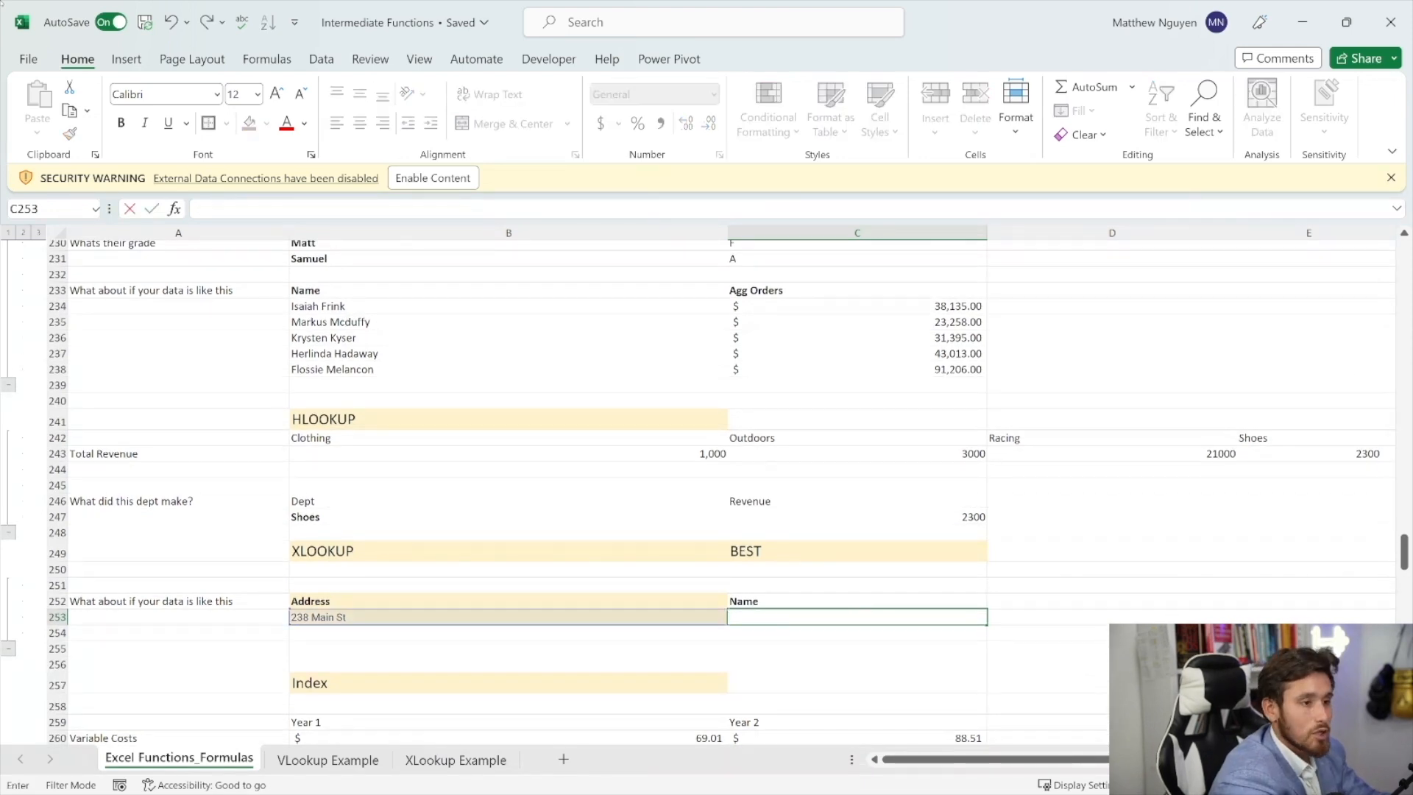
# - Start an XLOOKUP formula in C253 using B253 as the lookup value and Address column E:E of XLookup Example as the lookup array
pyautogui.write('=X')
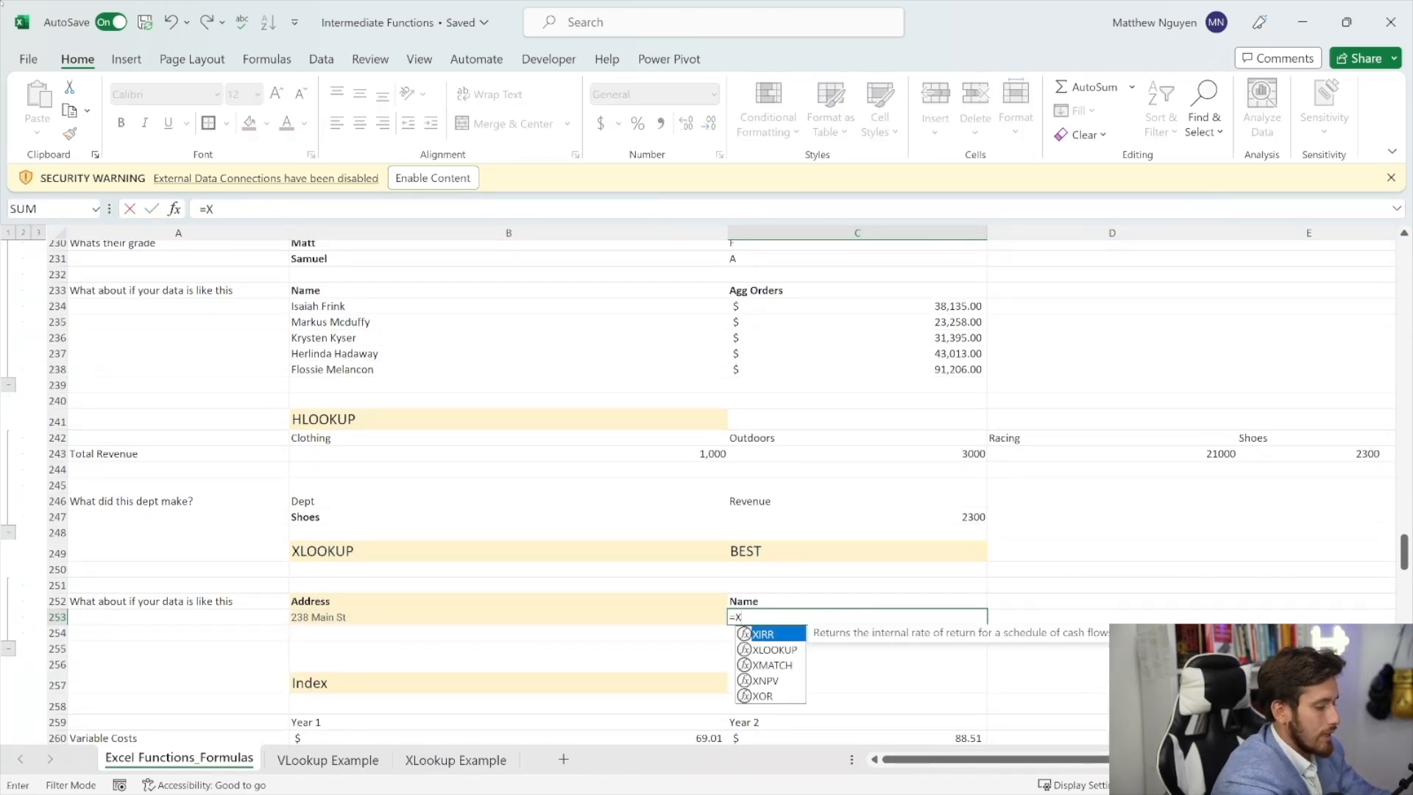
pyautogui.write('LOOKU')
pyautogui.press('Tab')
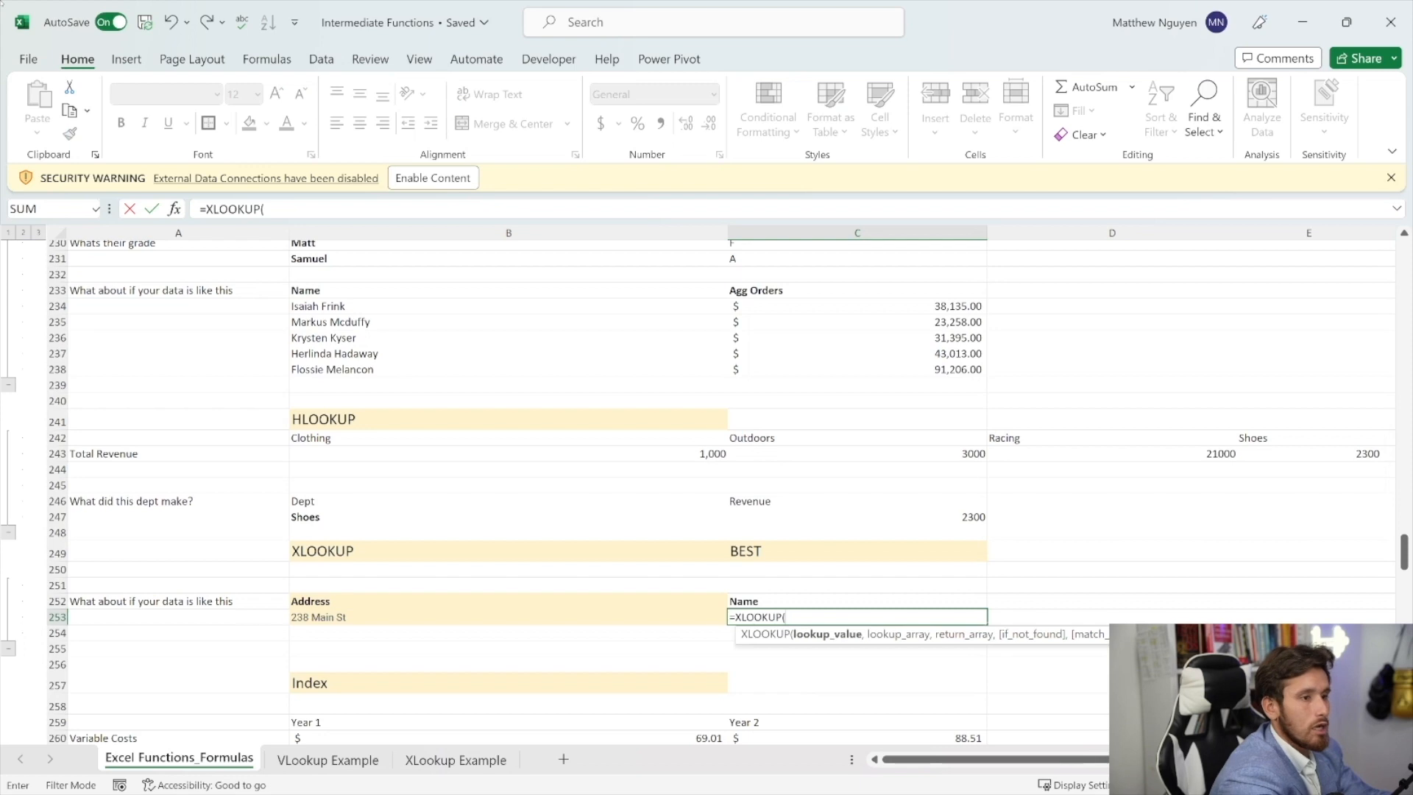
pyautogui.click(535, 624)
pyautogui.write(',')
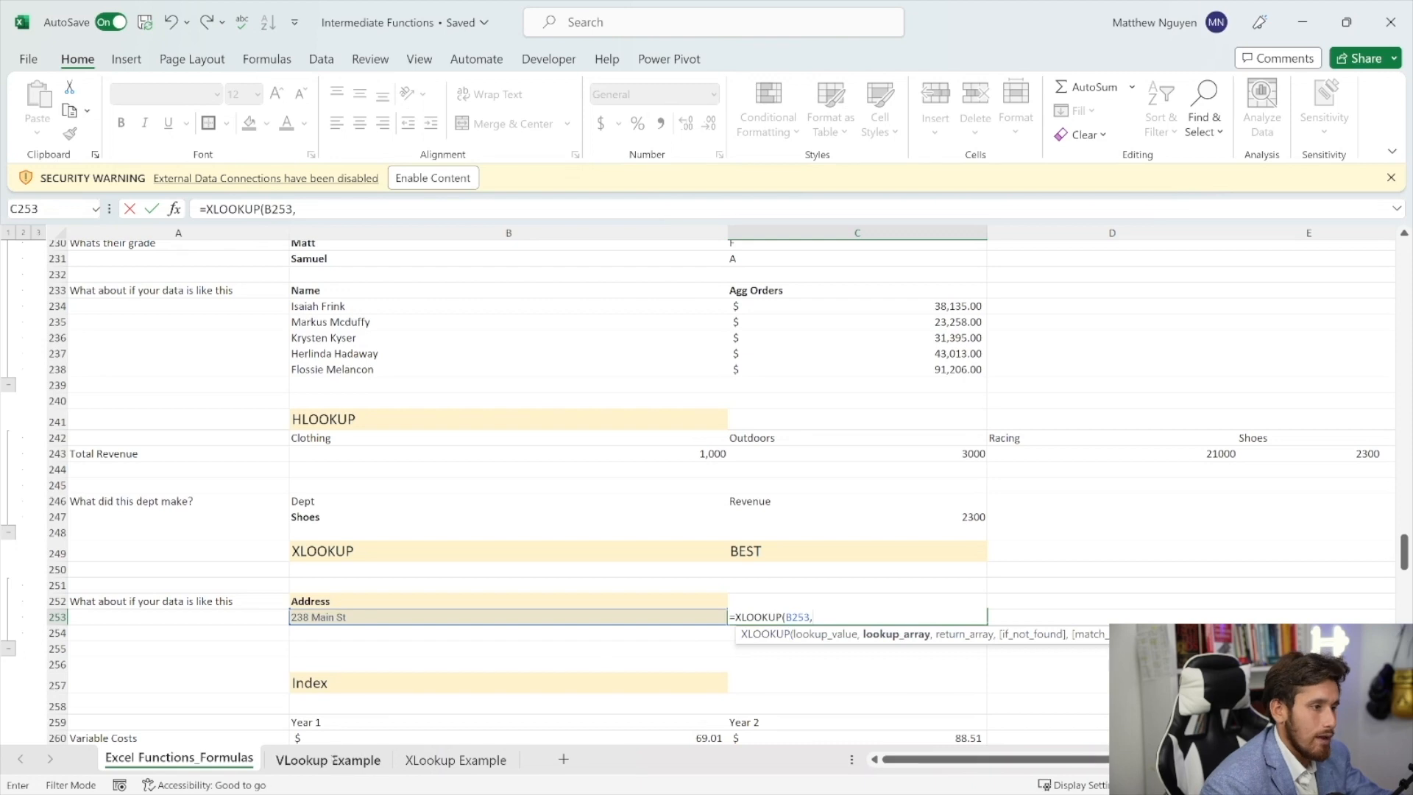
pyautogui.click(328, 757)
pyautogui.click(455, 759)
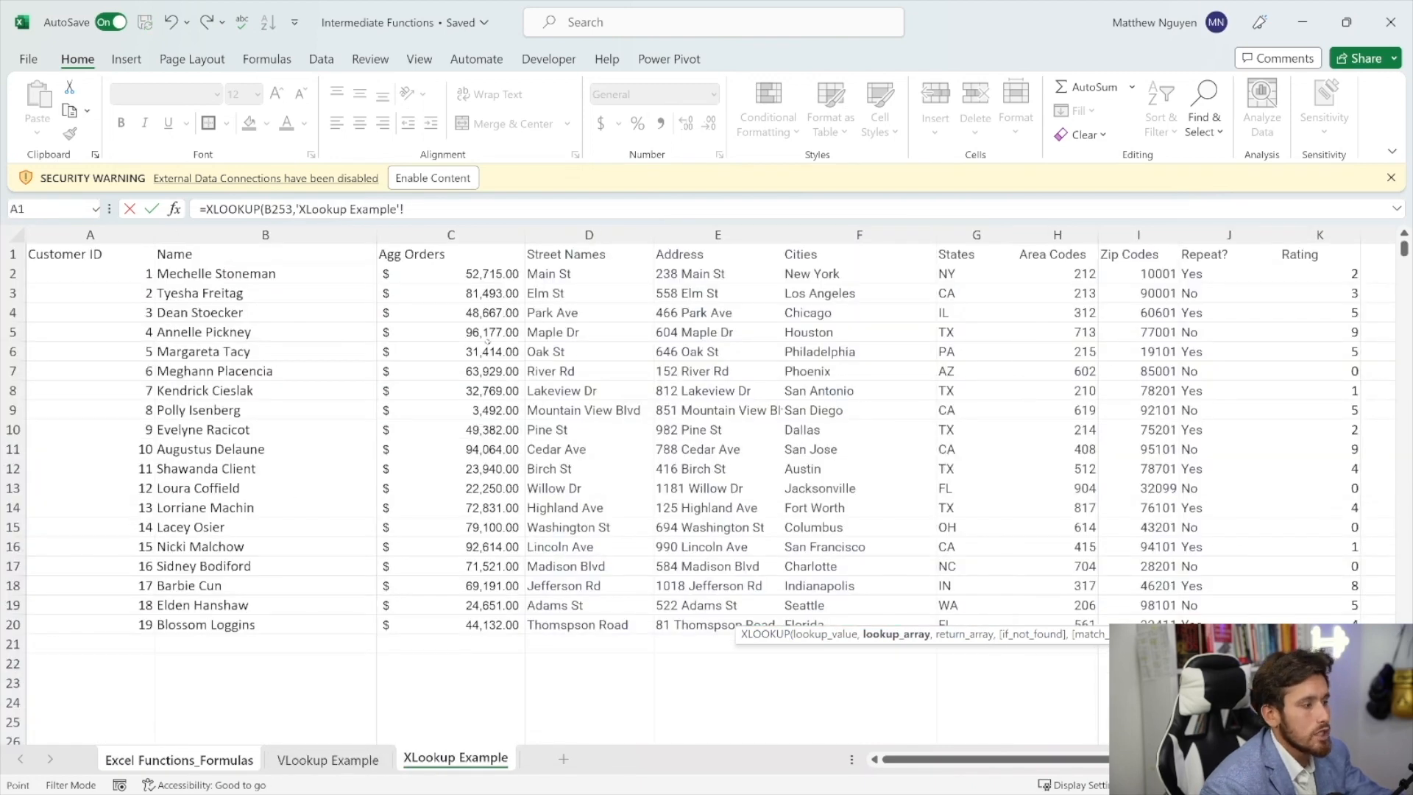
pyautogui.click(694, 229)
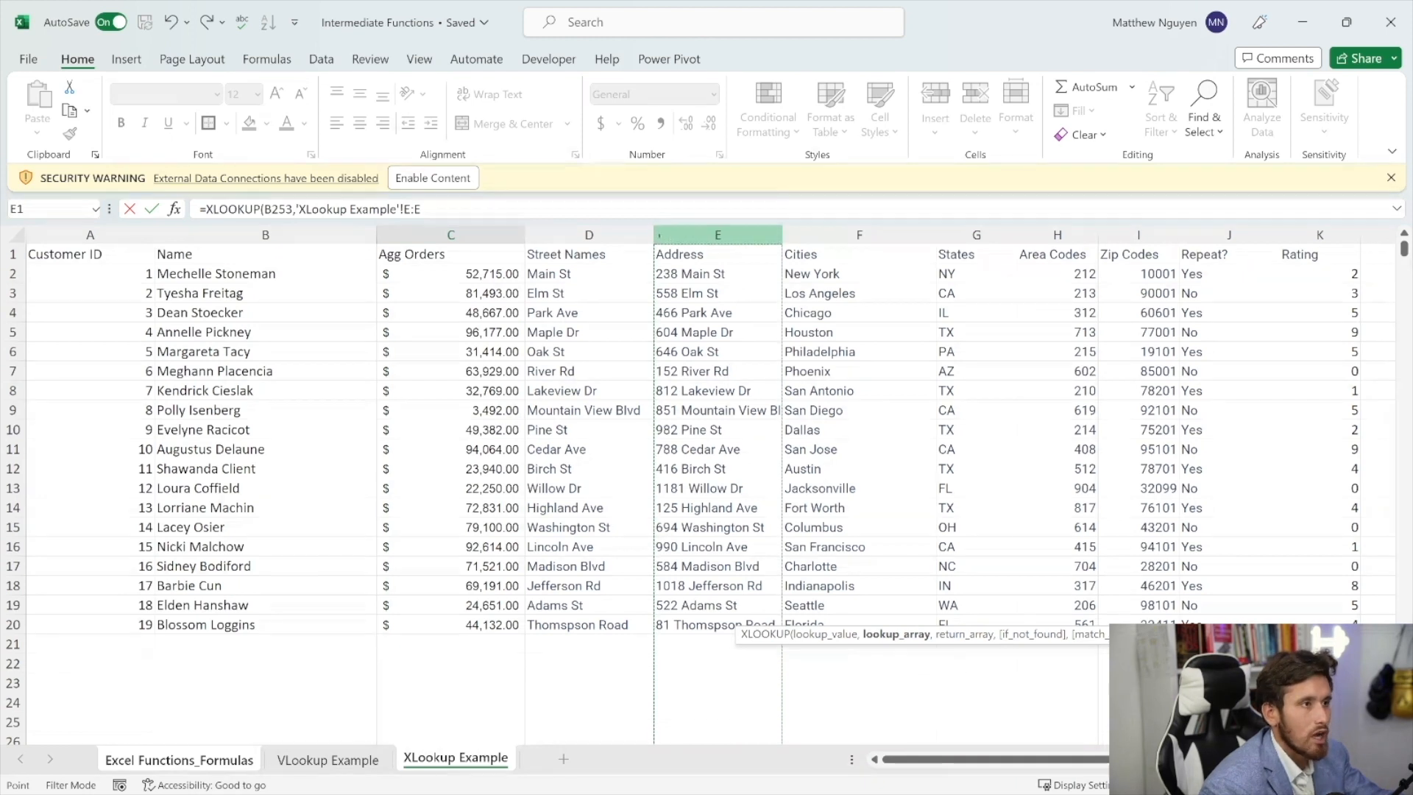
pyautogui.moveTo(292, 209); pyautogui.dragTo(440, 210)
pyautogui.click(441, 211)
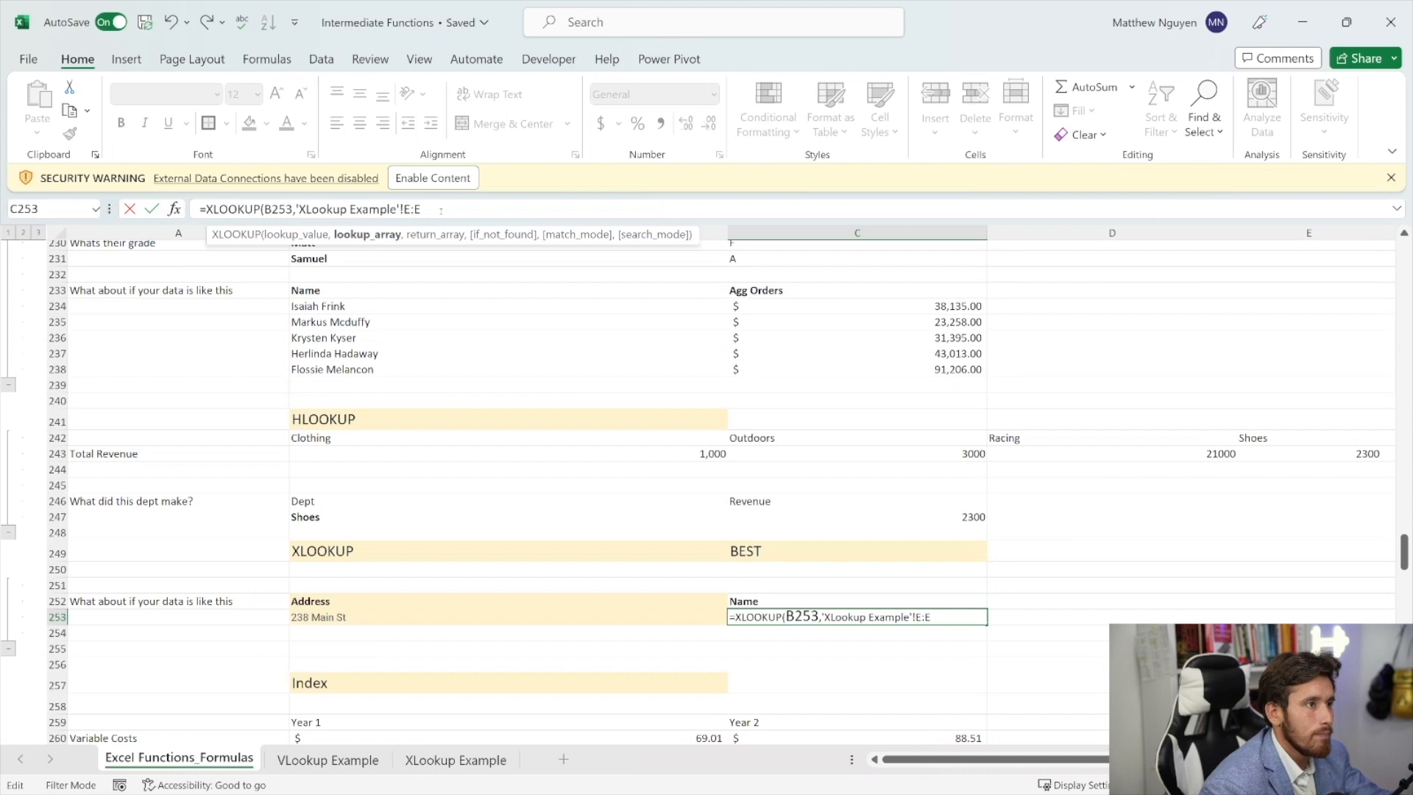
# - Add the Name column B:B of the XLookup Example sheet as the XLOOKUP's return array
pyautogui.write(',')
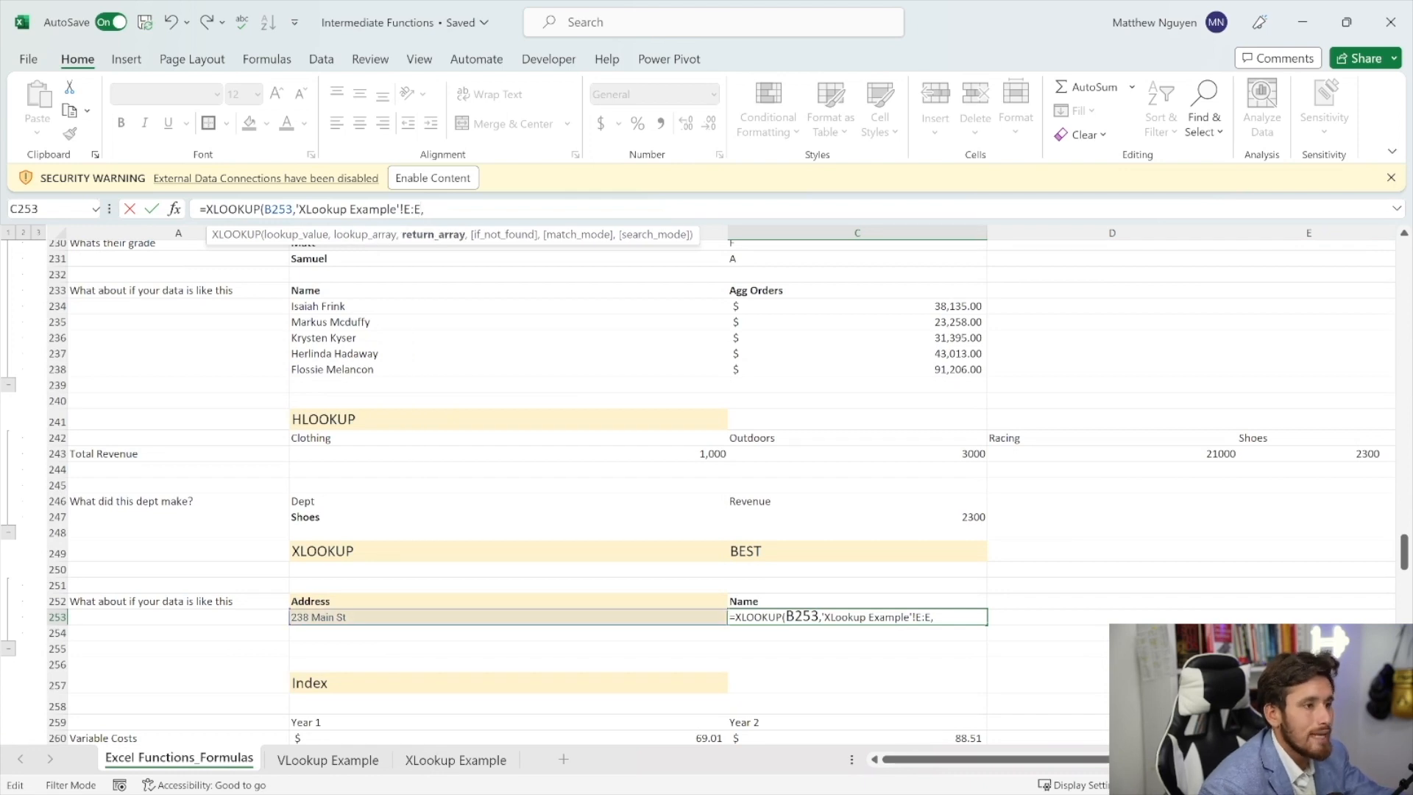
pyautogui.click(456, 760)
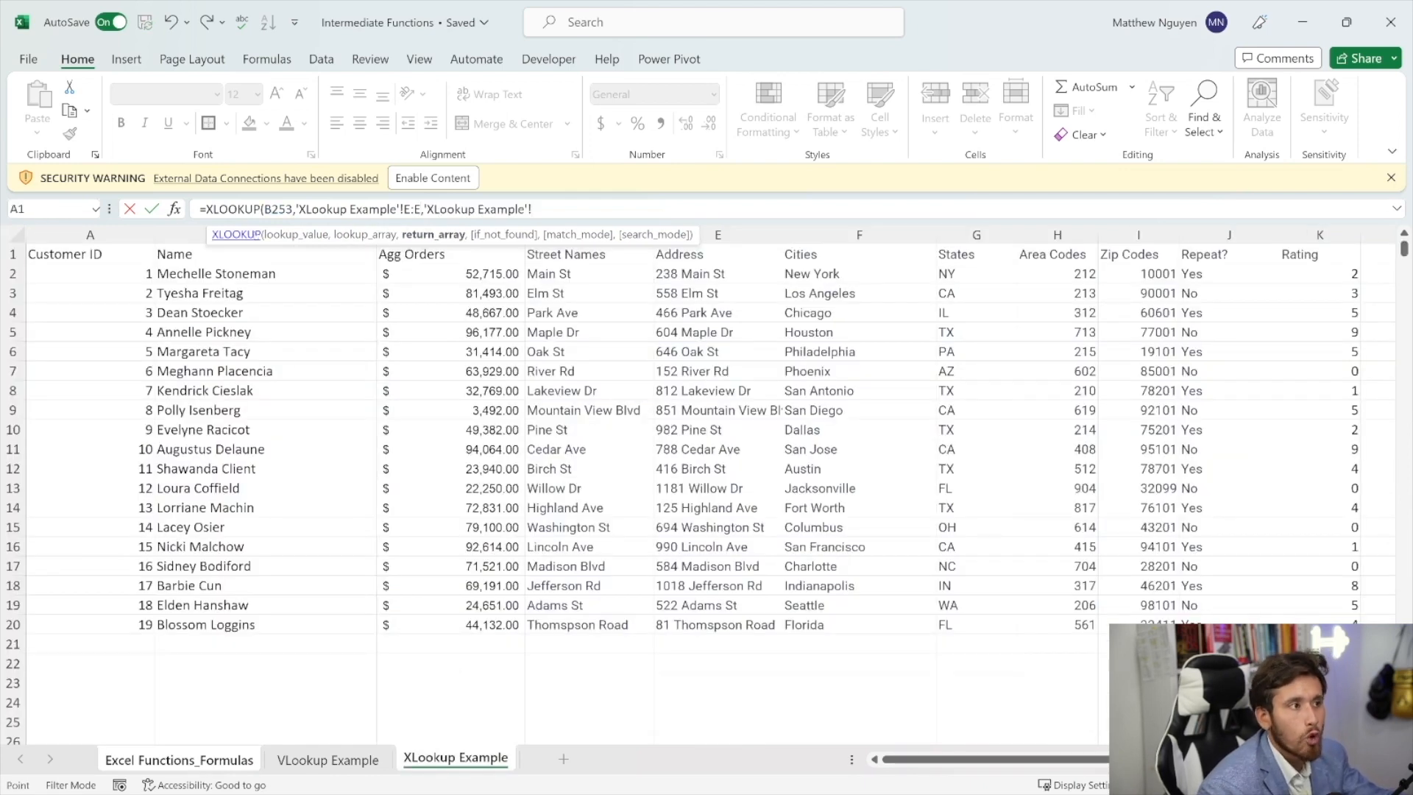
pyautogui.click(176, 230)
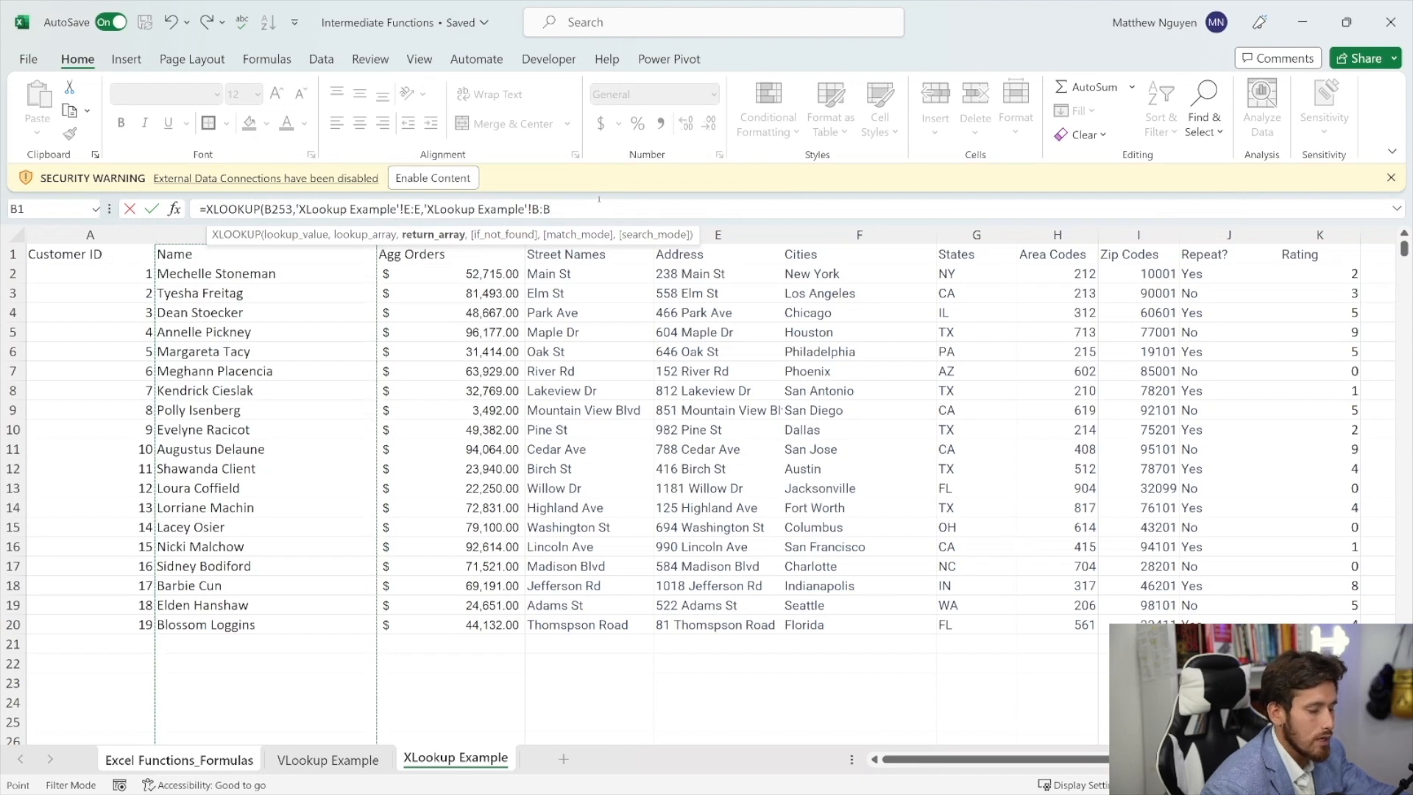
pyautogui.write(',')
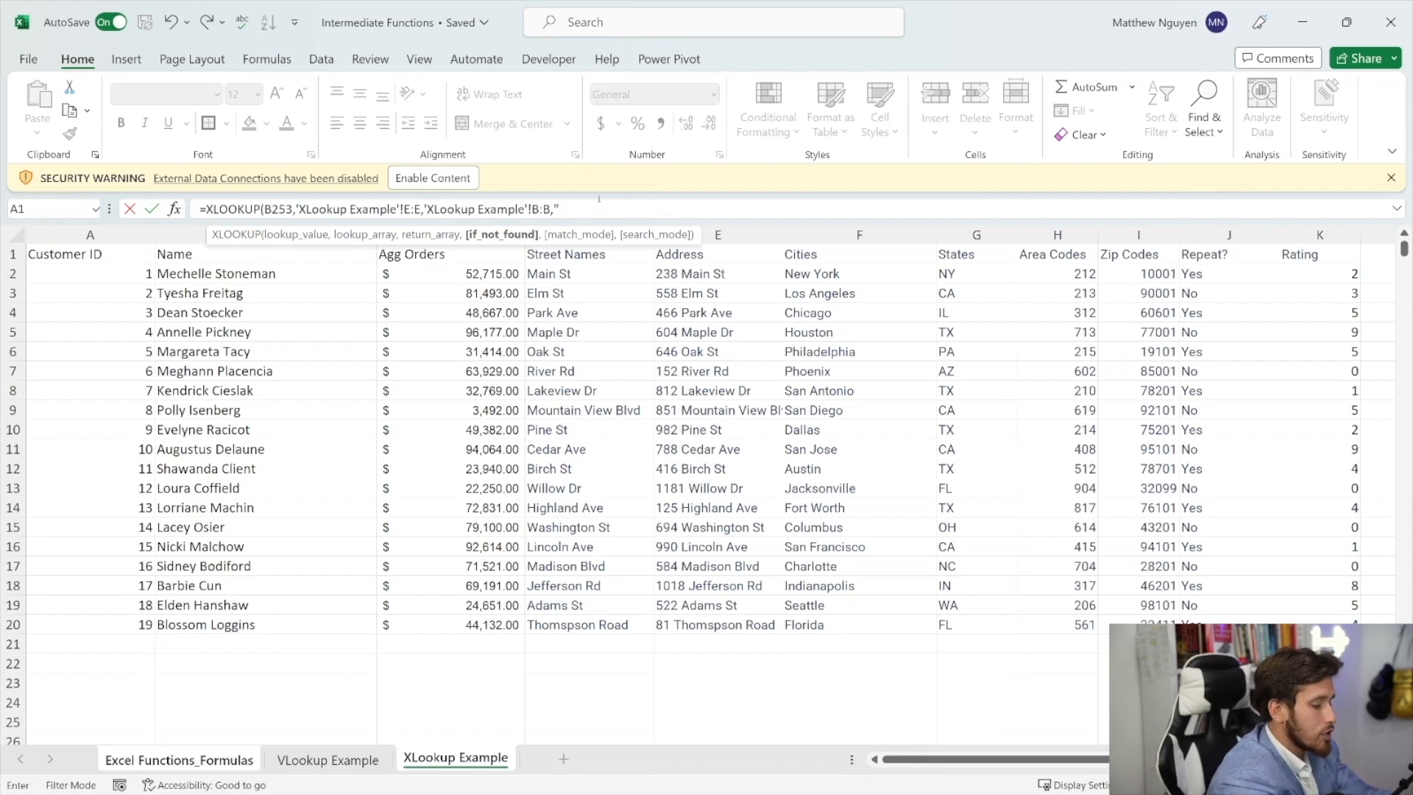
pyautogui.write('s not found')
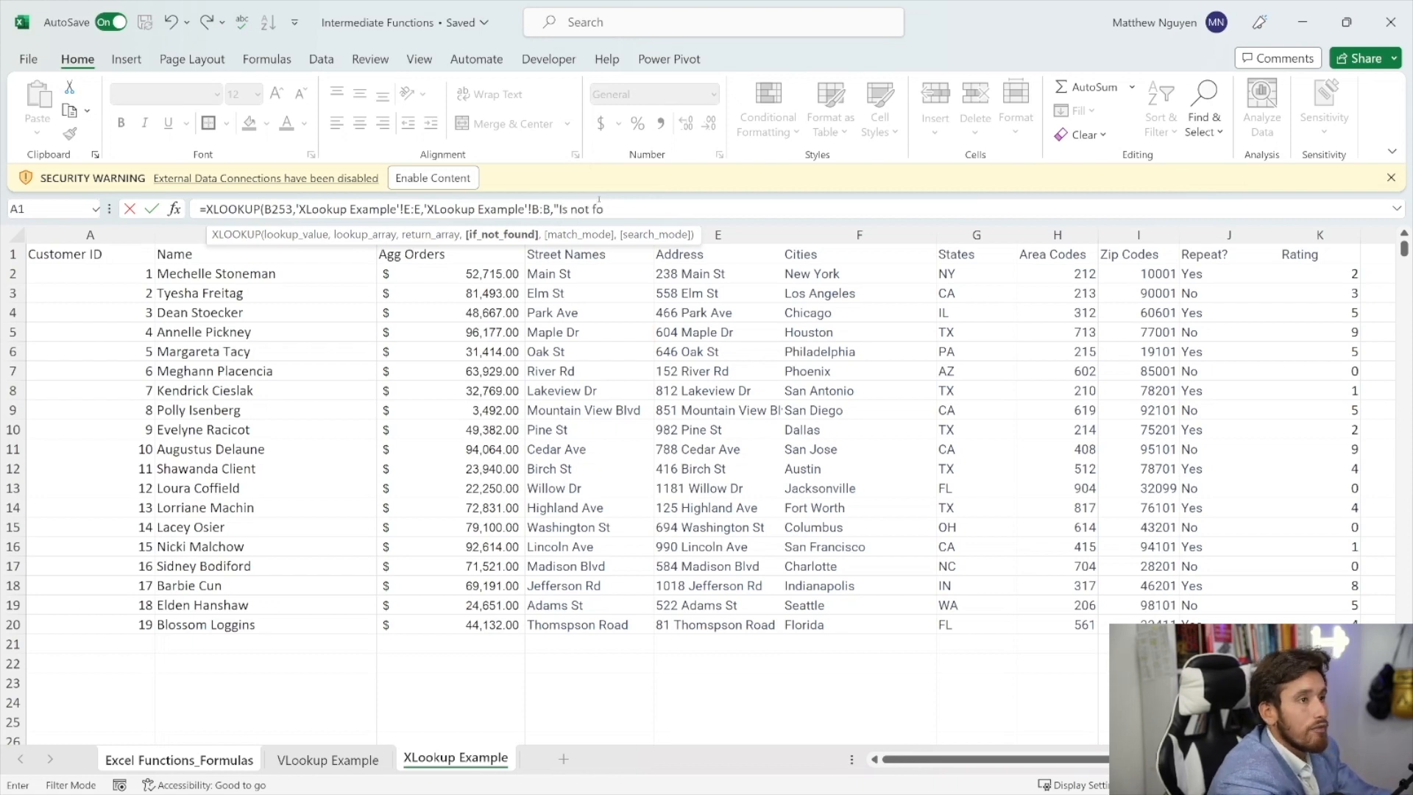
pyautogui.press('BackSpace')
pyautogui.press('BackSpace')
pyautogui.press('BackSpace')
pyautogui.press('BackSpace')
pyautogui.press('BackSpace')
pyautogui.press('BackSpace')
pyautogui.press('BackSpace')
pyautogui.press('BackSpace')
pyautogui.press('BackSpace')
pyautogui.press('BackSpace')
pyautogui.press('BackSpace')
pyautogui.press('BackSpace')
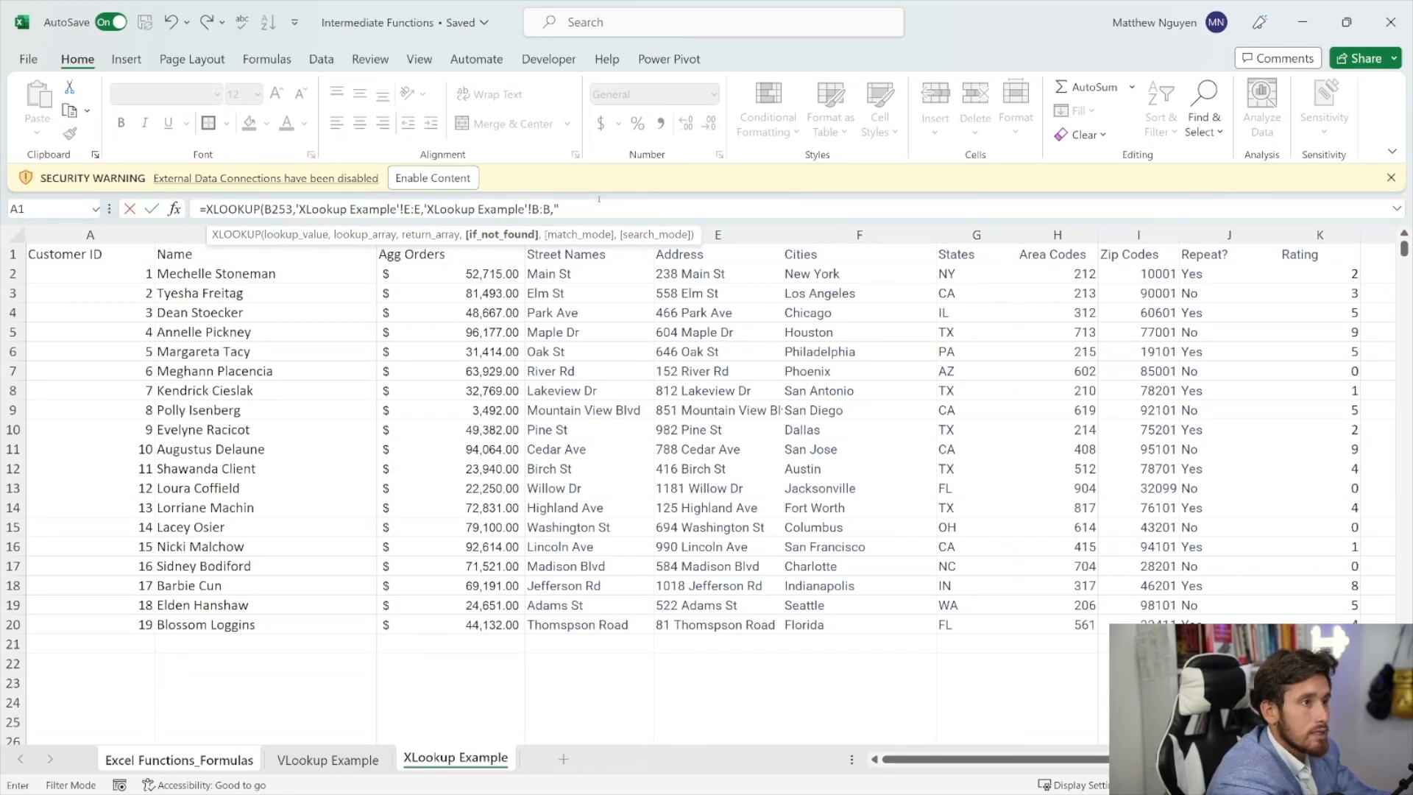
pyautogui.write(',')
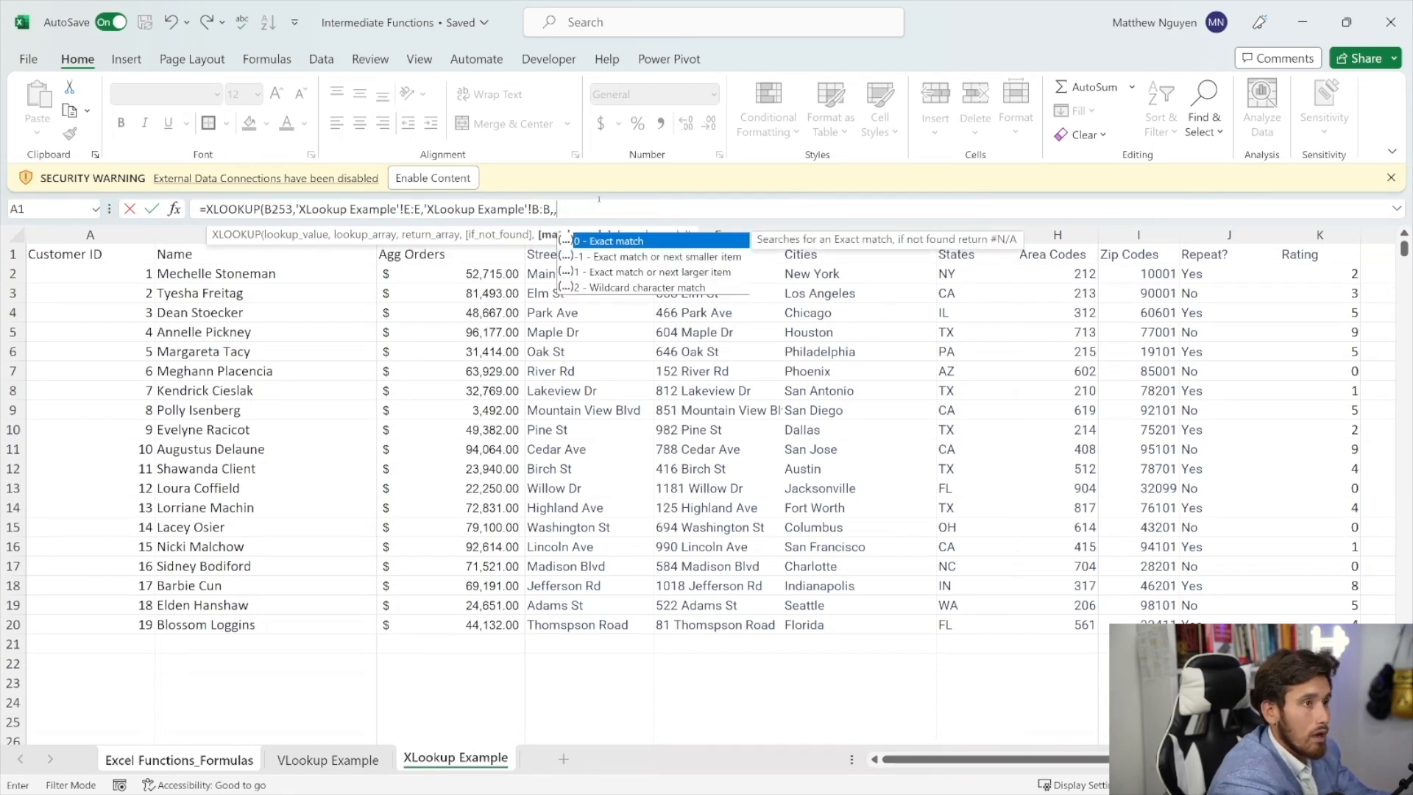
pyautogui.write('0')
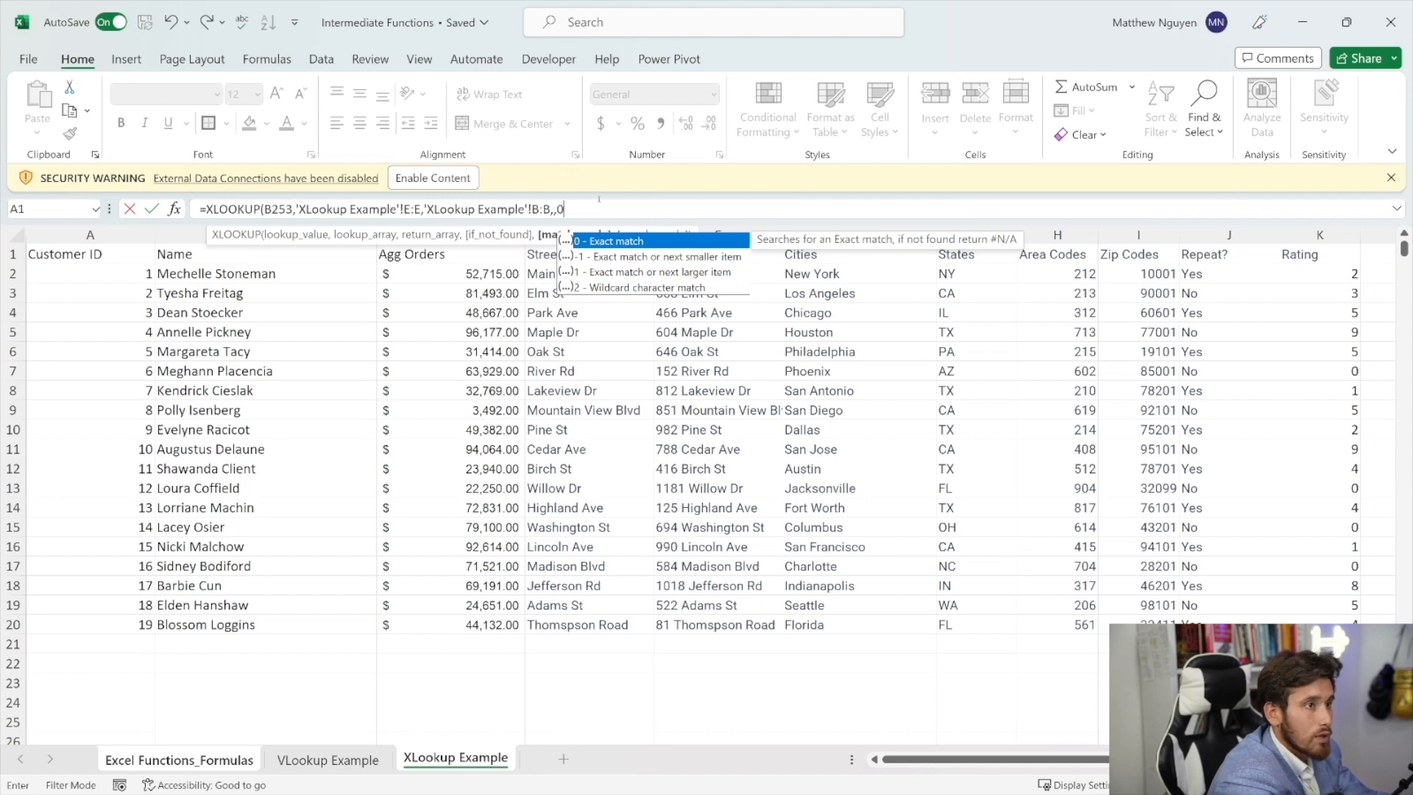
pyautogui.press('BackSpace')
pyautogui.press('BackSpace')
# - Finish the XLOOKUP with "NOT FOUND" as the if-not-found text and exact match mode 0
pyautogui.write('"')
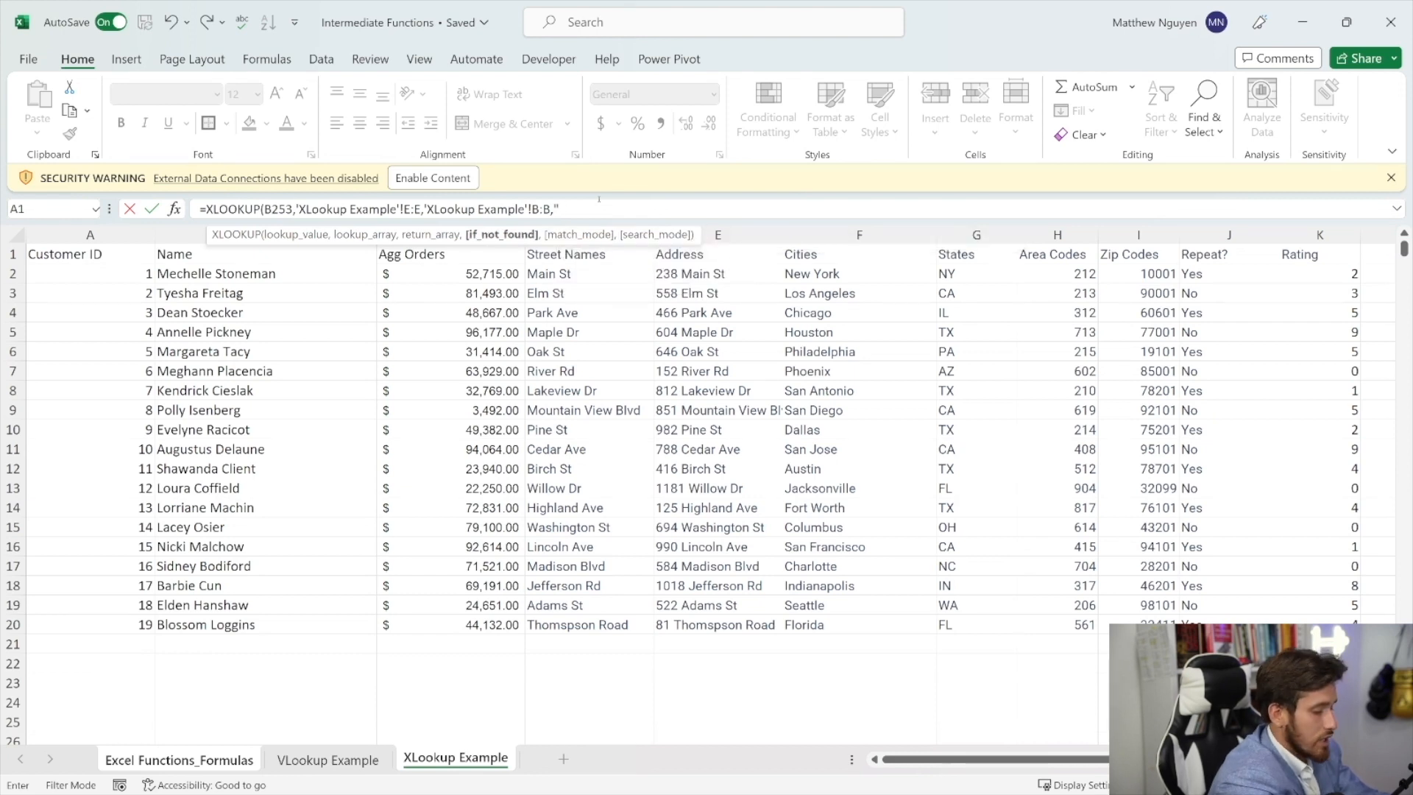
pyautogui.write('NOT FOUND",')
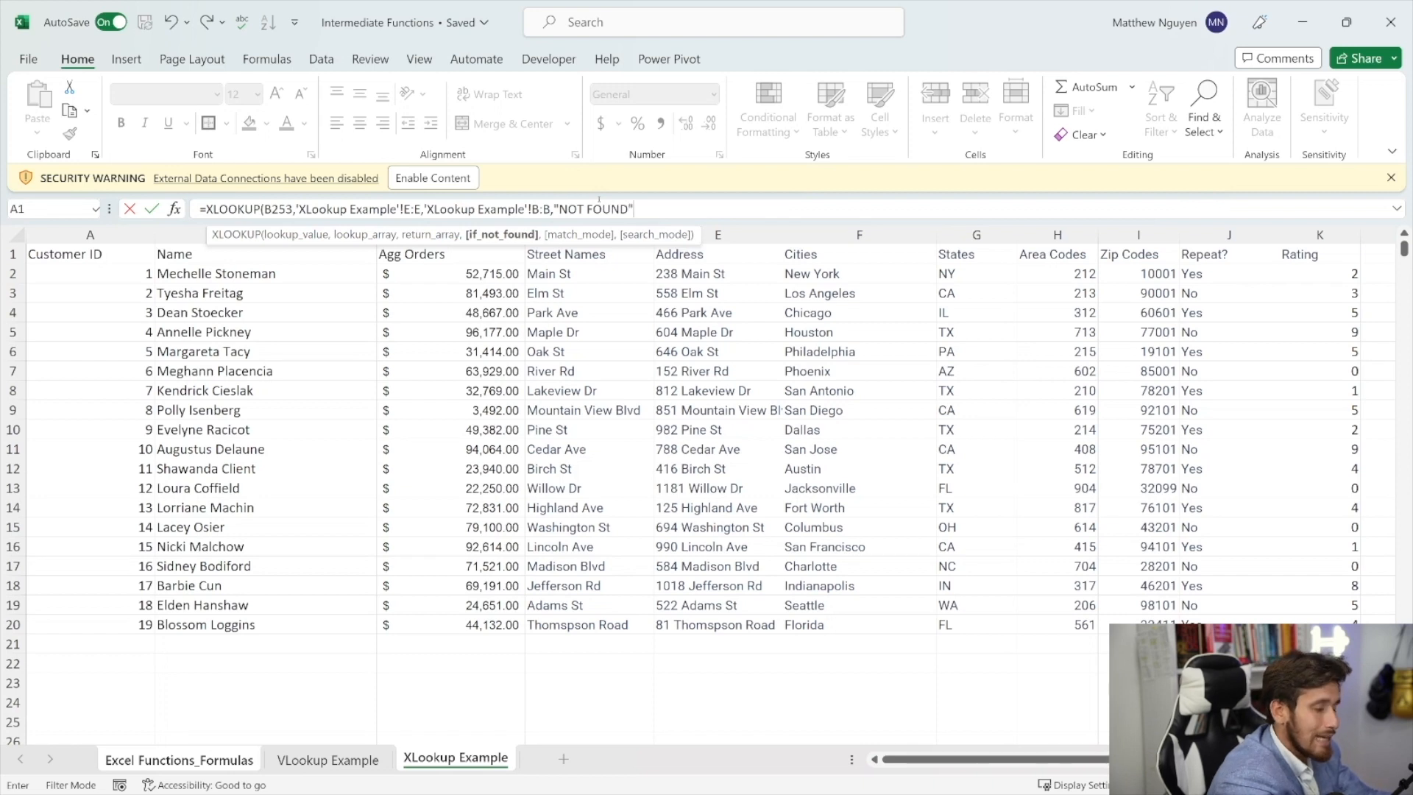
pyautogui.write('0)')
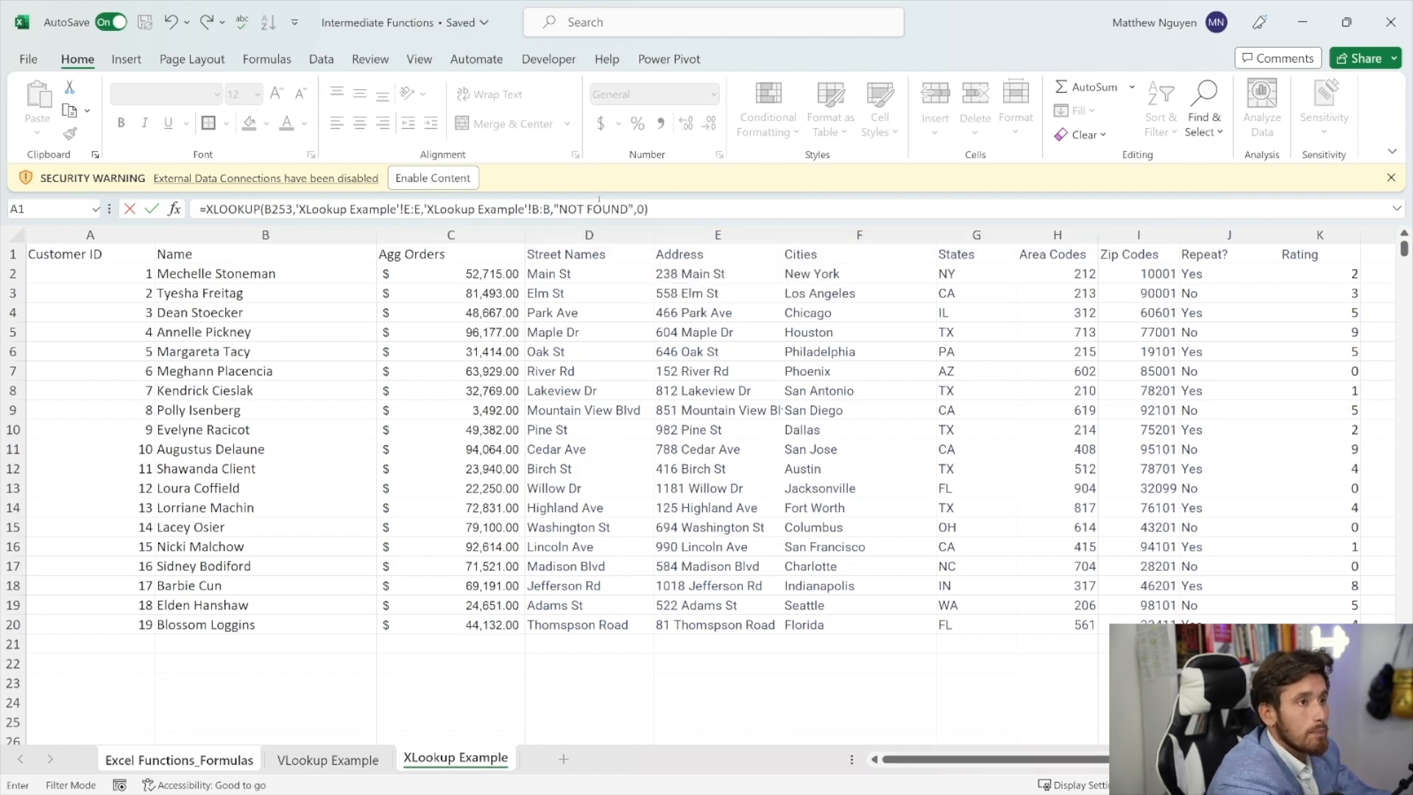
pyautogui.press('Return')
pyautogui.press('Up')
# - Test the XLOOKUP by spelling out "Street" instead of "St" in B253's address, and undo that change
pyautogui.click(602, 624)
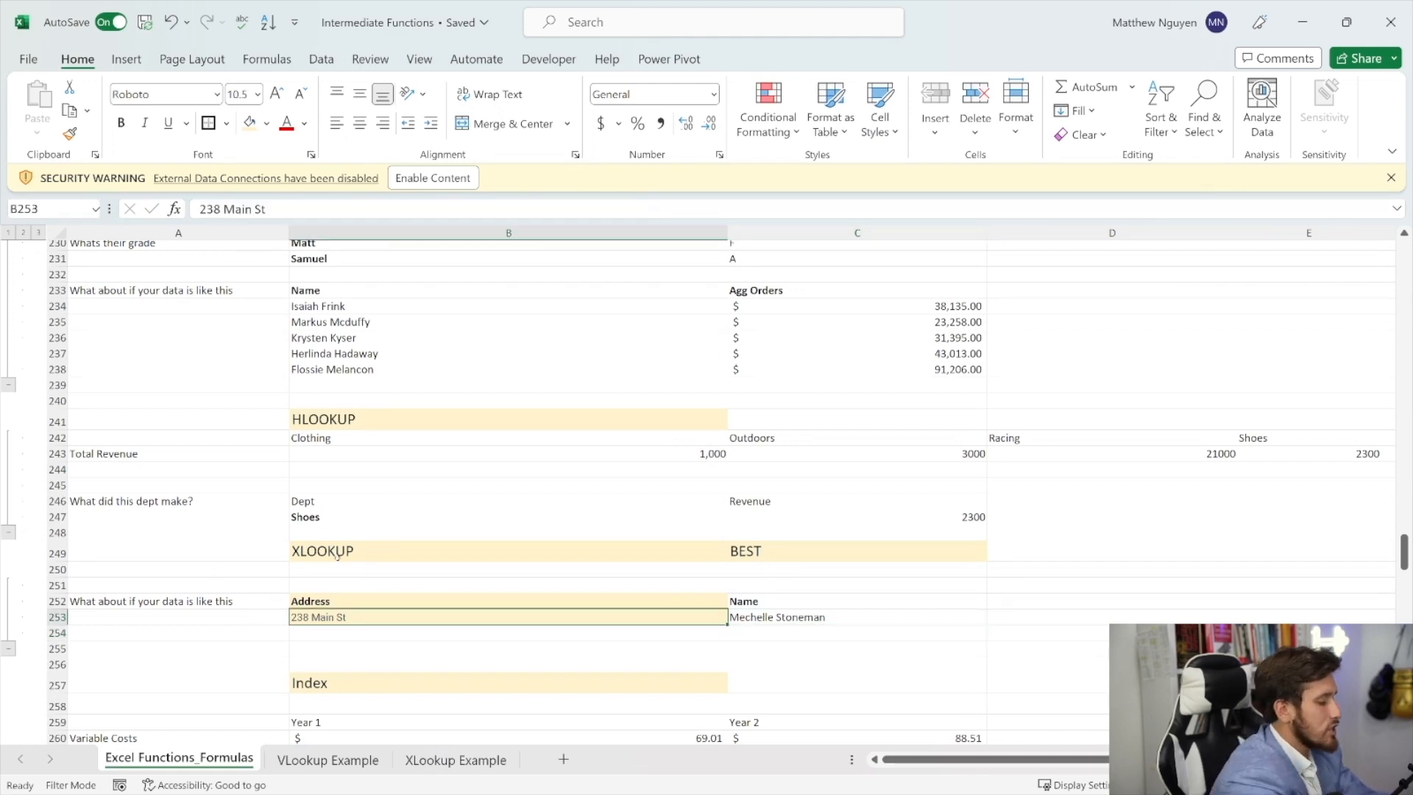
pyautogui.write('238')
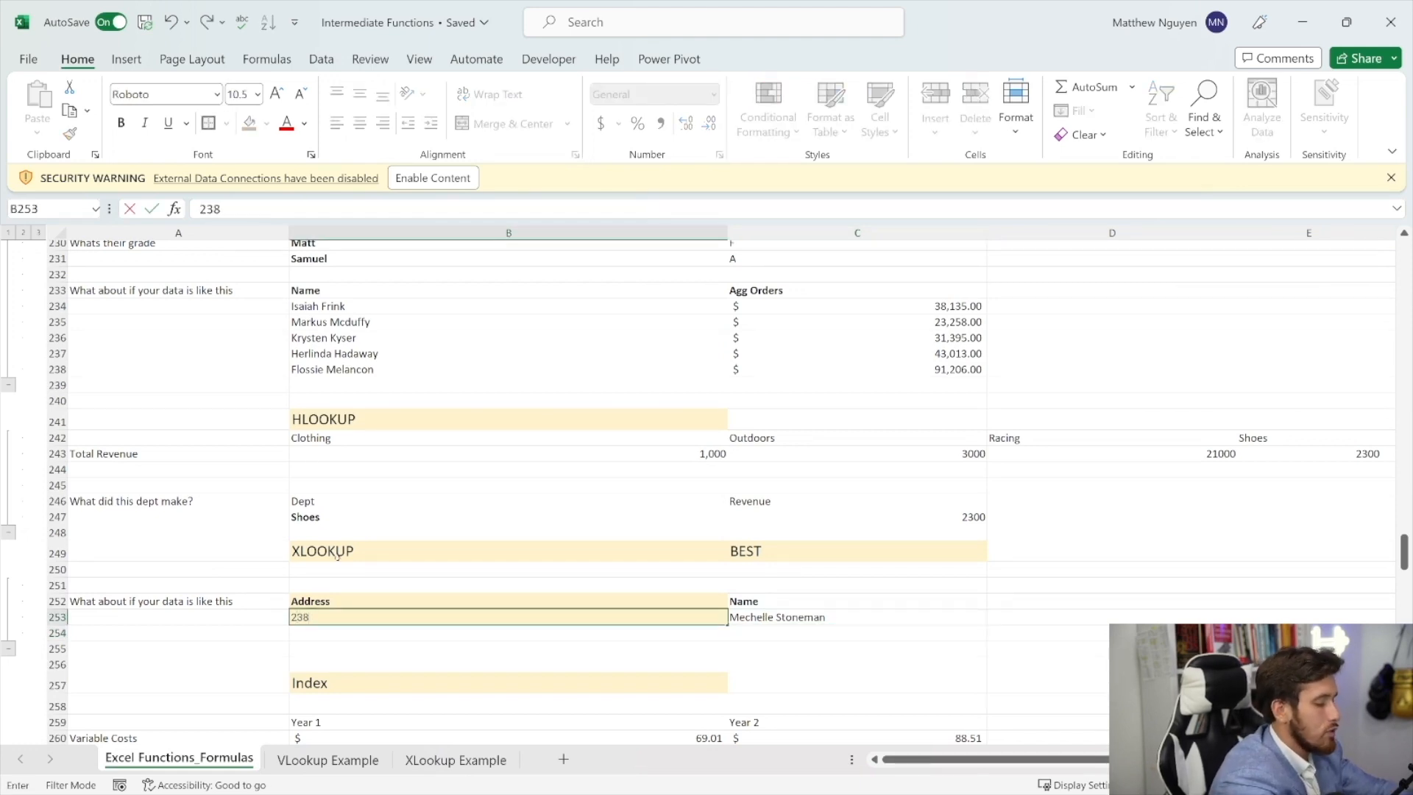
pyautogui.write(' Main')
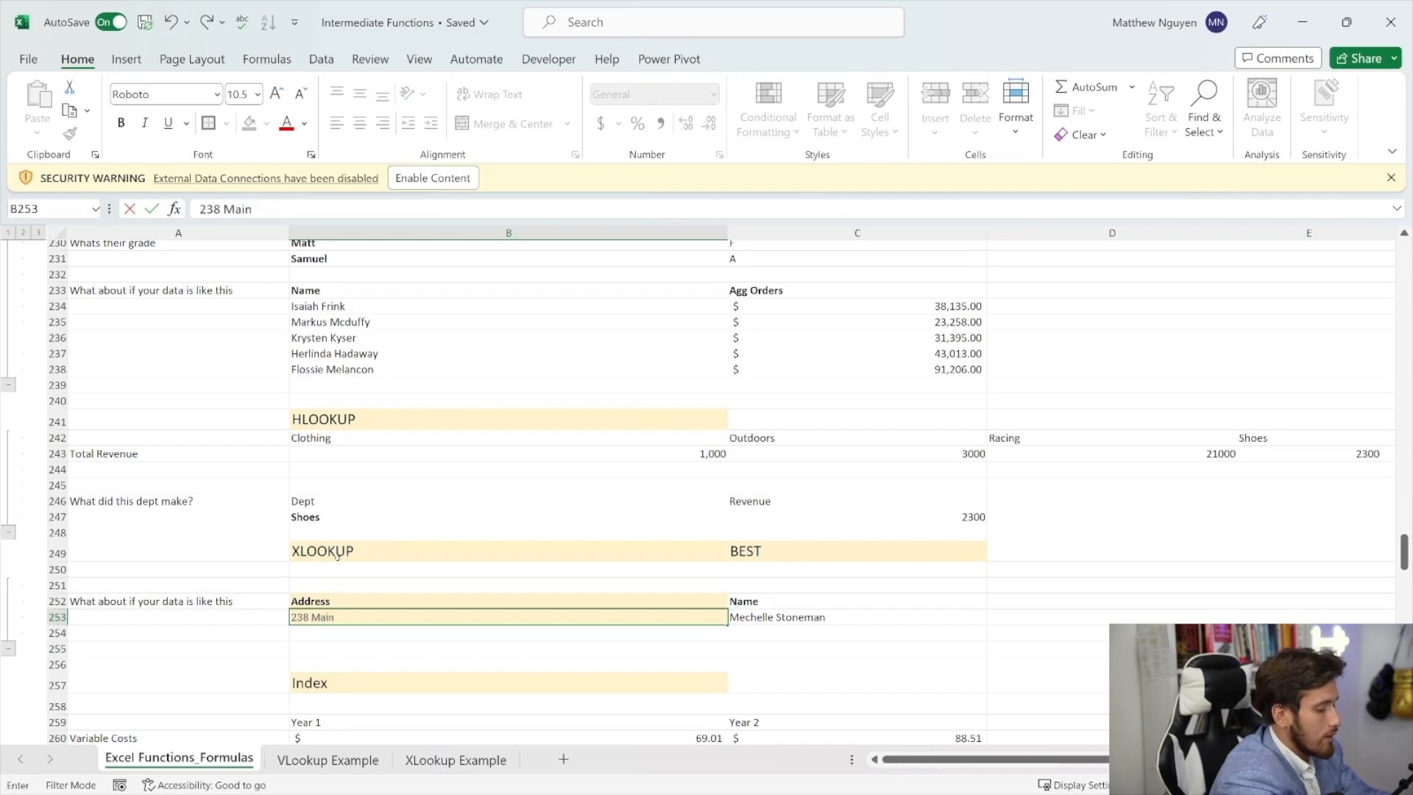
pyautogui.write(' Street')
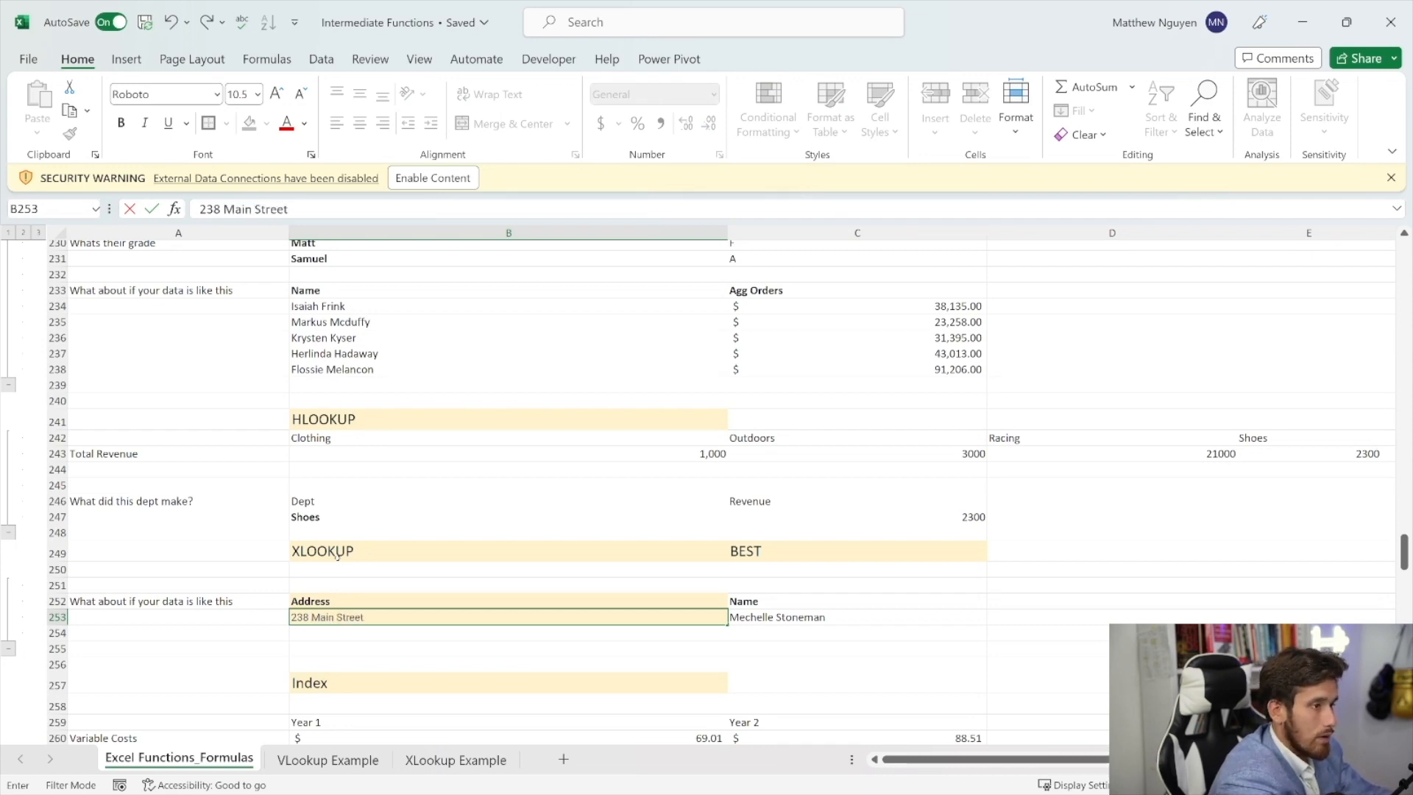
pyautogui.press('Return')
pyautogui.click(785, 617)
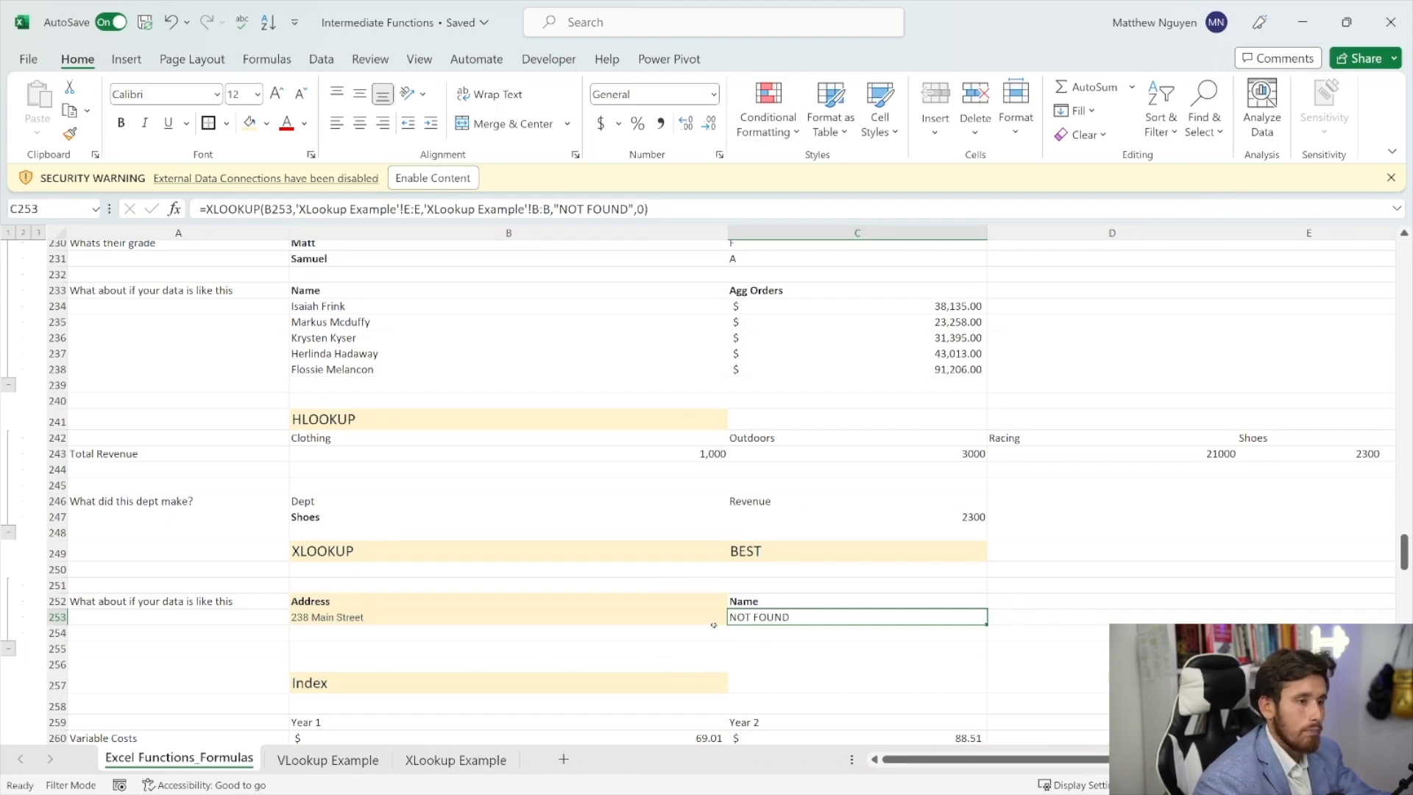
pyautogui.hotkey('ctrl', 'z')
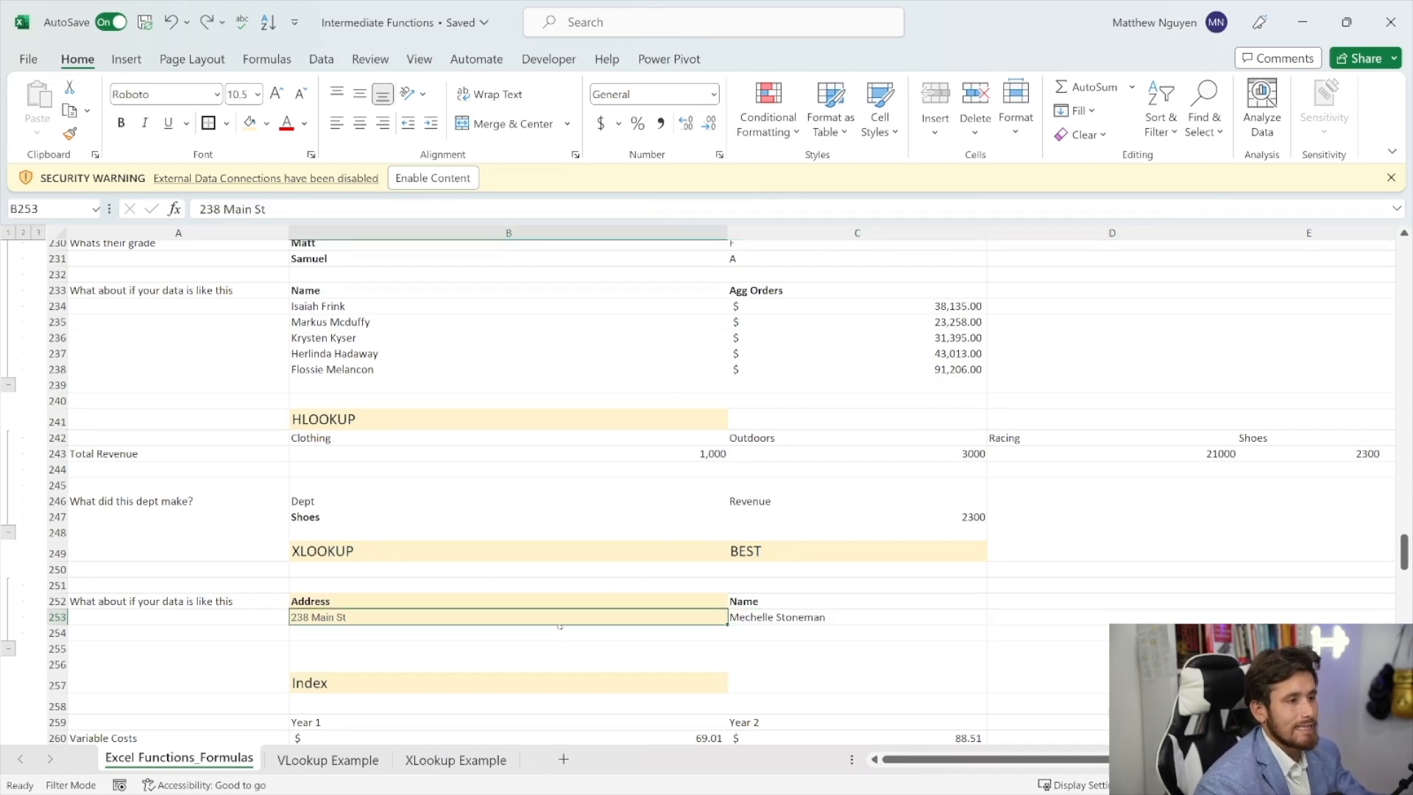
# - Bold the Year 1 and Year 2 headers in row 259 of the Index example
pyautogui.scroll(-1, 562, 634)
pyautogui.scroll(-5, 694, 423)
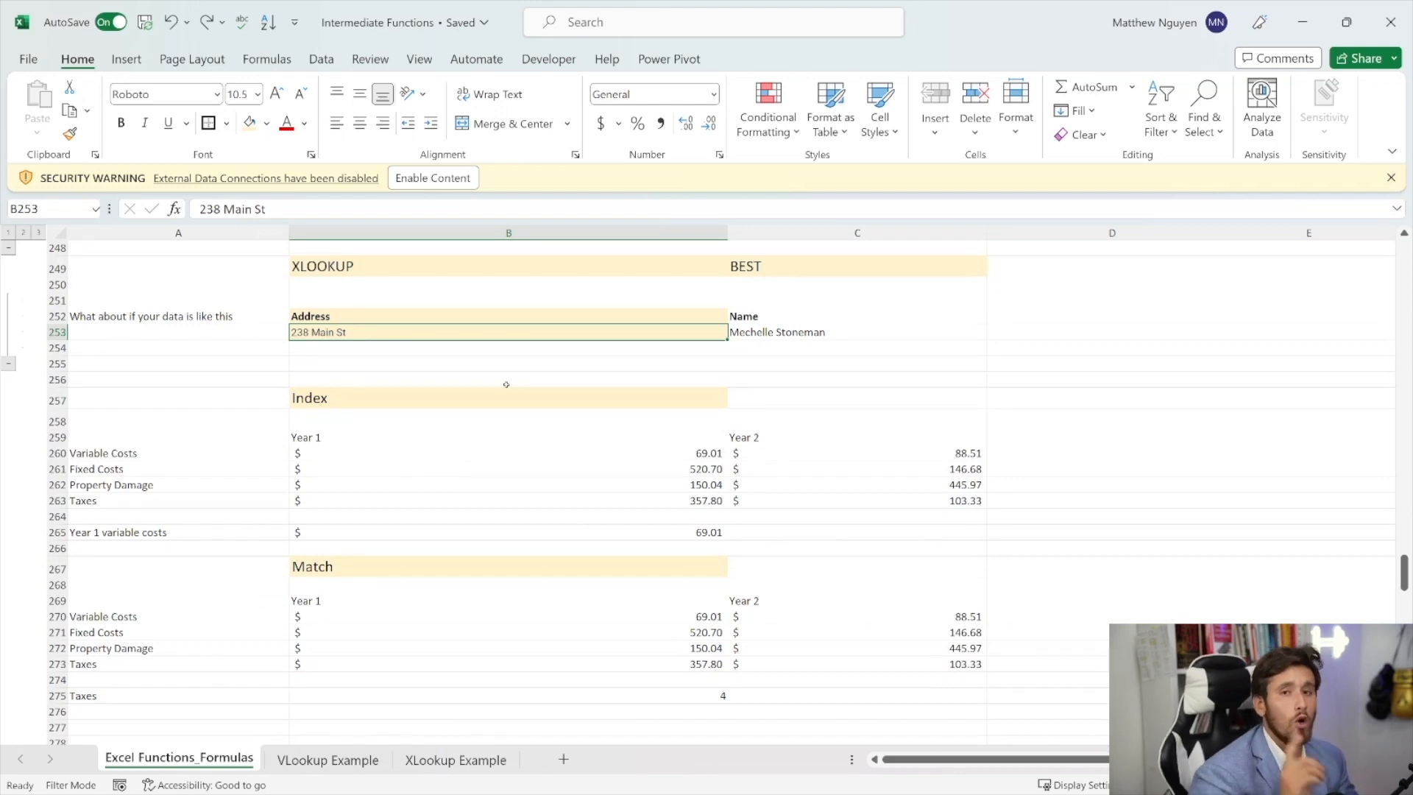
pyautogui.moveTo(96, 453); pyautogui.dragTo(956, 437)
pyautogui.hotkey('ctrl', 'b')
# - Bold the Index example's cost labels from Variable Costs to Taxes in A260:A263
pyautogui.moveTo(253, 453); pyautogui.dragTo(252, 502)
pyautogui.hotkey('ctrl', 'b')
pyautogui.click(228, 470)
pyautogui.click(221, 489)
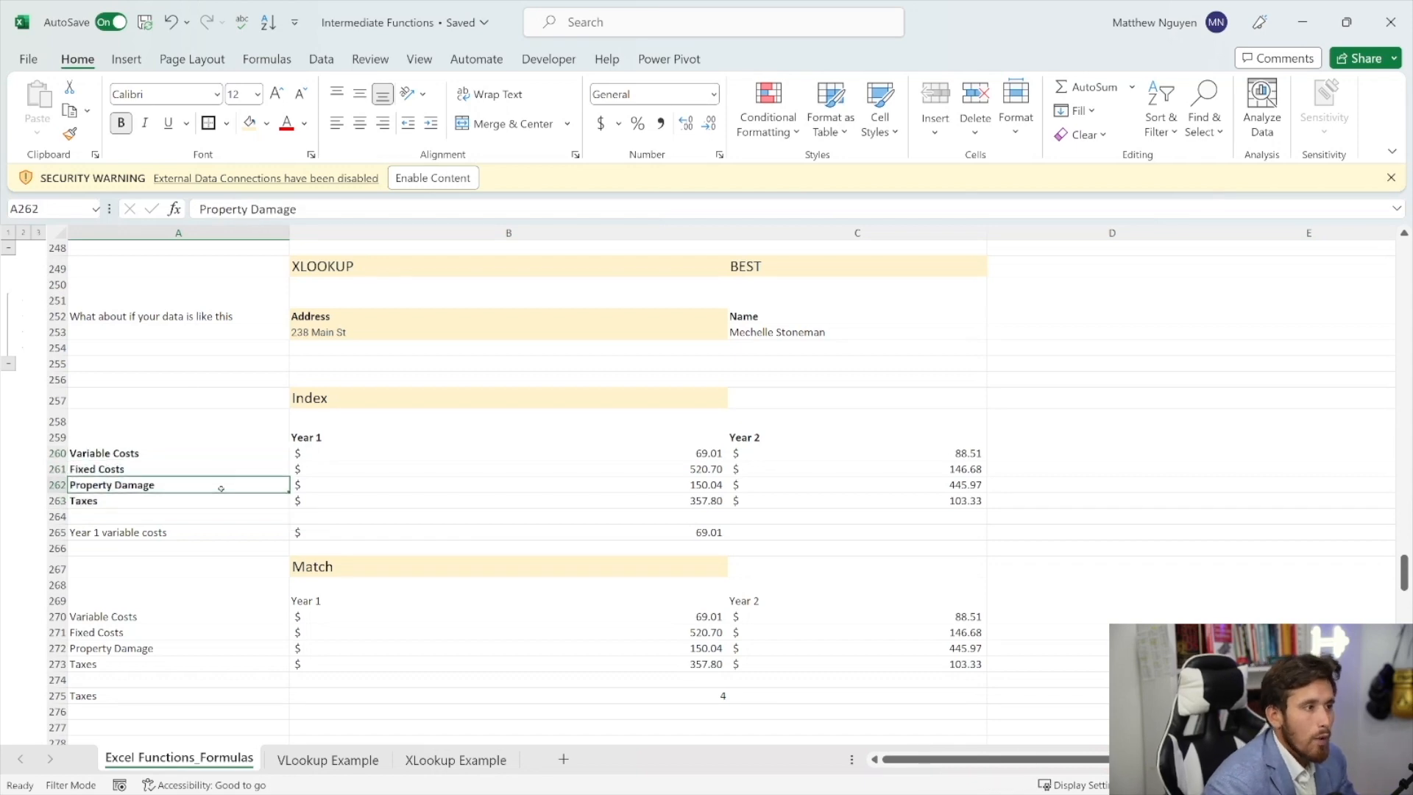
# - Clear the Year 1 variable costs result in B265 and begin an INDEX formula over the cost table A259:C263
pyautogui.click(221, 501)
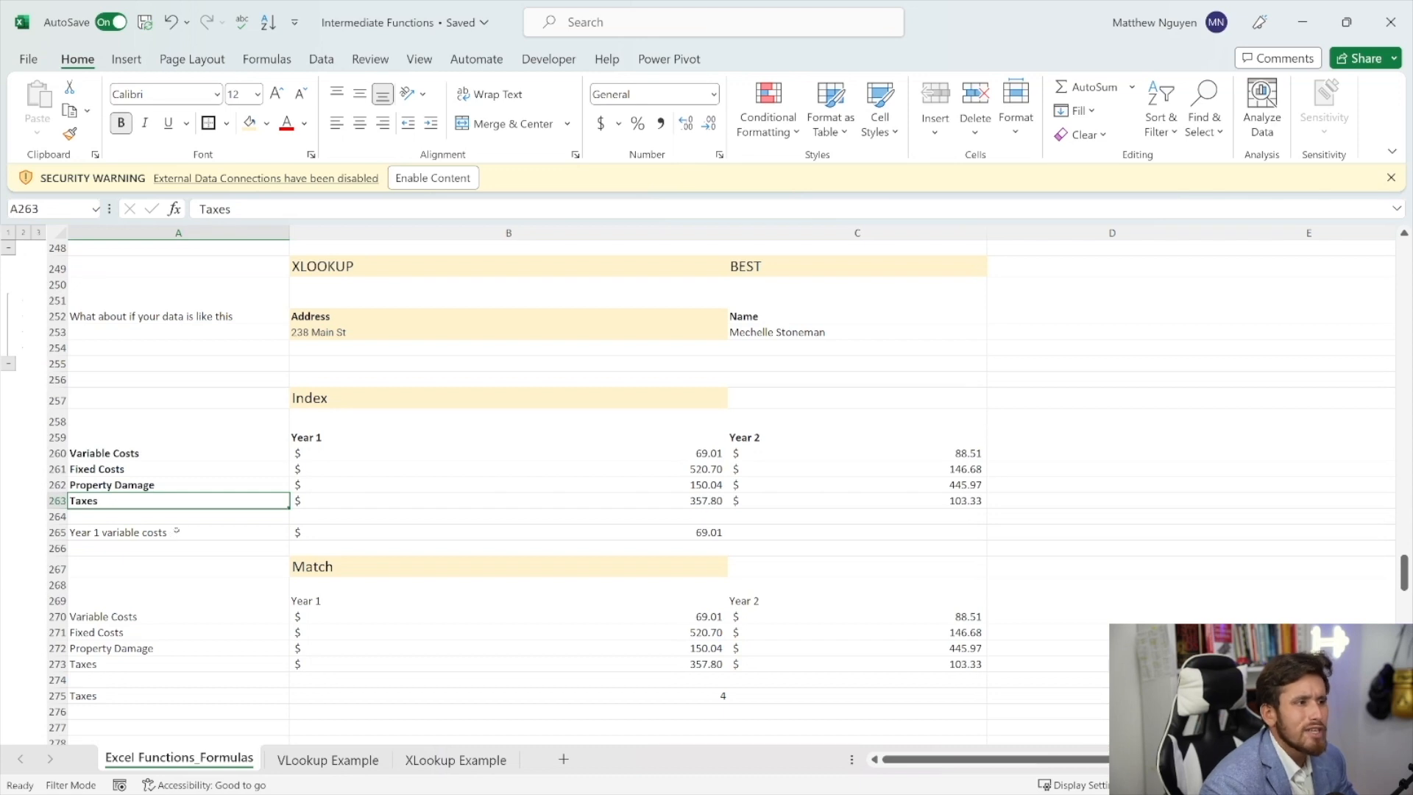
pyautogui.click(317, 452)
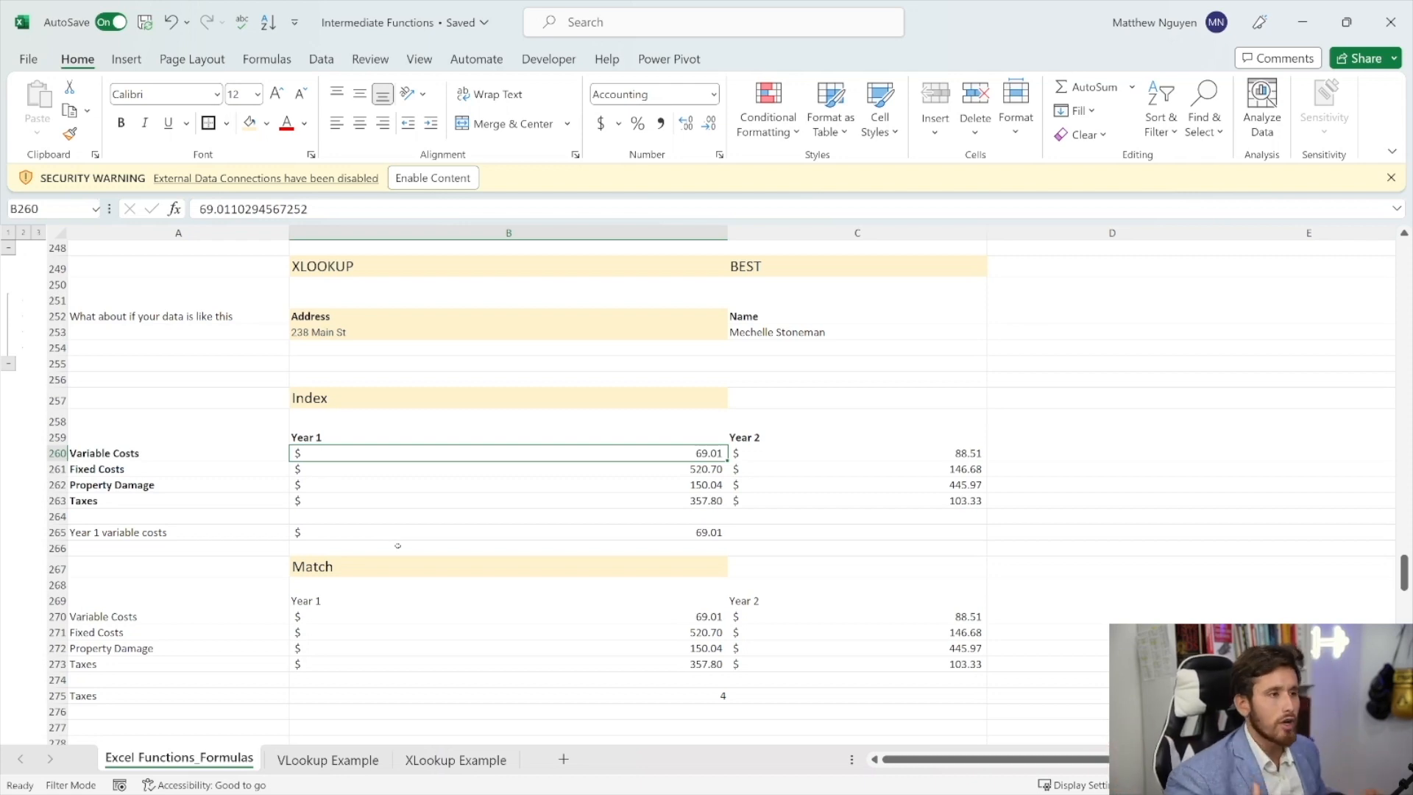
pyautogui.click(366, 534)
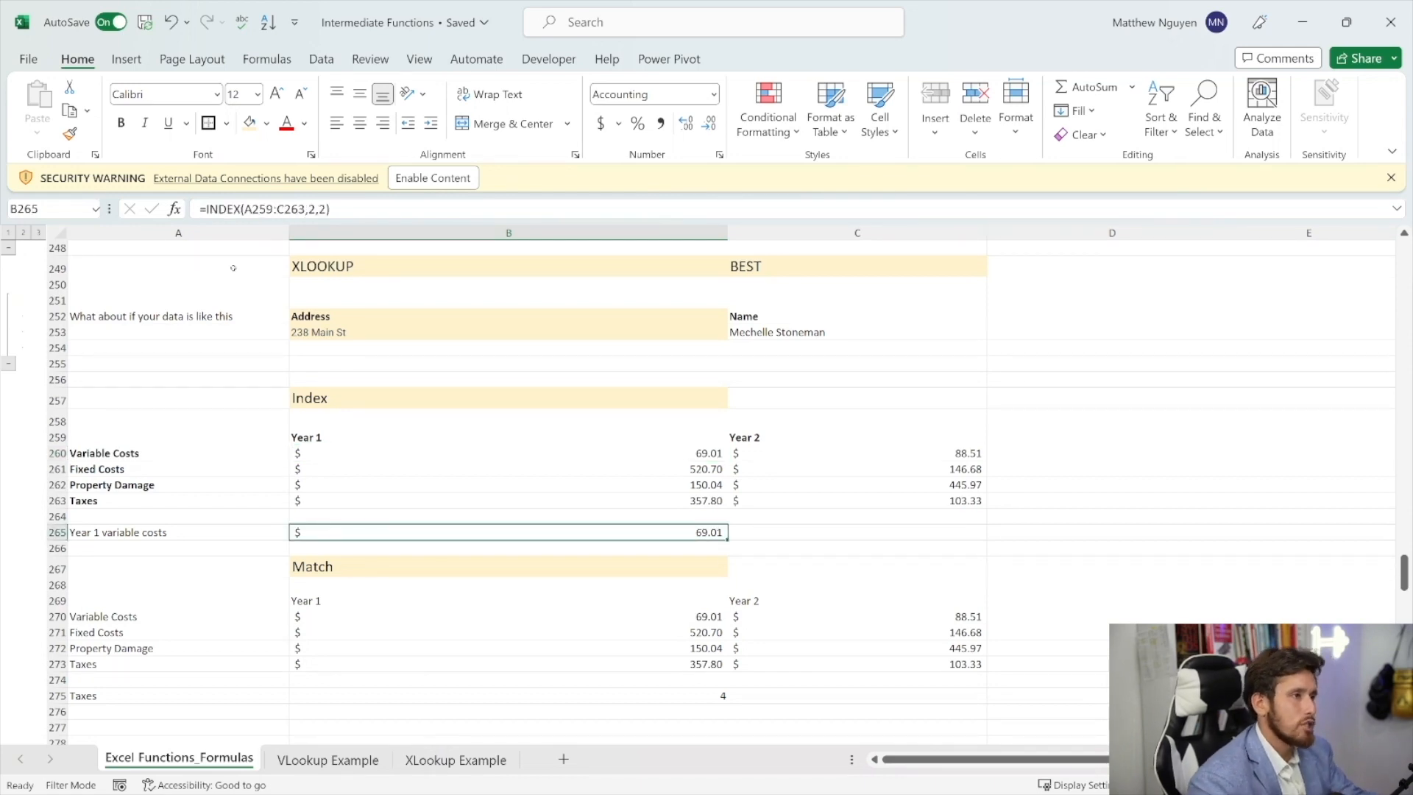
pyautogui.press('BackSpace')
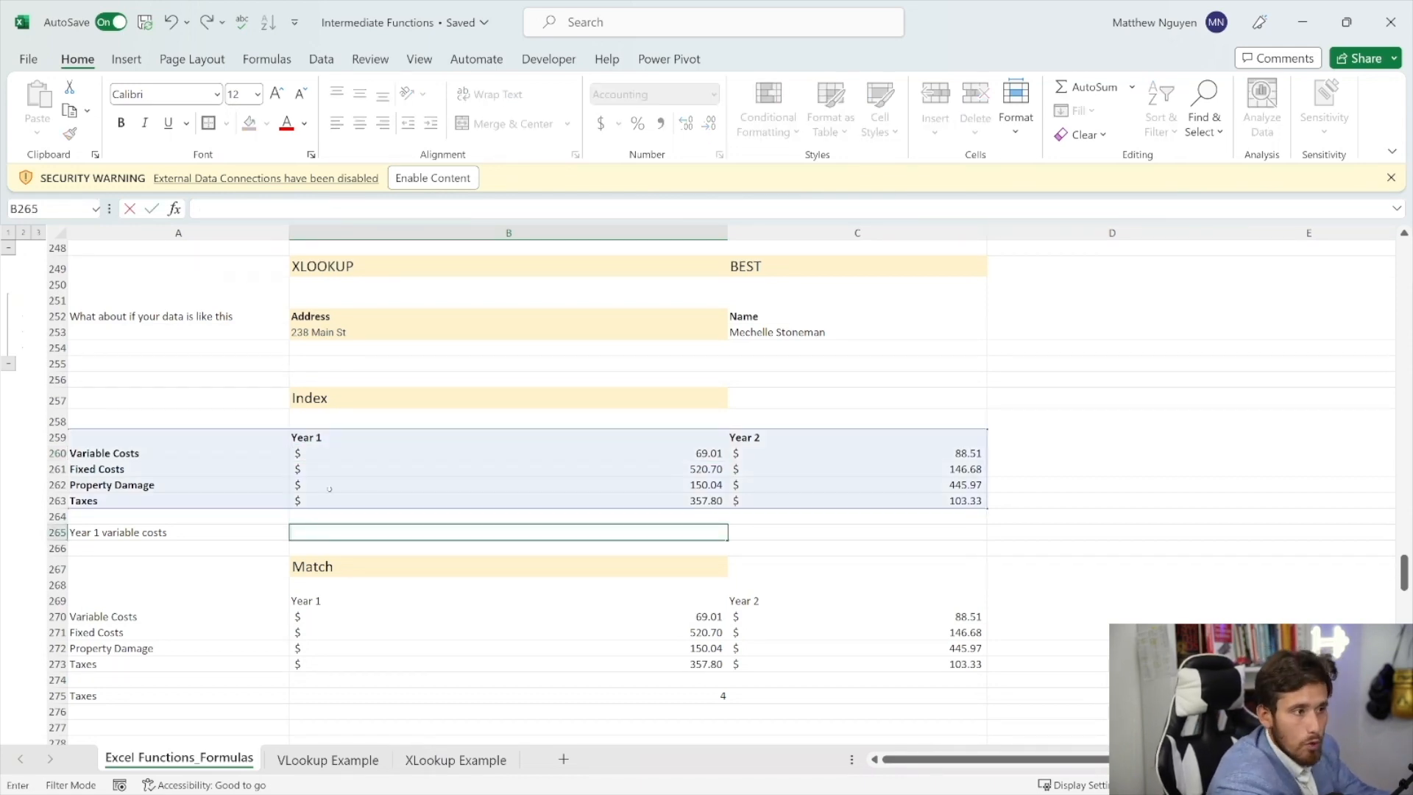
pyautogui.write('=IN')
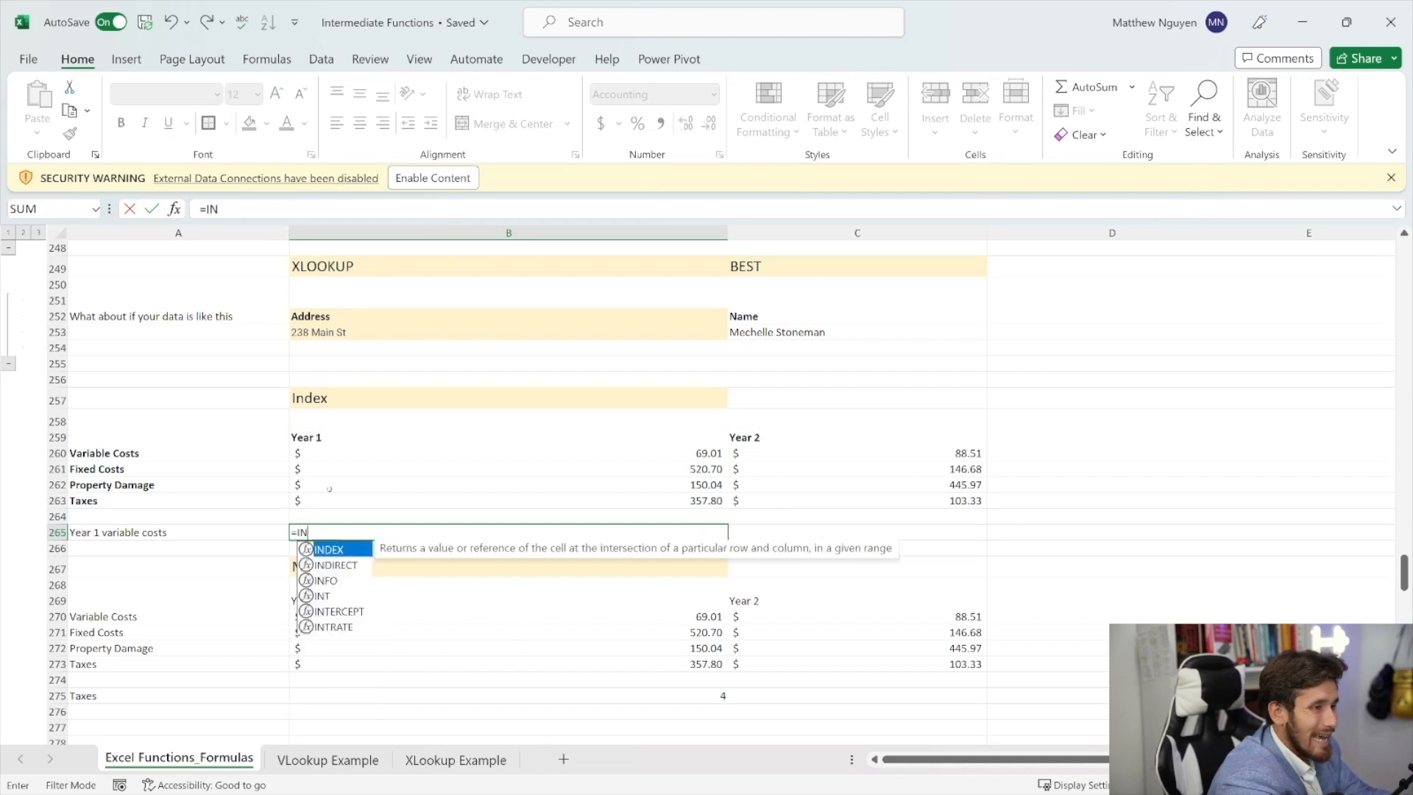
pyautogui.write('DEX(')
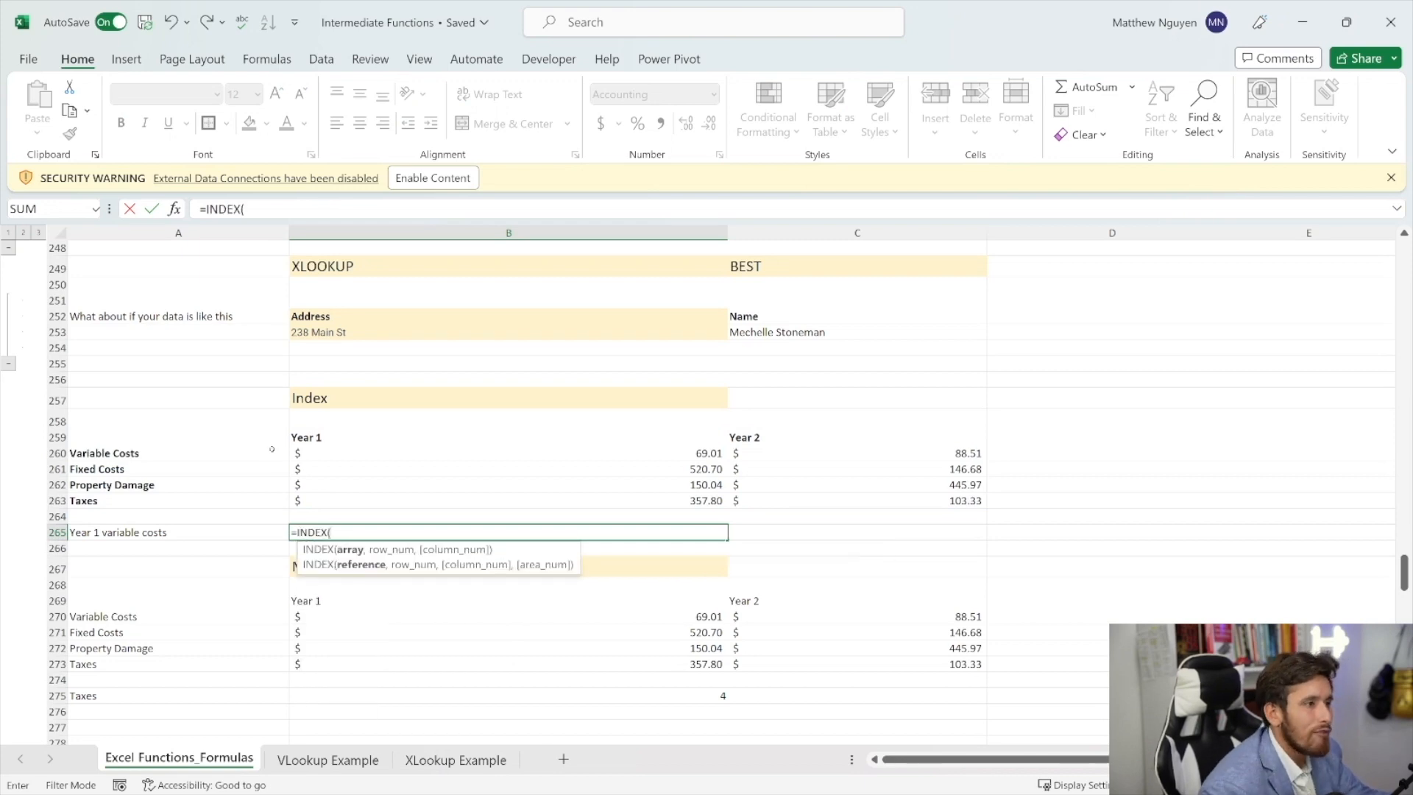
pyautogui.moveTo(268, 437); pyautogui.dragTo(897, 491)
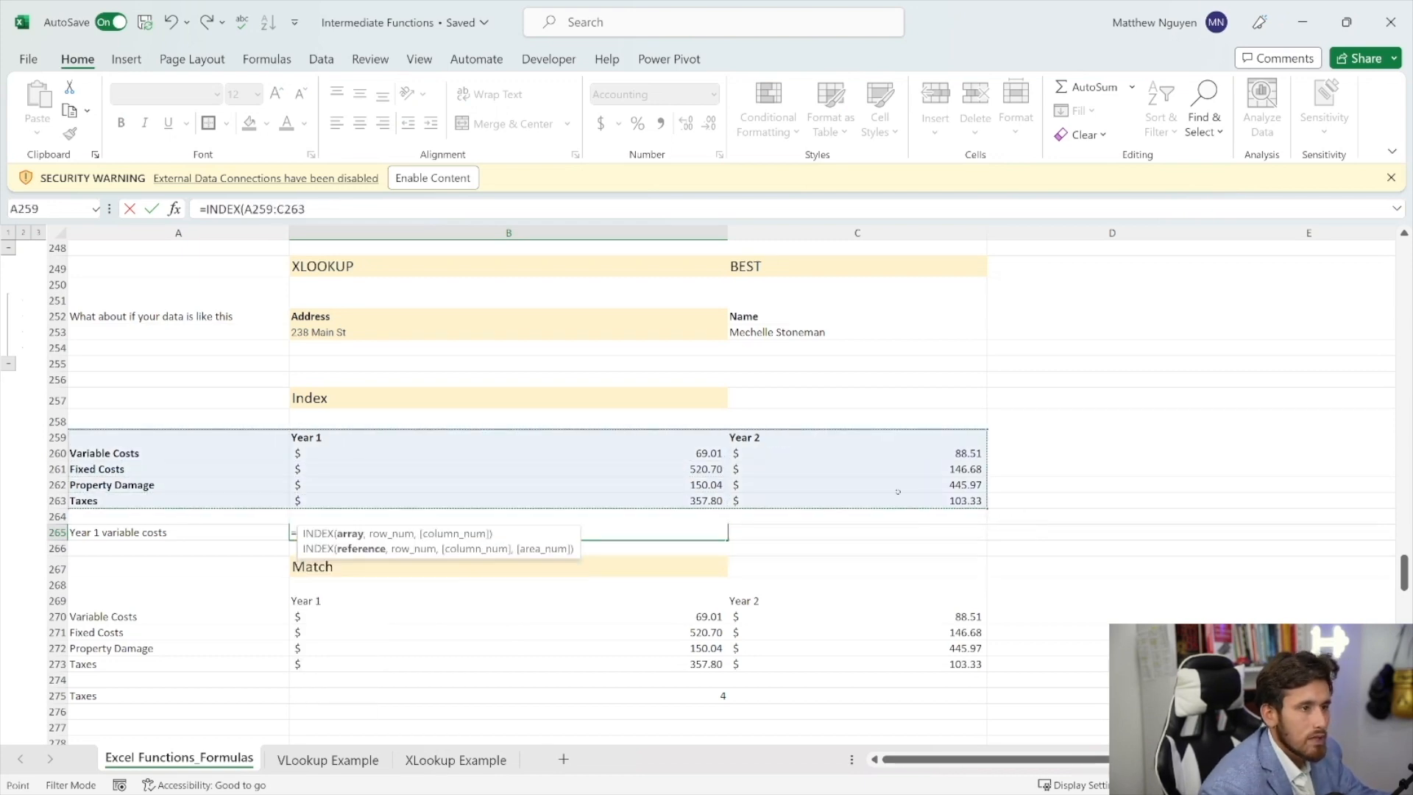
# - Complete B265's INDEX formula with row number 2 and column number 2
pyautogui.write(',')
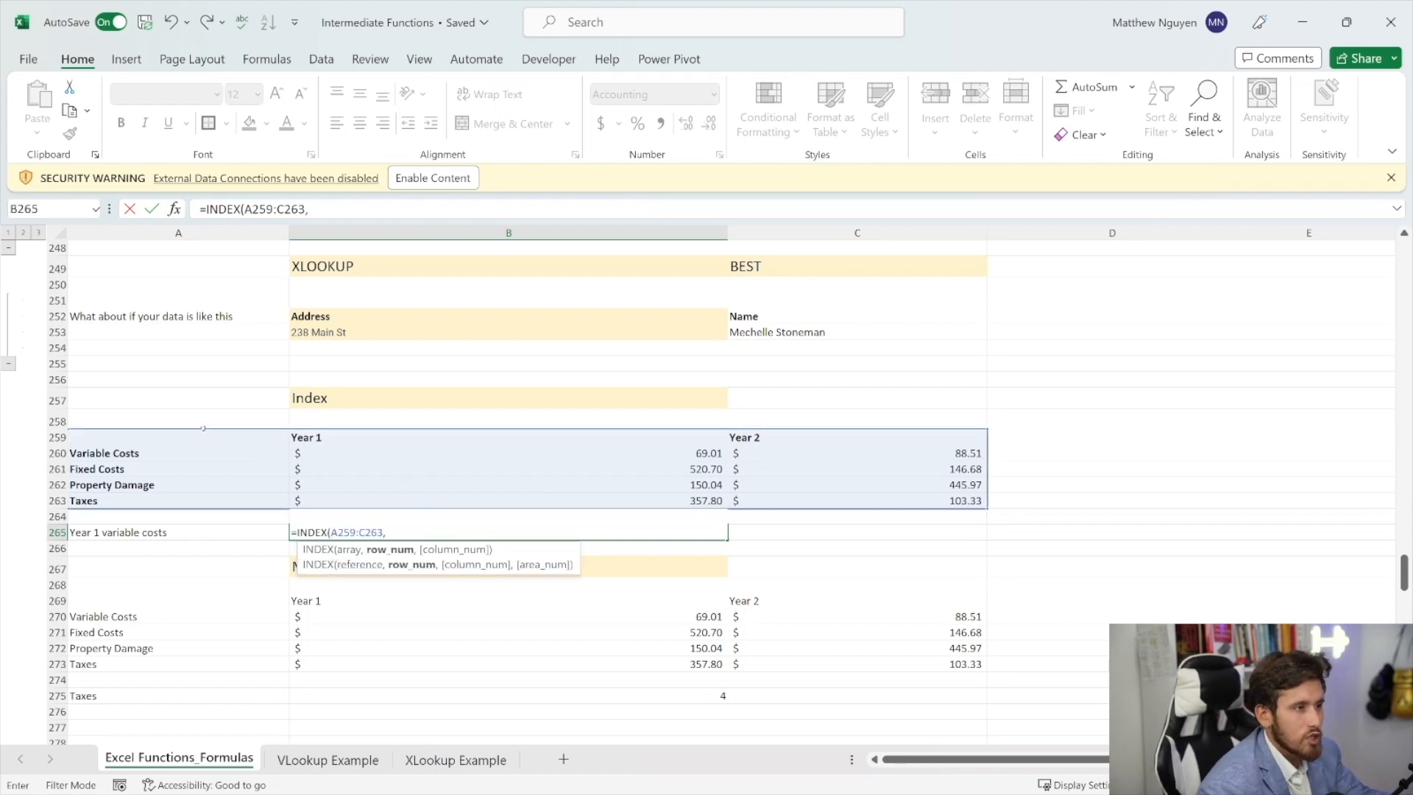
pyautogui.write('2,')
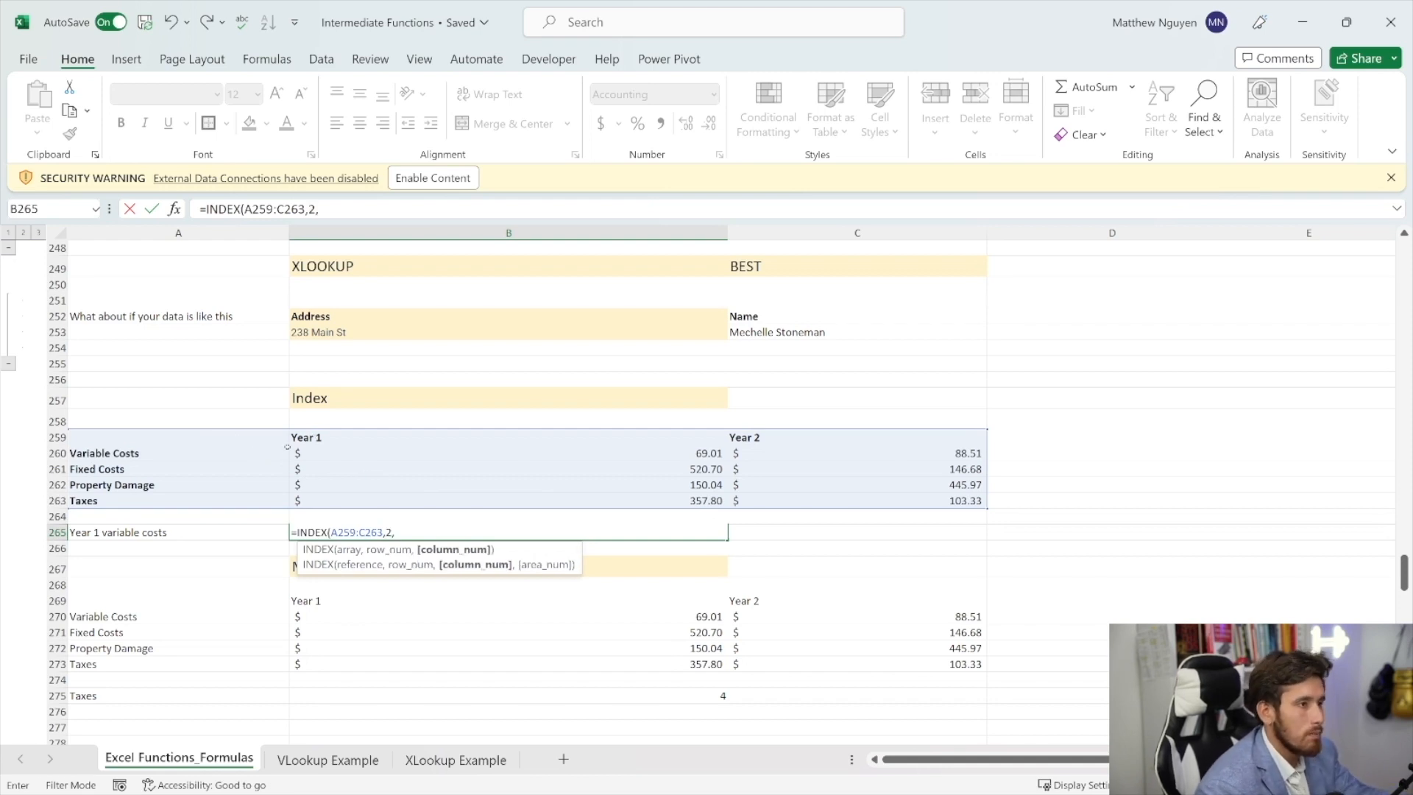
pyautogui.write('2')
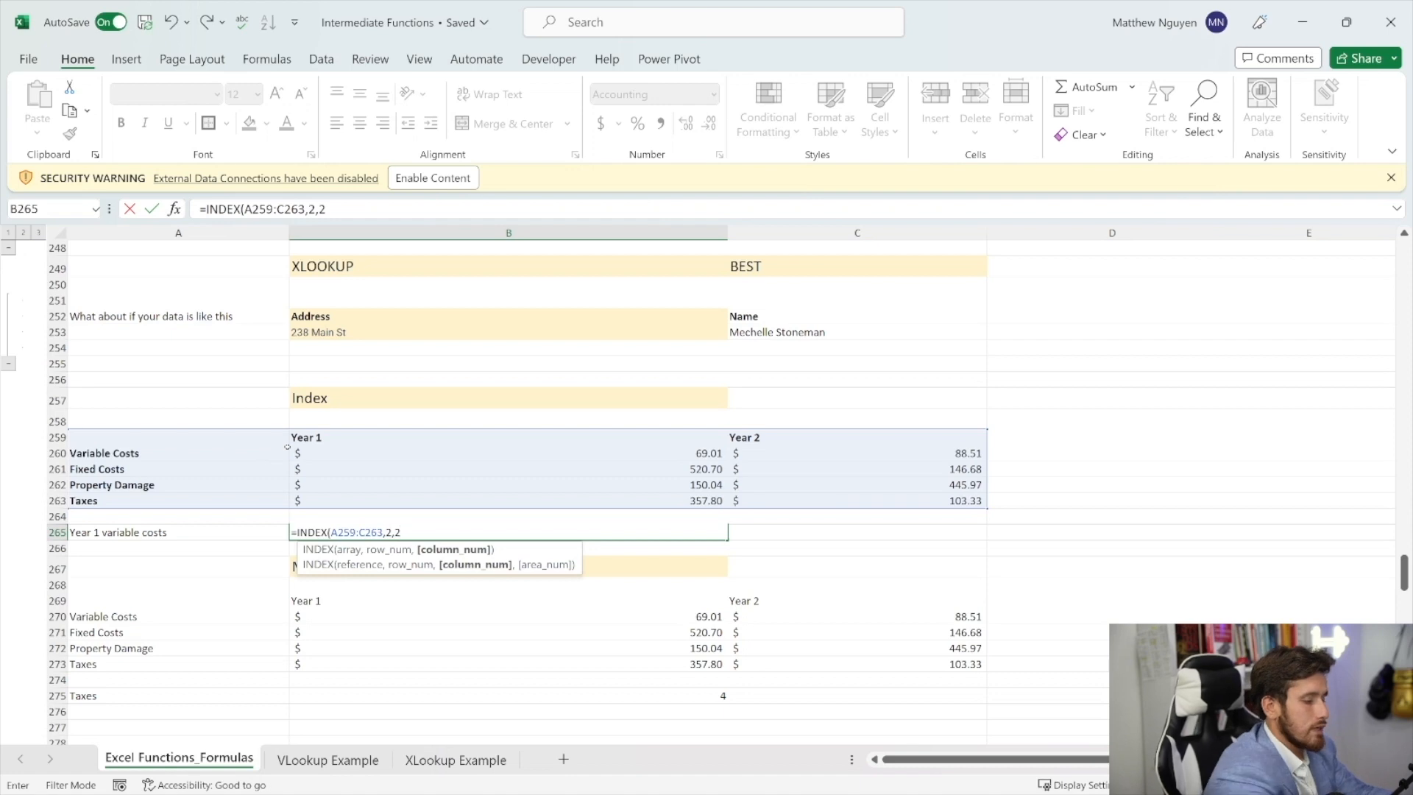
pyautogui.write(')')
pyautogui.press('Return')
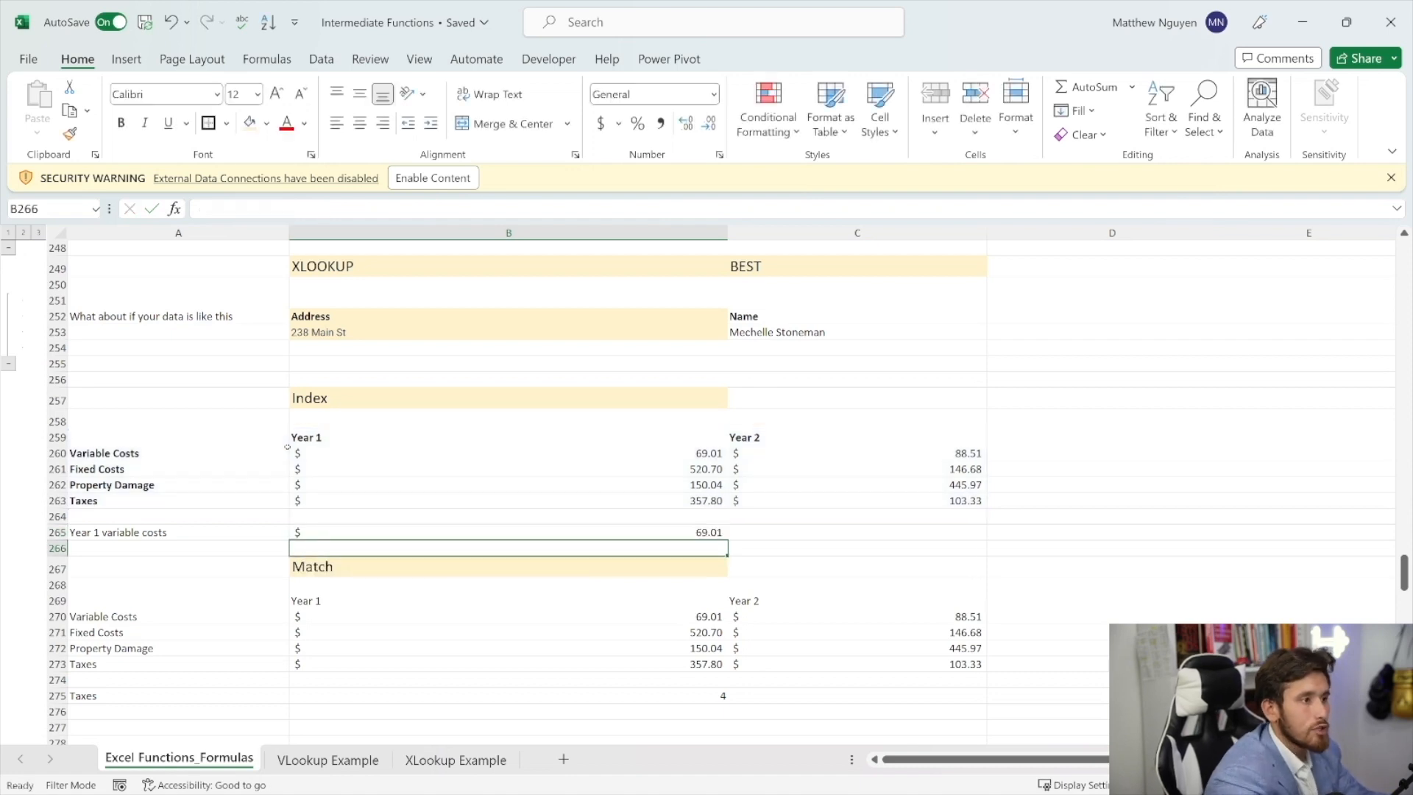
pyautogui.click(412, 533)
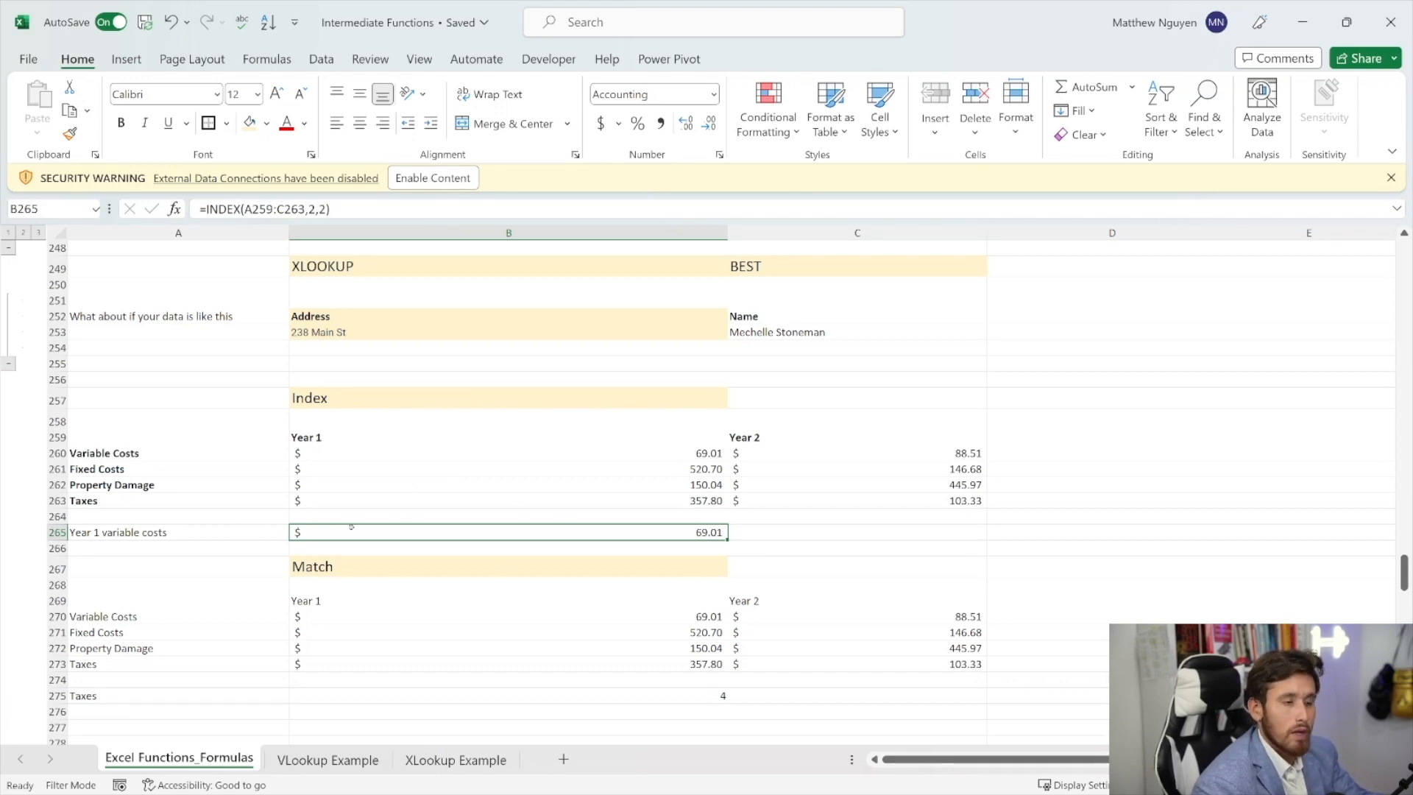
# - Clear the existing MATCH formula from B275 in the Match example
pyautogui.scroll(-2, 321, 546)
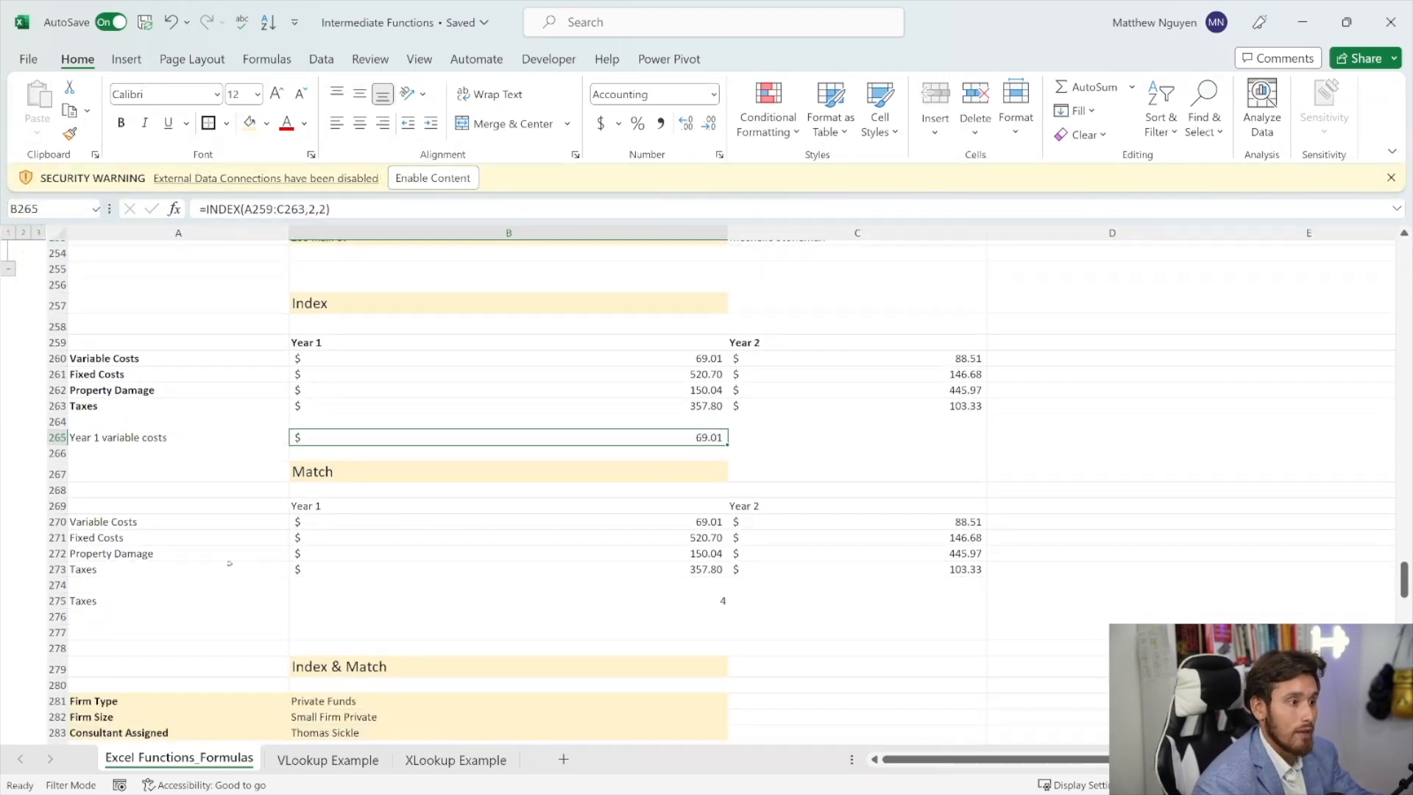
pyautogui.click(386, 602)
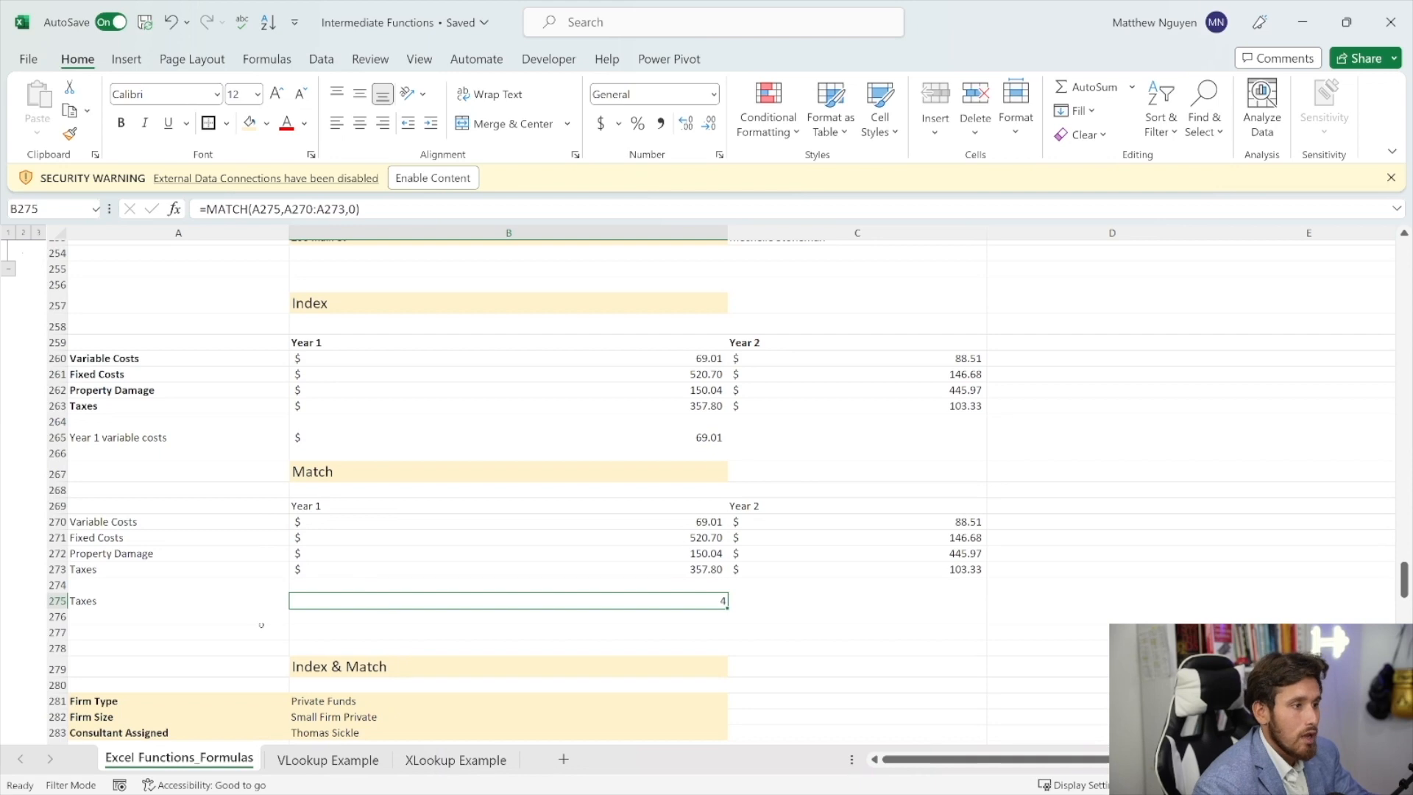
pyautogui.press('F2')
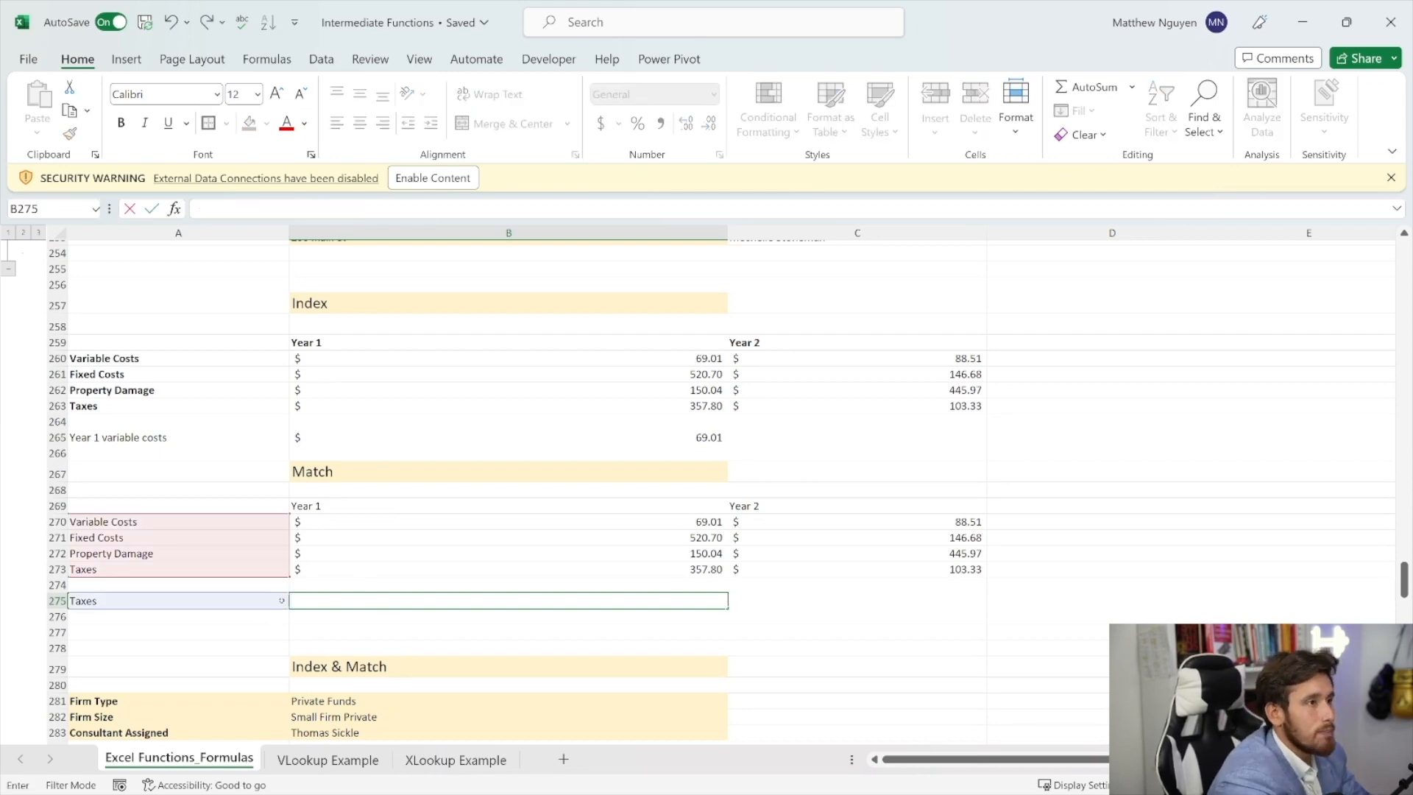
pyautogui.press('Escape')
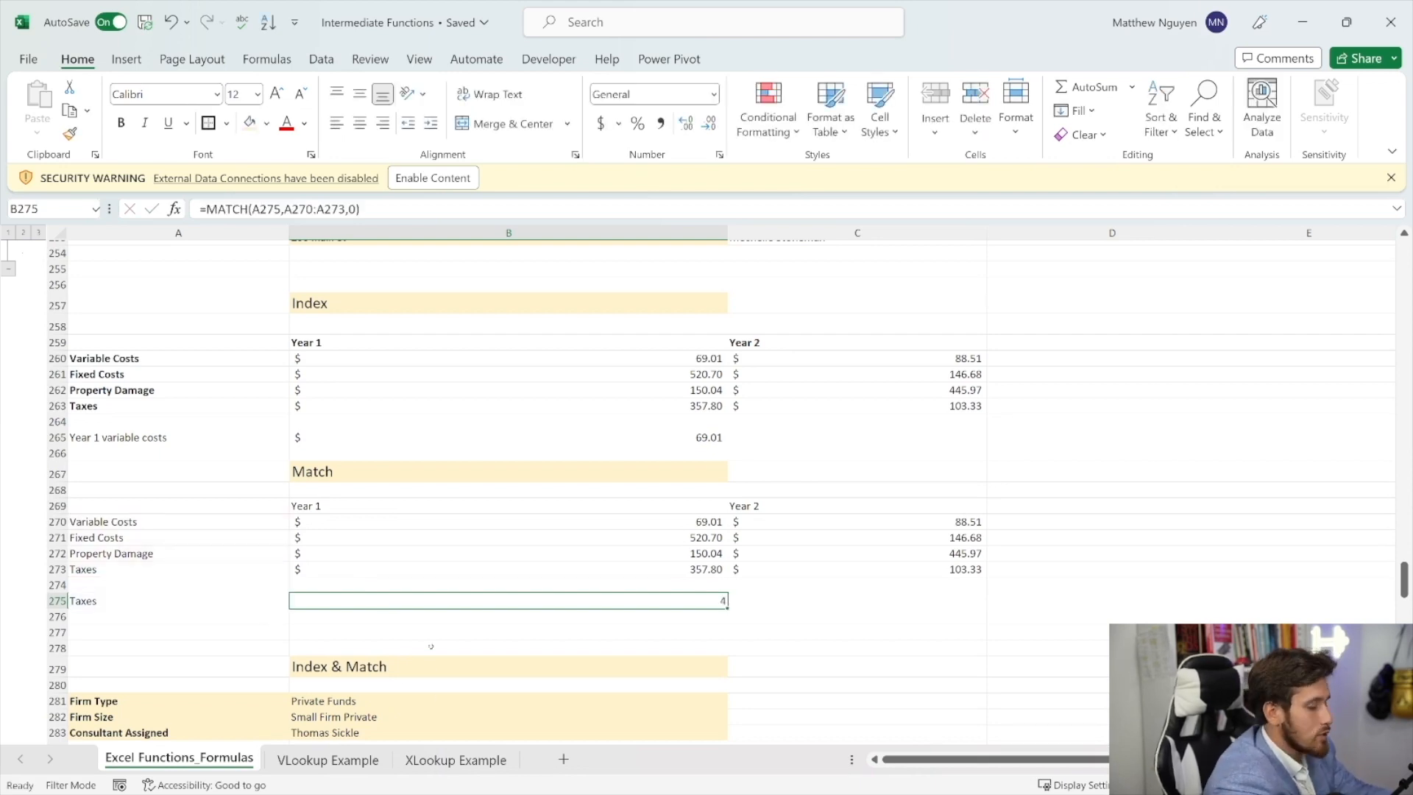
pyautogui.press('F2')
pyautogui.press('Return')
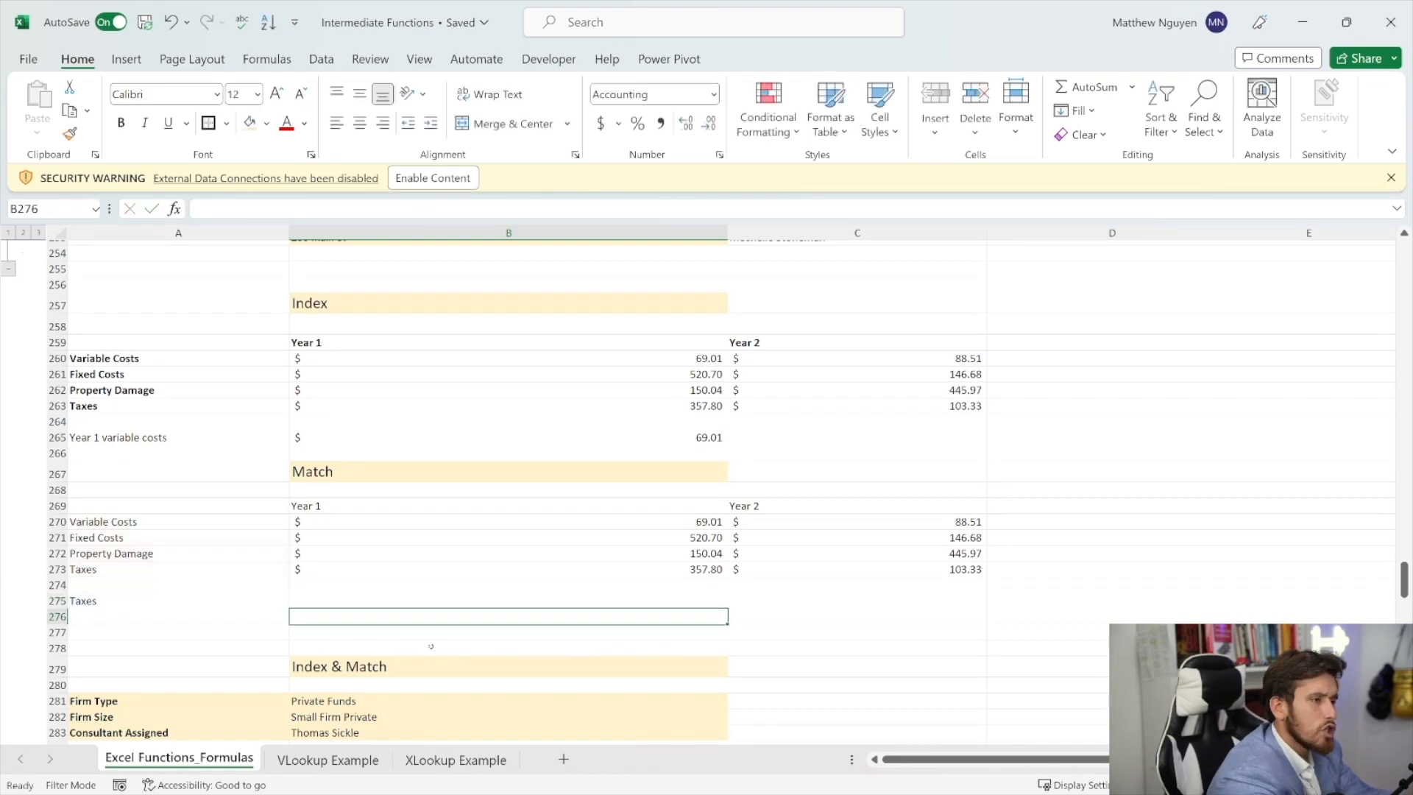
# - Begin a MATCH formula in B275 that looks up the Taxes label in A275 within the cost labels A270:A273
pyautogui.click(428, 594)
pyautogui.write('=')
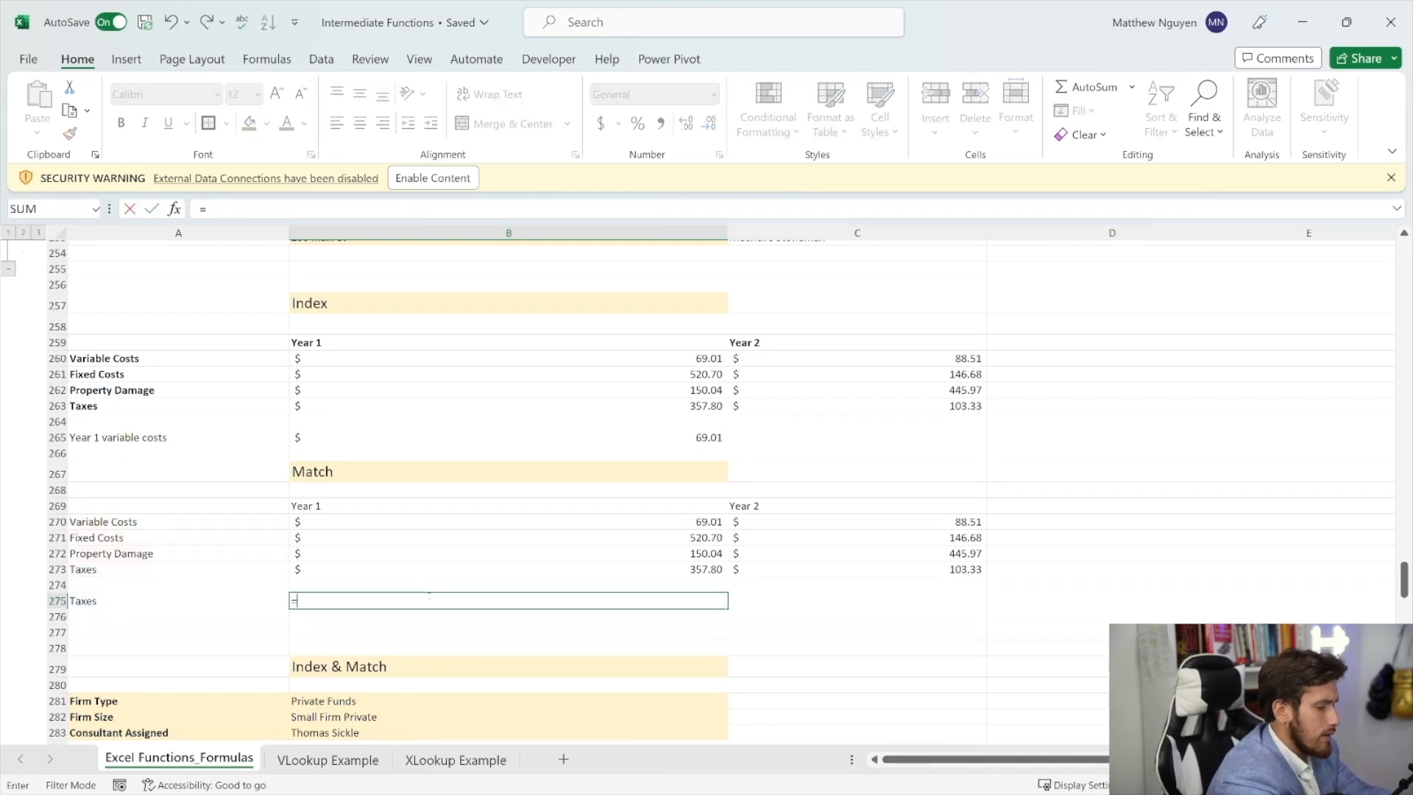
pyautogui.write('MATCH(')
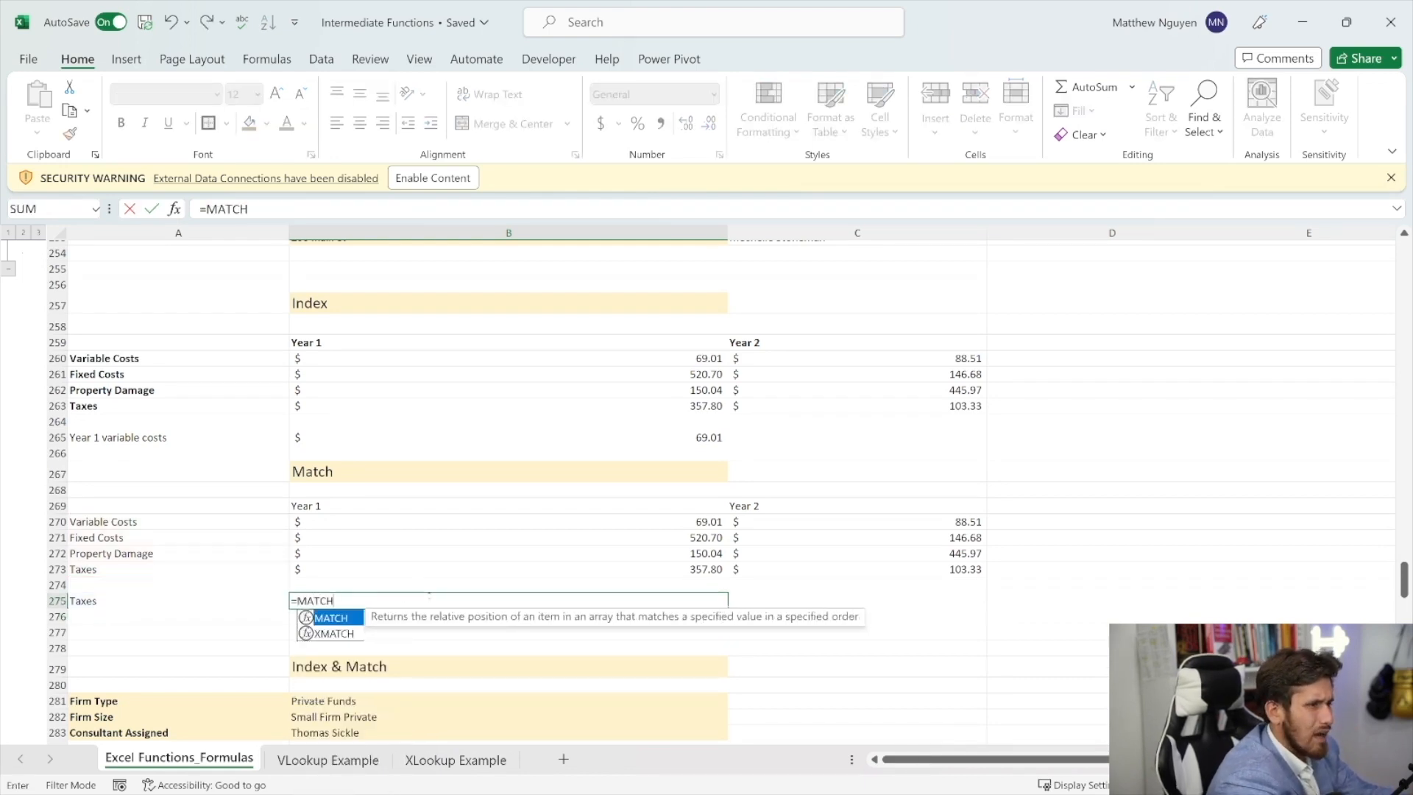
pyautogui.click(272, 599)
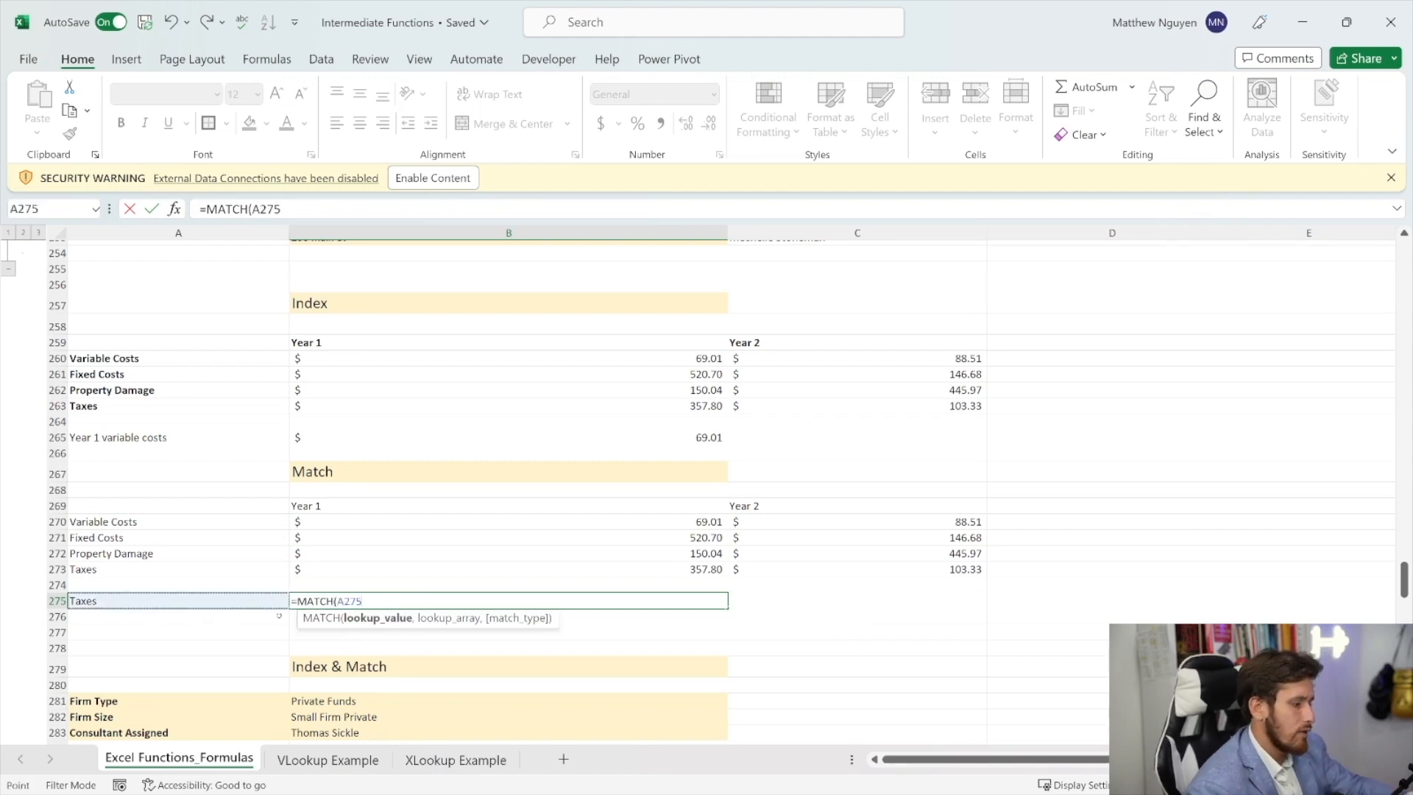
pyautogui.write(',')
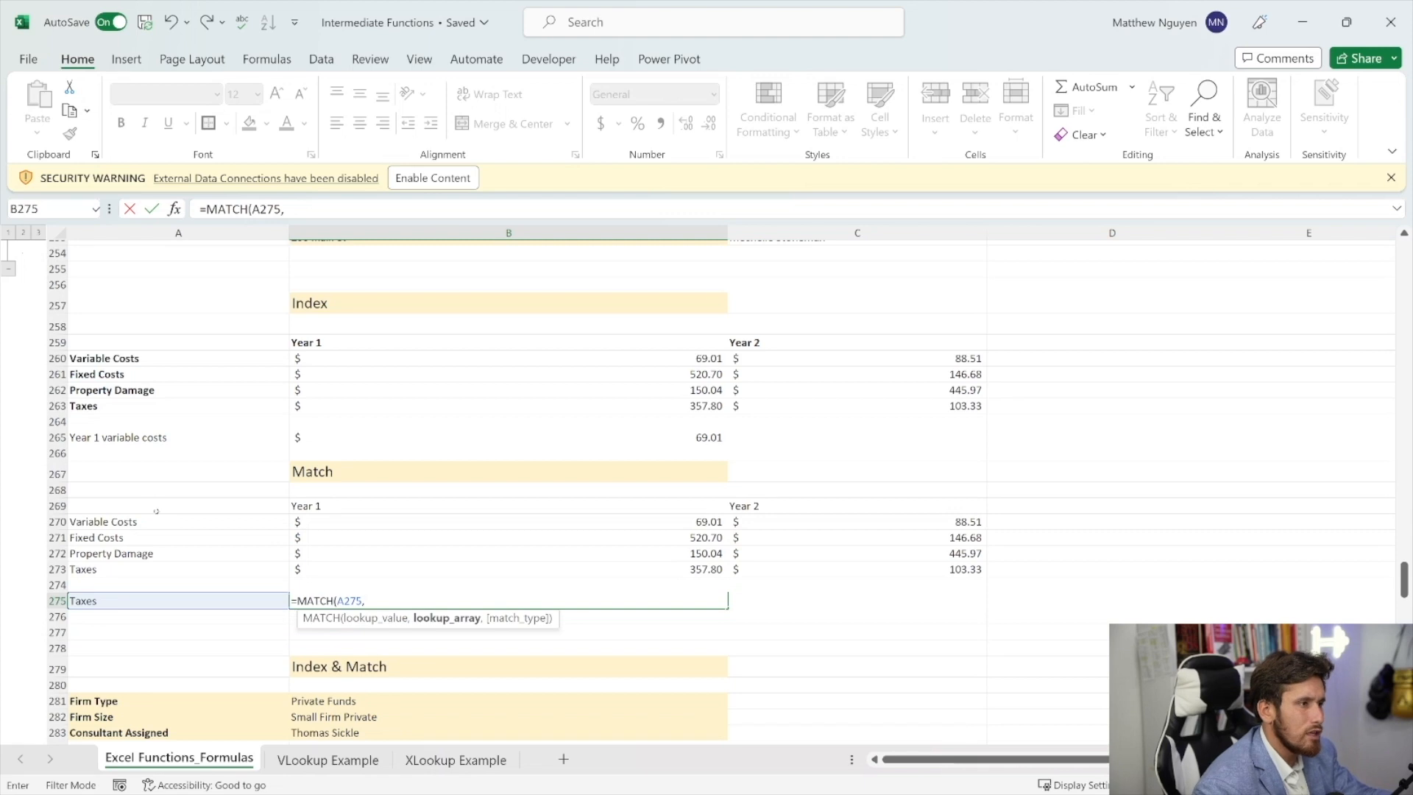
pyautogui.moveTo(151, 521); pyautogui.dragTo(147, 569)
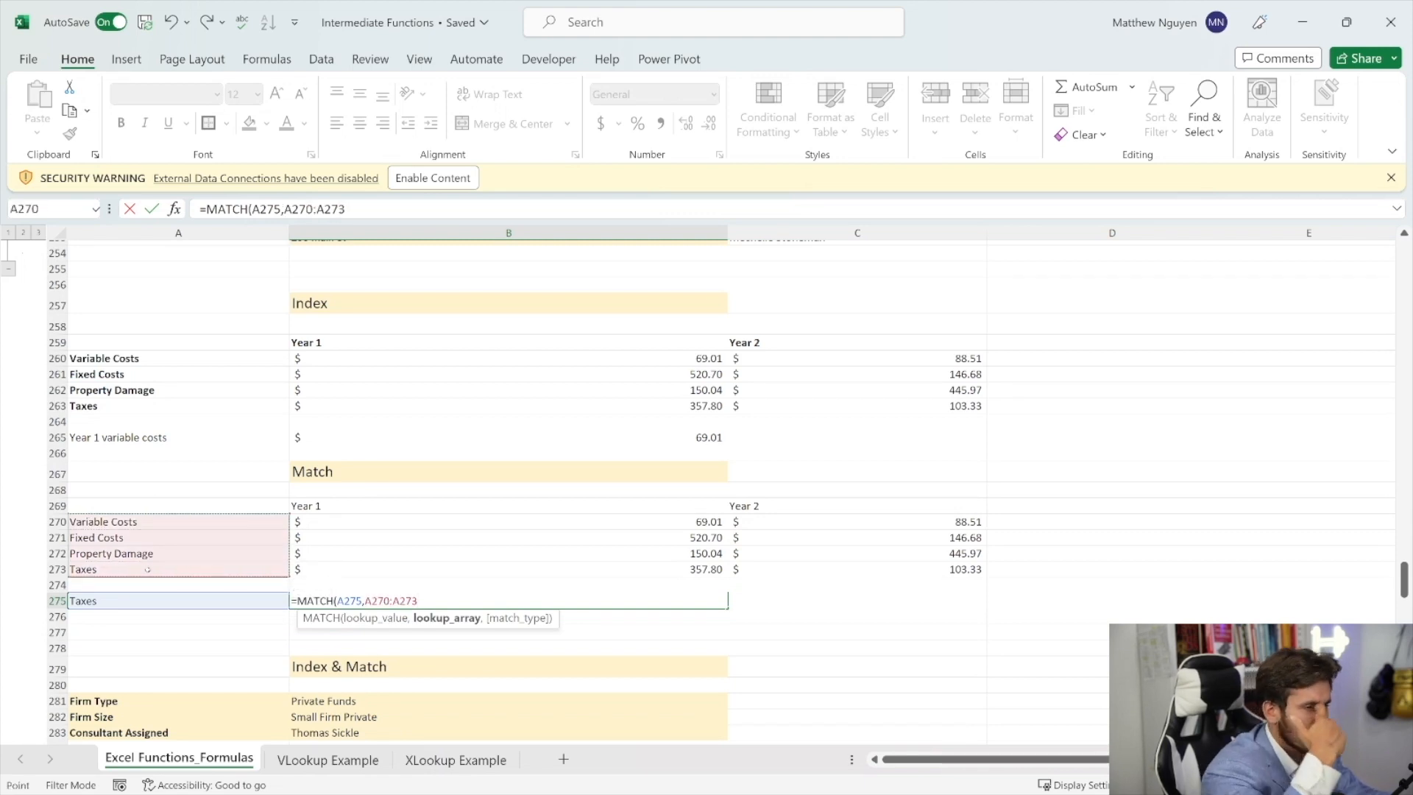
# - Finish B275's MATCH formula with match type 0 for an exact match
pyautogui.write(',A270')
pyautogui.press('BackSpace')
pyautogui.write('FAL')
pyautogui.press('BackSpace')
pyautogui.press('BackSpace')
pyautogui.press('BackSpace')
pyautogui.write('0)')
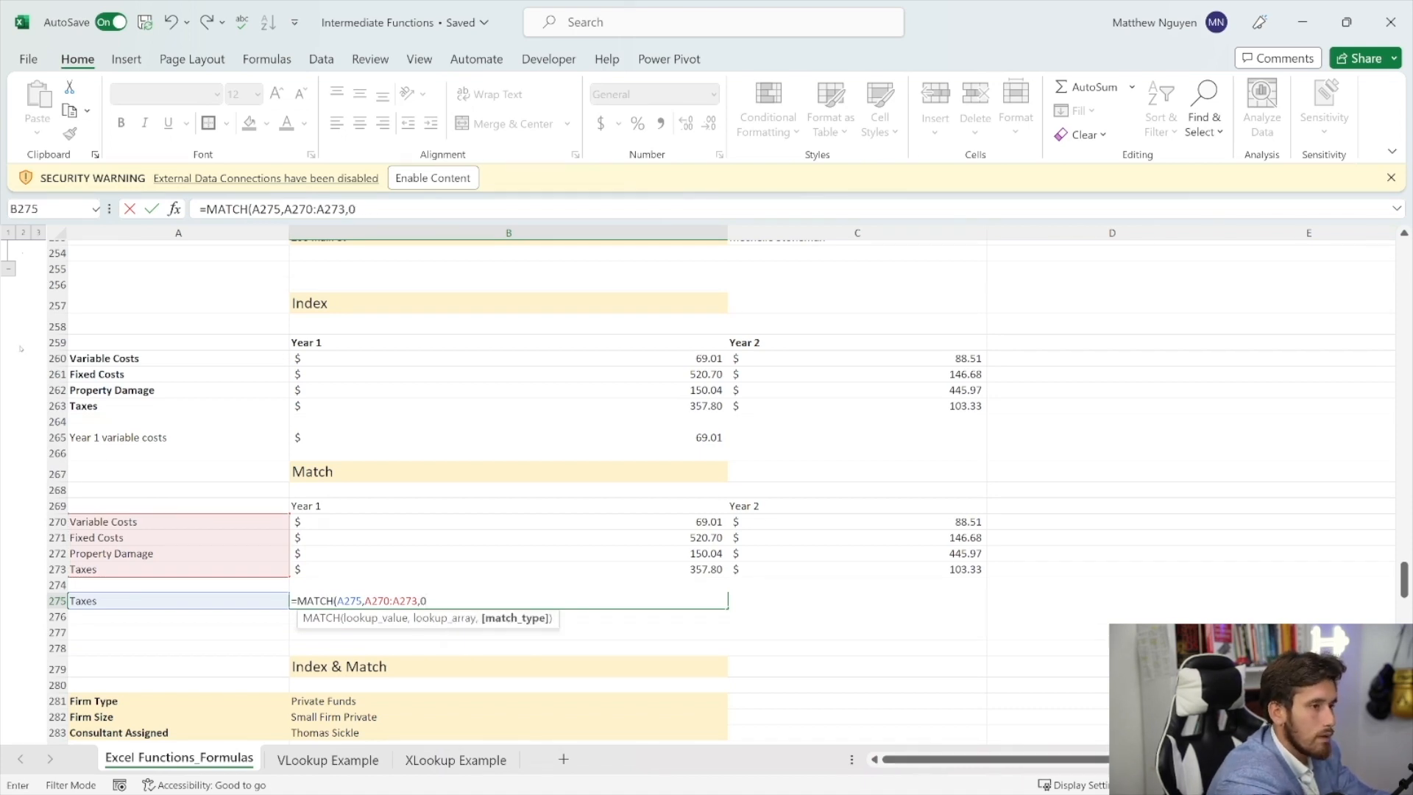
pyautogui.press('Return')
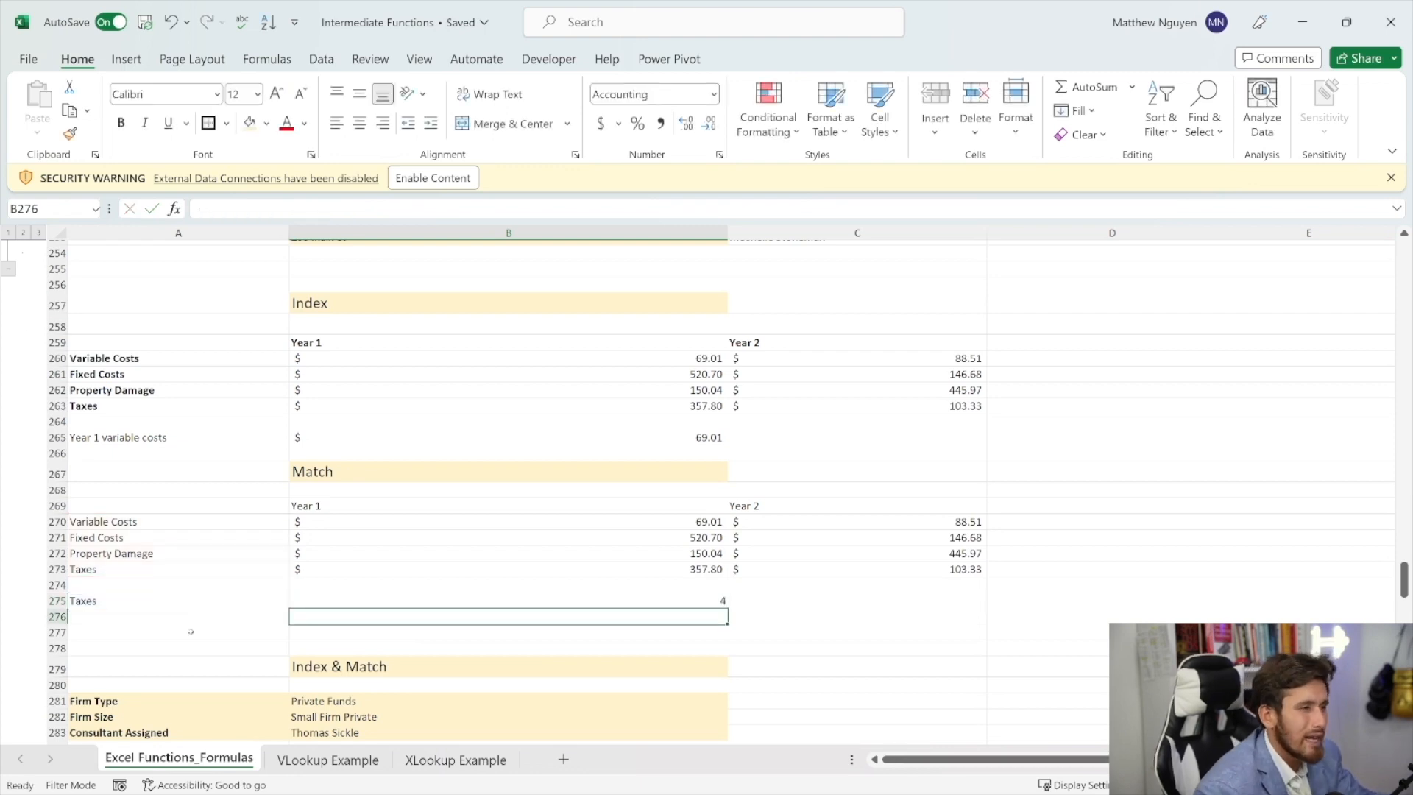
# - Compare the INDEX formula in B265 with the MATCH formula in B275 to see what each function returns
pyautogui.click(189, 614)
pyautogui.click(192, 598)
pyautogui.click(377, 597)
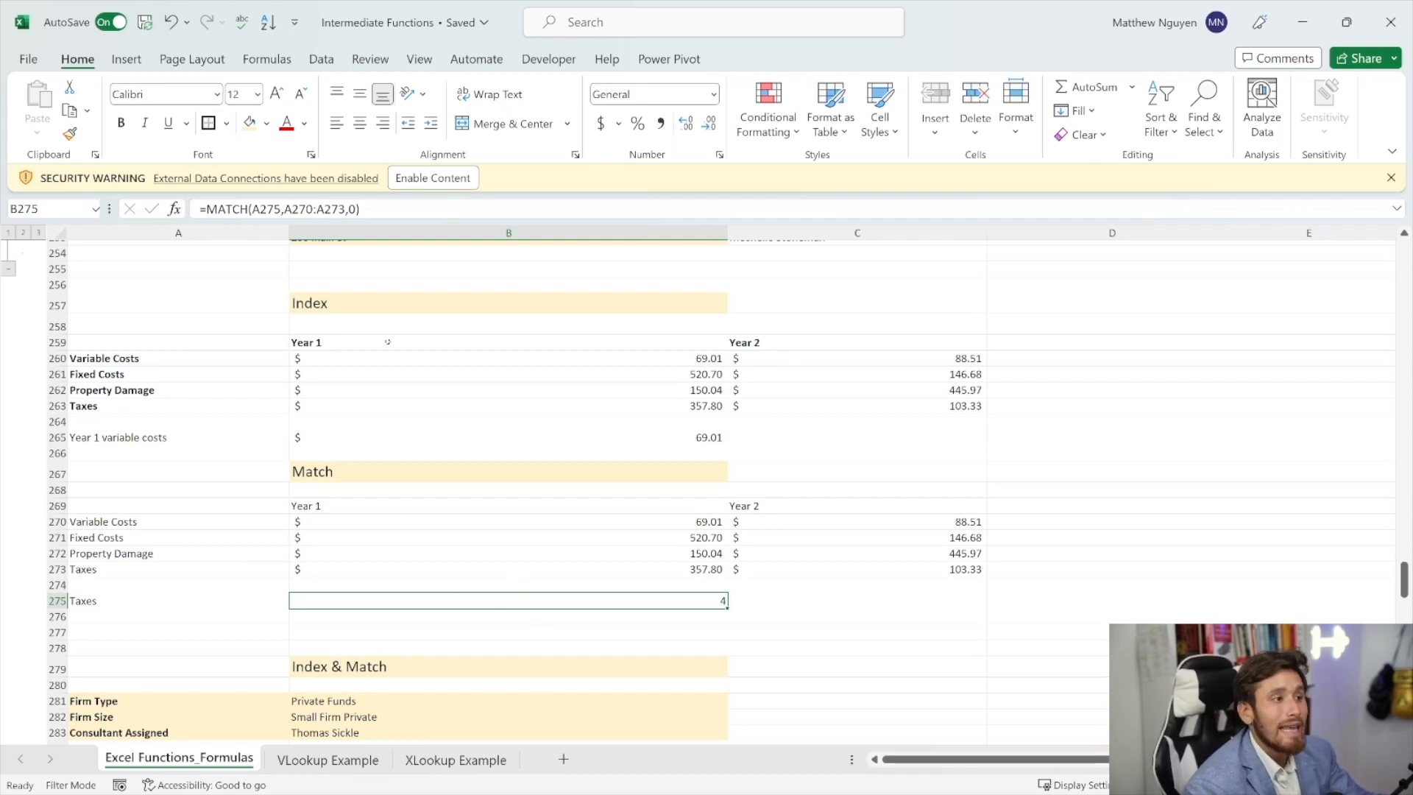
pyautogui.click(372, 295)
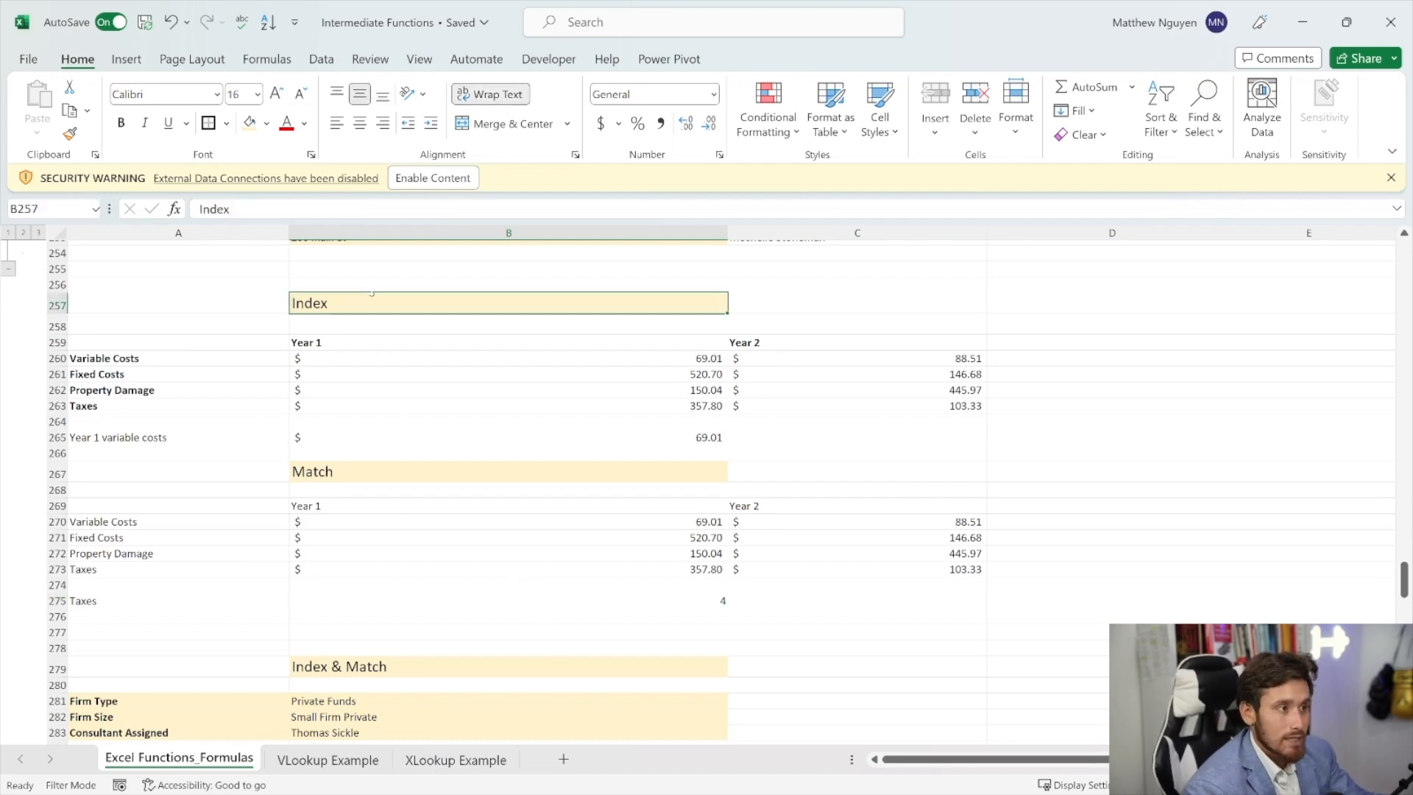
pyautogui.click(318, 437)
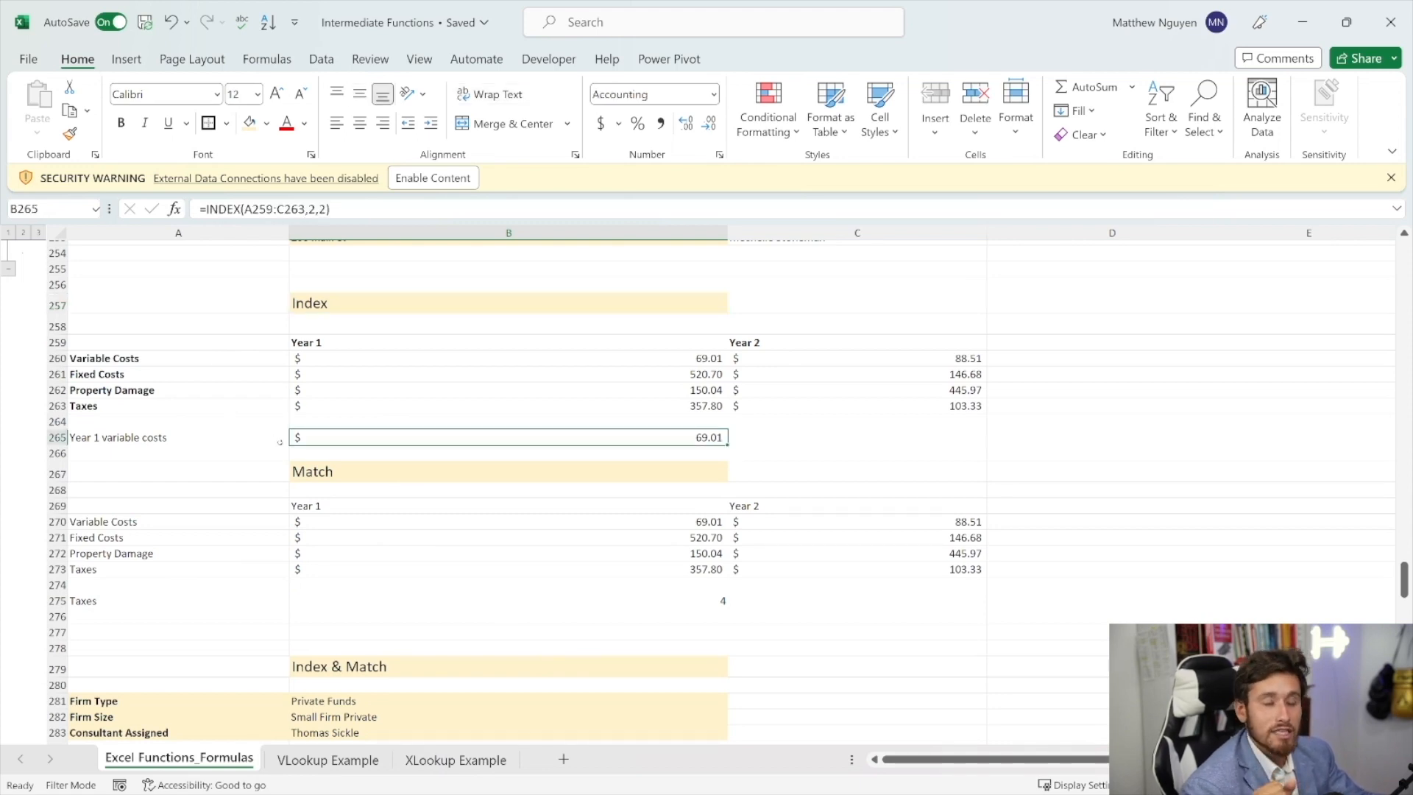
pyautogui.click(368, 605)
pyautogui.click(320, 436)
pyautogui.click(318, 604)
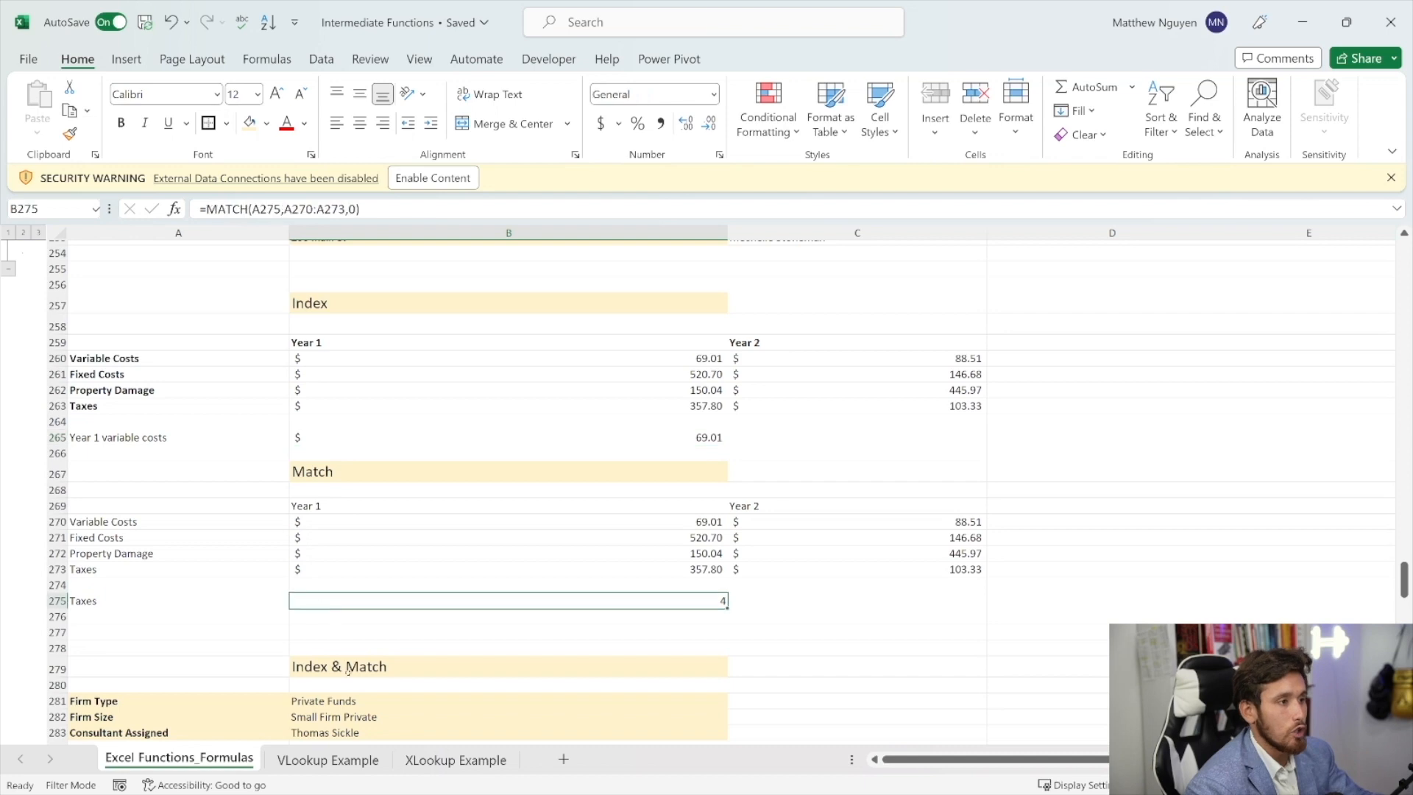
pyautogui.click(379, 628)
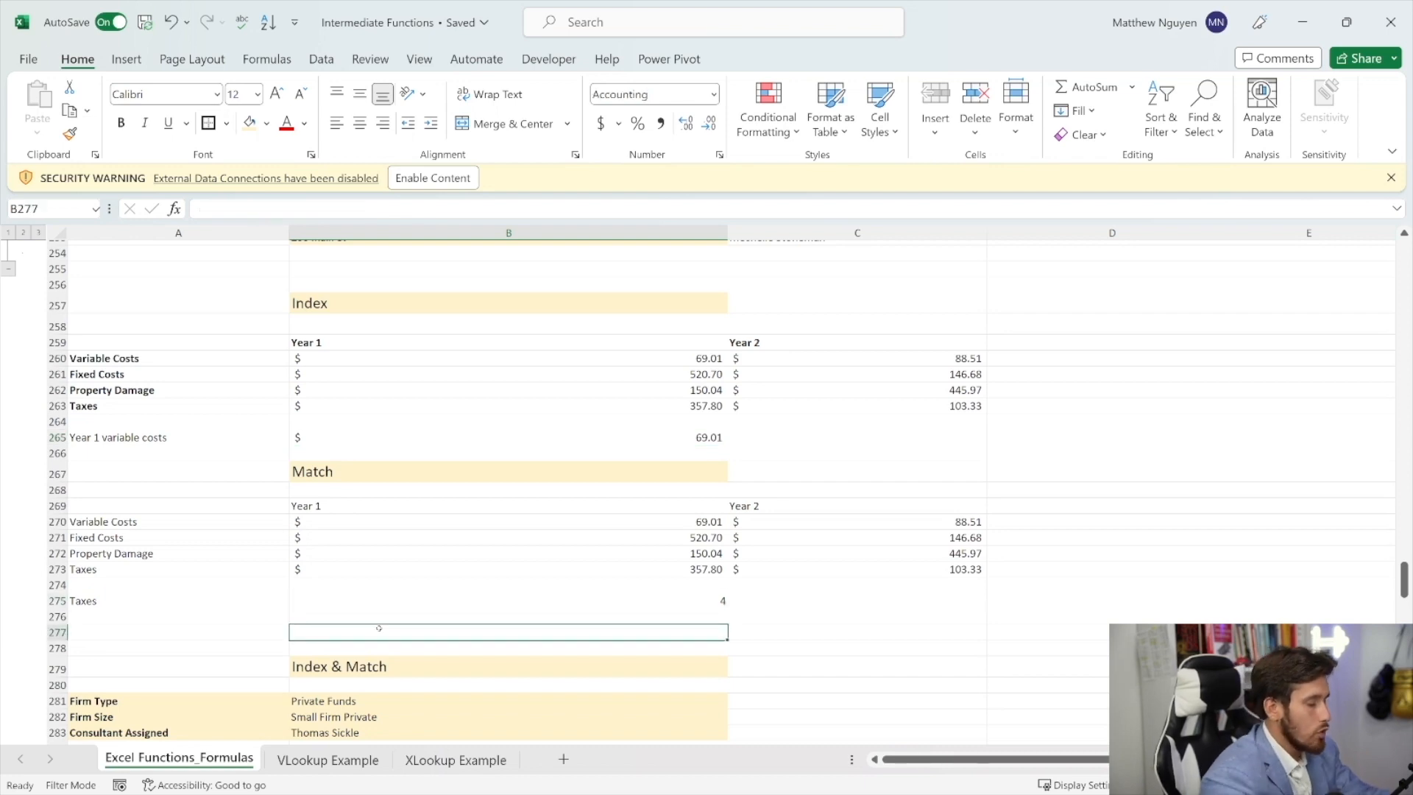
# - Examine the Match example and the Index & Match example below it at a larger view
pyautogui.scroll(1, 365, 656)
pyautogui.scroll(-1, 365, 656)
pyautogui.scroll(1, 376, 633)
pyautogui.scroll(1, 376, 633)
pyautogui.scroll(-1, 376, 633)
pyautogui.scroll(1, 494, 655)
pyautogui.moveTo(961, 762); pyautogui.dragTo(883, 763)
pyautogui.scroll(-1, 493, 599)
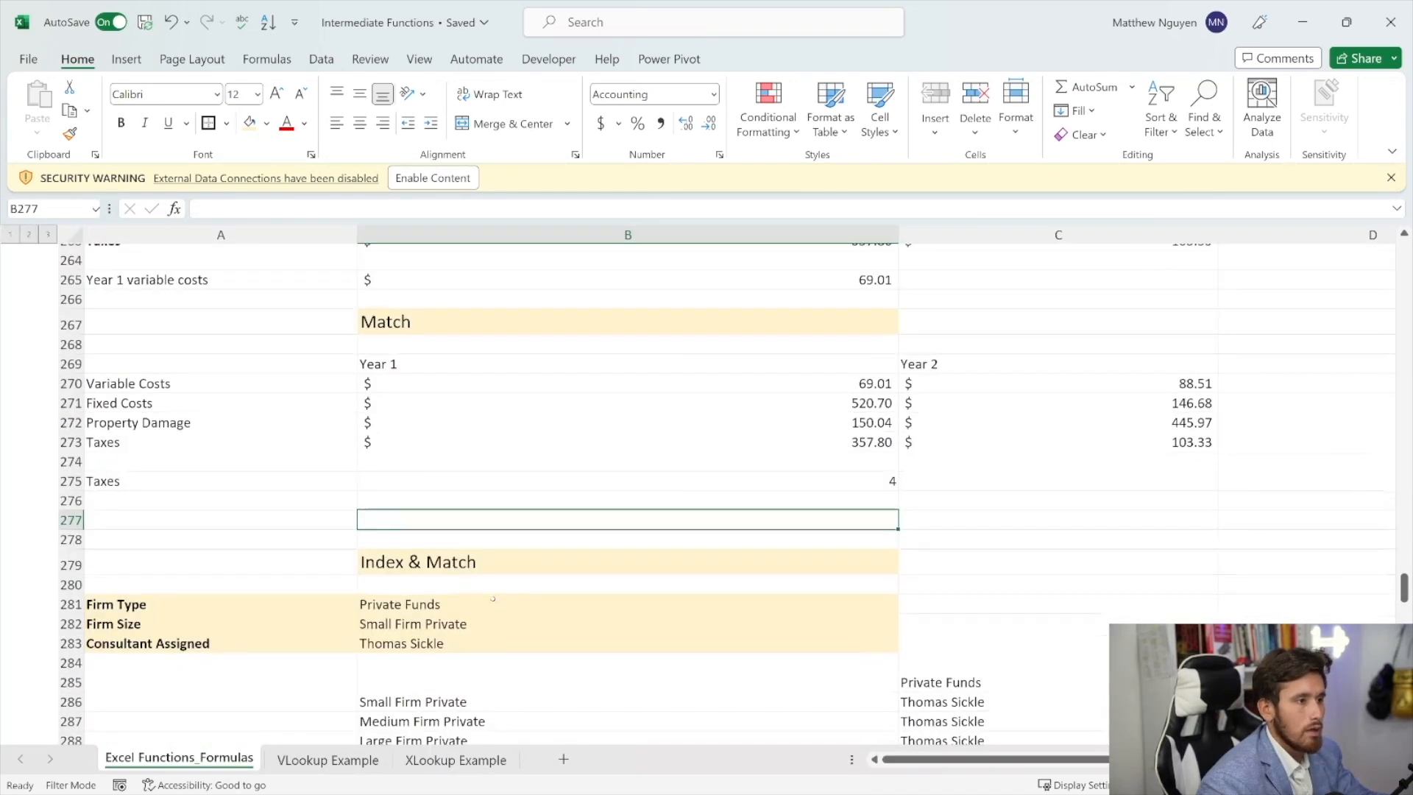
pyautogui.write('=INDEX(')
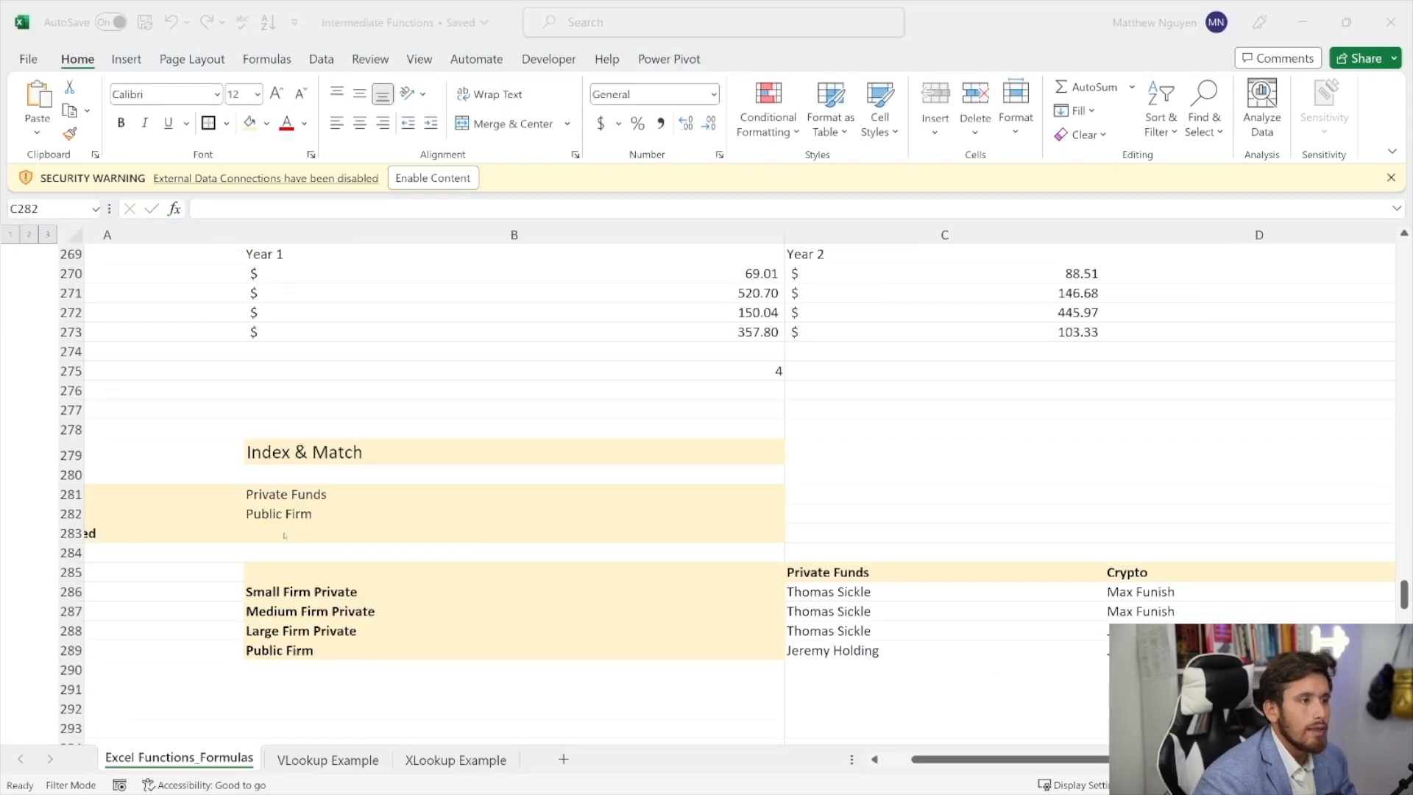
# - Examine the Index & Match example: the firm type and size inputs in B281:B282 and the consultant table in B285:H289
pyautogui.scroll(3, 284, 535)
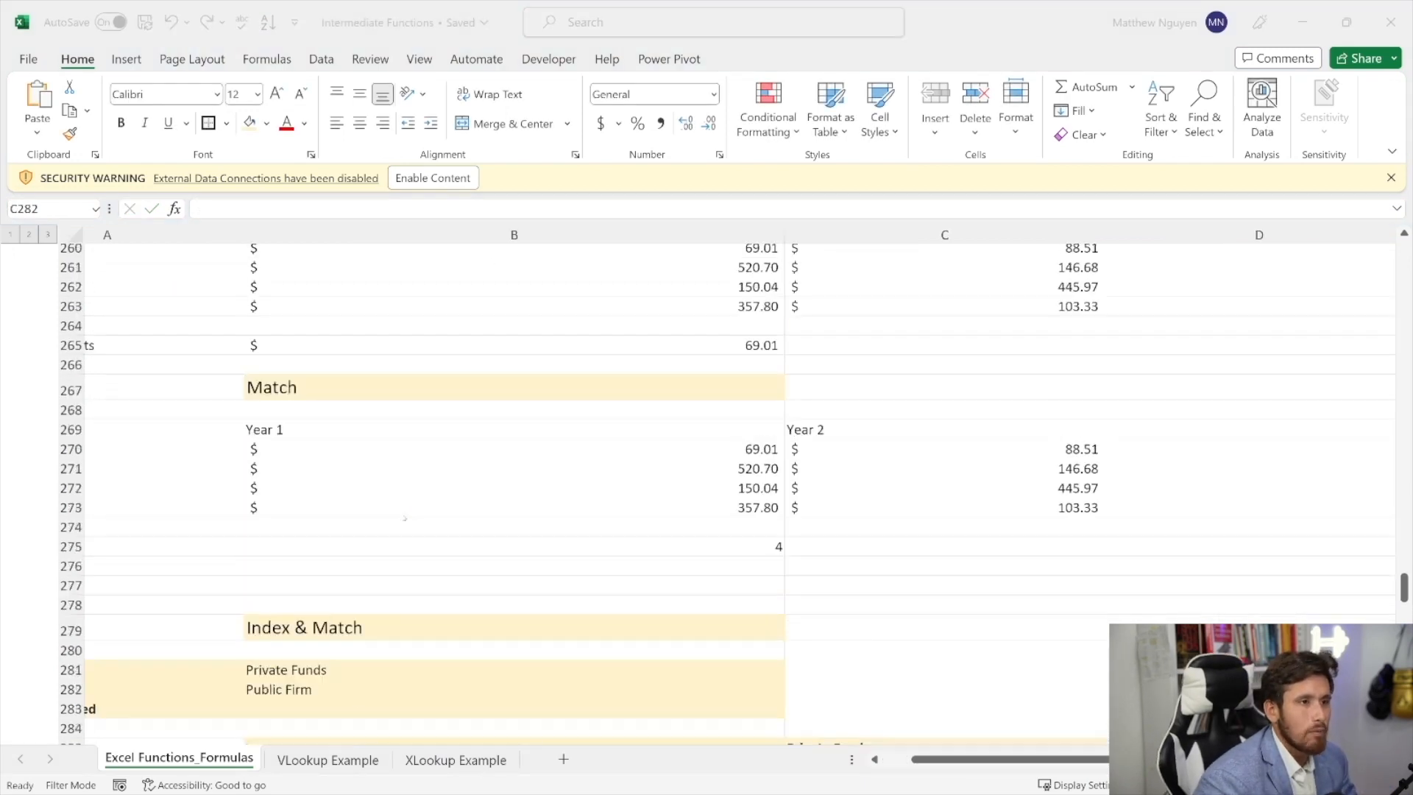
pyautogui.scroll(-2, 298, 631)
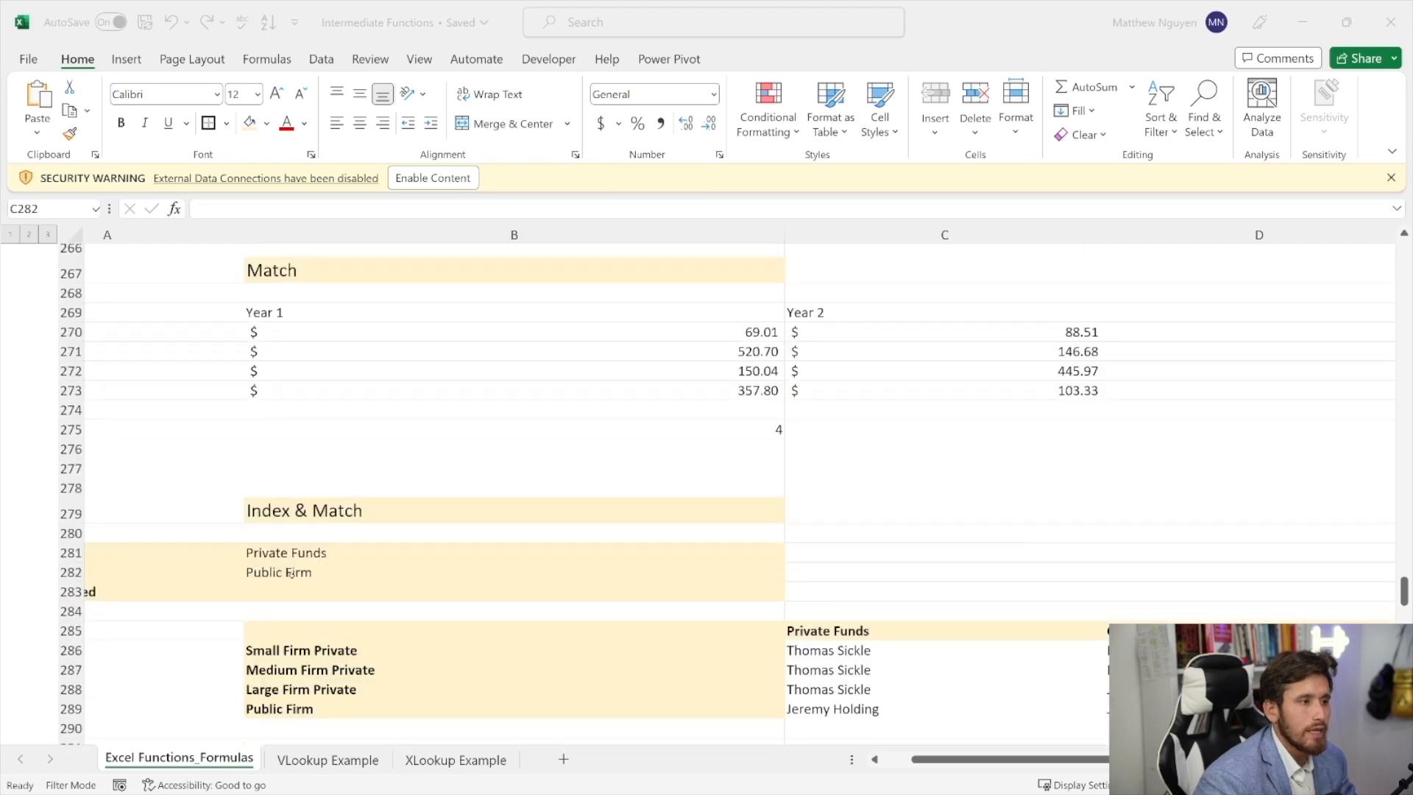
pyautogui.click(293, 591)
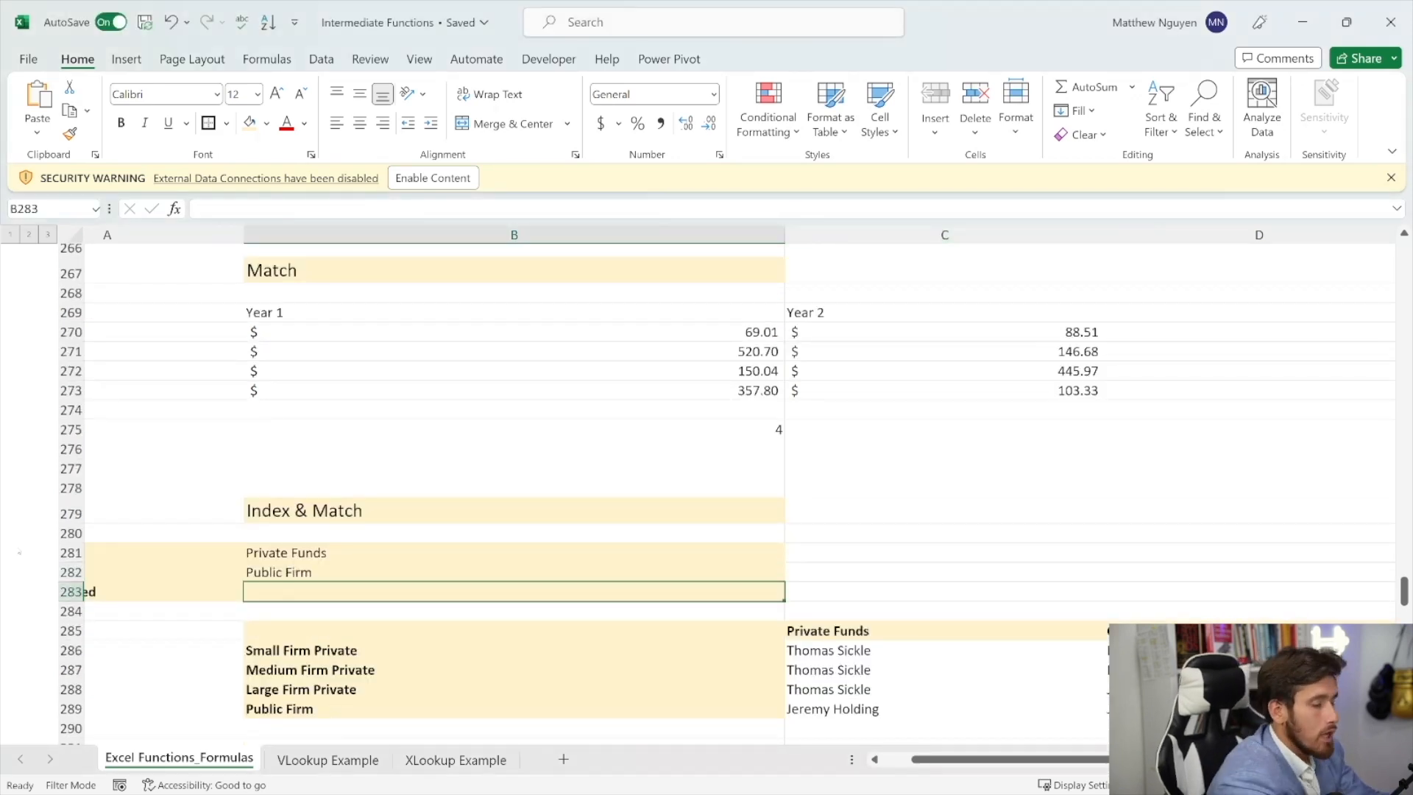
pyautogui.scroll(-1, 504, 672)
pyautogui.hscroll(2, 503, 671)
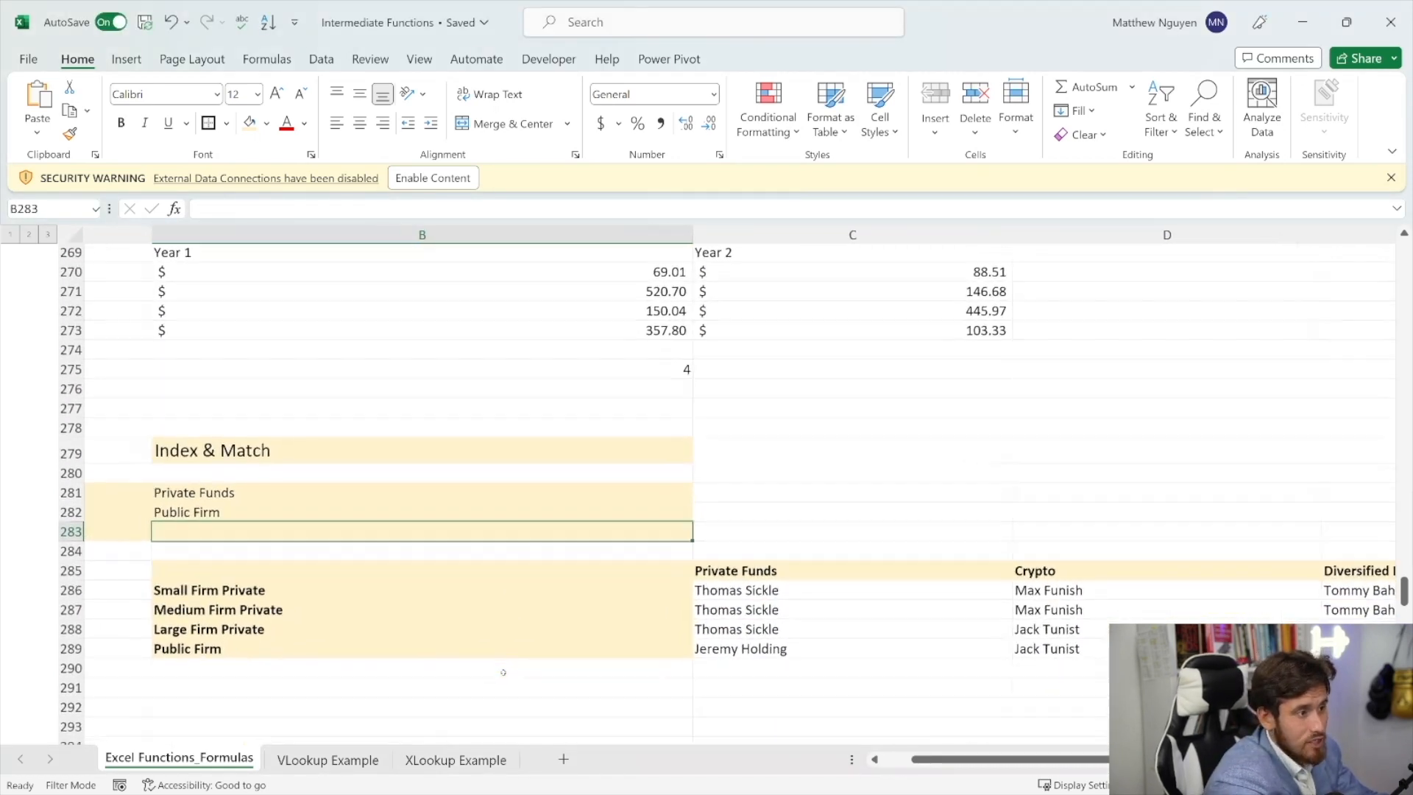
pyautogui.hscroll(6, 711, 564)
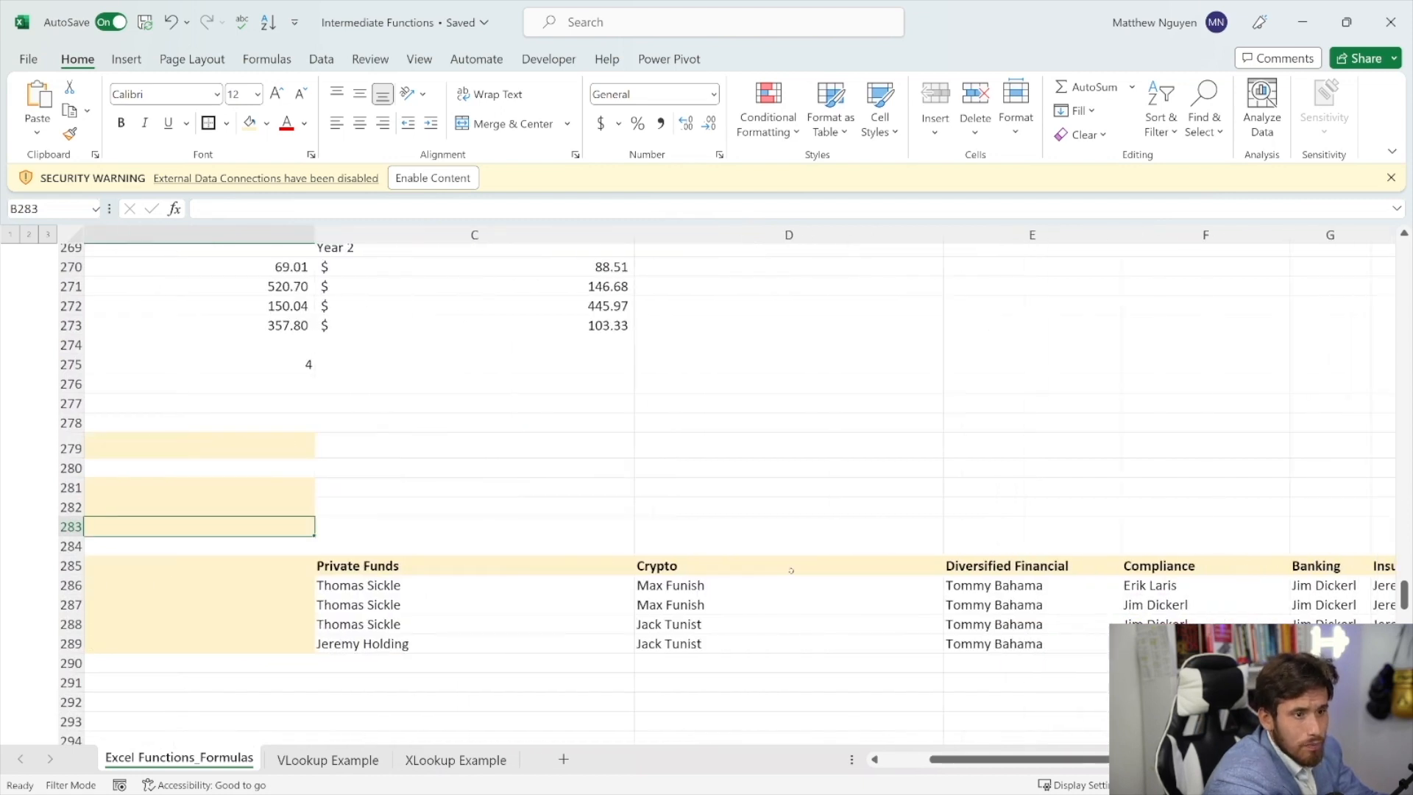
pyautogui.hscroll(-2, 844, 568)
pyautogui.hscroll(2, 599, 543)
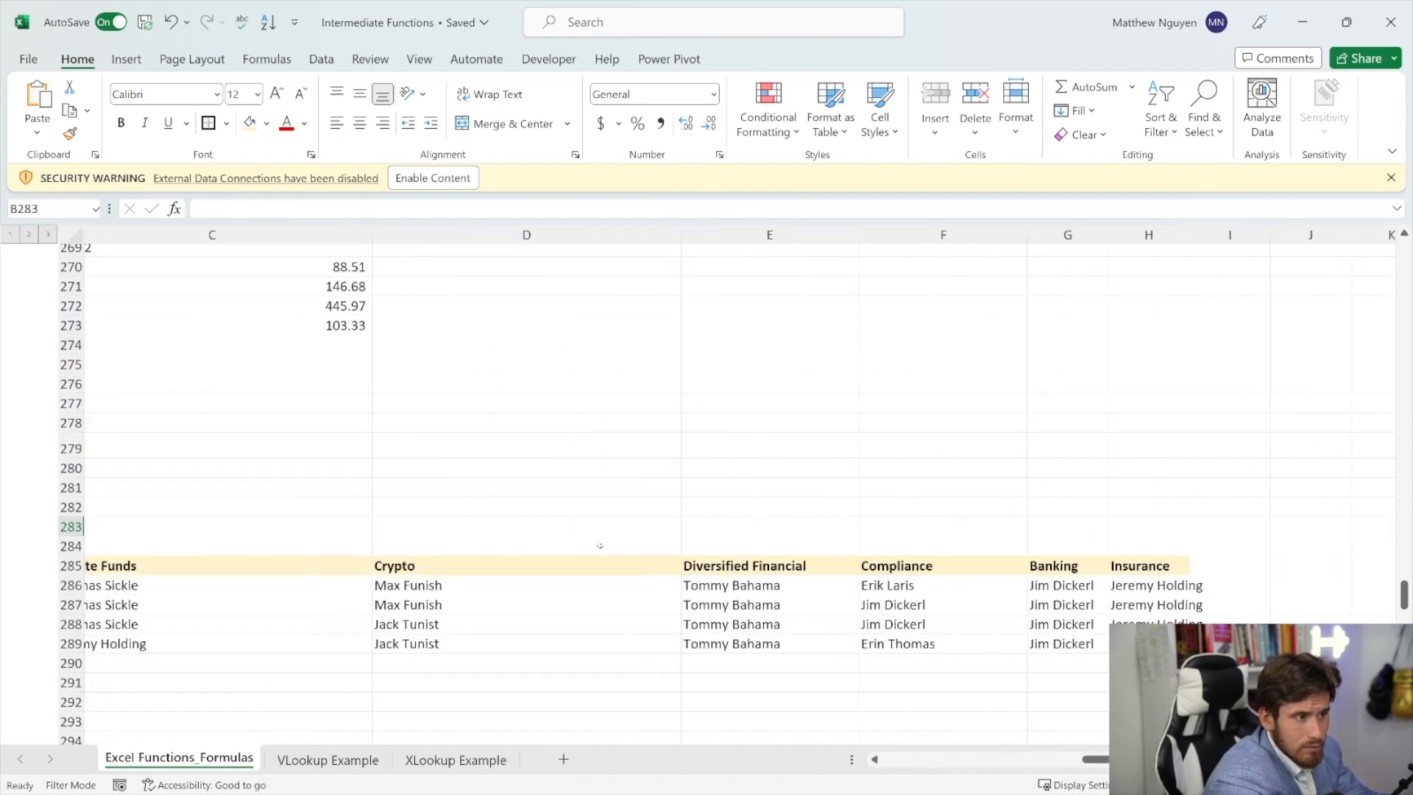
pyautogui.hscroll(-4, 599, 543)
pyautogui.hscroll(-2, 599, 545)
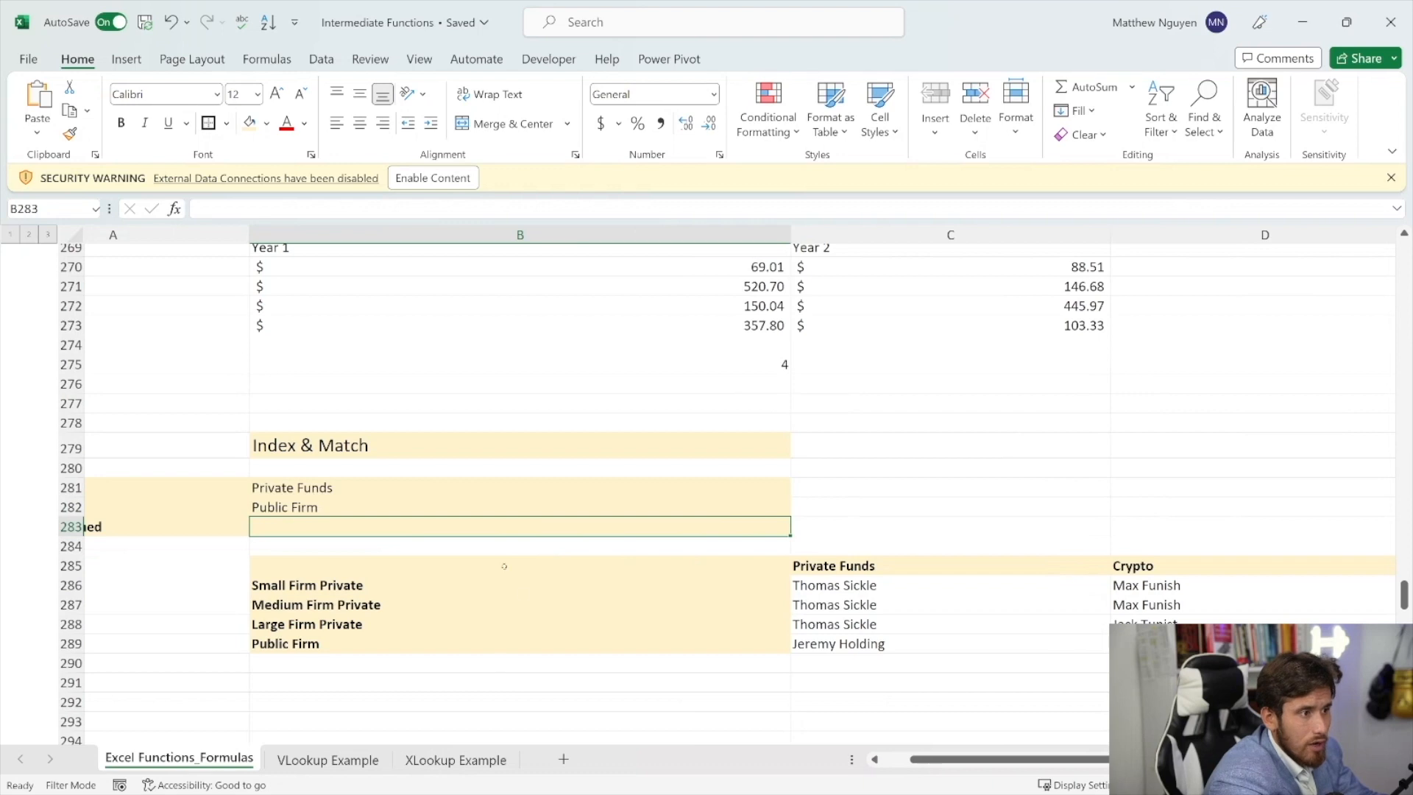
pyautogui.click(506, 584)
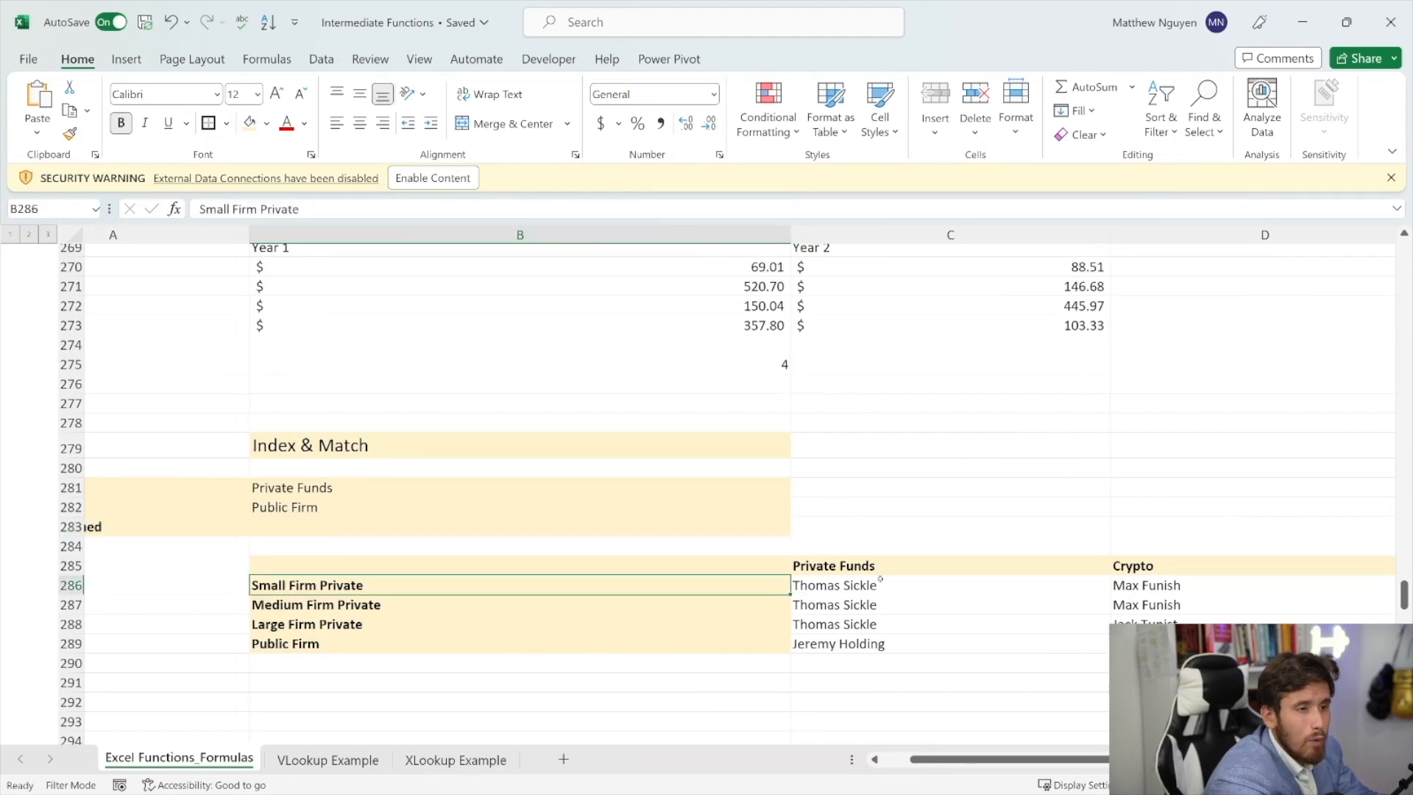
pyautogui.hscroll(3, 913, 620)
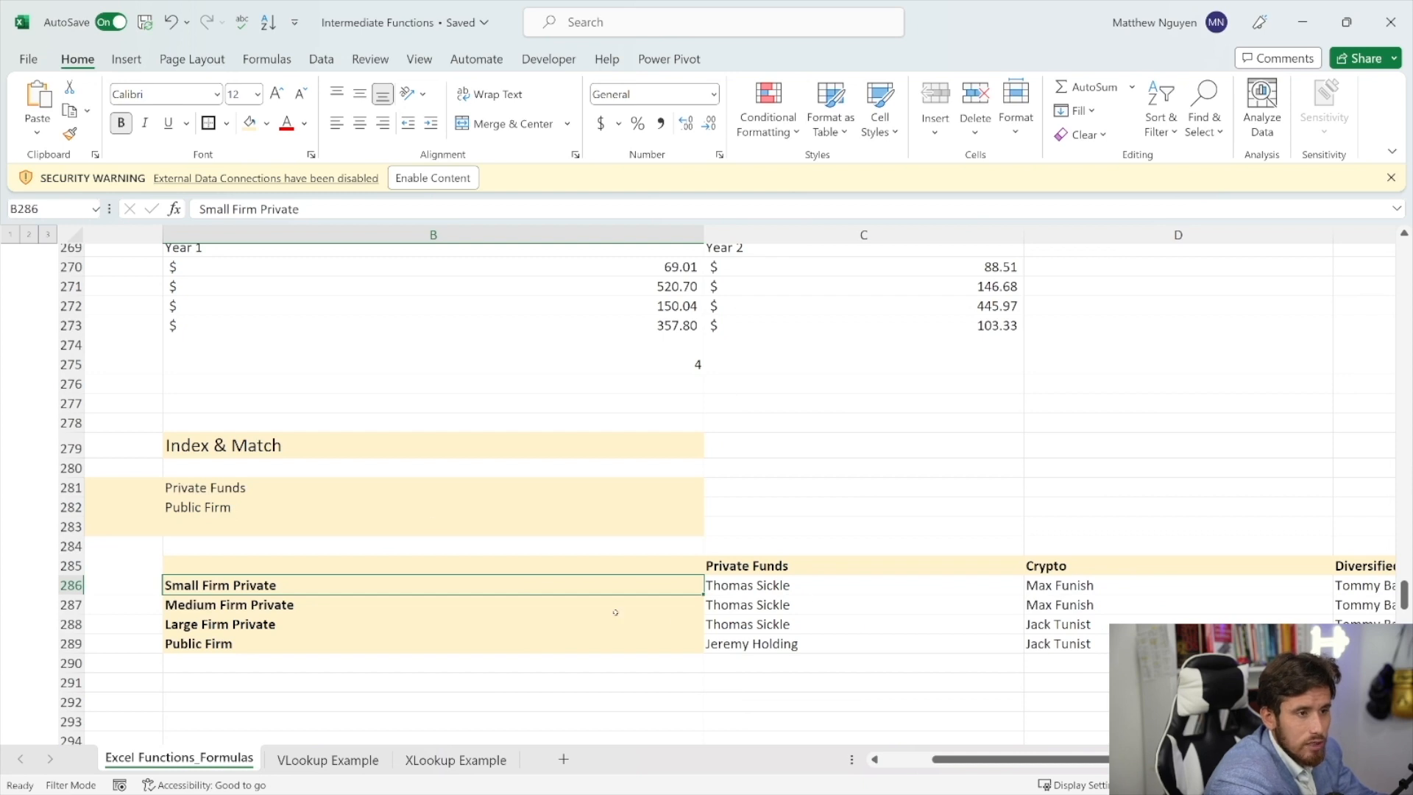
pyautogui.hscroll(-3, 432, 523)
pyautogui.click(412, 525)
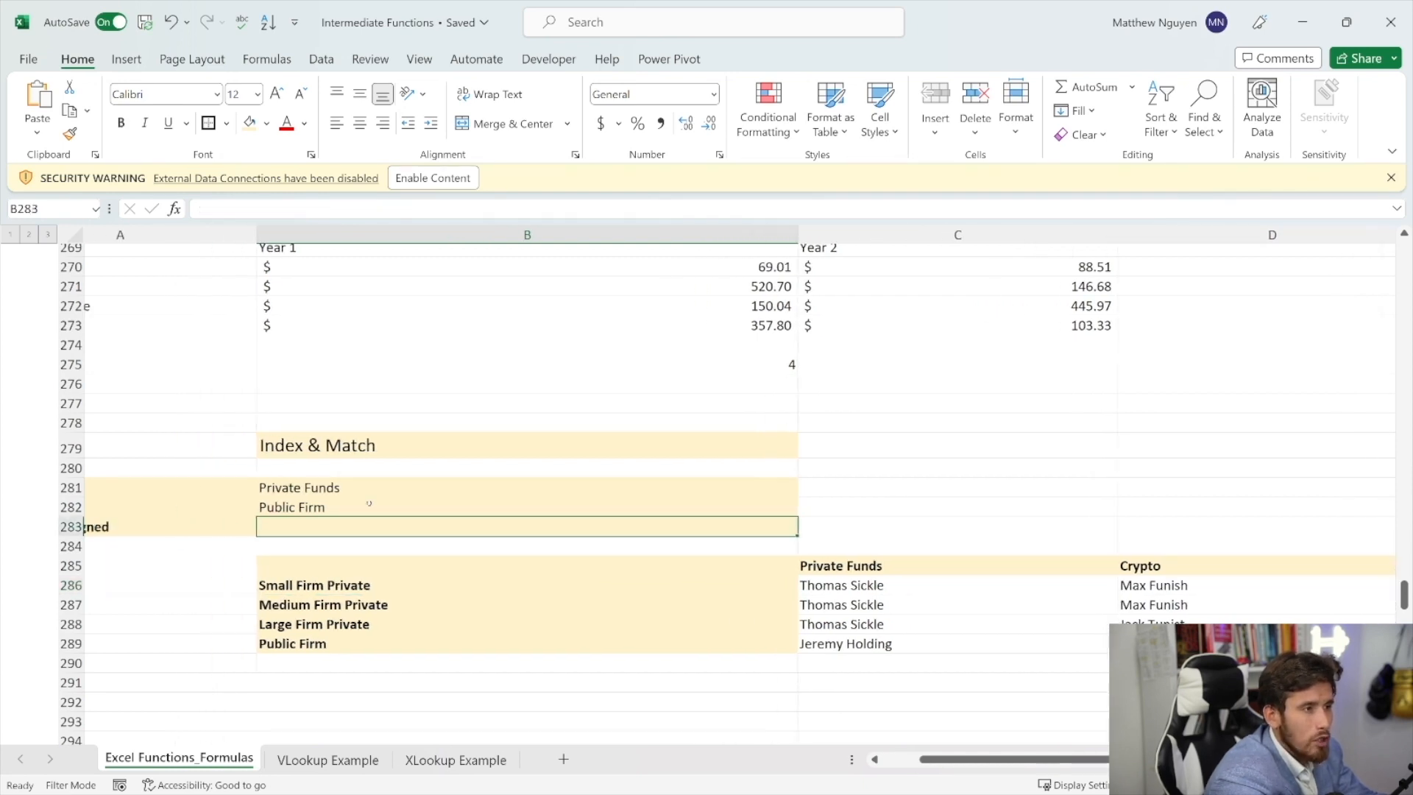
pyautogui.hscroll(-2, 369, 503)
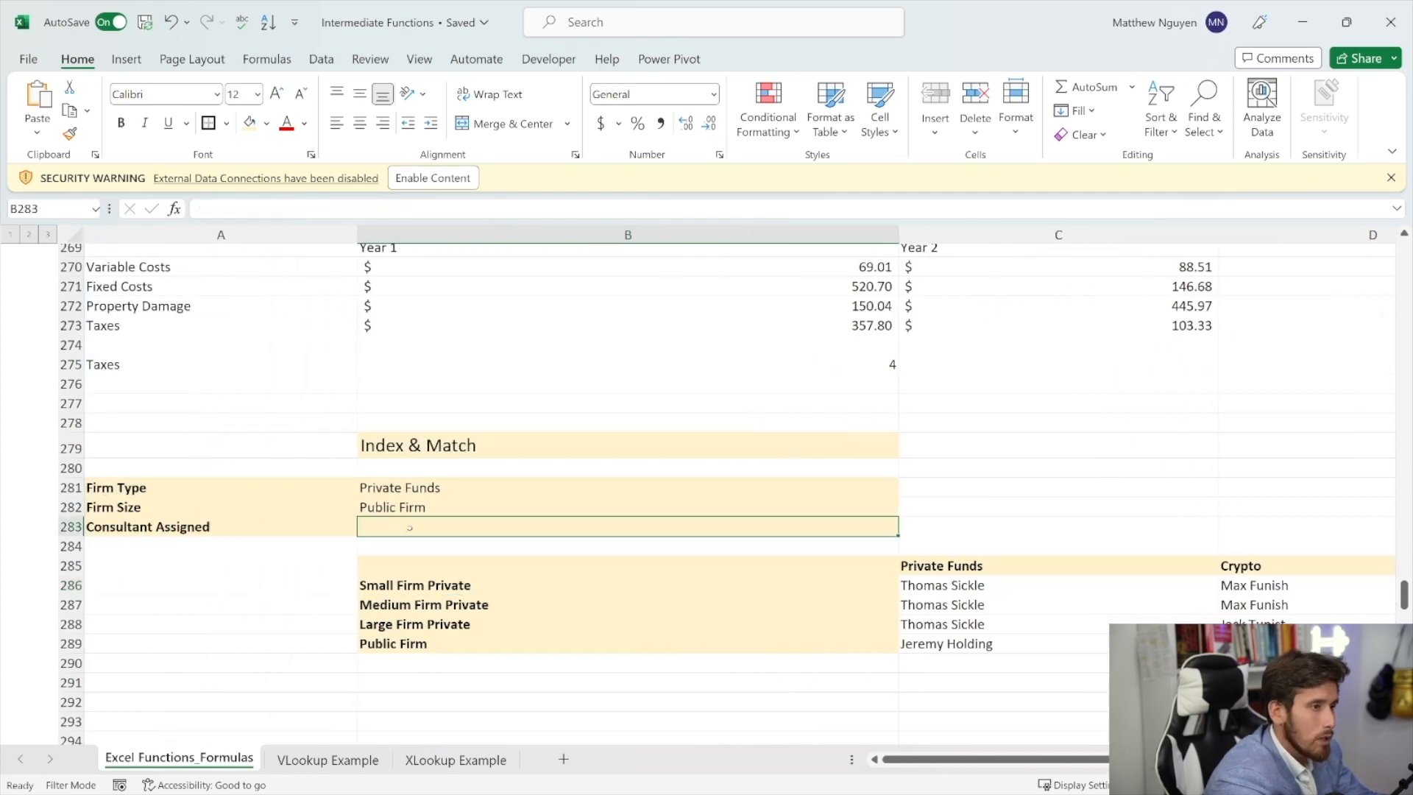
# - Begin an INDEX formula in B283 for the assigned consultant, using the absolute range $B$285:$H$289 as its array
pyautogui.write('=INDEX(')
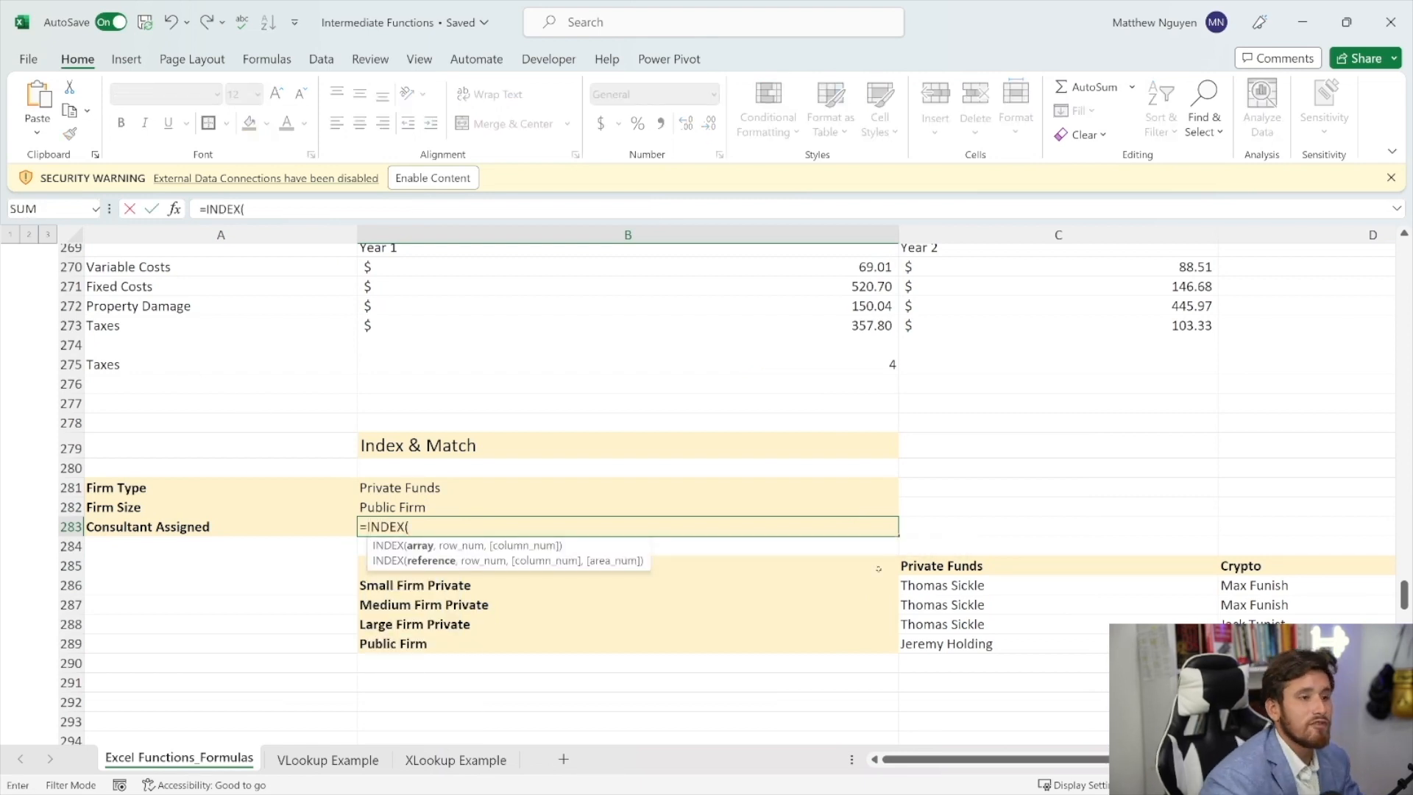
pyautogui.moveTo(412, 565); pyautogui.dragTo(1184, 643)
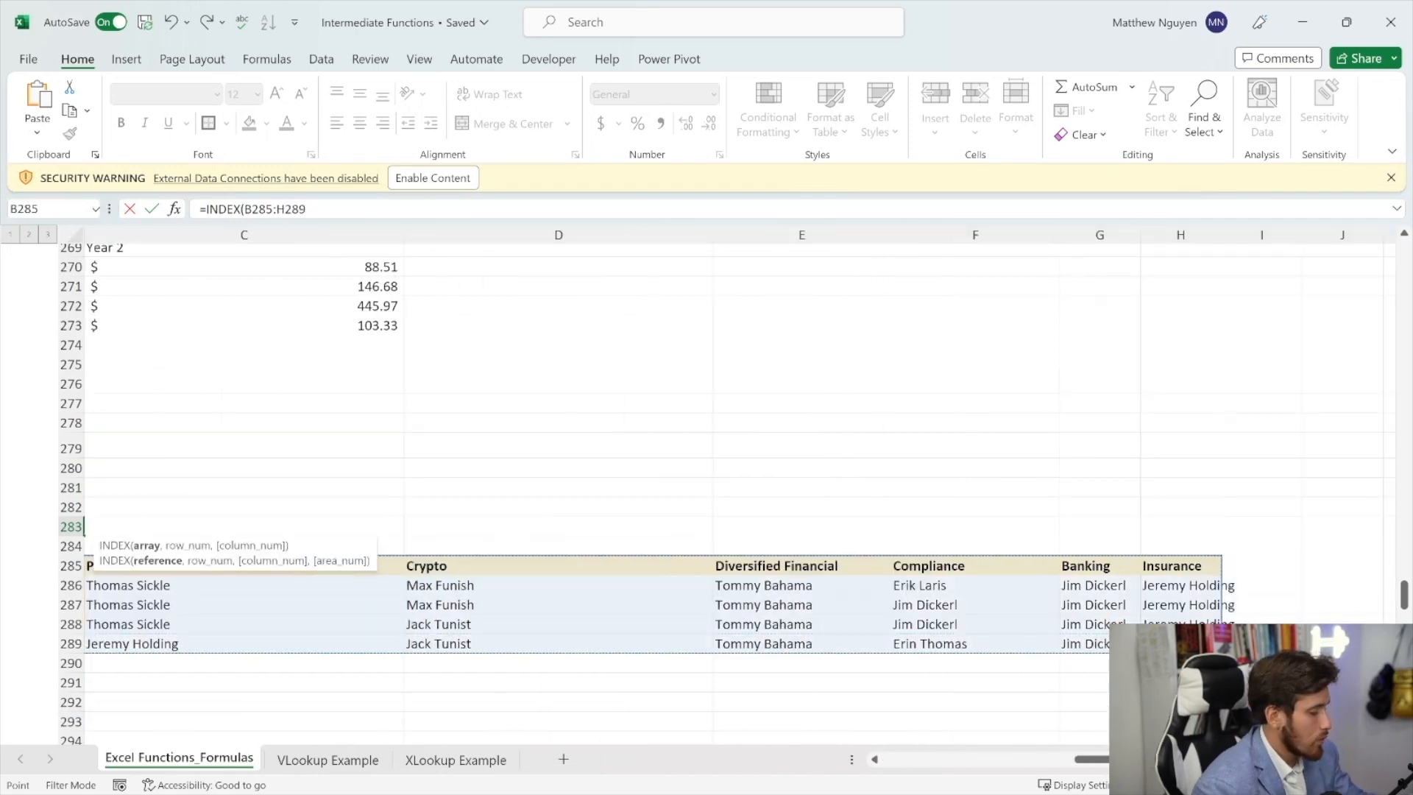
pyautogui.press('F4')
pyautogui.write(',')
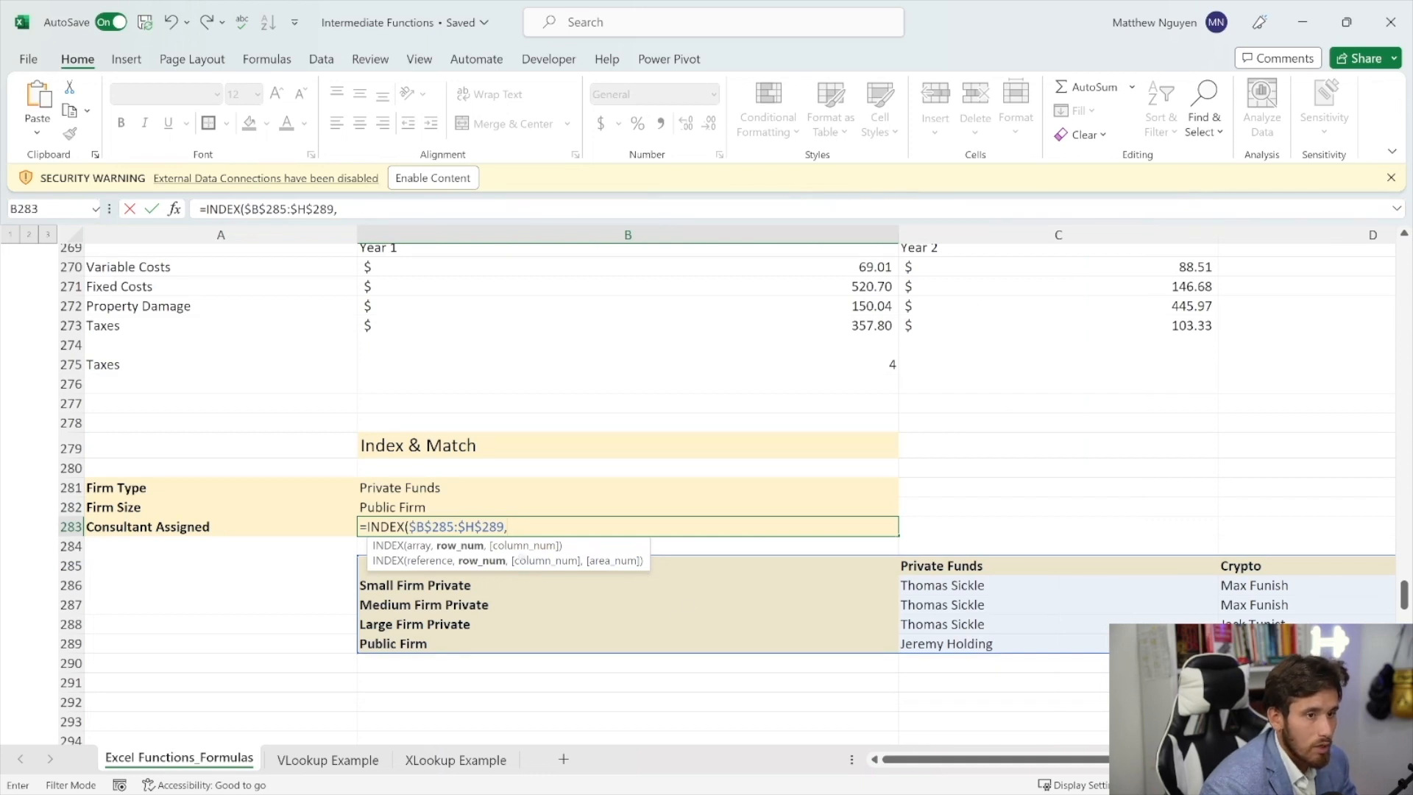
# - Supply the row number in B283's INDEX formula with a nested MATCH of B282 in $B$285:$B$289, match type 0, and check that part's result
pyautogui.write('MATCH(')
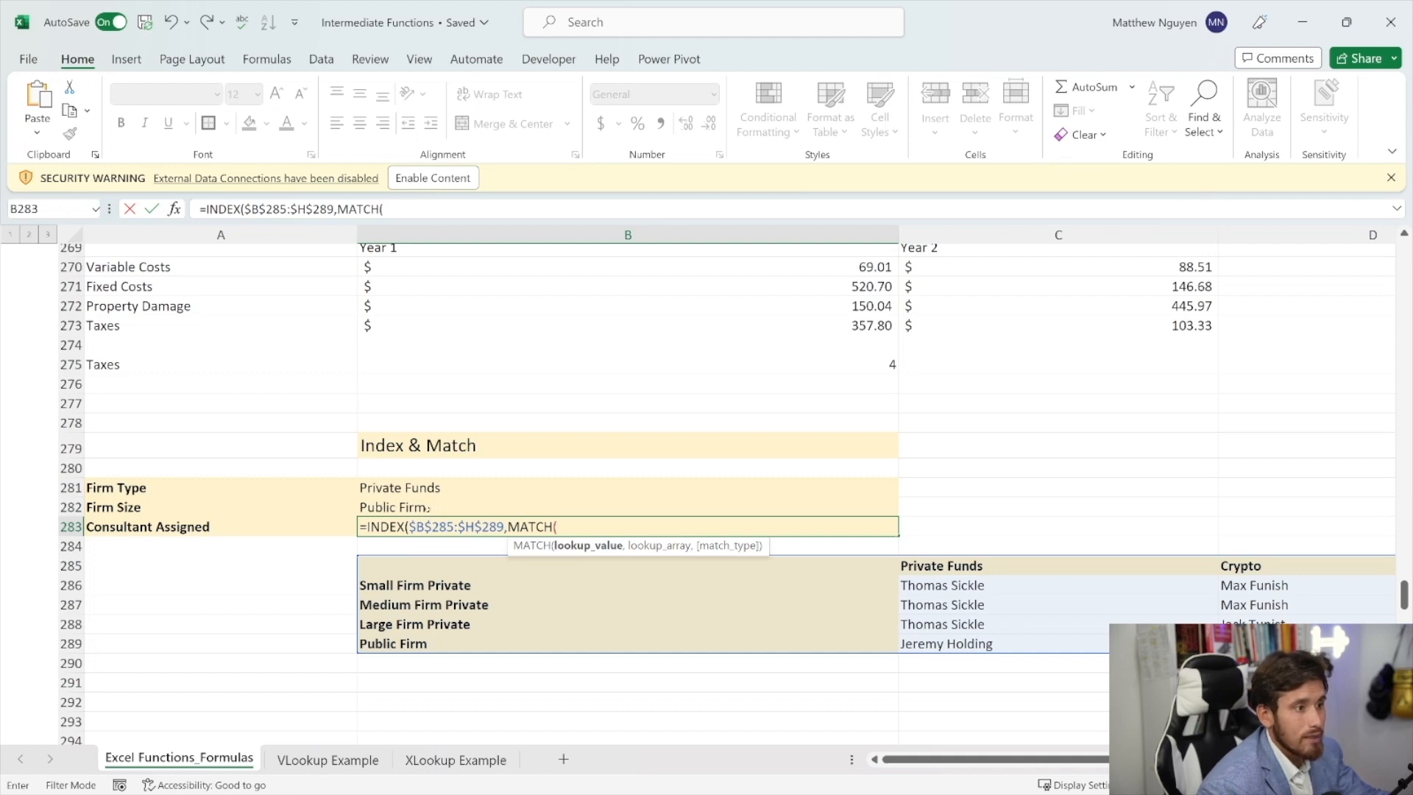
pyautogui.click(427, 508)
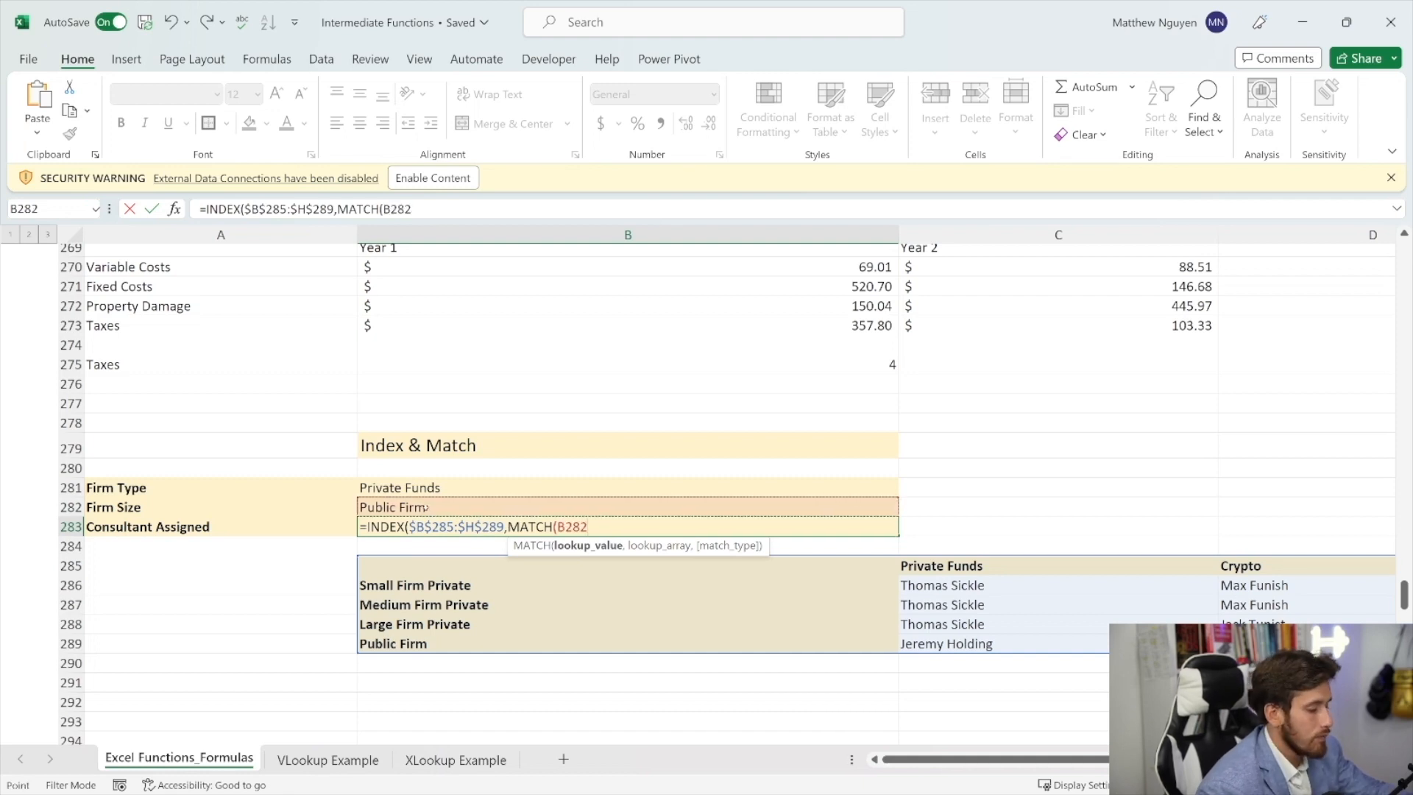
pyautogui.write(',')
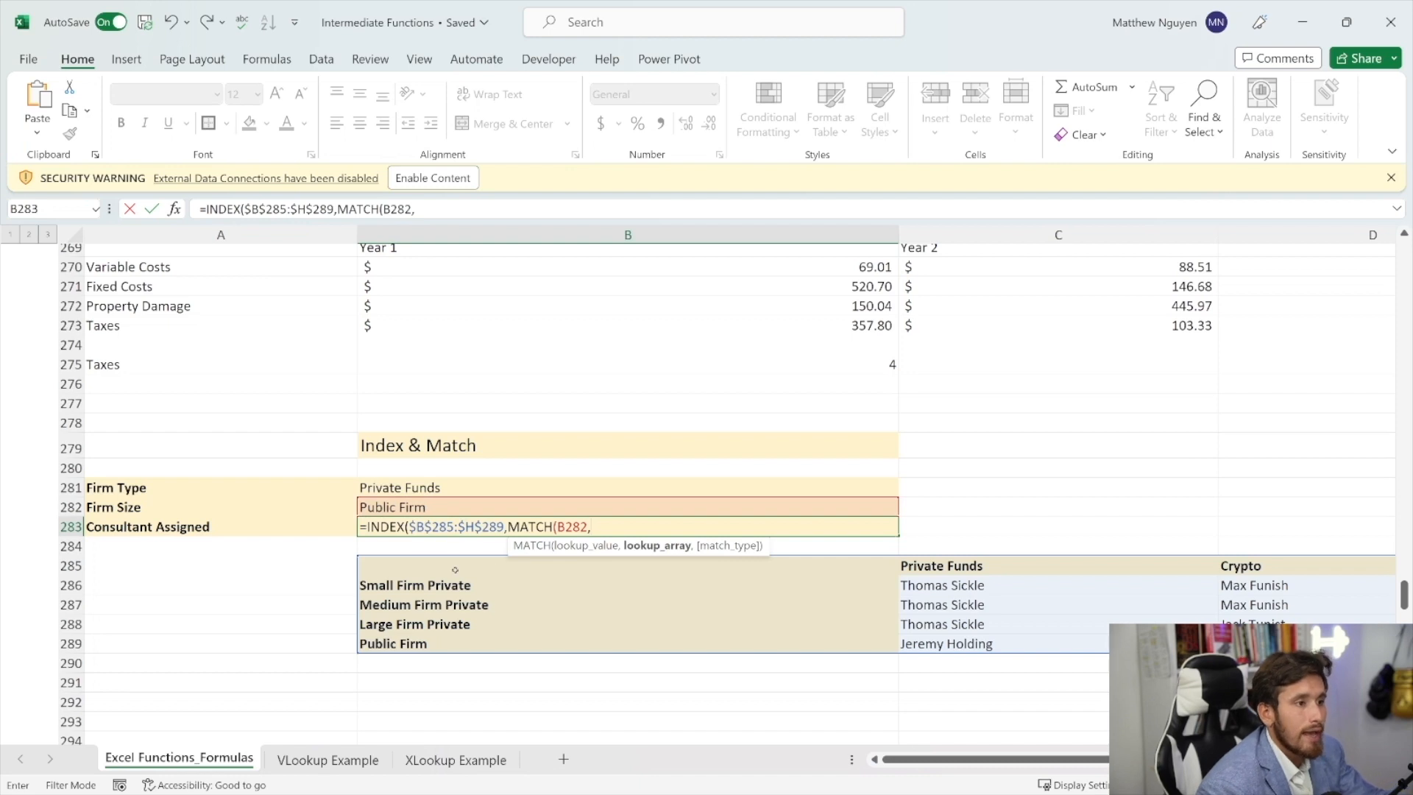
pyautogui.moveTo(455, 570); pyautogui.dragTo(454, 643)
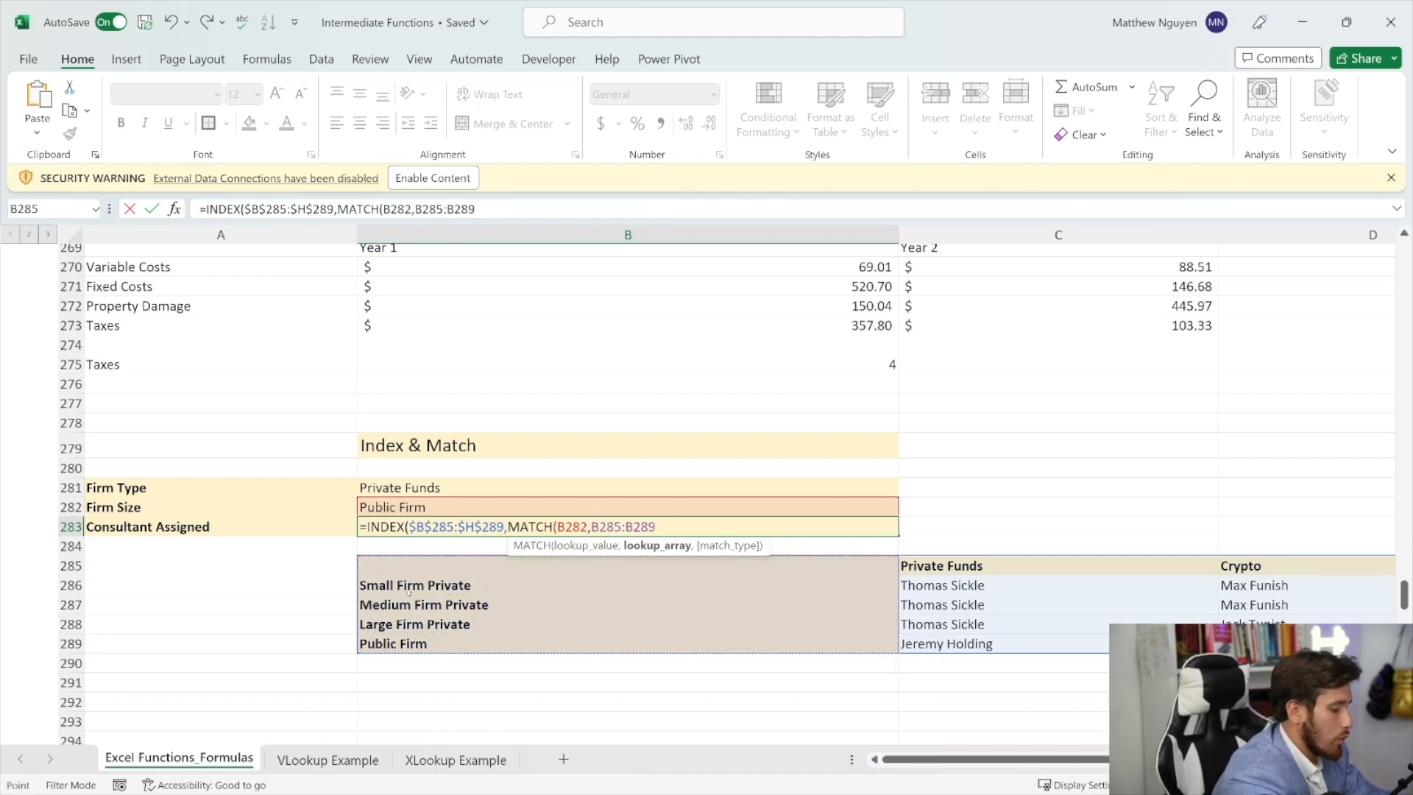
pyautogui.press('F4')
pyautogui.write(',0)')
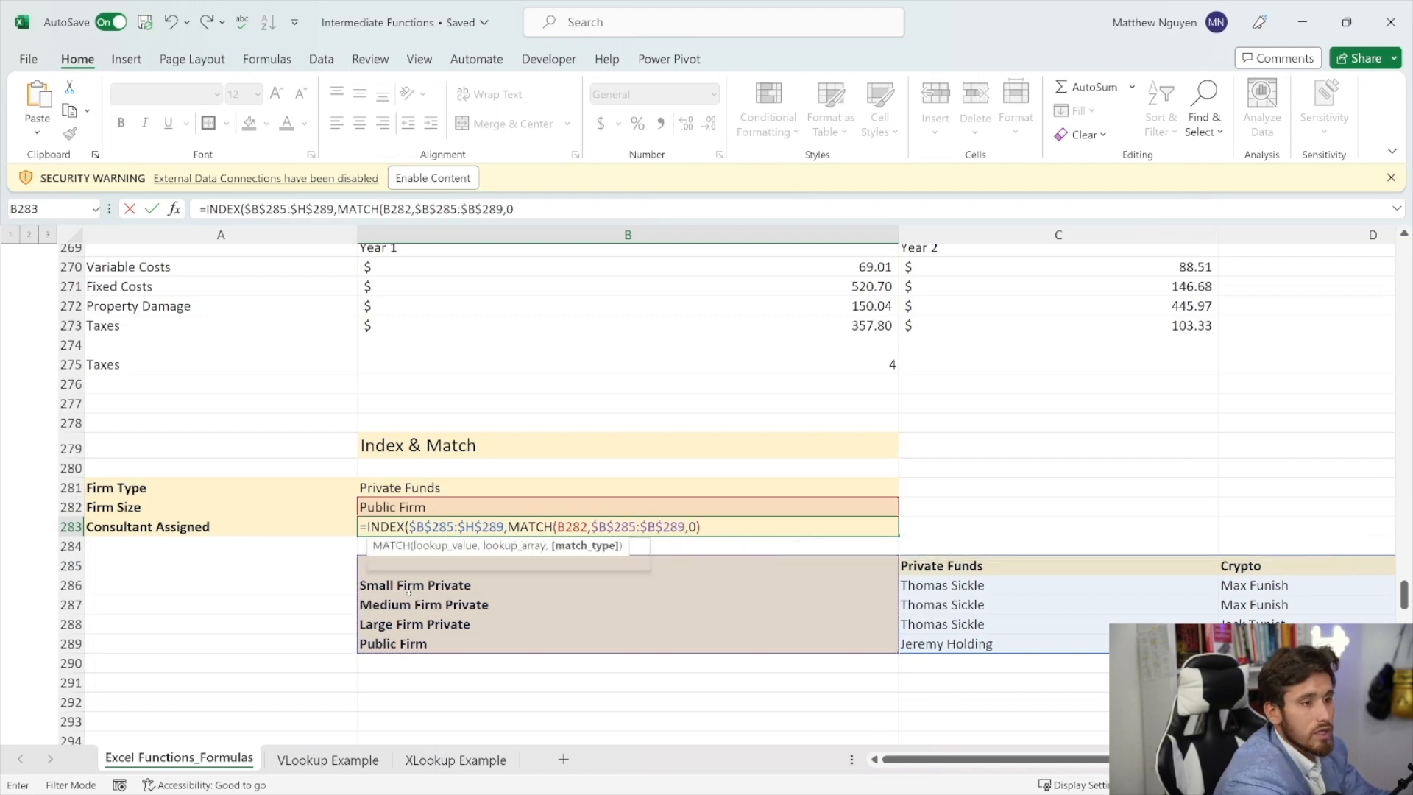
pyautogui.moveTo(505, 527)
pyautogui.mouseDown()
pyautogui.moveTo(674, 513)
pyautogui.moveTo(701, 526)
pyautogui.moveTo(506, 527)
pyautogui.mouseUp()
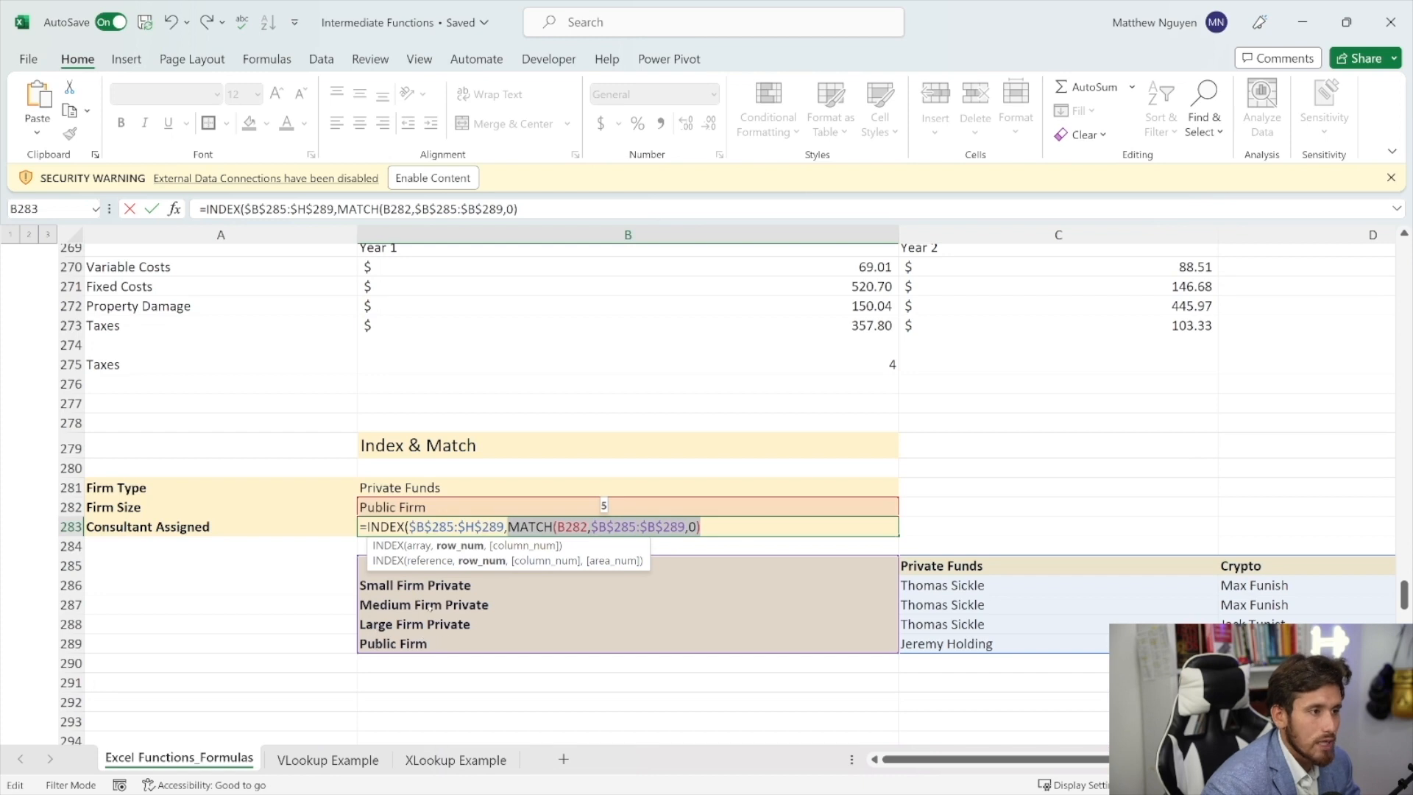
pyautogui.click(723, 524)
# - Complete B283's INDEX formula with a second MATCH as column number, looking up B281 in $B$285:$H$285 with match type 0
pyautogui.write(',')
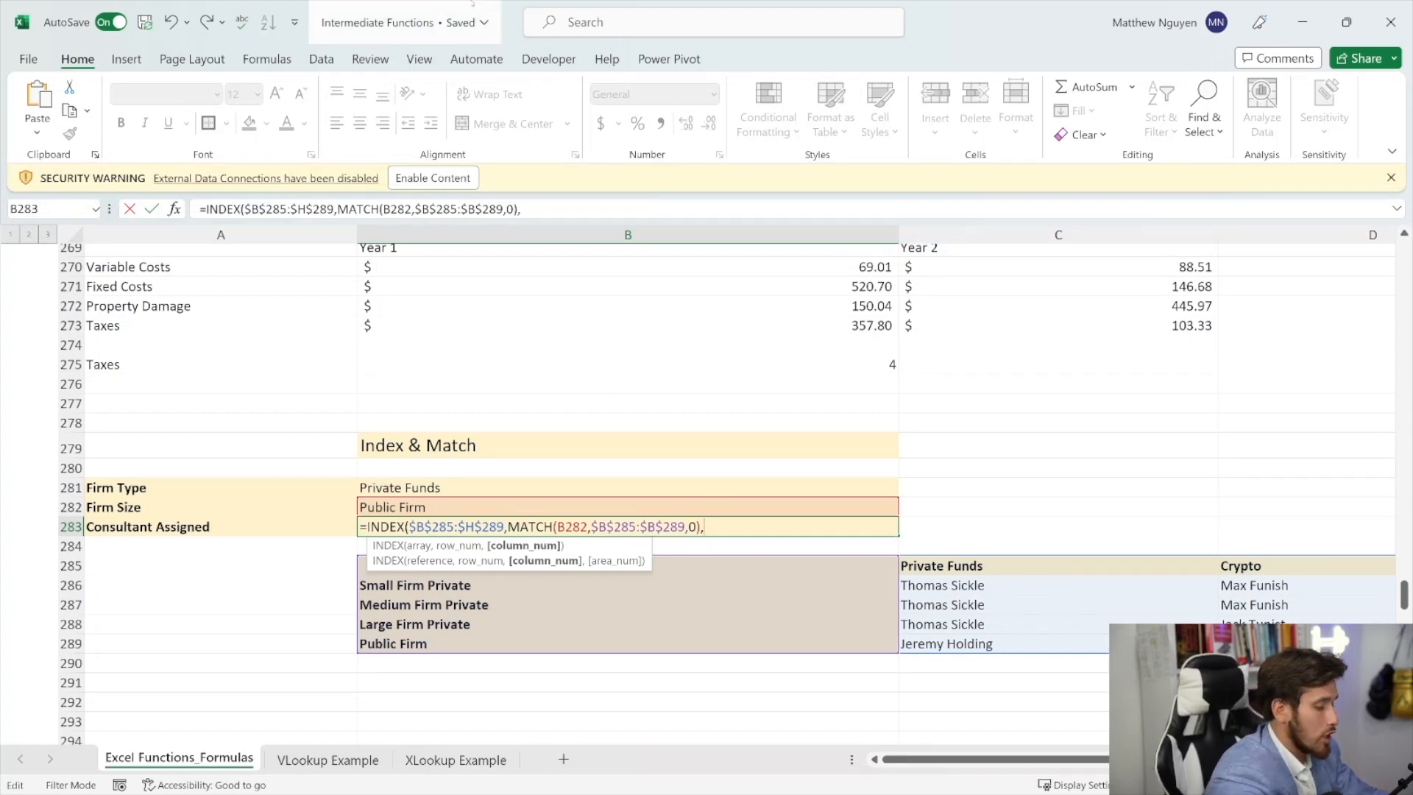
pyautogui.write('MATCH(')
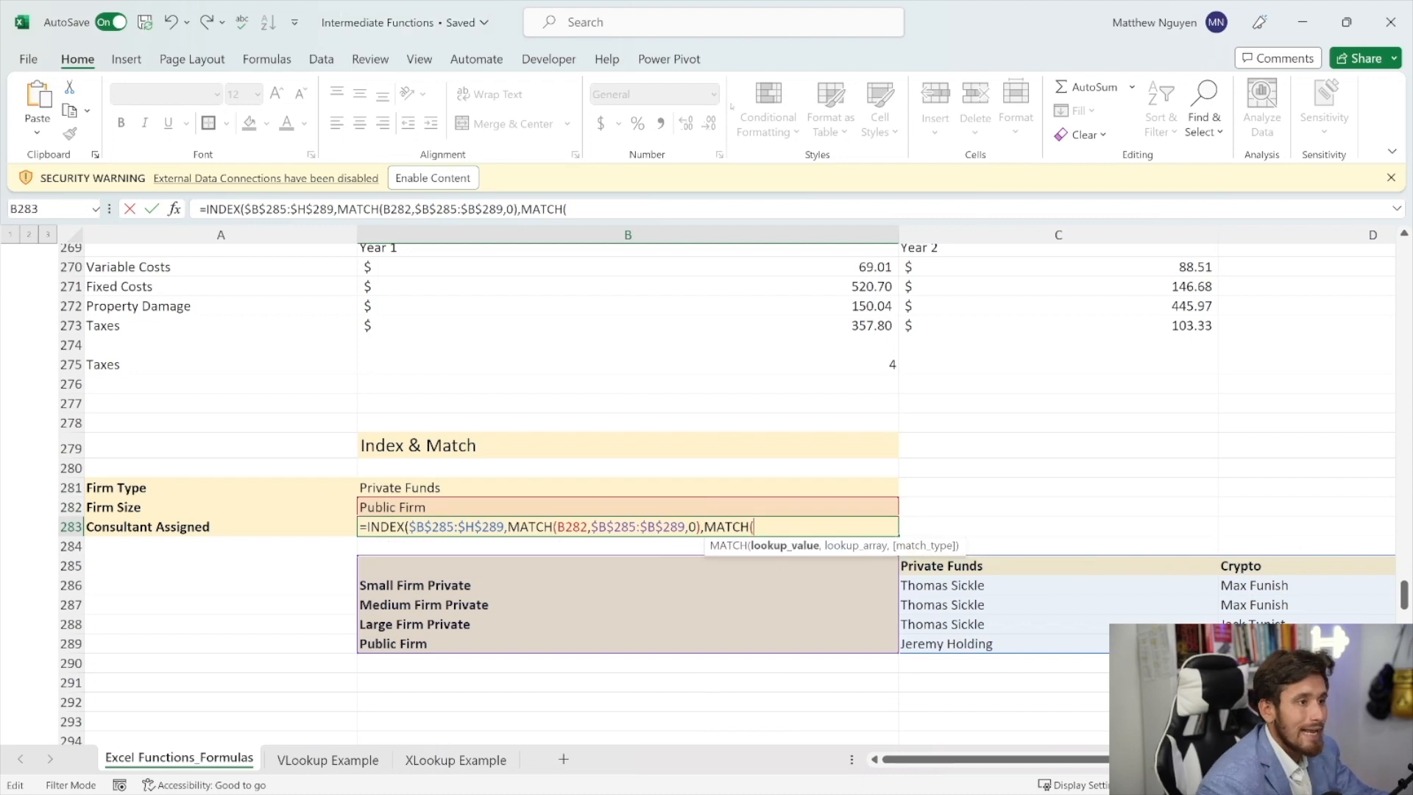
pyautogui.click(498, 488)
pyautogui.write(',')
pyautogui.moveTo(635, 567); pyautogui.dragTo(1181, 566)
pyautogui.hscroll(-6, 667, 441)
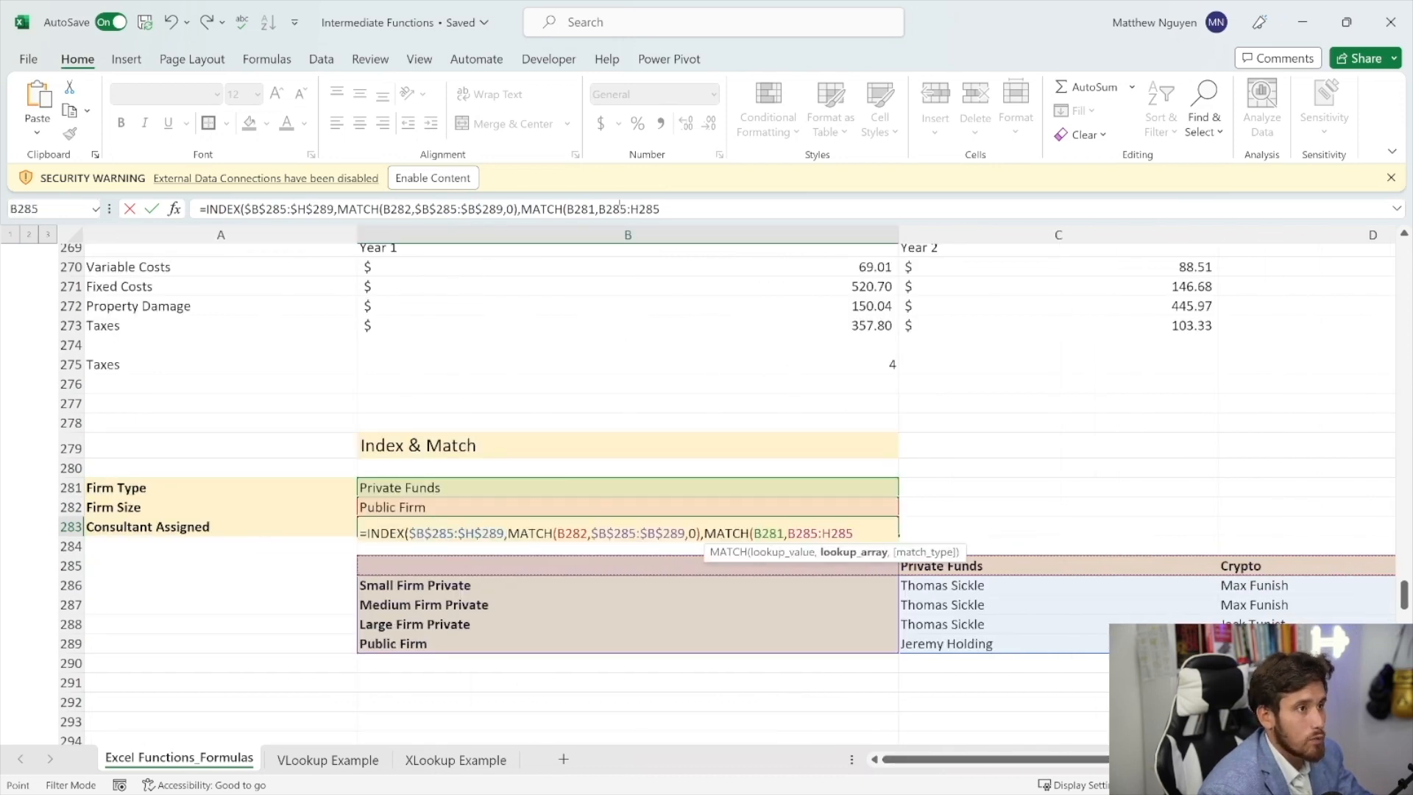
pyautogui.moveTo(674, 209); pyautogui.dragTo(598, 209)
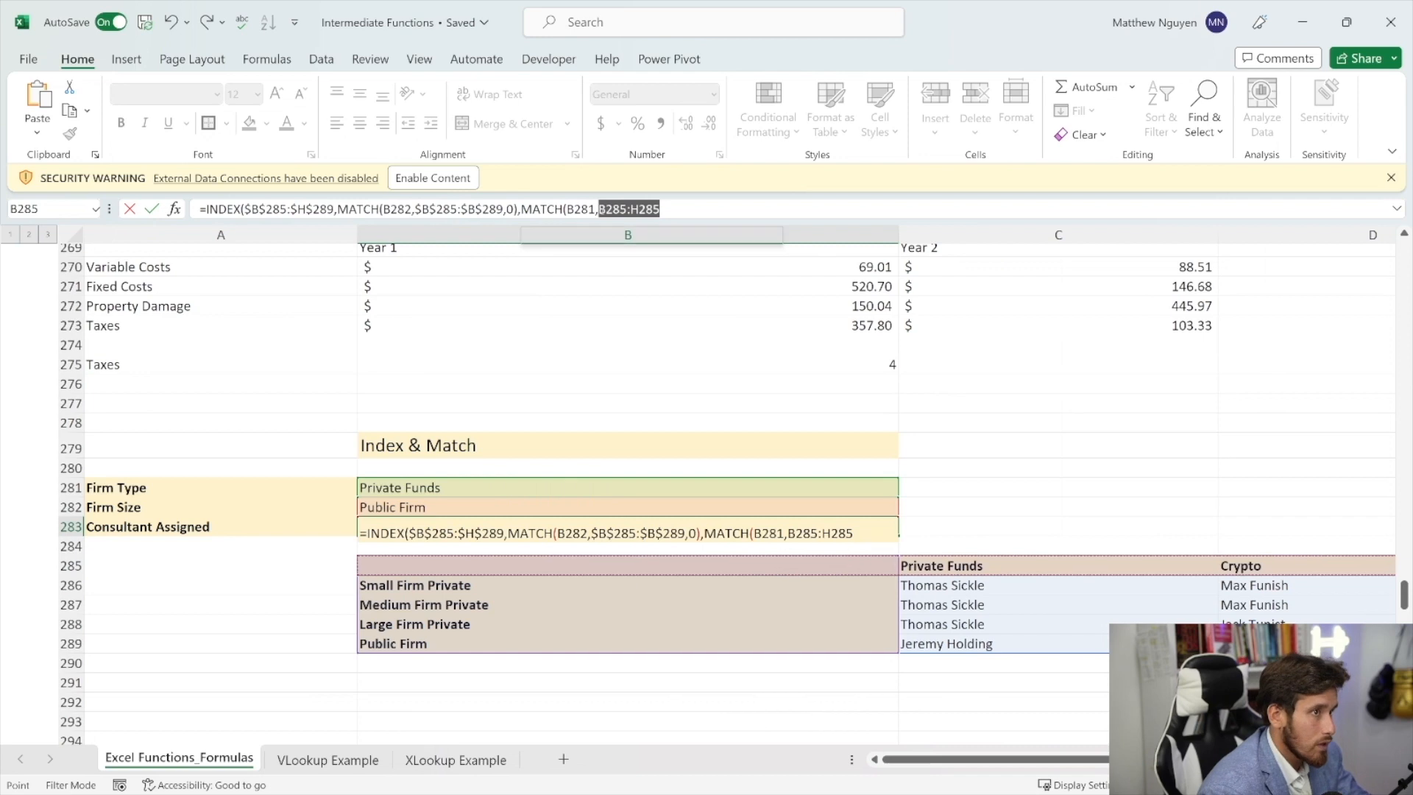
pyautogui.press('F4')
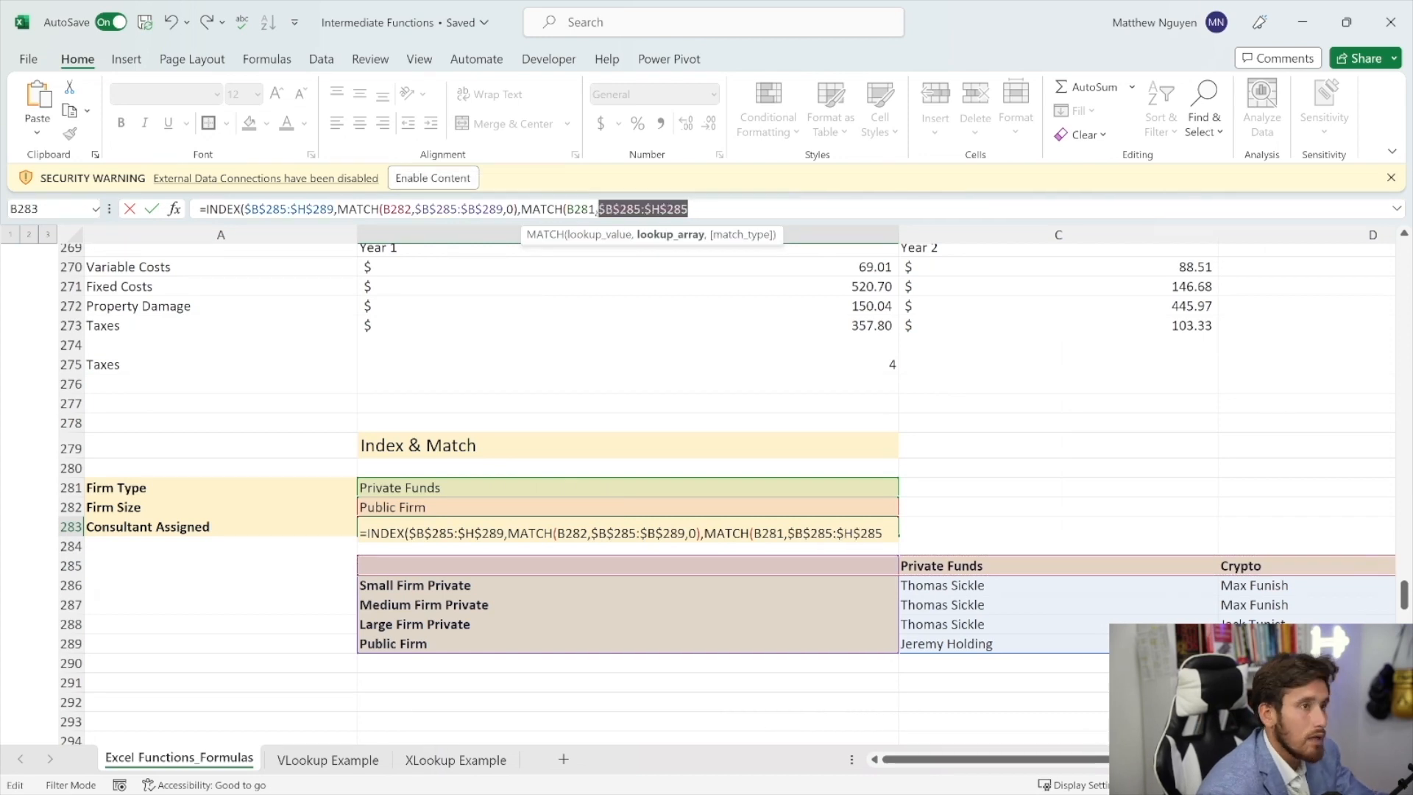
pyautogui.press('End')
pyautogui.write(',0)')
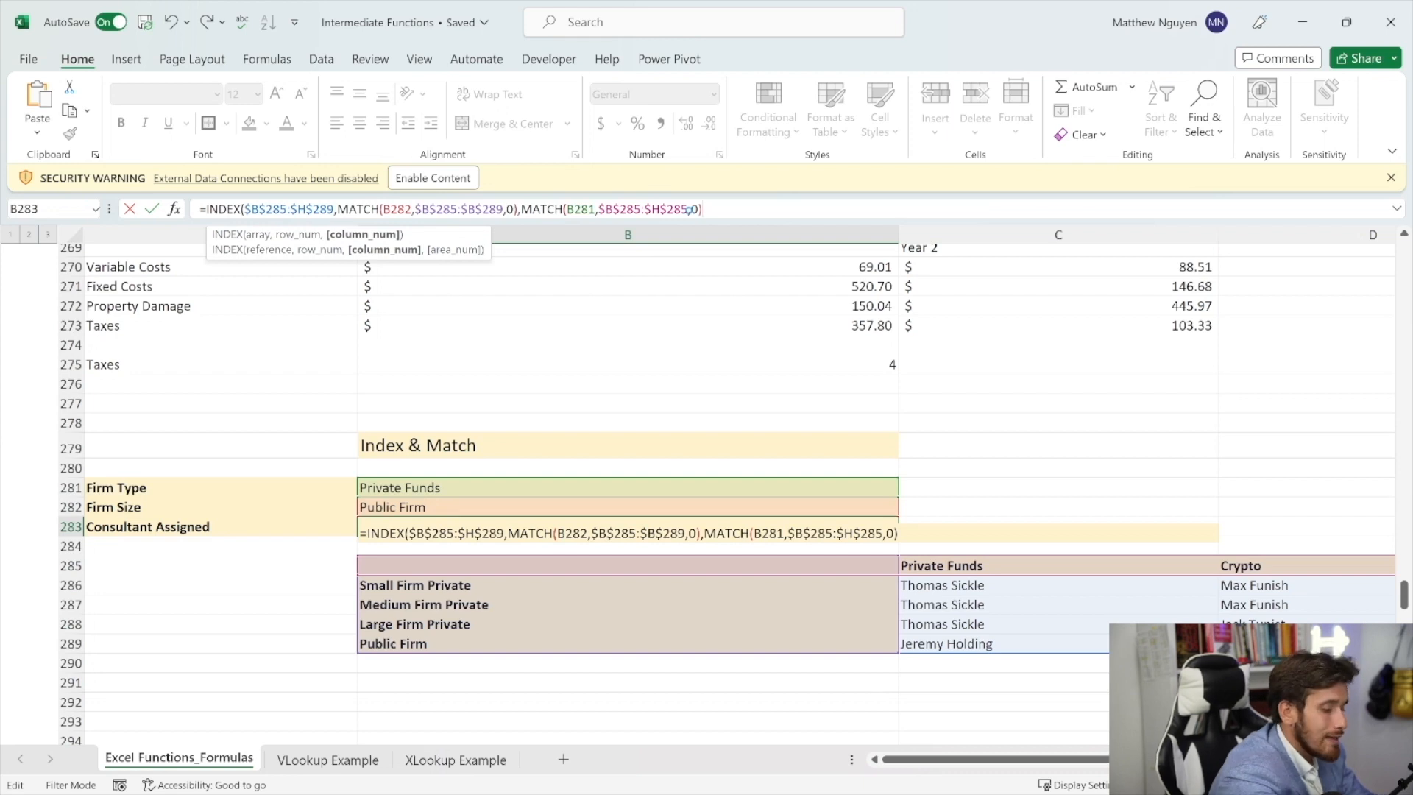
pyautogui.press('Return')
pyautogui.press('Return')
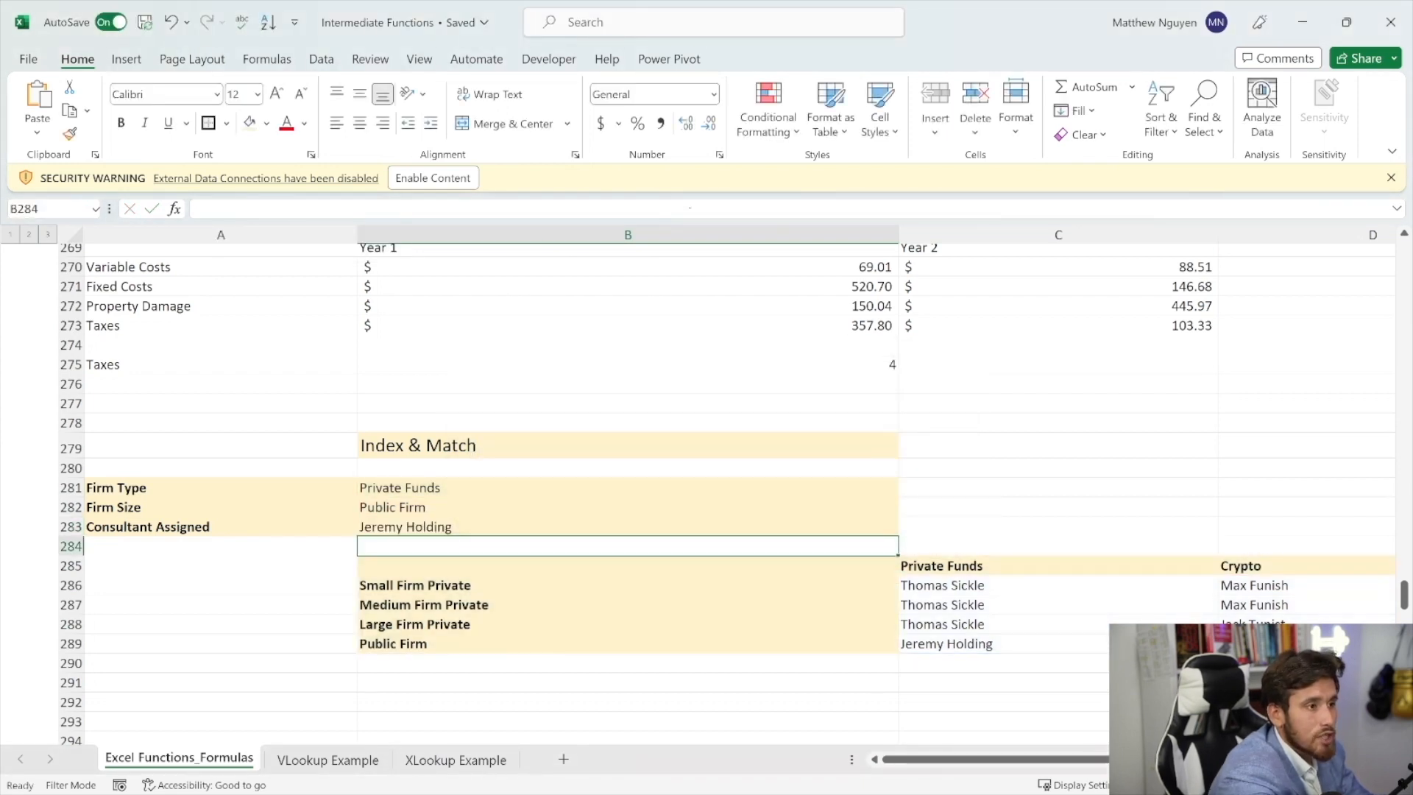
# - Change the Firm Type in B281 to Crypto to test the assigned consultant lookup
pyautogui.click(495, 511)
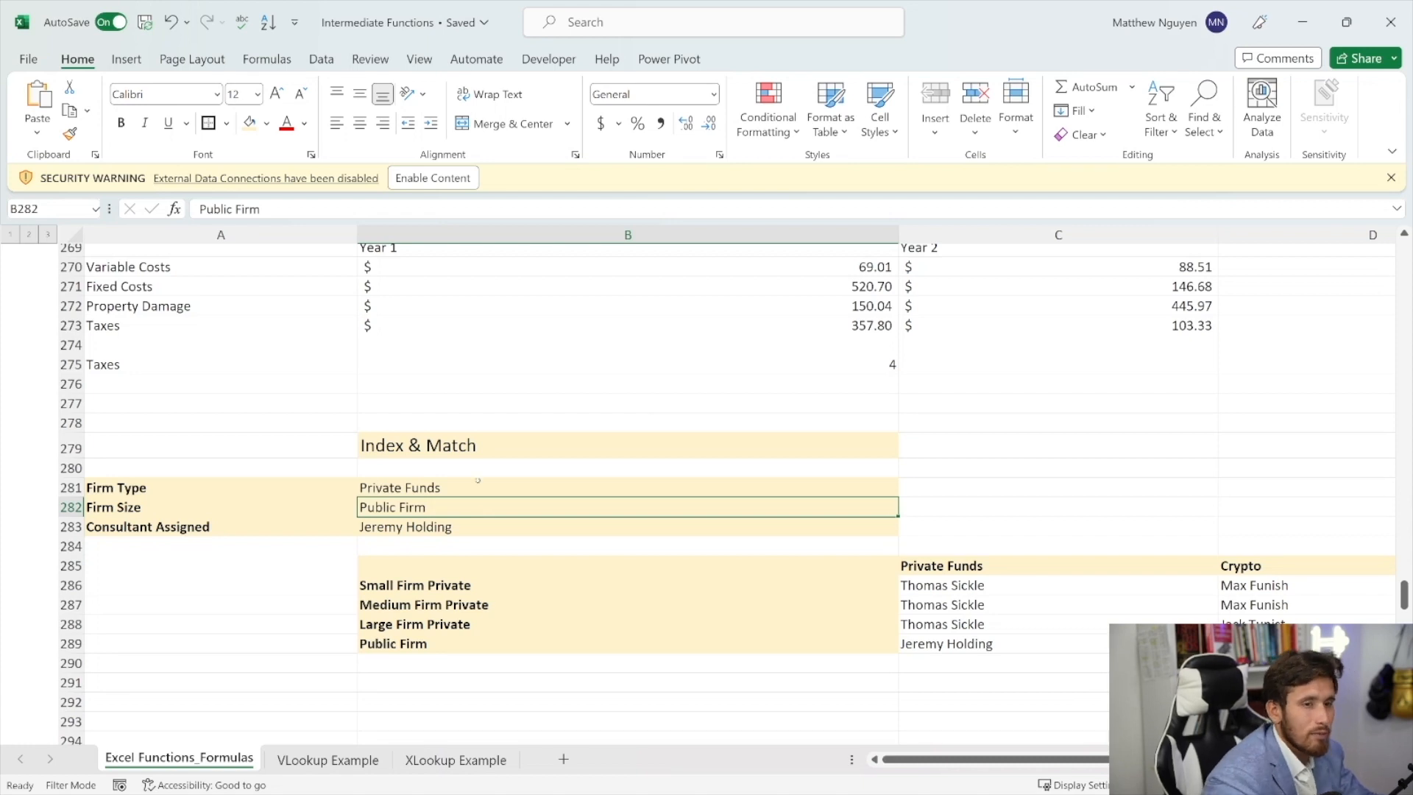
pyautogui.click(478, 477)
pyautogui.write('Cyrp')
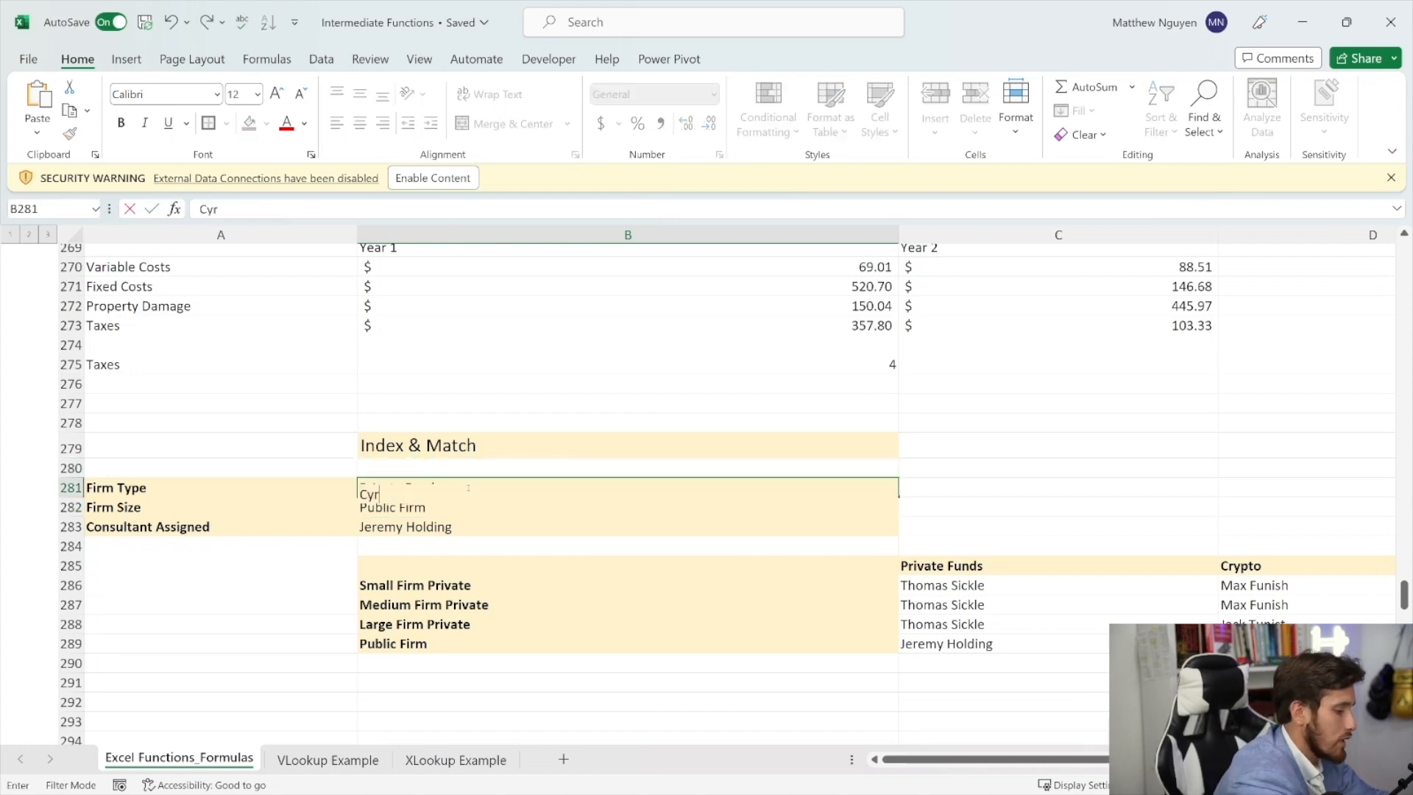
pyautogui.press('BackSpace')
pyautogui.press('BackSpace')
pyautogui.press('BackSpace')
pyautogui.write('rty')
pyautogui.press('BackSpace')
pyautogui.press('BackSpace')
pyautogui.write('ypto')
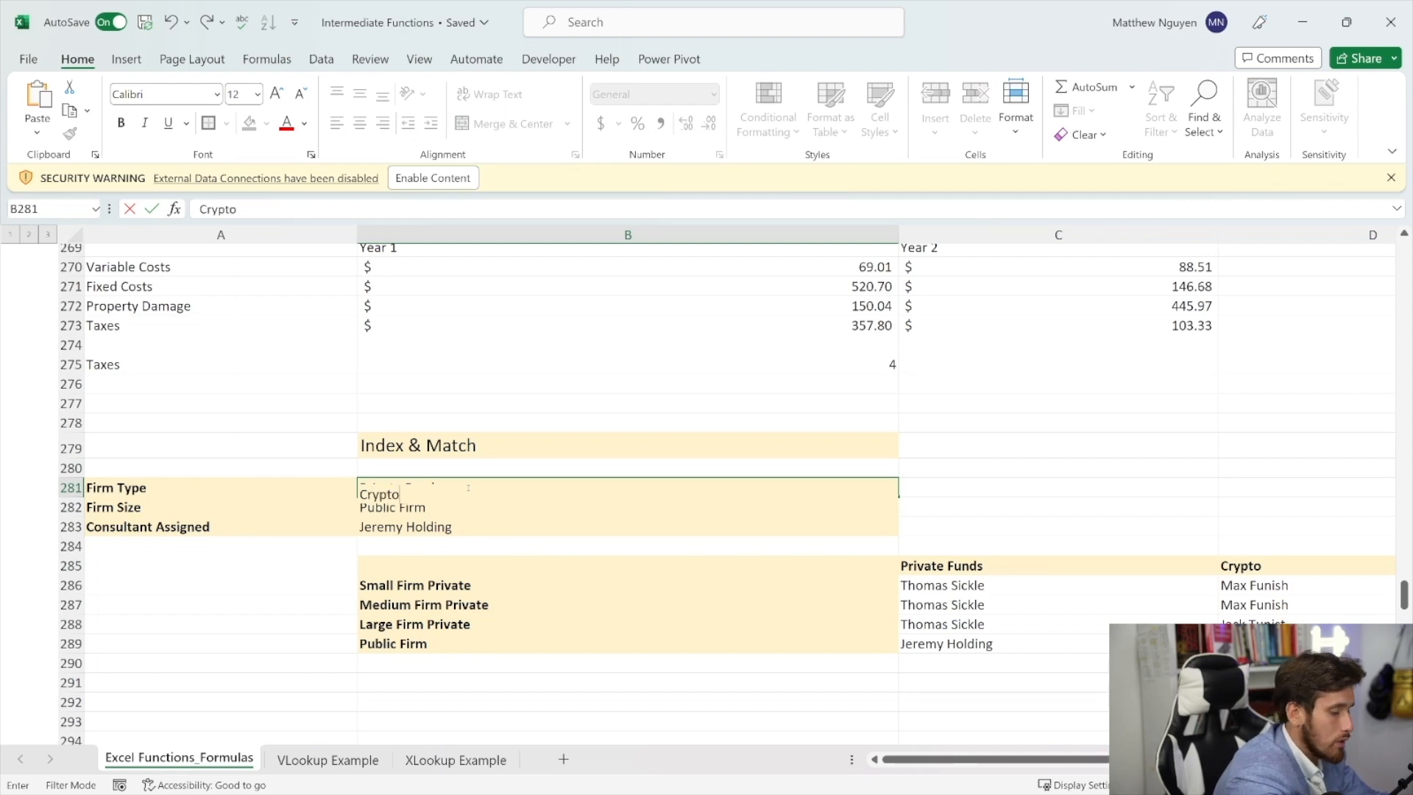
pyautogui.press('Return')
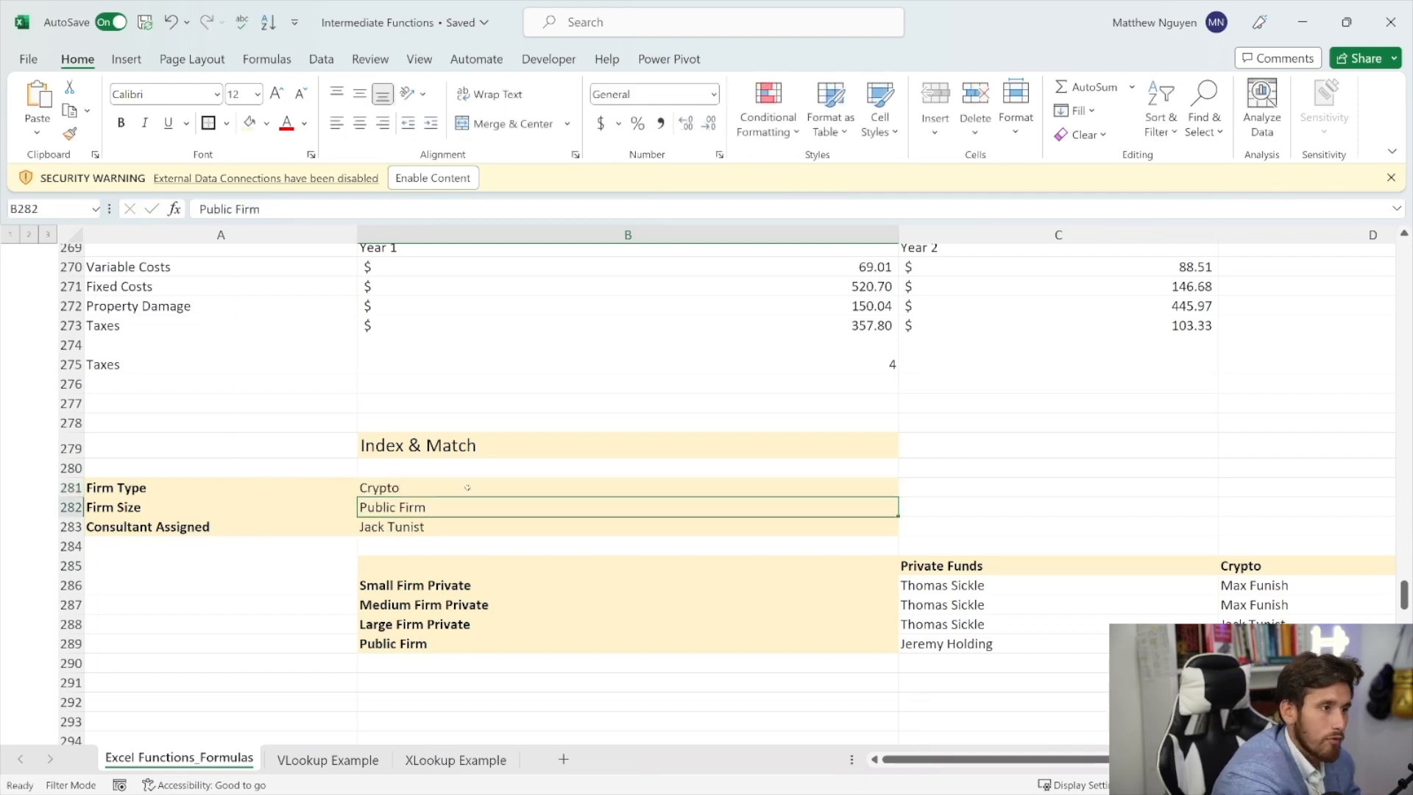
# - Undo the Firm Type change in B281
pyautogui.moveTo(969, 758); pyautogui.dragTo(1008, 773)
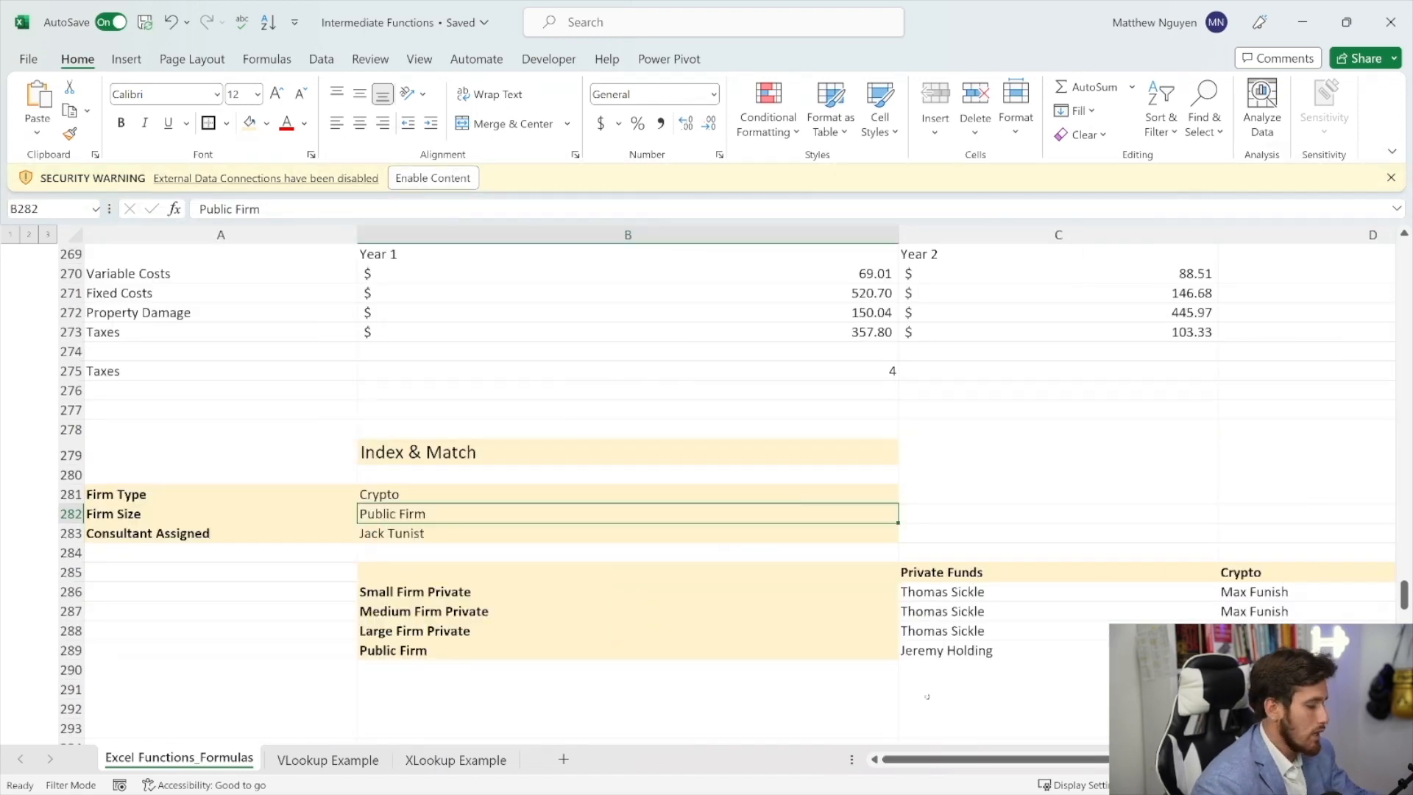
pyautogui.hotkey('ctrl', 'z')
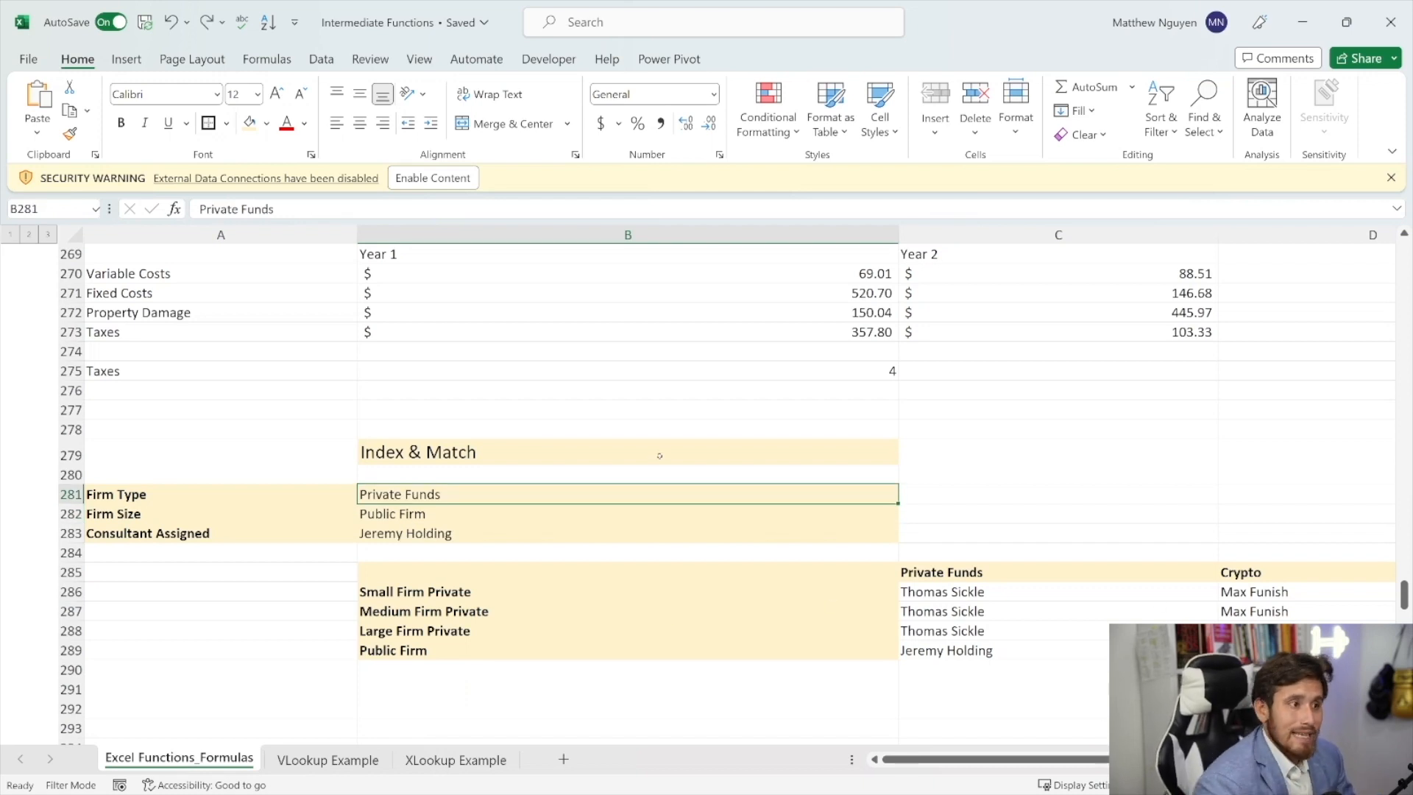
pyautogui.scroll(-4, 685, 518)
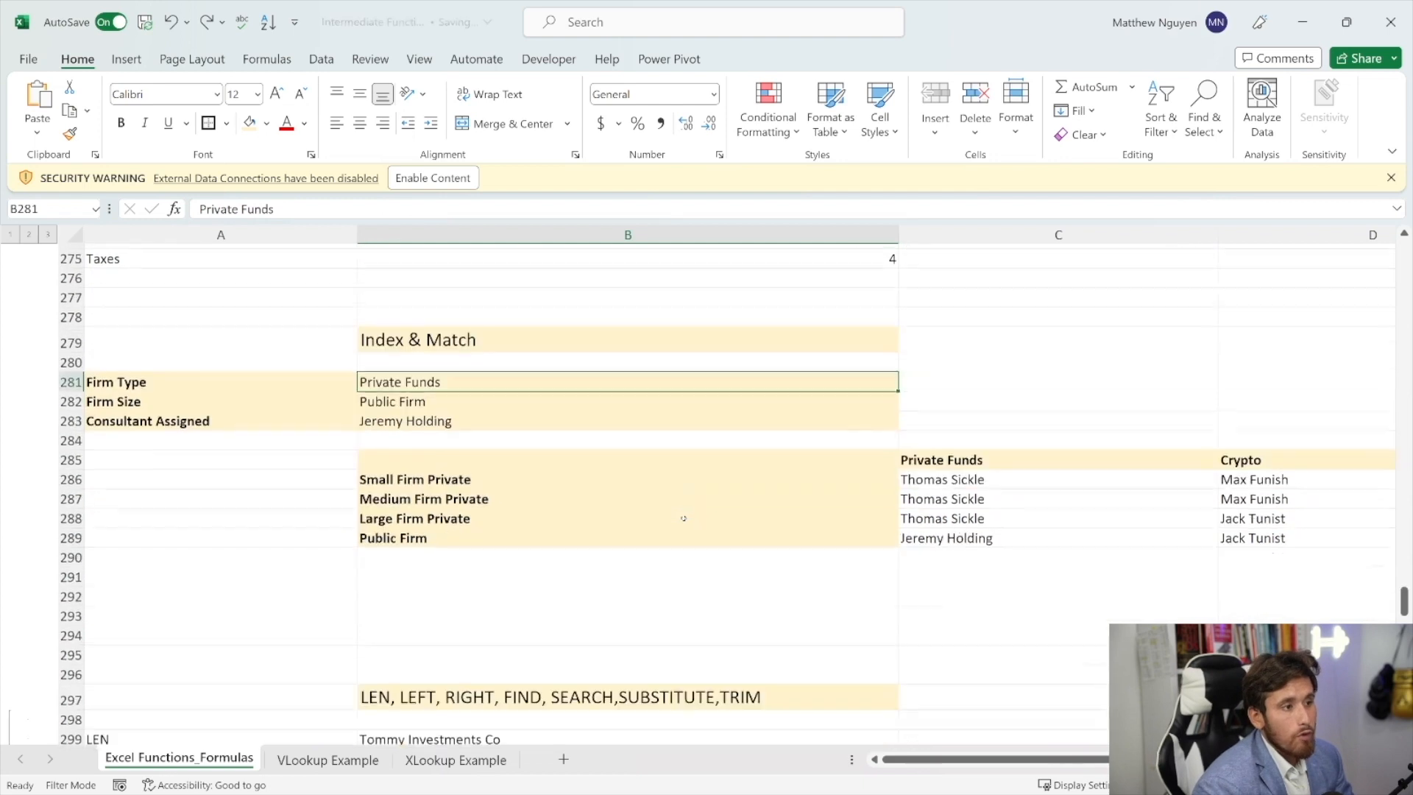
# - Inspect the LEN formula in C299 and the RIGHT formula in C300 of the text functions section
pyautogui.scroll(-5, 665, 556)
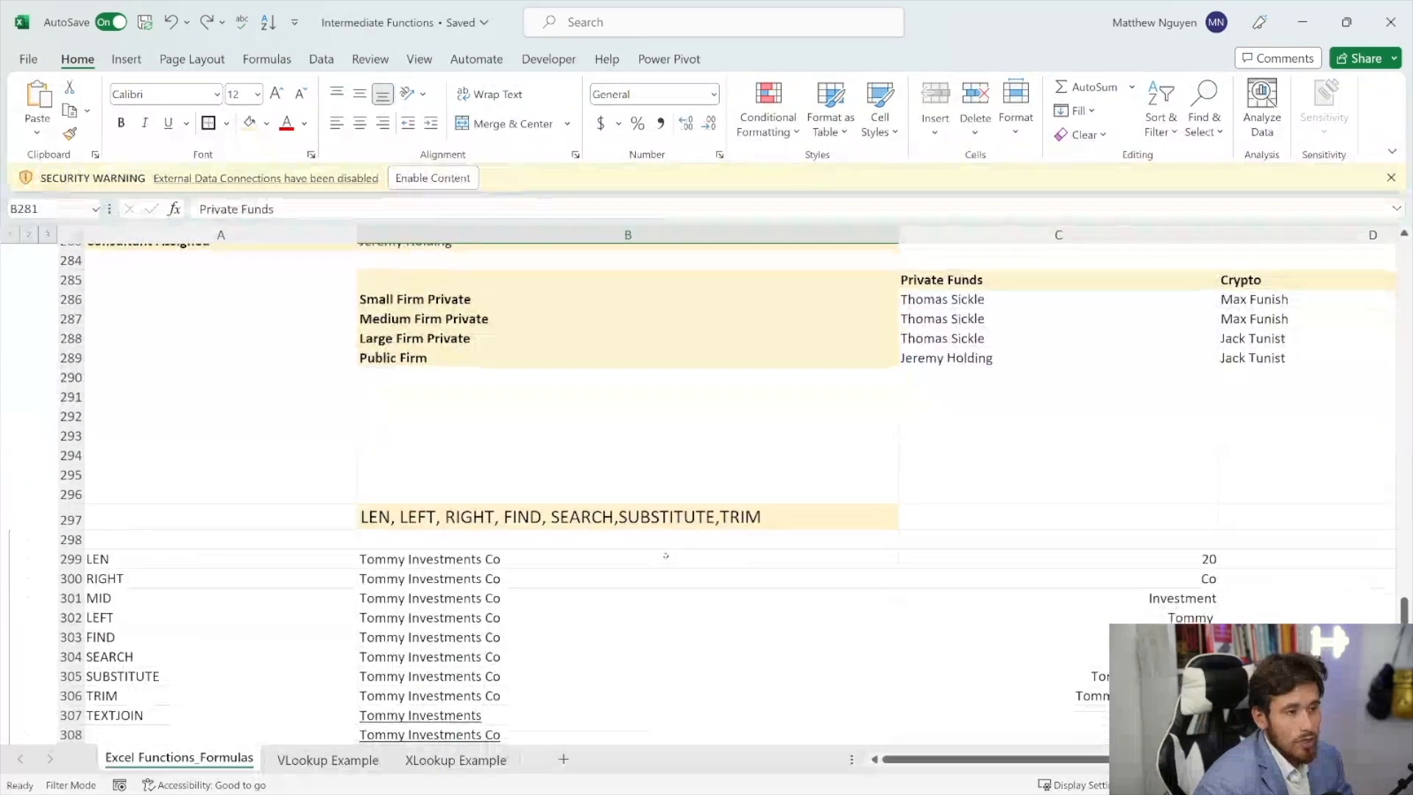
pyautogui.scroll(-7, 661, 556)
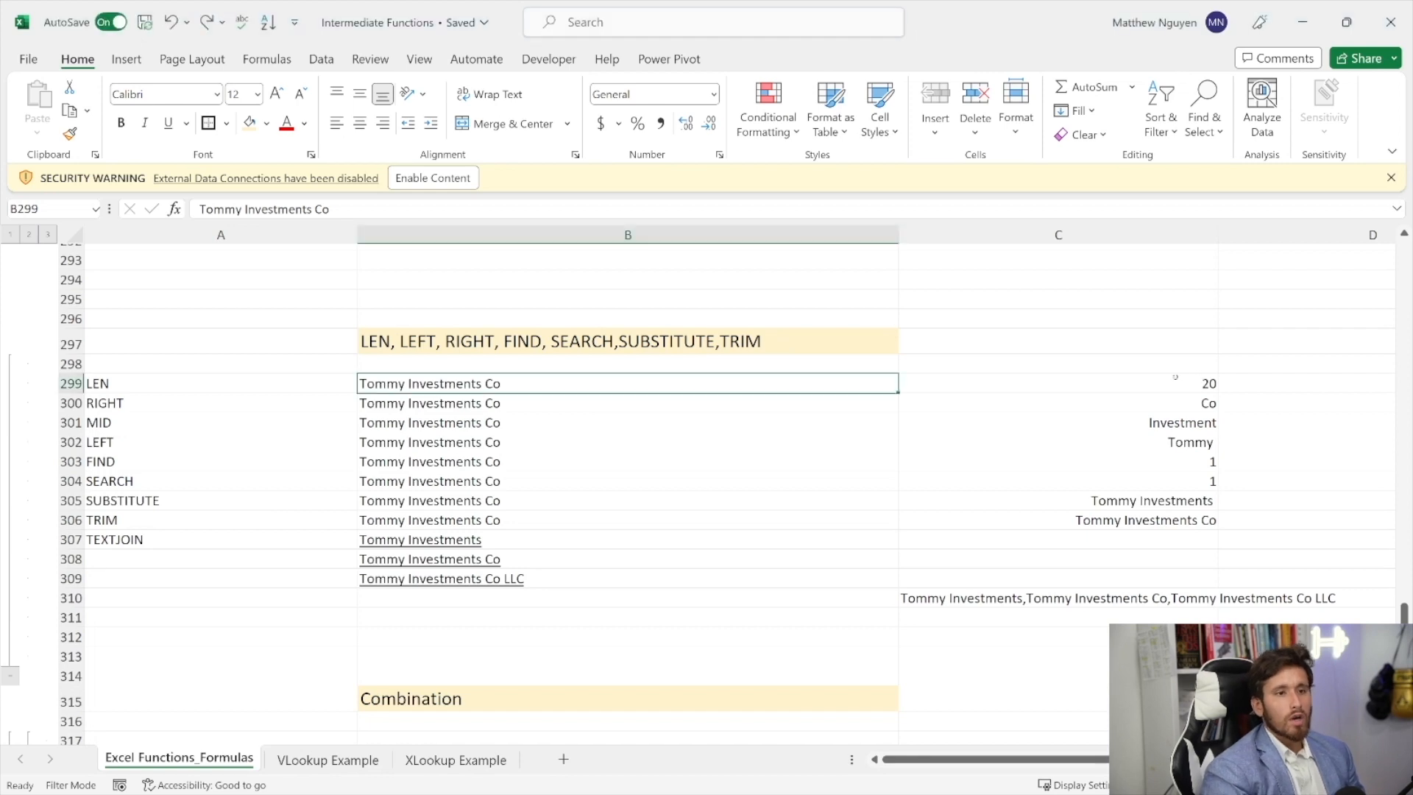
pyautogui.click(1192, 381)
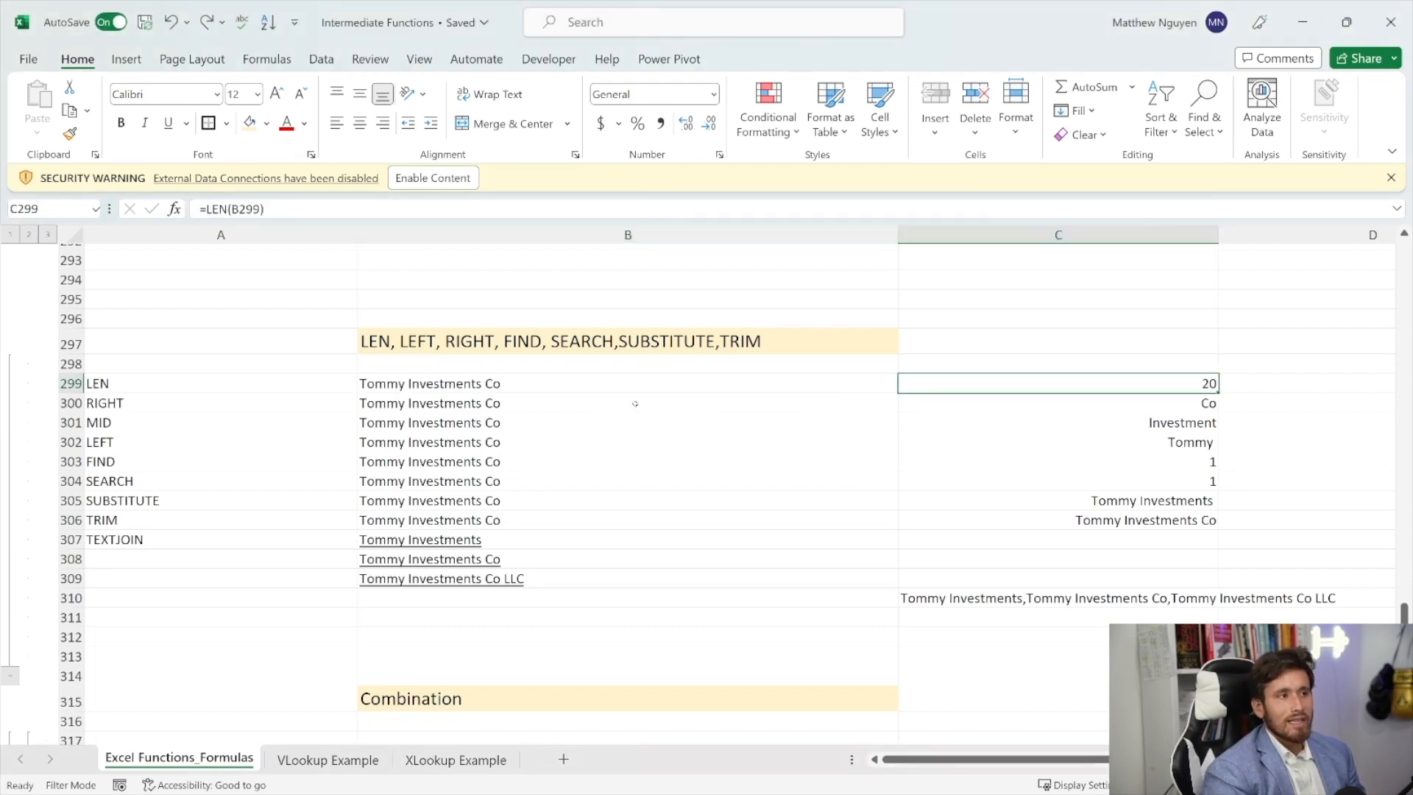
pyautogui.press('F2')
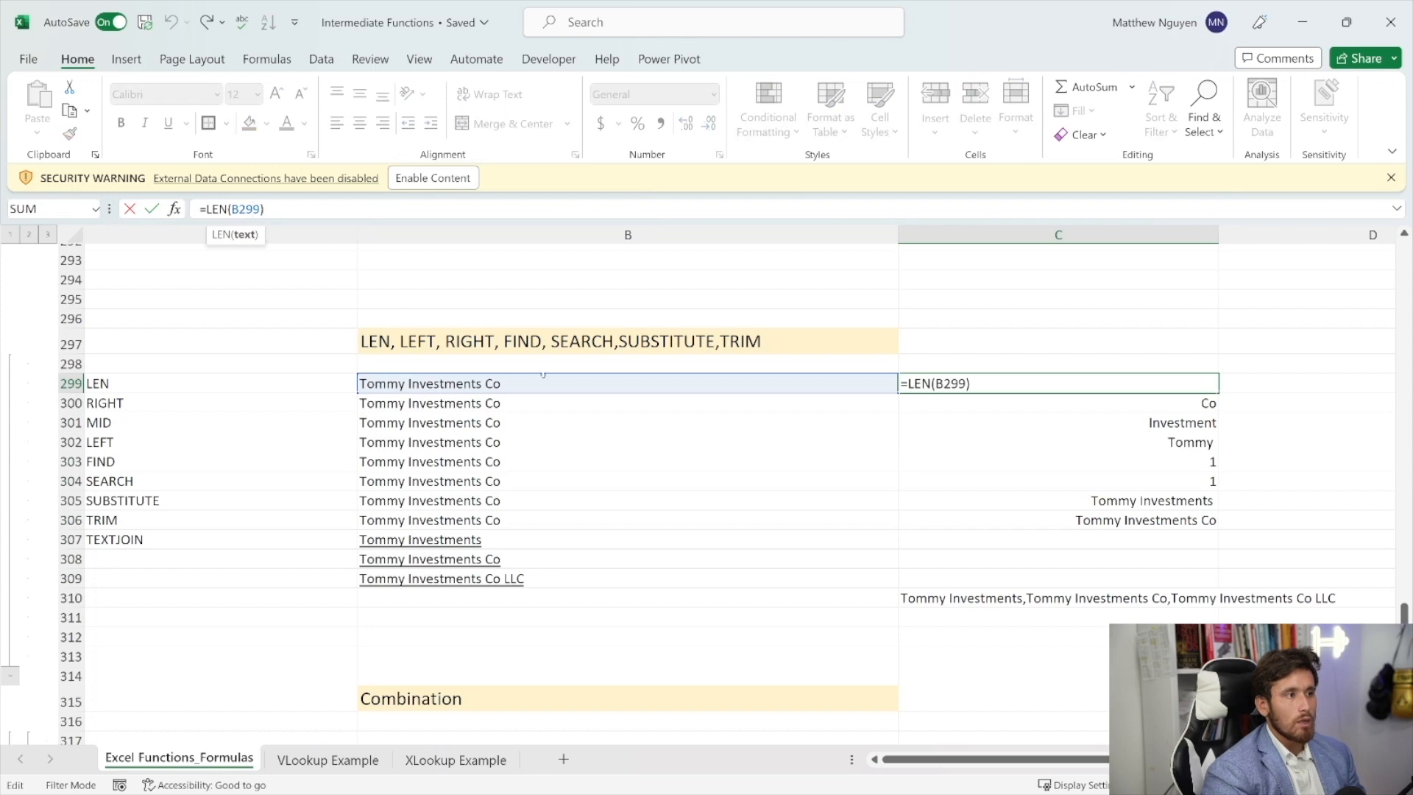
pyautogui.click(574, 424)
pyautogui.click(934, 398)
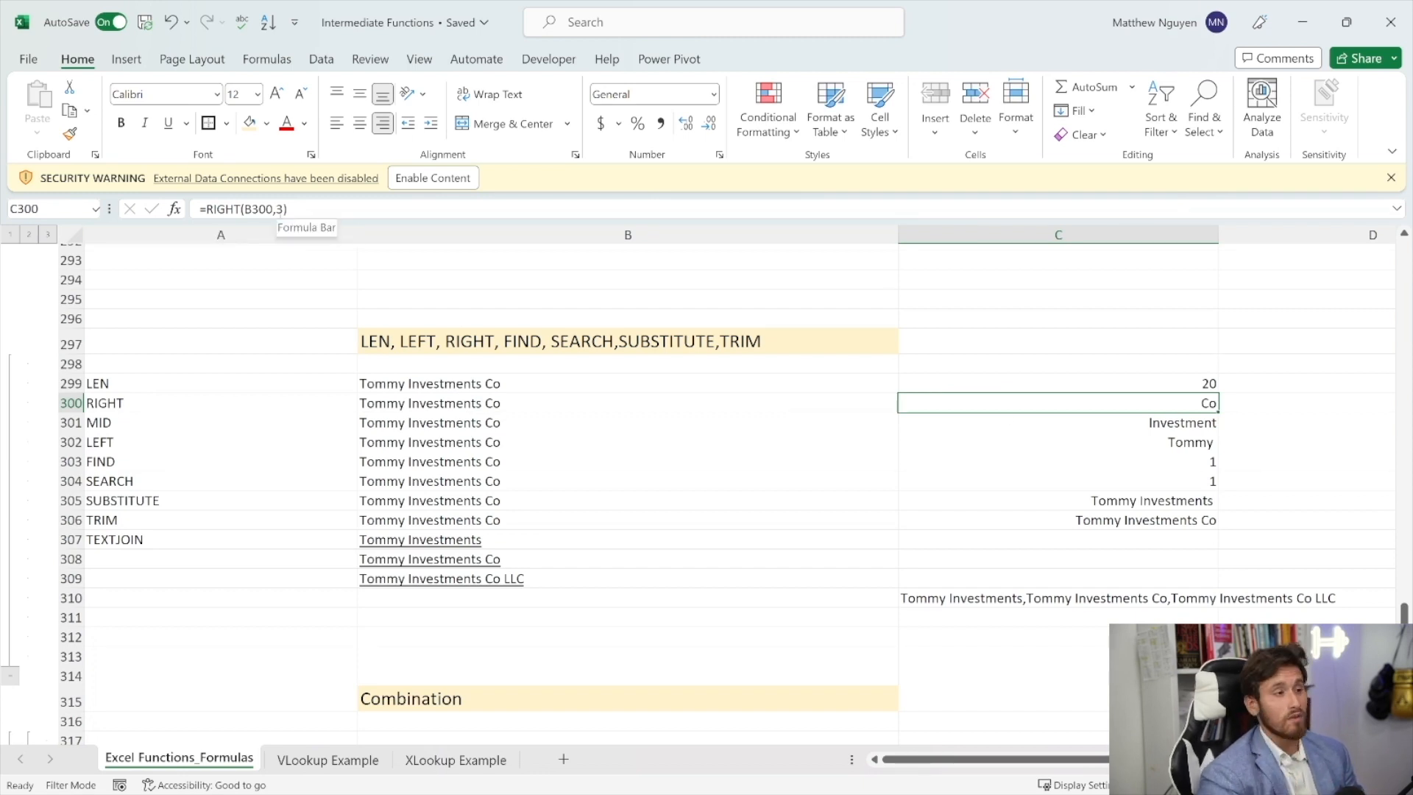
# - Examine the text, start number and character count arguments of the MID formula in C301
pyautogui.click(954, 420)
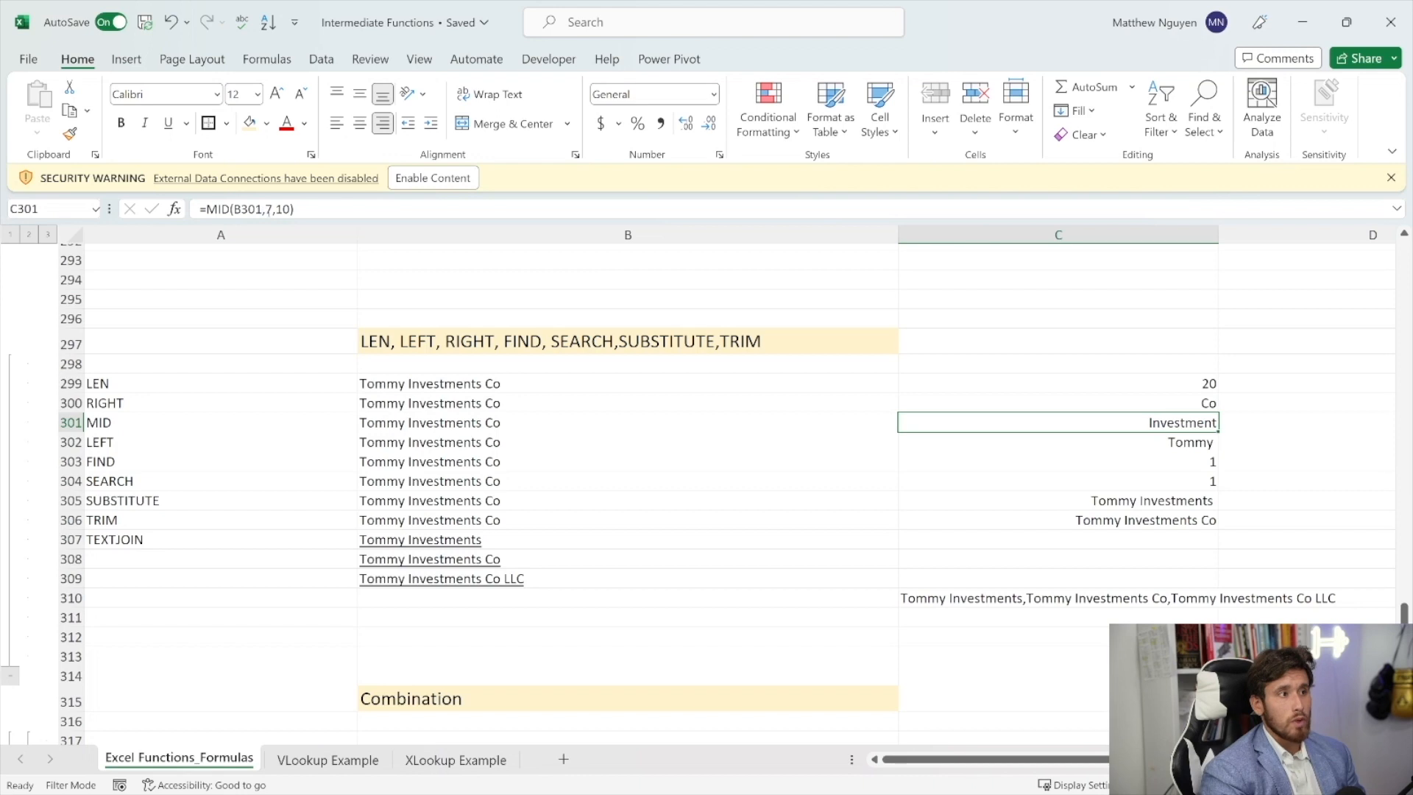
pyautogui.click(266, 209)
pyautogui.click(284, 209)
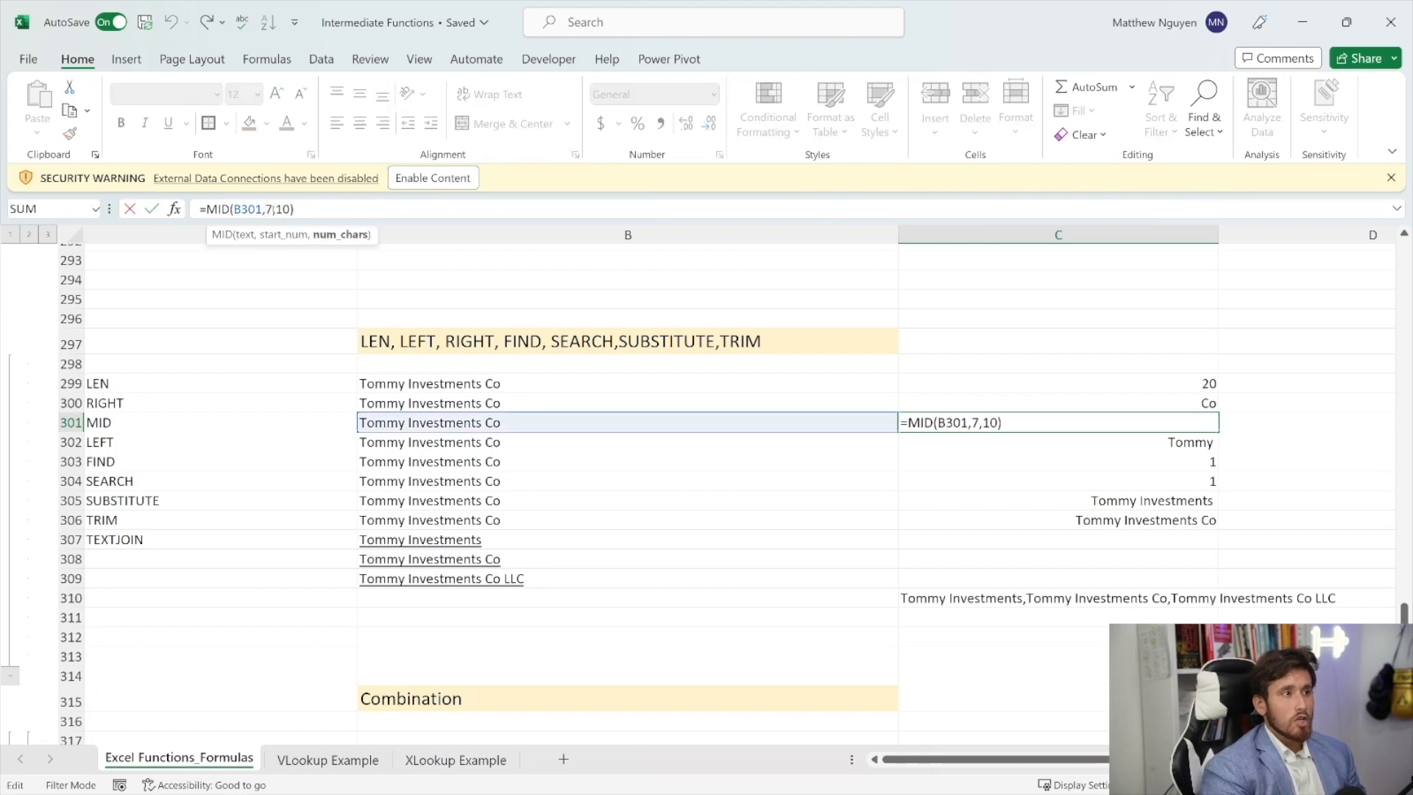
pyautogui.click(262, 210)
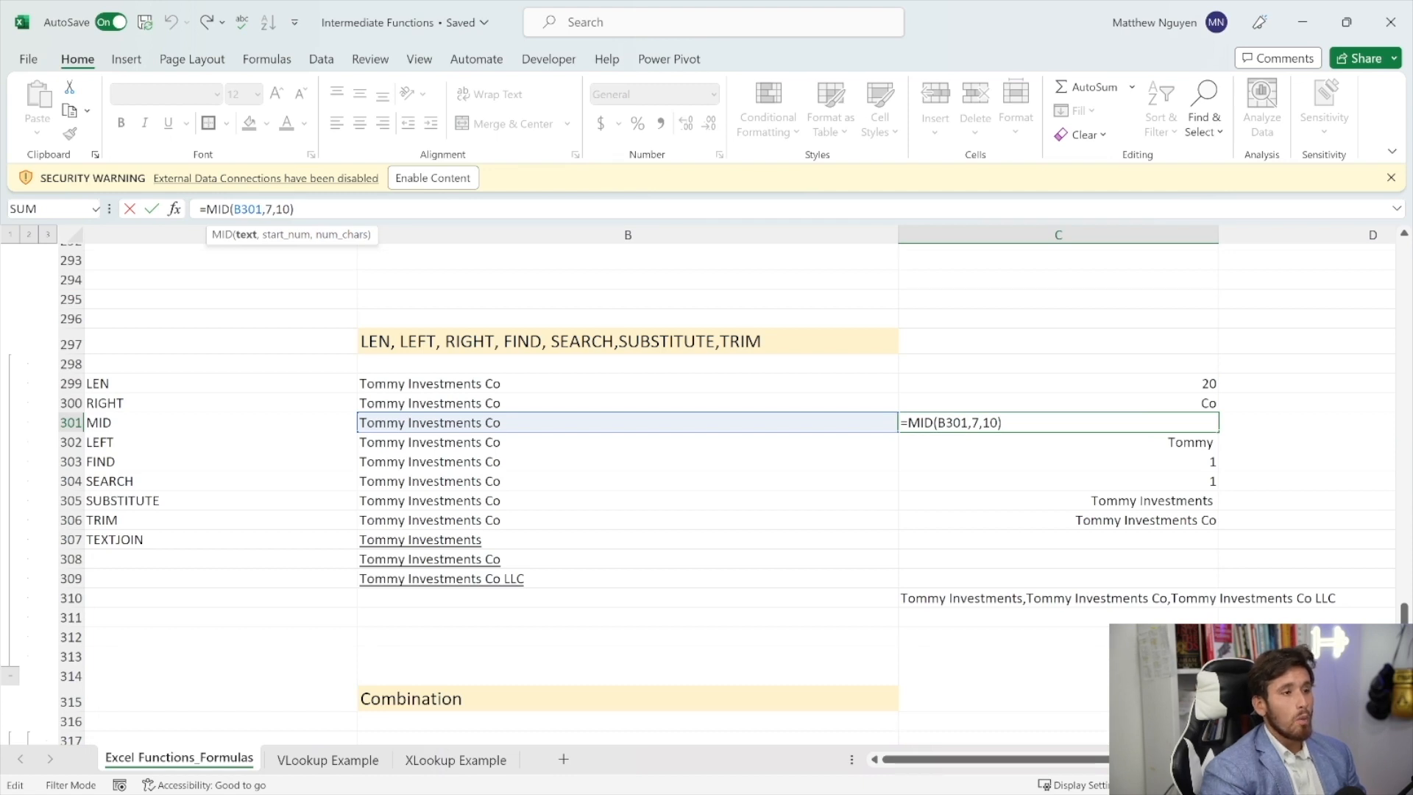
pyautogui.click(270, 210)
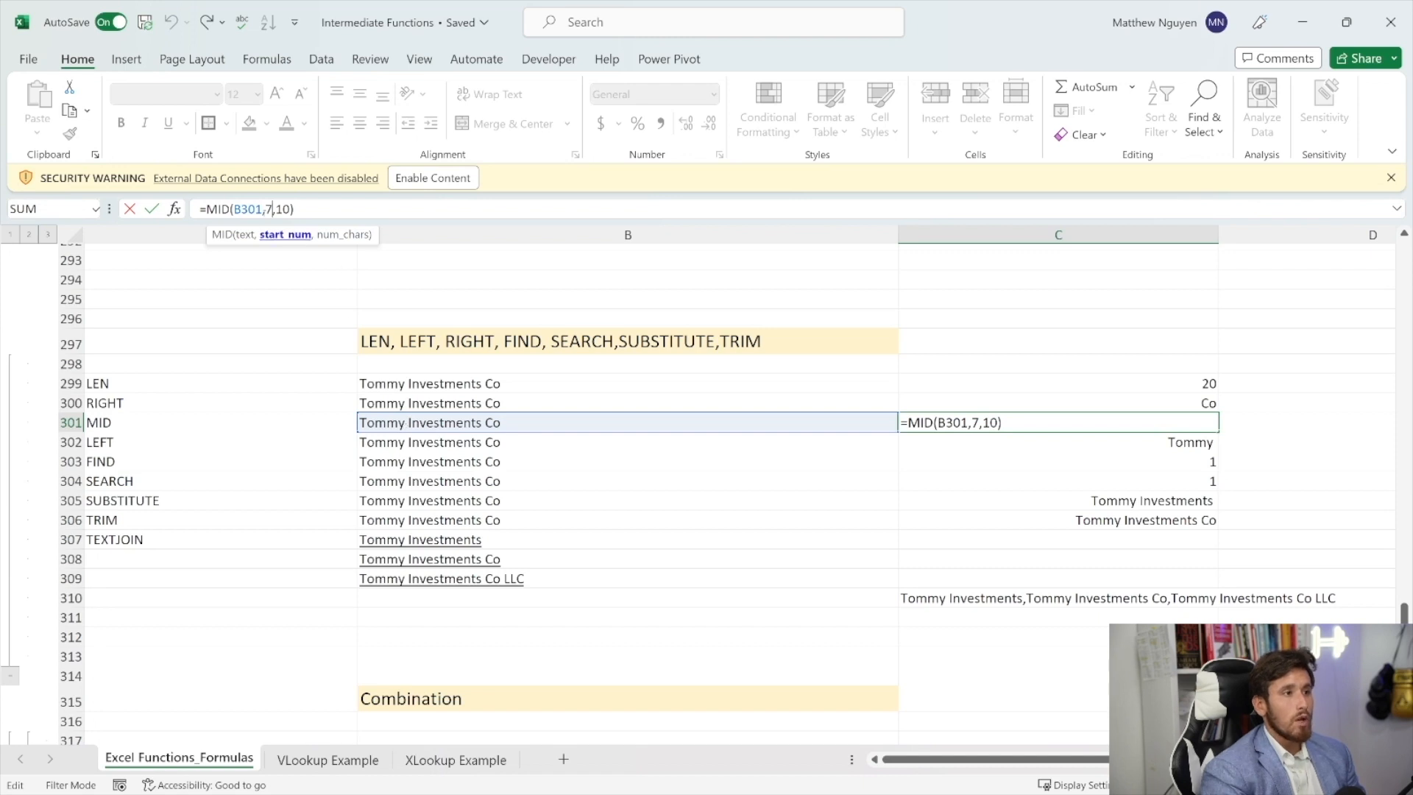
pyautogui.click(276, 211)
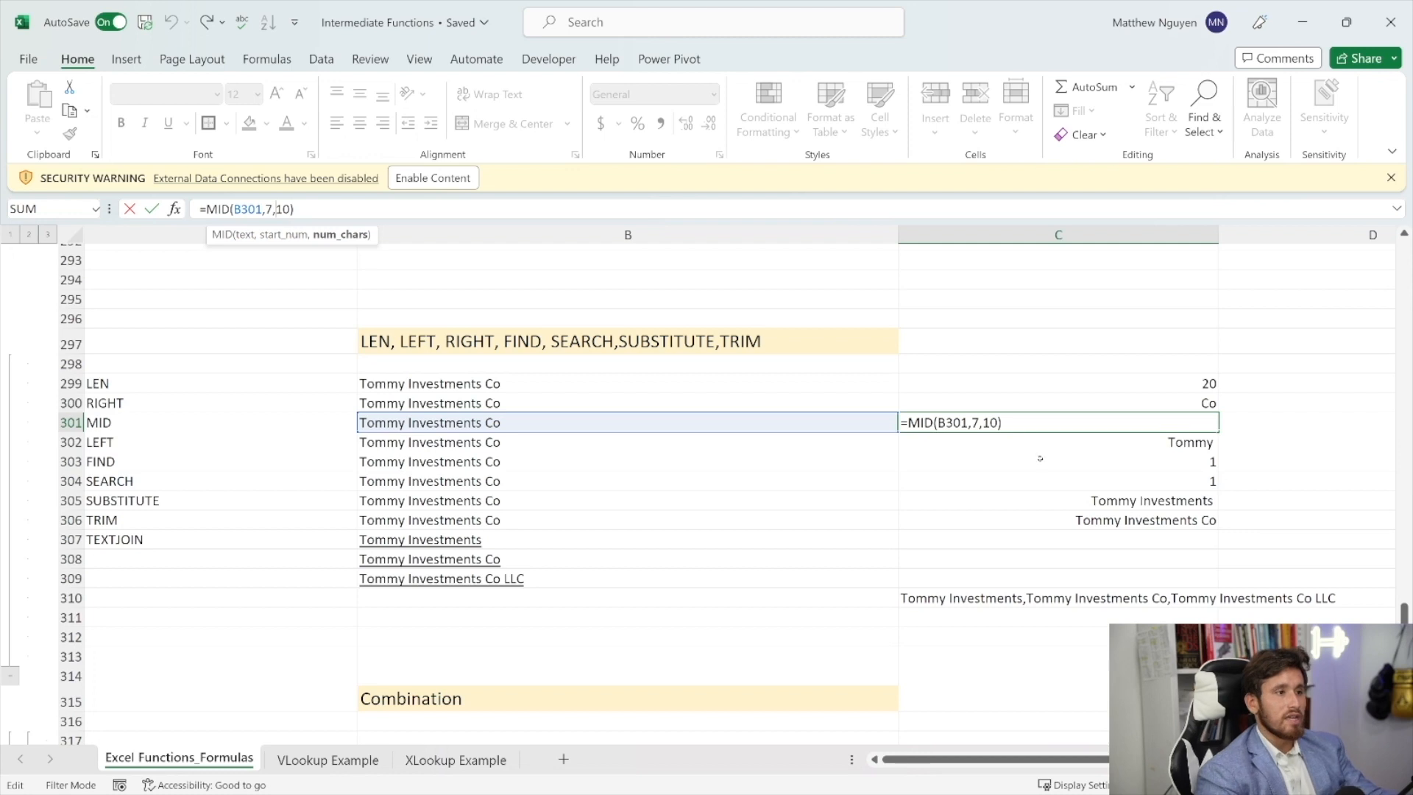
pyautogui.hotkey('ctrl', 'Return')
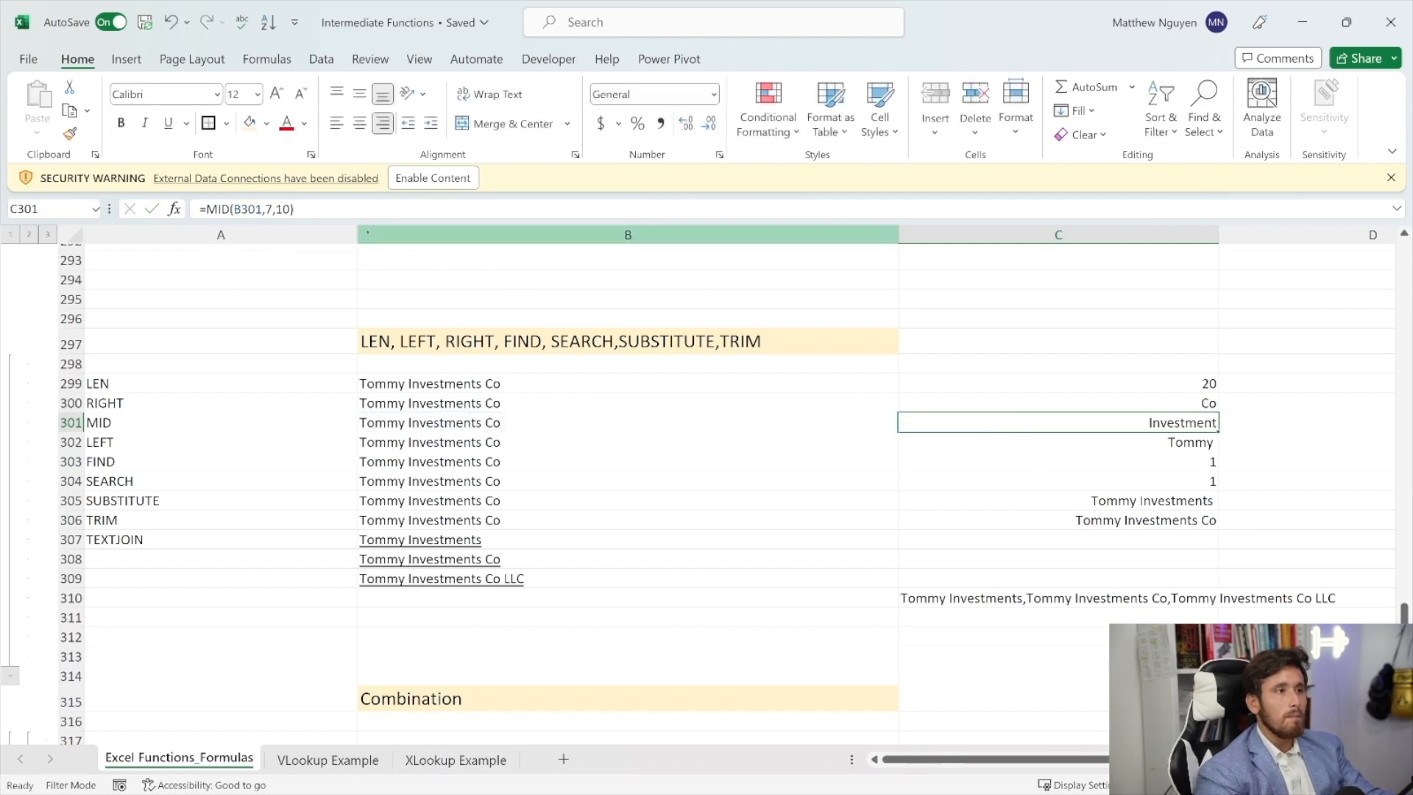
# - Set the number of characters in C301's MID formula to 11
pyautogui.click(303, 209)
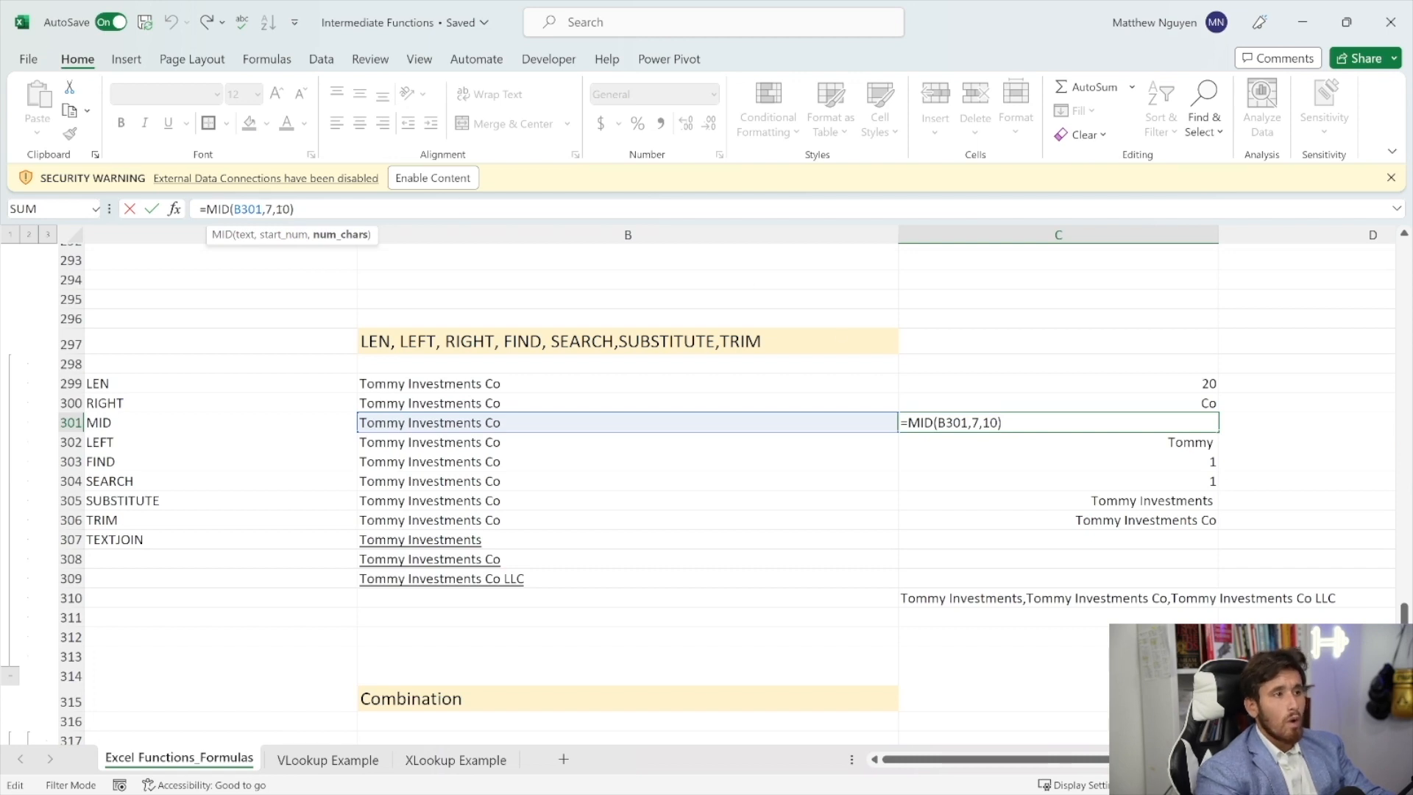
pyautogui.press('Left')
pyautogui.press('Left')
pyautogui.press('Left')
pyautogui.press('Left')
pyautogui.press('Left')
pyautogui.click(286, 210)
pyautogui.press('BackSpace')
pyautogui.write('1')
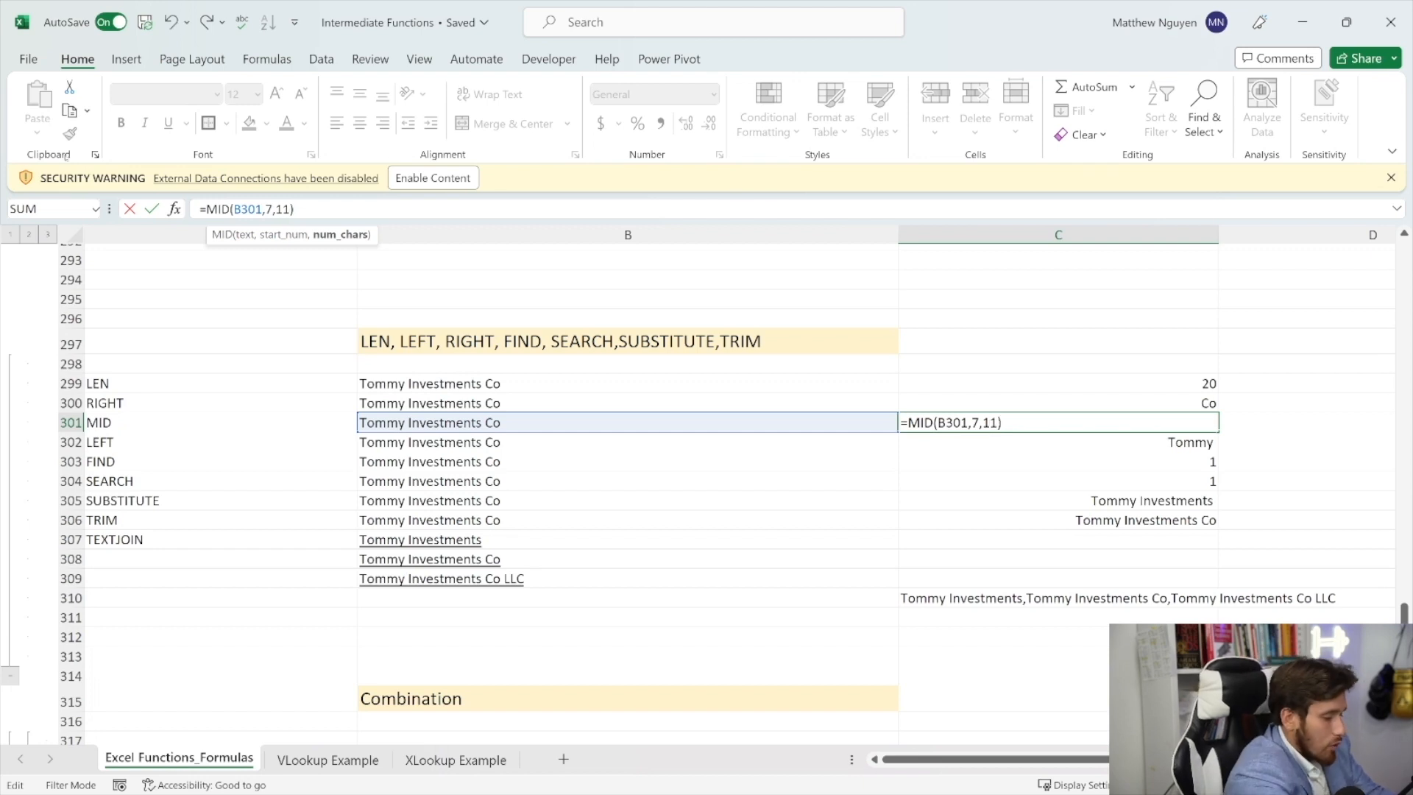
# - Commit the MID formula in C301 as =MID(B301,7,11) and reselect that cell
pyautogui.press('Return')
pyautogui.click(1036, 431)
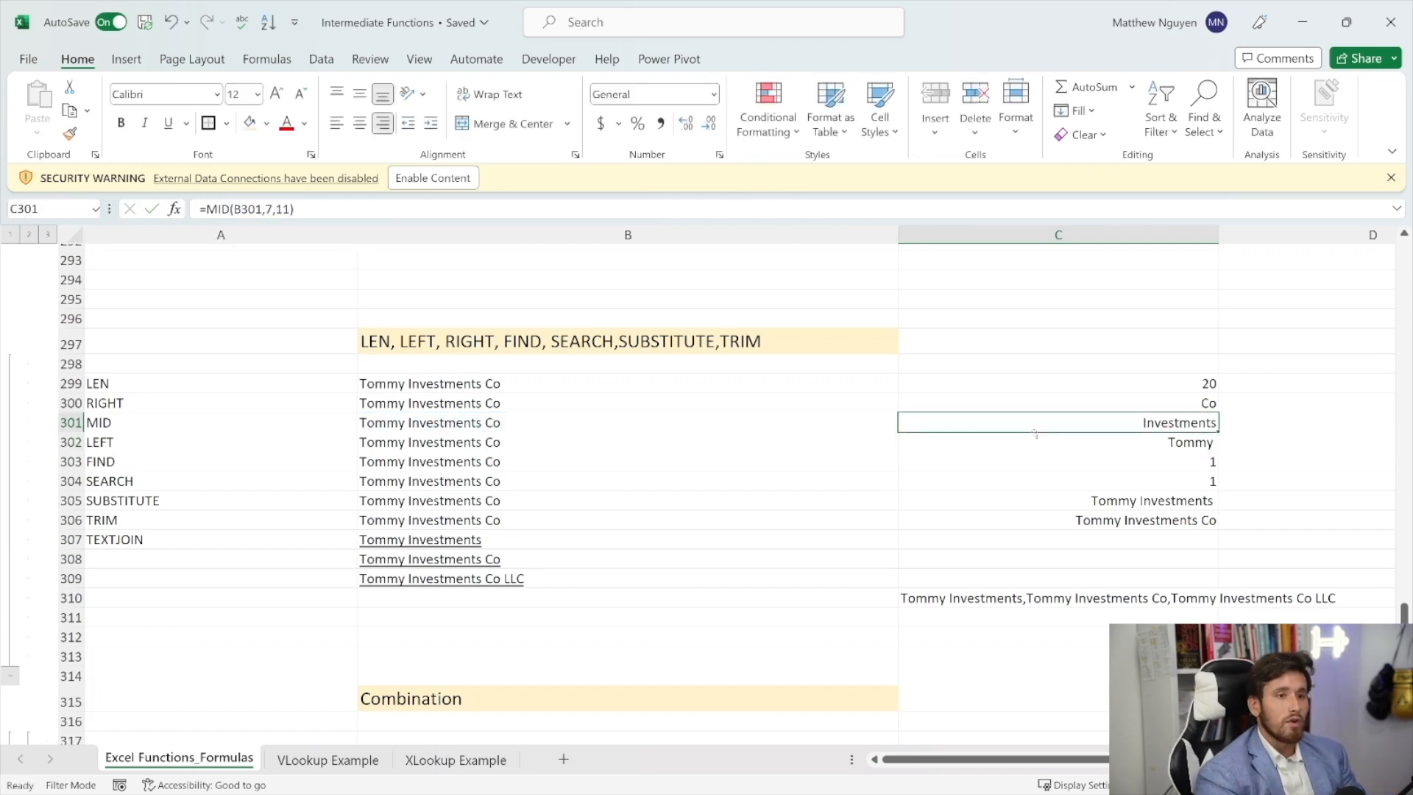
# - Examine the arguments of the LEFT formula in C302 and the FIND formula in C303
pyautogui.moveTo(184, 441); pyautogui.dragTo(626, 441)
pyautogui.click(1088, 434)
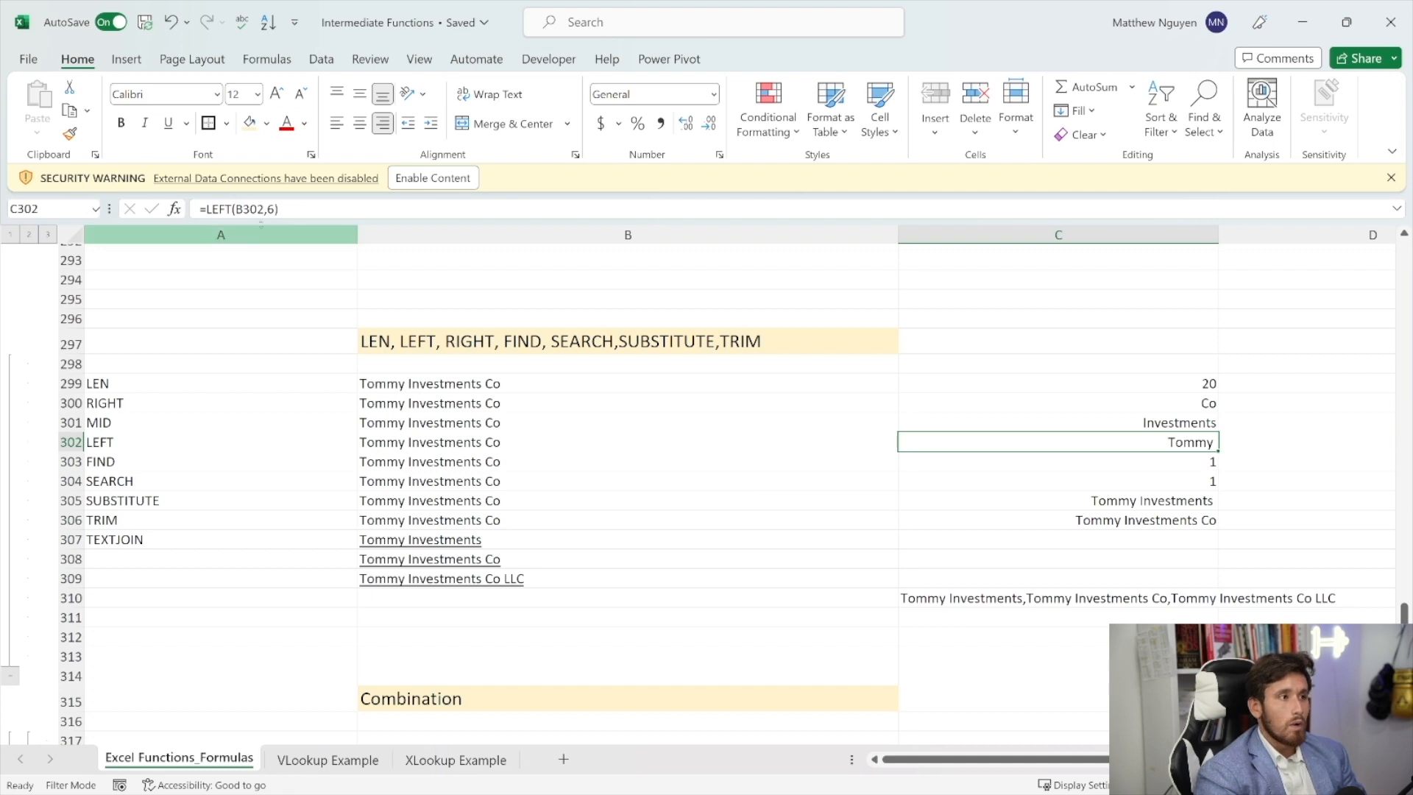
pyautogui.doubleClick(270, 209)
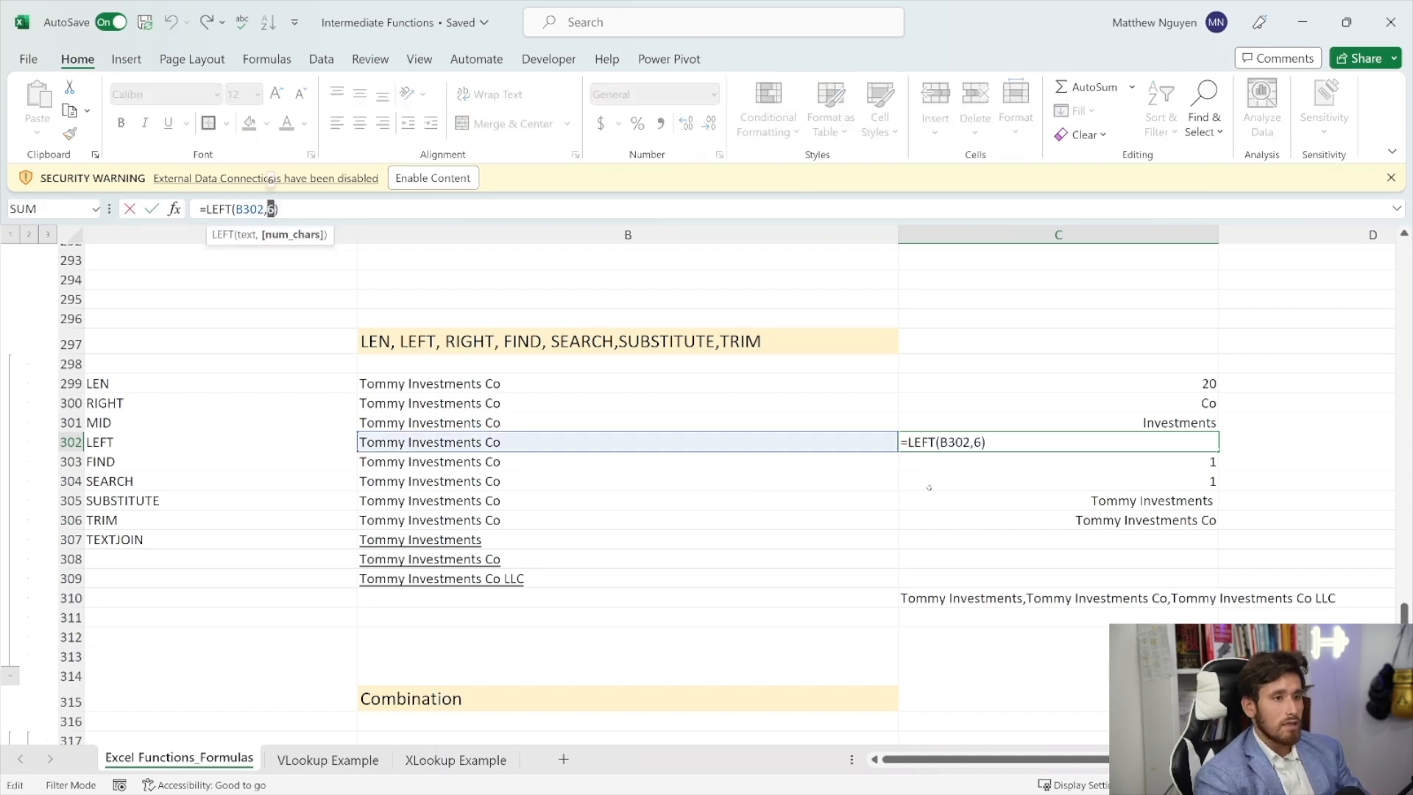
pyautogui.hotkey('ctrl', 'Return')
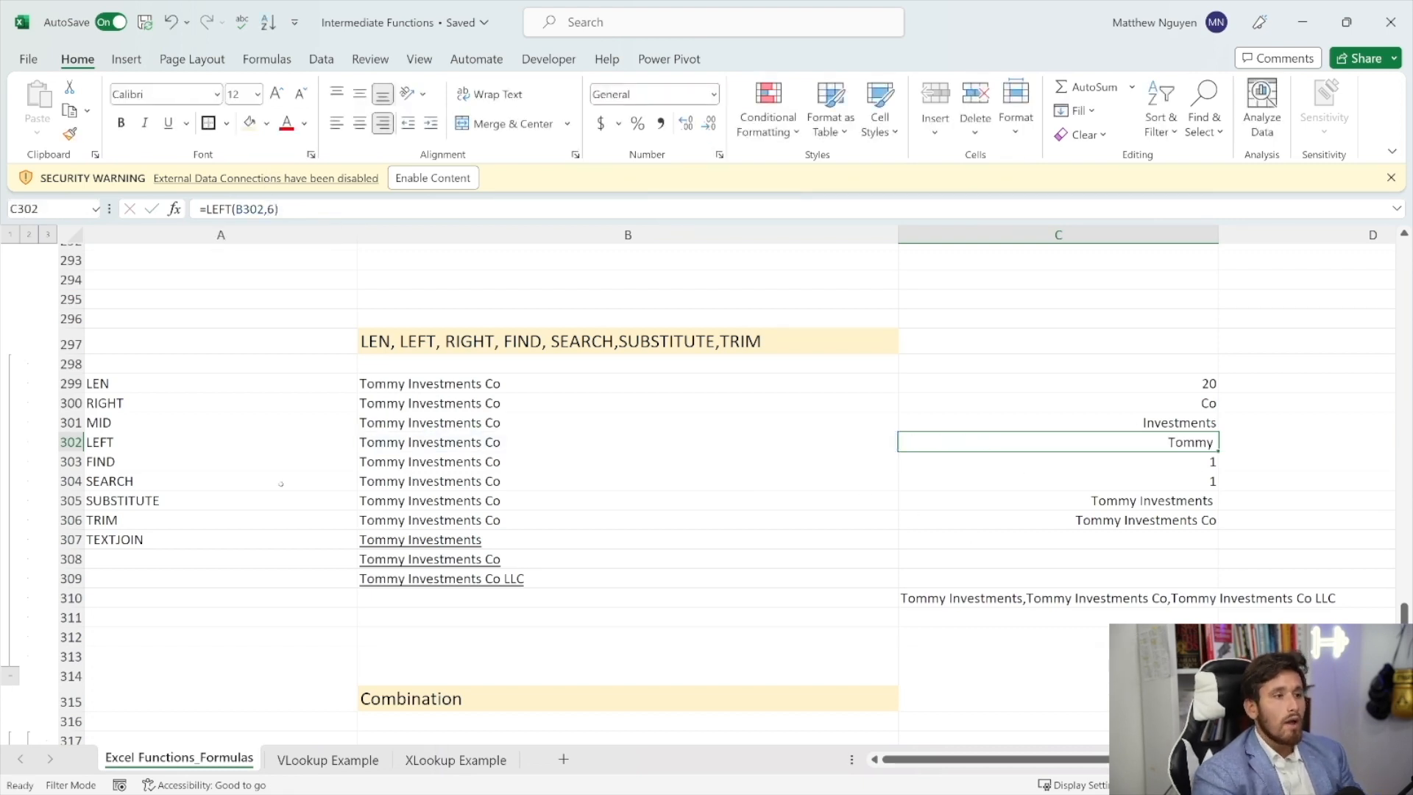
pyautogui.moveTo(207, 458); pyautogui.dragTo(735, 462)
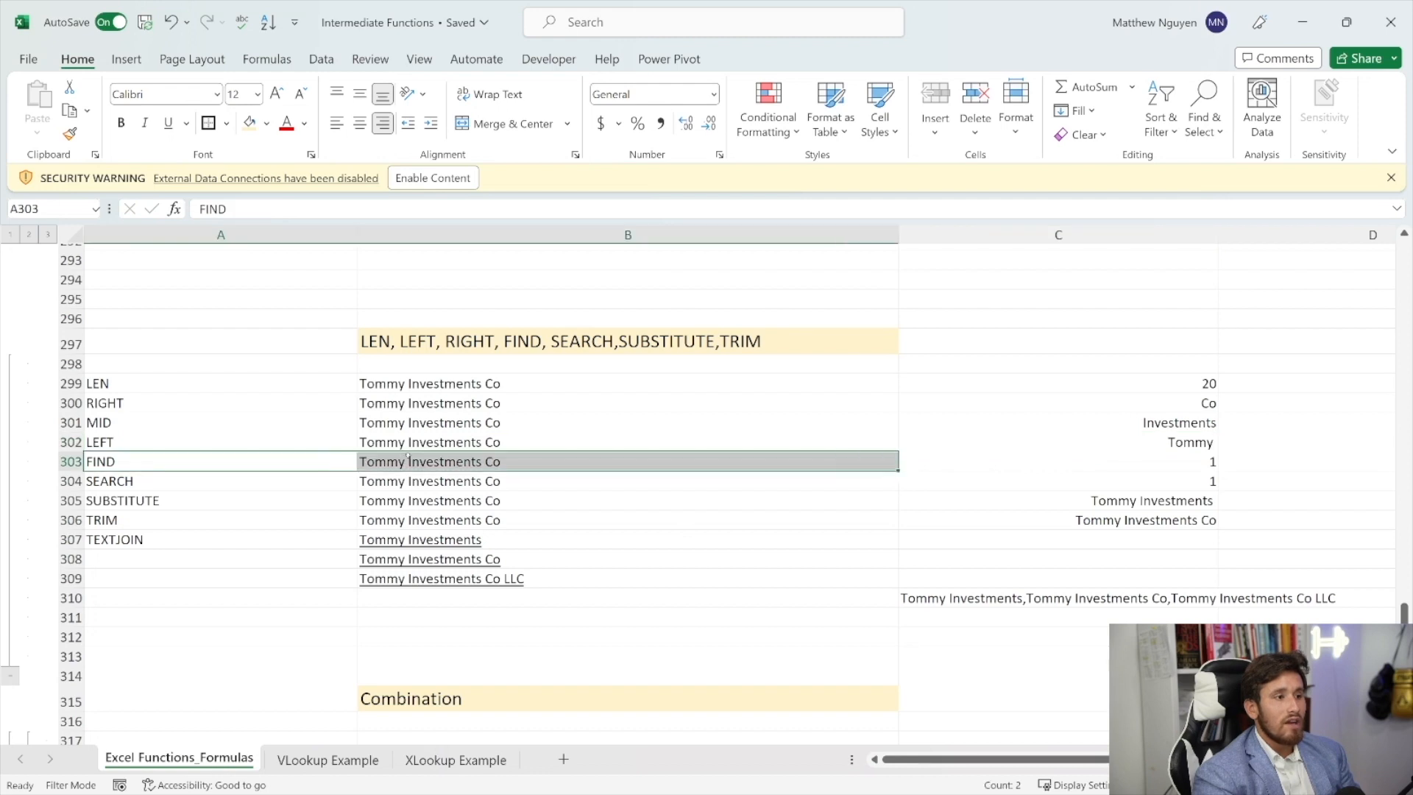
pyautogui.click(970, 459)
pyautogui.click(282, 211)
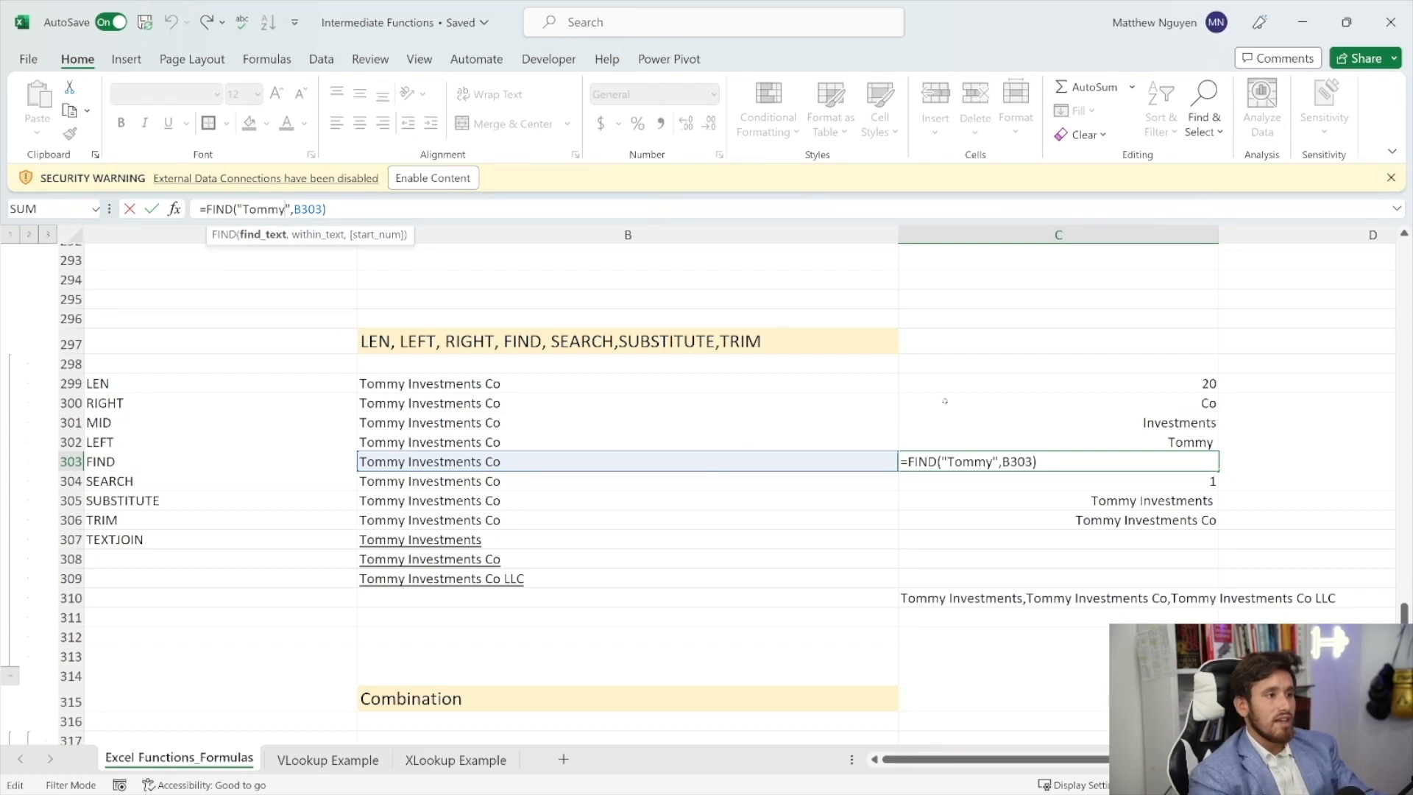
pyautogui.press('Return')
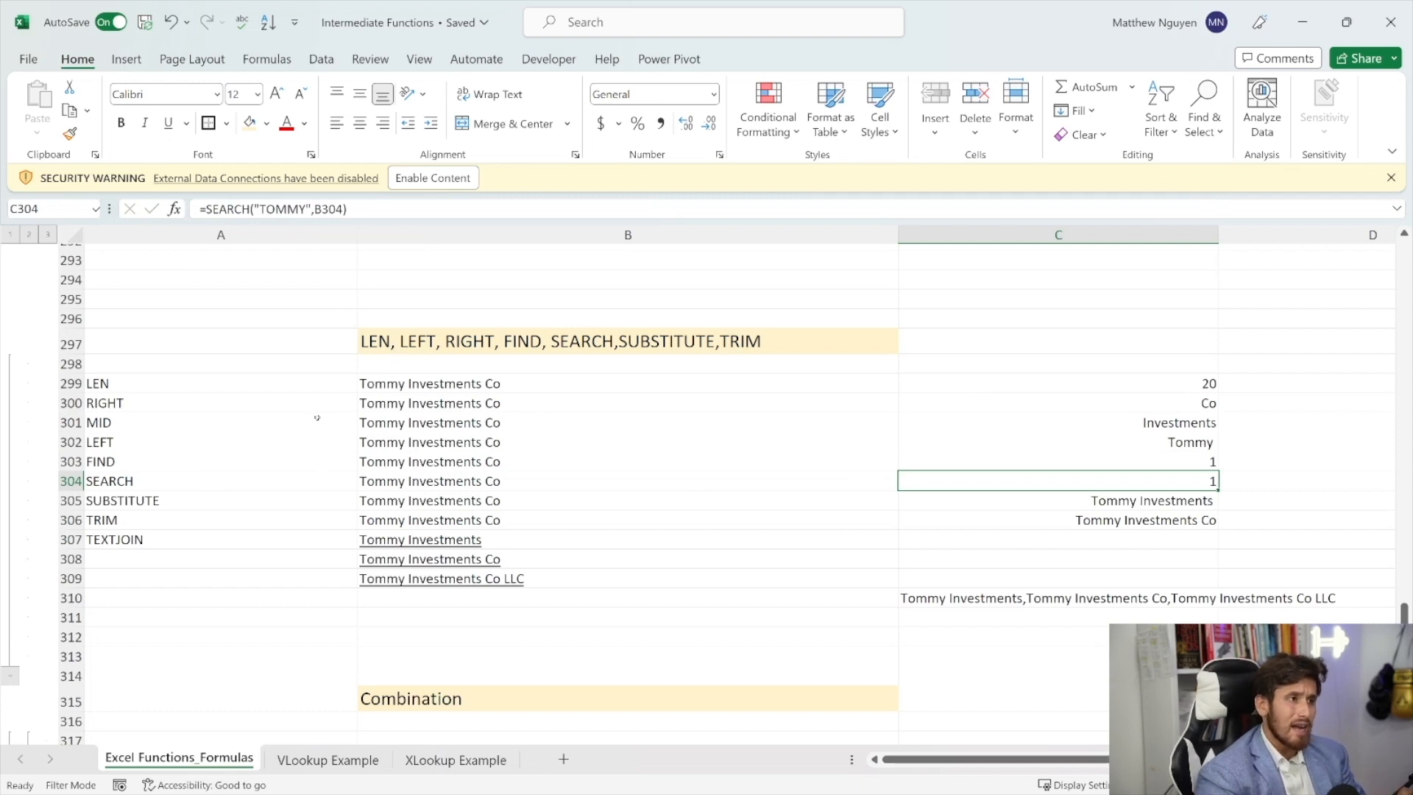
# - Try the uppercase search text "TOMMY" in the FIND formula in C303, and undo the change
pyautogui.click(956, 462)
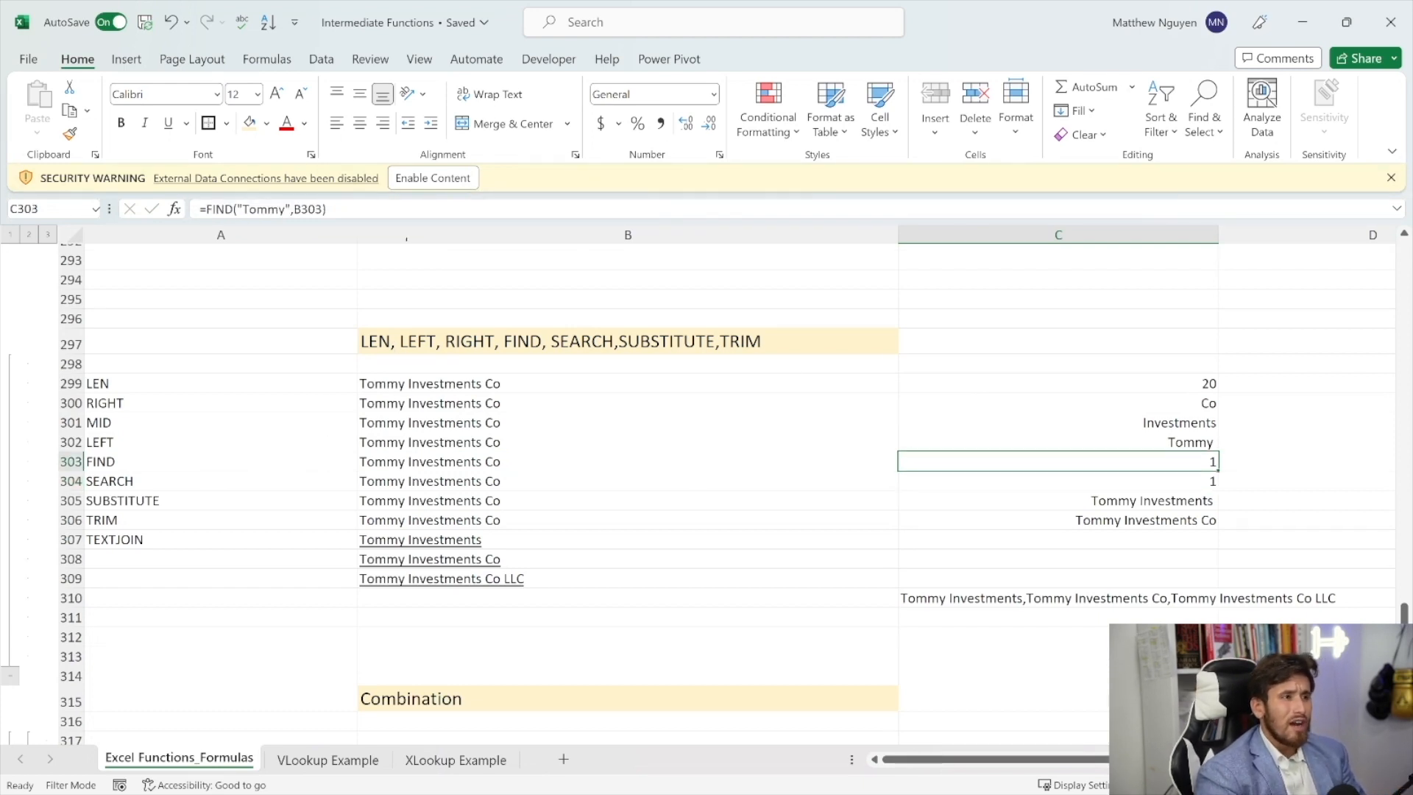
pyautogui.doubleClick(956, 462)
pyautogui.doubleClick(258, 209)
pyautogui.write('TOMMY')
pyautogui.press('Return')
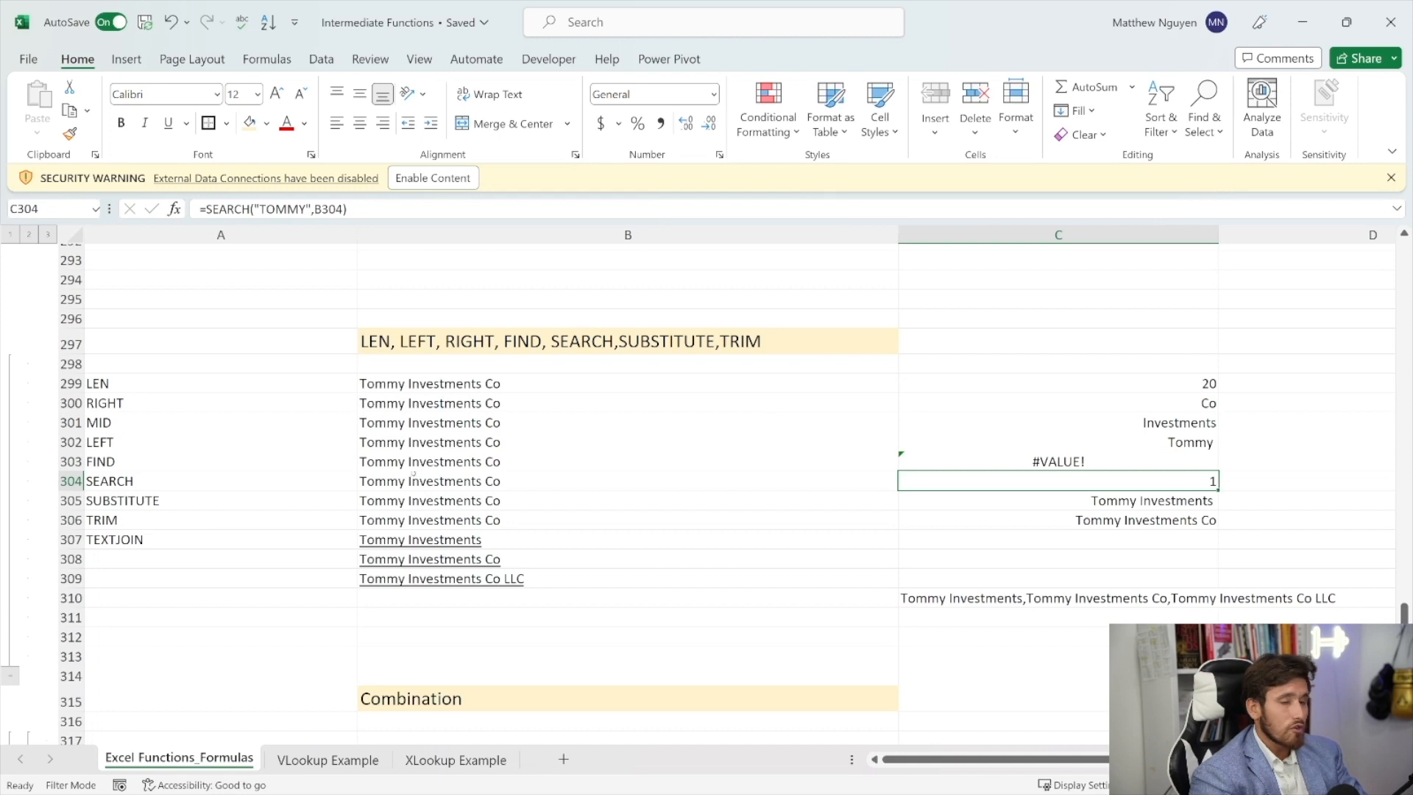
pyautogui.hotkey('ctrl', 'z')
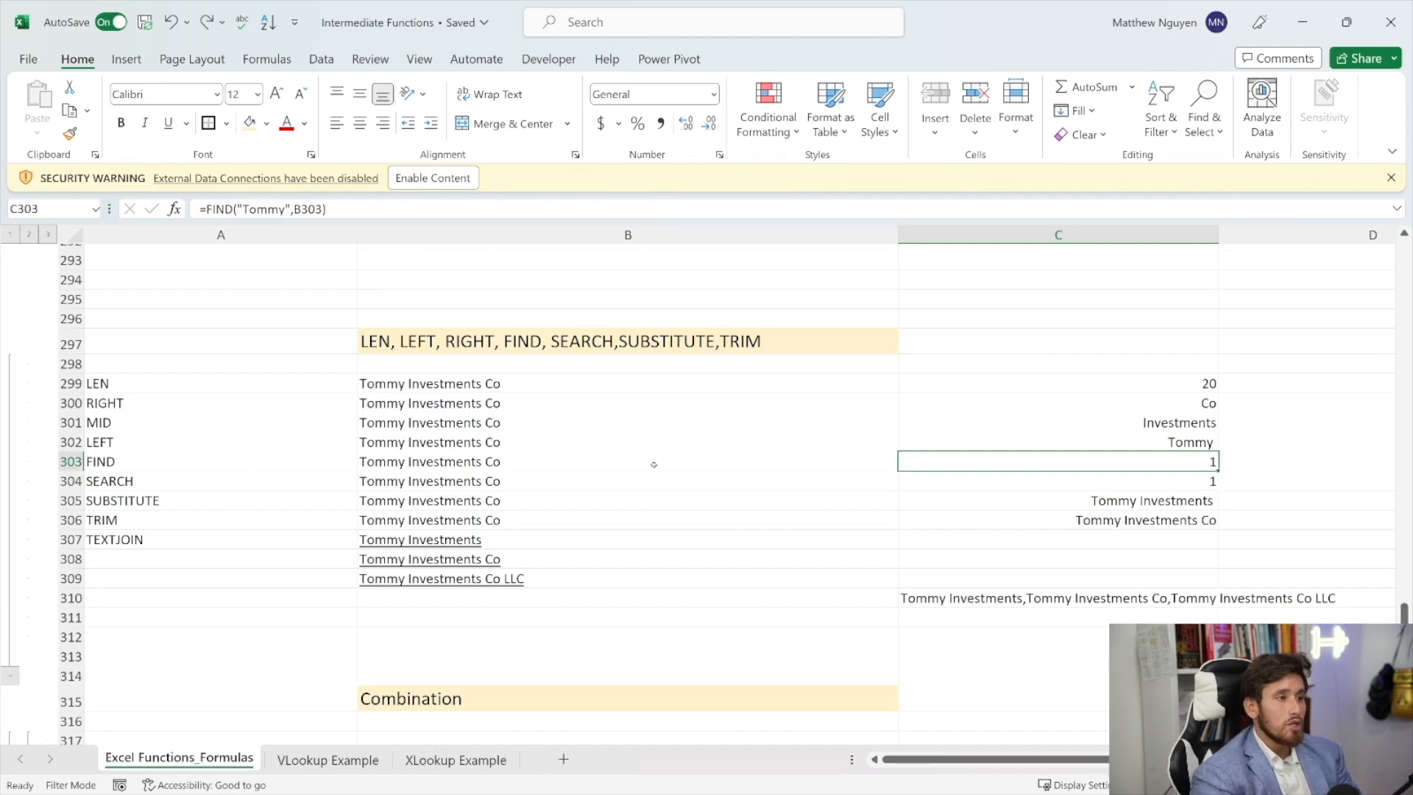
# - Change the SUBSTITUTE formula in C305 to replace "Co" with "Company"
pyautogui.click(994, 497)
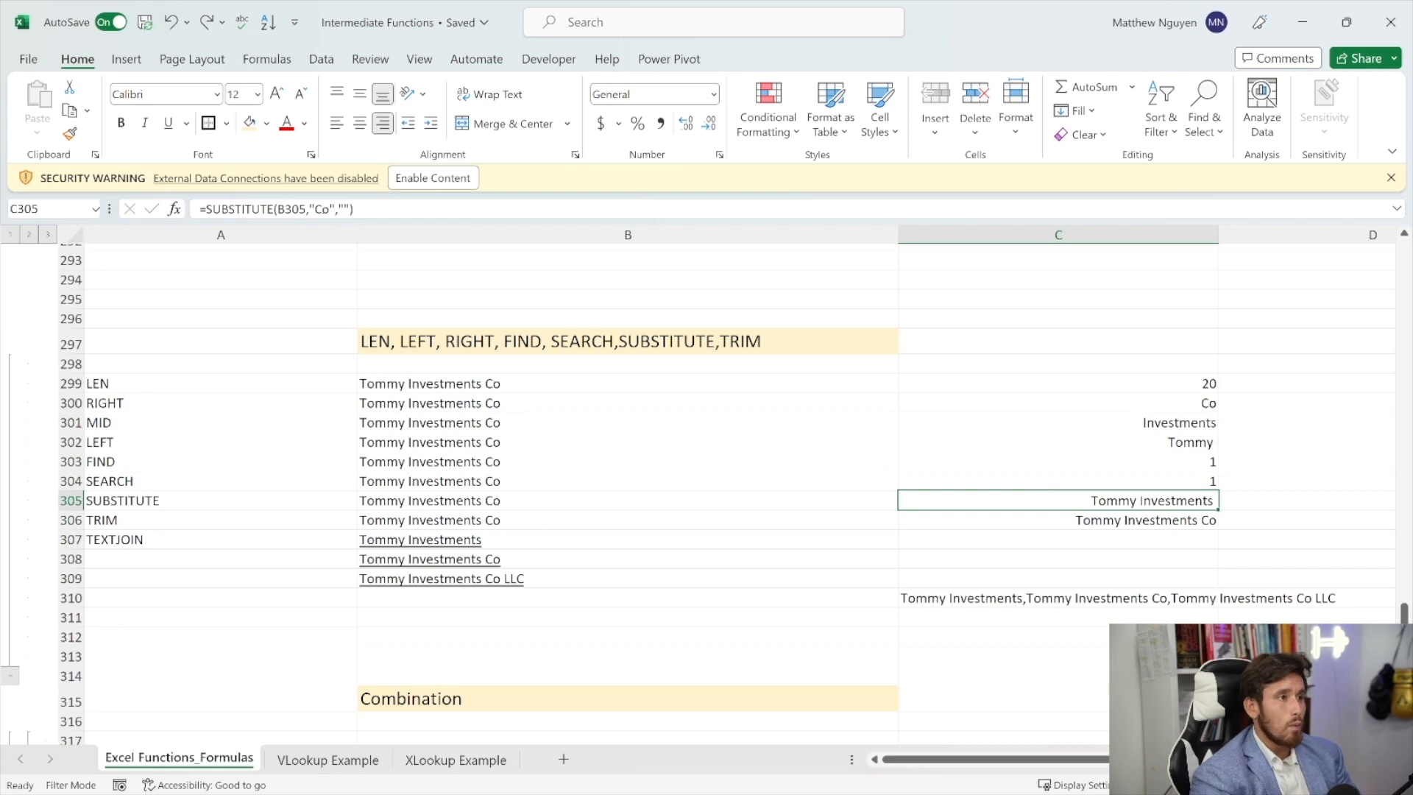
pyautogui.press('F2')
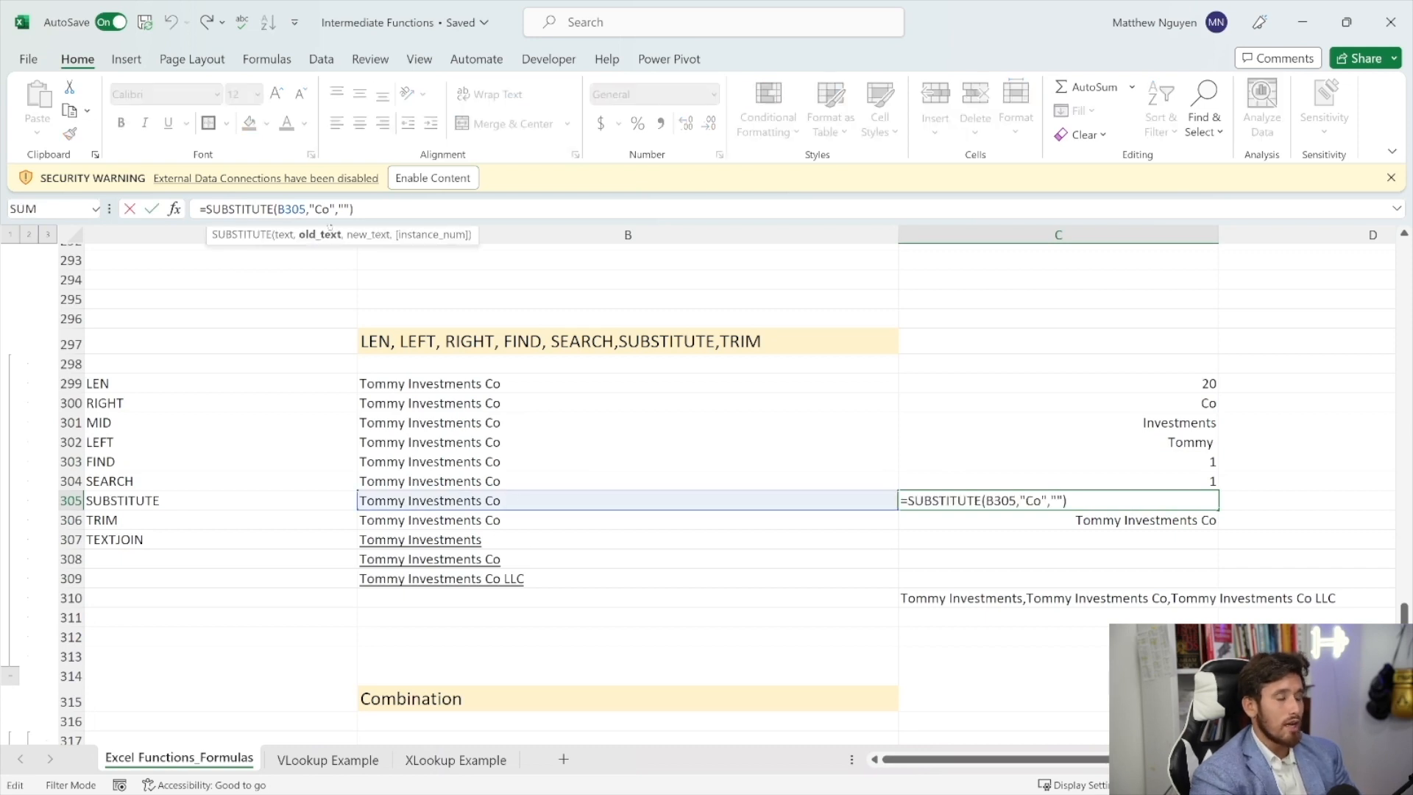
pyautogui.doubleClick(282, 209)
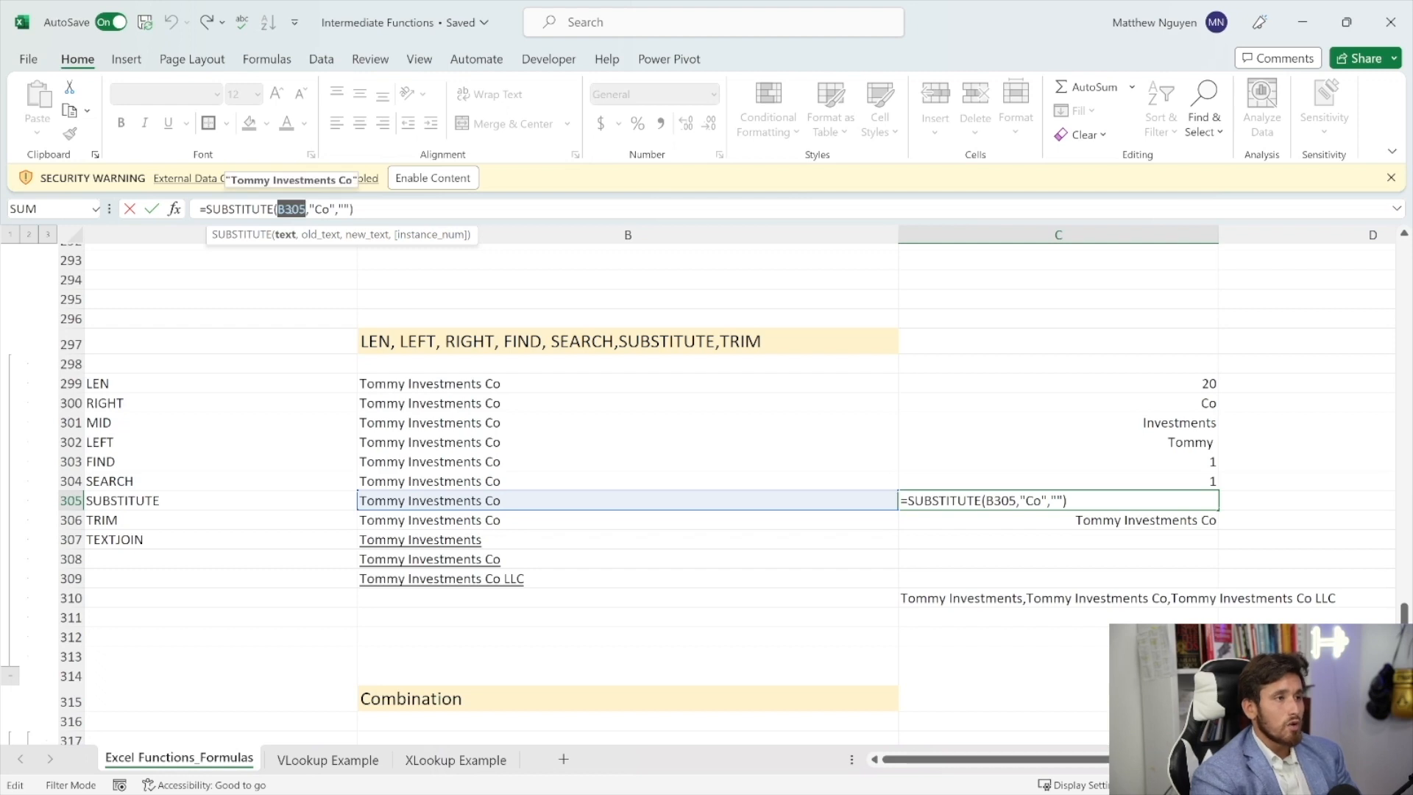
pyautogui.moveTo(310, 209); pyautogui.dragTo(336, 209)
pyautogui.click(340, 209)
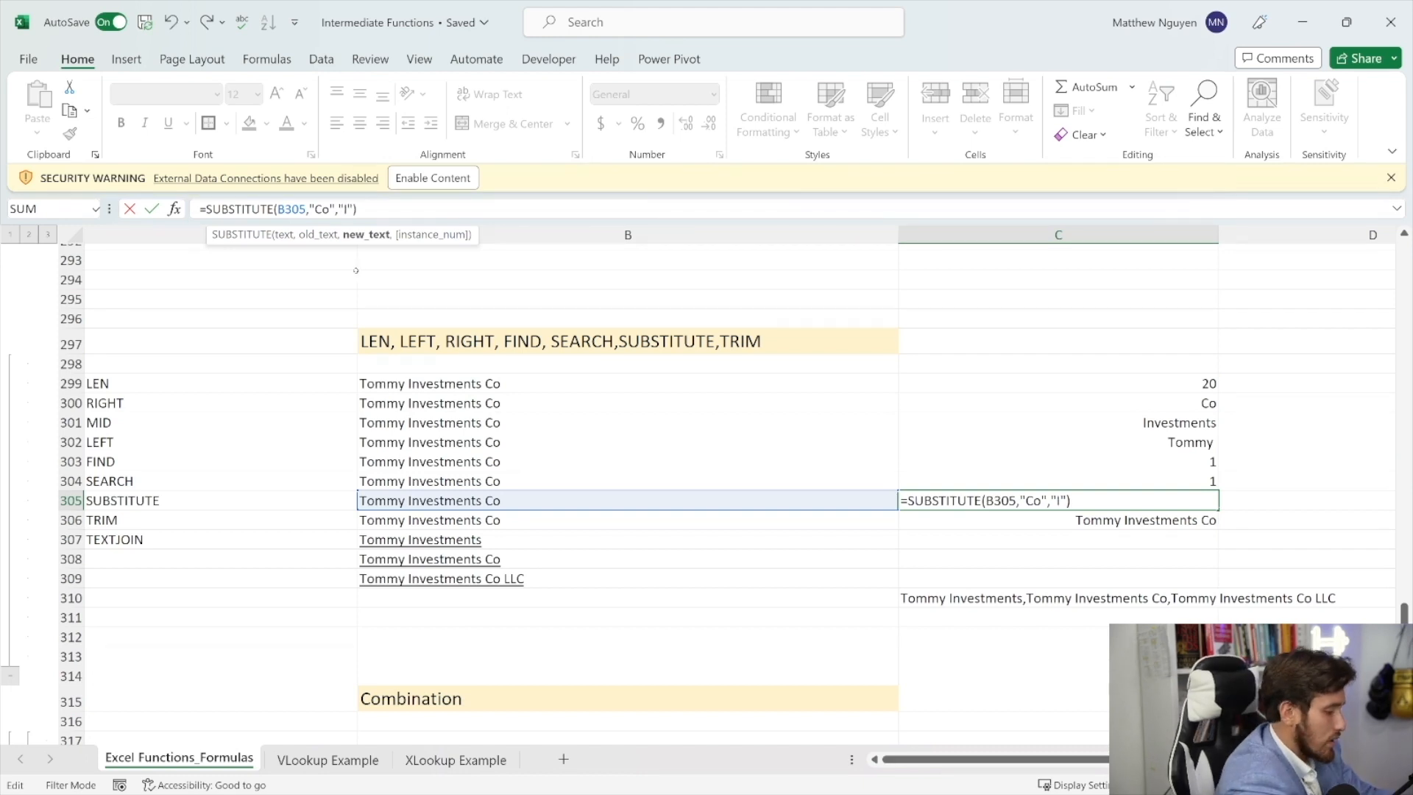
pyautogui.write('Comp')
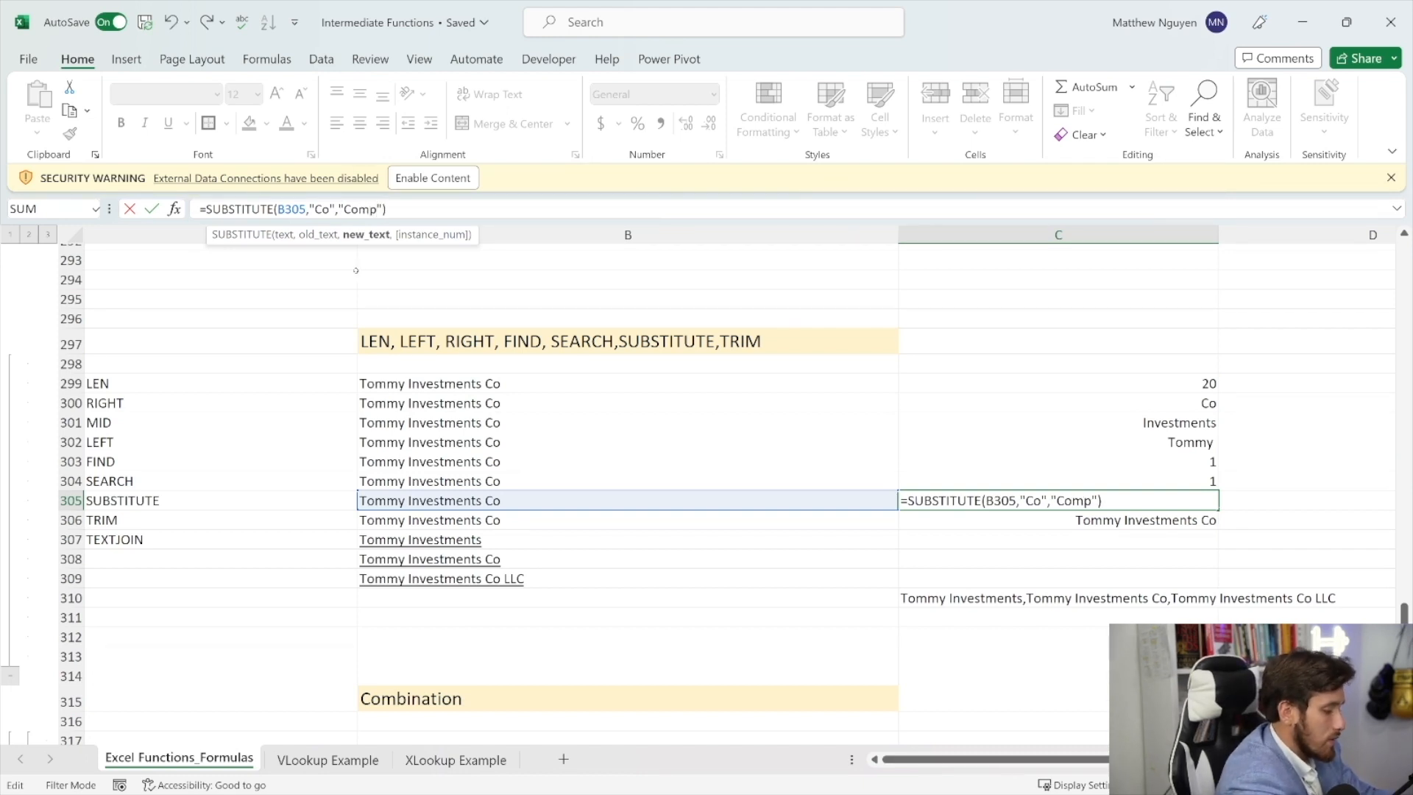
pyautogui.write('any')
pyautogui.press('Return')
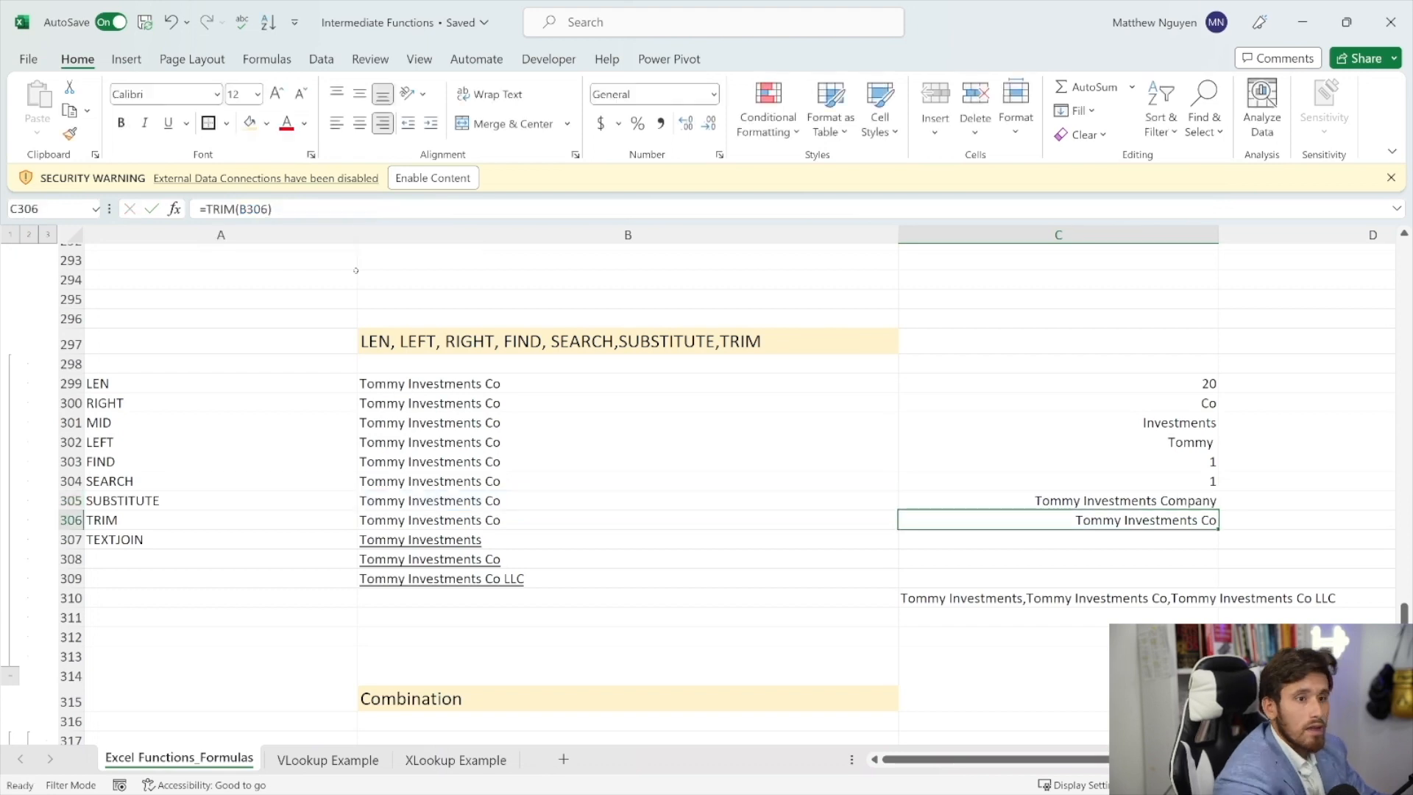
pyautogui.press('Up')
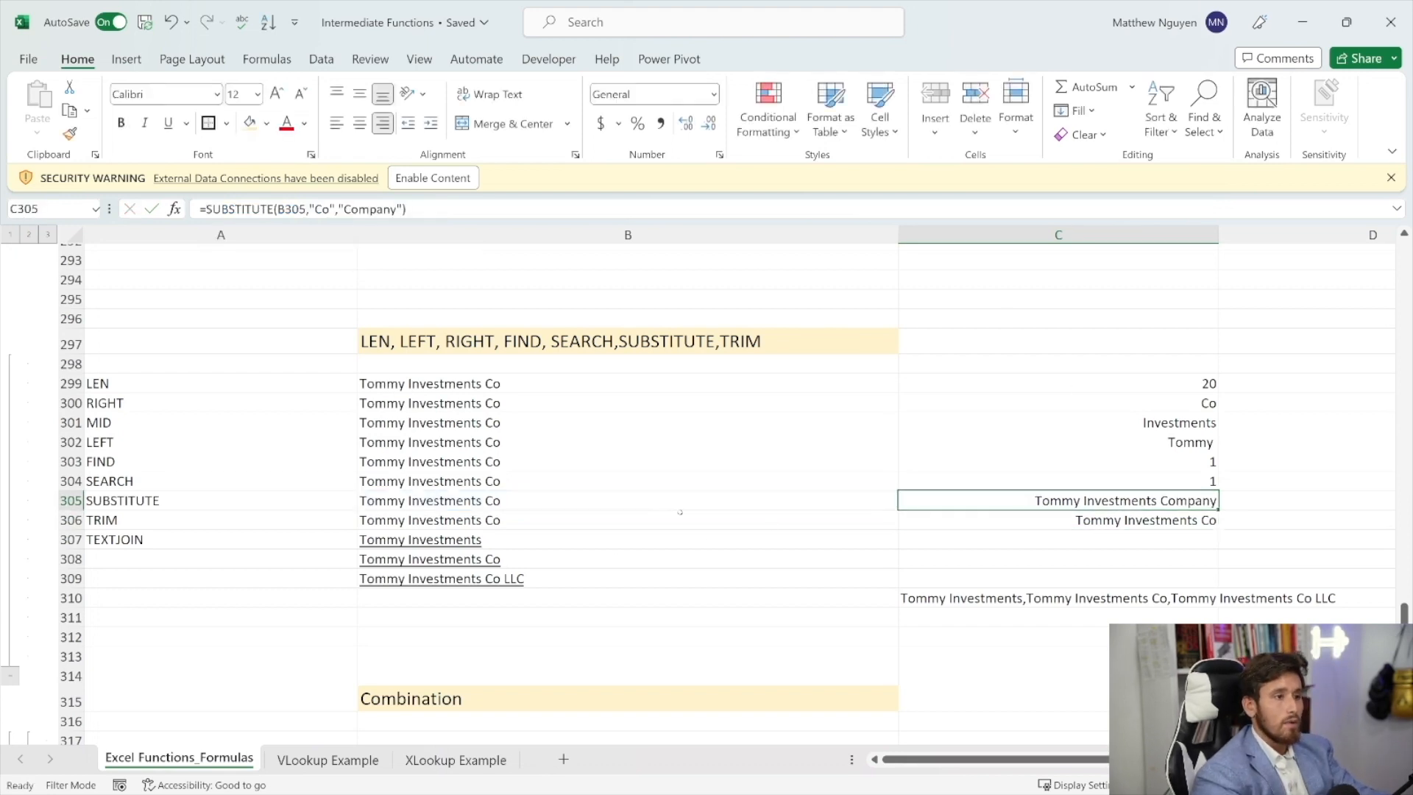
# - Examine the TRIM formula in C306 and check its source text in B306 for trailing spaces
pyautogui.click(953, 532)
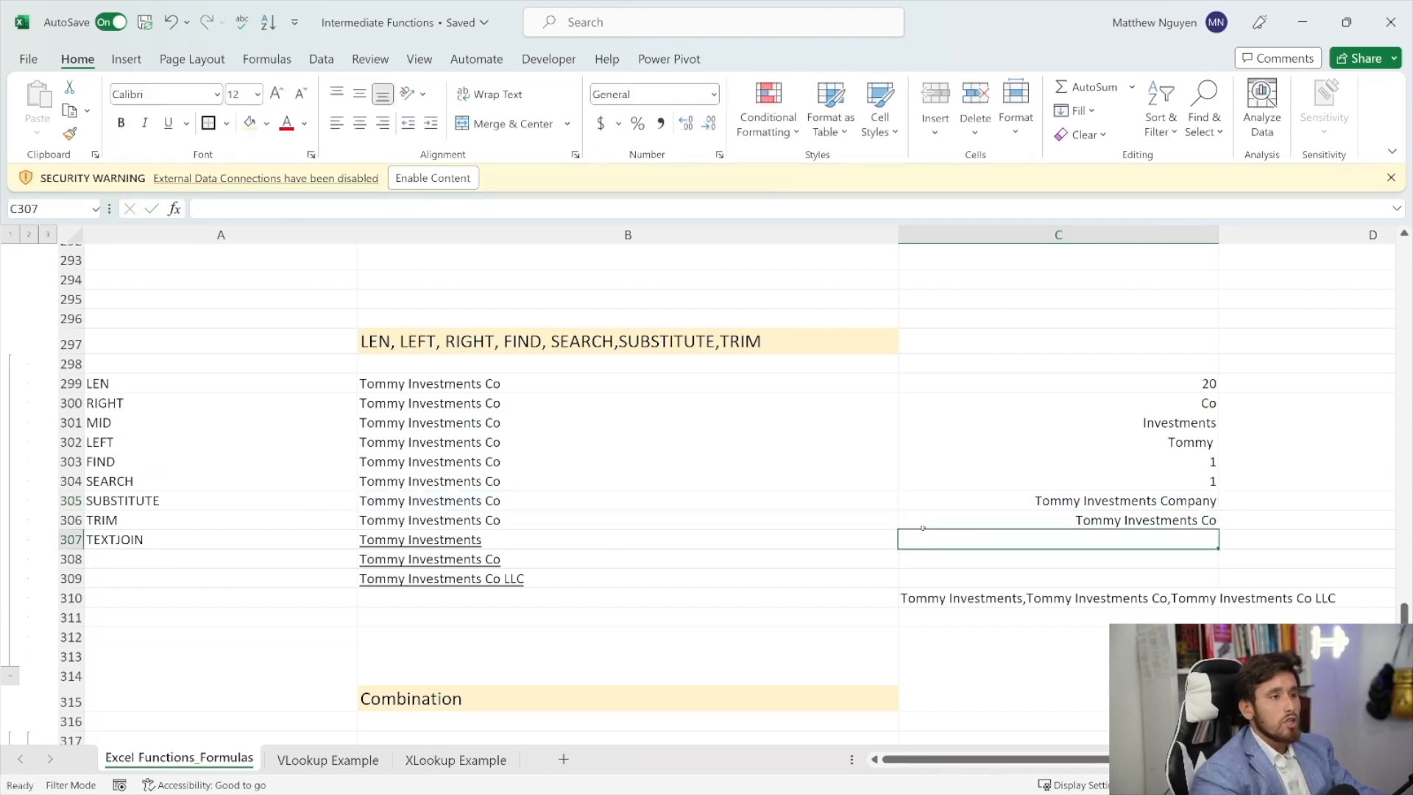
pyautogui.click(930, 527)
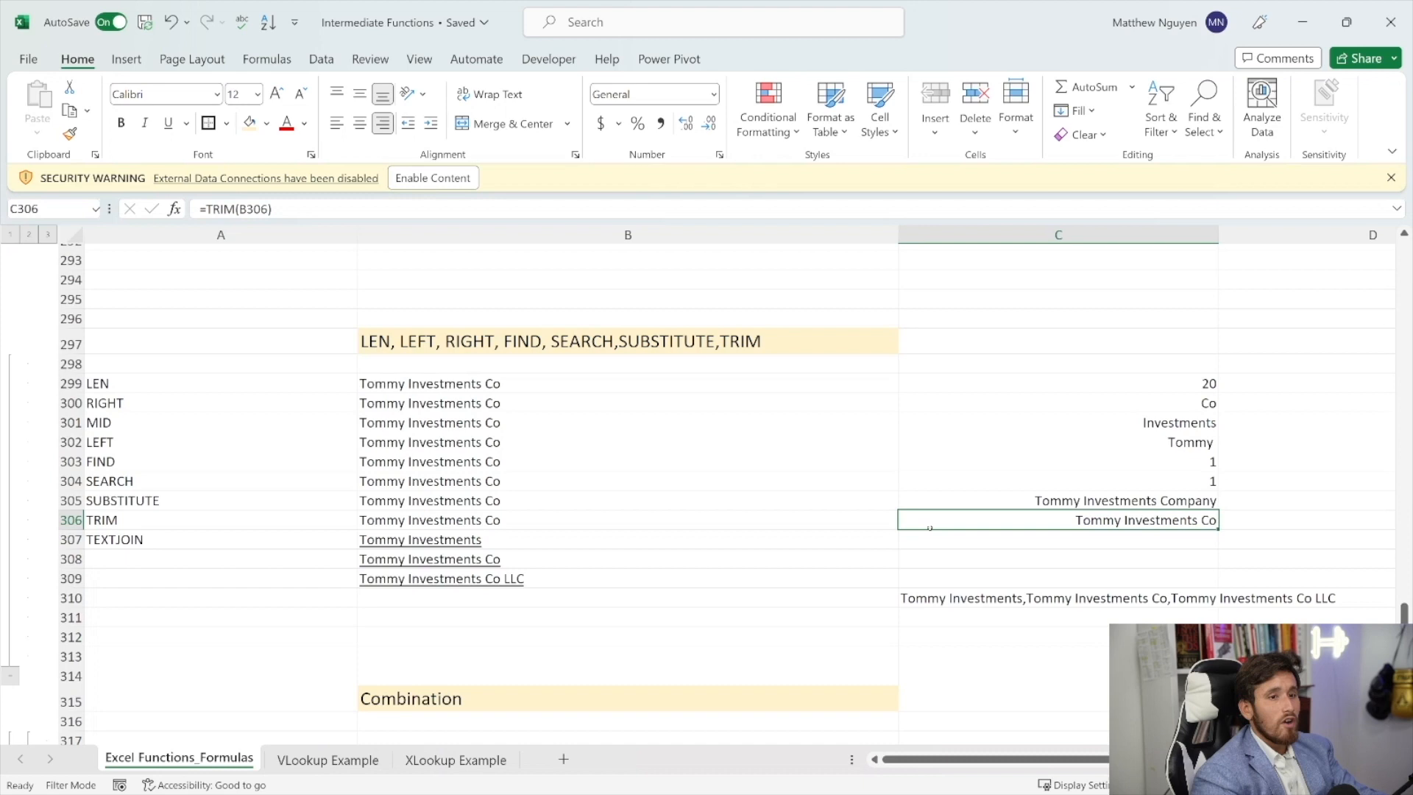
pyautogui.click(535, 522)
pyautogui.doubleClick(537, 523)
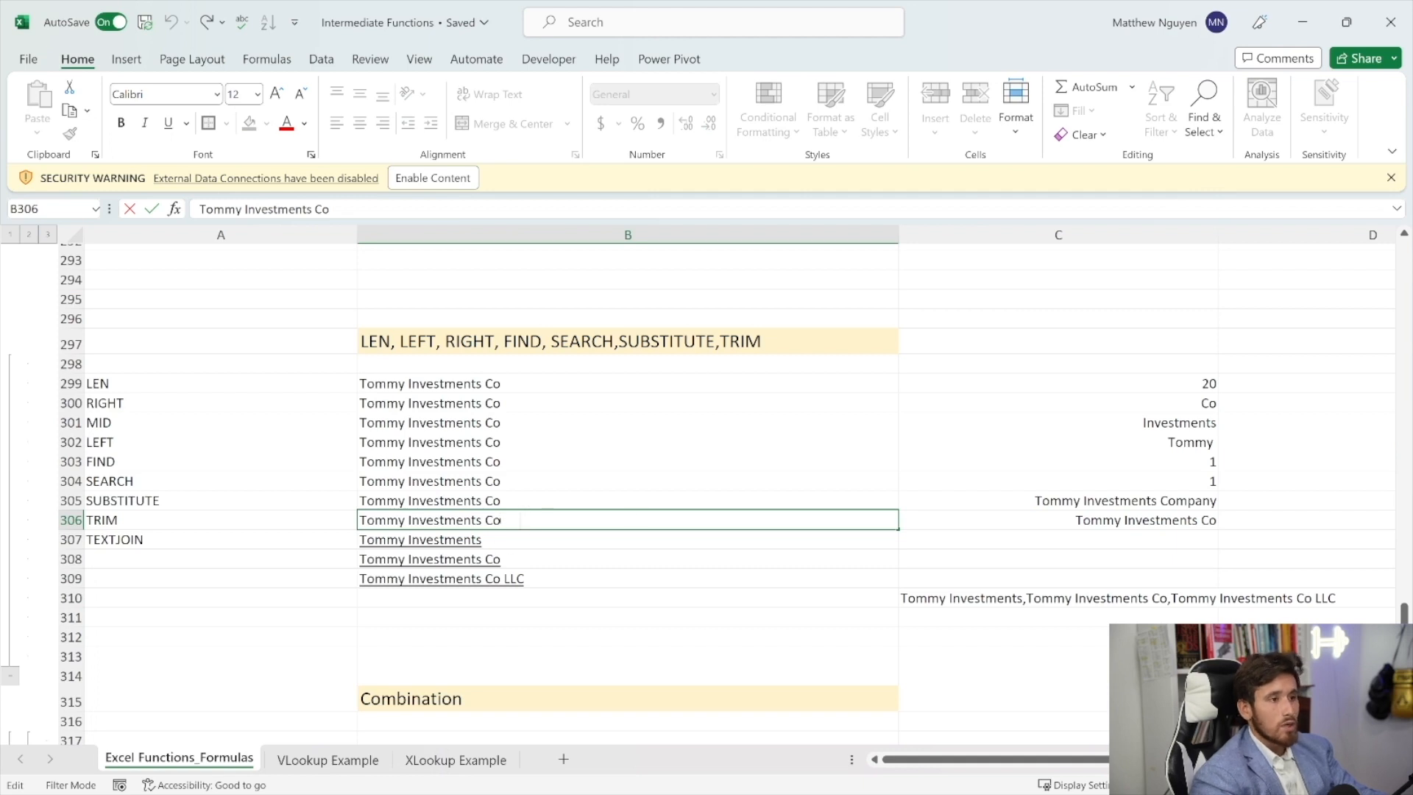
pyautogui.moveTo(500, 521); pyautogui.dragTo(521, 520)
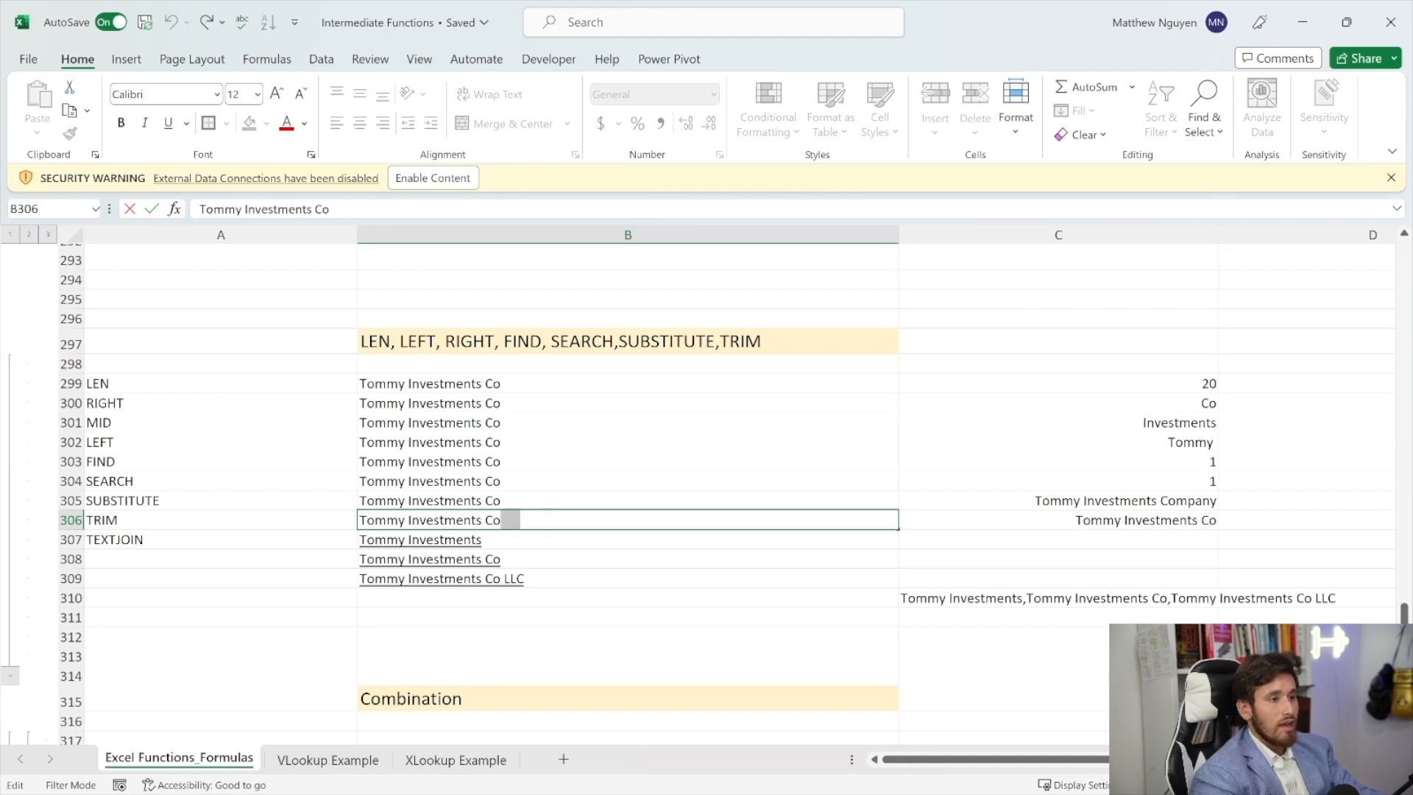
pyautogui.press('Escape')
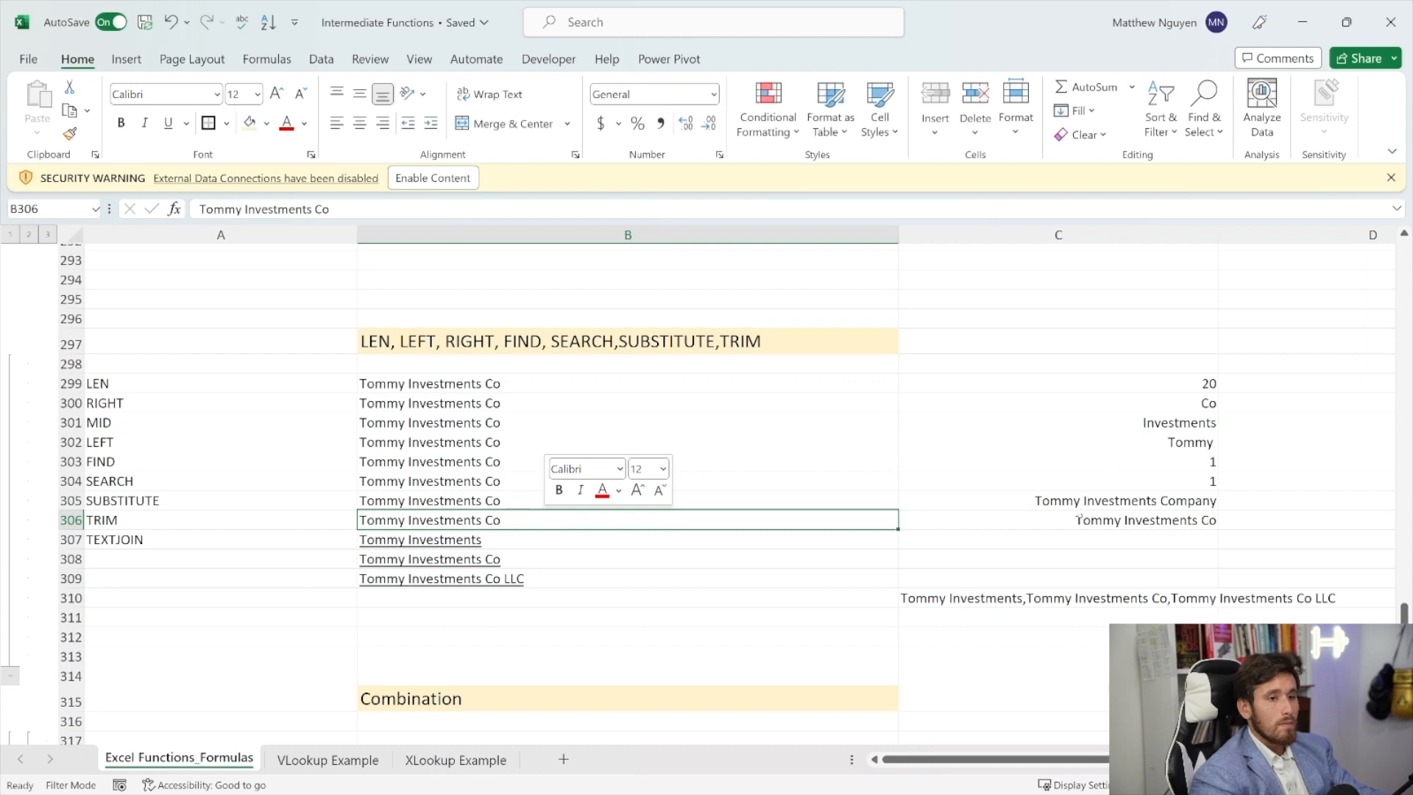
pyautogui.click(1079, 517)
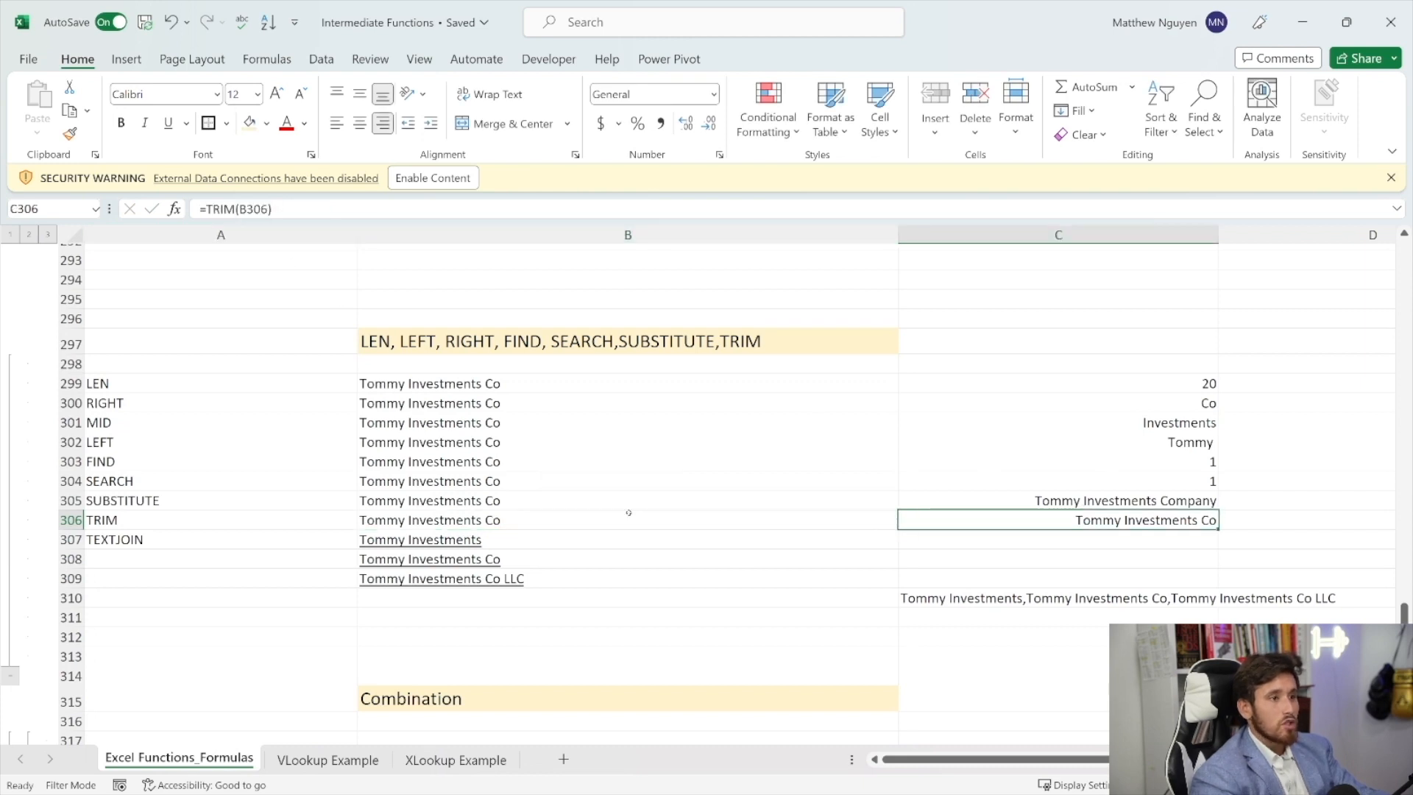
# - Copy the TRIM result in C306 and paste it over the same cell as a value
pyautogui.rightClick(1020, 528)
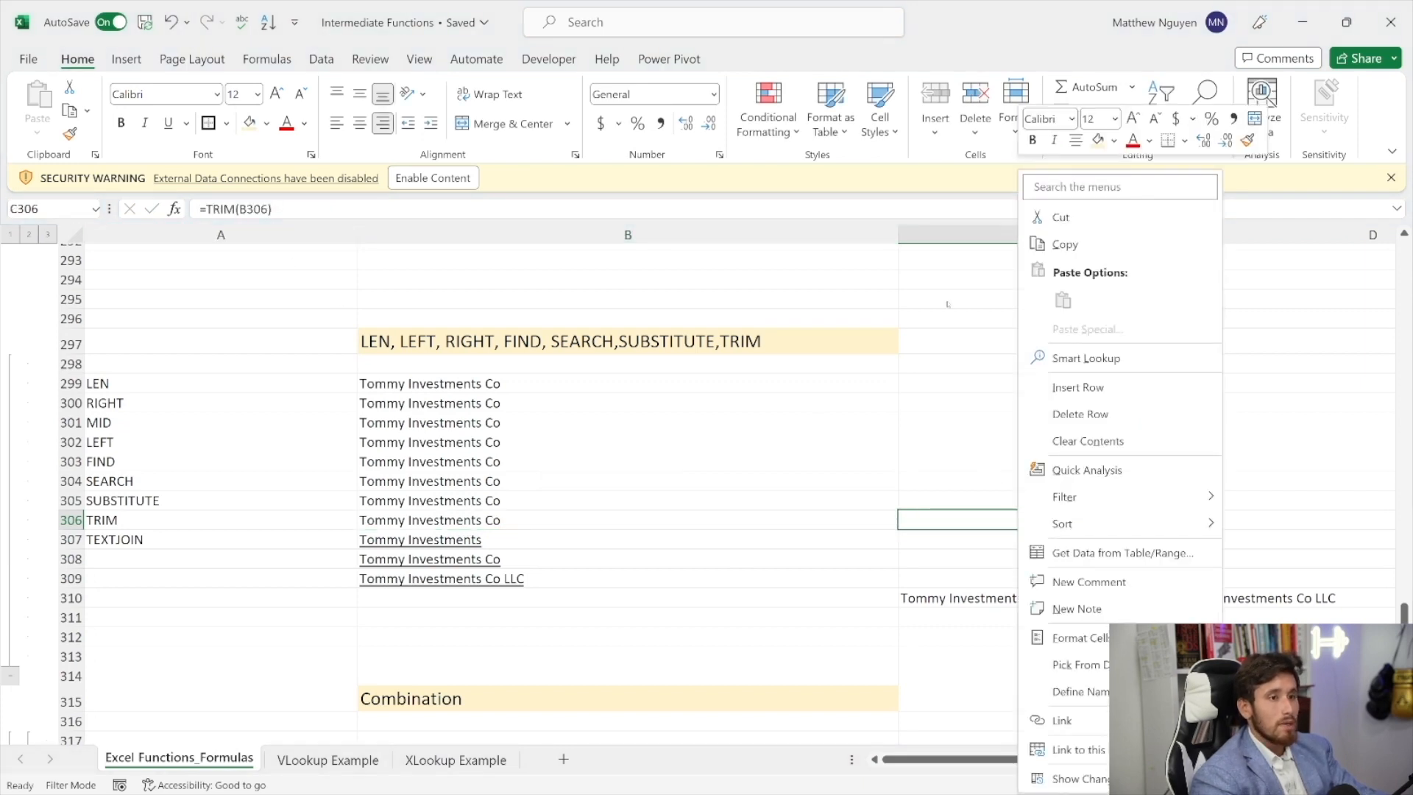
pyautogui.click(1052, 243)
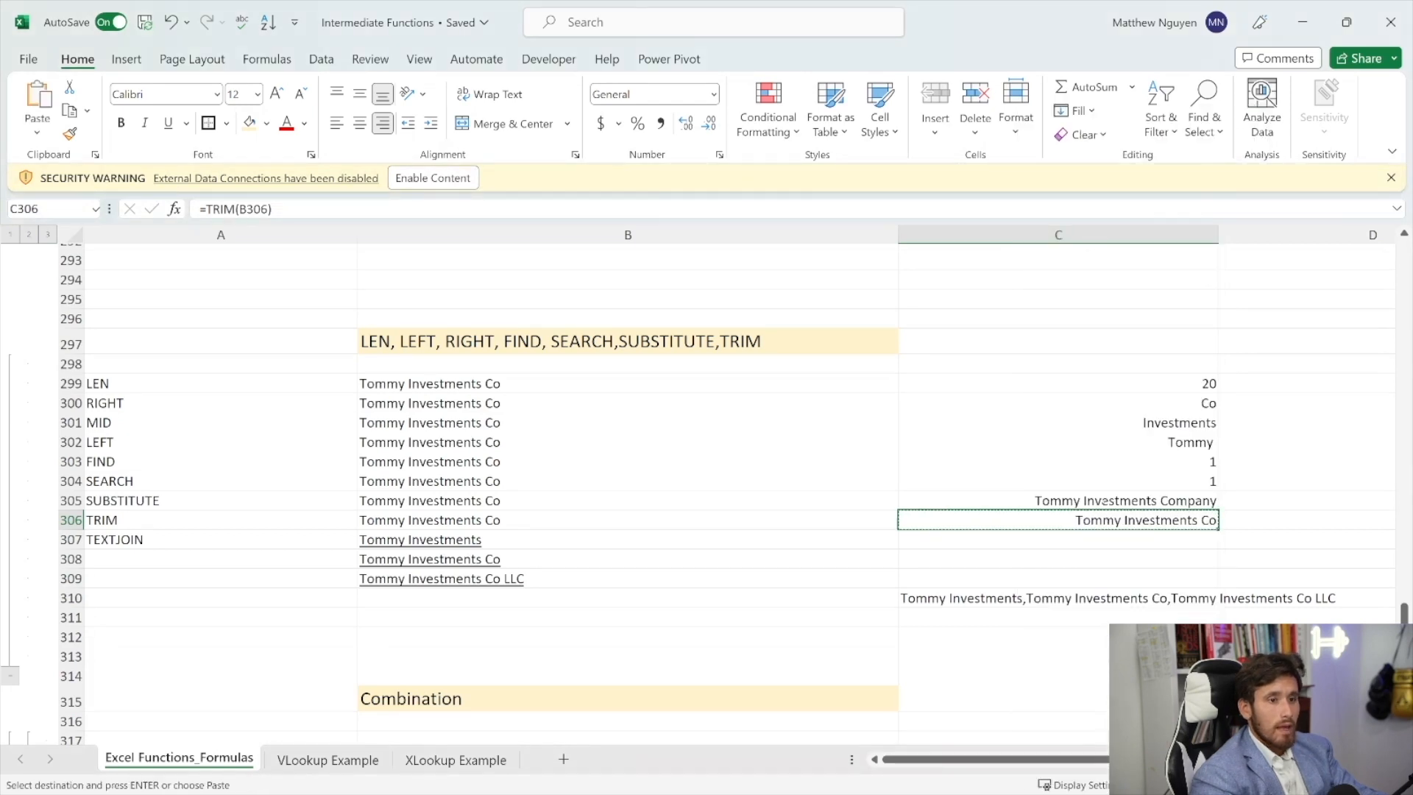
pyautogui.rightClick(1109, 514)
pyautogui.click(1176, 309)
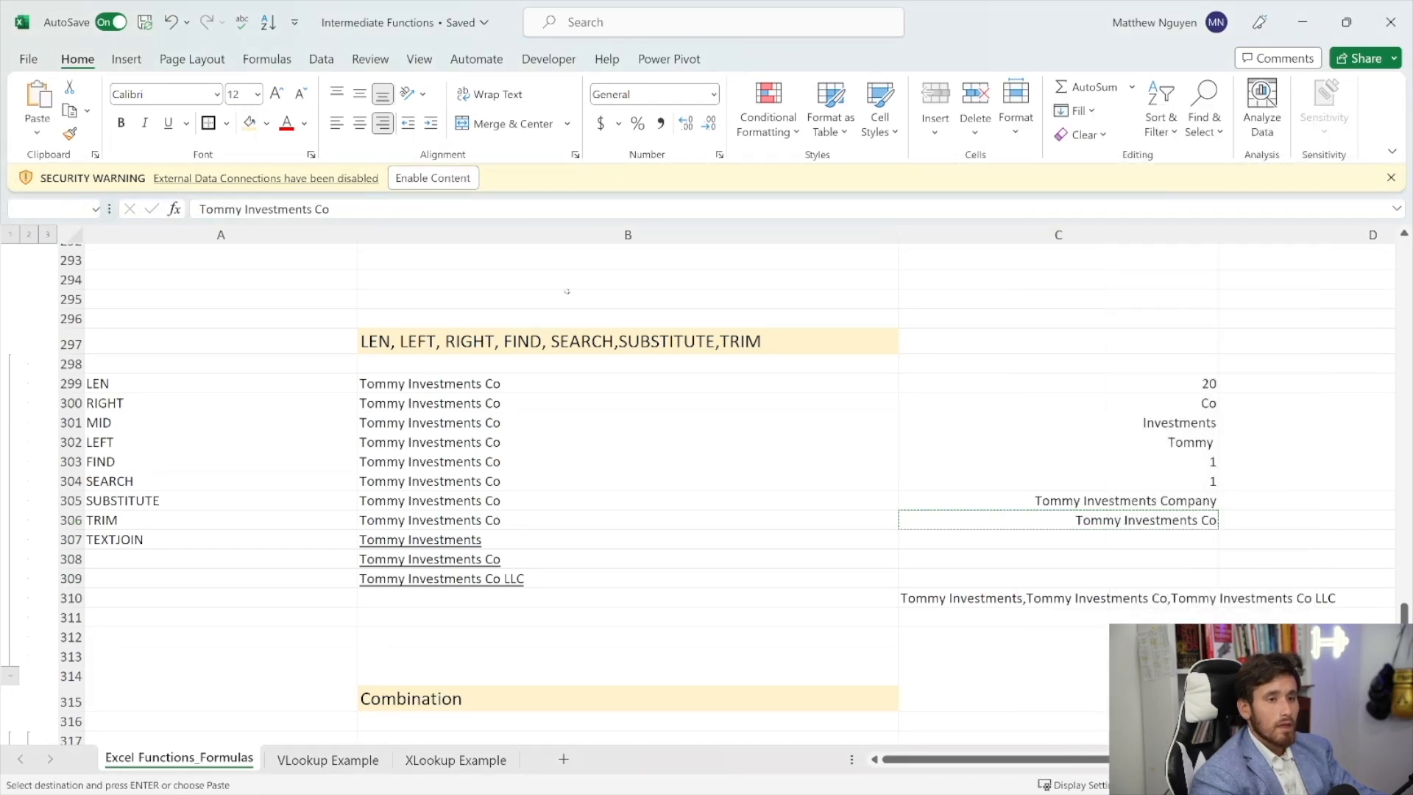
pyautogui.click(344, 210)
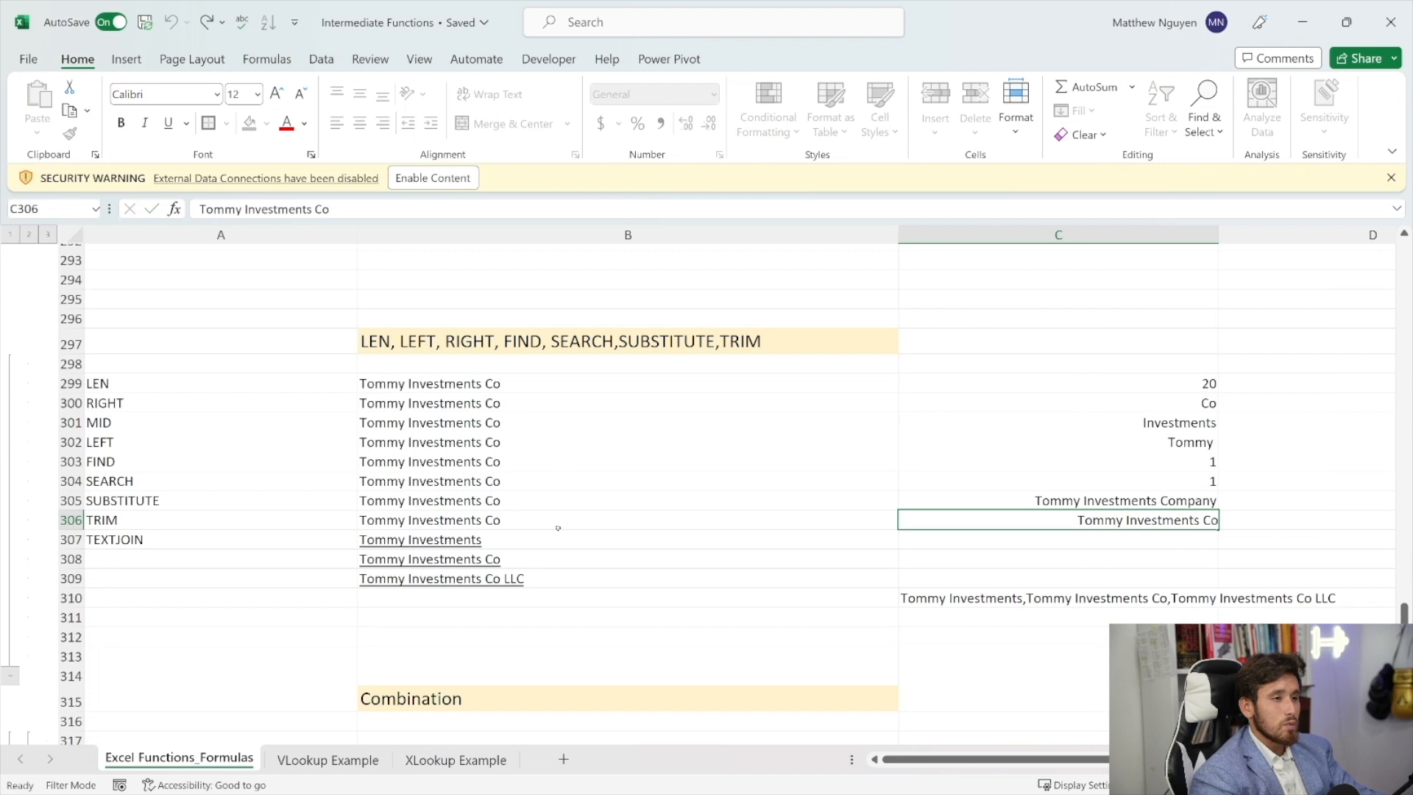
# - Compare the trailing spaces in the original B306 text with the pasted value in C306
pyautogui.click(515, 520)
pyautogui.press('F2')
pyautogui.doubleClick(508, 515)
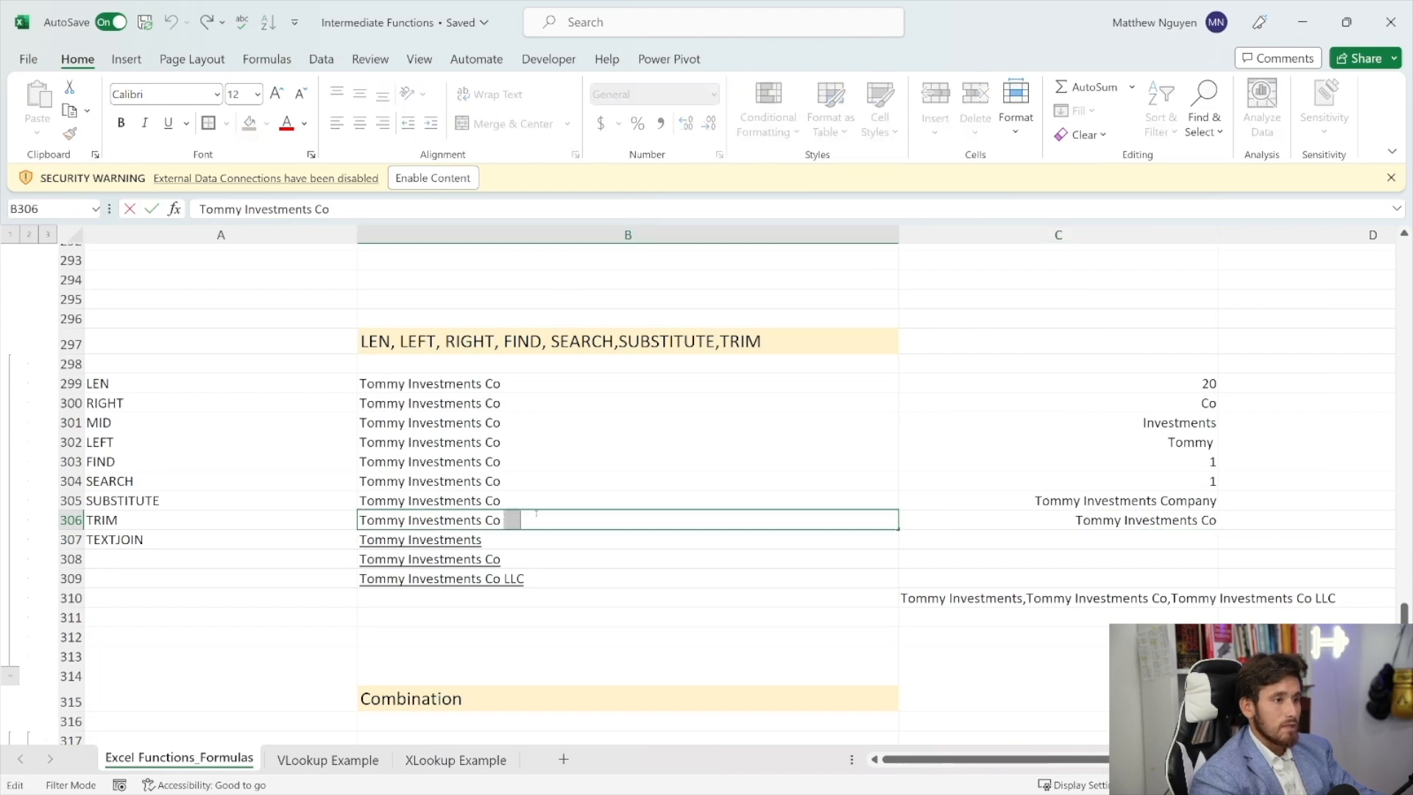
pyautogui.press('Escape')
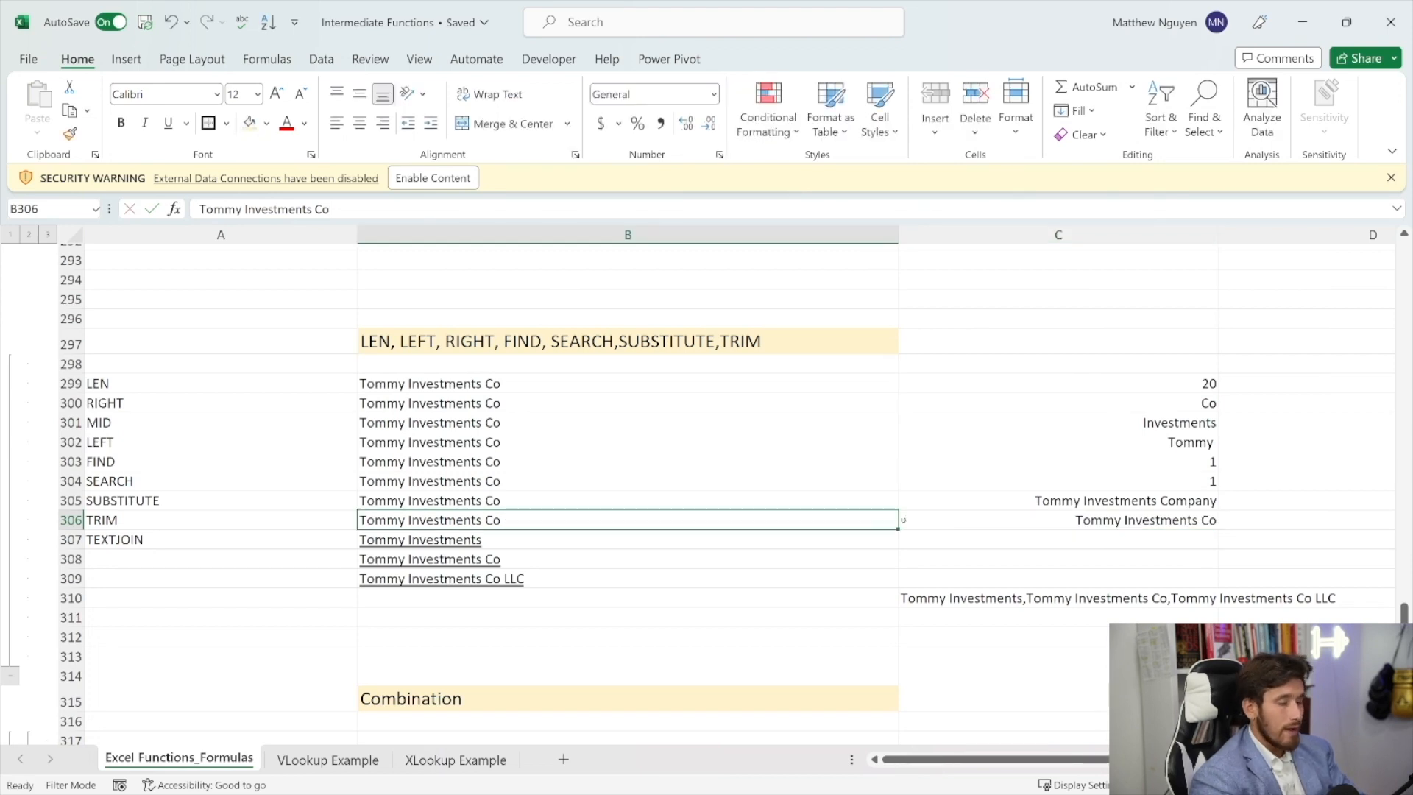
pyautogui.press('Right')
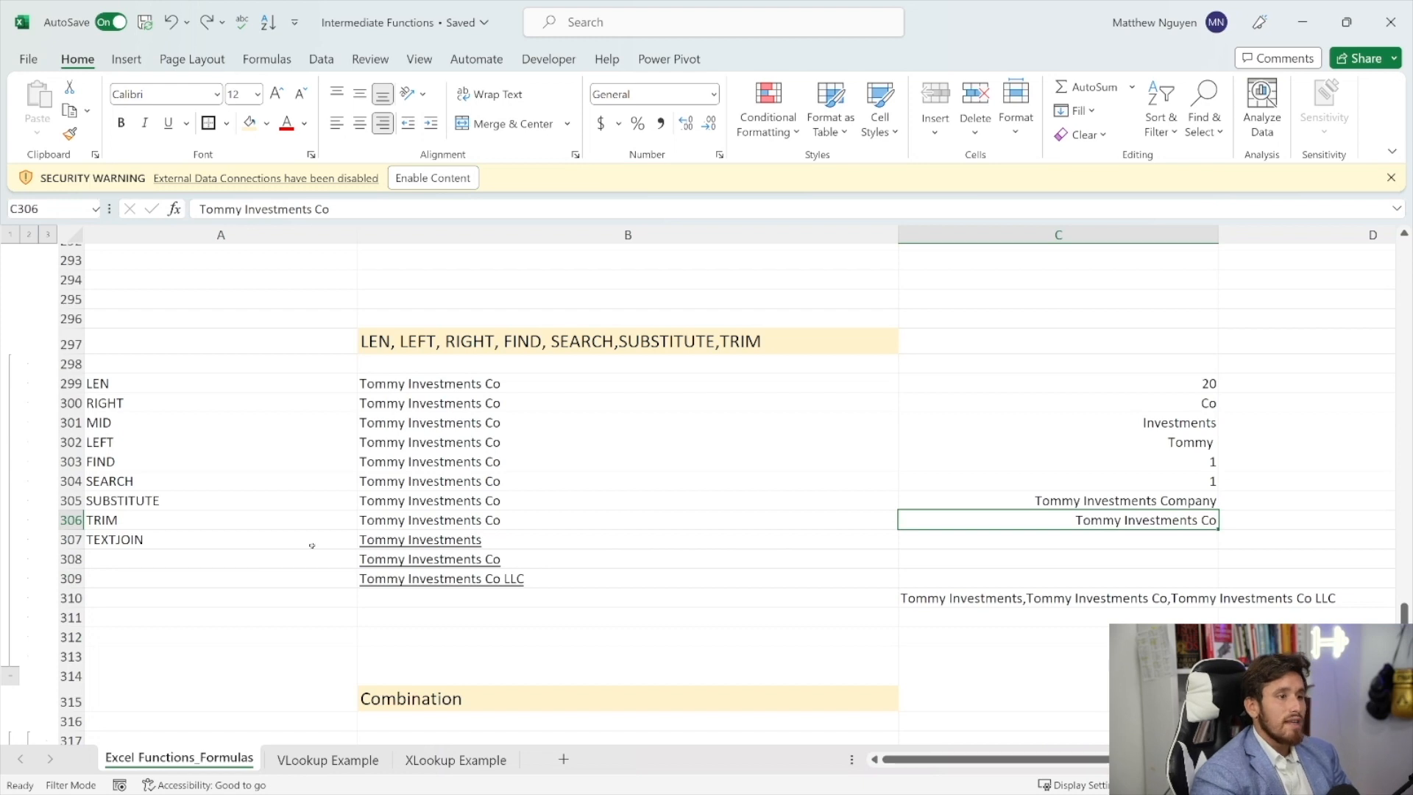
# - Examine the TEXTJOIN formula in C310 and its source names in B307:B309
pyautogui.click(931, 598)
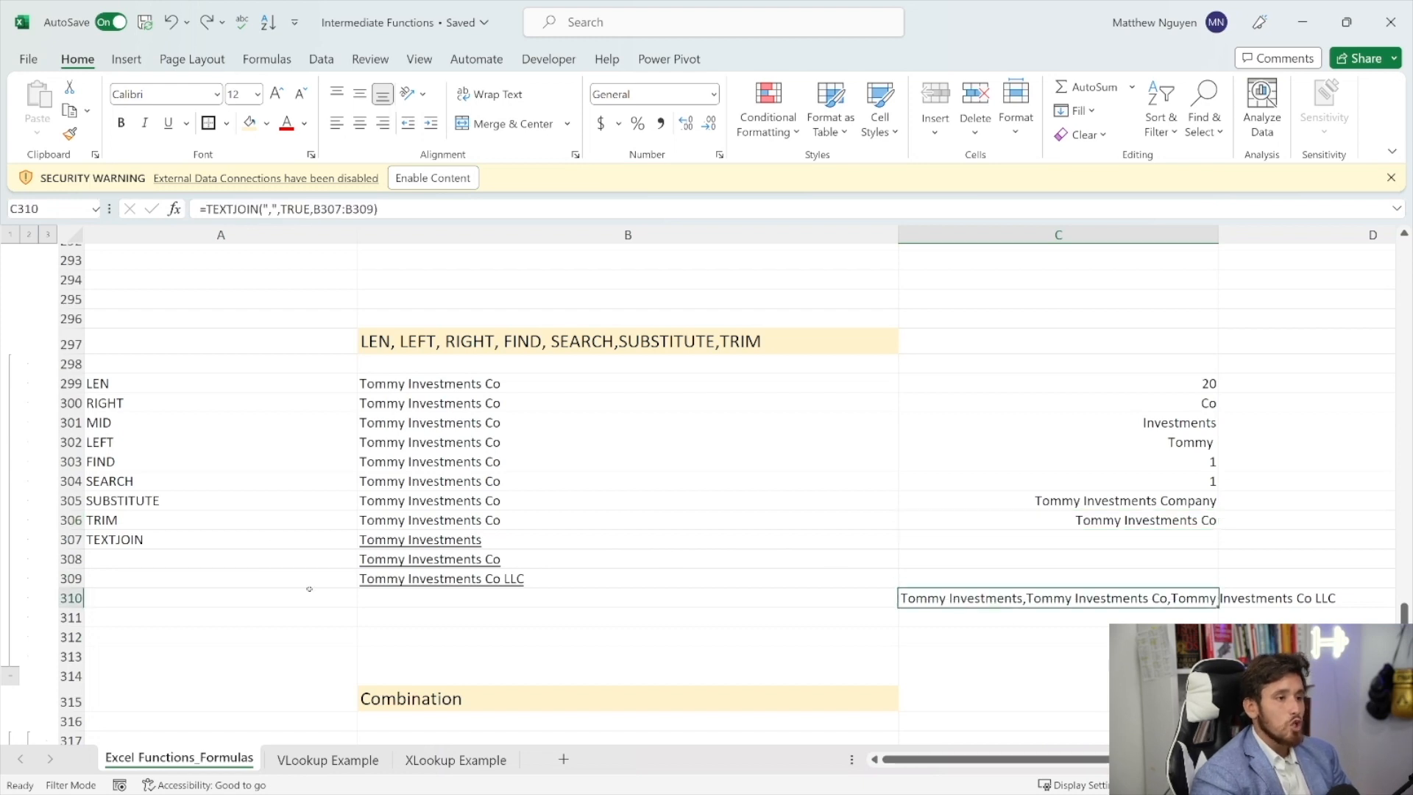
pyautogui.moveTo(394, 542); pyautogui.dragTo(432, 578)
pyautogui.click(1078, 600)
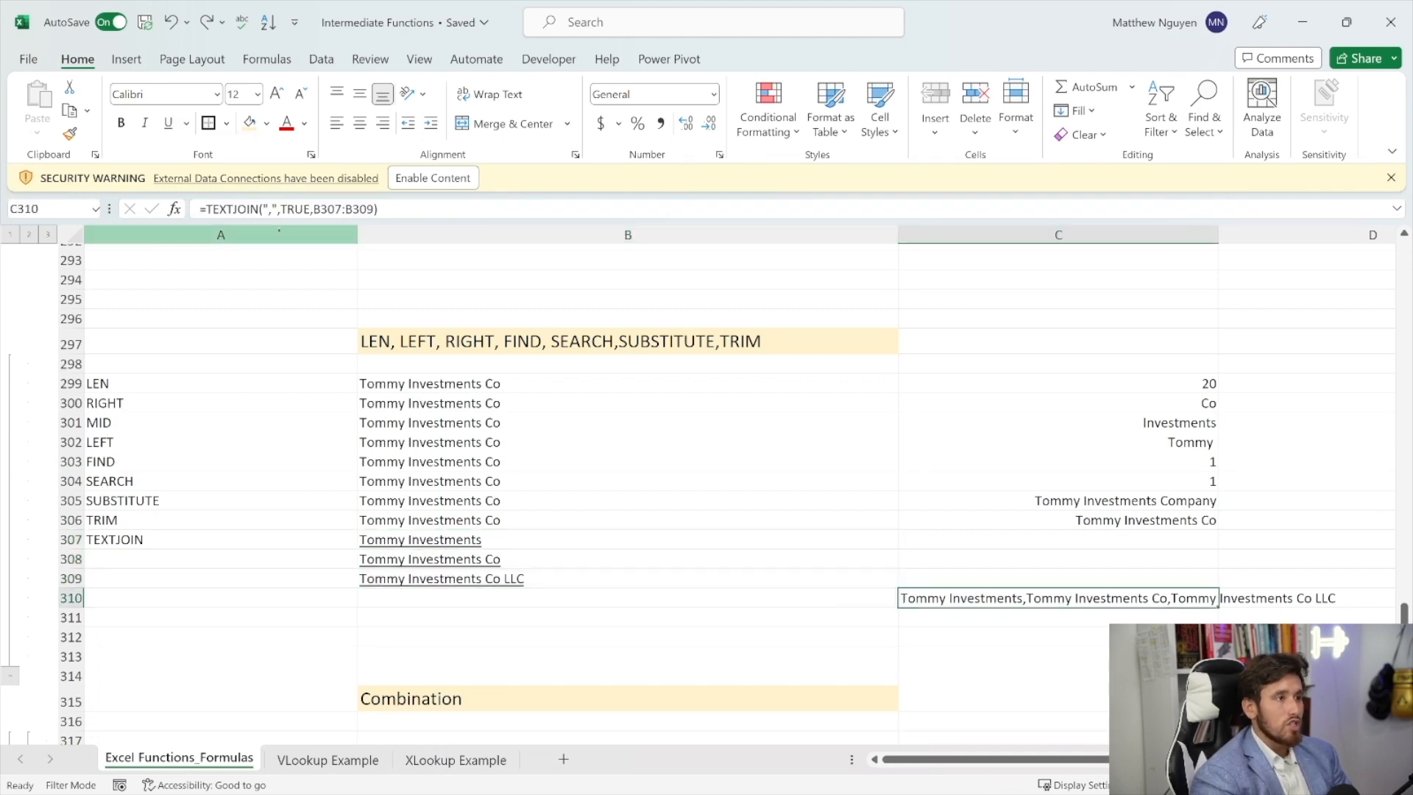
# - Try "&" as the delimiter in the TEXTJOIN formula in C310, inspect the TRUE argument, and leave the edit
pyautogui.click(269, 209)
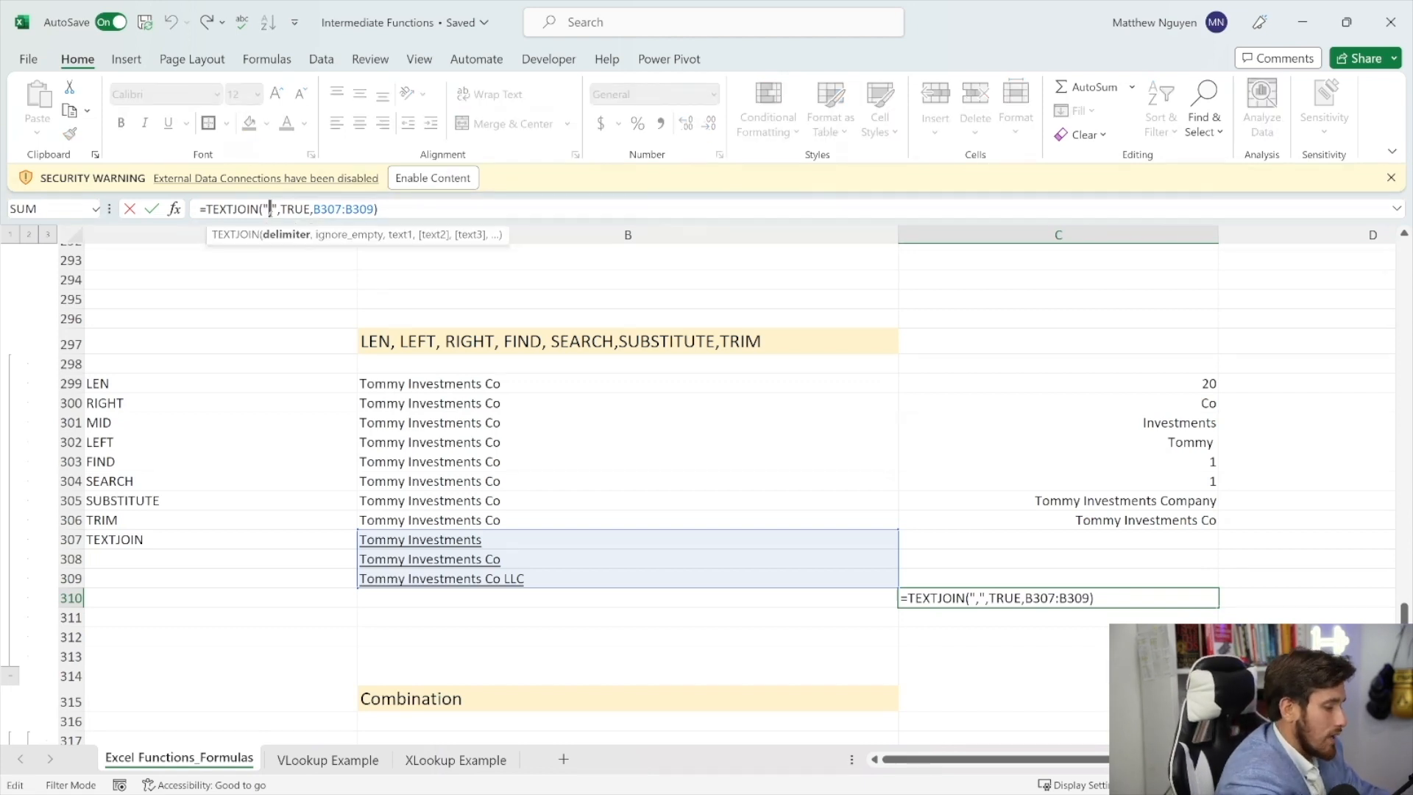
pyautogui.press('BackSpace')
pyautogui.write('&')
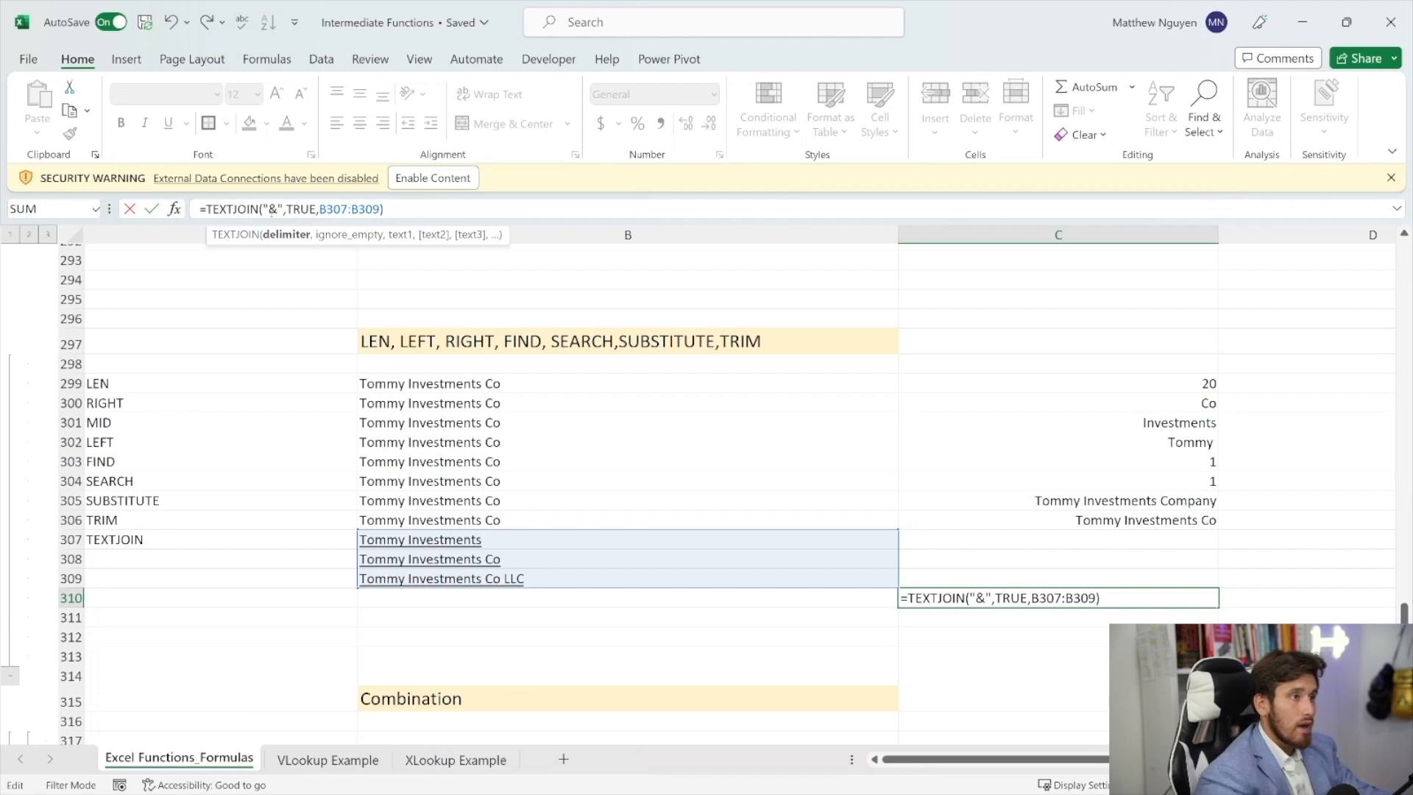
pyautogui.moveTo(286, 209); pyautogui.dragTo(316, 209)
pyautogui.press('Escape')
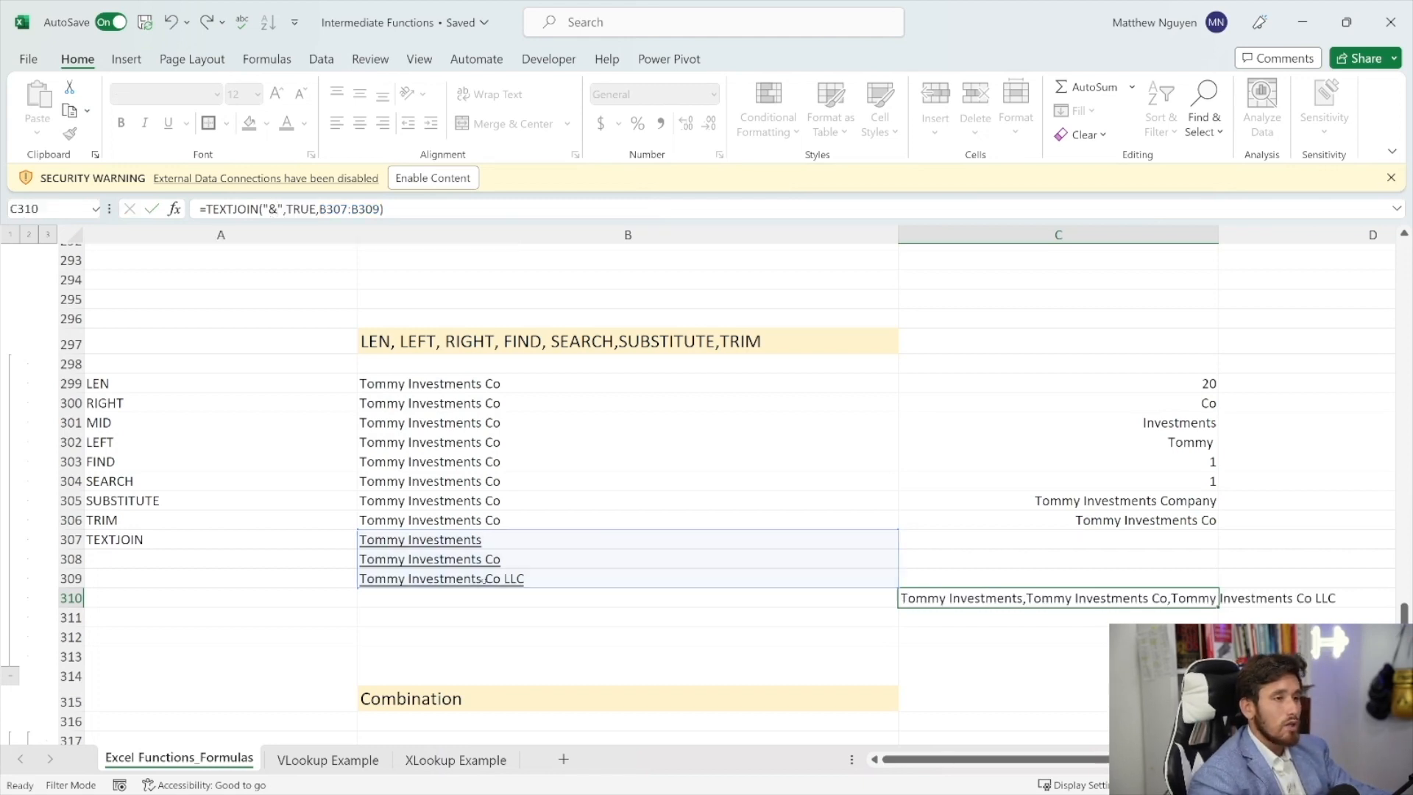
# - Try clearing the company name in B308 to test how TEXTJOIN handles an empty cell, and undo the deletion
pyautogui.click(483, 557)
pyautogui.press('Delete')
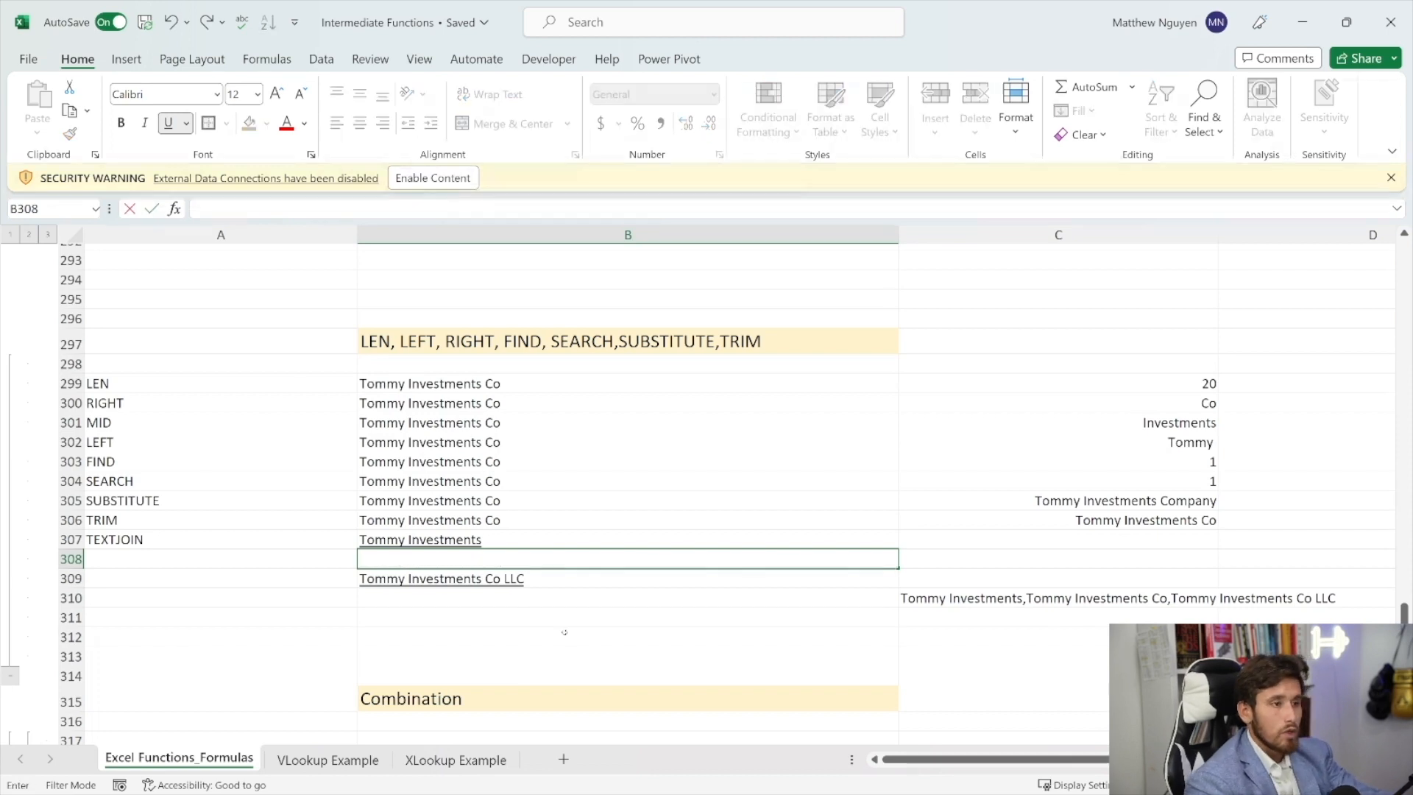
pyautogui.click(574, 635)
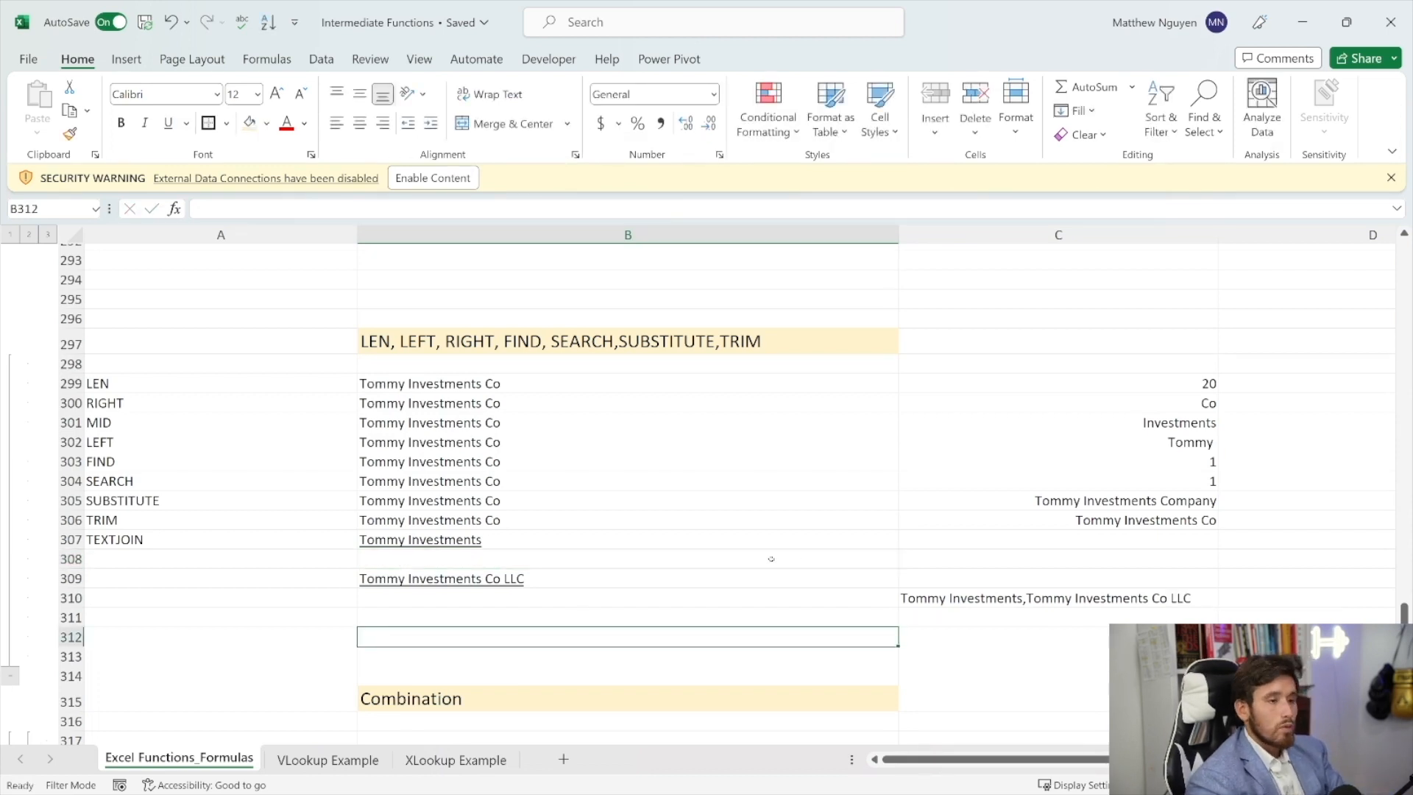
pyautogui.hotkey('ctrl', 'z')
# - Change the delimiter of the TEXTJOIN formula in C310 to "&"
pyautogui.click(928, 601)
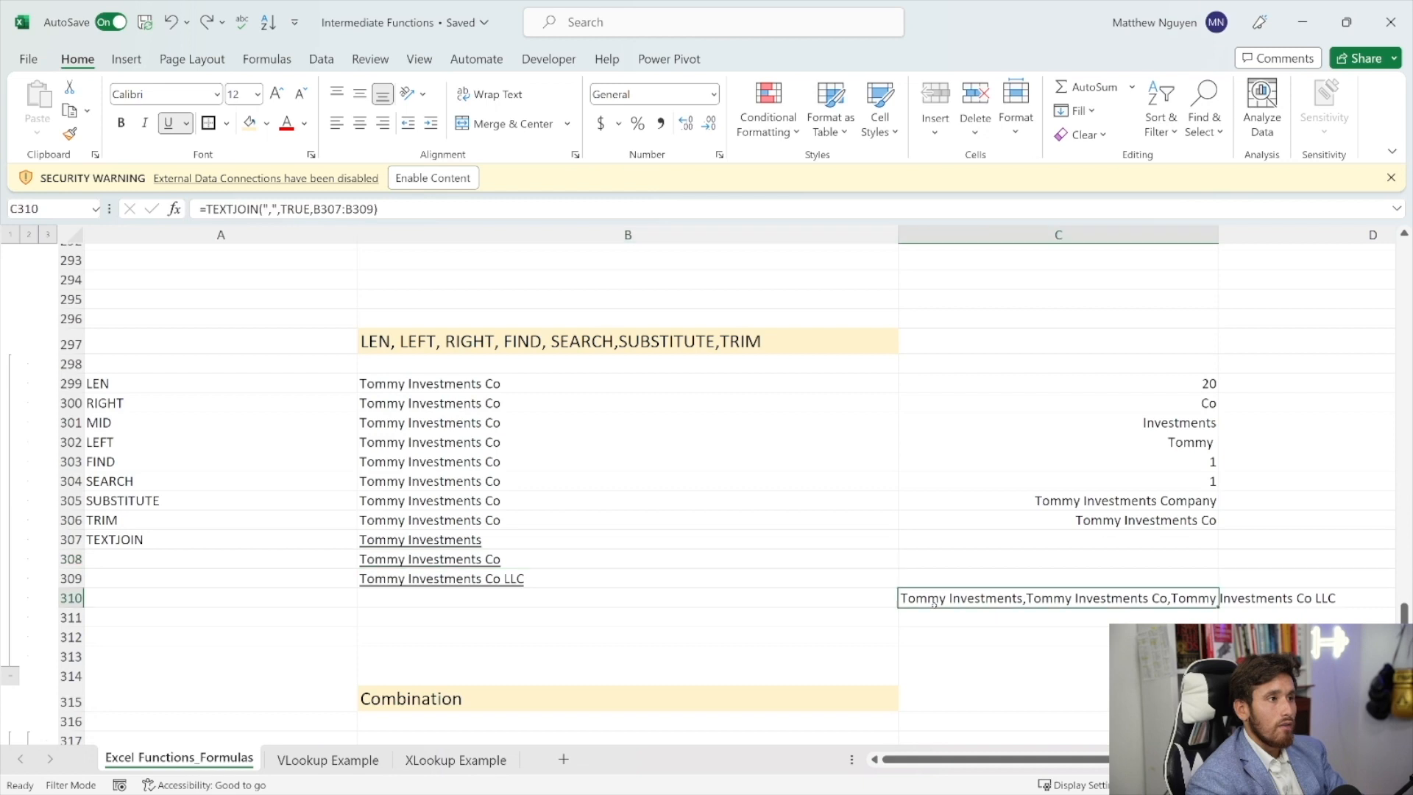
pyautogui.doubleClick(928, 601)
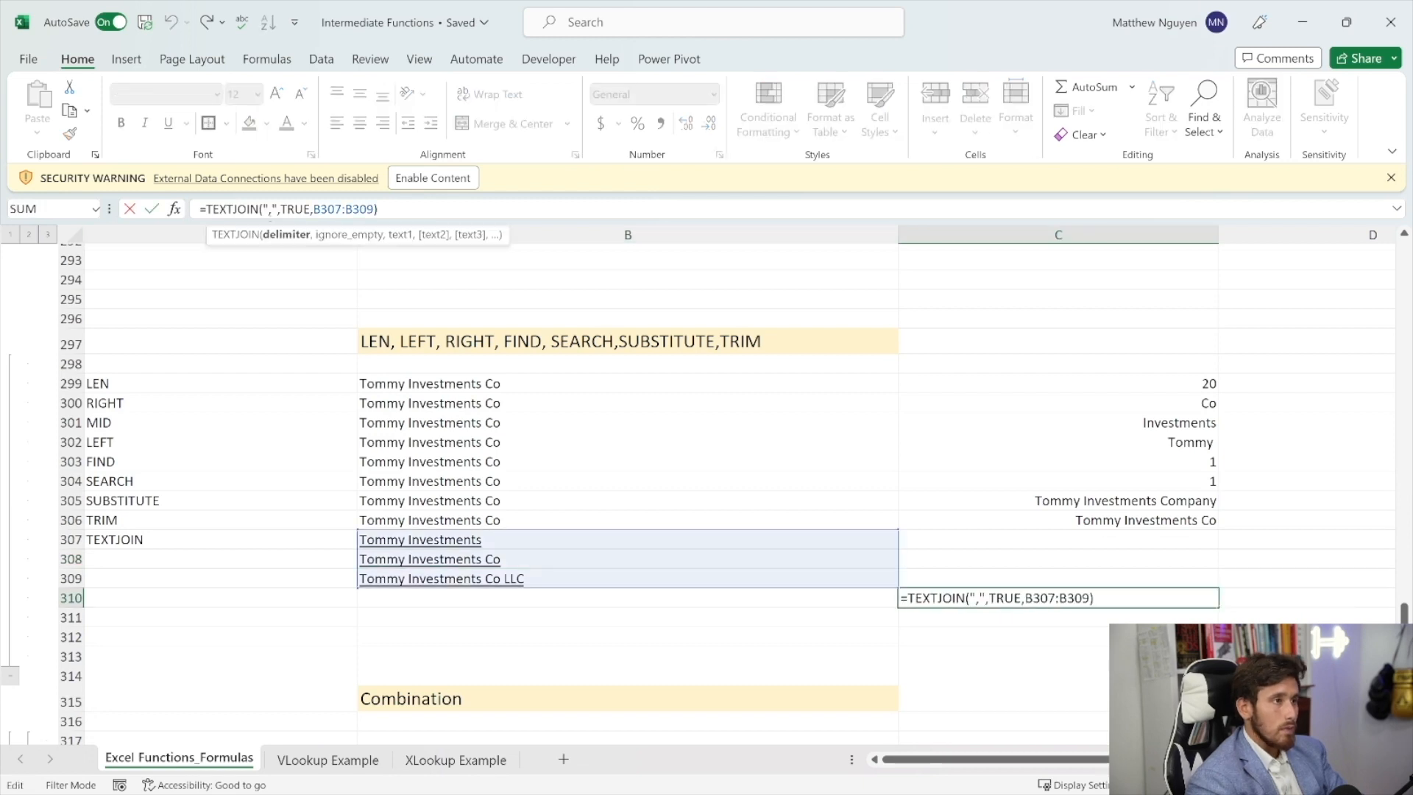
pyautogui.press('BackSpace')
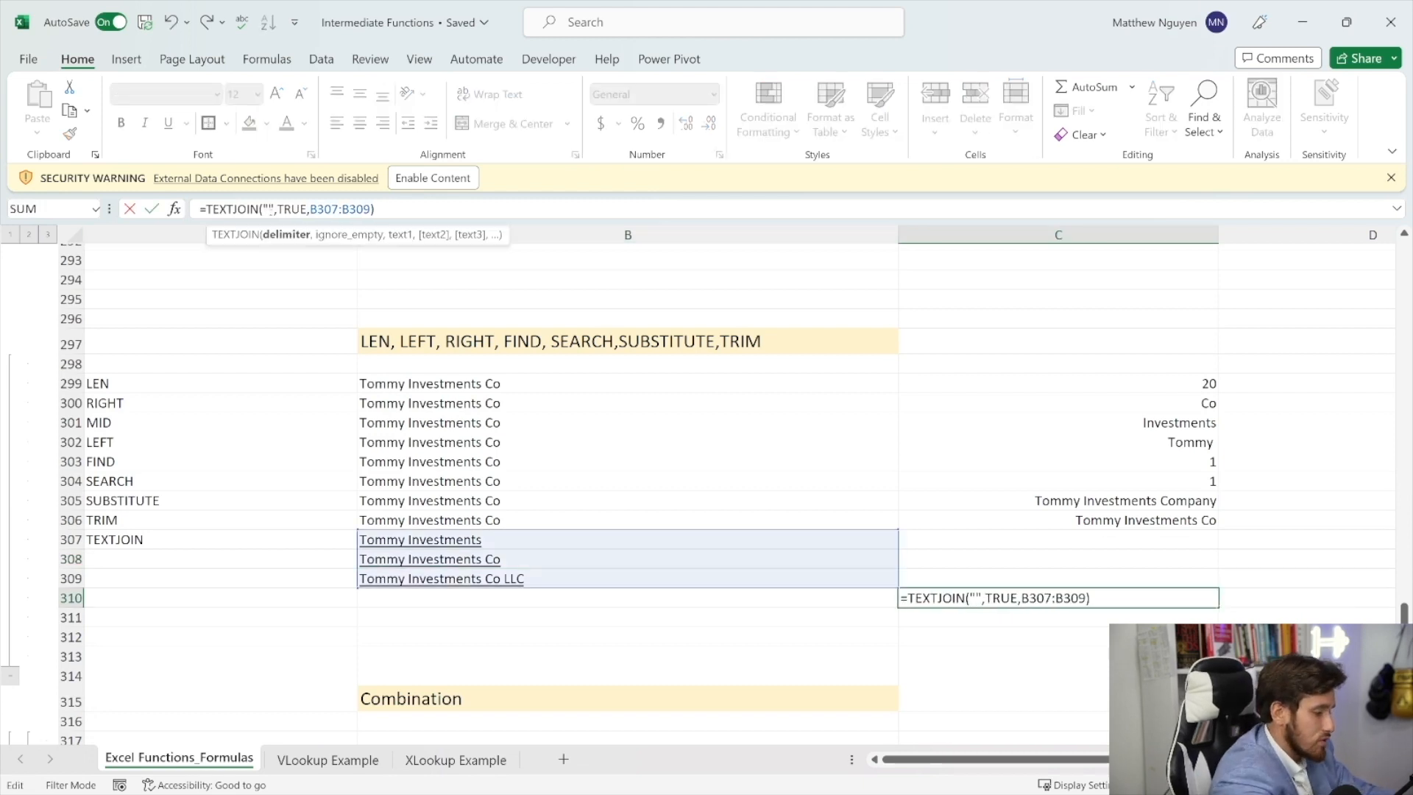
pyautogui.write('&')
pyautogui.press('Return')
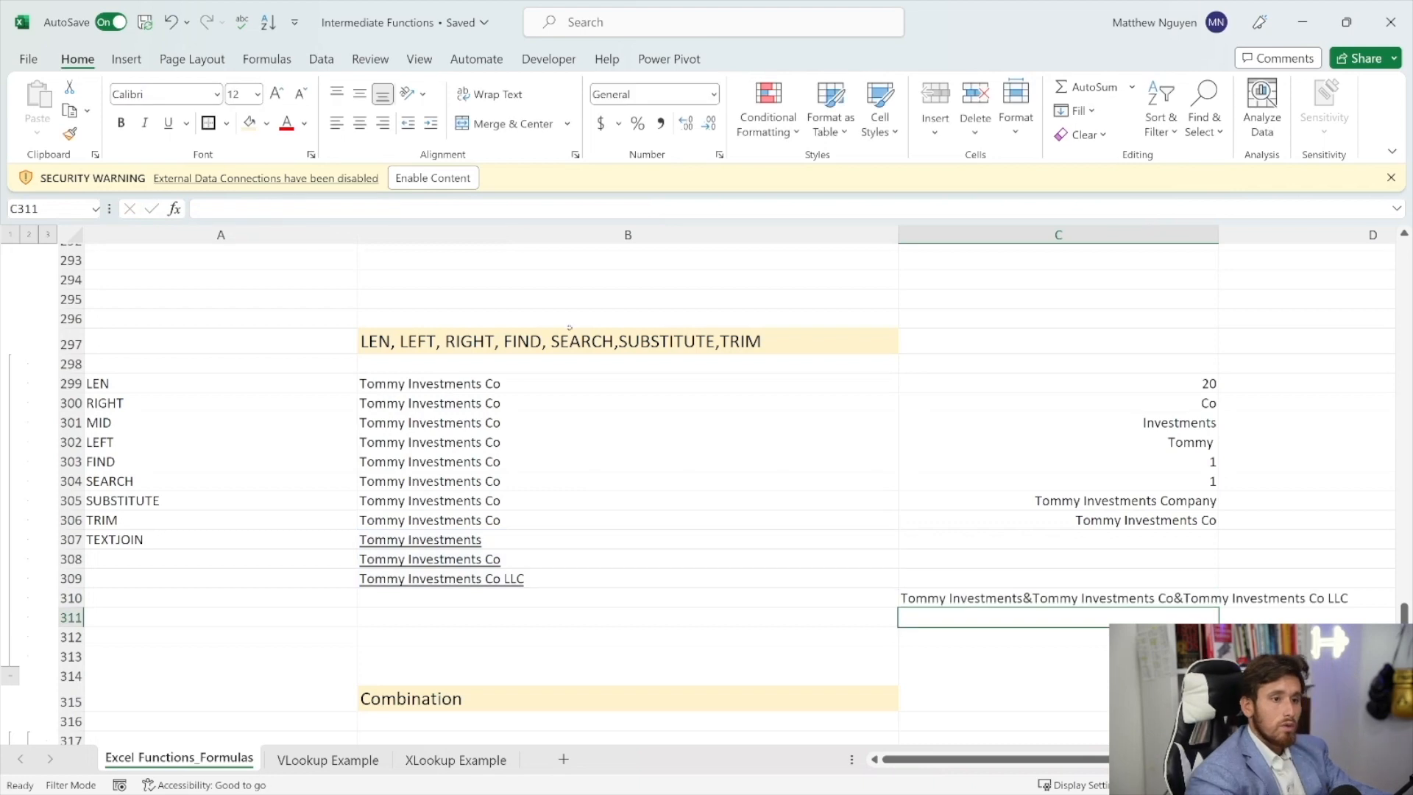
# - Try adding a space on each side of the "&" delimiter in the C310 TEXTJOIN formula, and undo it
pyautogui.click(1005, 581)
pyautogui.click(1004, 597)
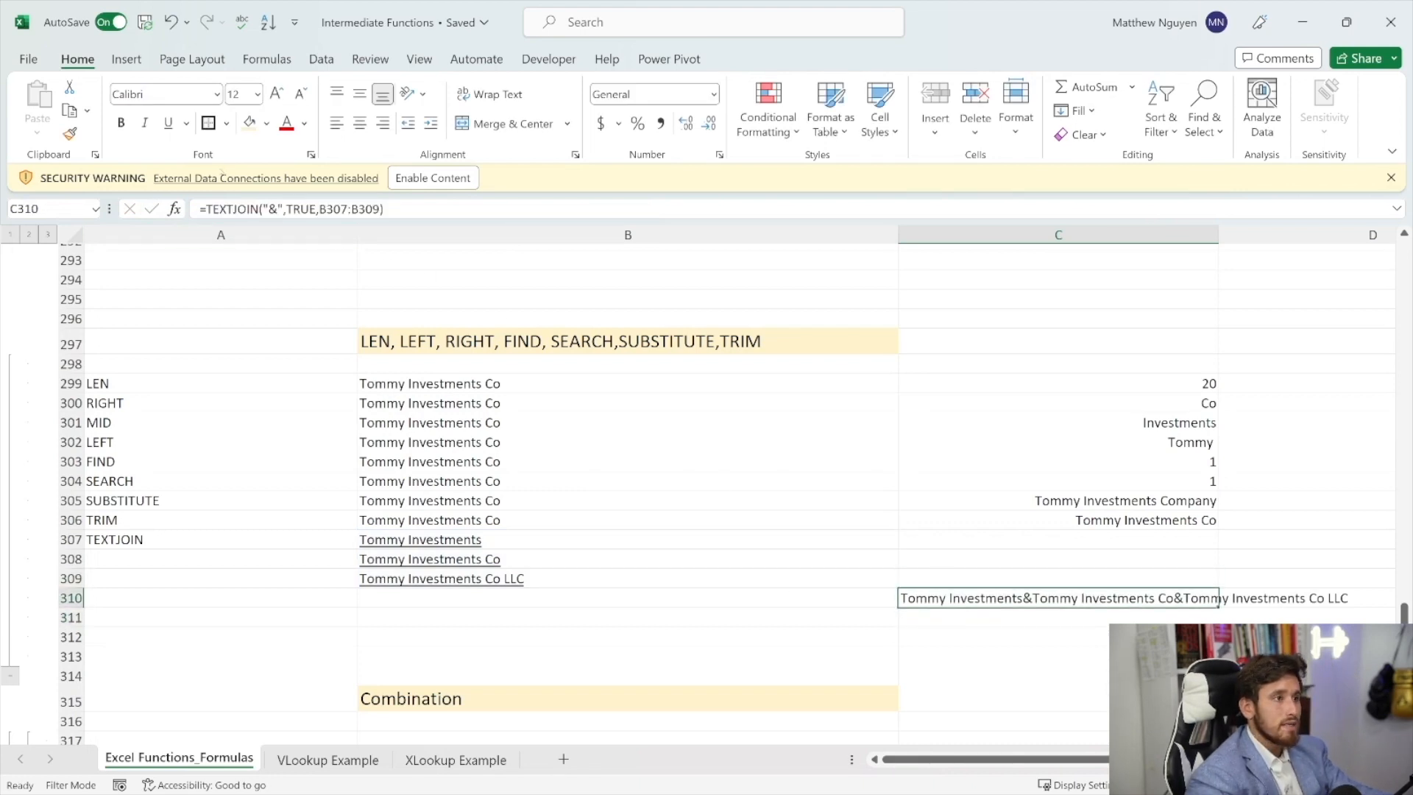
pyautogui.click(269, 209)
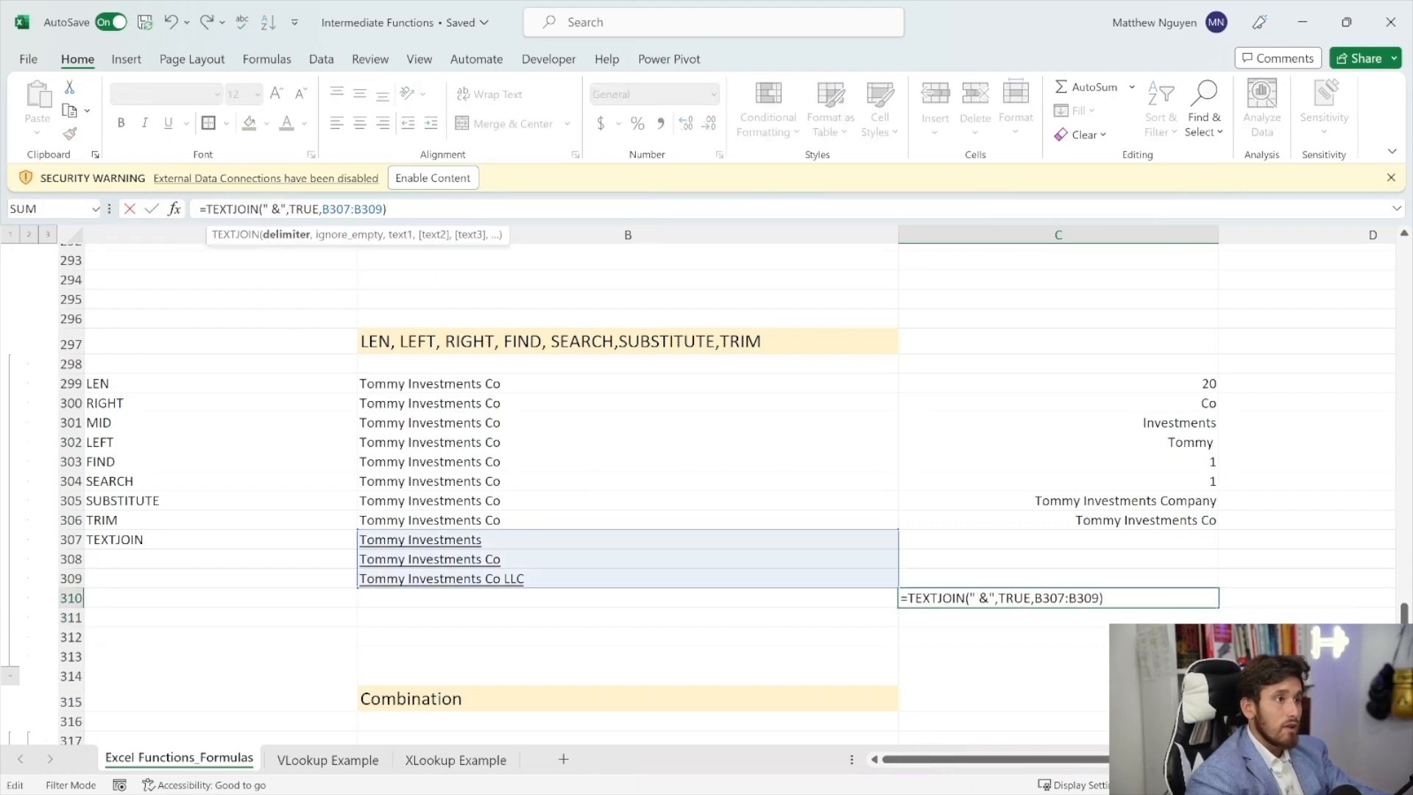
pyautogui.press('Return')
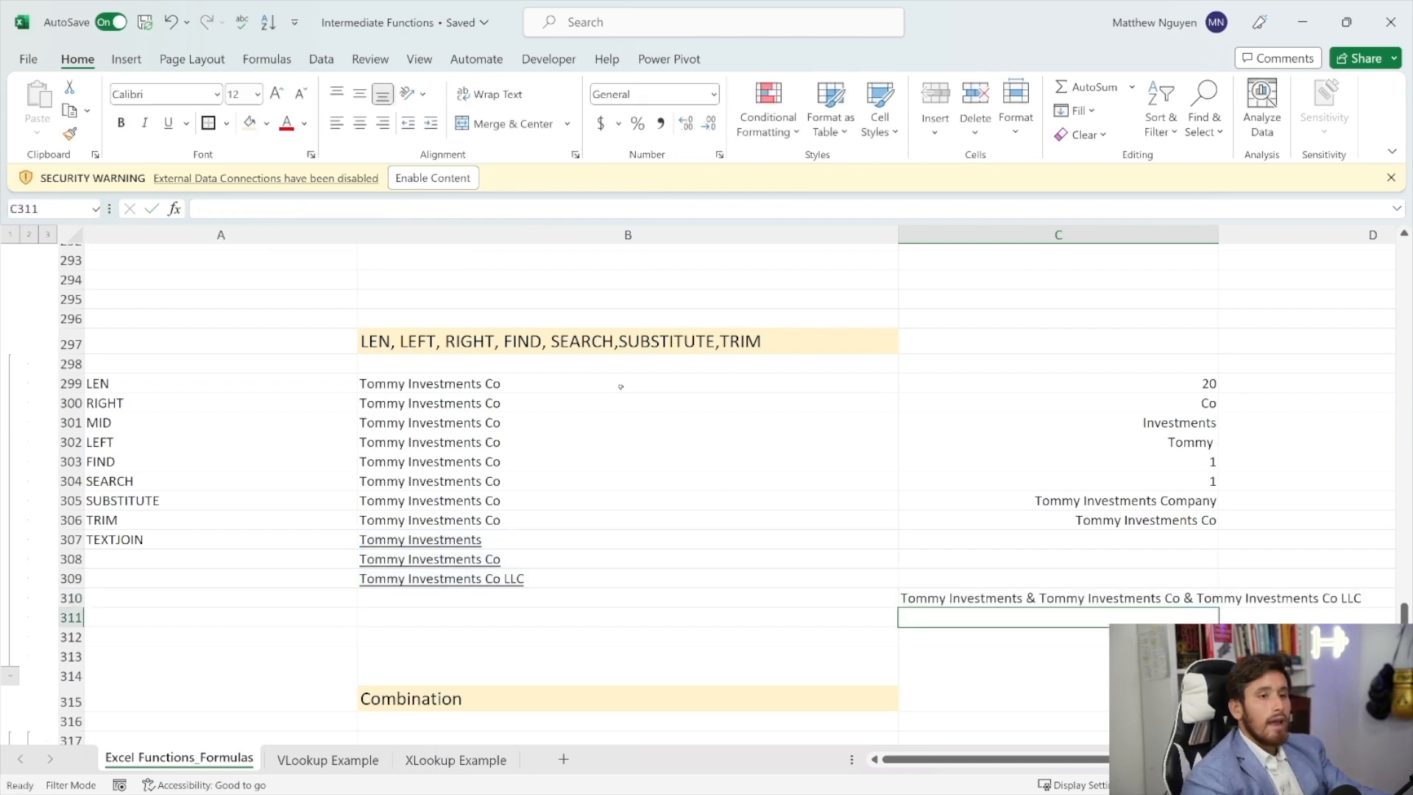
pyautogui.hotkey('ctrl', 'z')
pyautogui.press('Up')
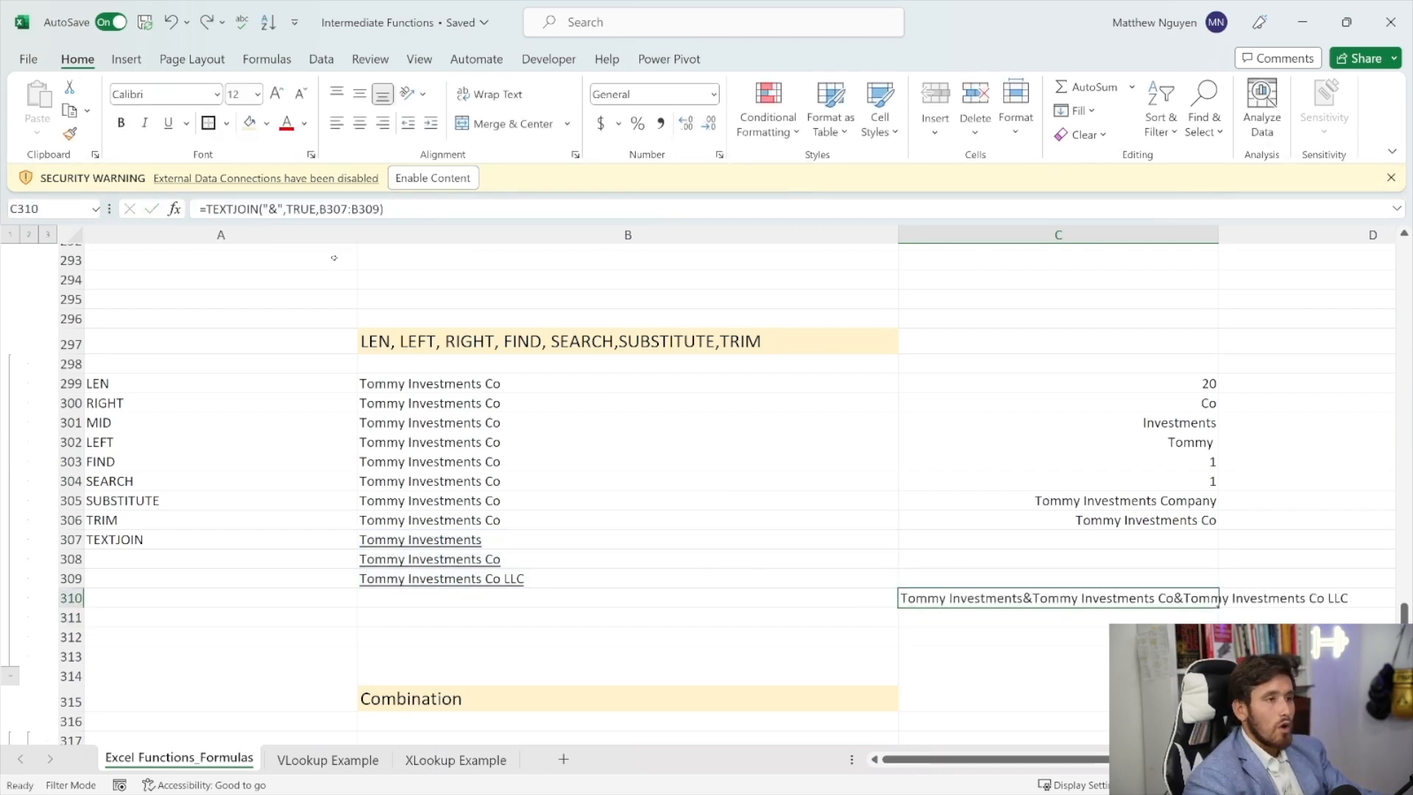
# - Inspect the delimiter, ignore_empty and text range arguments of the TEXTJOIN formula in C310
pyautogui.click(272, 209)
pyautogui.doubleClick(272, 209)
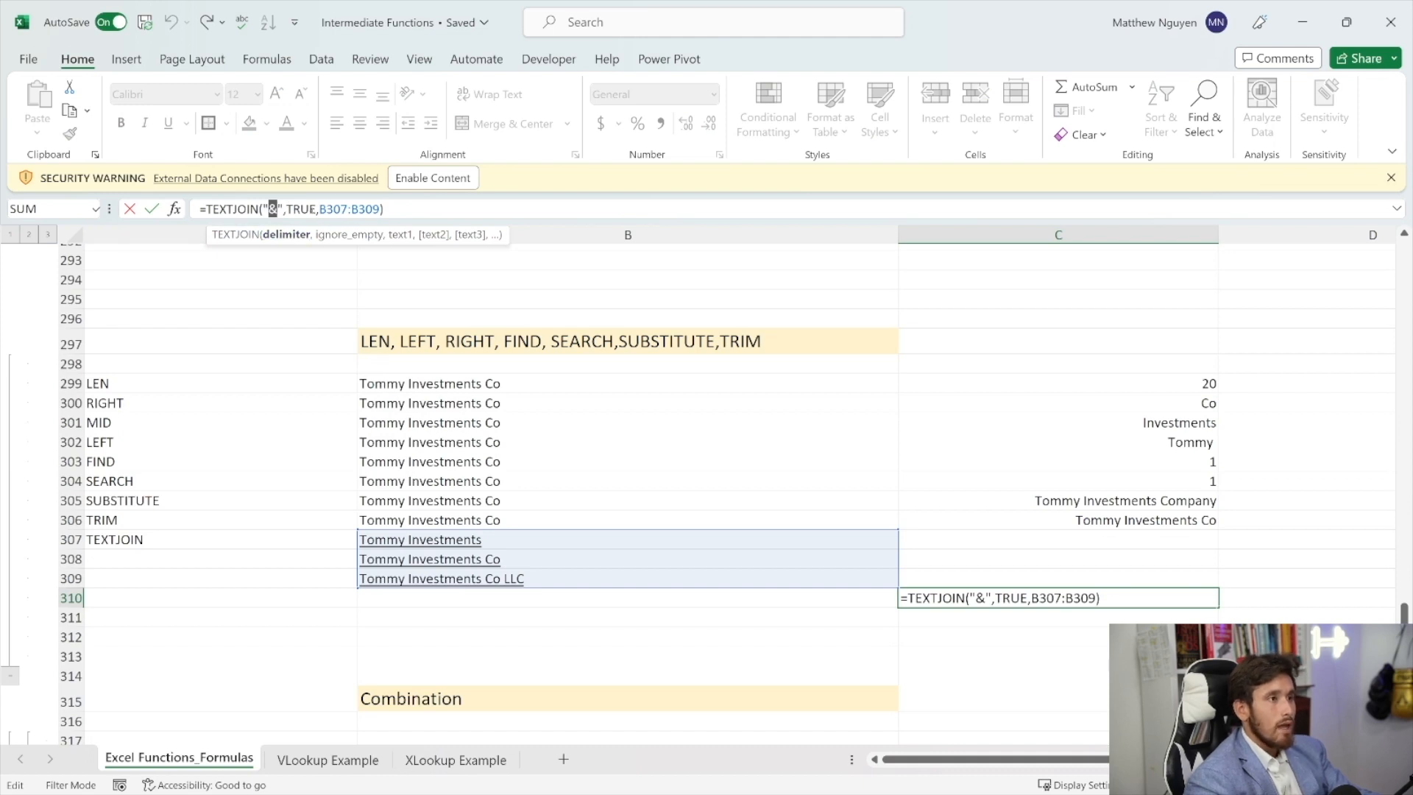
pyautogui.moveTo(286, 209); pyautogui.dragTo(316, 209)
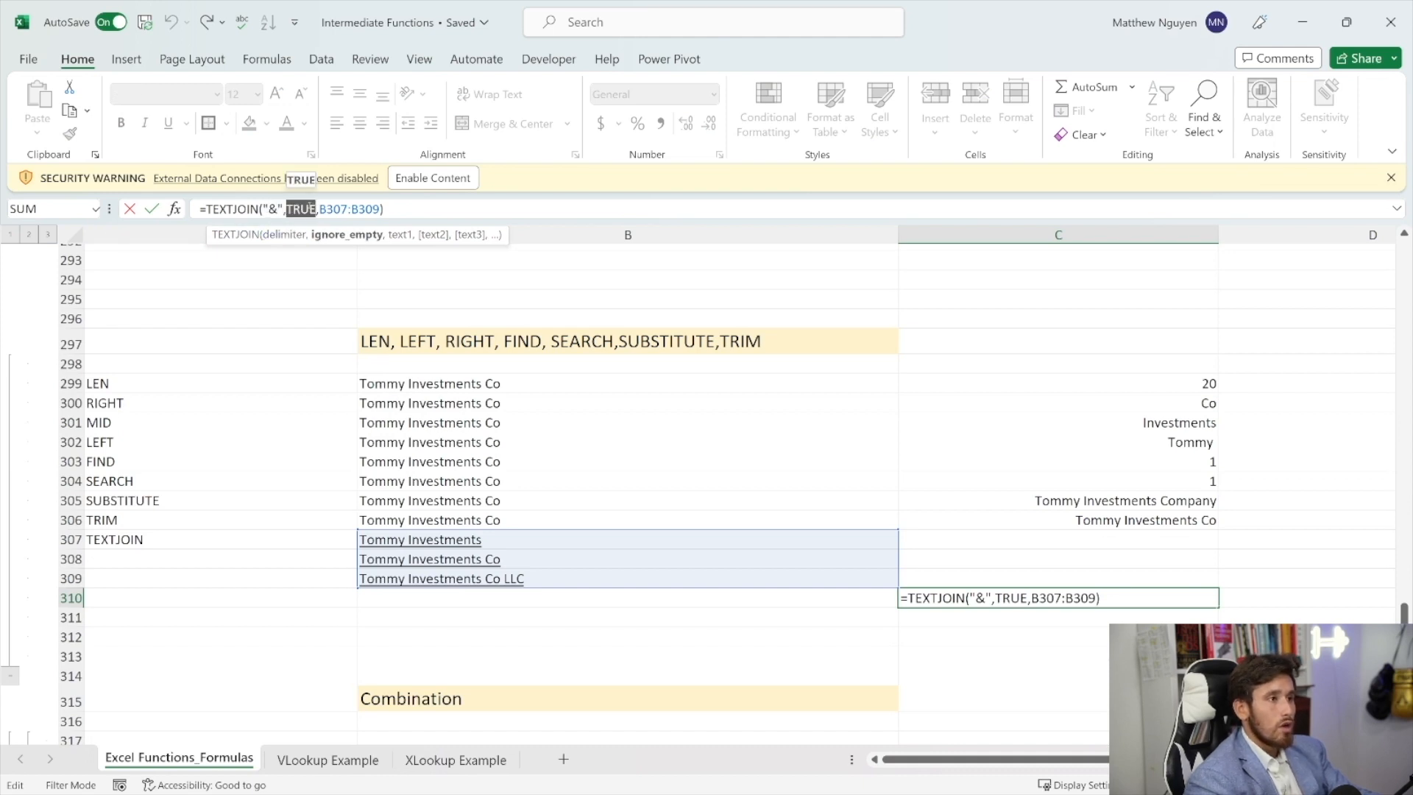
pyautogui.moveTo(326, 209); pyautogui.dragTo(373, 209)
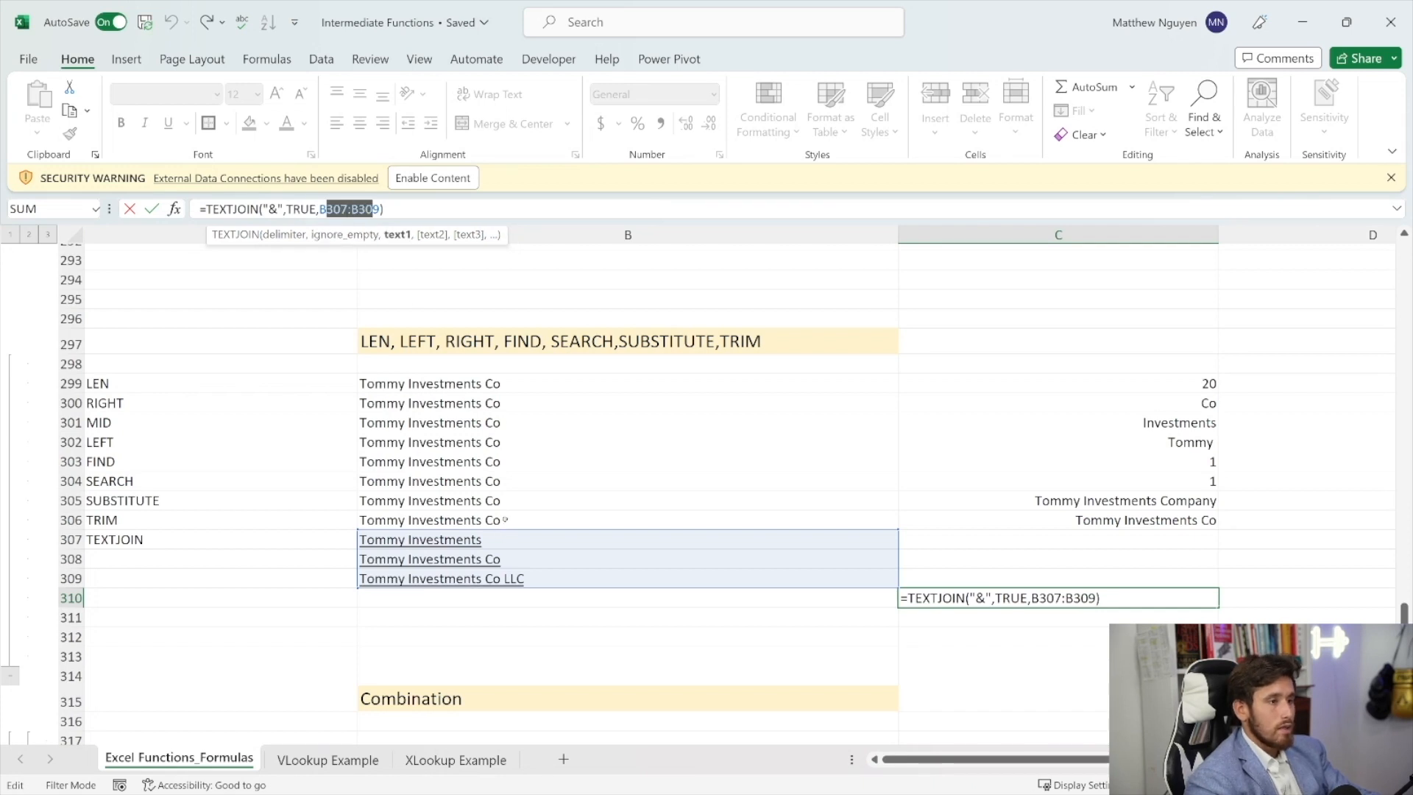
pyautogui.click(352, 208)
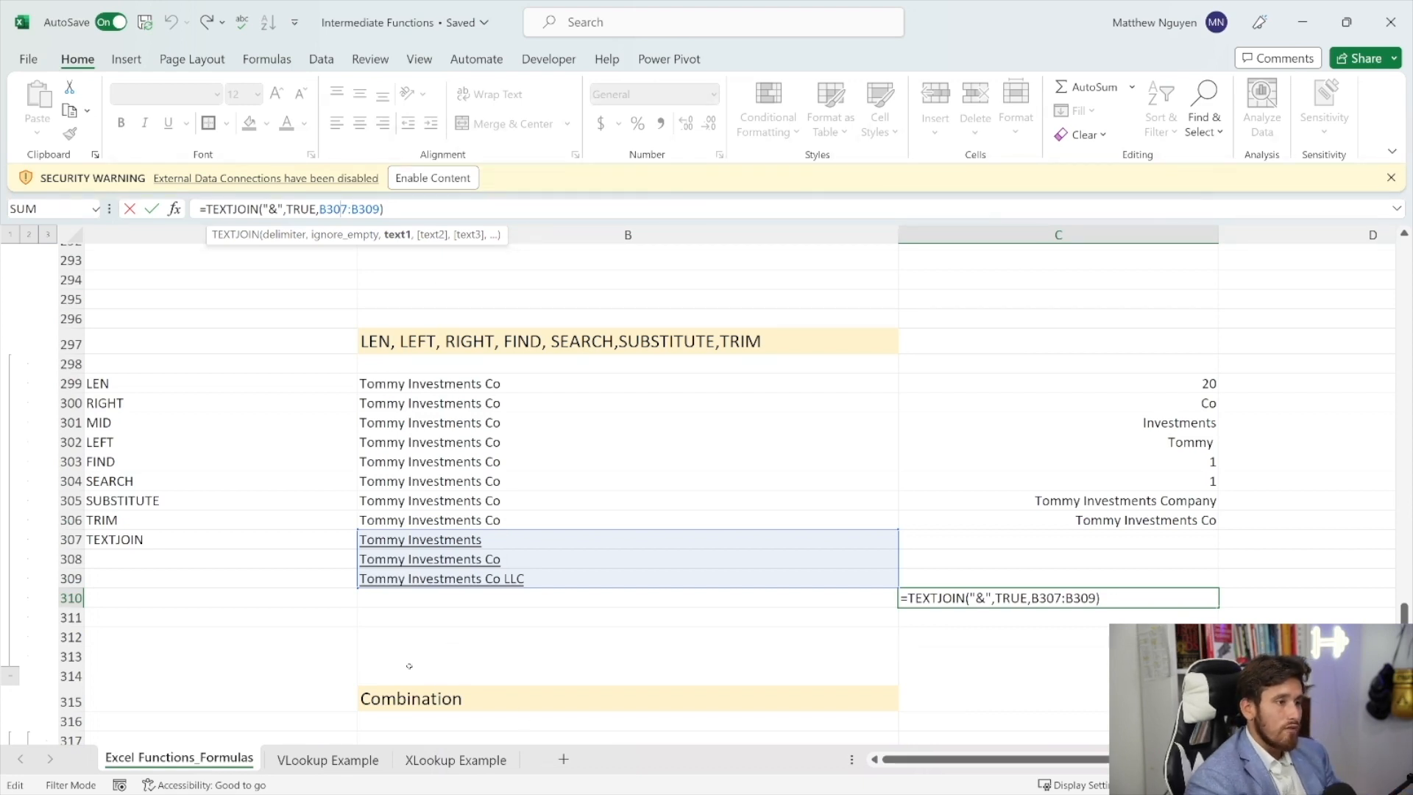
# - Examine the company names and their differing entity suffixes in B333:B342 of the second Combination table
pyautogui.scroll(-5, 402, 637)
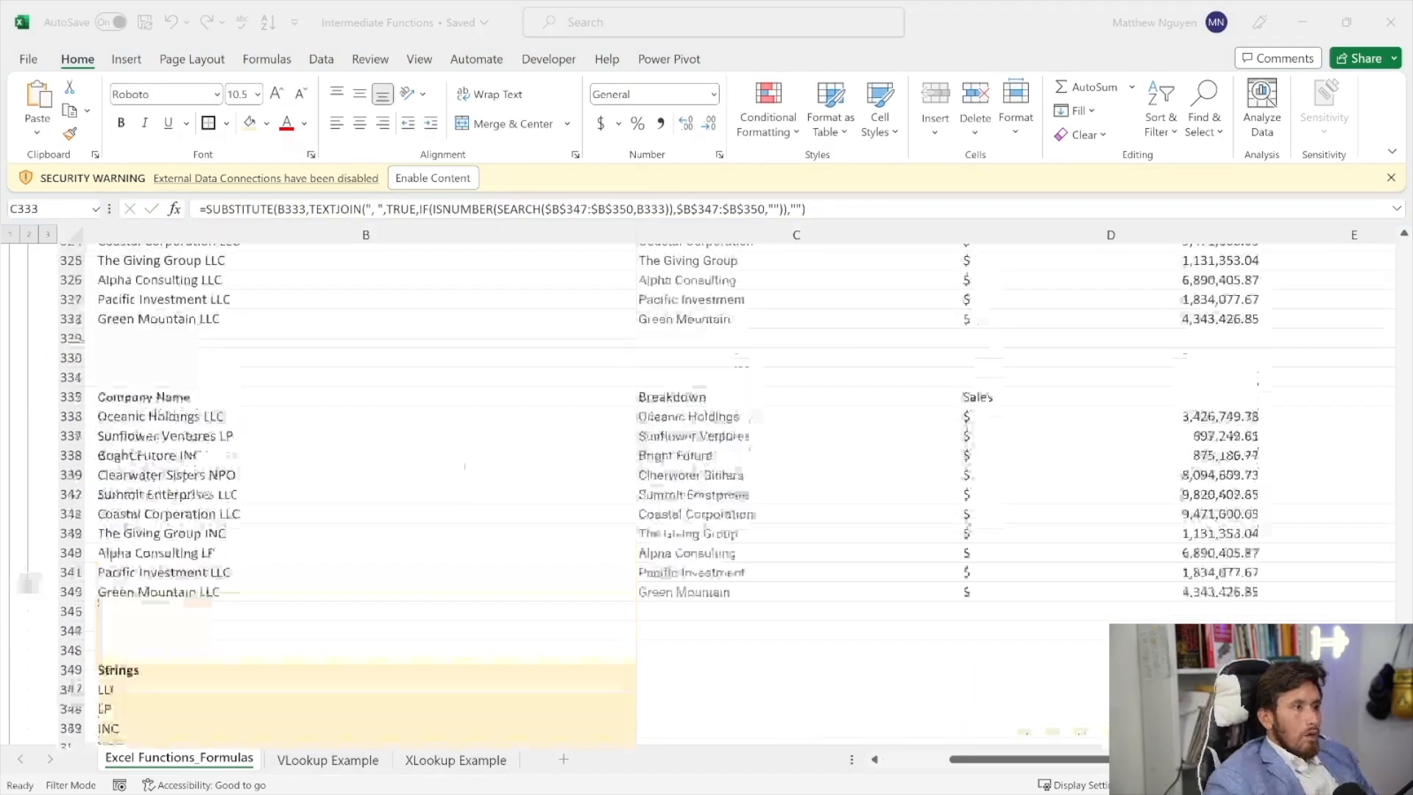
pyautogui.scroll(3, 472, 471)
pyautogui.scroll(1, 472, 470)
pyautogui.scroll(-3, 471, 470)
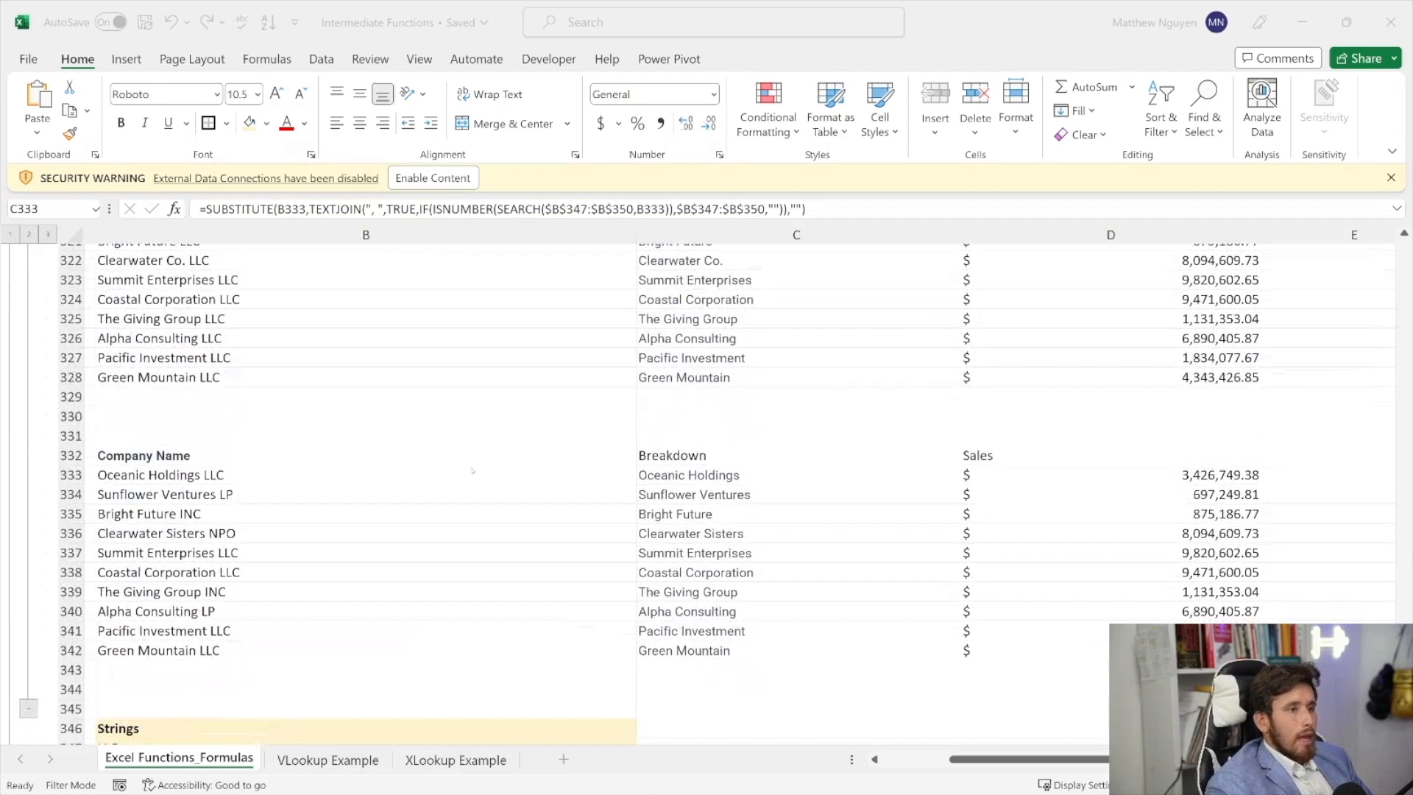
pyautogui.scroll(2, 472, 470)
pyautogui.scroll(-2, 367, 467)
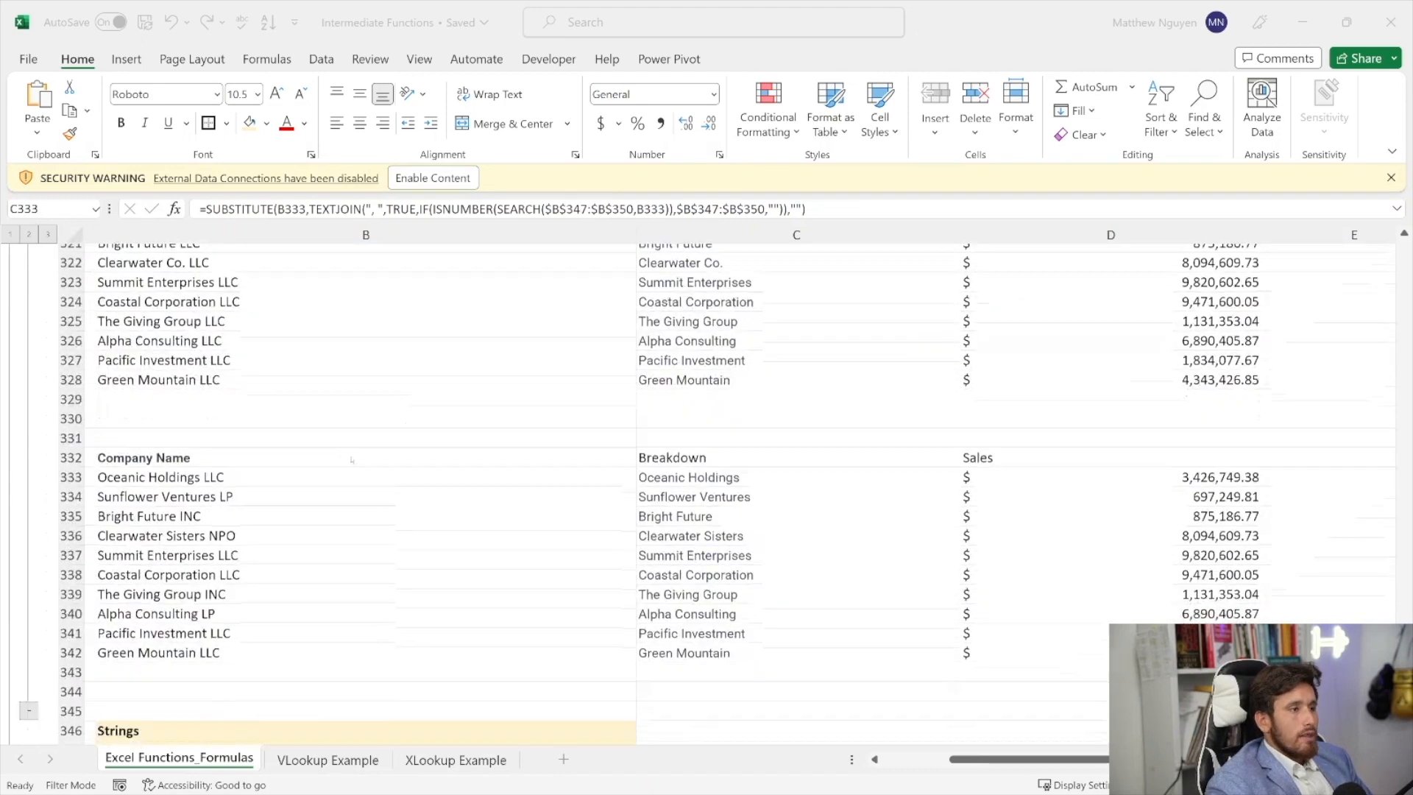
pyautogui.moveTo(254, 475); pyautogui.dragTo(254, 650)
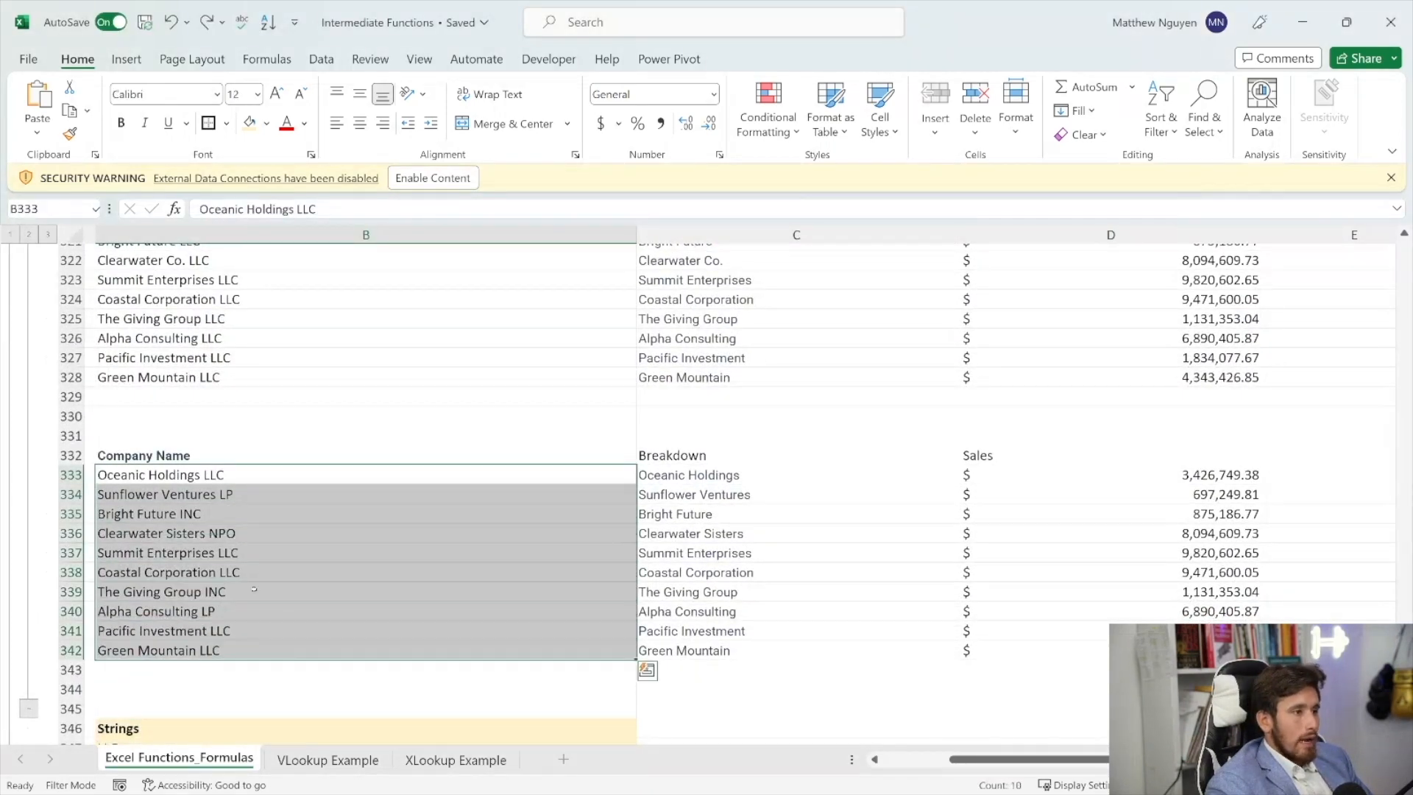
pyautogui.click(207, 481)
pyautogui.press('Down')
pyautogui.press('Down')
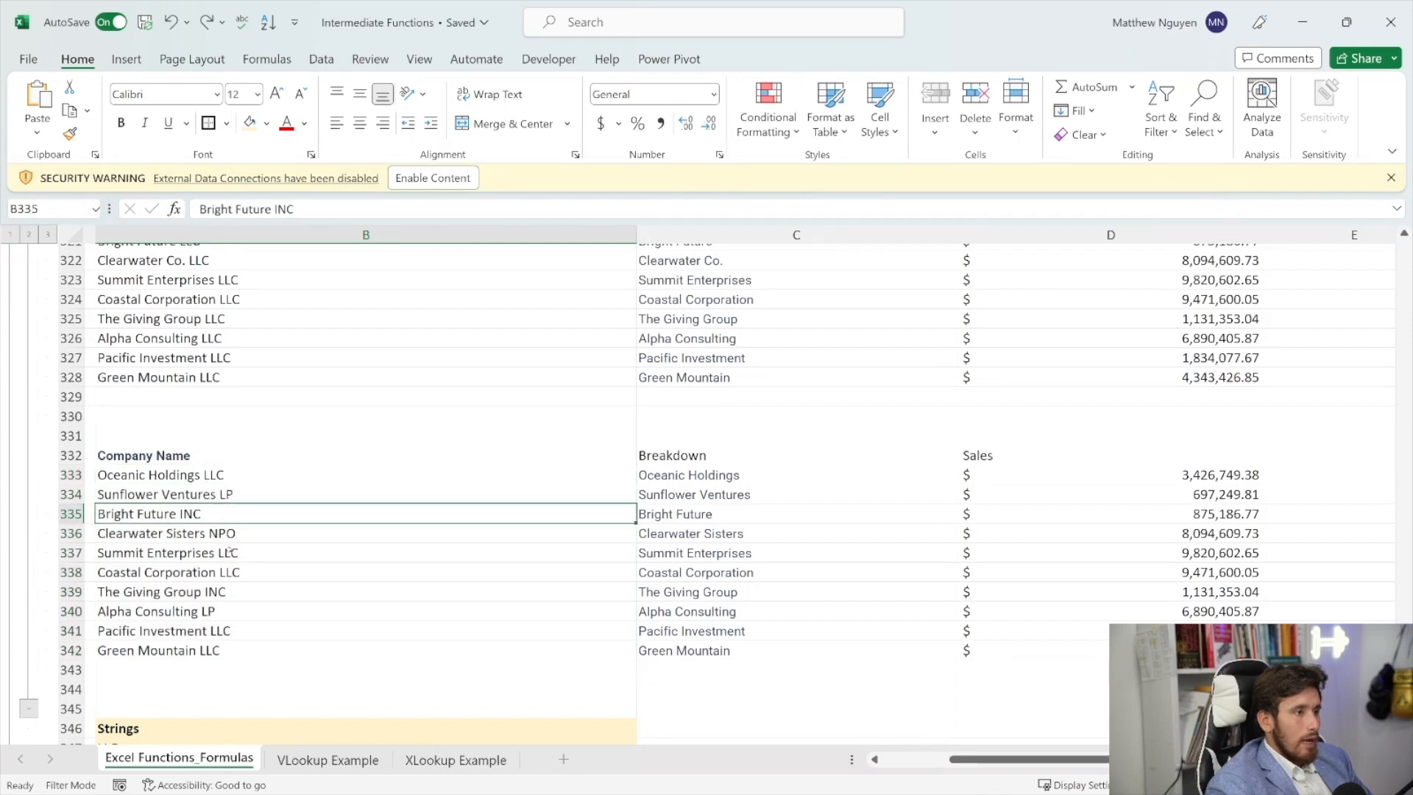
pyautogui.scroll(-1, 265, 623)
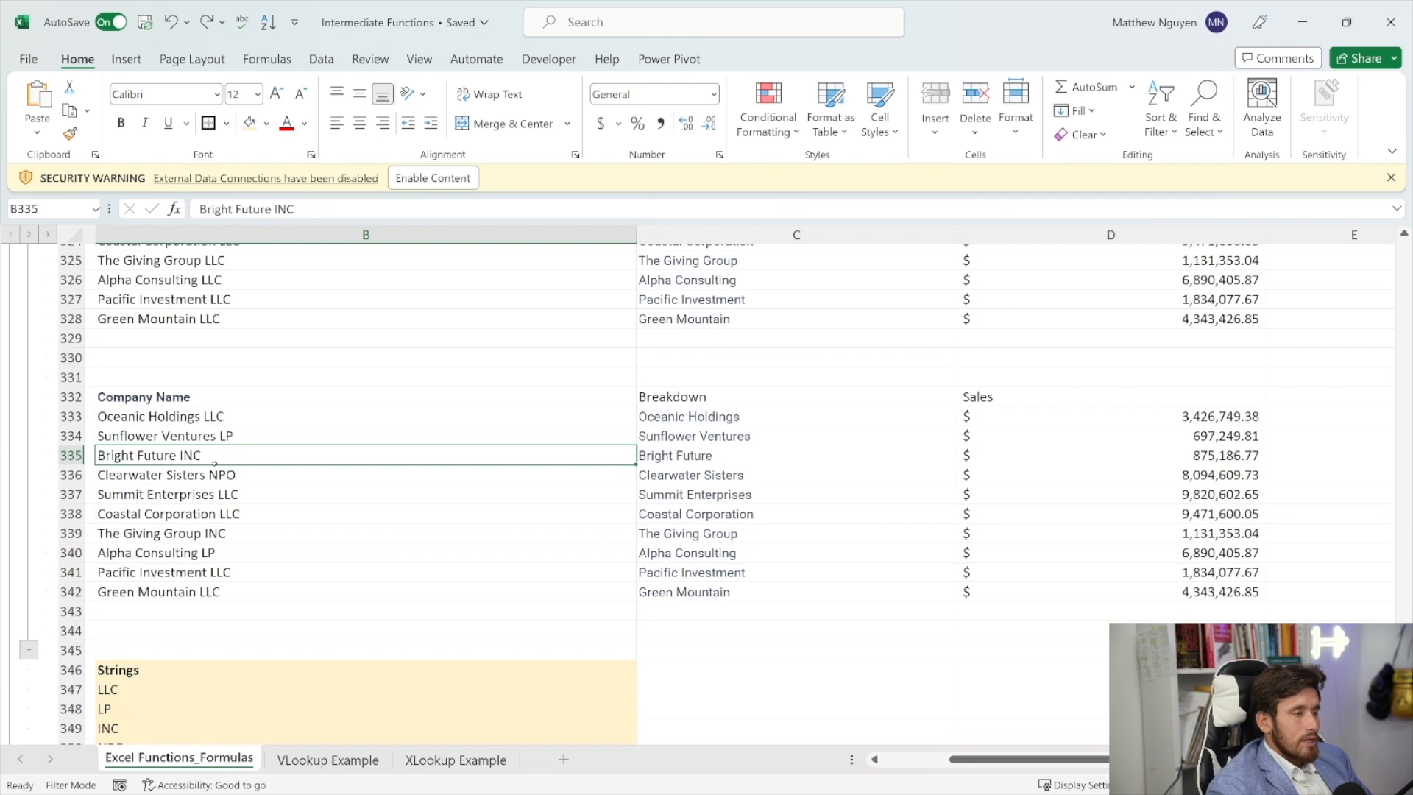
# - Compare the company names in B333:B342 with the suffix-free names in the Breakdown column C332:C342
pyautogui.moveTo(160, 415); pyautogui.dragTo(160, 591)
pyautogui.moveTo(735, 416)
pyautogui.mouseDown()
pyautogui.moveTo(721, 592)
pyautogui.moveTo(721, 437)
pyautogui.mouseUp()
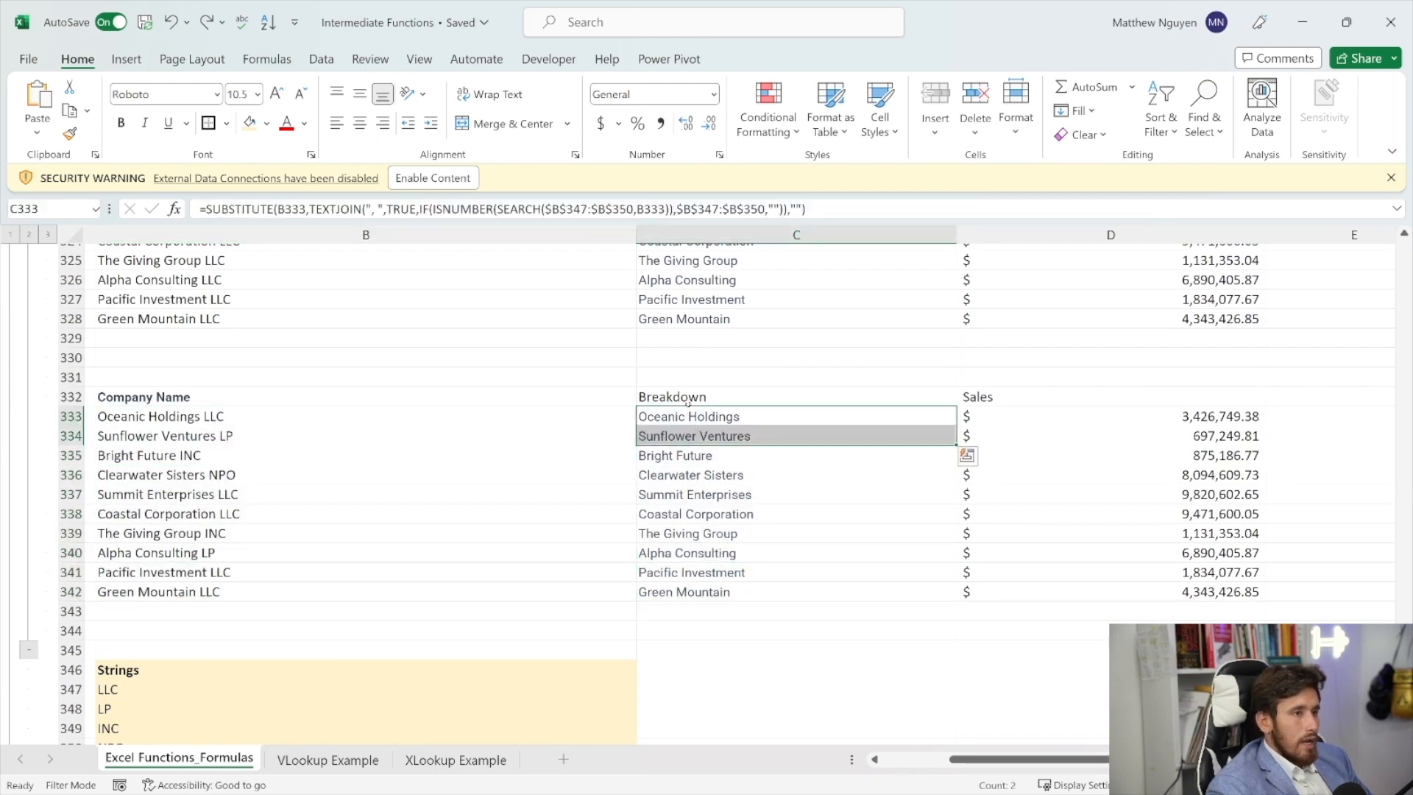
pyautogui.click(590, 404)
pyautogui.click(536, 438)
pyautogui.click(533, 422)
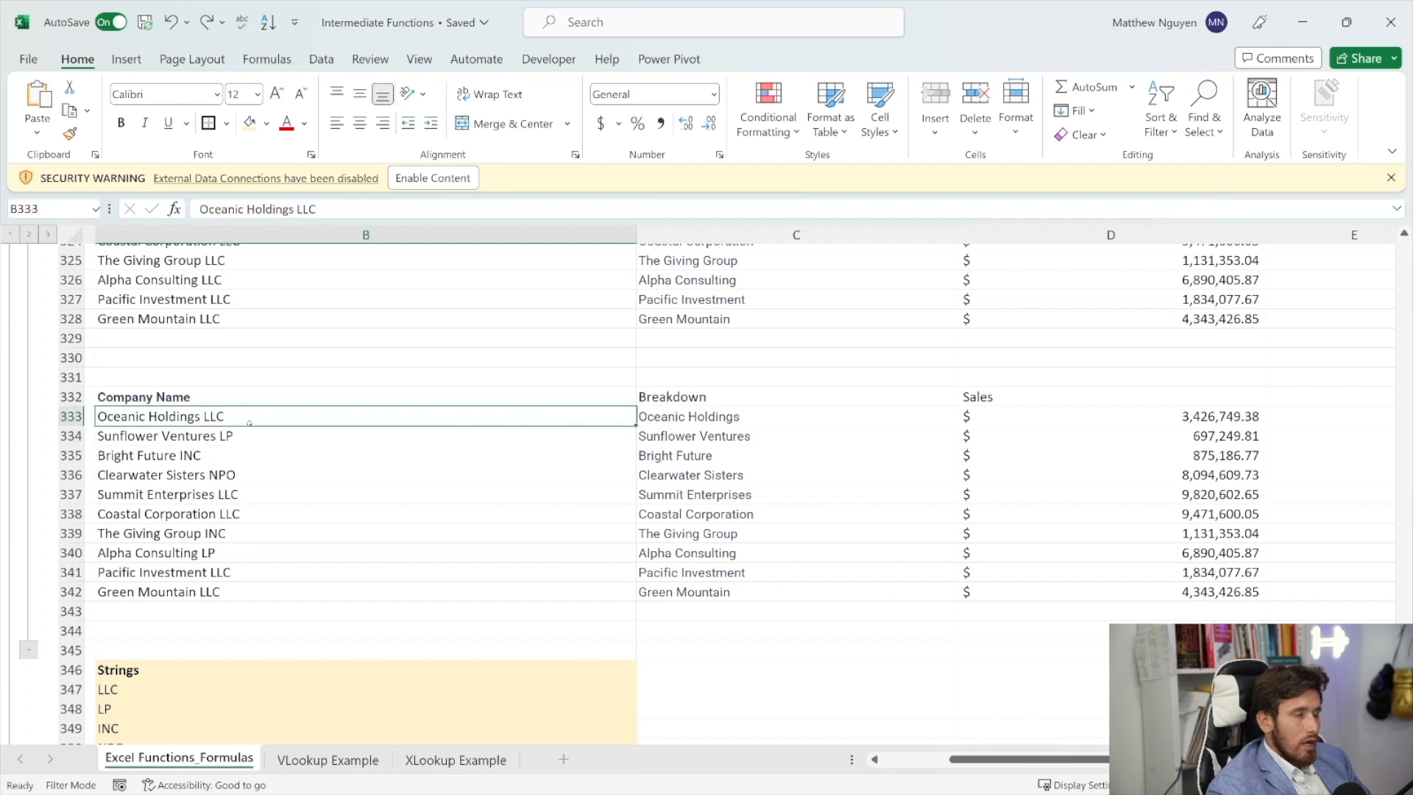
pyautogui.scroll(-2, 234, 447)
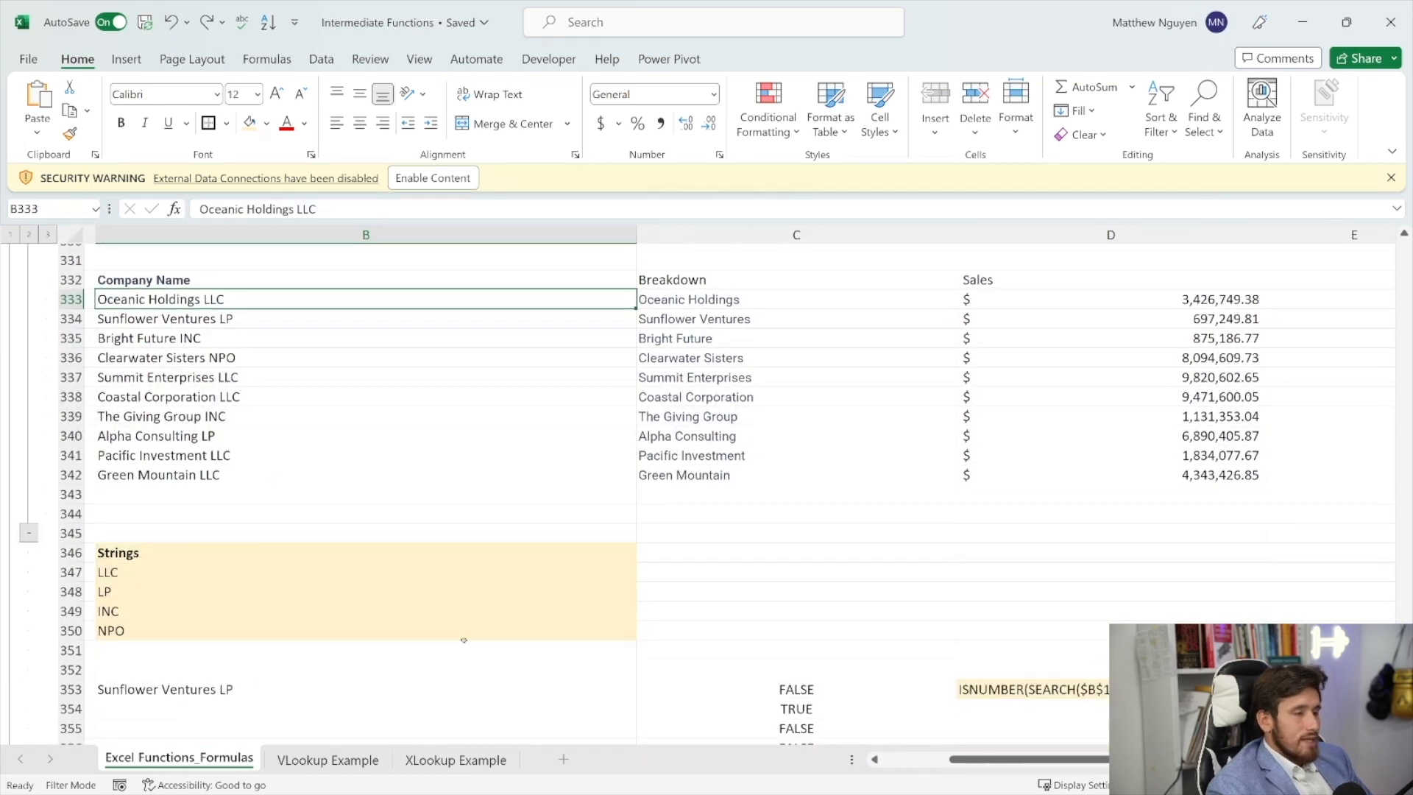
pyautogui.moveTo(986, 759); pyautogui.dragTo(969, 759)
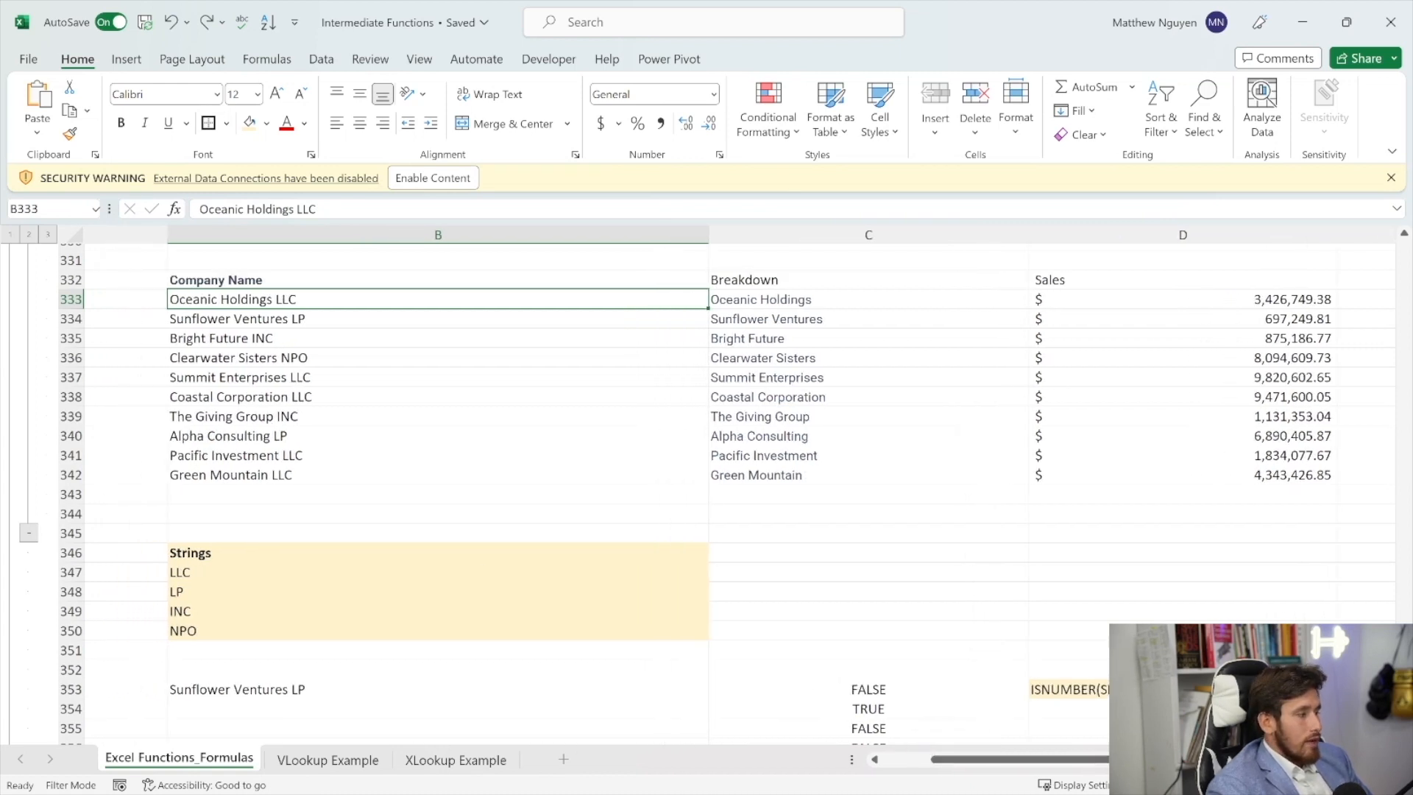
pyautogui.click(801, 667)
pyautogui.moveTo(743, 280); pyautogui.dragTo(743, 474)
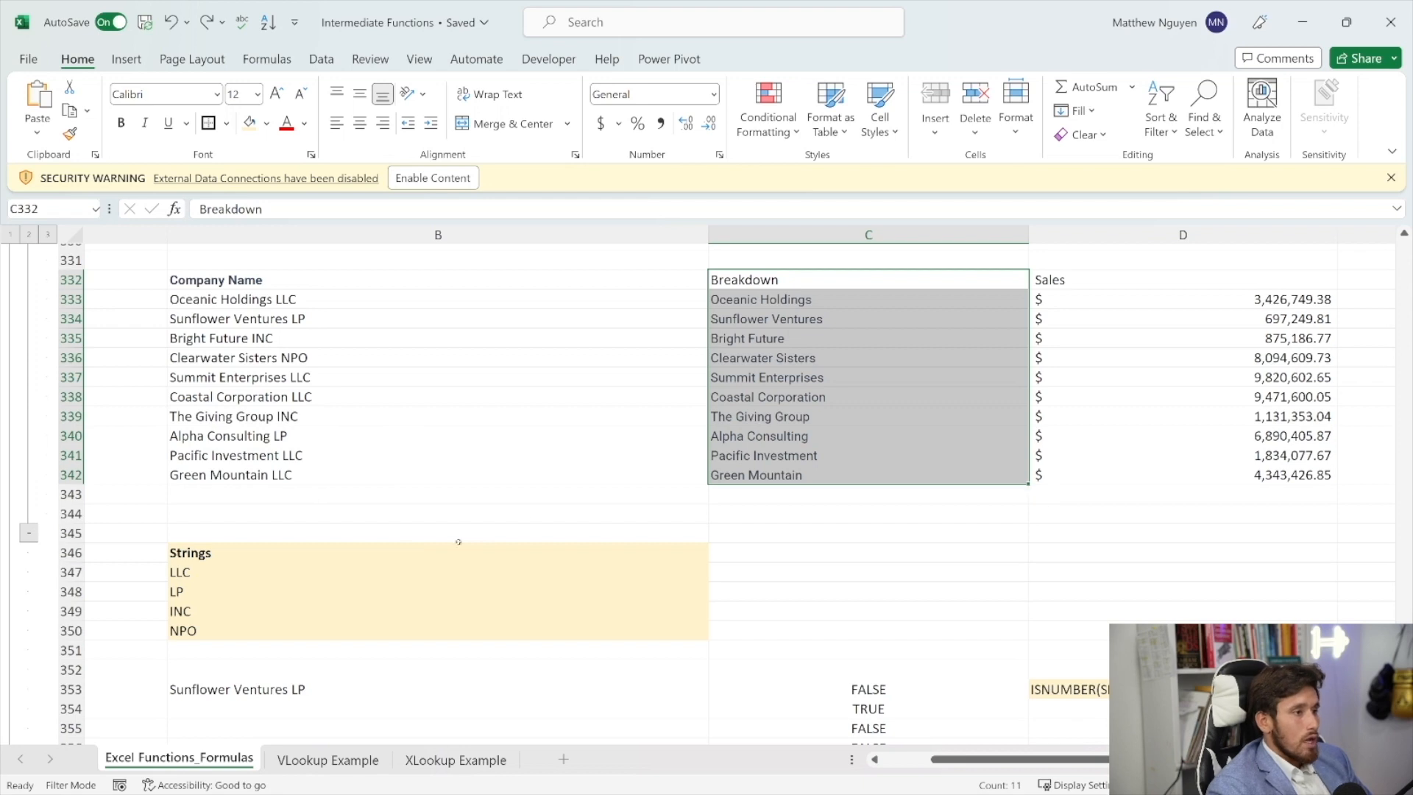
pyautogui.click(398, 533)
# - Examine the Strings list of entity suffixes in B346:B350
pyautogui.scroll(1, 398, 533)
pyautogui.scroll(-1, 269, 540)
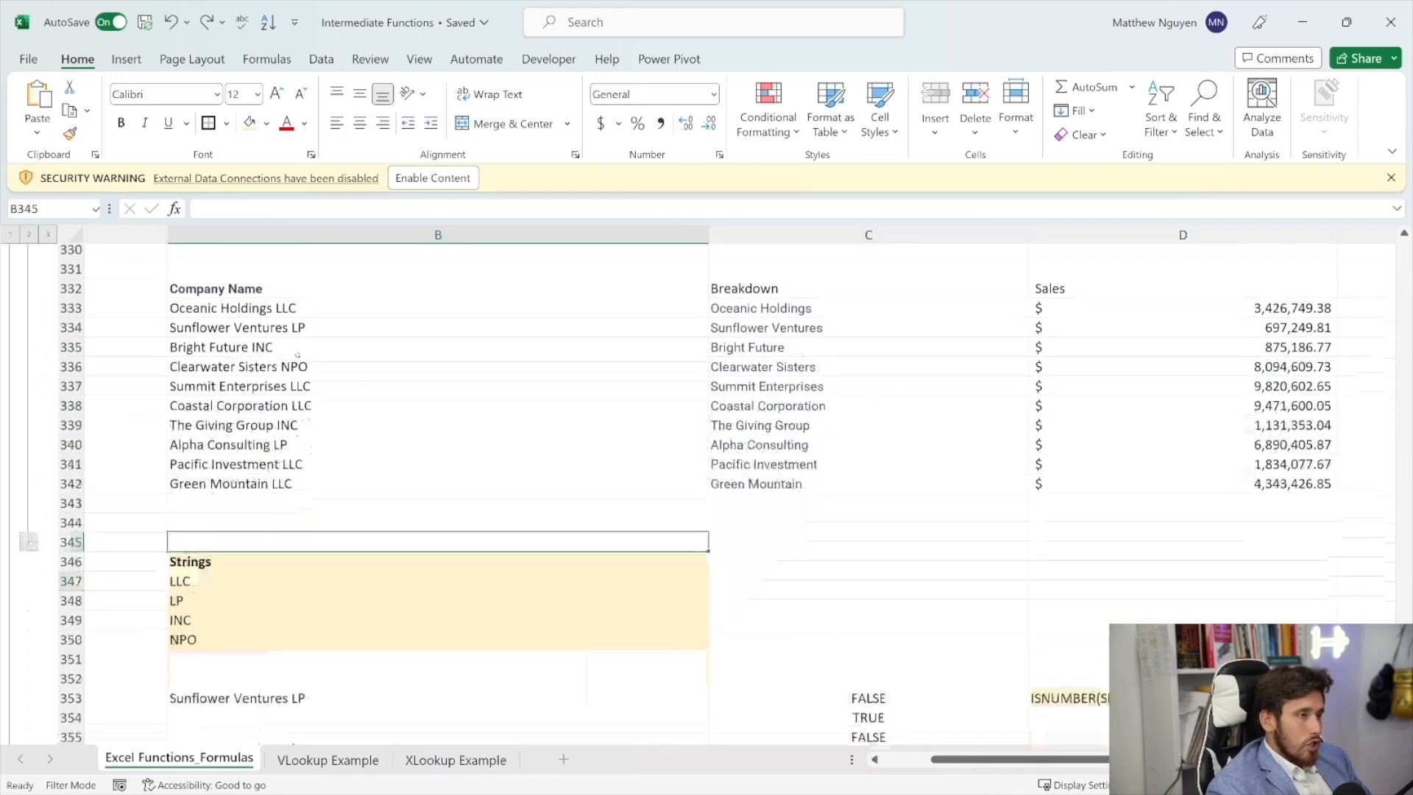
pyautogui.moveTo(269, 550); pyautogui.dragTo(478, 632)
pyautogui.scroll(-1, 523, 598)
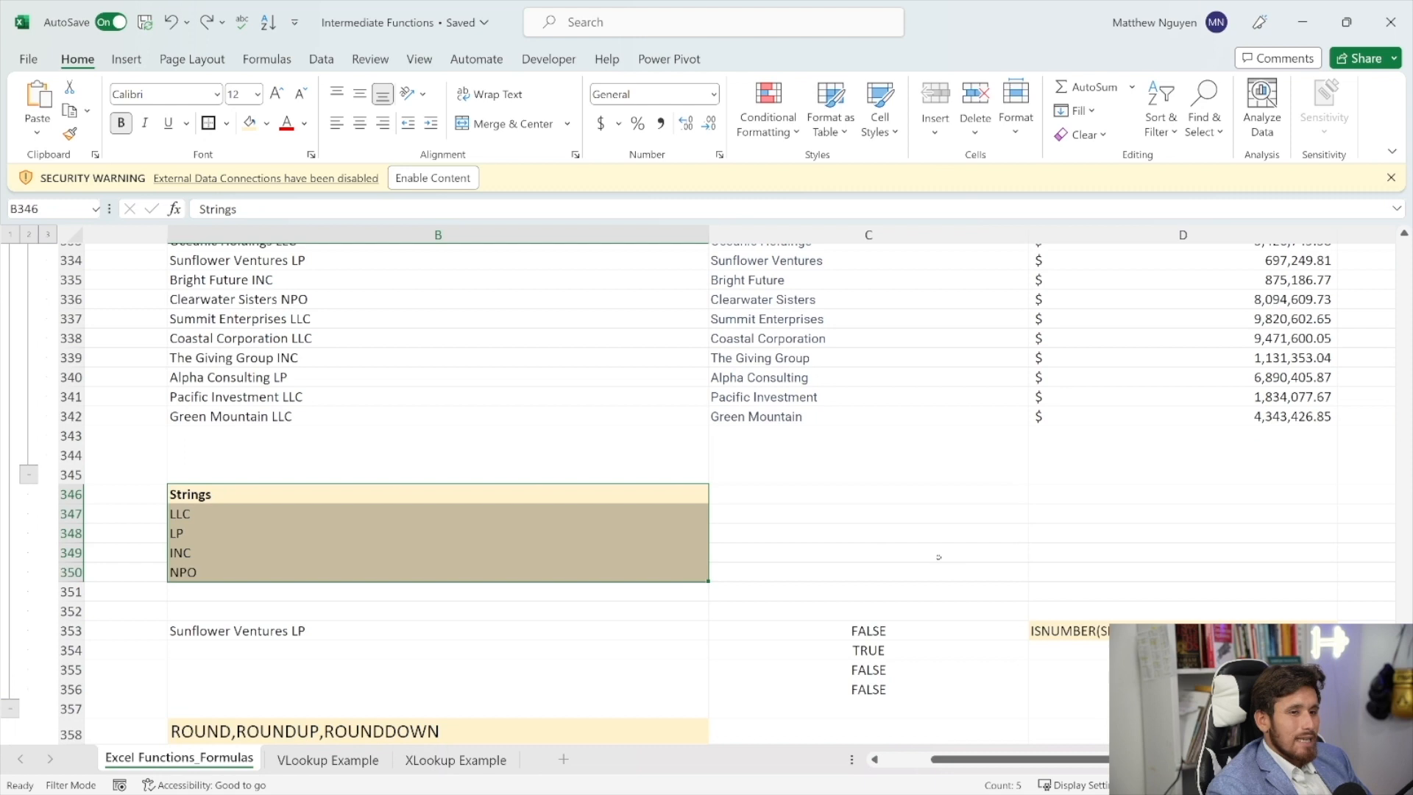
# - Examine the ISNUMBER(SEARCH) results in C353:C356 against the company name referenced in B353 and the suffixes in B347:B350
pyautogui.click(927, 632)
pyautogui.moveTo(937, 638); pyautogui.dragTo(928, 683)
pyautogui.moveTo(910, 635); pyautogui.dragTo(910, 690)
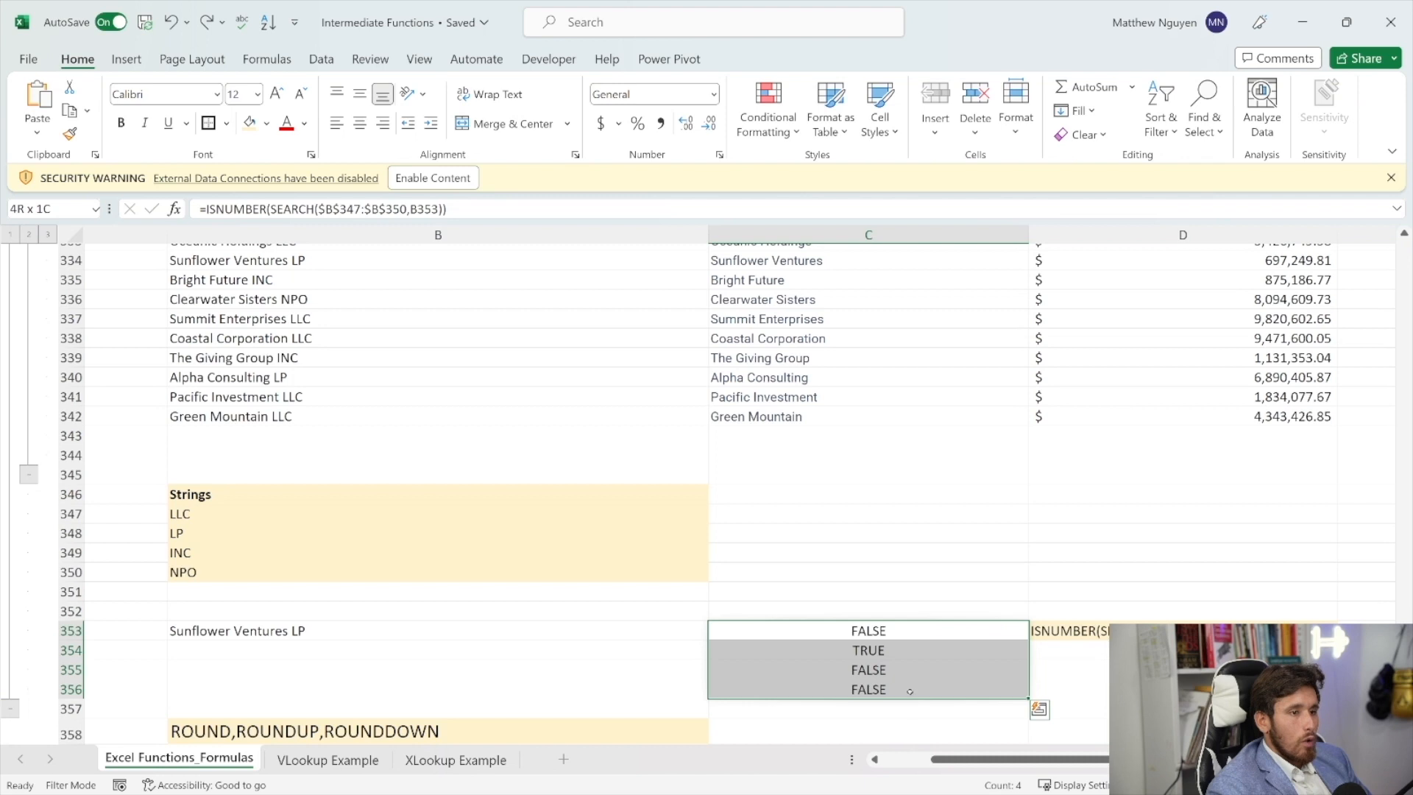
pyautogui.click(628, 623)
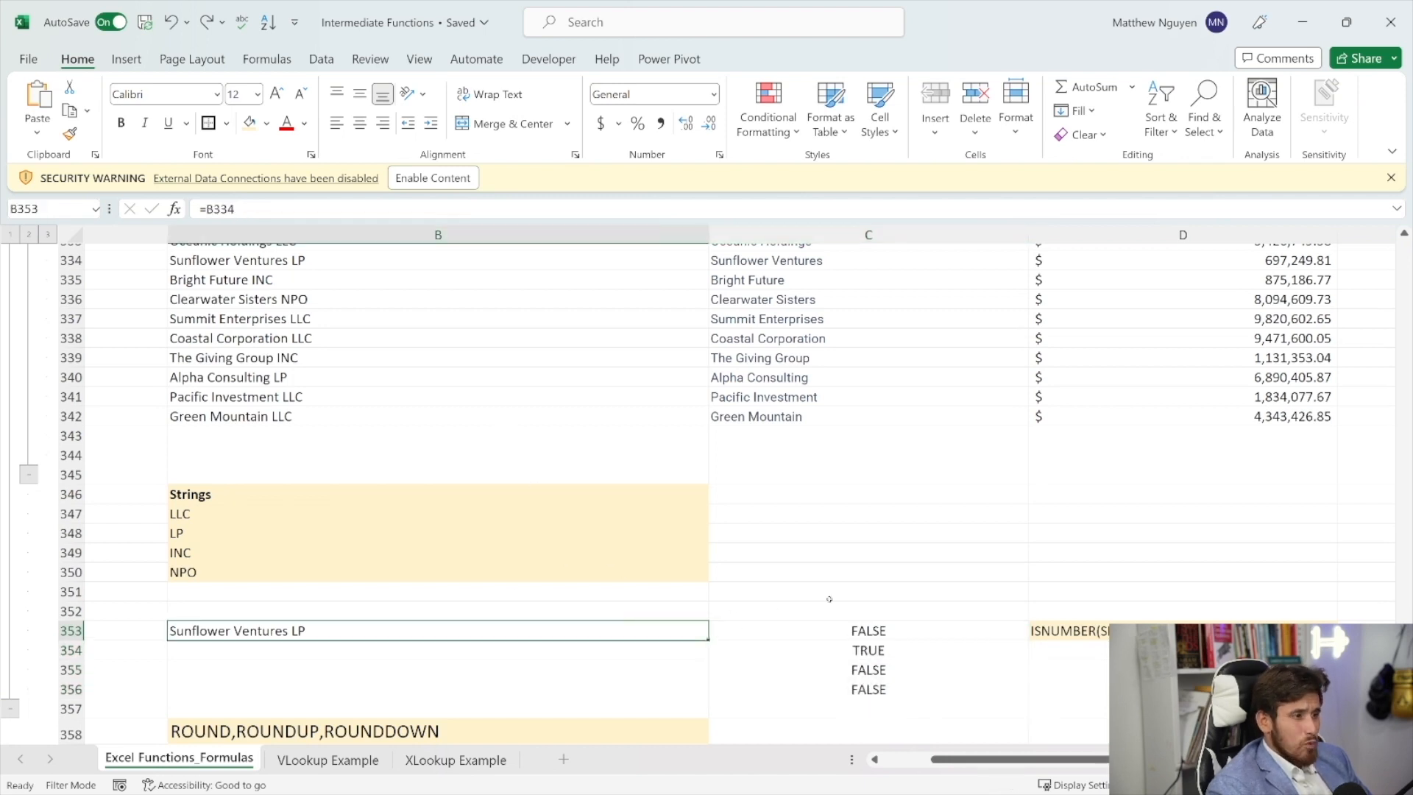
pyautogui.doubleClick(328, 631)
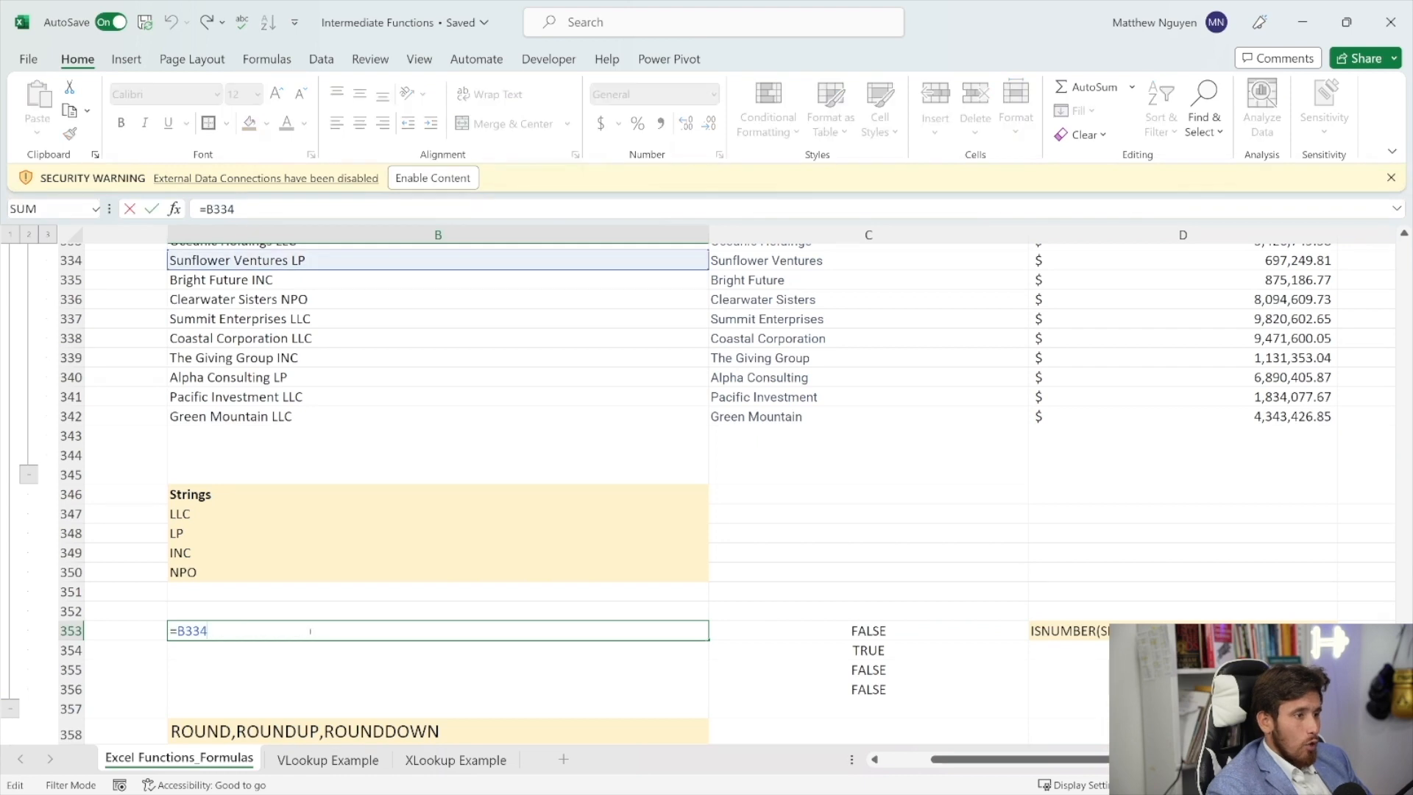
pyautogui.click(460, 573)
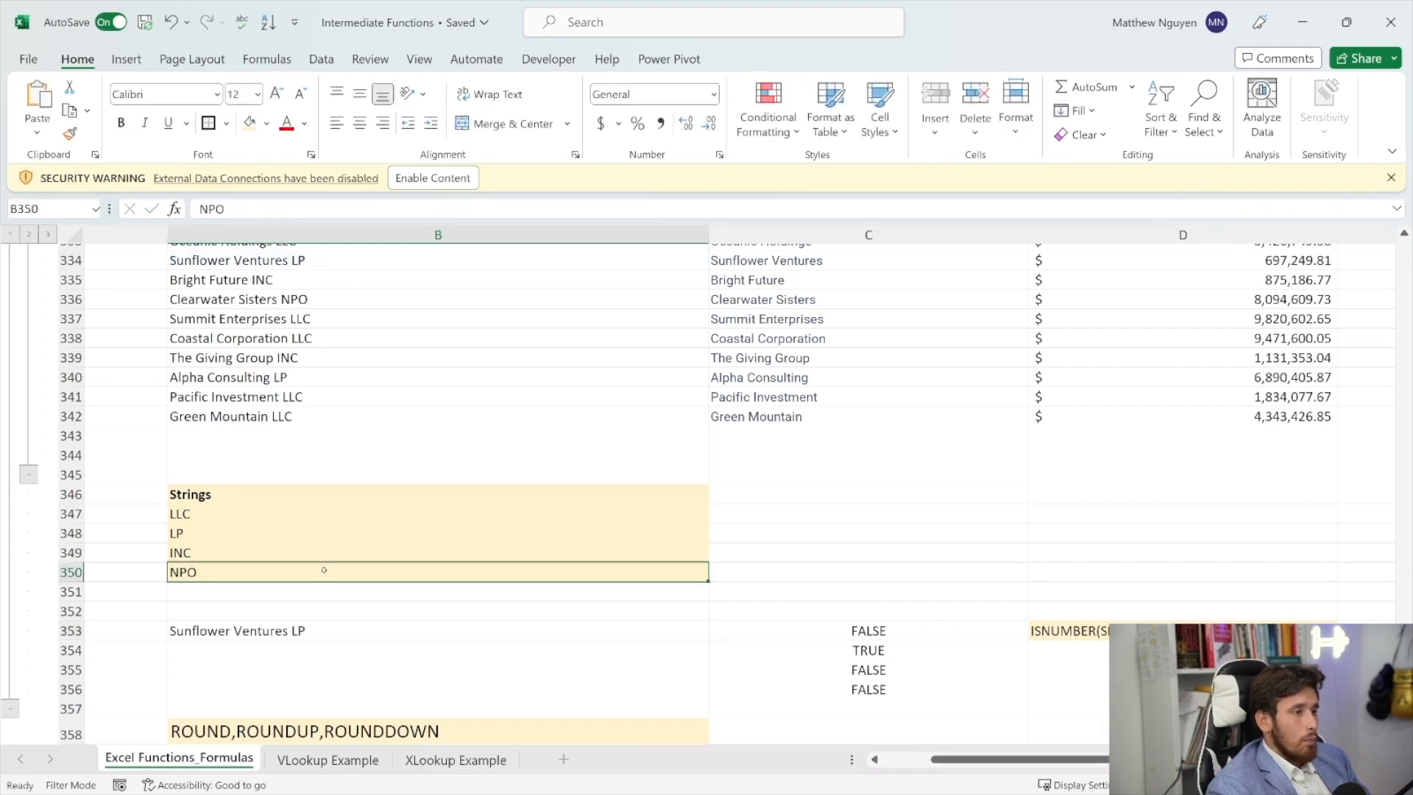
pyautogui.moveTo(351, 521); pyautogui.dragTo(338, 572)
pyautogui.moveTo(323, 496); pyautogui.dragTo(330, 572)
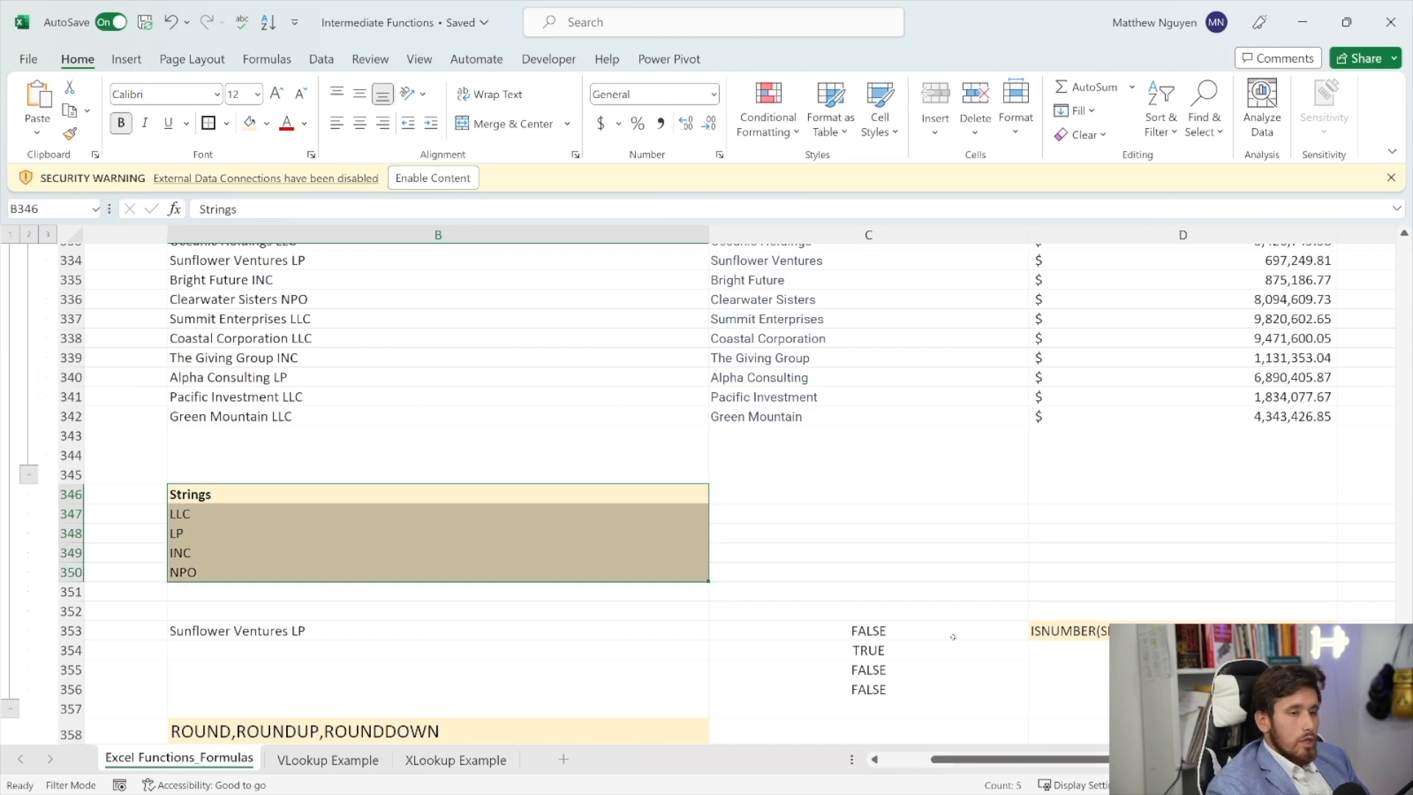
pyautogui.moveTo(285, 538); pyautogui.dragTo(339, 571)
pyautogui.click(377, 549)
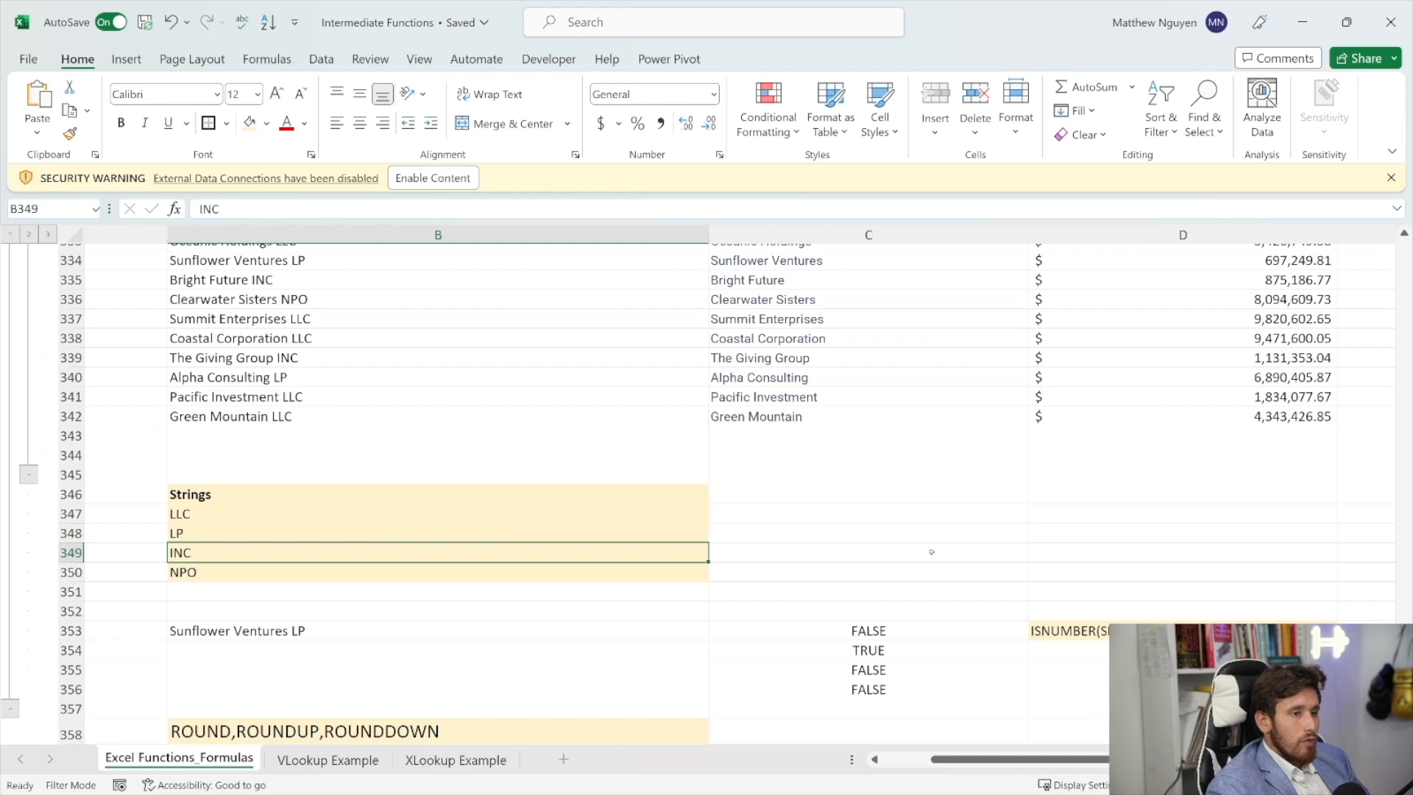
# - Examine the SEARCH portion nested inside ISNUMBER in the formula note in D353
pyautogui.click(1042, 630)
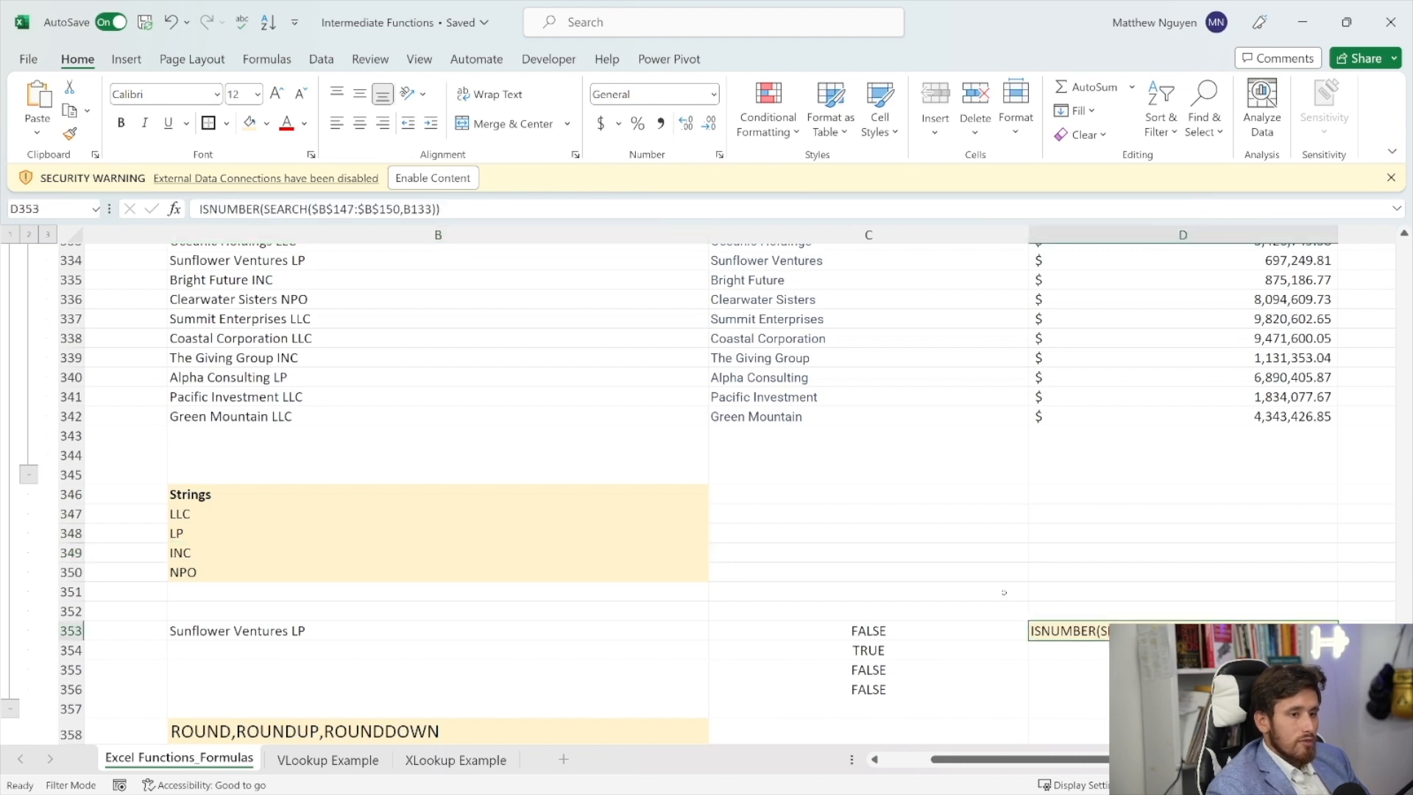
pyautogui.moveTo(263, 209); pyautogui.dragTo(439, 209)
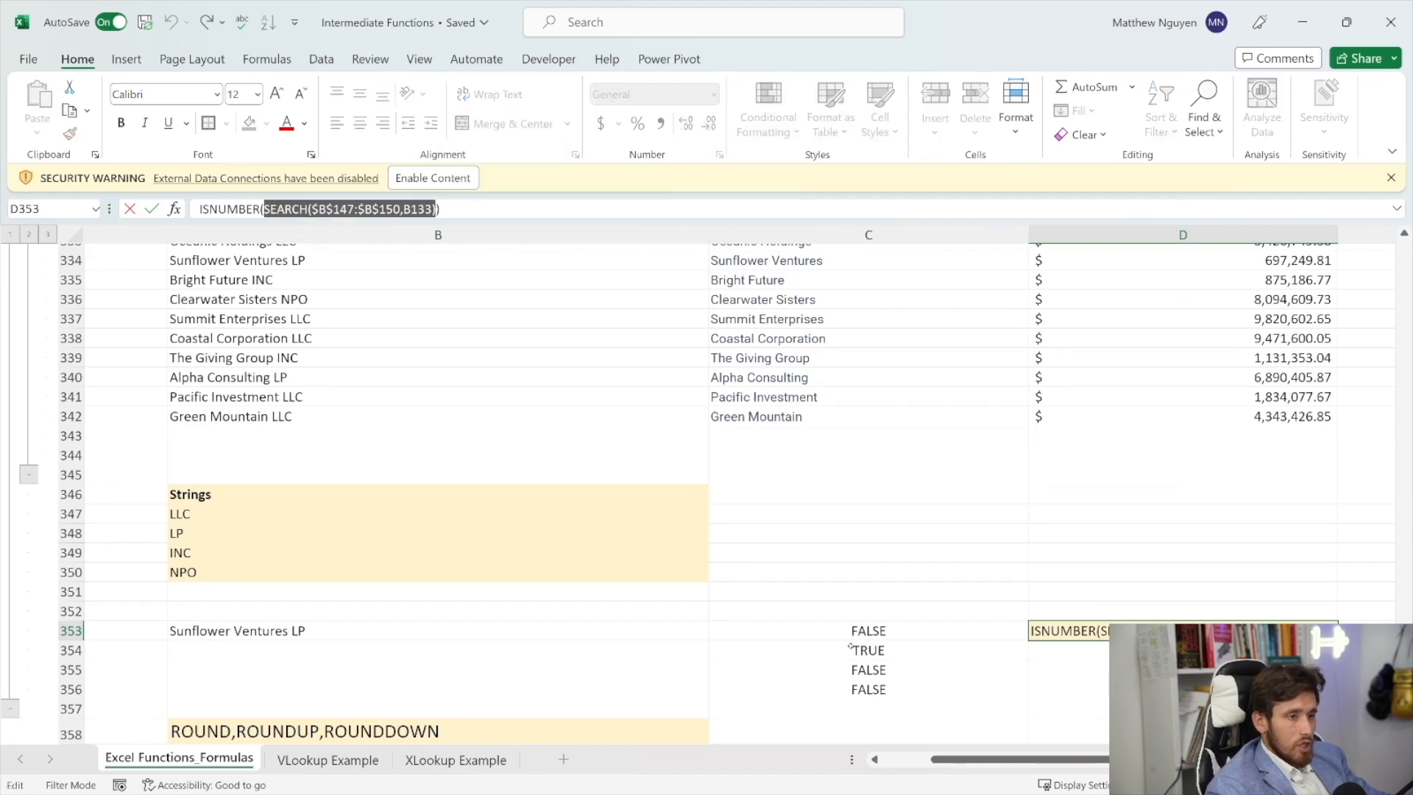
pyautogui.press('Escape')
pyautogui.click(631, 612)
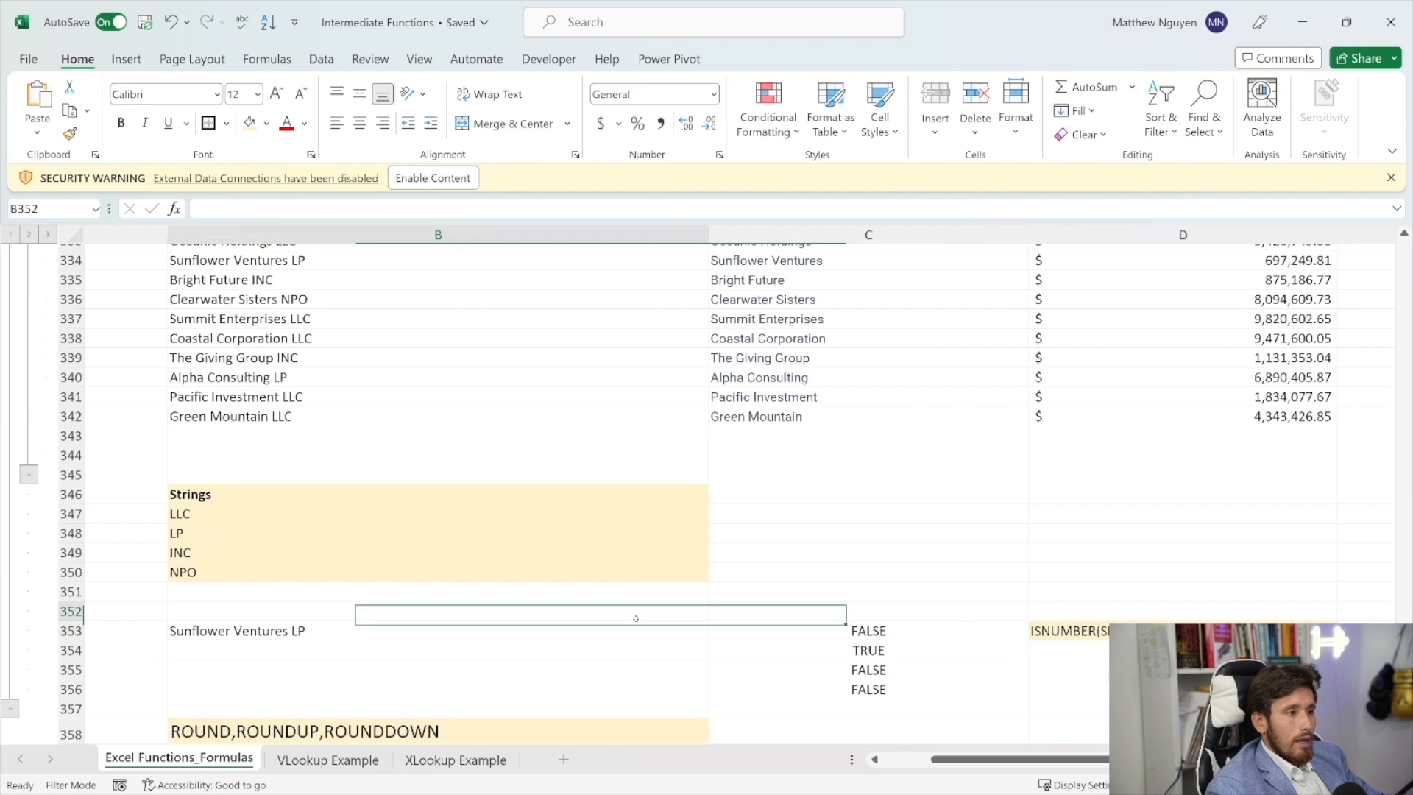
# - Compare each ISNUMBER(SEARCH) result in C353:C356 with its corresponding suffix in the Strings list B347:B350
pyautogui.click(977, 629)
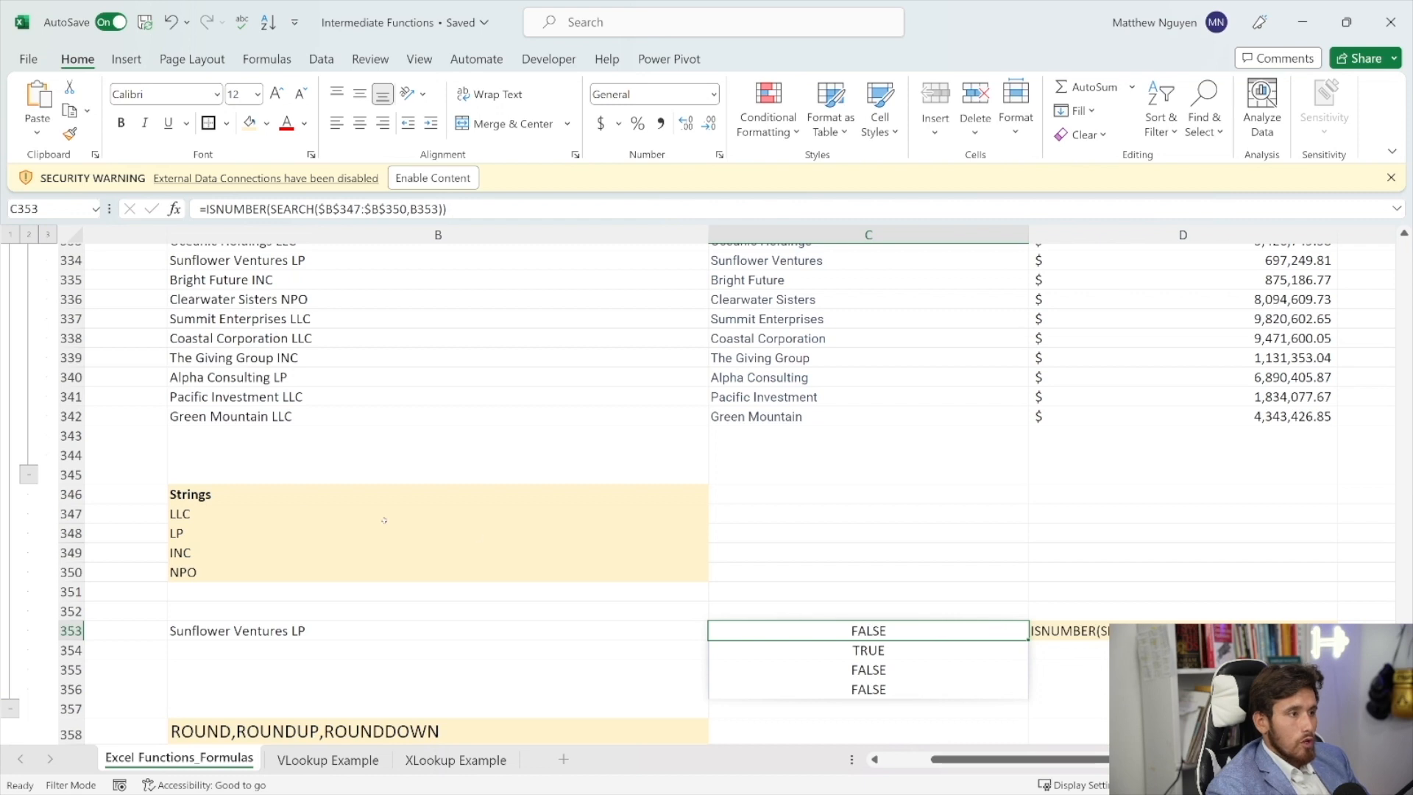
pyautogui.click(234, 517)
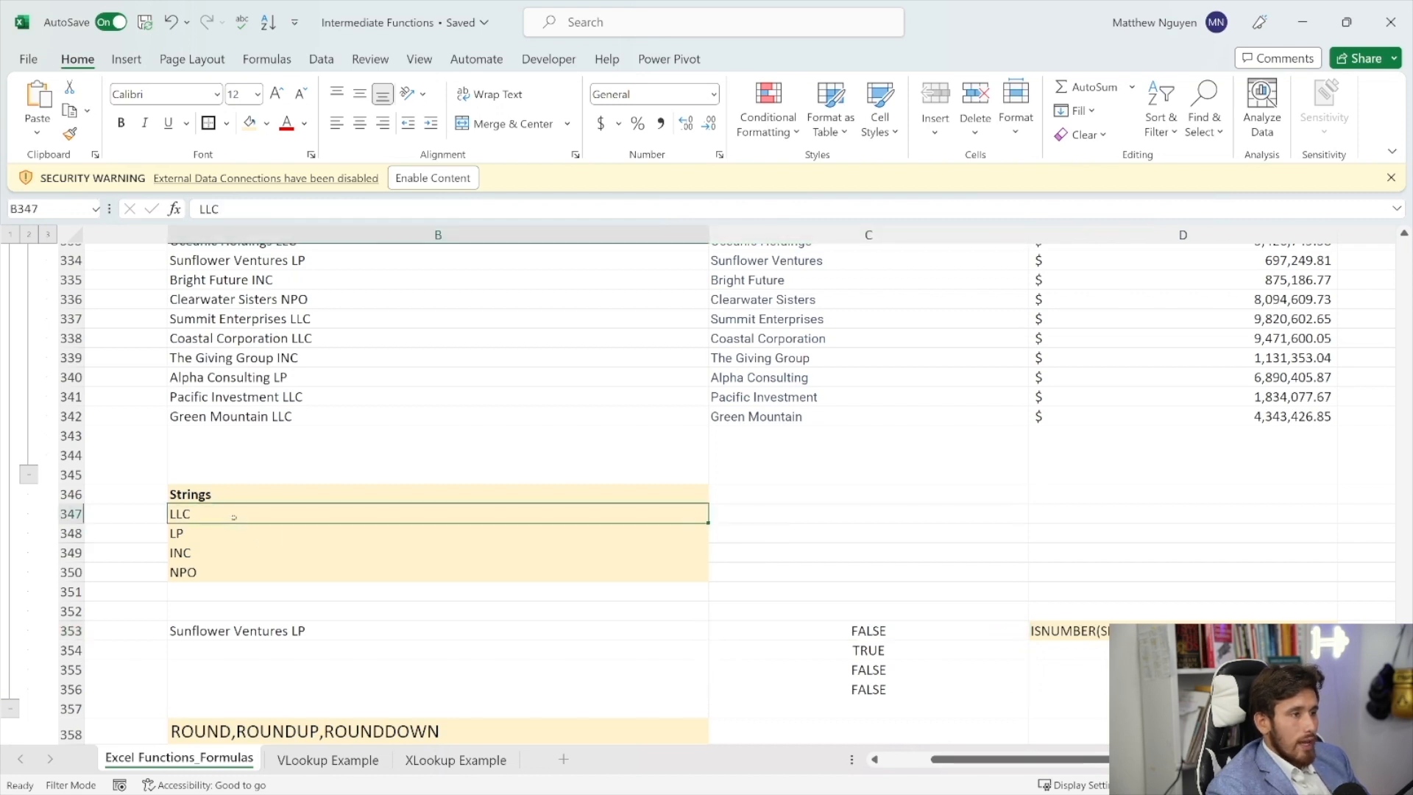
pyautogui.press('Down')
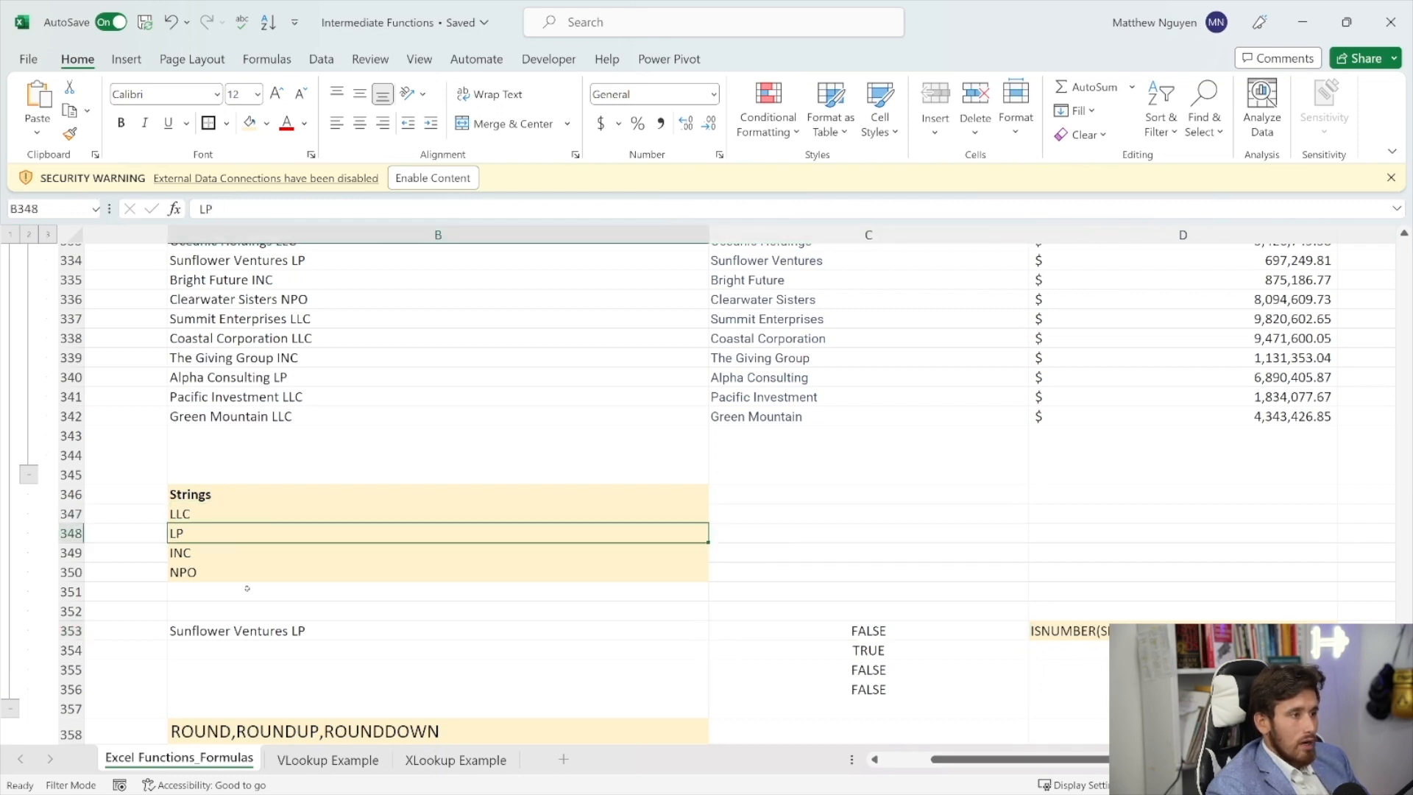
pyautogui.click(793, 651)
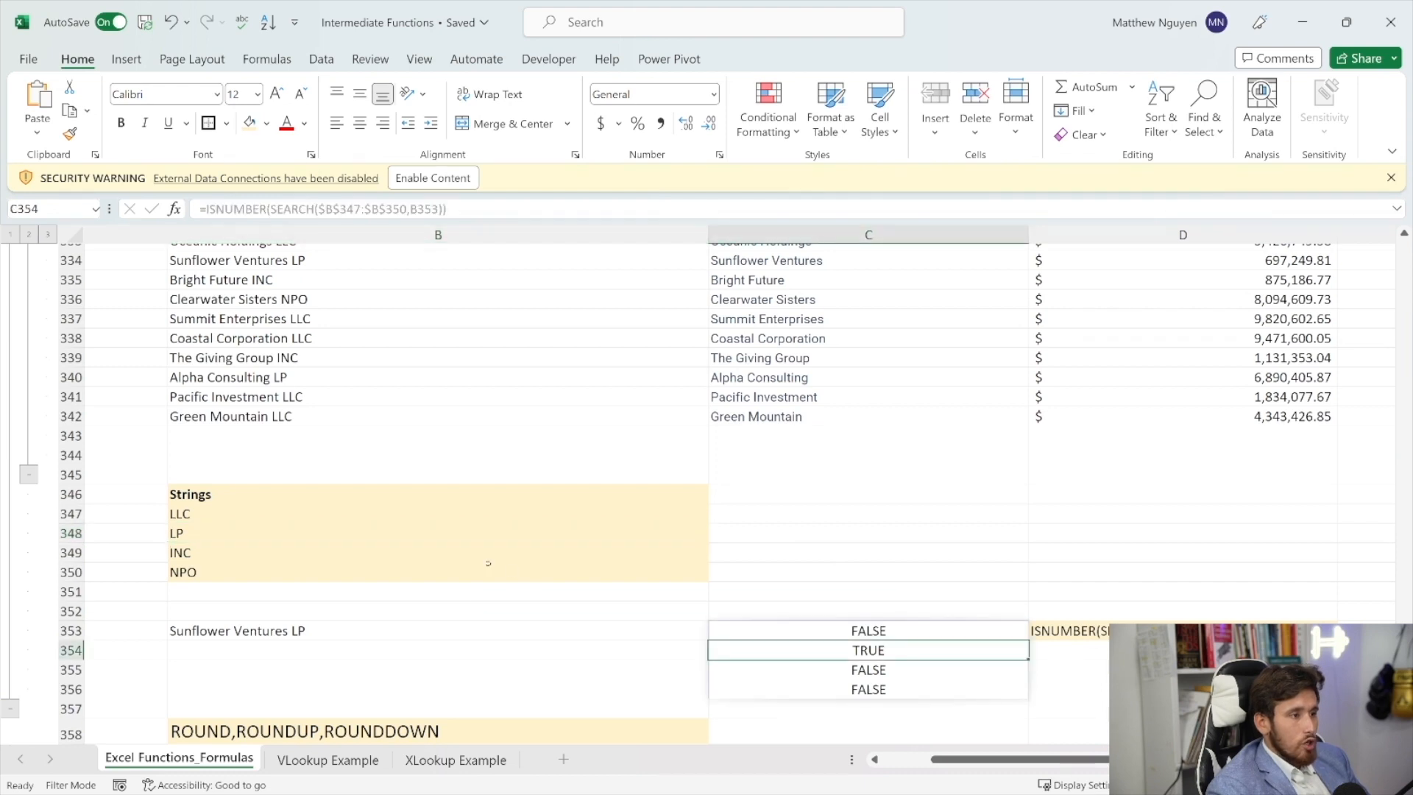
pyautogui.click(463, 557)
pyautogui.click(567, 573)
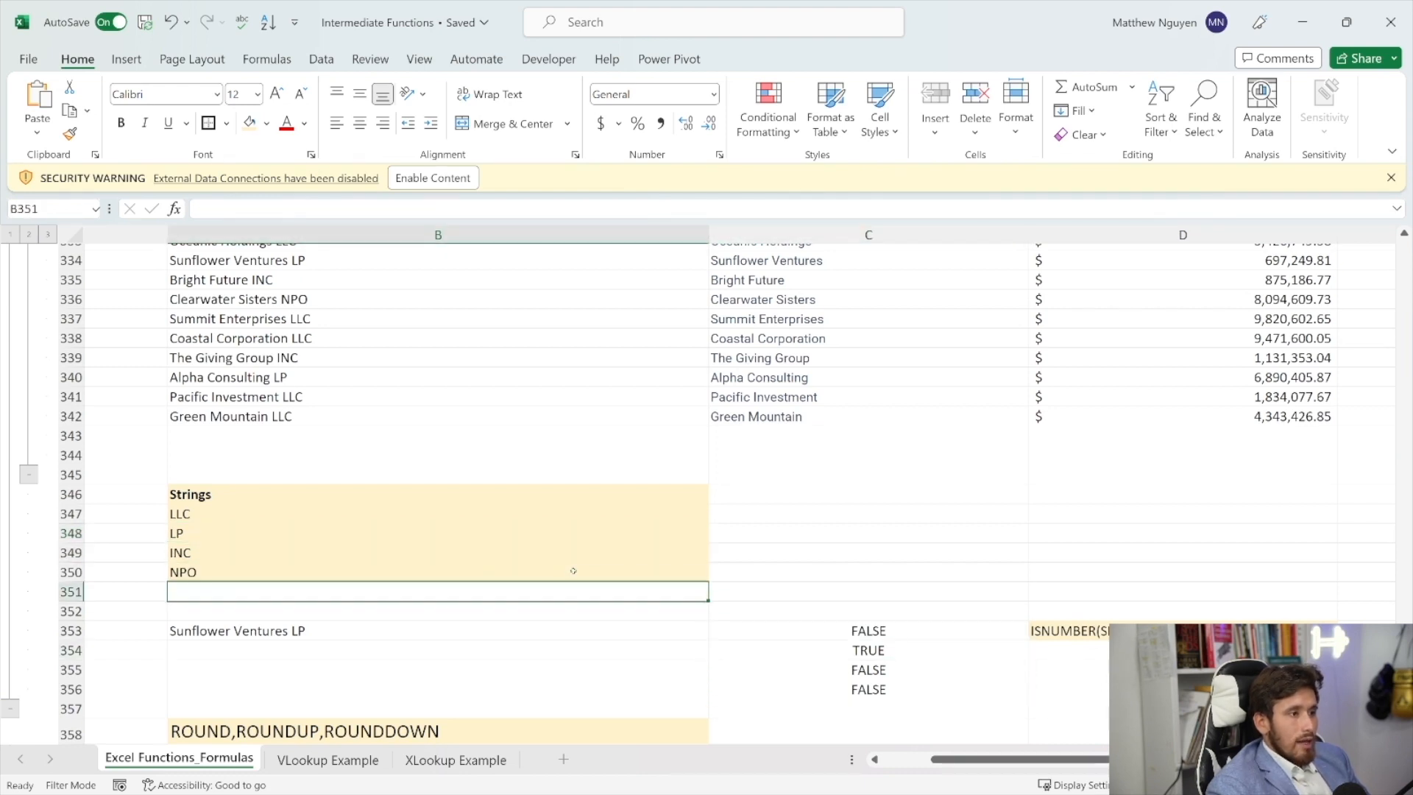
pyautogui.click(883, 637)
pyautogui.moveTo(888, 634); pyautogui.dragTo(883, 692)
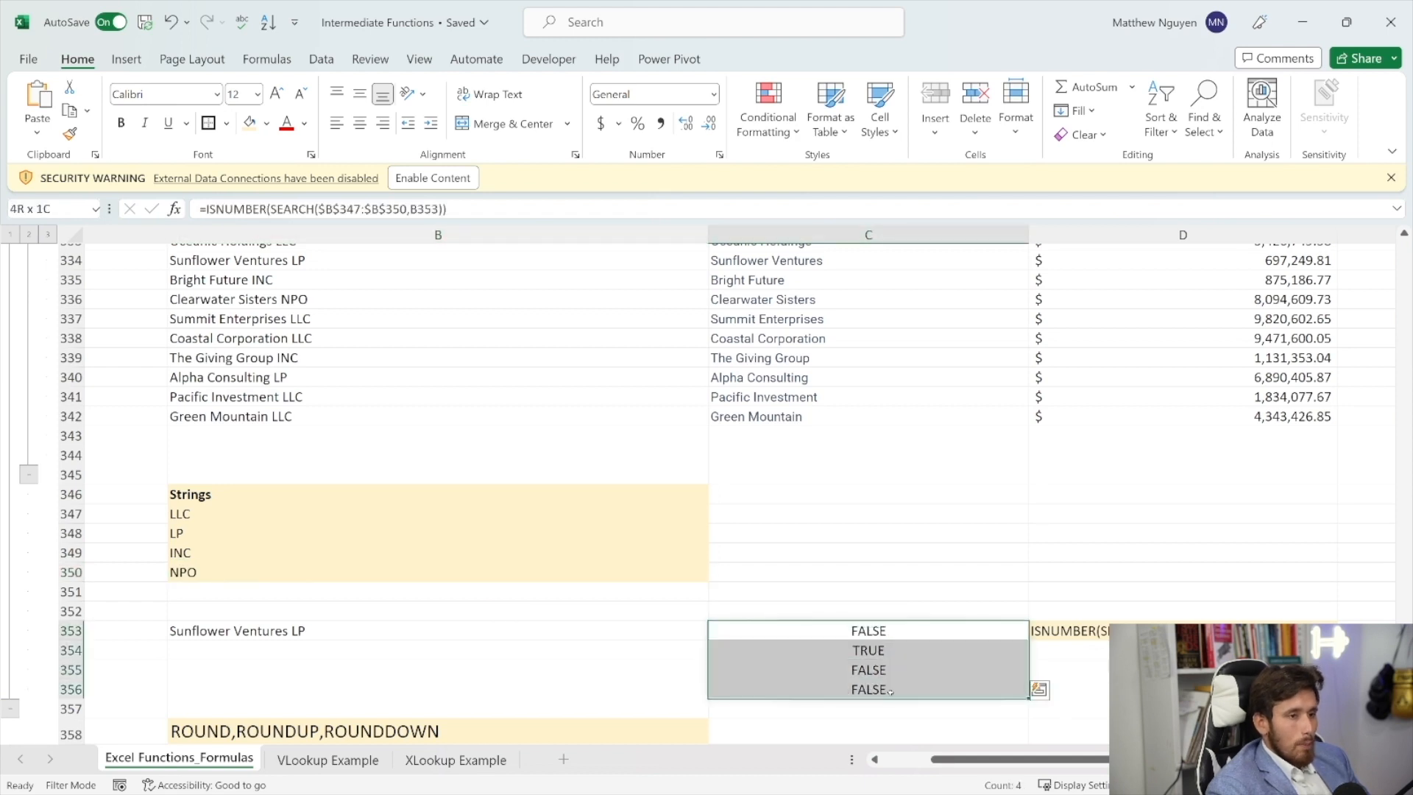
# - Clear the existing formulas from the Breakdown cells C333:C342
pyautogui.scroll(1, 820, 594)
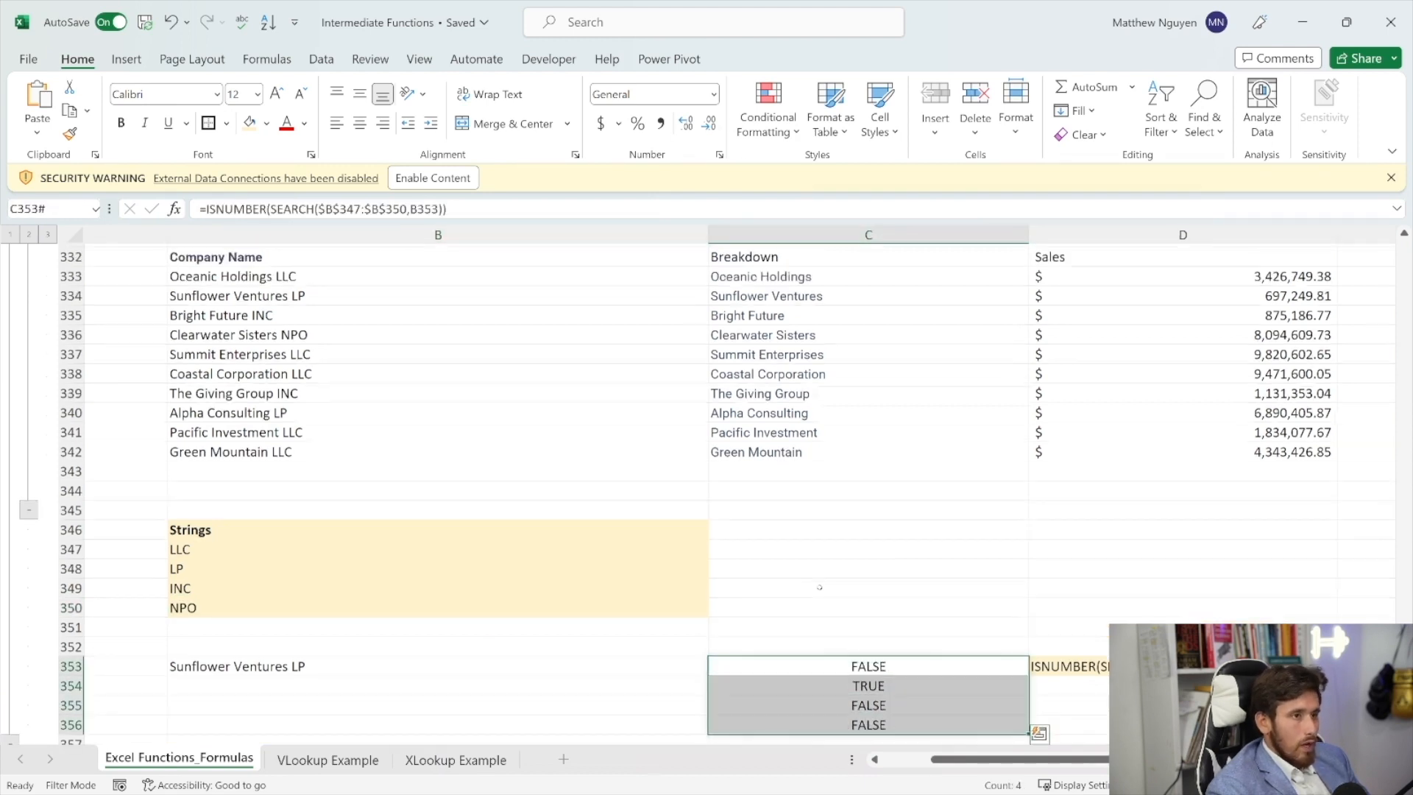
pyautogui.moveTo(818, 319); pyautogui.dragTo(827, 475)
pyautogui.click(823, 302)
pyautogui.rightClick(831, 474)
pyautogui.click(903, 441)
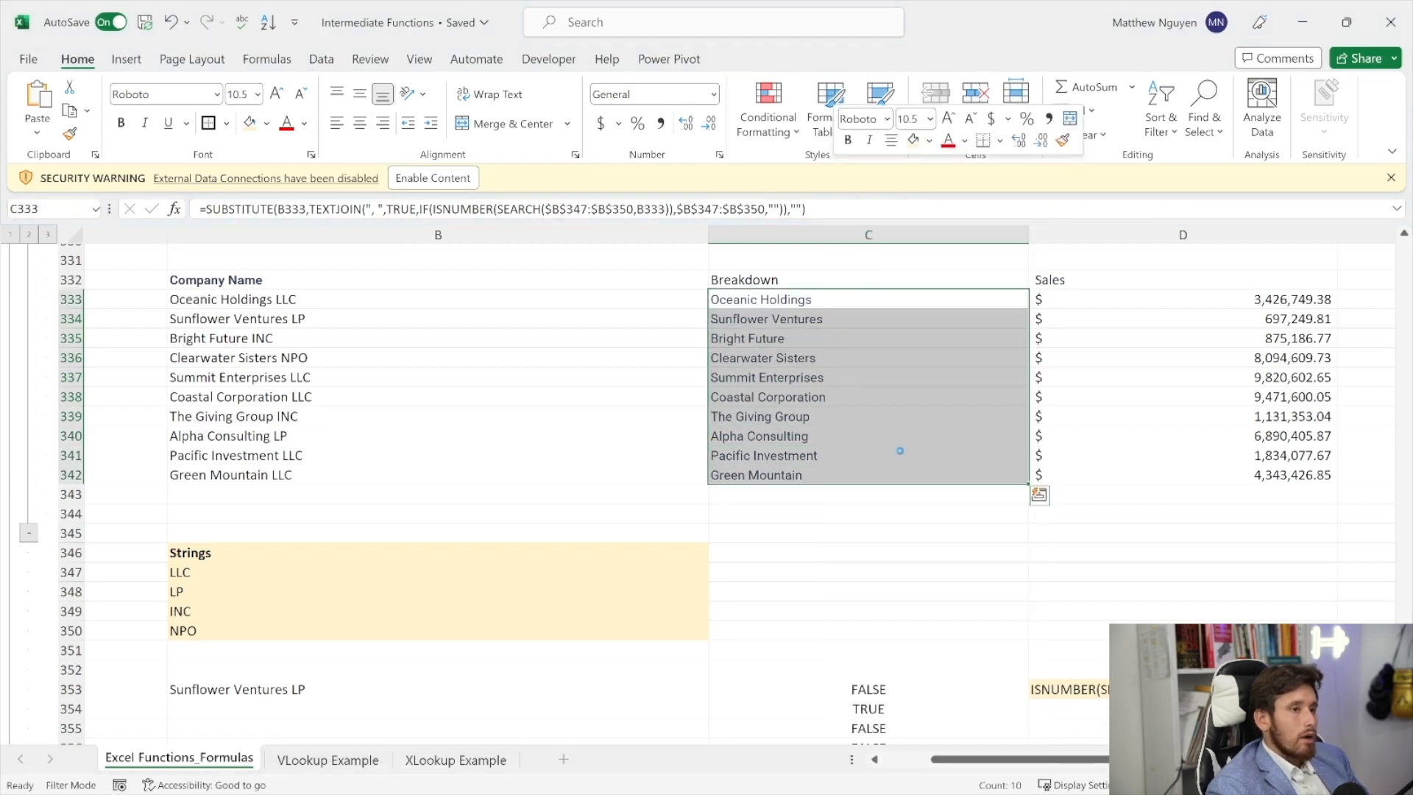
pyautogui.click(785, 300)
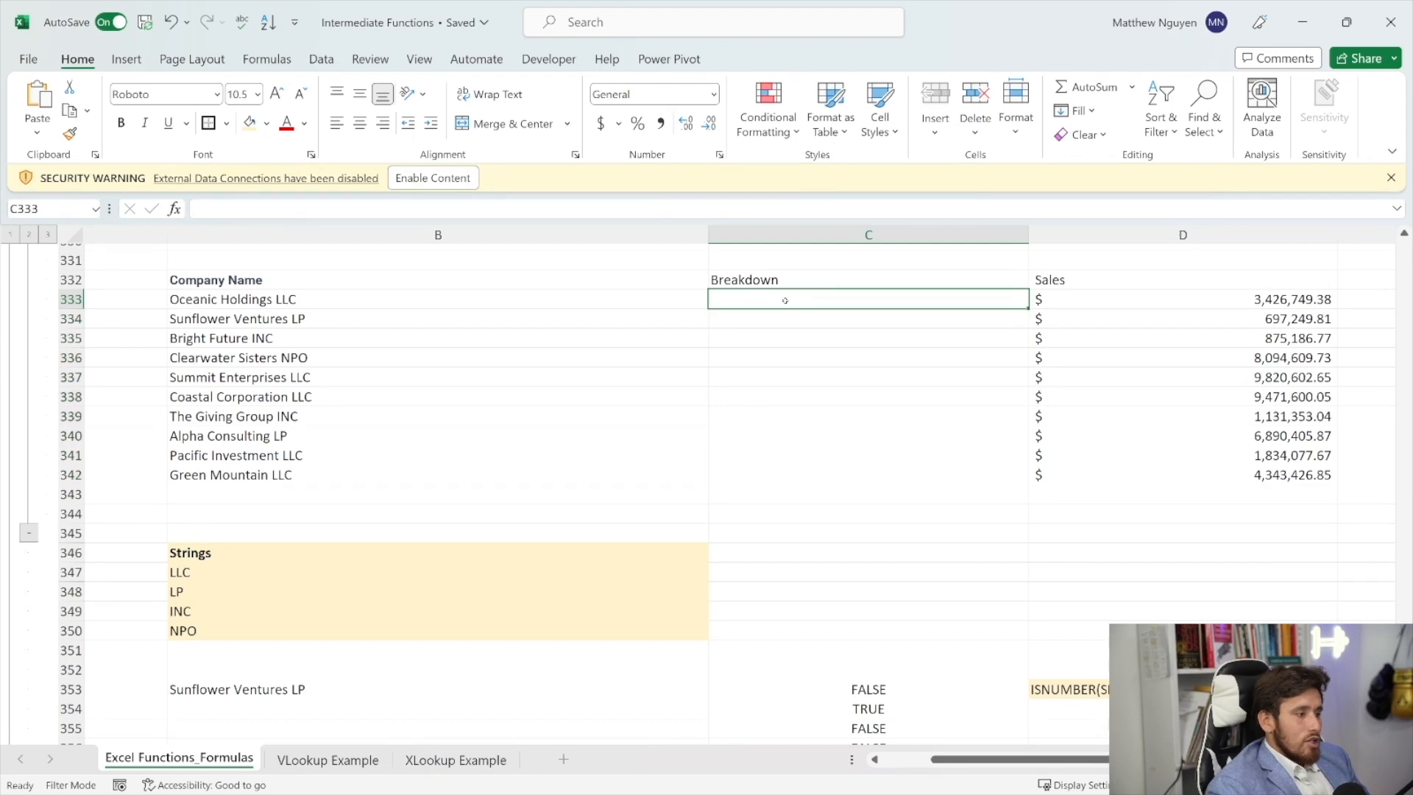
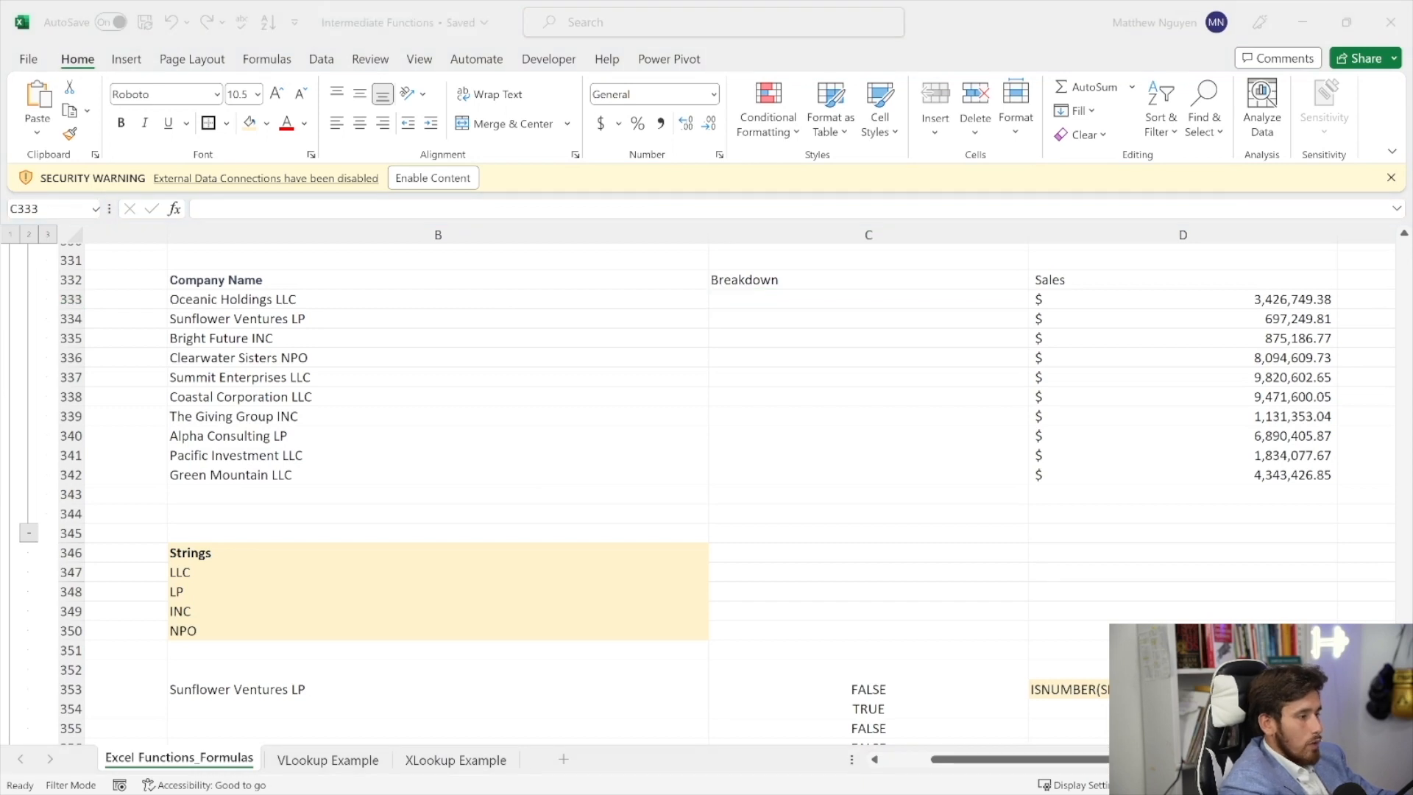
# - Begin a SUBSTITUTE formula in C333 with the company name in B333 as its text argument
pyautogui.click(868, 484)
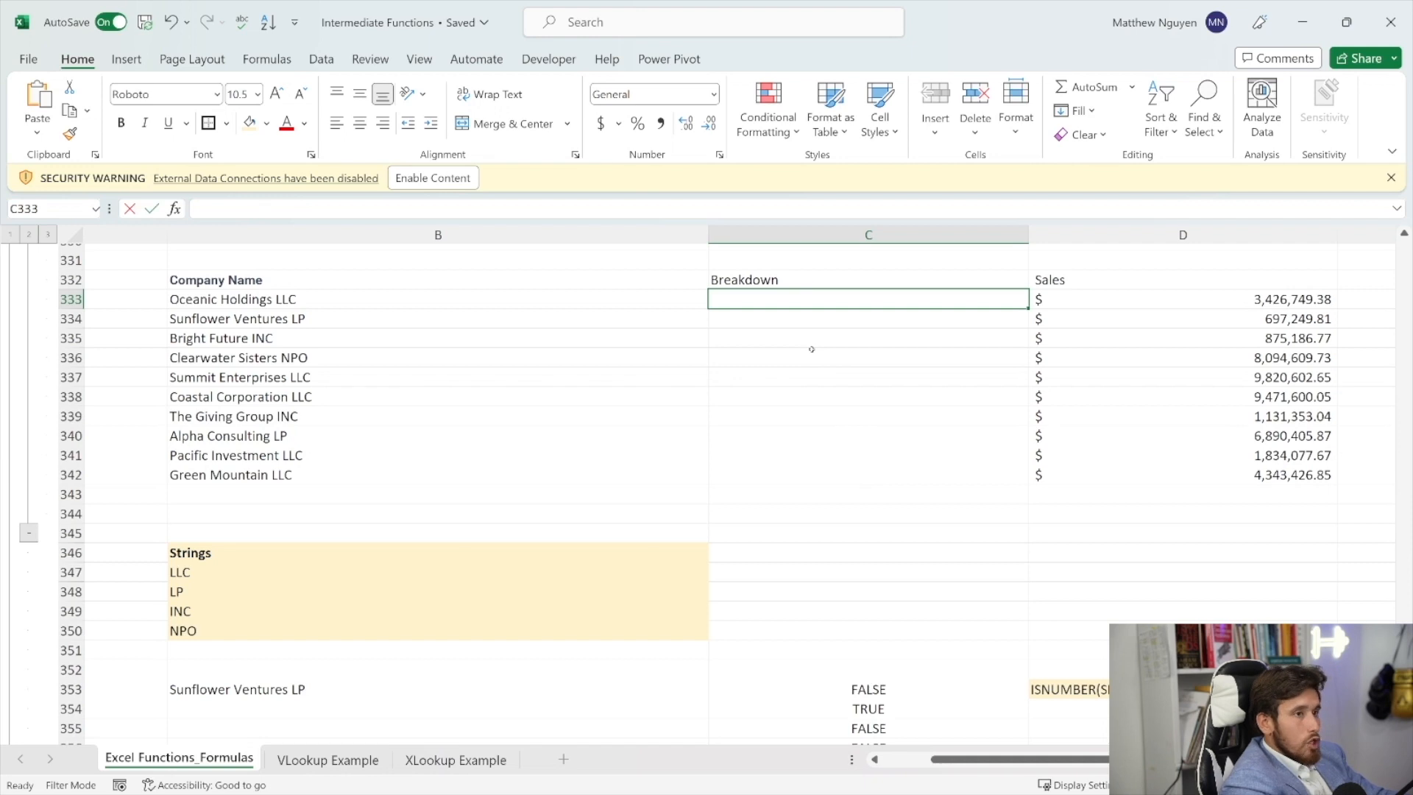
pyautogui.write('=SUBSTITUTE')
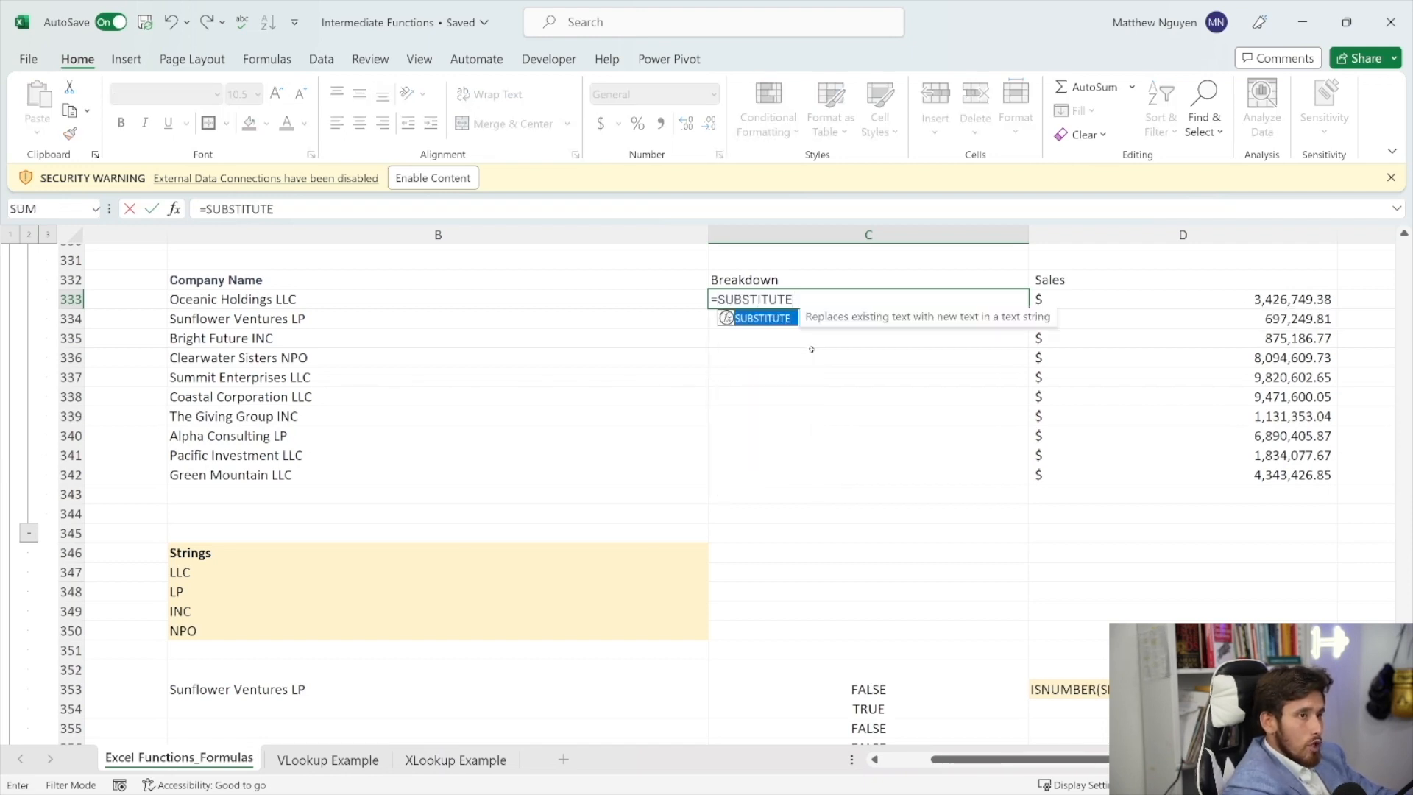
pyautogui.write('(')
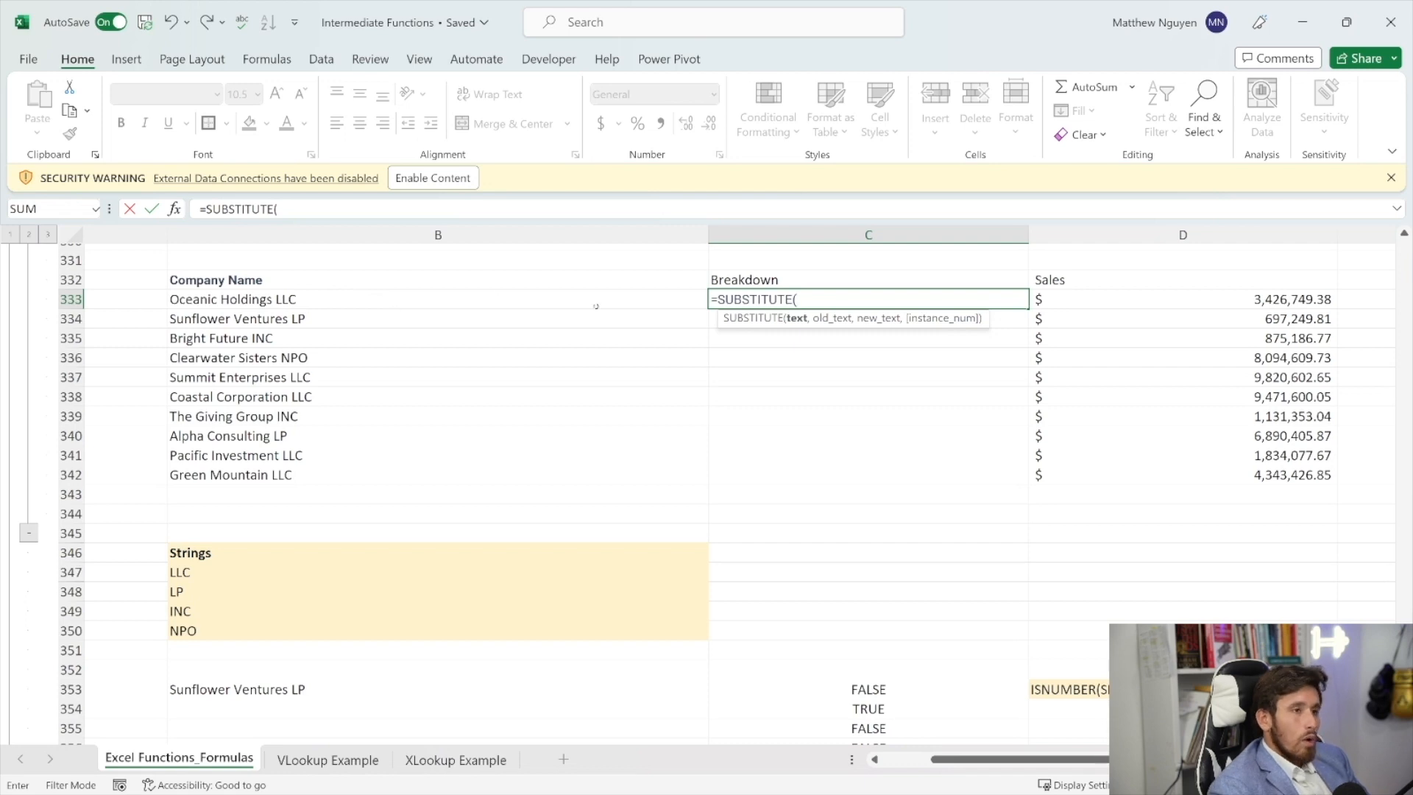
pyautogui.click(417, 300)
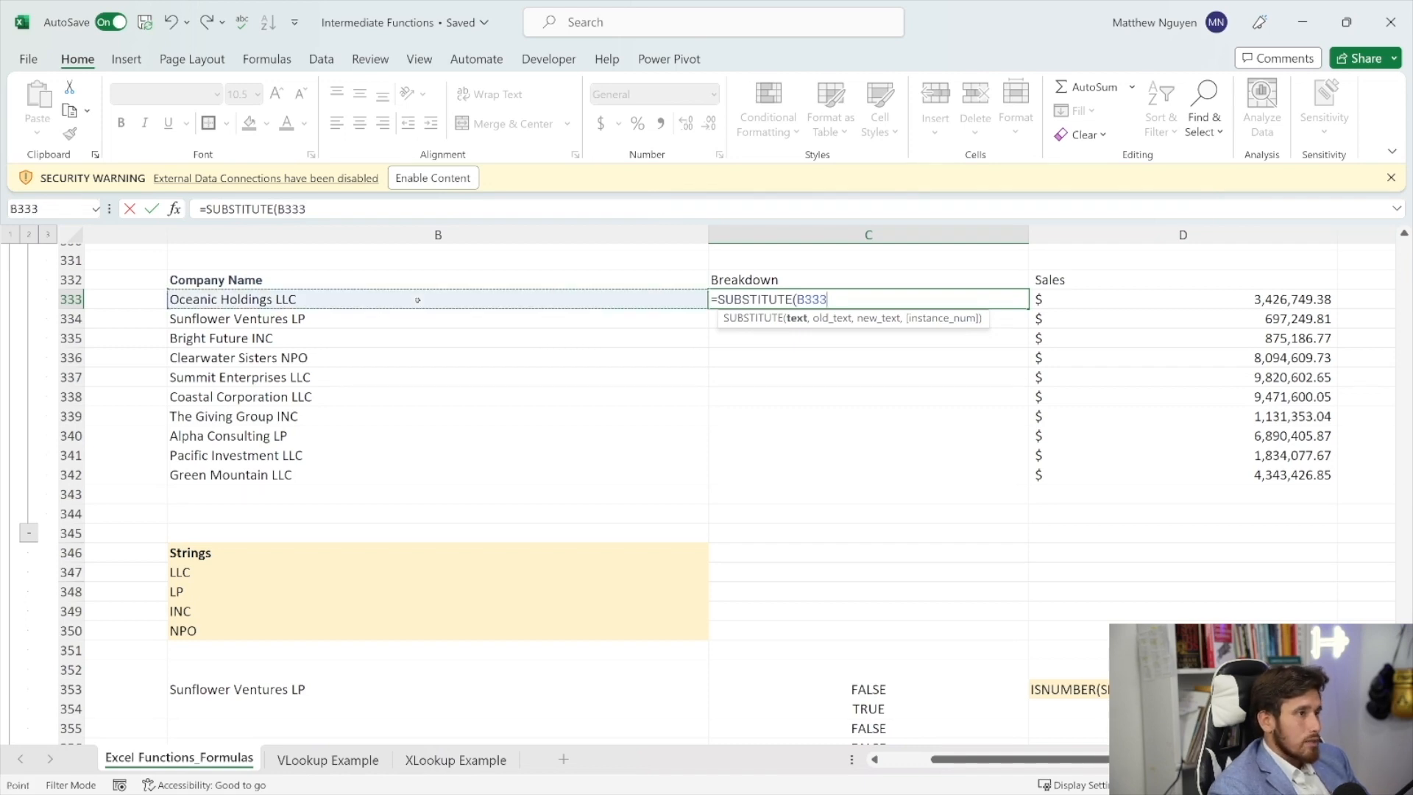
pyautogui.click(309, 209)
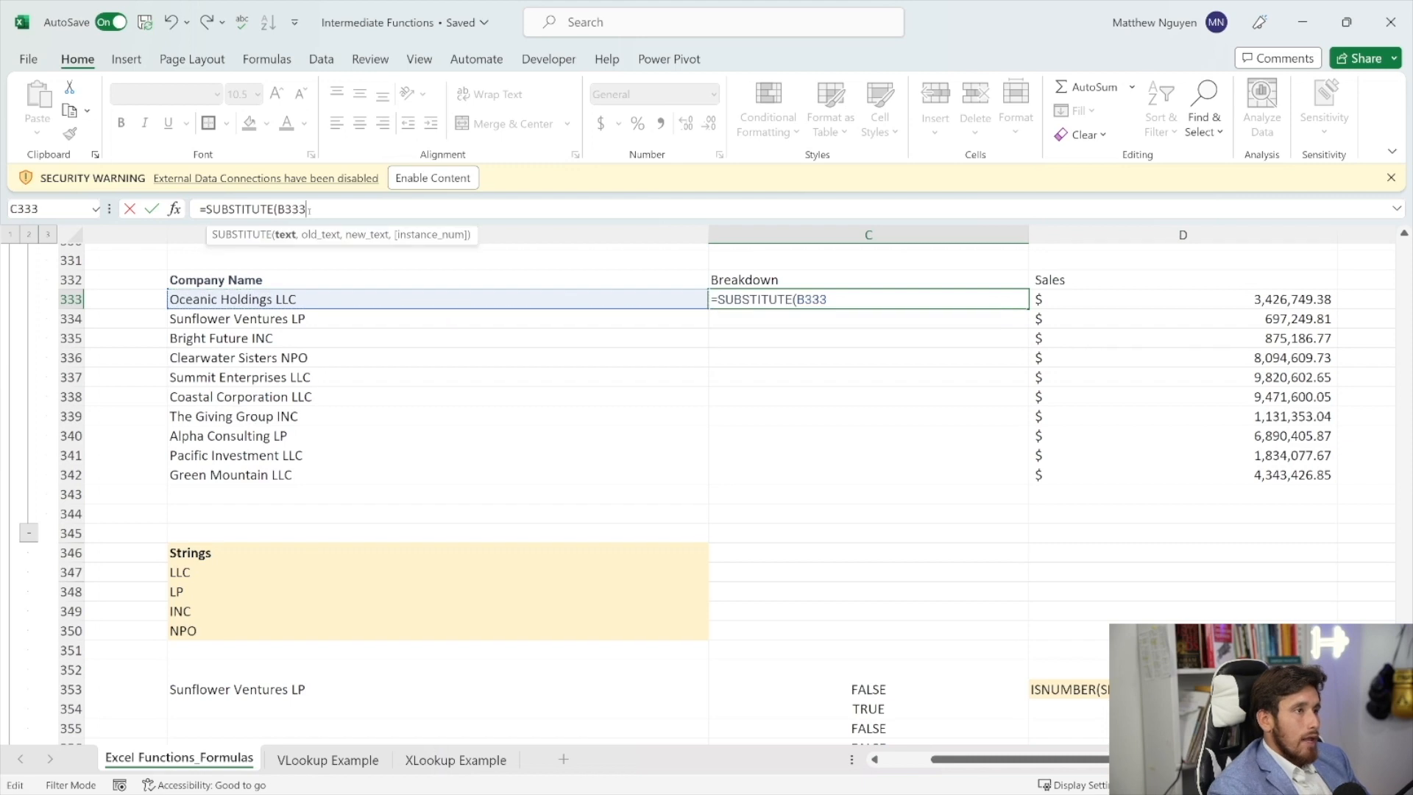
pyautogui.write(',')
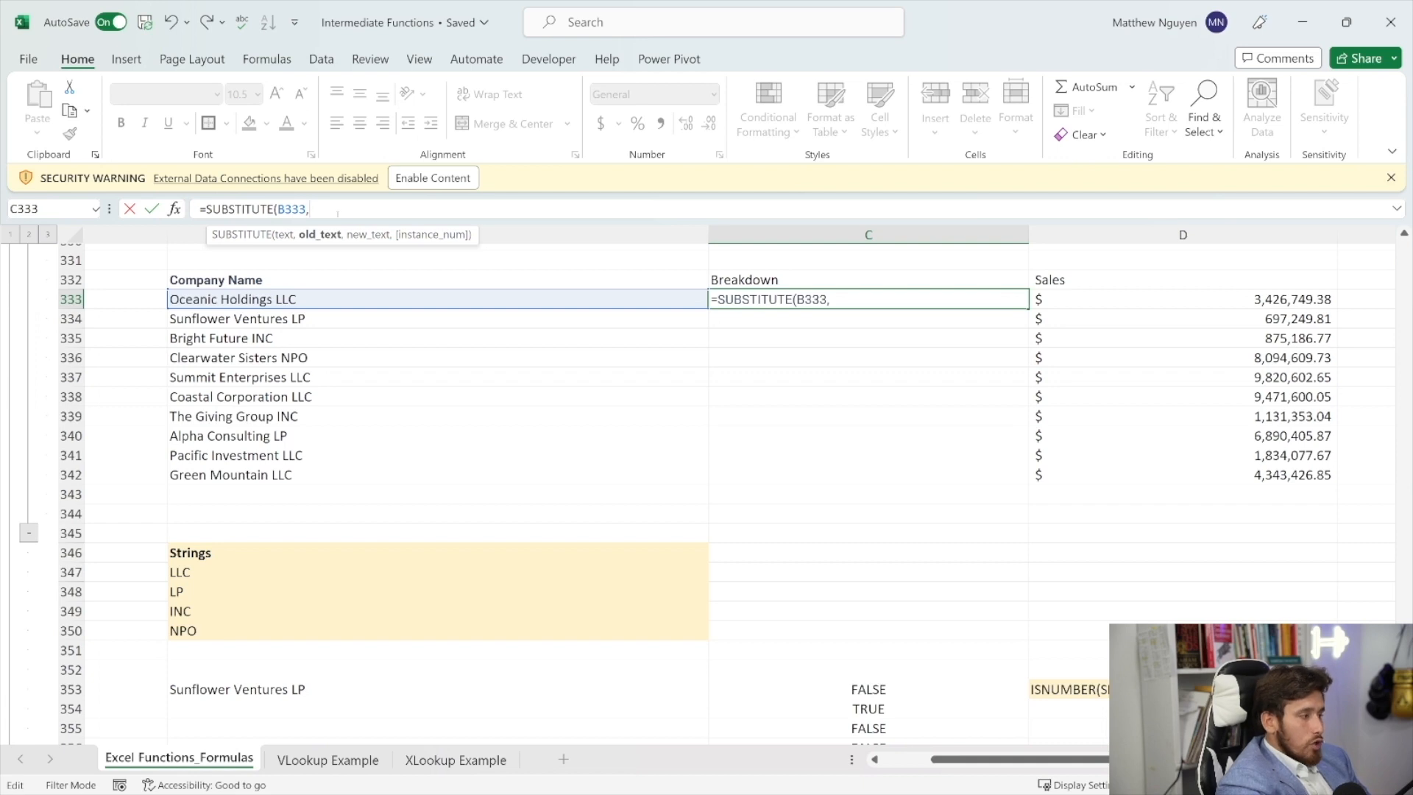
# - Nest TEXTJOIN as the old_text argument of SUBSTITUTE, with "," as the delimiter
pyautogui.write('TEX')
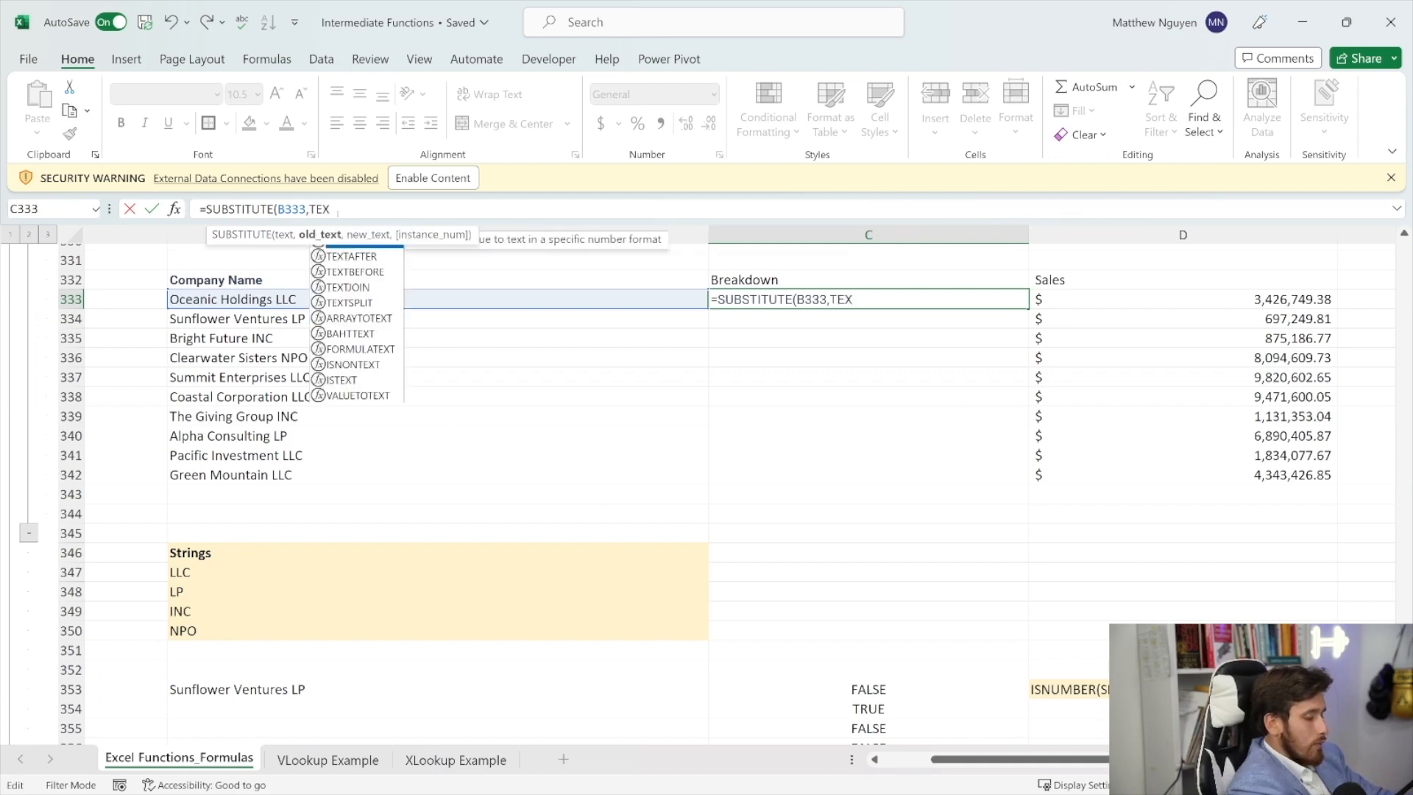
pyautogui.write('TJOING')
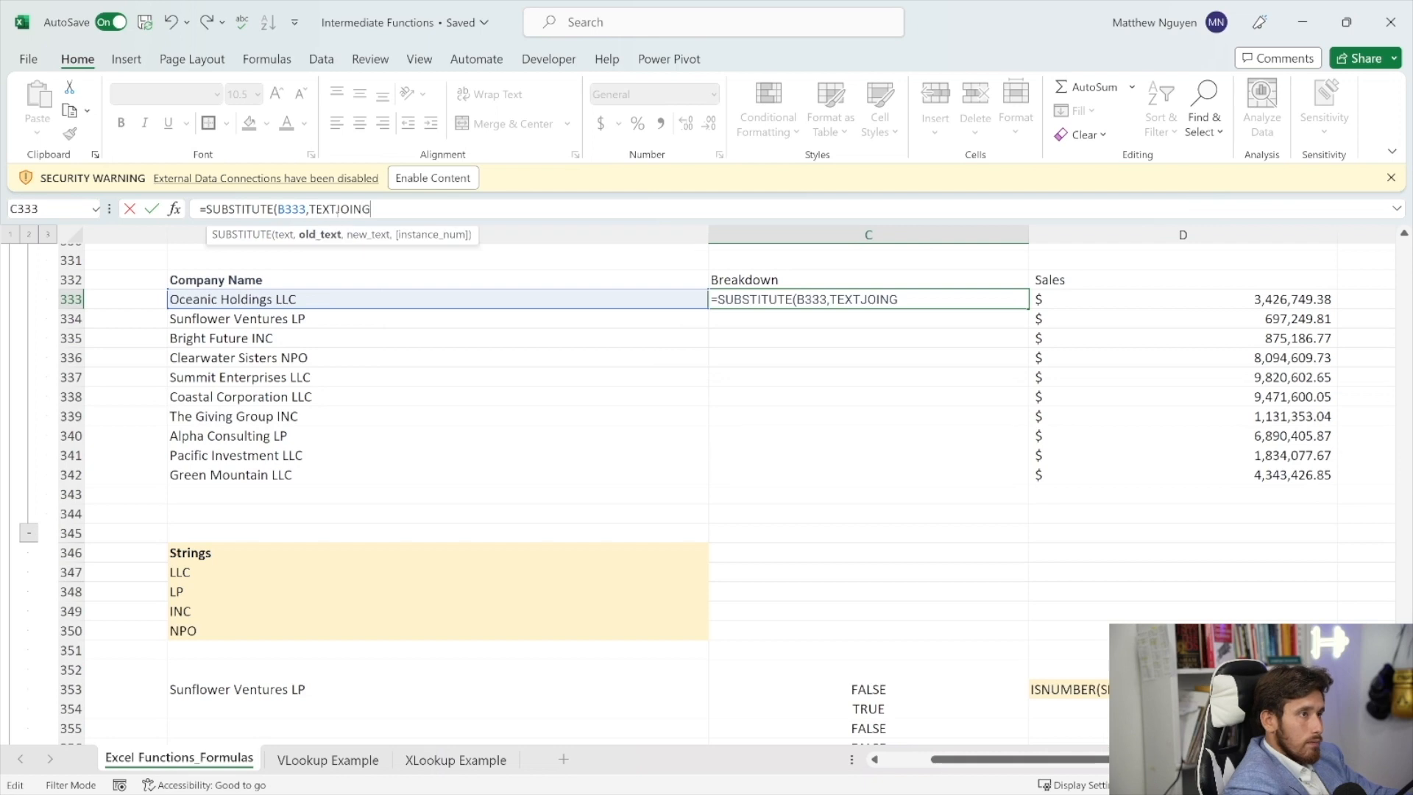
pyautogui.press('BackSpace')
pyautogui.write('(')
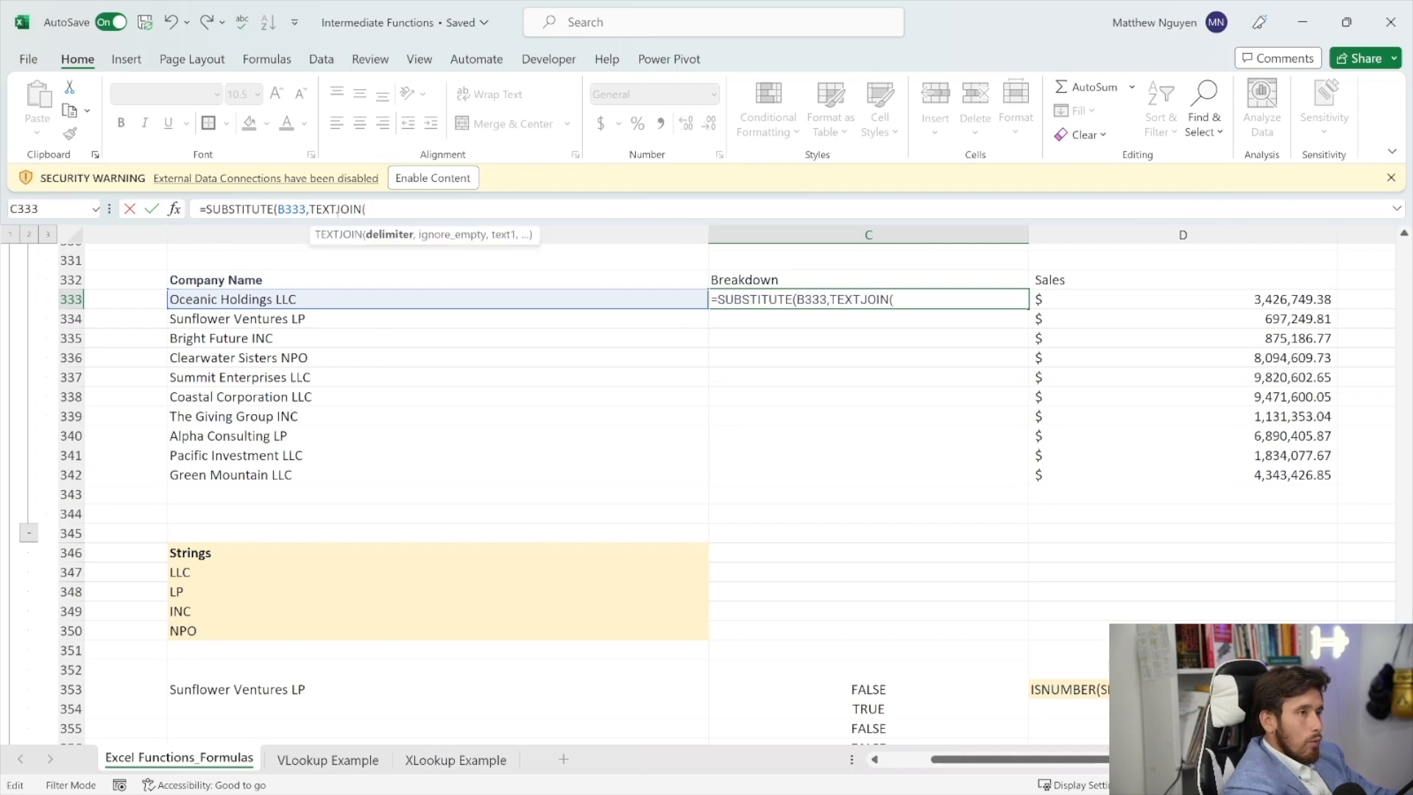
pyautogui.write('"<"')
pyautogui.press('BackSpace')
pyautogui.press('BackSpace')
pyautogui.write(',"')
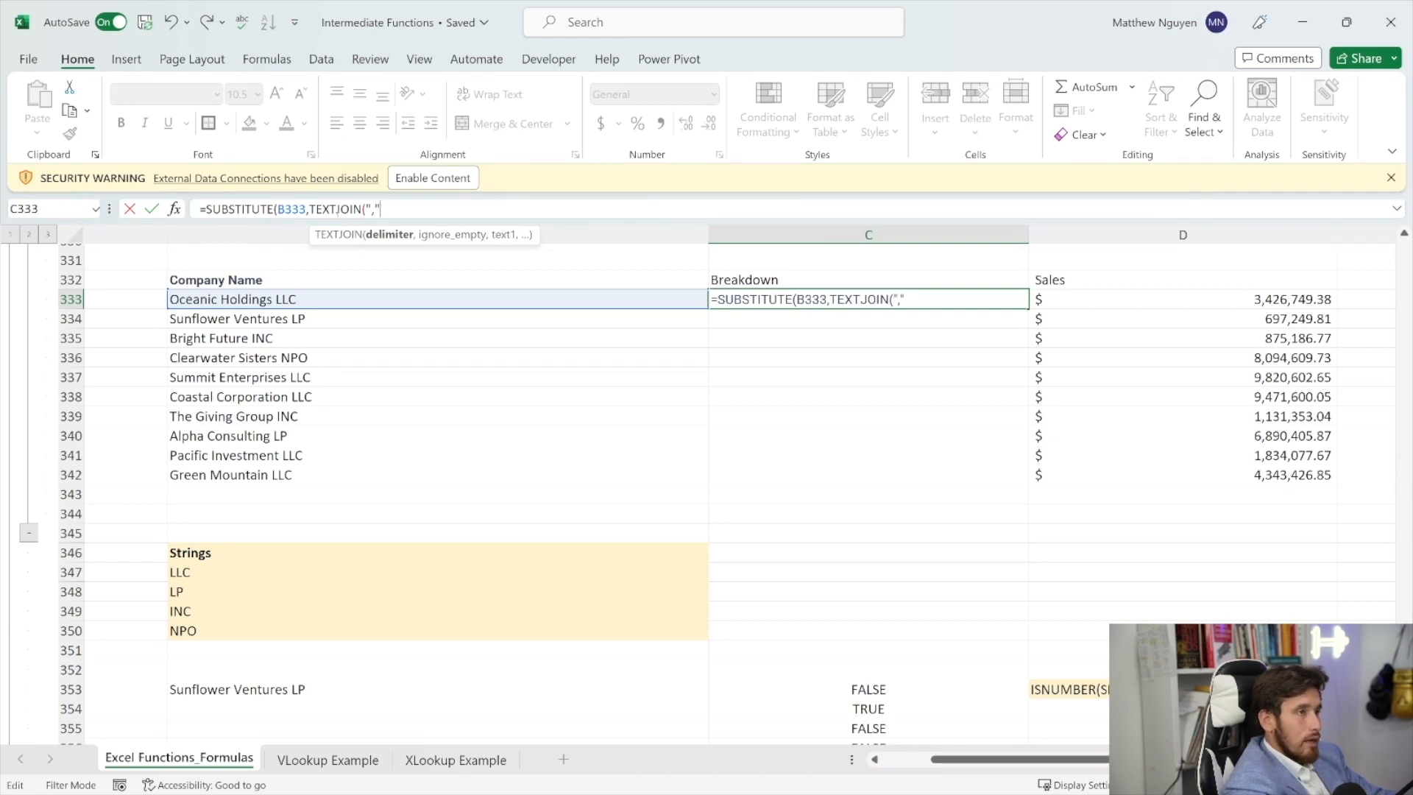
# - Set TEXTJOIN's ignore_empty argument to TRUE and continue to its text1 argument
pyautogui.write('TRUE')
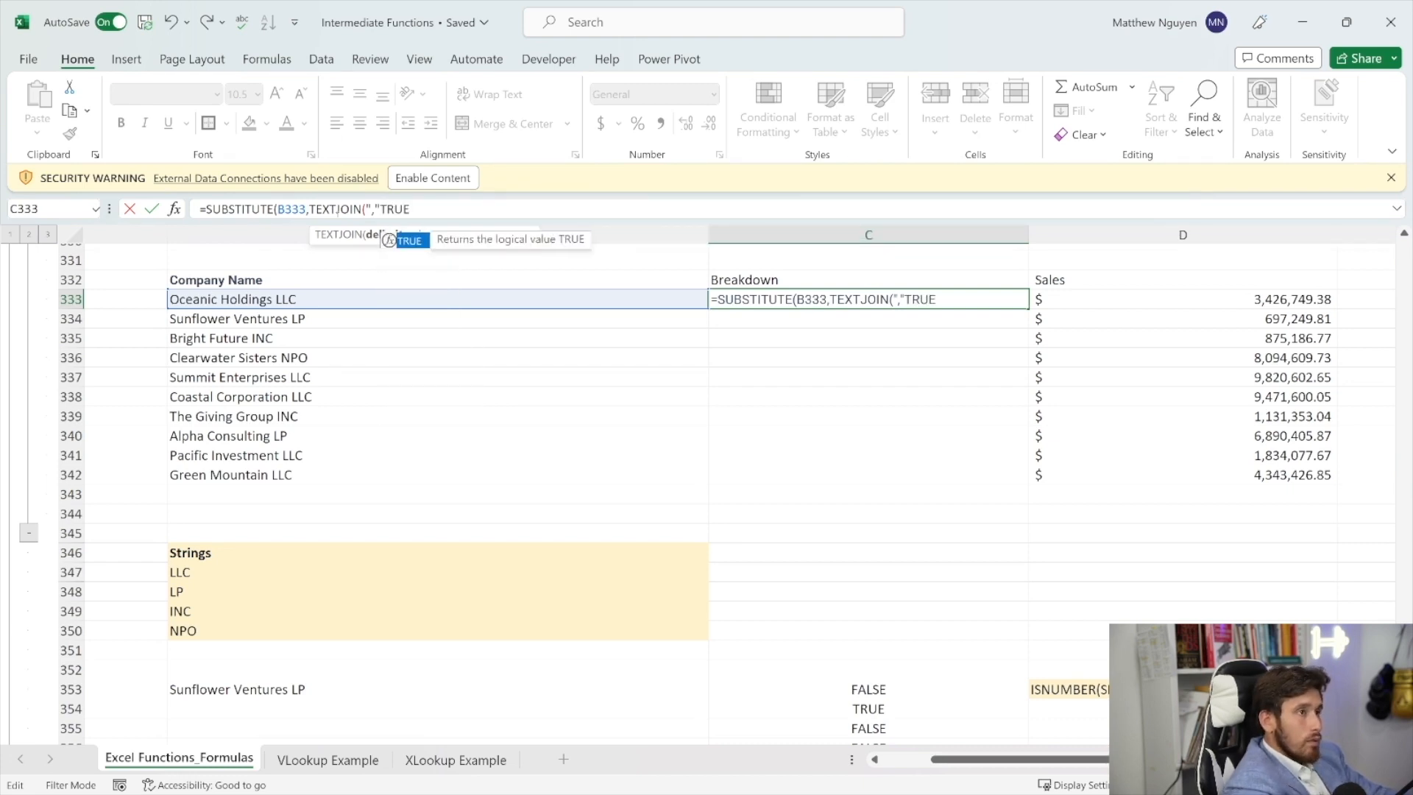
pyautogui.press('BackSpace')
pyautogui.press('BackSpace')
pyautogui.press('BackSpace')
pyautogui.press('BackSpace')
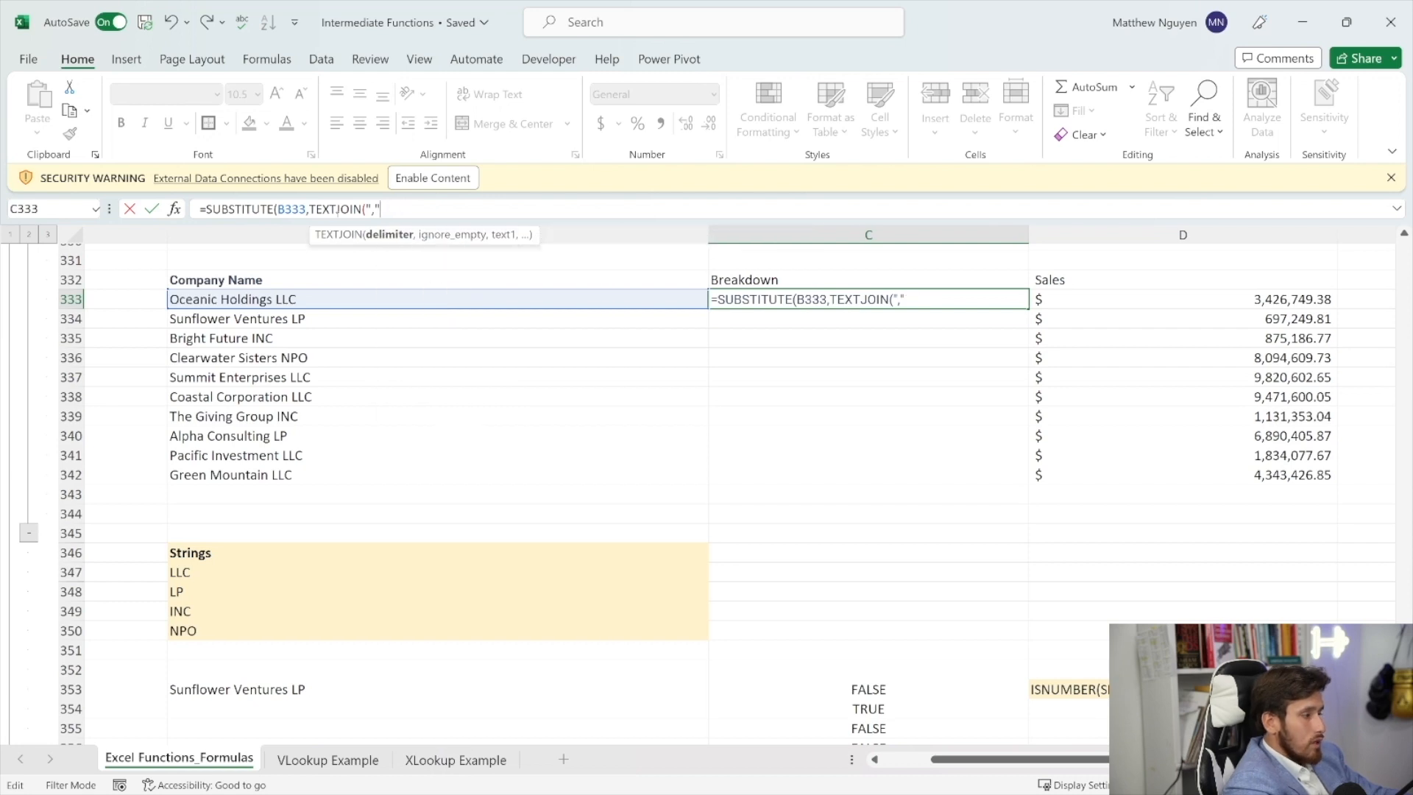
pyautogui.write(',TRUE')
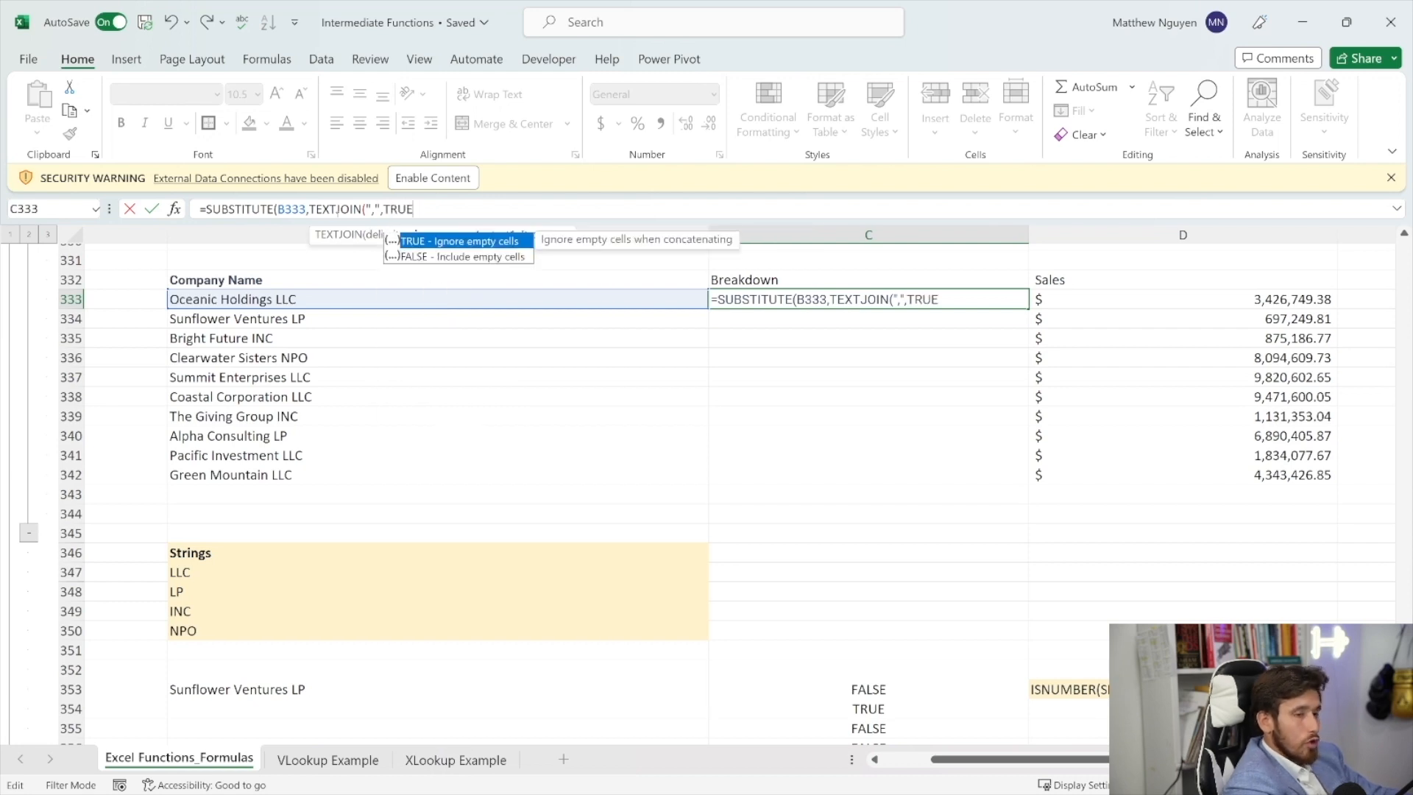
pyautogui.scroll(-1, 484, 349)
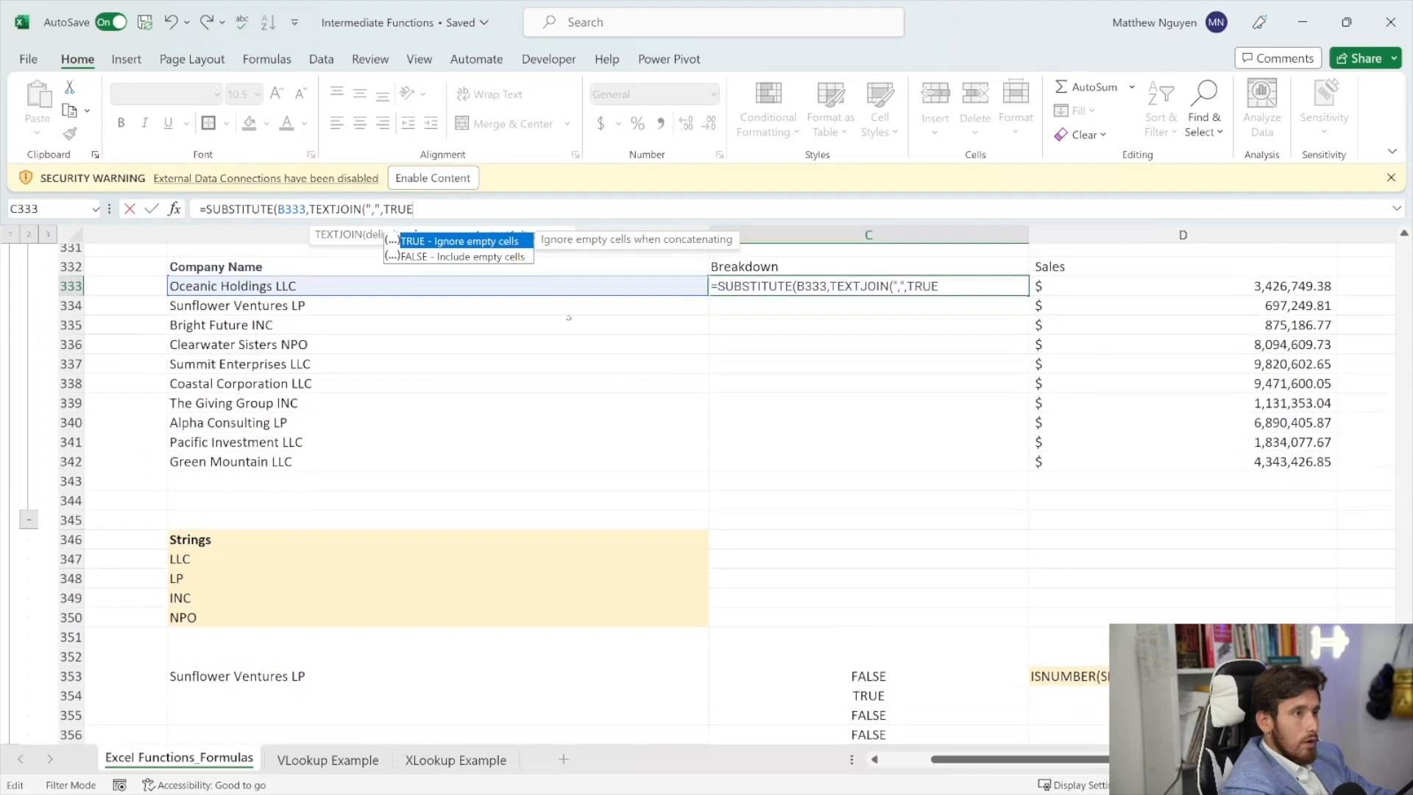
pyautogui.write(',')
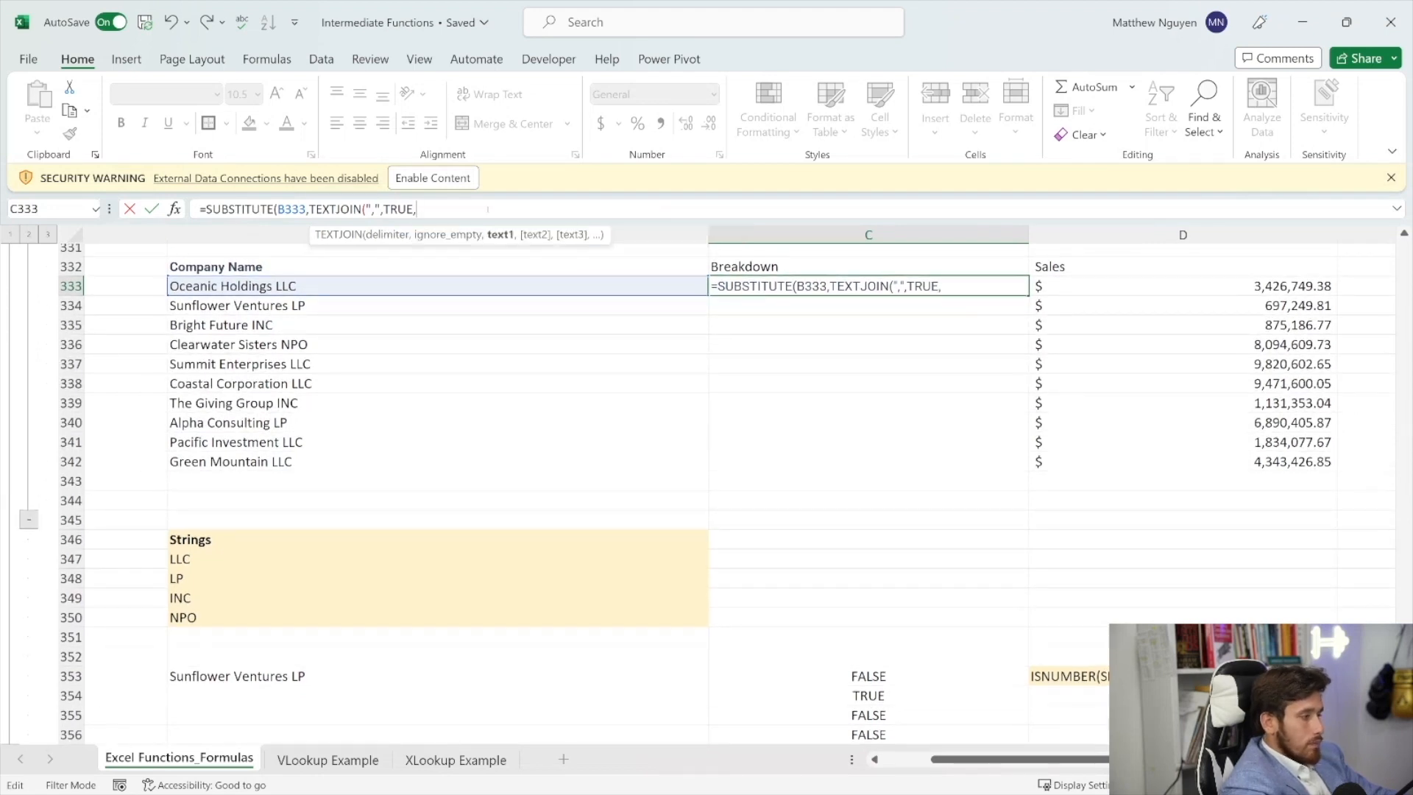
# - Nest IF, ISNUMBER and SEARCH inside TEXTJOIN as its text1 argument, up to SEARCH's find_text
pyautogui.write('IF(')
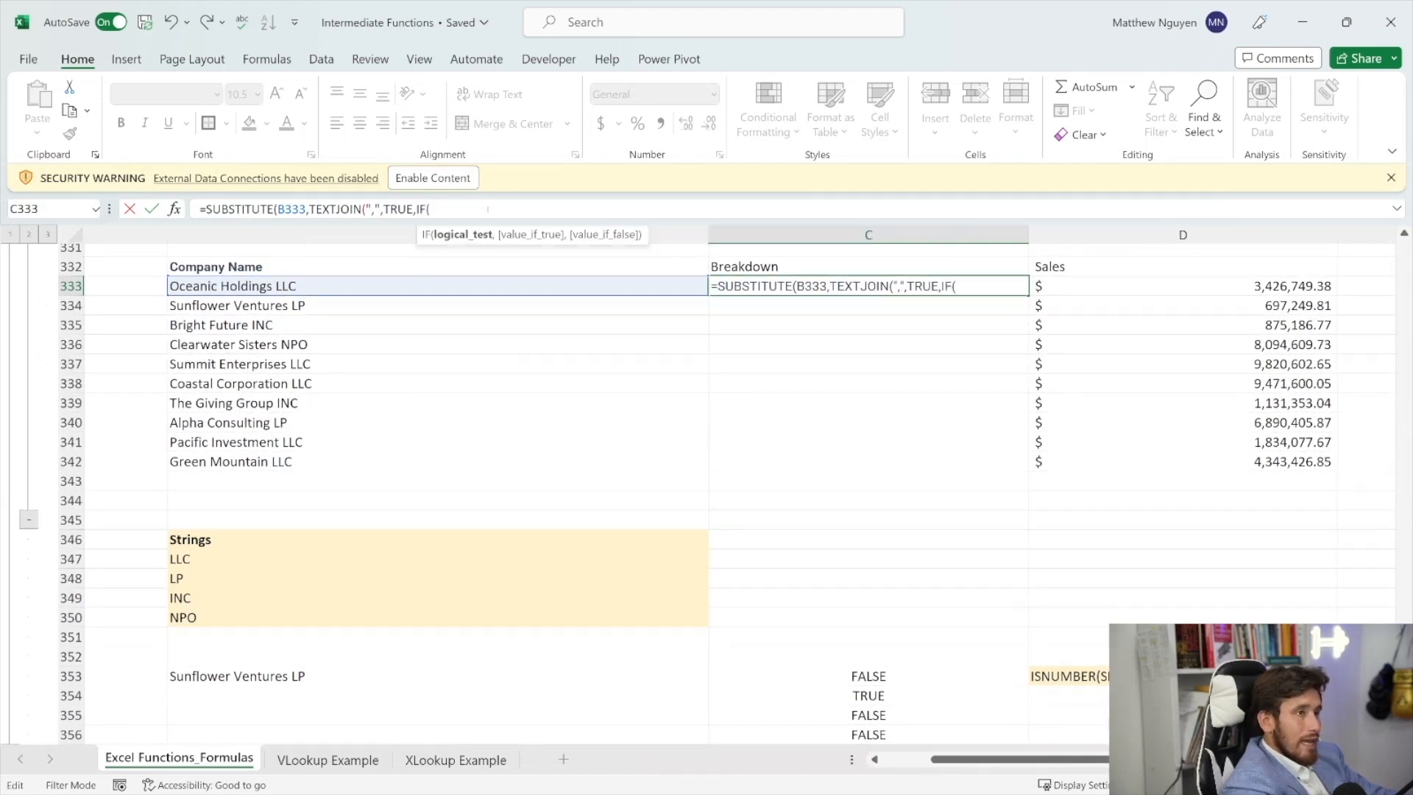
pyautogui.write('ISNUMB')
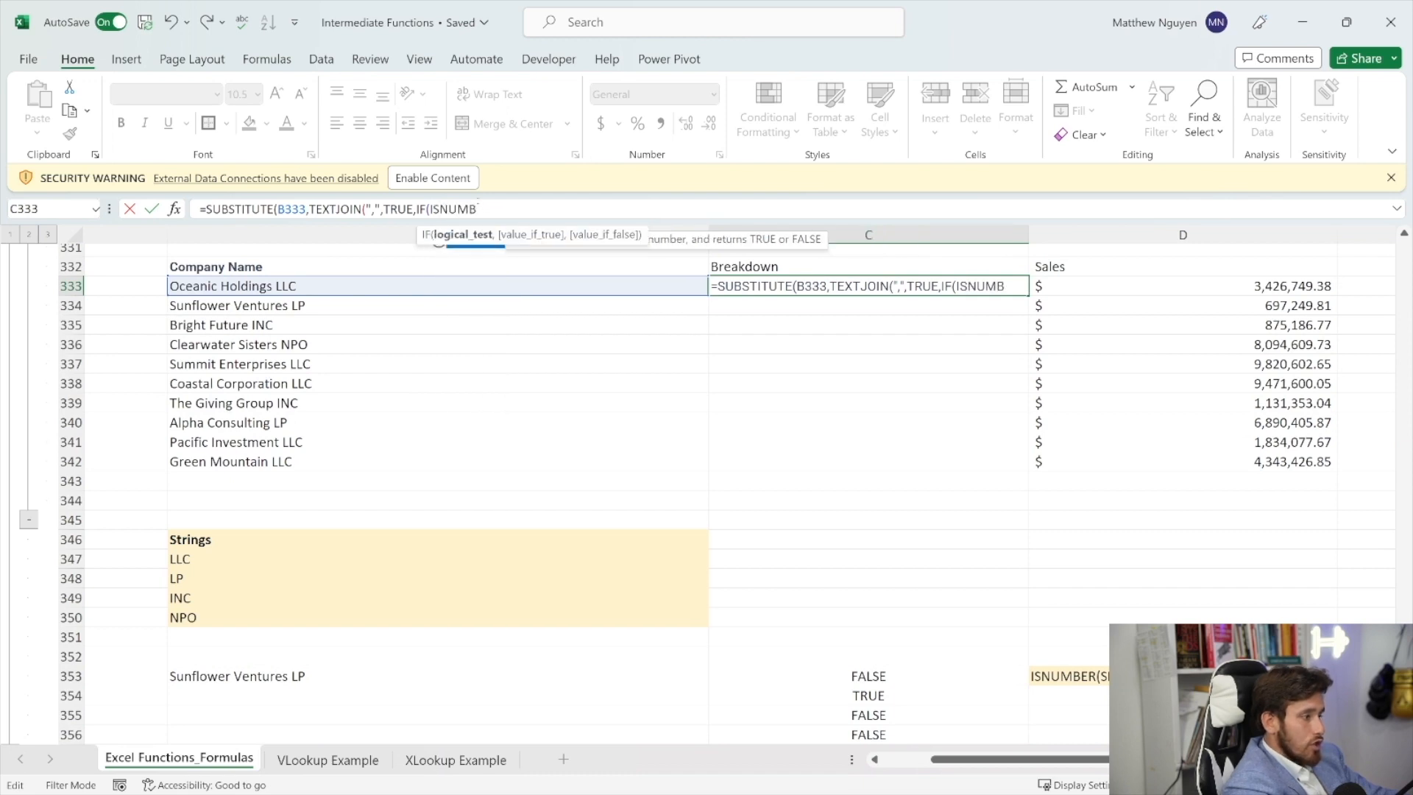
pyautogui.write('ER(')
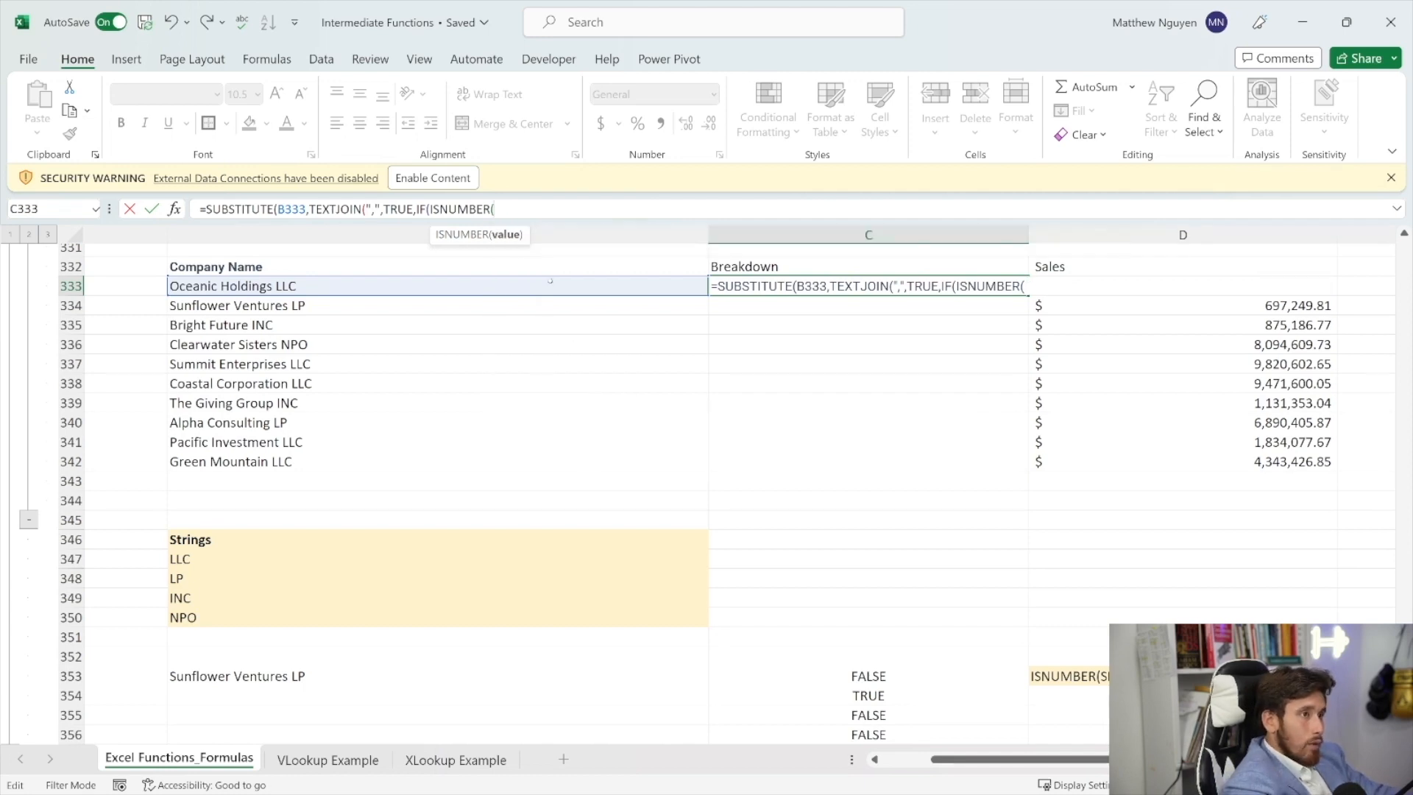
pyautogui.write('SEARCH(')
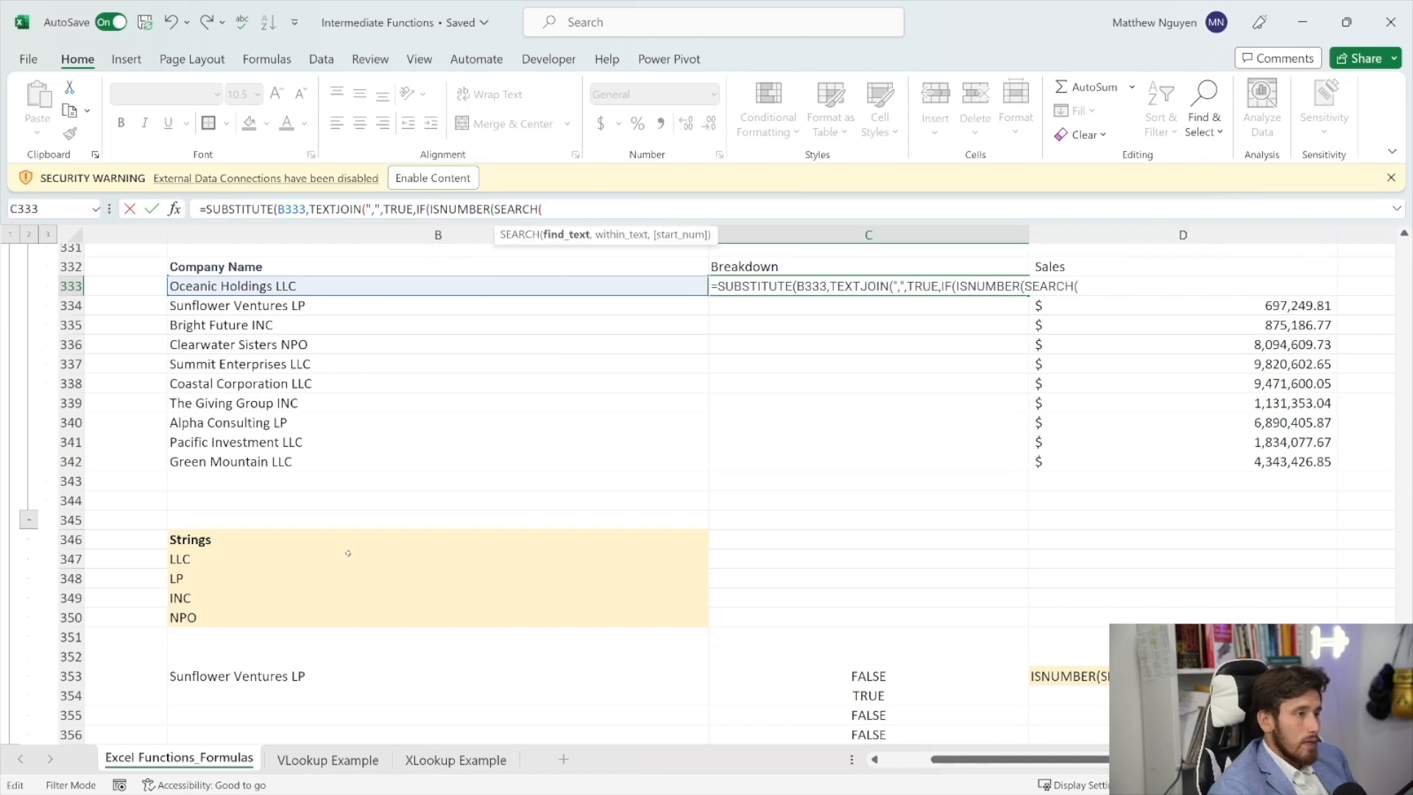
# - Make SEARCH look for the strings $B$347:$B$350 within B333, and close SEARCH and ISNUMBER
pyautogui.moveTo(348, 555)
pyautogui.mouseDown()
pyautogui.moveTo(346, 633)
pyautogui.moveTo(353, 559)
pyautogui.mouseUp()
pyautogui.press('F4')
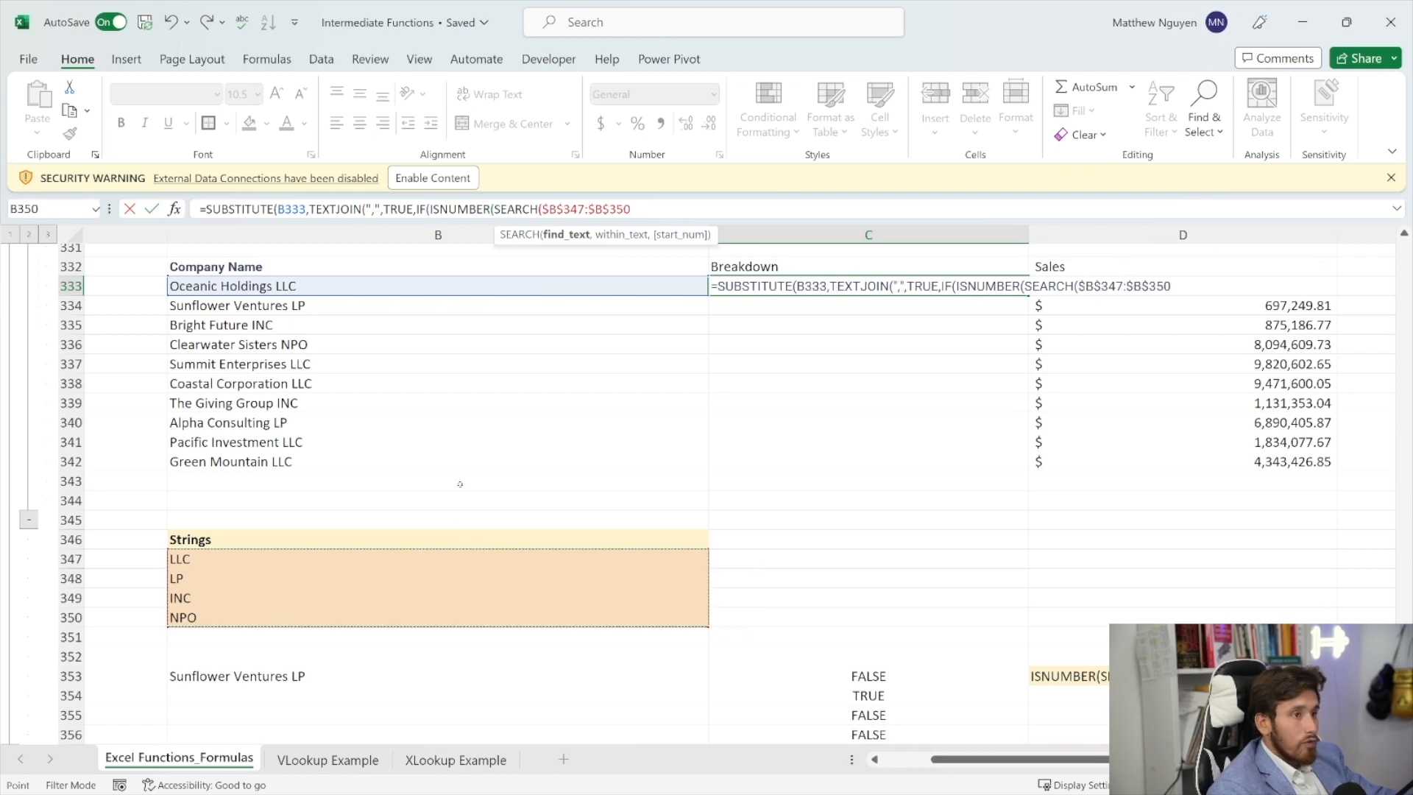
pyautogui.write(',')
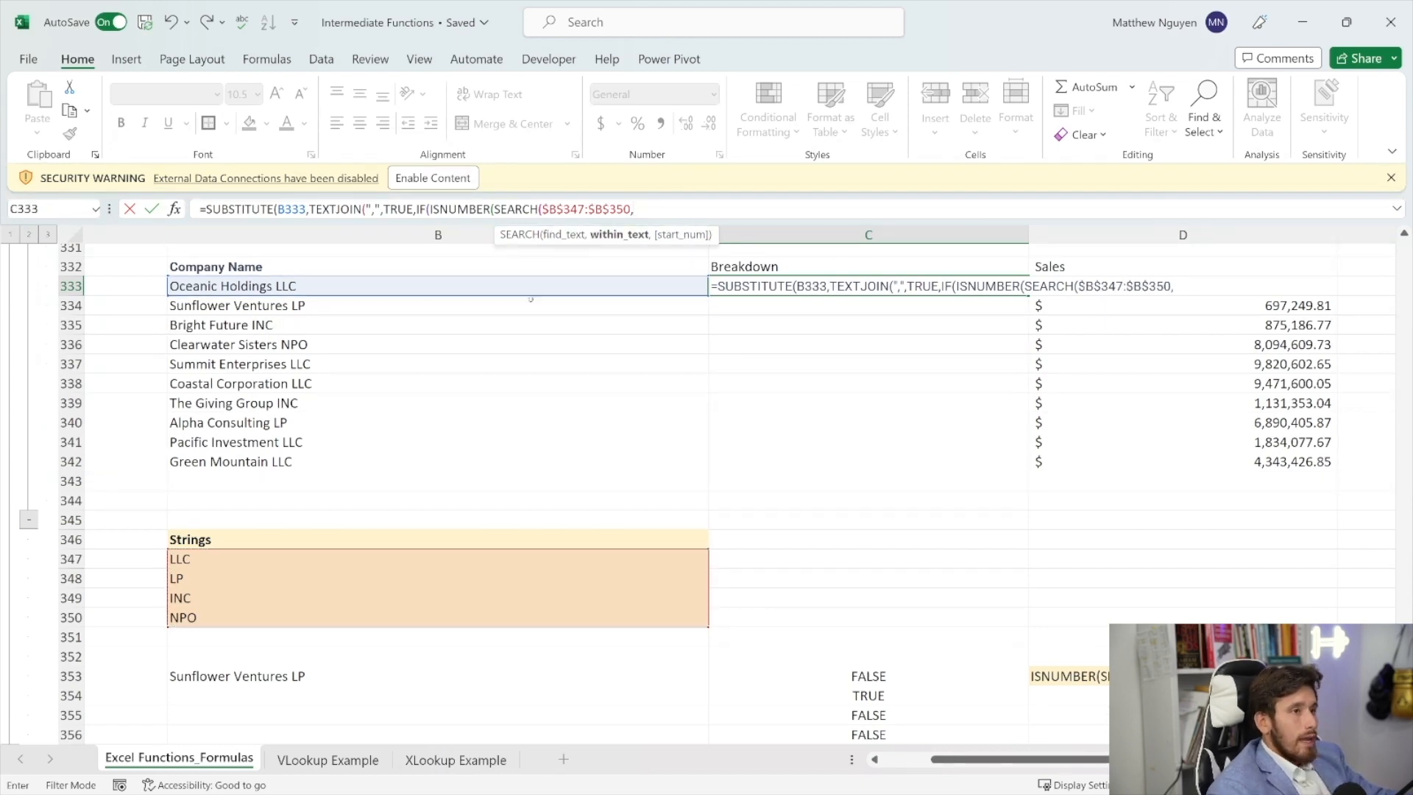
pyautogui.click(377, 283)
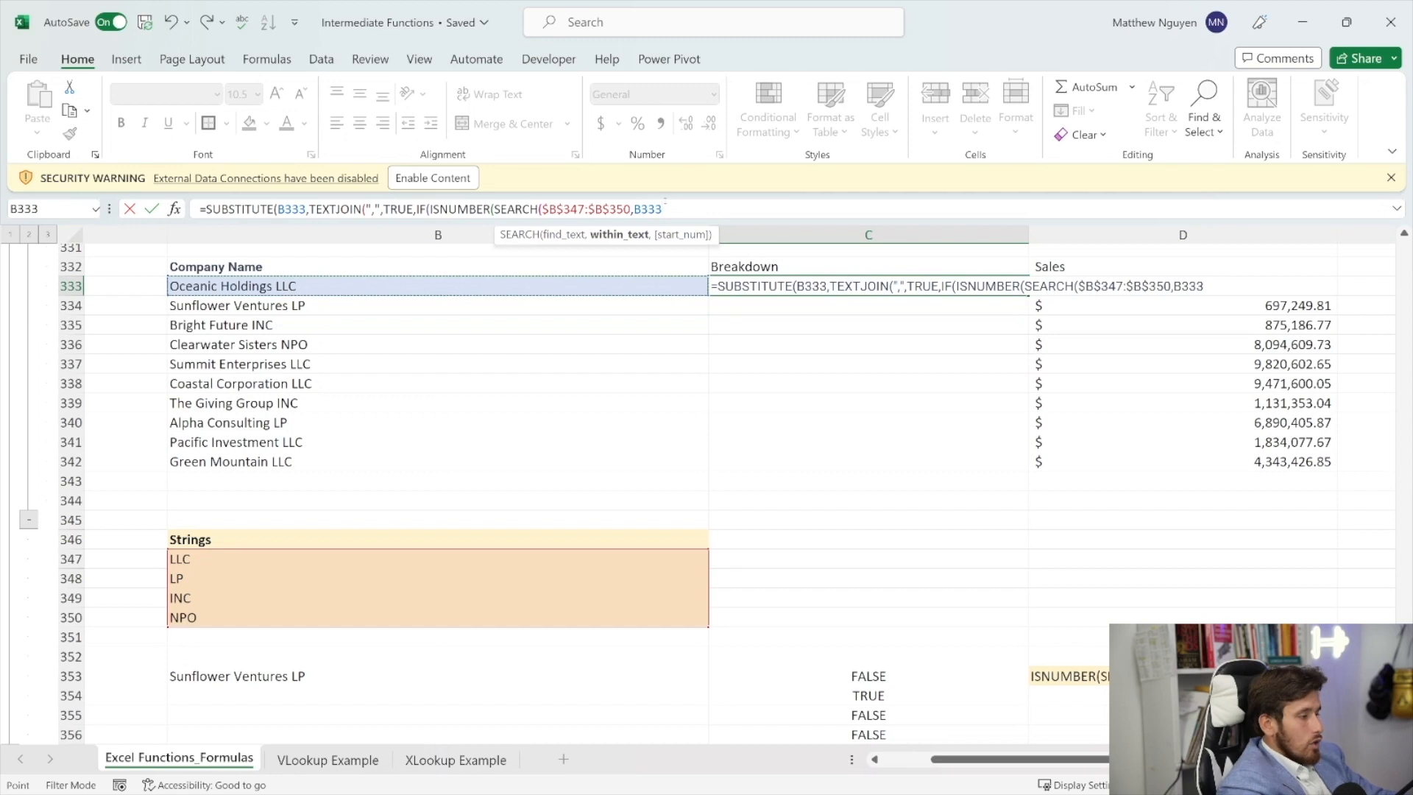
pyautogui.write(')')
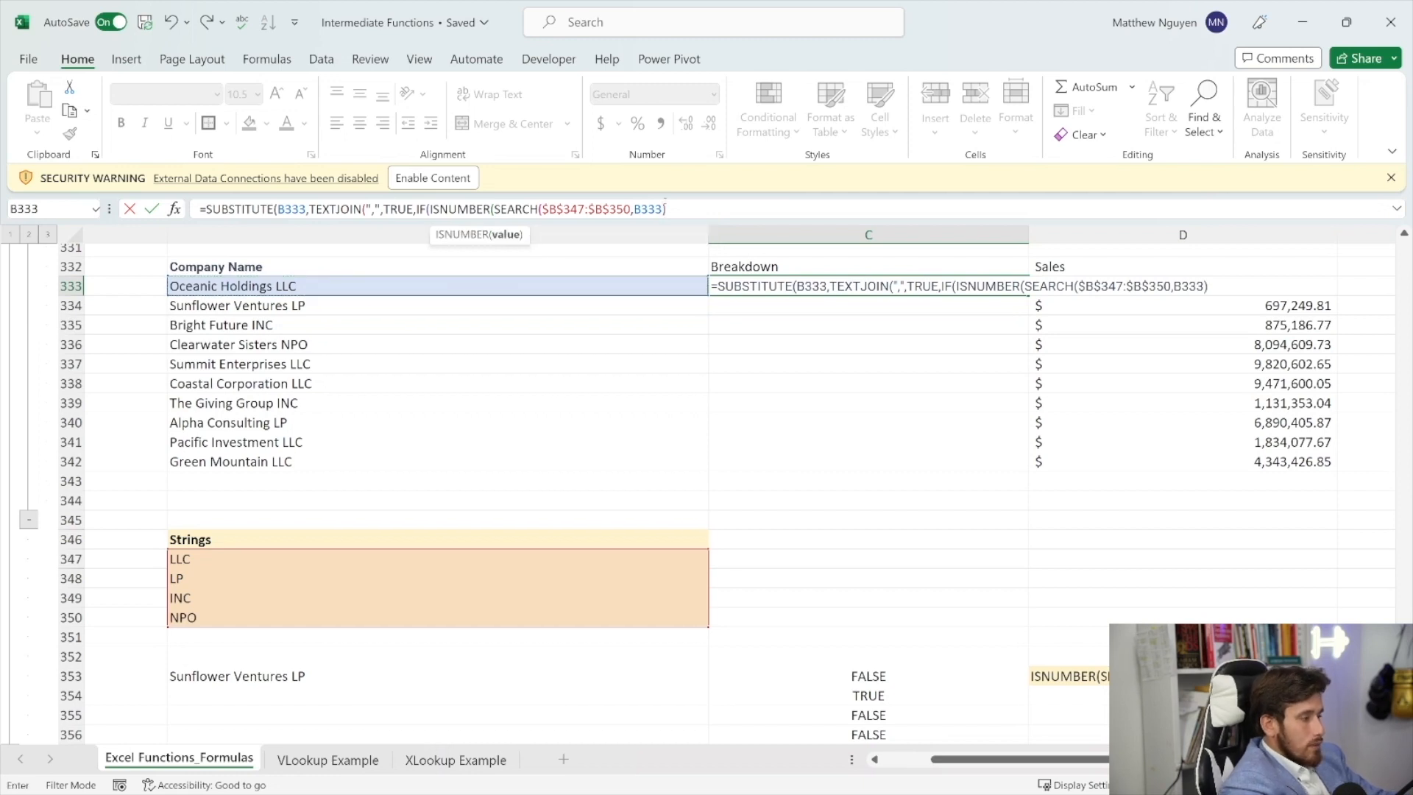
pyautogui.write(')')
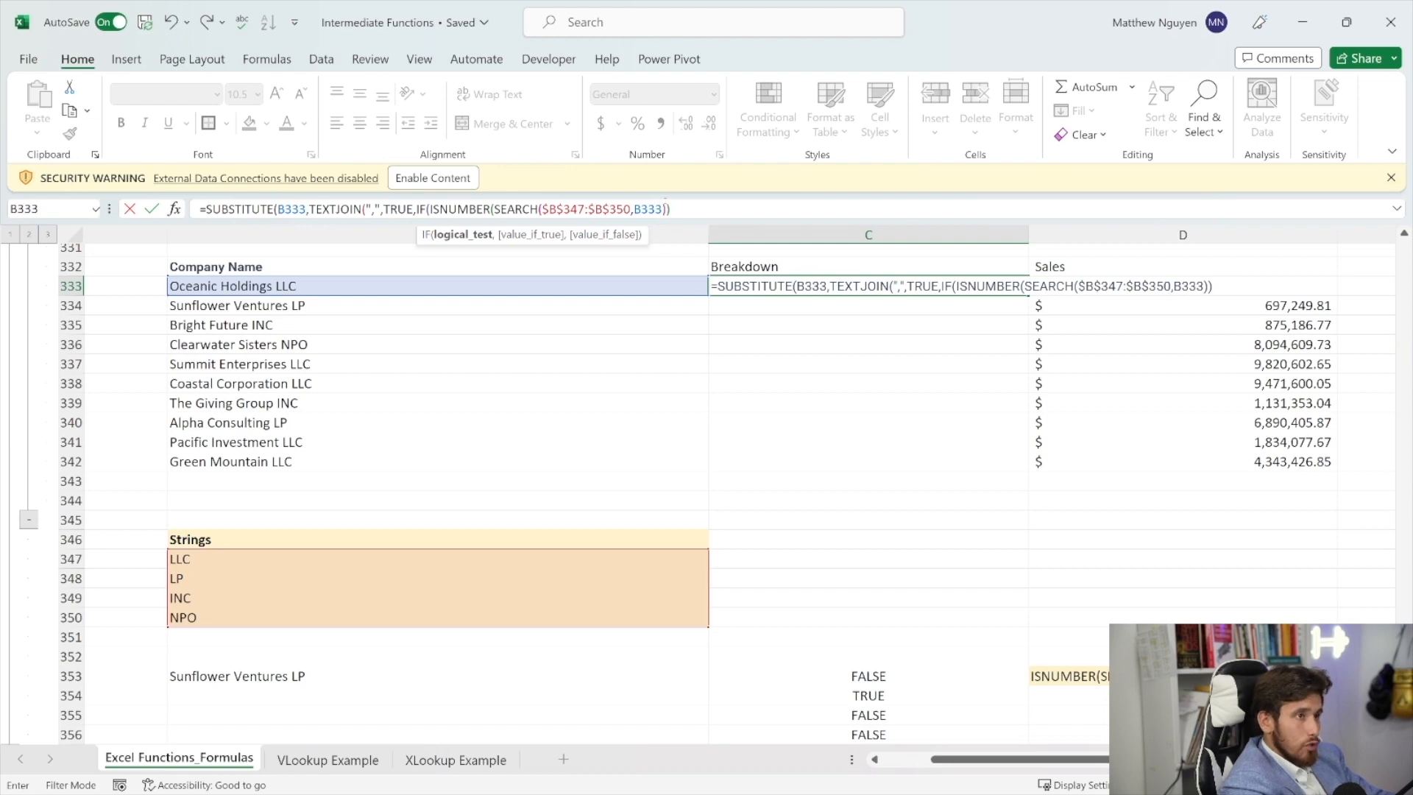
# - Give IF $B$347:$B$350 as value_if_true and "" as value_if_false, closing IF and TEXTJOIN
pyautogui.write(',')
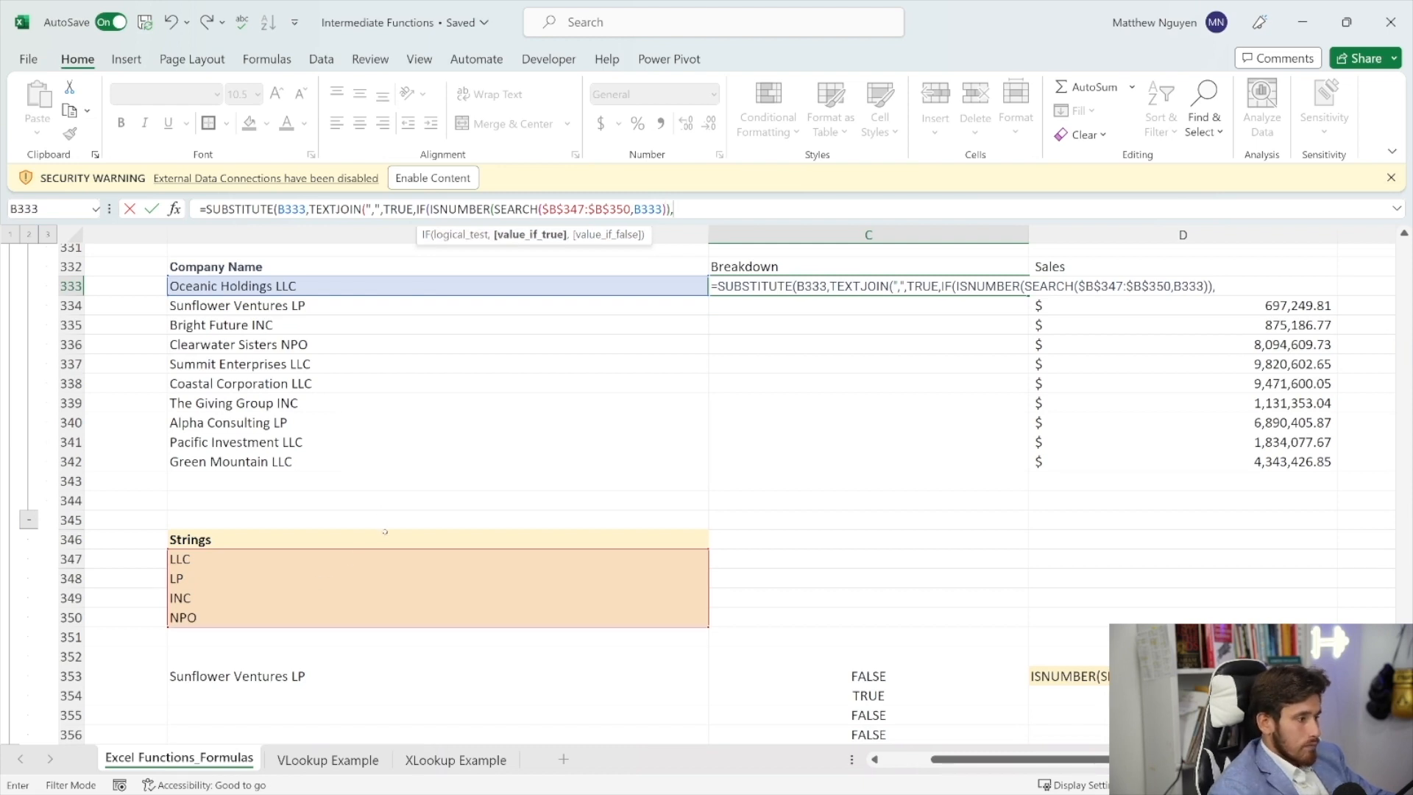
pyautogui.moveTo(295, 560); pyautogui.dragTo(305, 618)
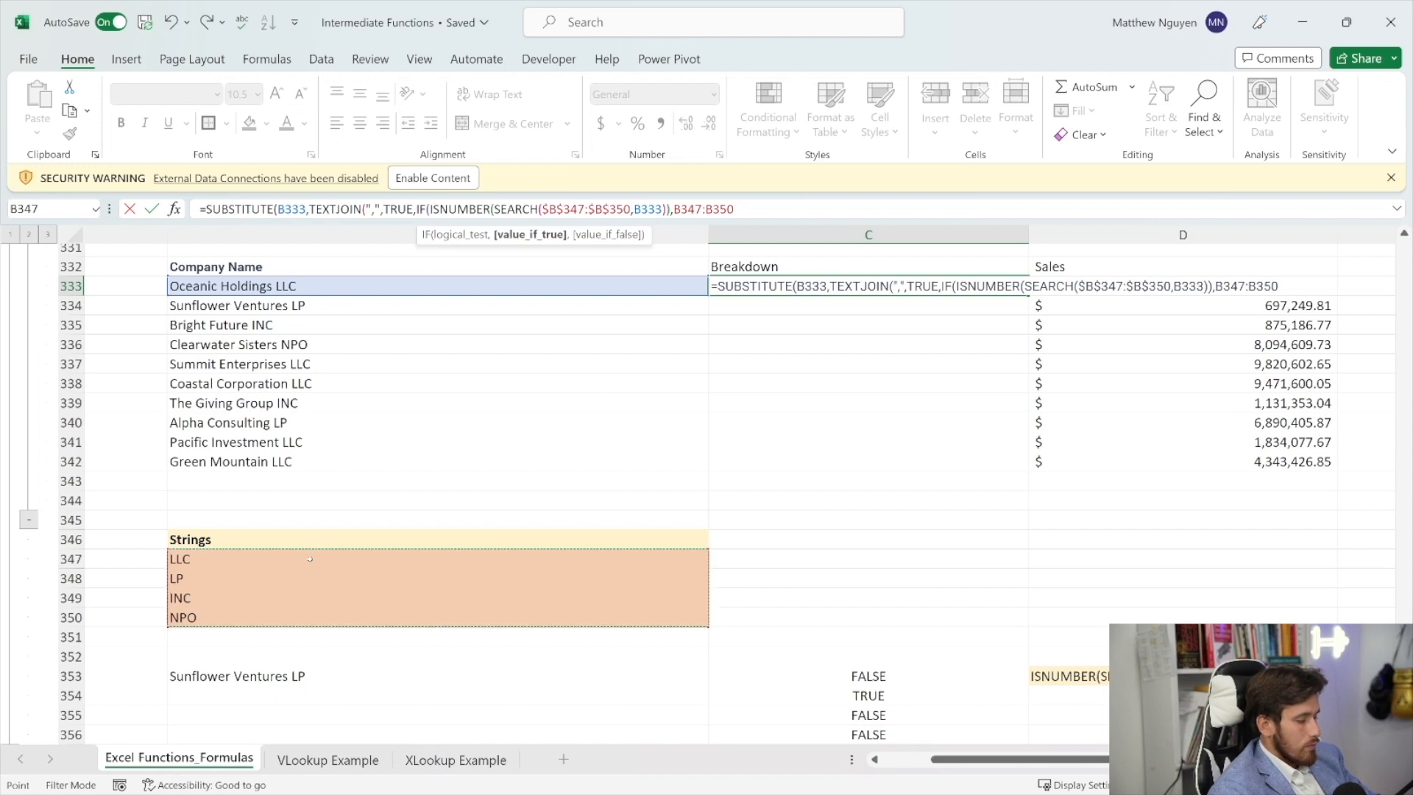
pyautogui.press('F4')
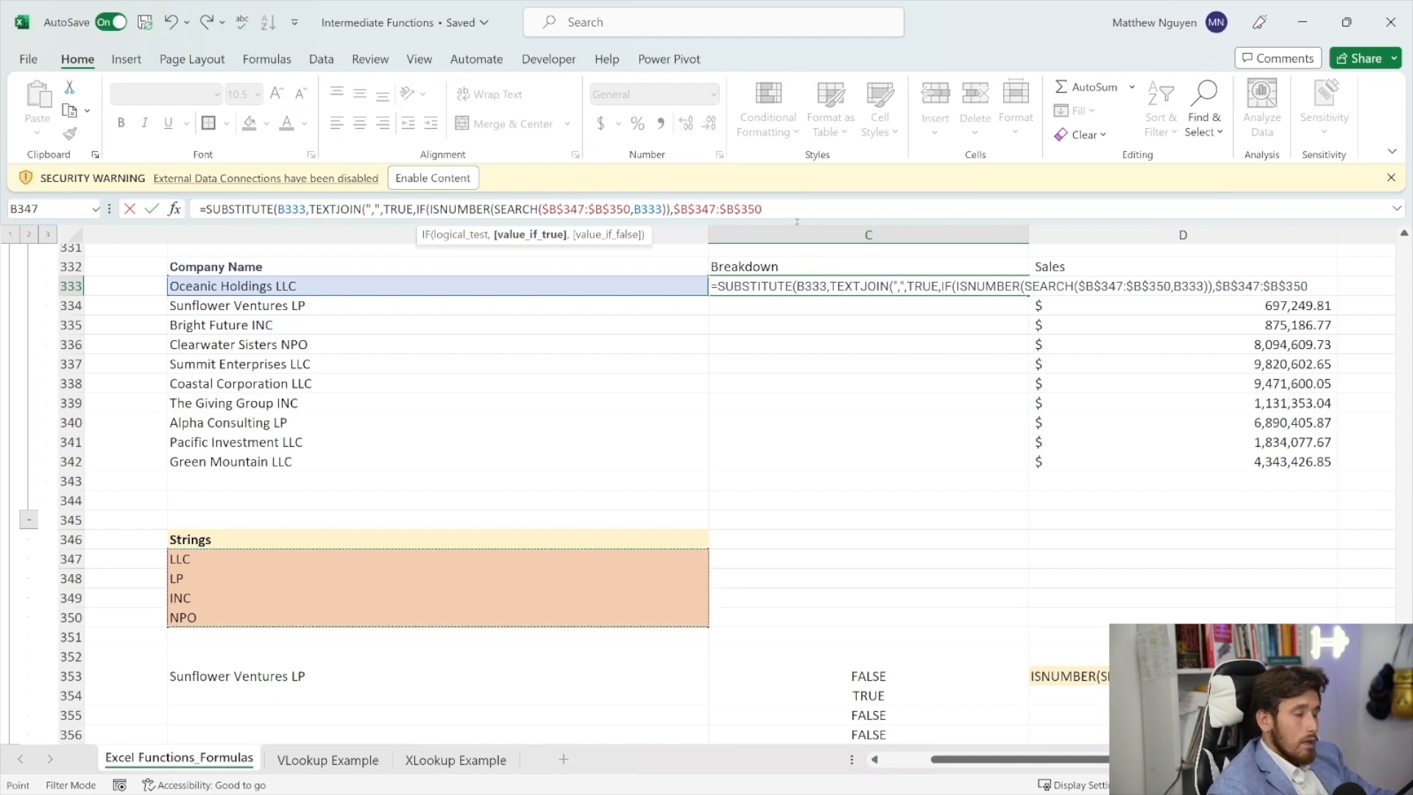
pyautogui.write(',""))')
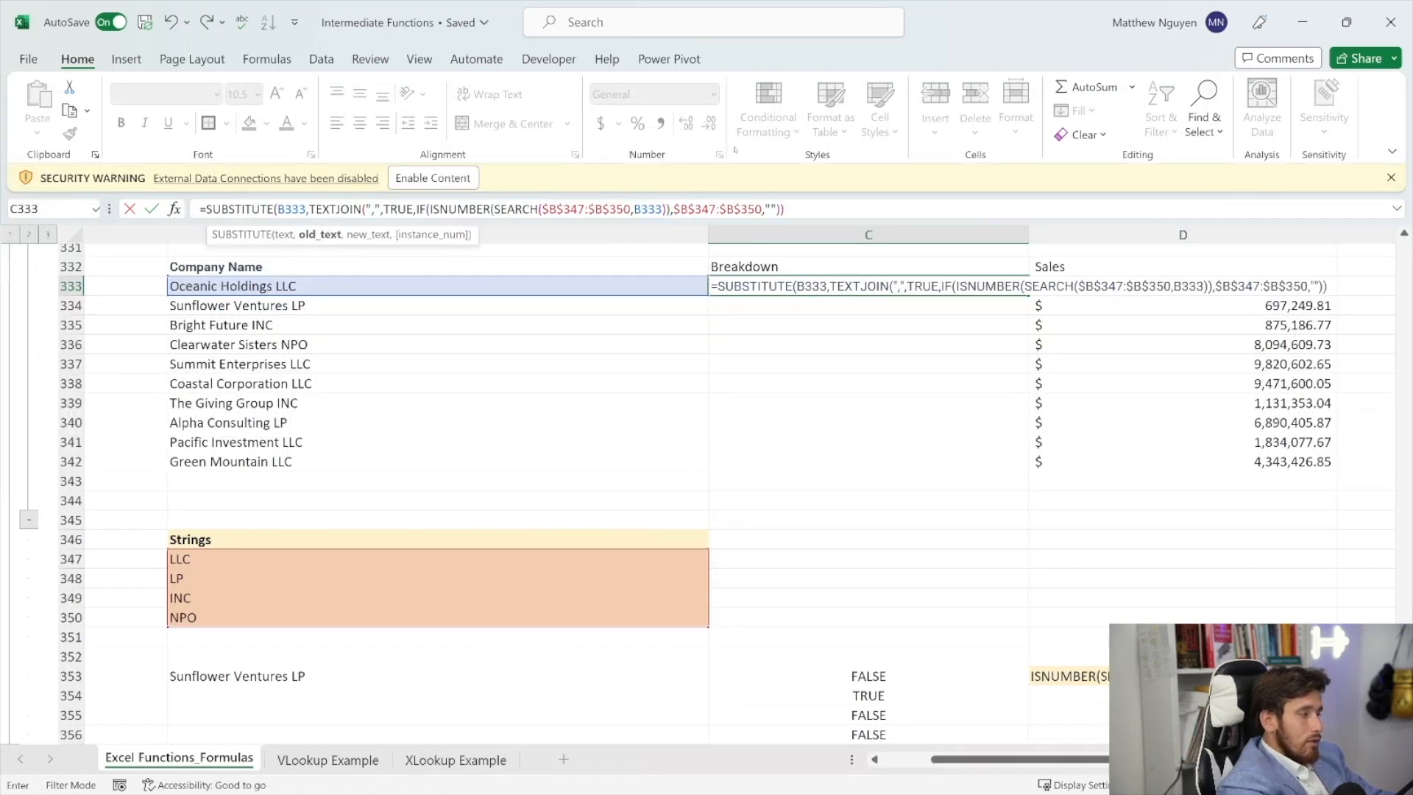
# - Set SUBSTITUTE's new_text to "", enter the completed formula in C333, and reselect that cell
pyautogui.write(',')
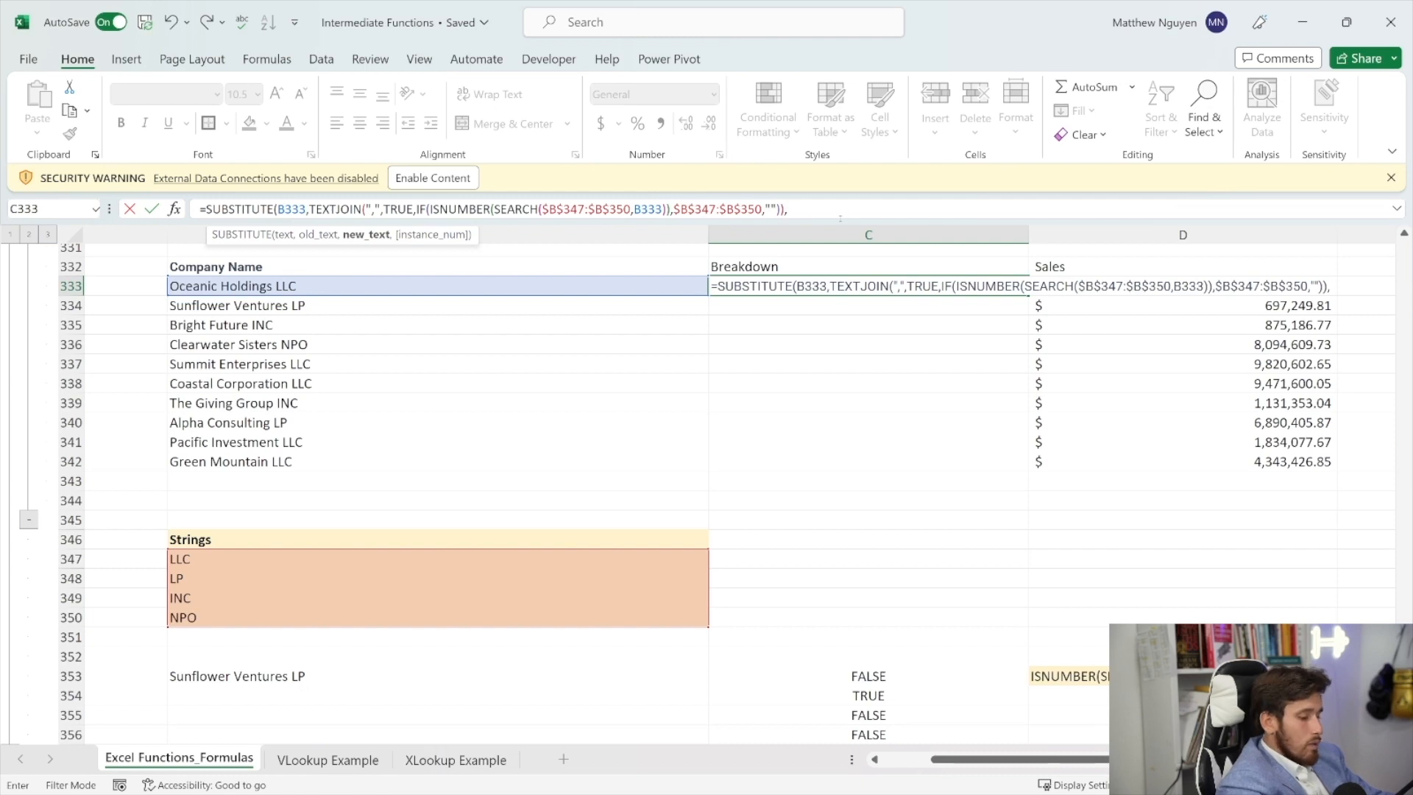
pyautogui.write('"")')
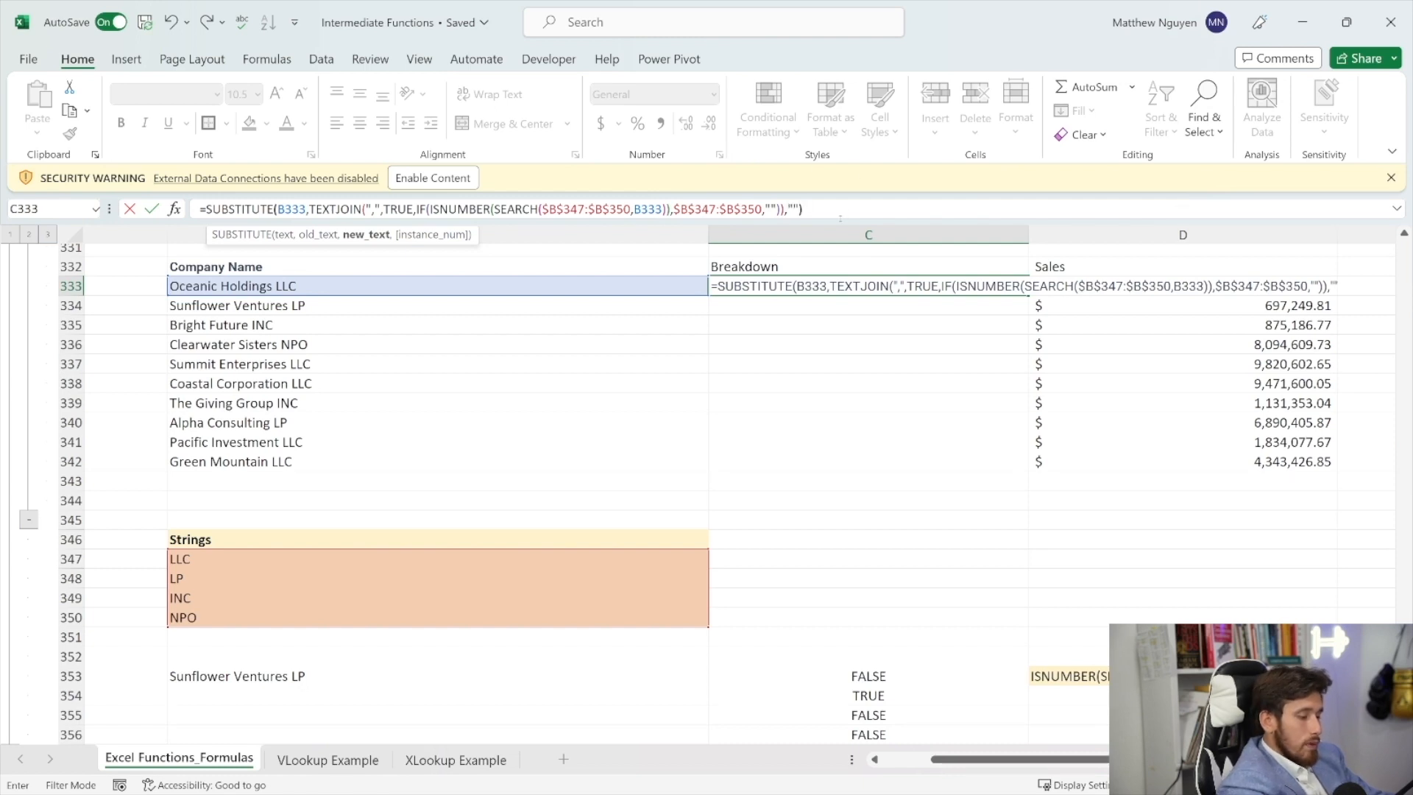
pyautogui.press('Return')
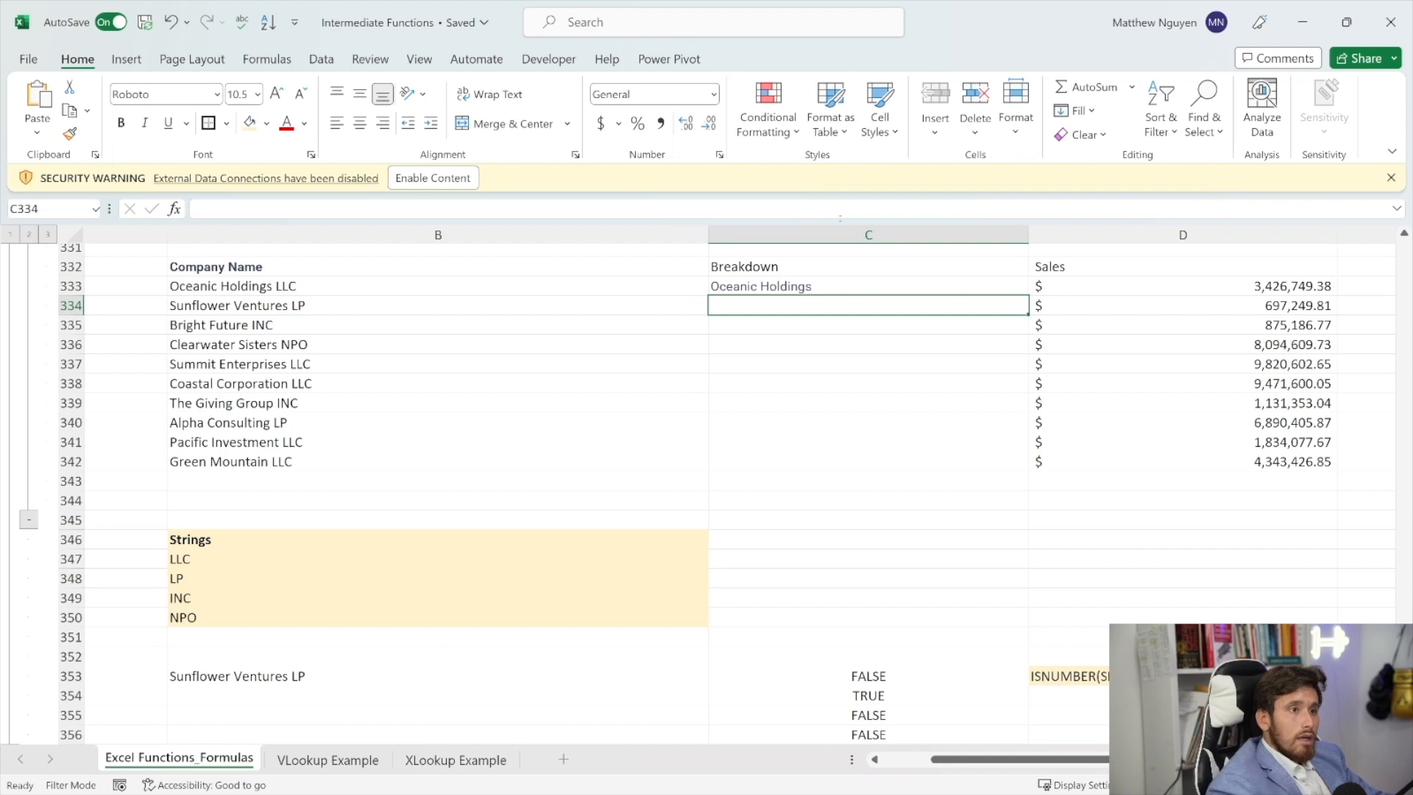
pyautogui.press('Up')
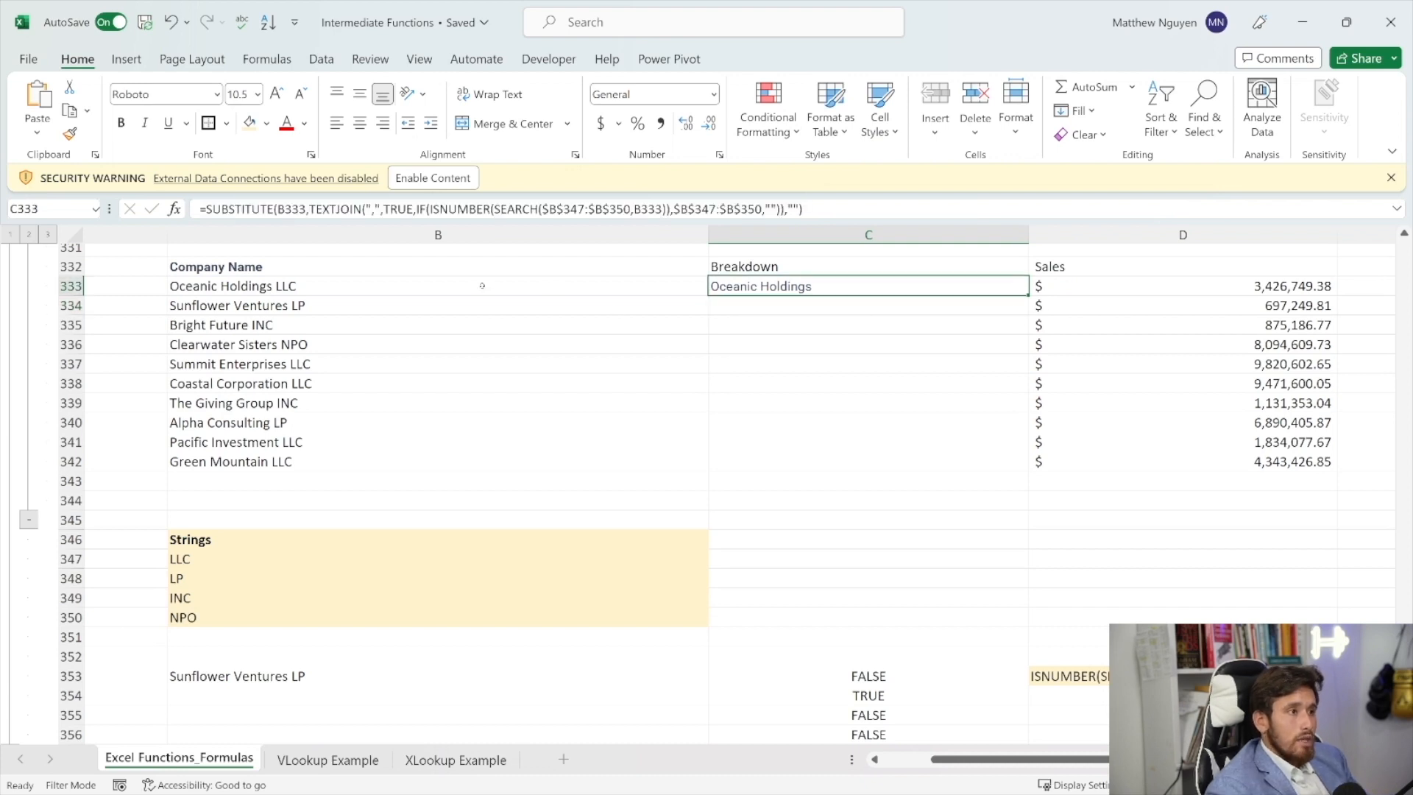
# - Examine the LEFT and LEN formula in C319 of the Without LLC table against the company names
pyautogui.scroll(7, 482, 285)
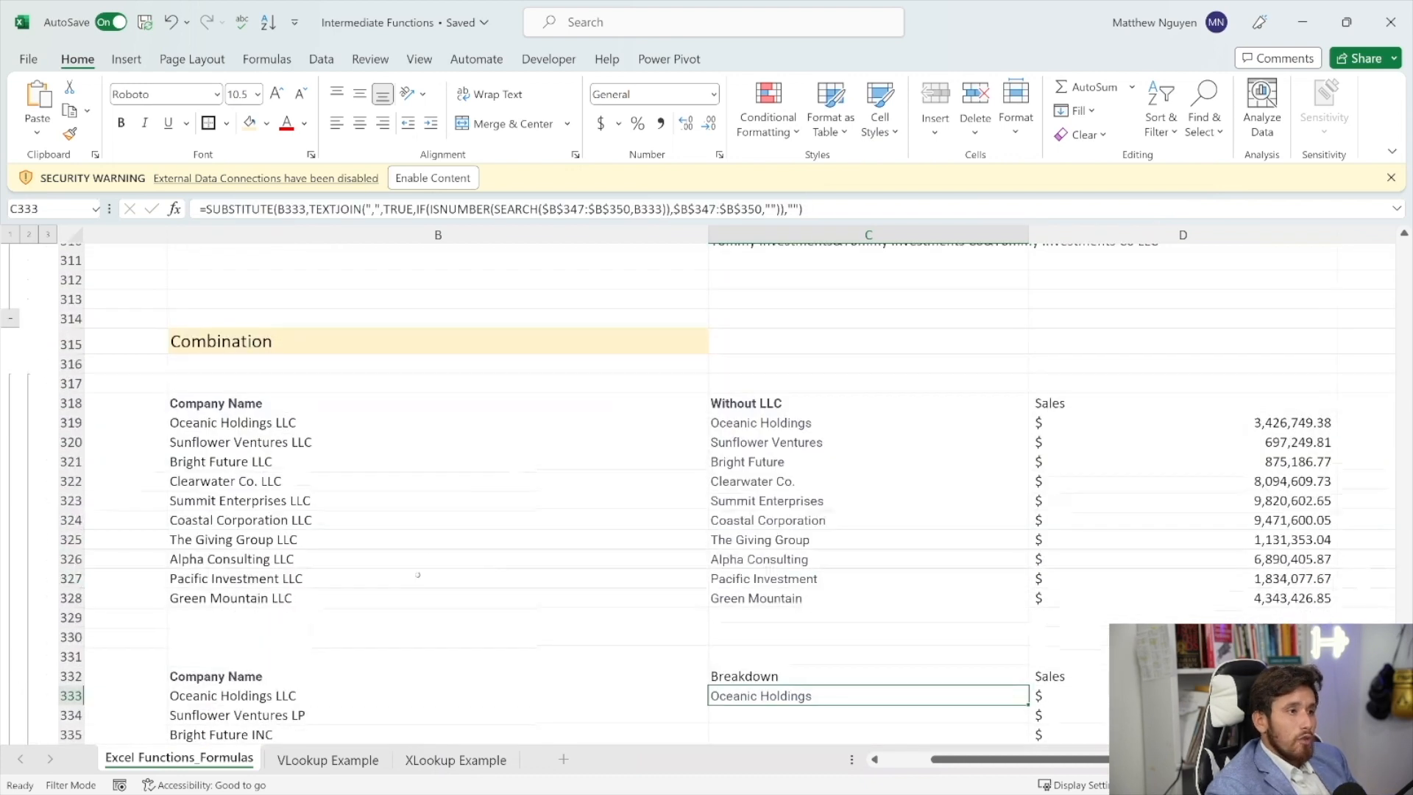
pyautogui.moveTo(328, 425); pyautogui.dragTo(347, 593)
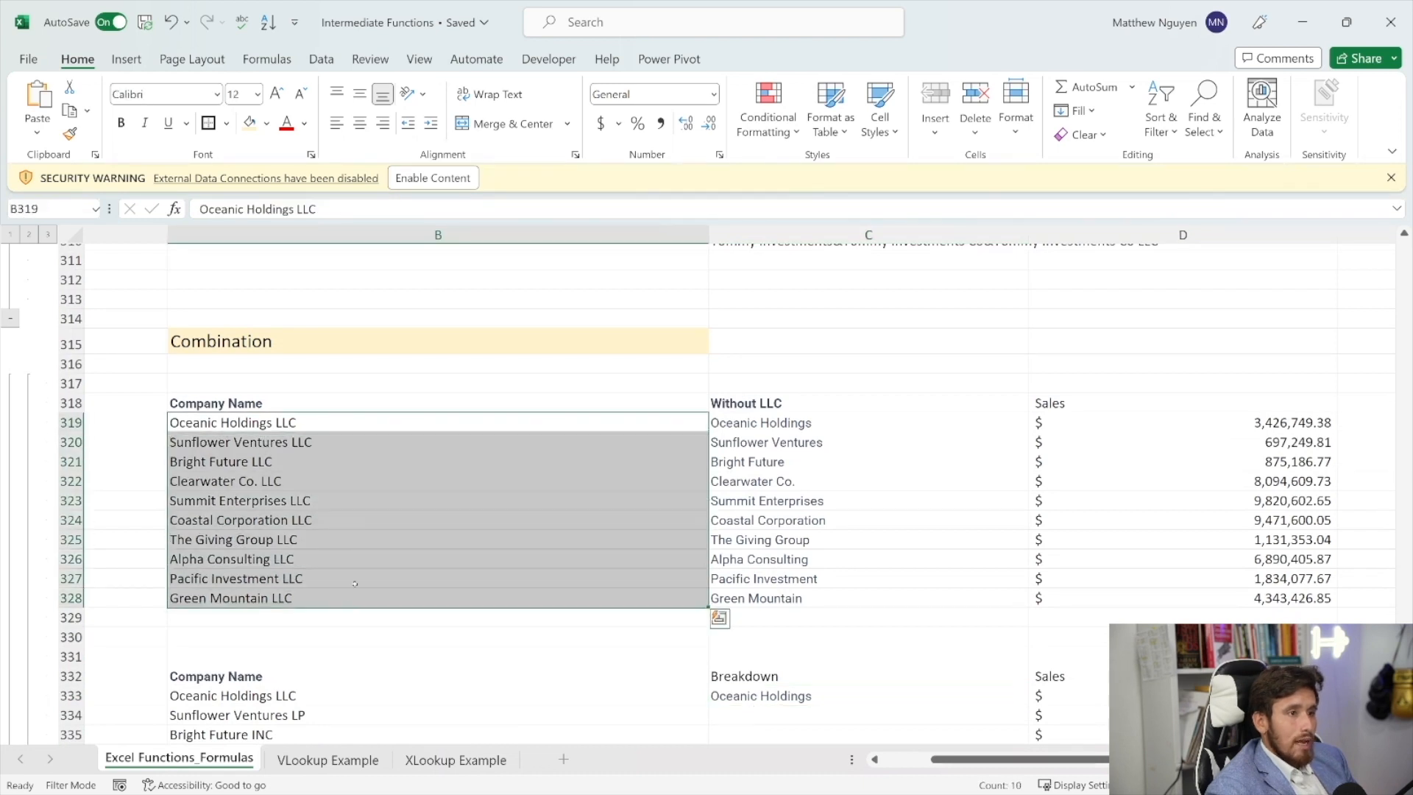
pyautogui.press('Right')
pyautogui.press('F2')
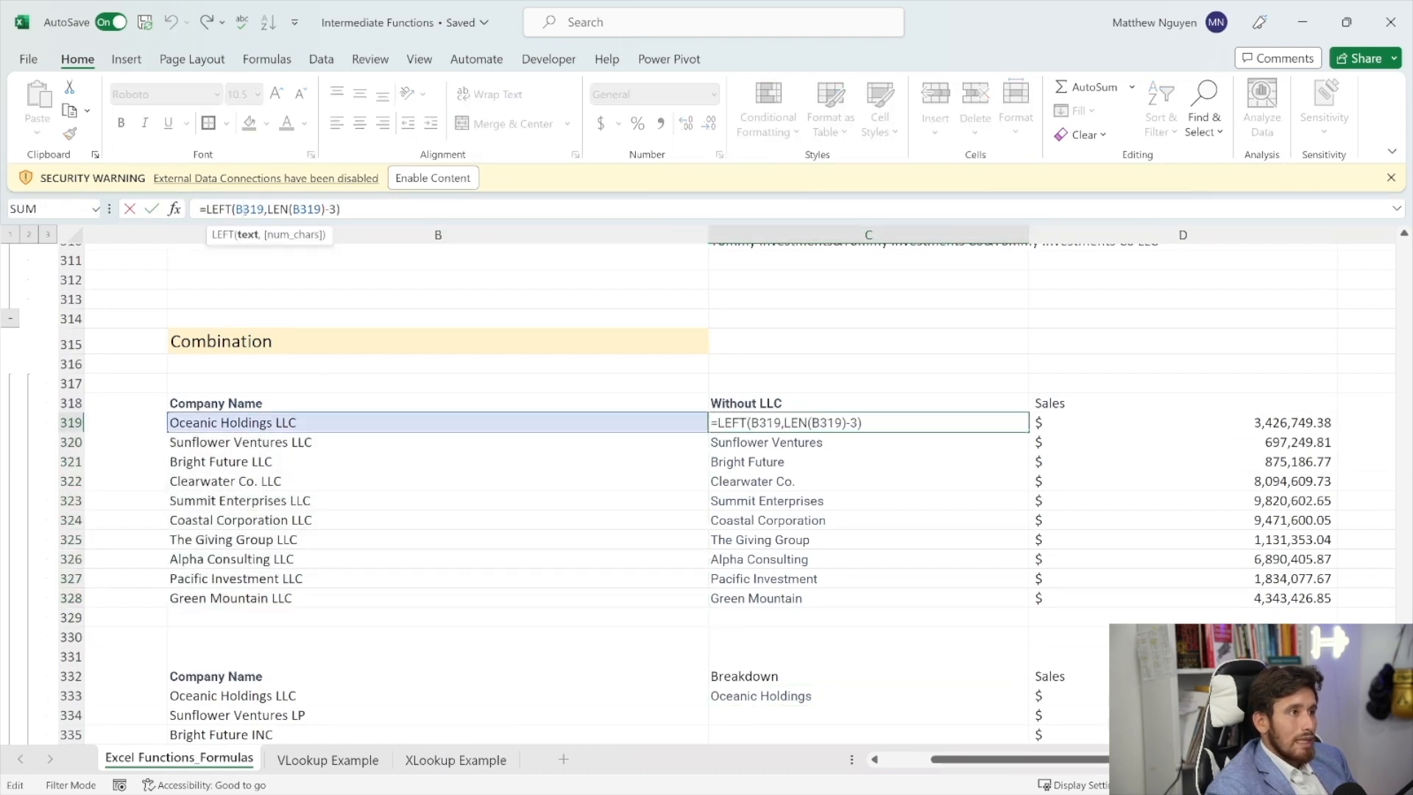
pyautogui.moveTo(271, 210); pyautogui.dragTo(321, 209)
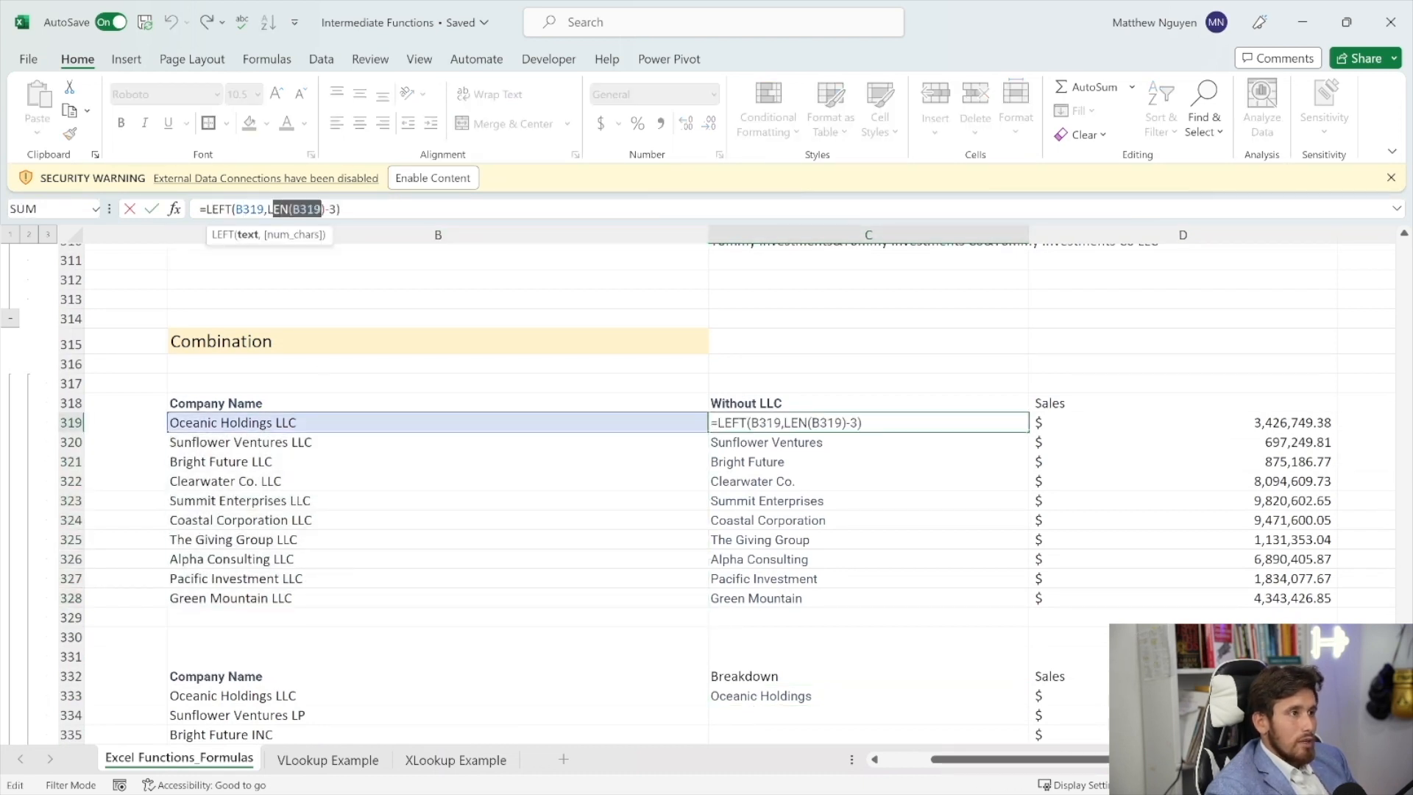
pyautogui.click(329, 210)
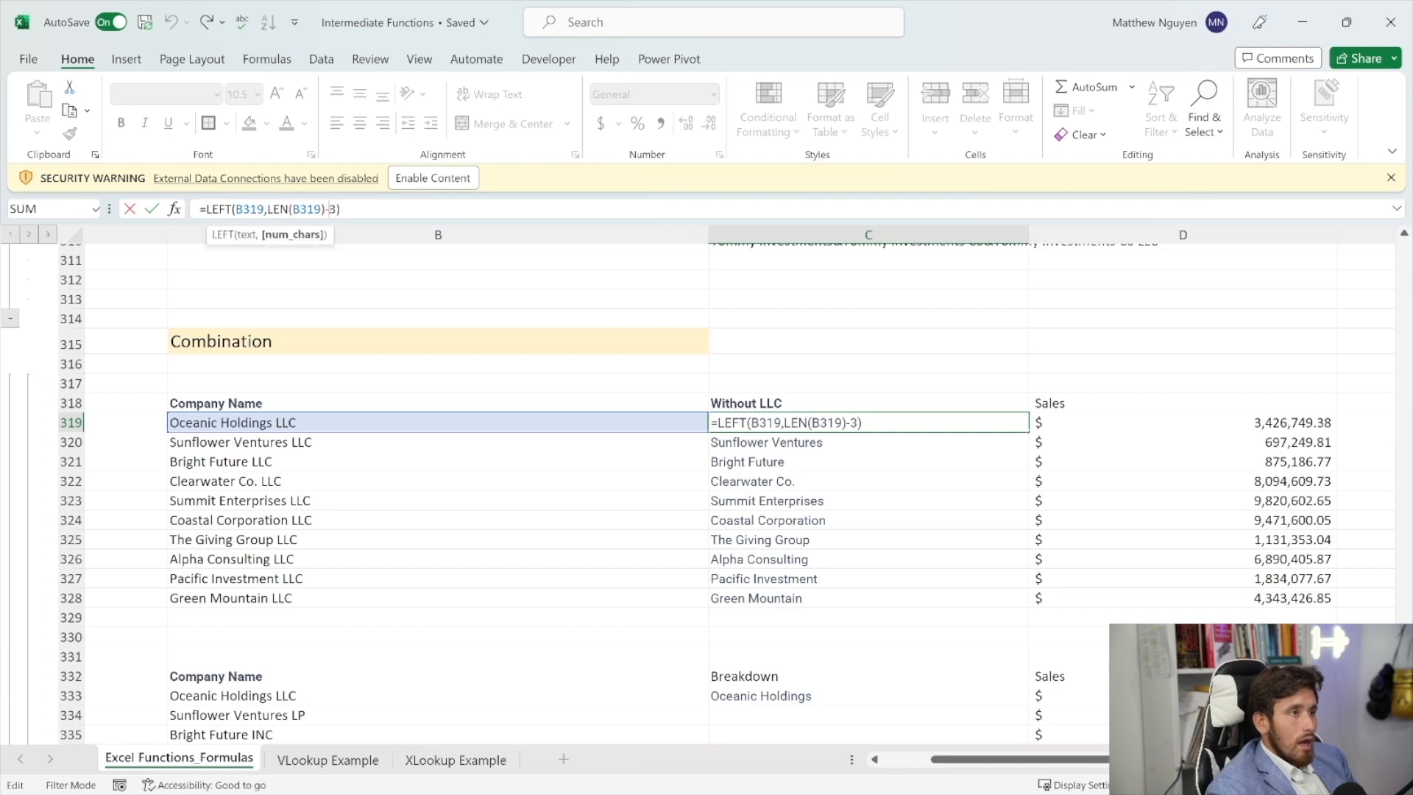
pyautogui.moveTo(338, 210); pyautogui.dragTo(274, 209)
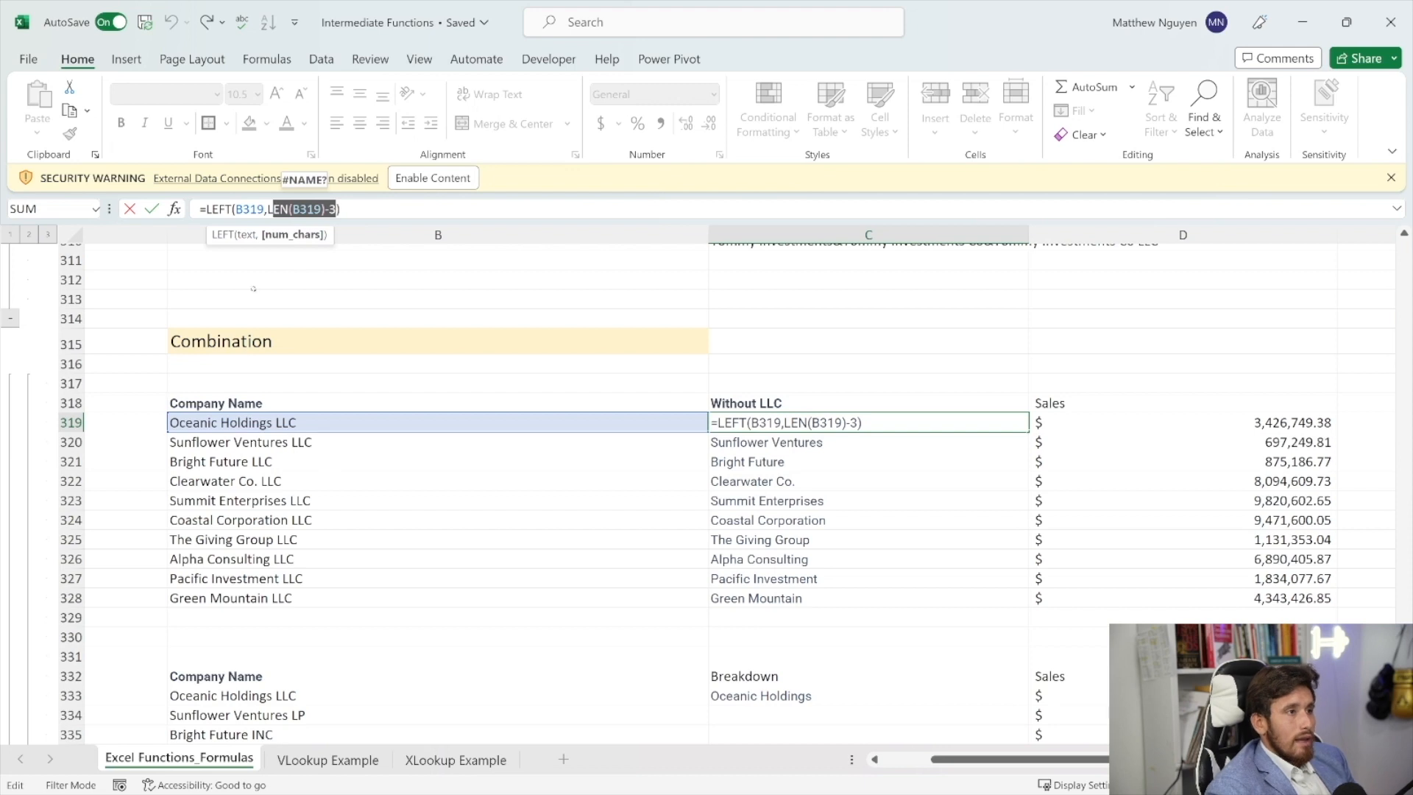
pyautogui.press('Escape')
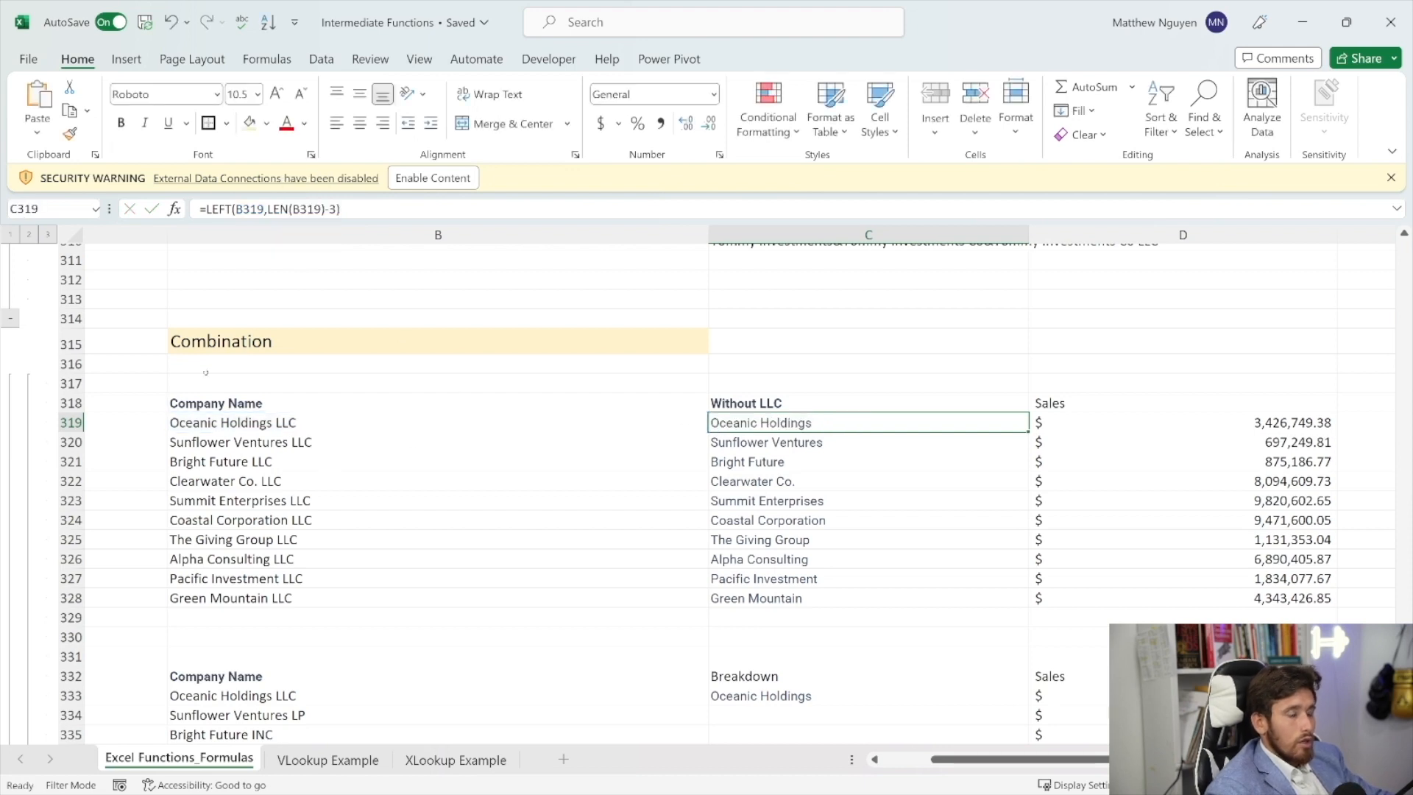
# - Change the C319 formula to =LEFT(B319,LEN(B319)-4)
pyautogui.click(334, 210)
pyautogui.press('BackSpace')
pyautogui.write('4')
pyautogui.press('Return')
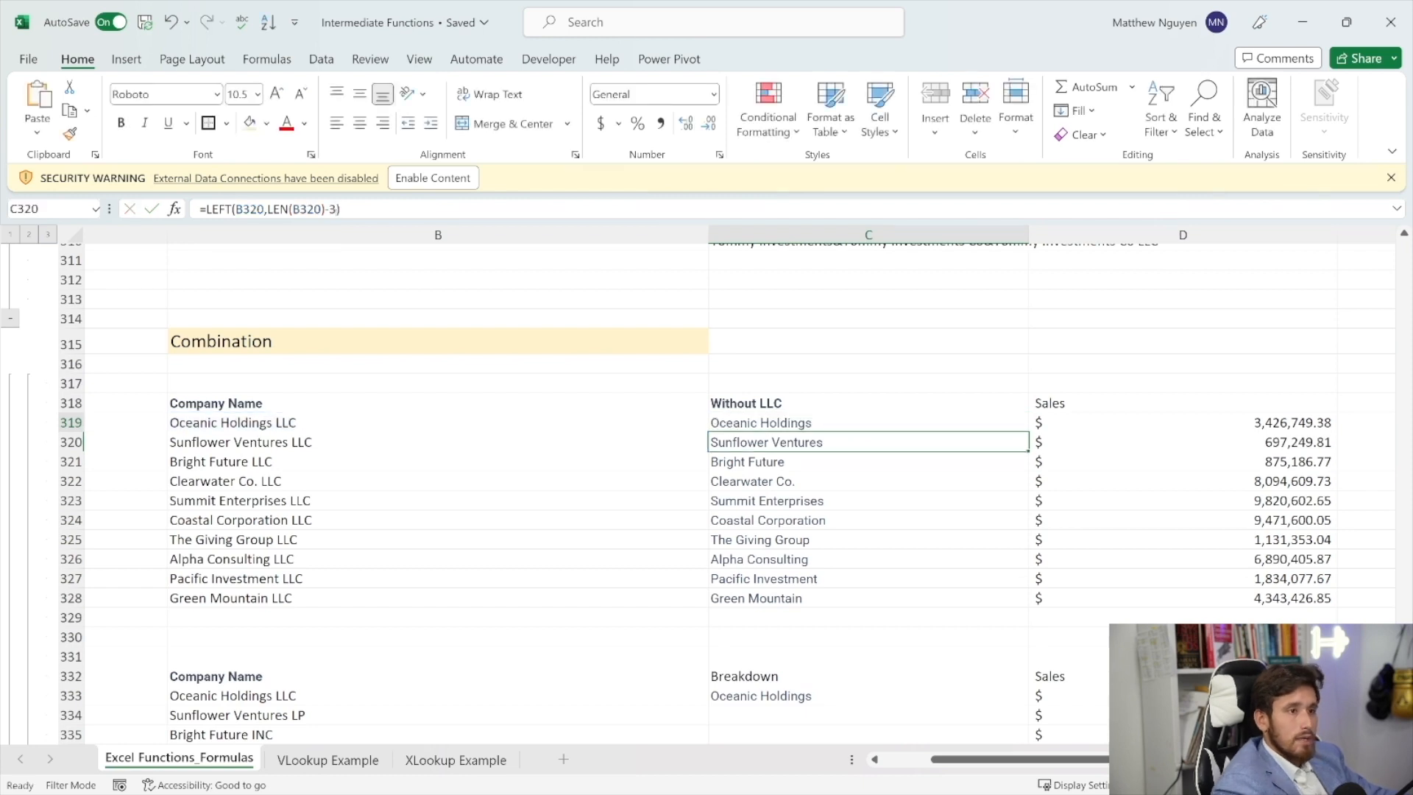
# - Fill the updated C319 formula down the Without LLC column through C328
pyautogui.click(826, 426)
pyautogui.click(412, 424)
pyautogui.moveTo(394, 463); pyautogui.dragTo(395, 598)
pyautogui.click(966, 432)
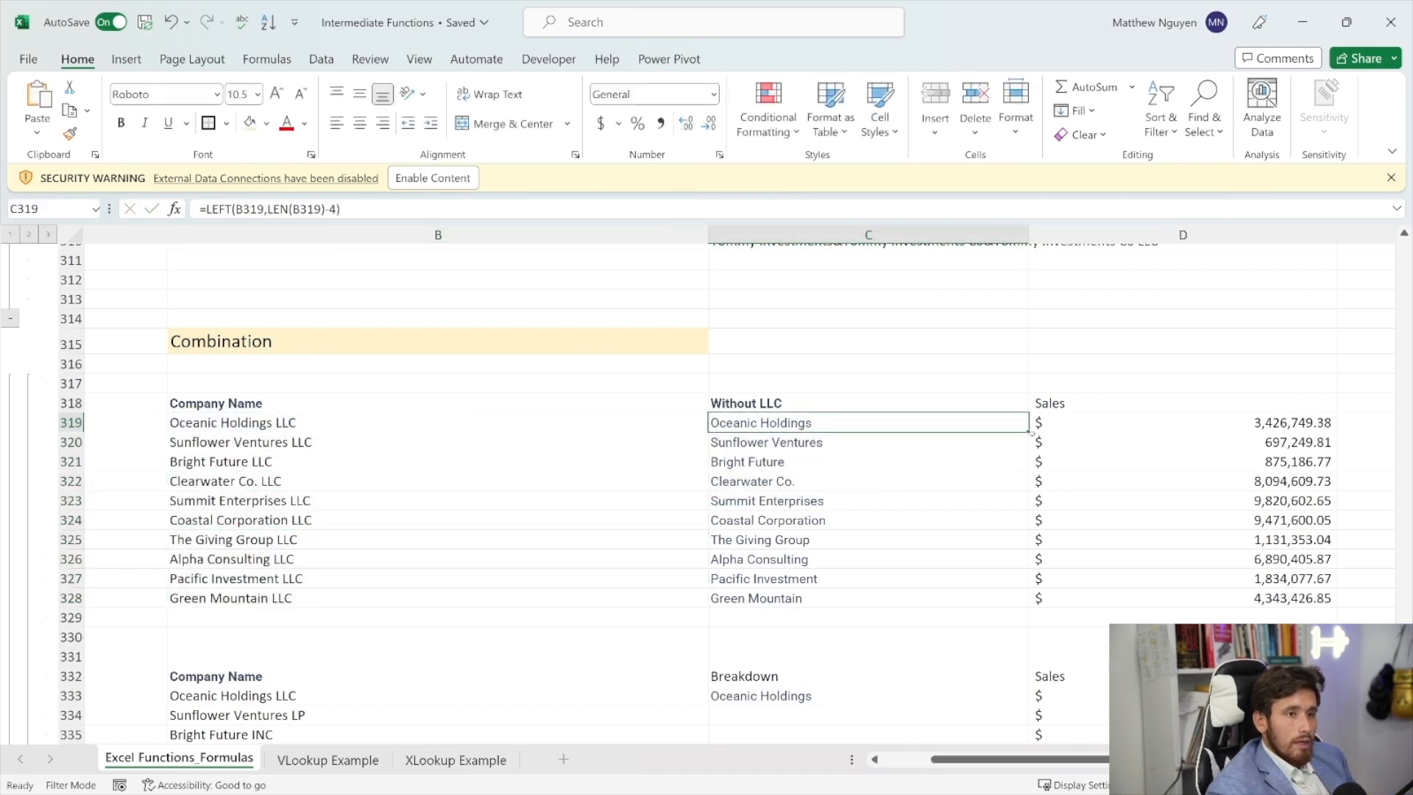
pyautogui.moveTo(1029, 432); pyautogui.dragTo(1022, 607)
# - Fill the Breakdown formula from C333 down through C342
pyautogui.scroll(-1, 850, 548)
pyautogui.scroll(-2, 851, 548)
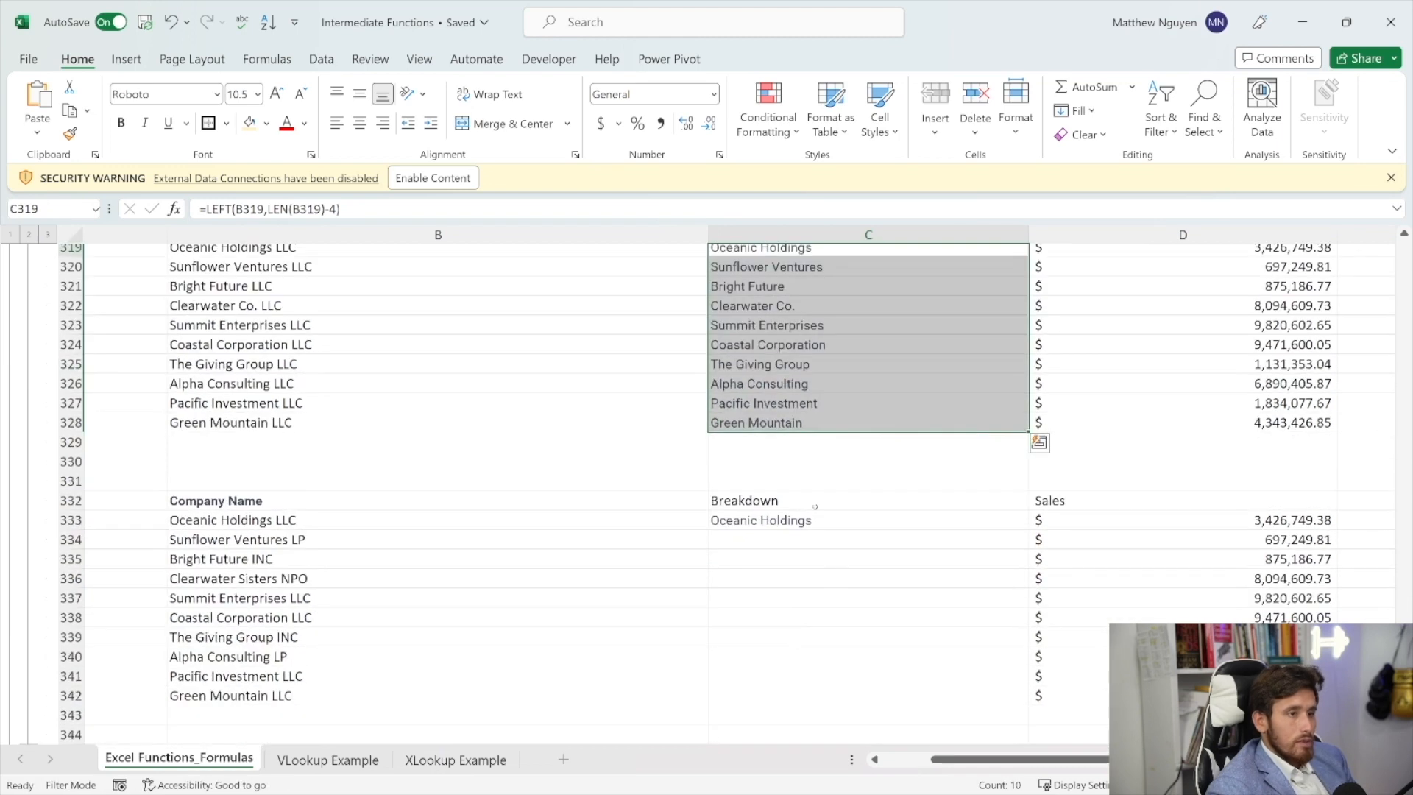
pyautogui.click(819, 517)
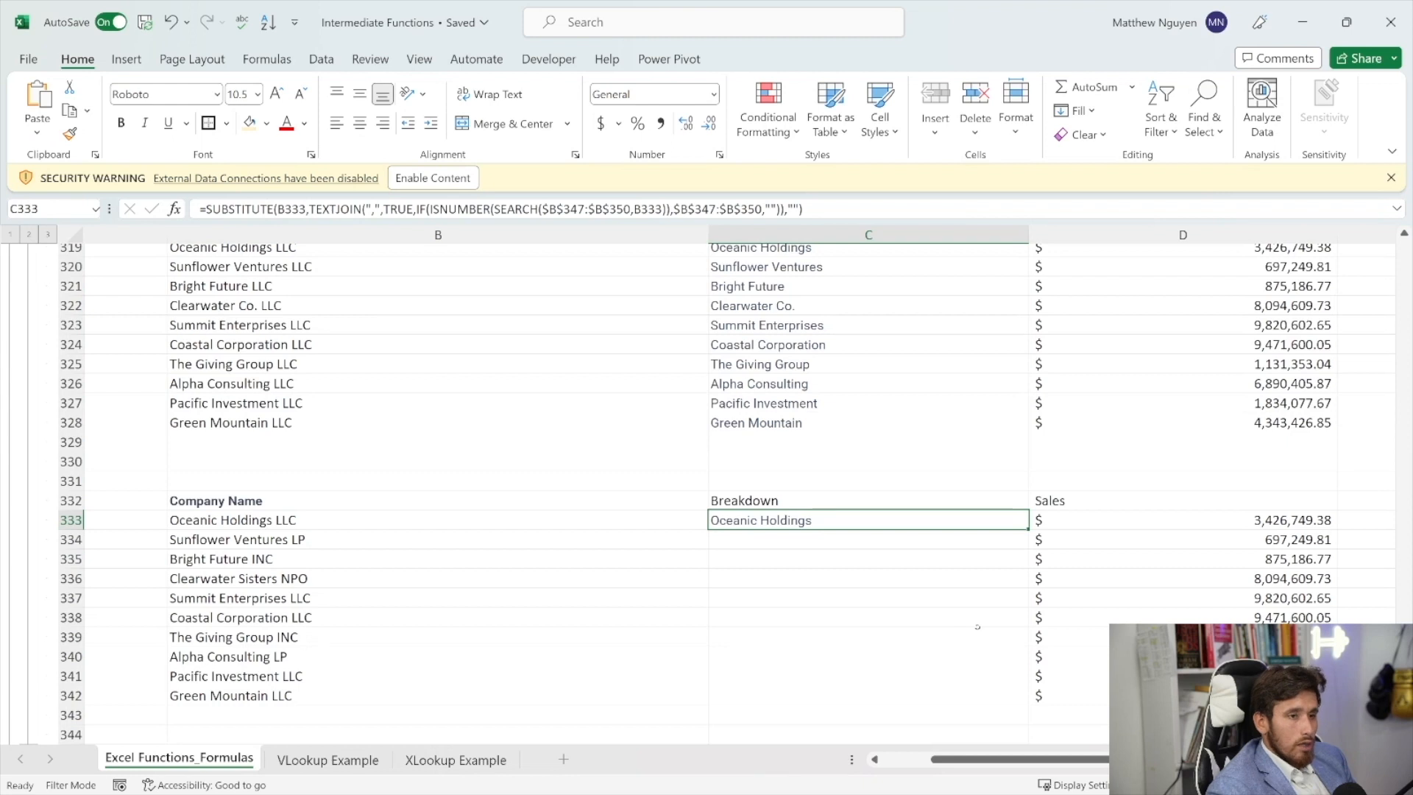
pyautogui.moveTo(1027, 530); pyautogui.dragTo(1021, 701)
pyautogui.scroll(-4, 567, 596)
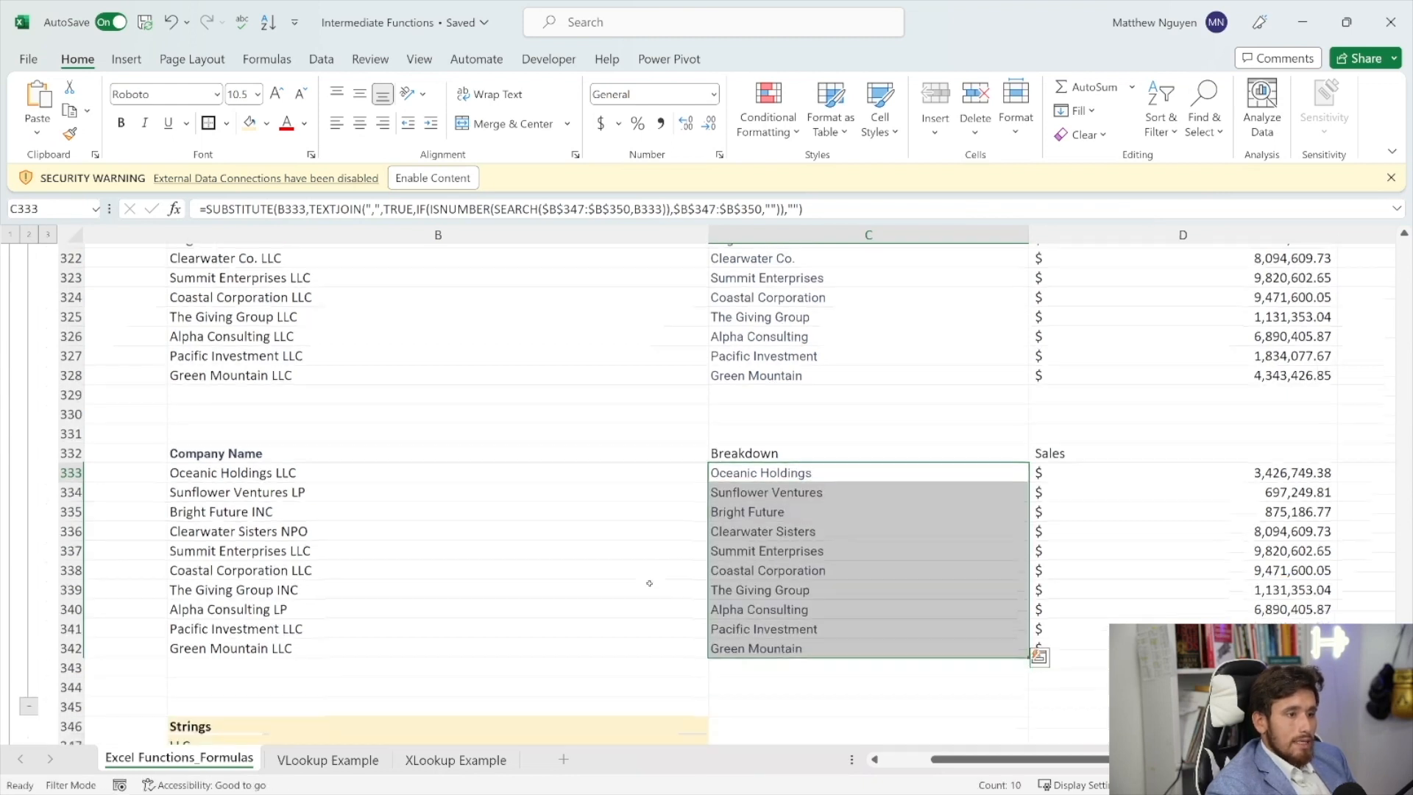
# - Replace the LLC suffix in B342 with POP so the company name reads Green Mountain POP
pyautogui.click(279, 460)
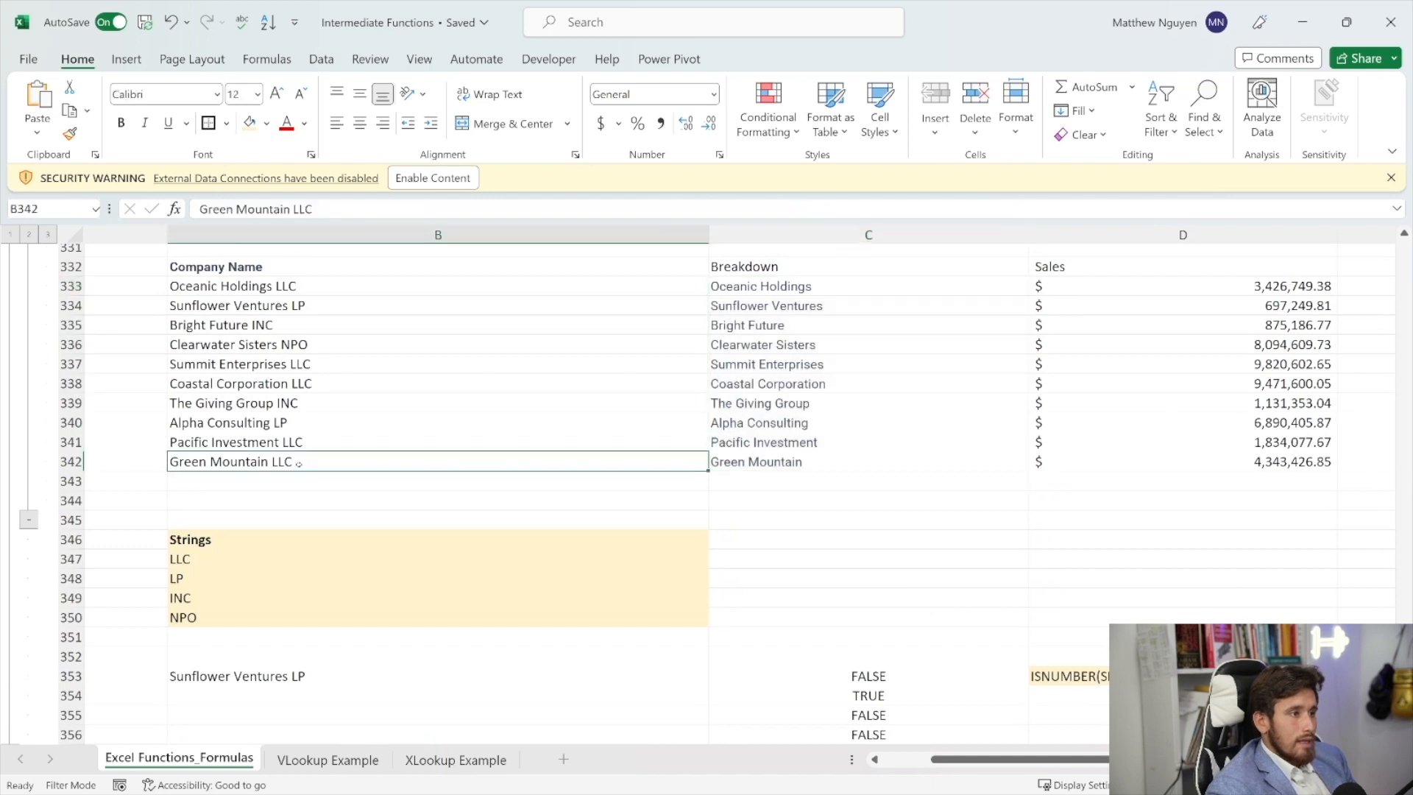
pyautogui.moveTo(315, 209); pyautogui.dragTo(291, 209)
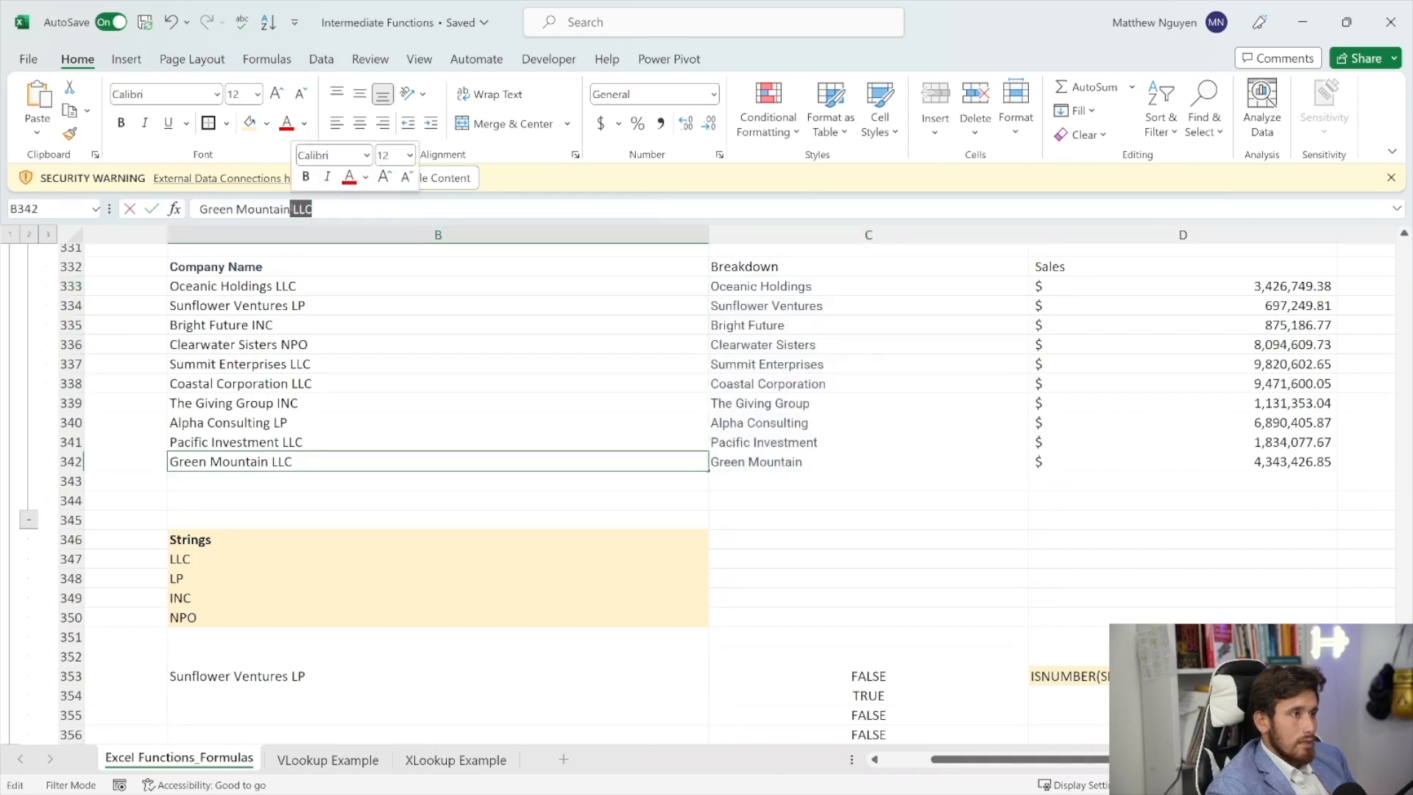
pyautogui.press('BackSpace')
pyautogui.write('POP')
pyautogui.press('Return')
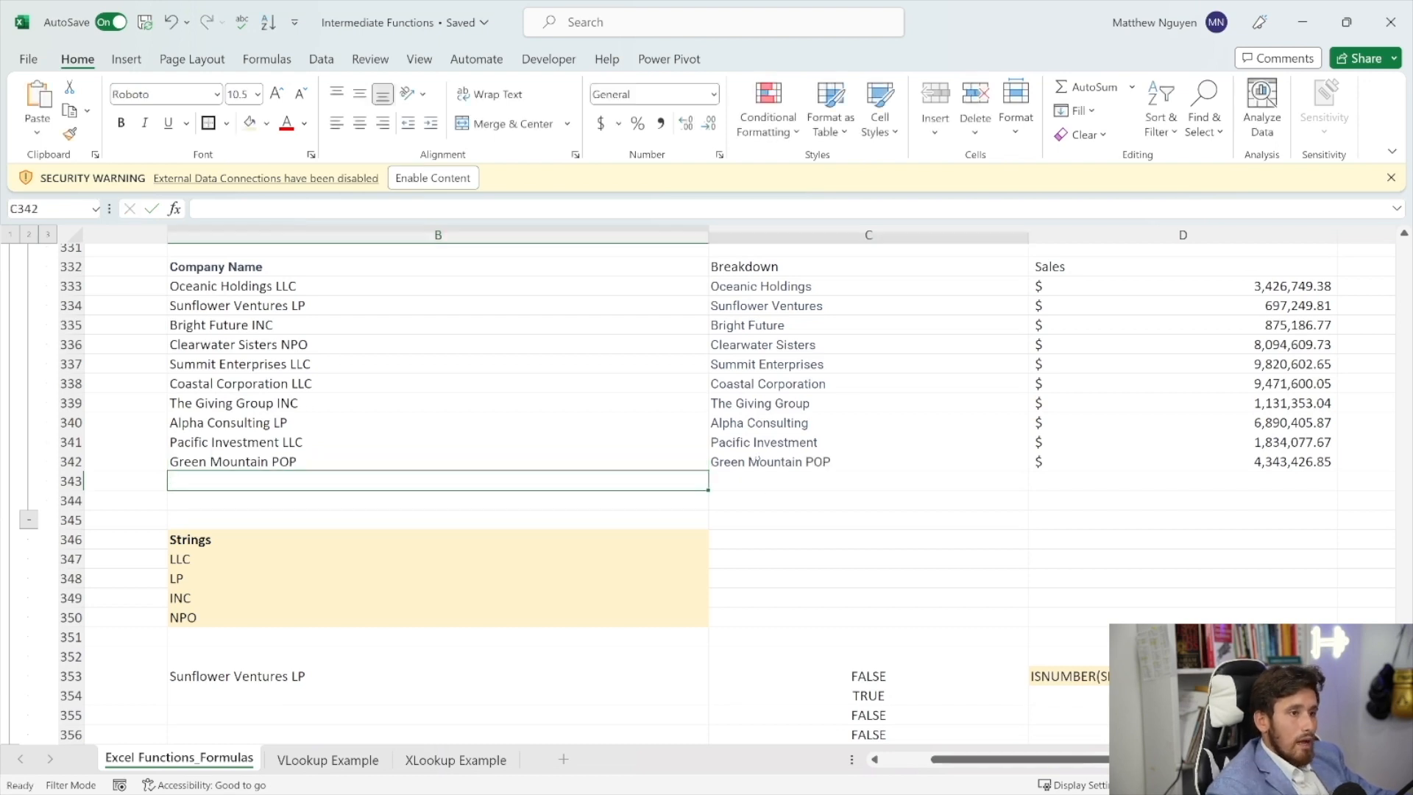
# - Add POP to the Strings list in B351, below NPO
pyautogui.click(780, 461)
pyautogui.click(308, 631)
pyautogui.click(294, 618)
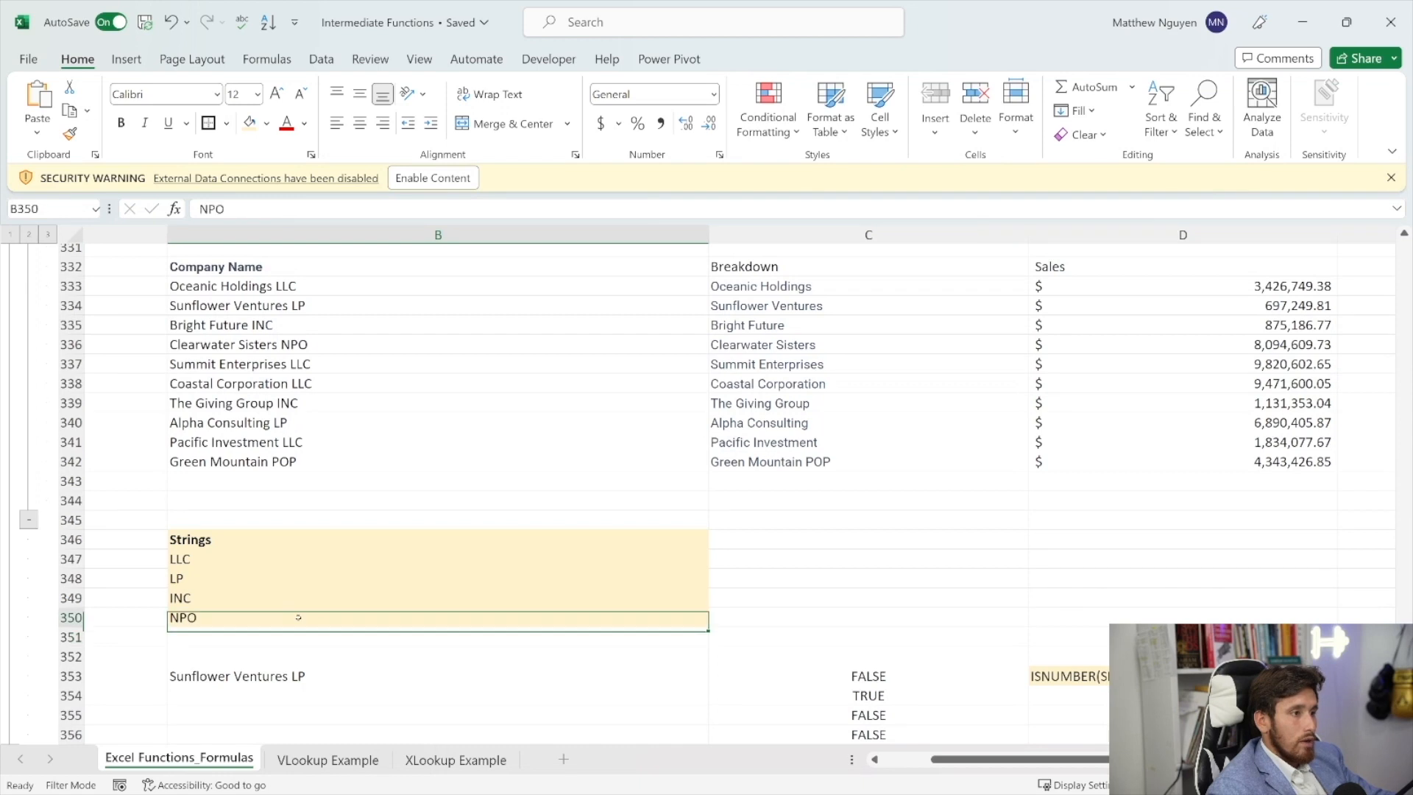
pyautogui.click(420, 629)
pyautogui.write('POP')
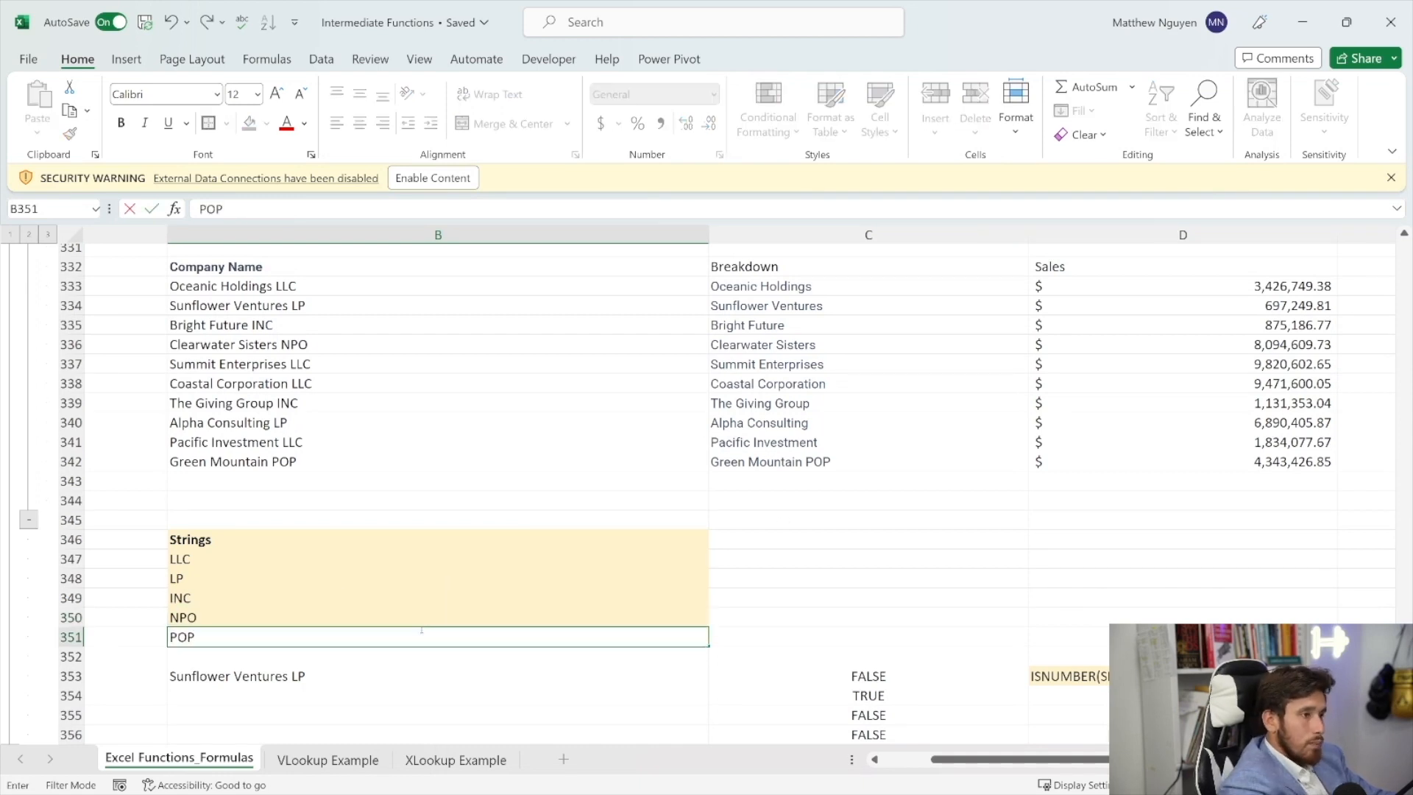
pyautogui.press('Return')
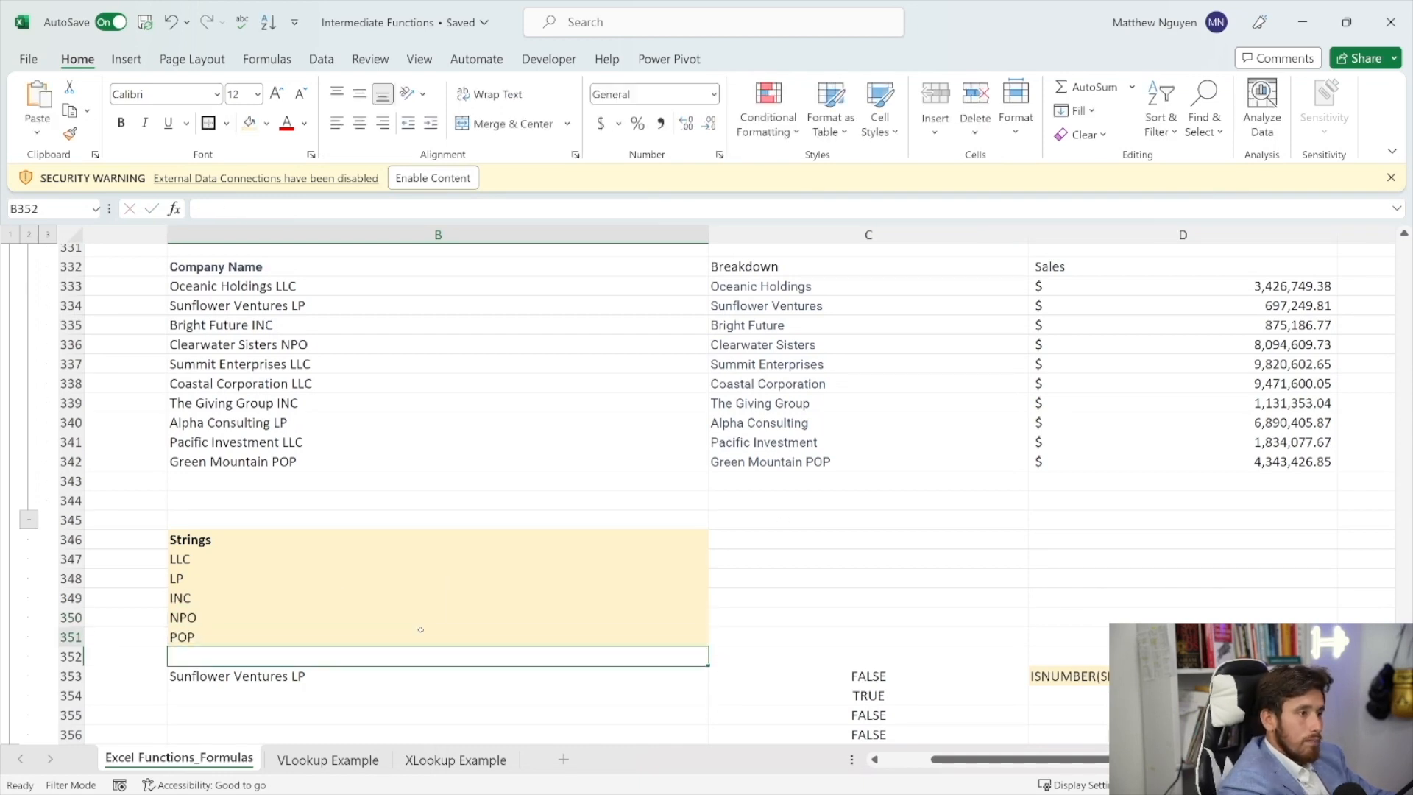
# - Extend both string ranges in the C333 Breakdown formula to $B$347:$B$351 and fill it down through C342
pyautogui.click(766, 290)
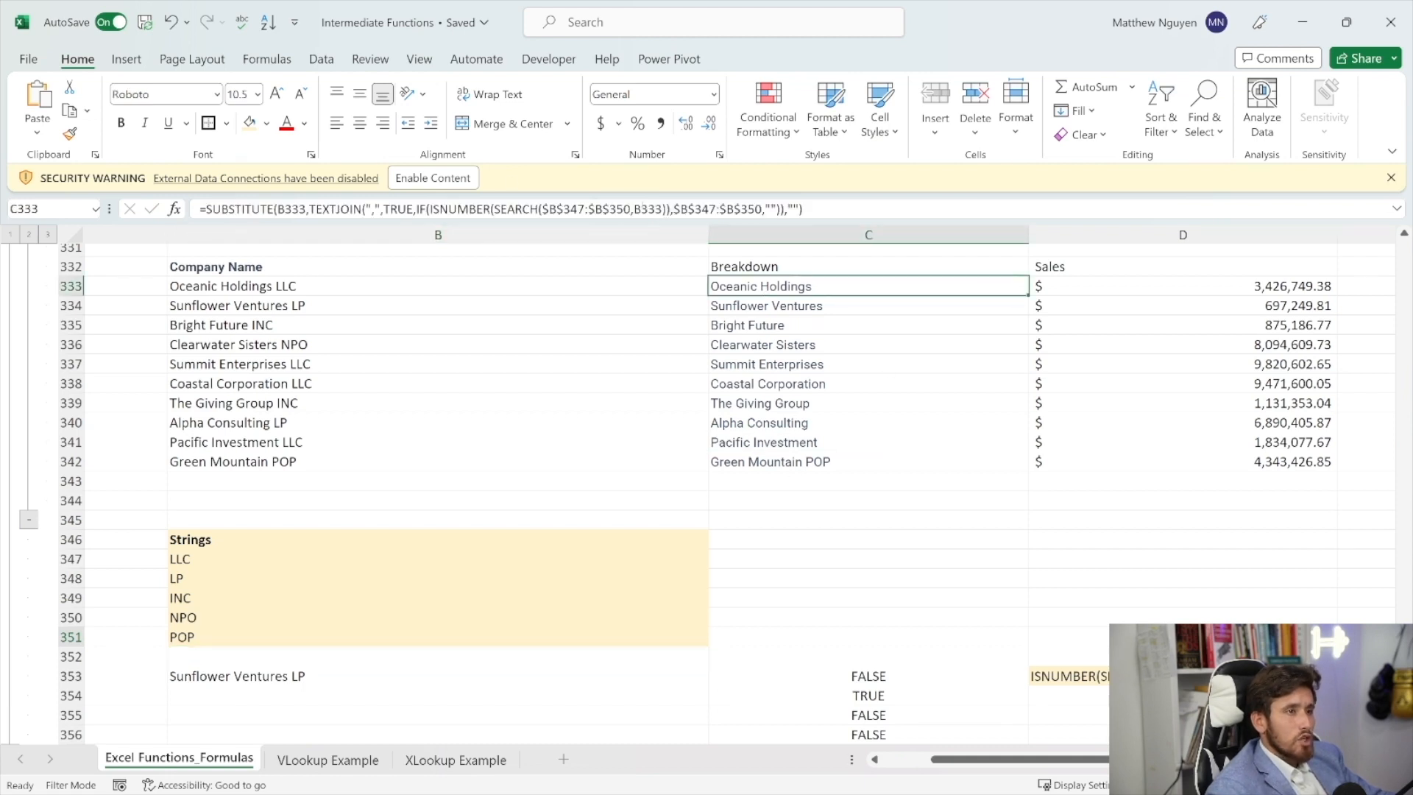
pyautogui.click(630, 209)
pyautogui.press('BackSpace')
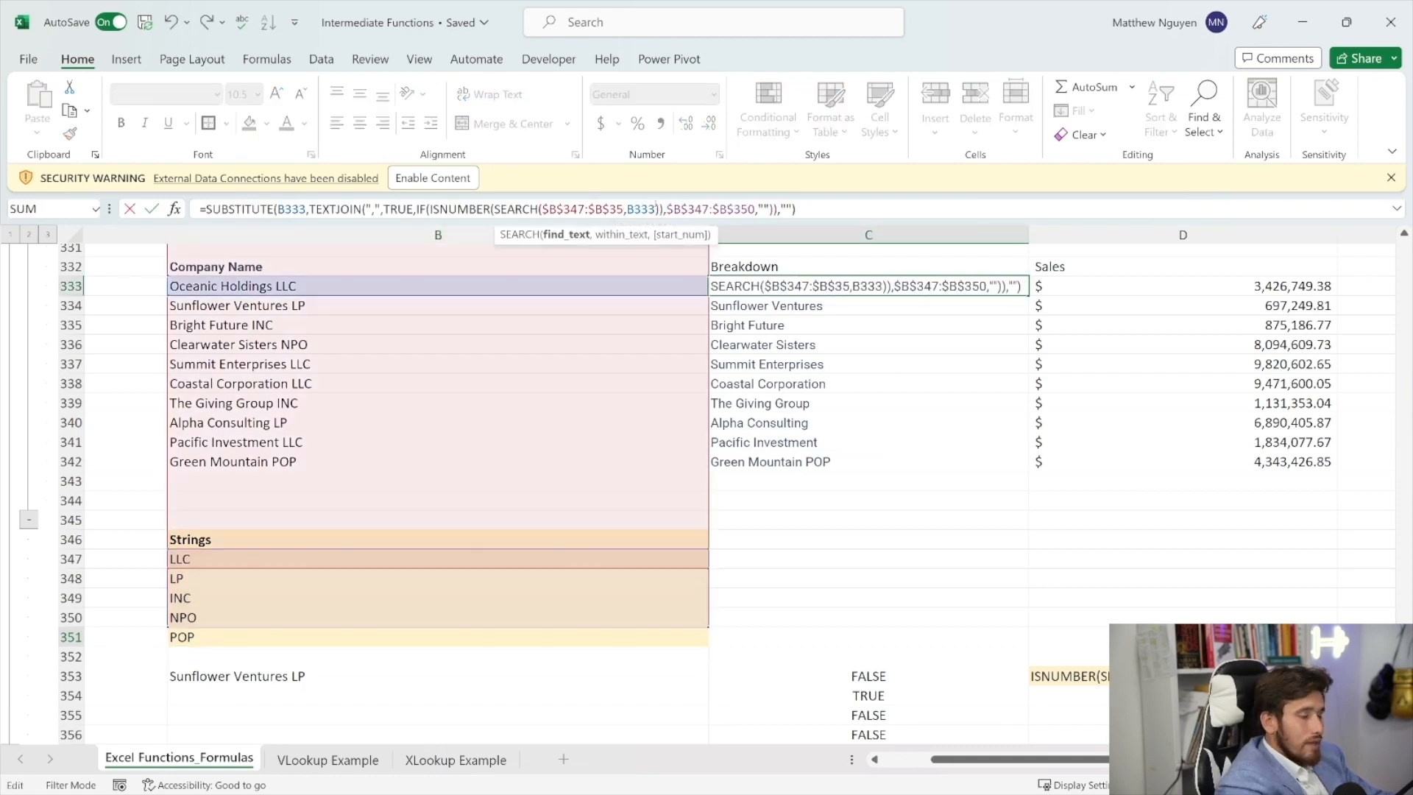
pyautogui.write('1')
pyautogui.click(761, 209)
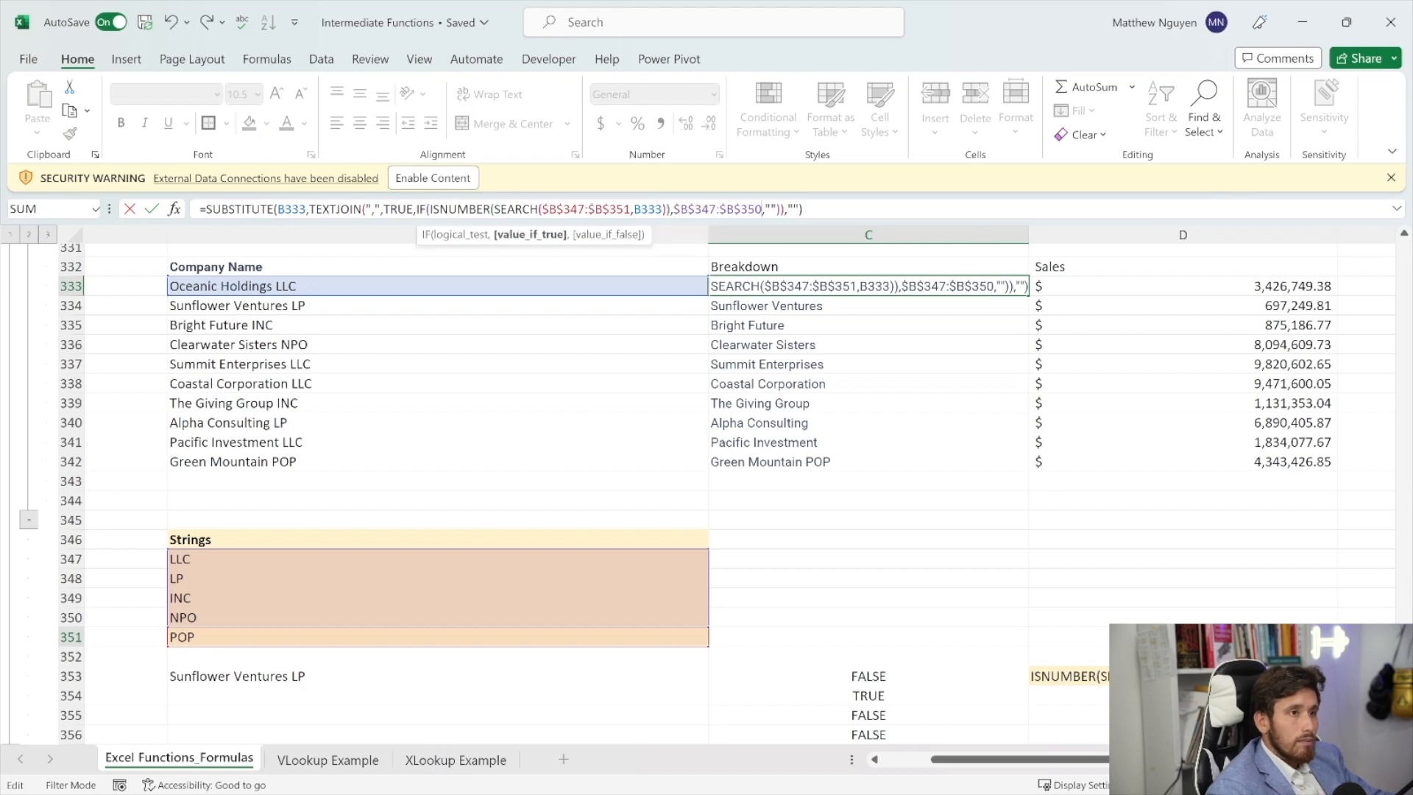
pyautogui.press('Return')
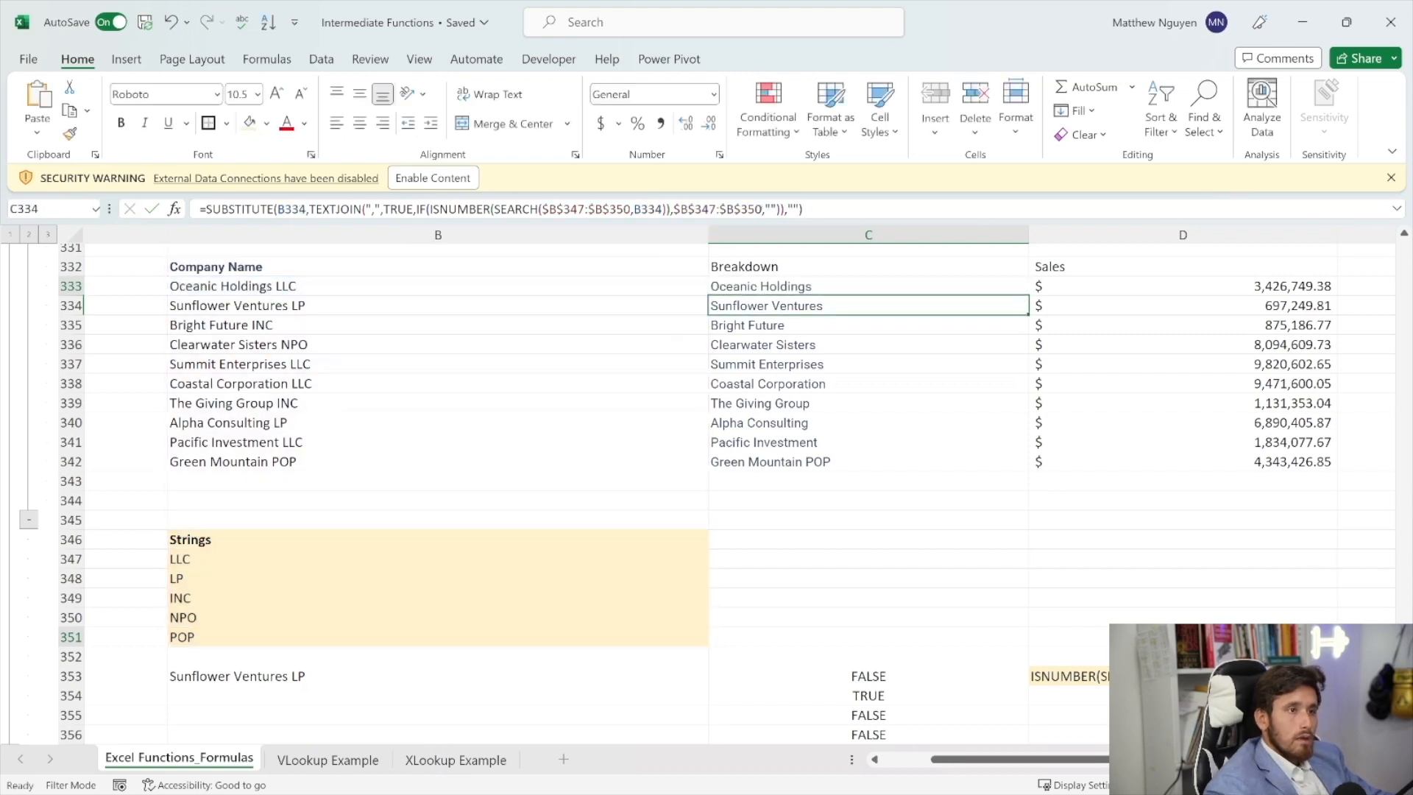
pyautogui.press('Up')
pyautogui.moveTo(1029, 294); pyautogui.dragTo(1029, 465)
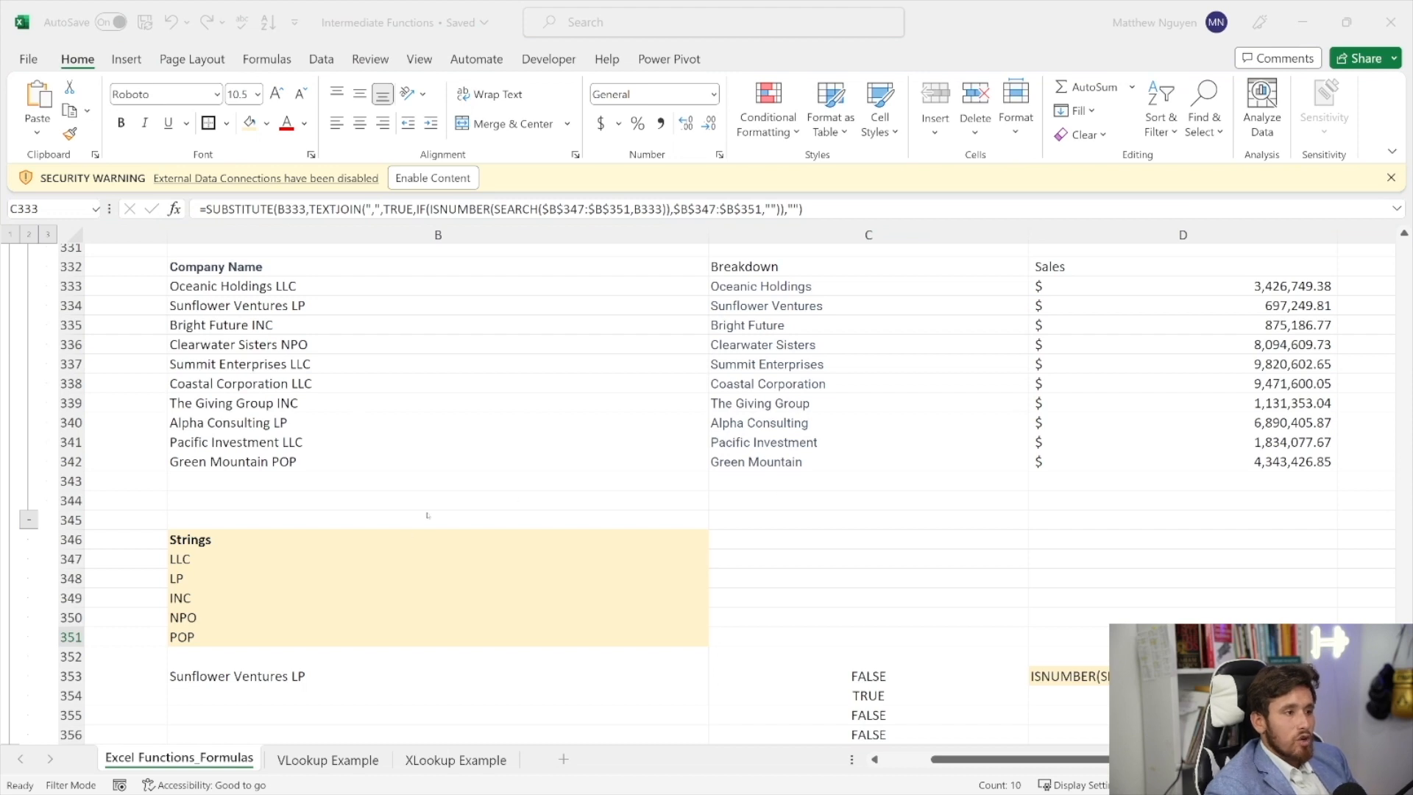
# - Try rounding the average cost of goods in B362 with 2 as ROUND's number of digits, and undo the change
pyautogui.scroll(-2, 427, 515)
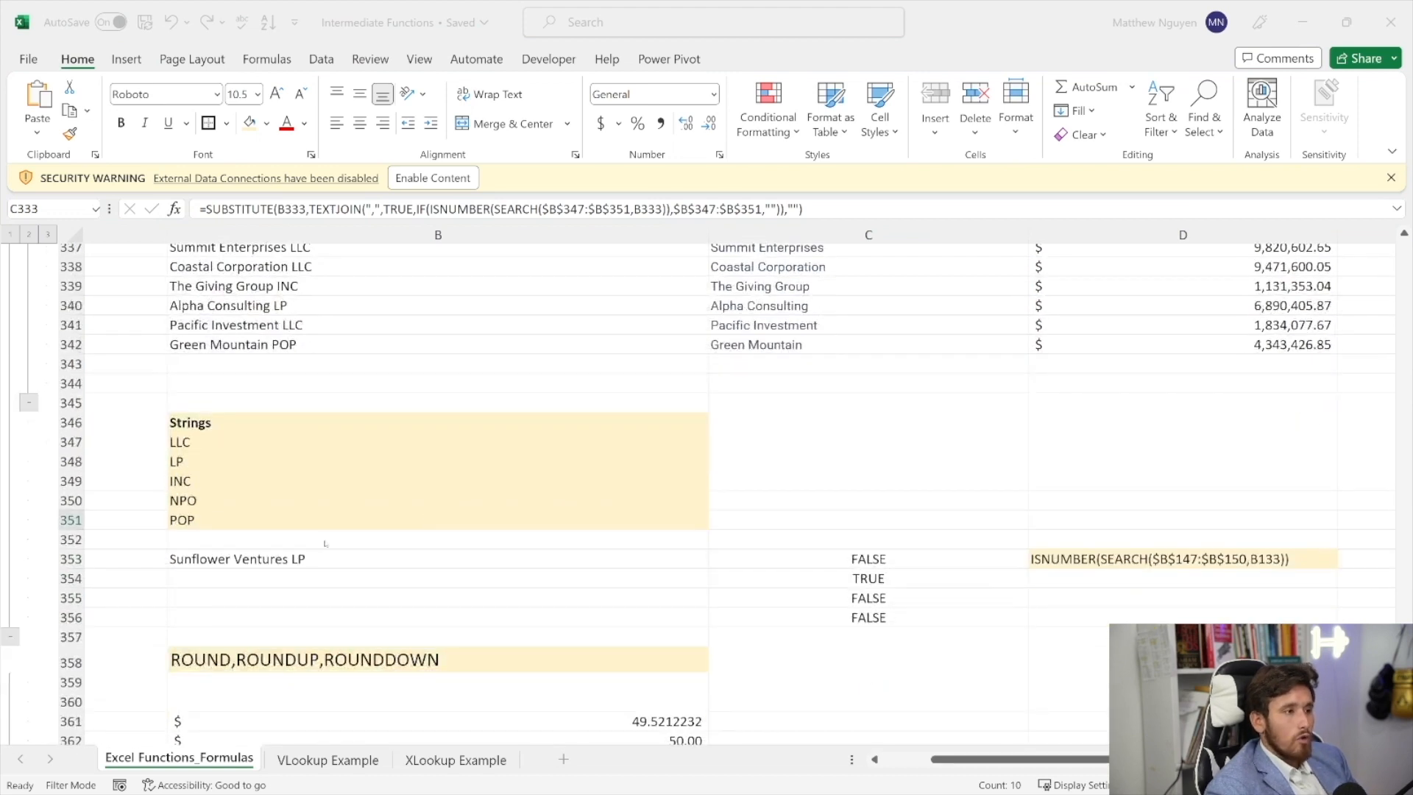
pyautogui.scroll(-3, 326, 543)
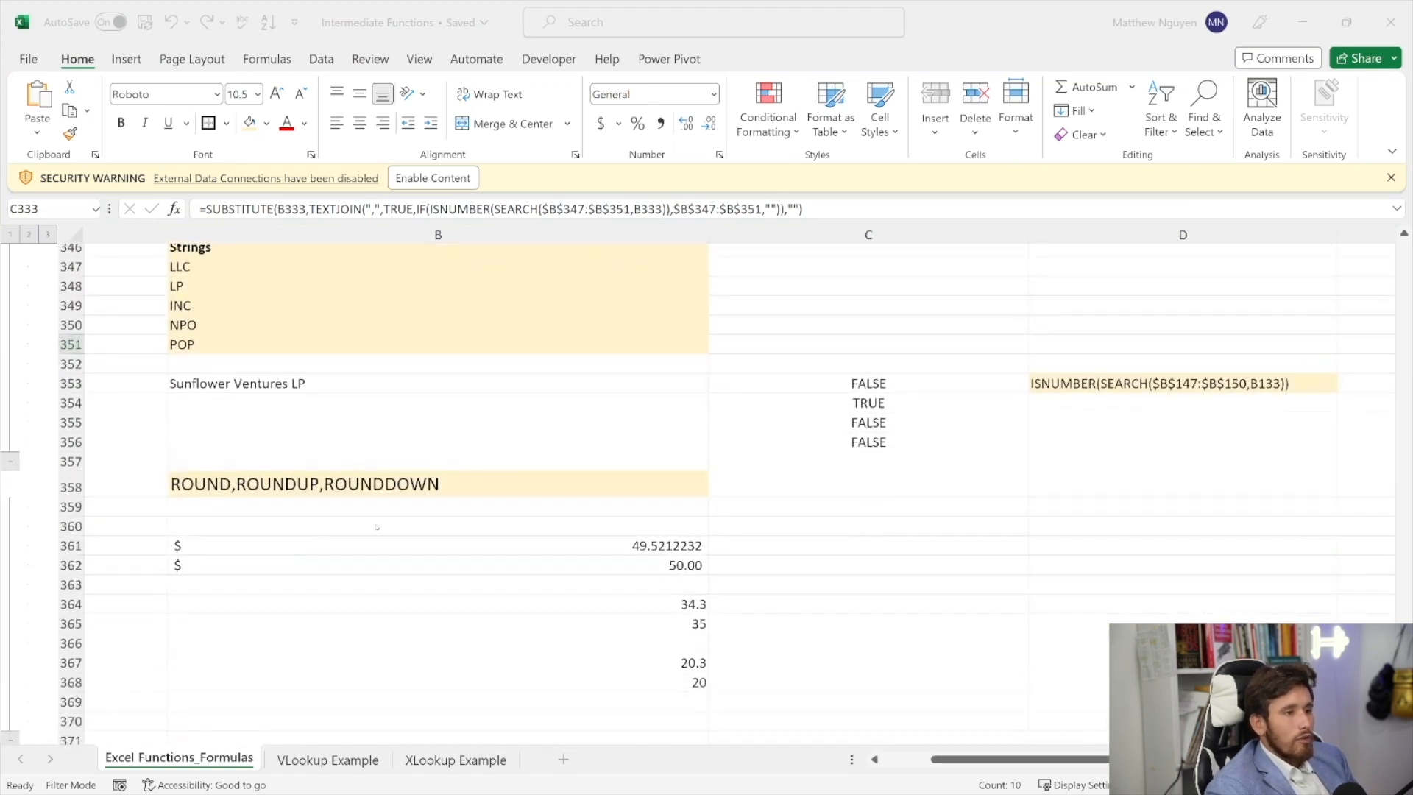
pyautogui.moveTo(970, 757); pyautogui.dragTo(945, 757)
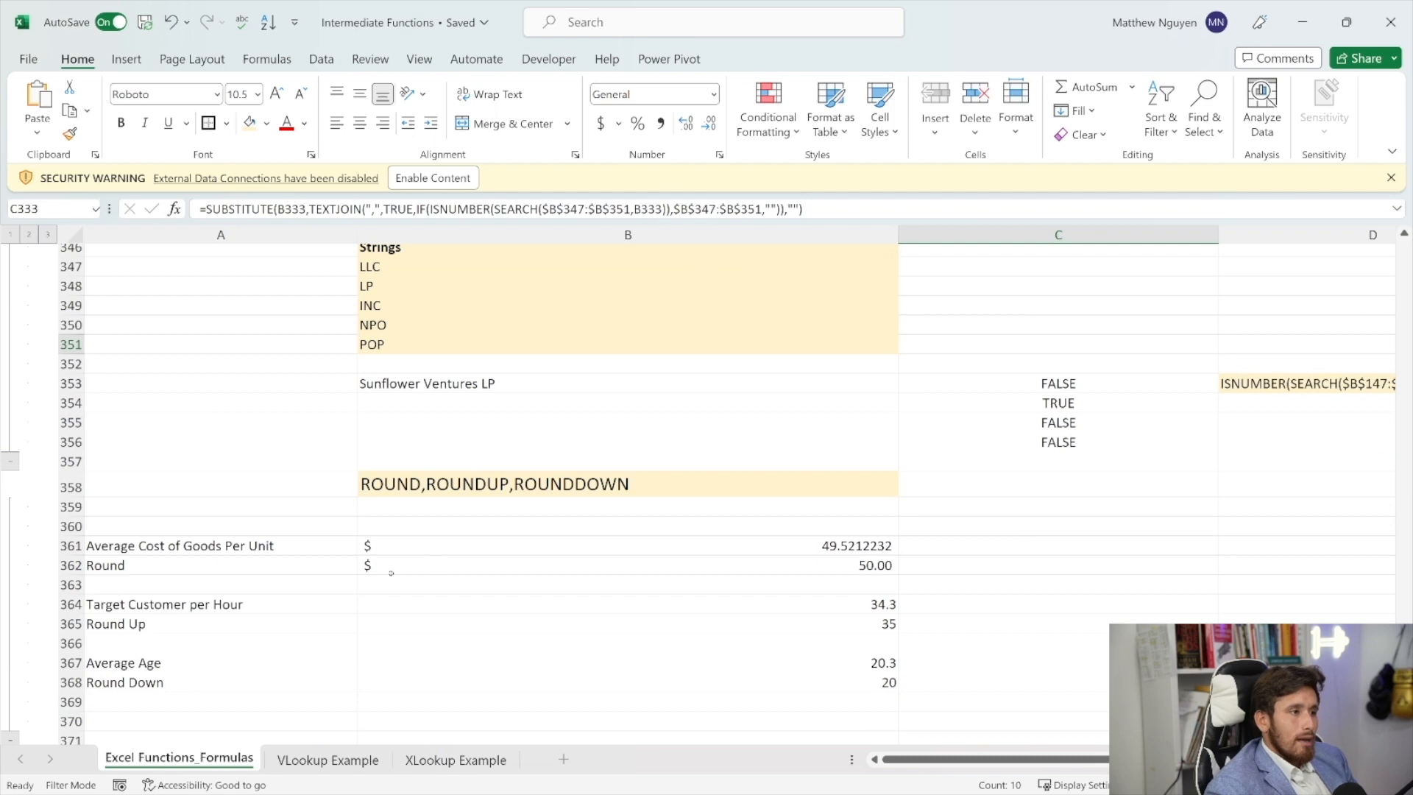
pyautogui.click(416, 565)
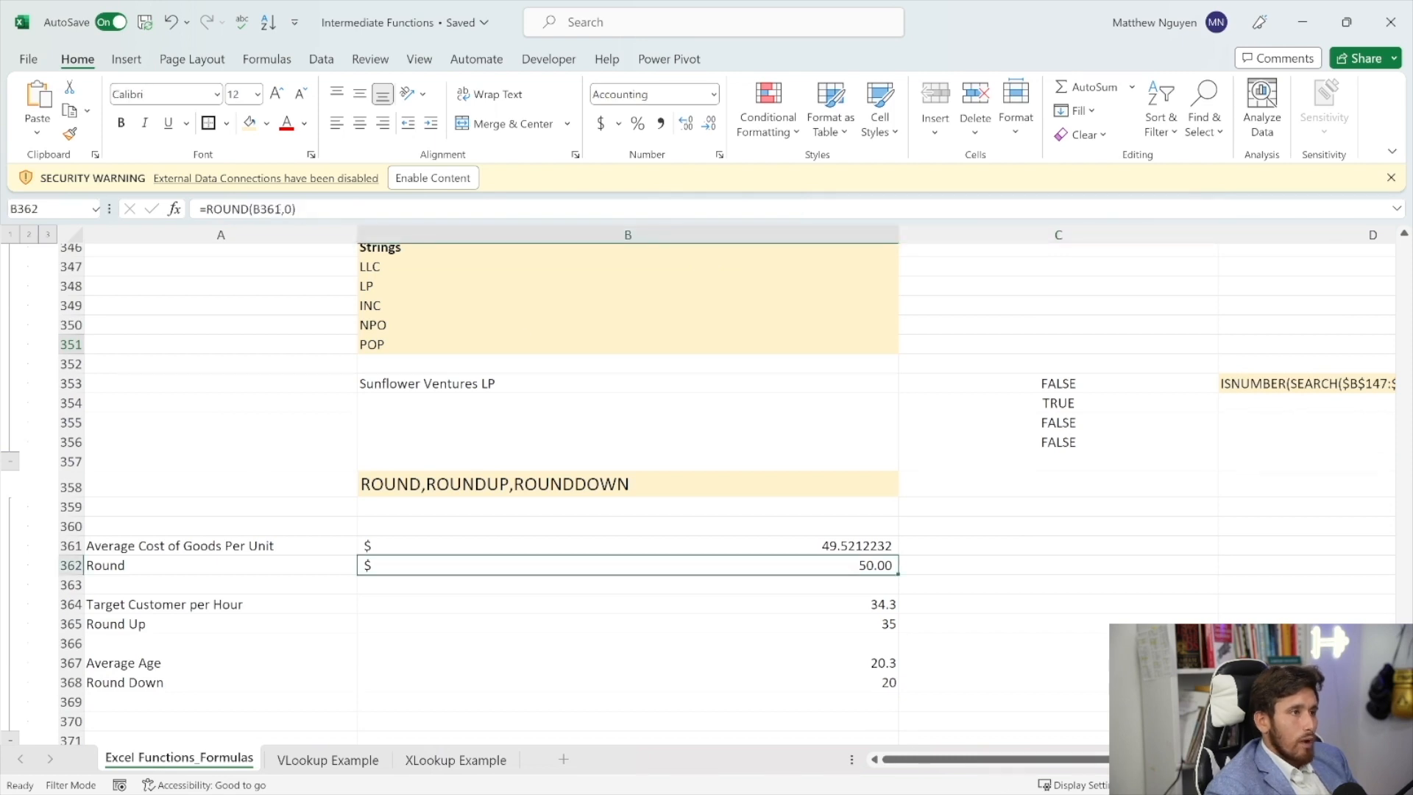
pyautogui.moveTo(283, 209); pyautogui.dragTo(252, 209)
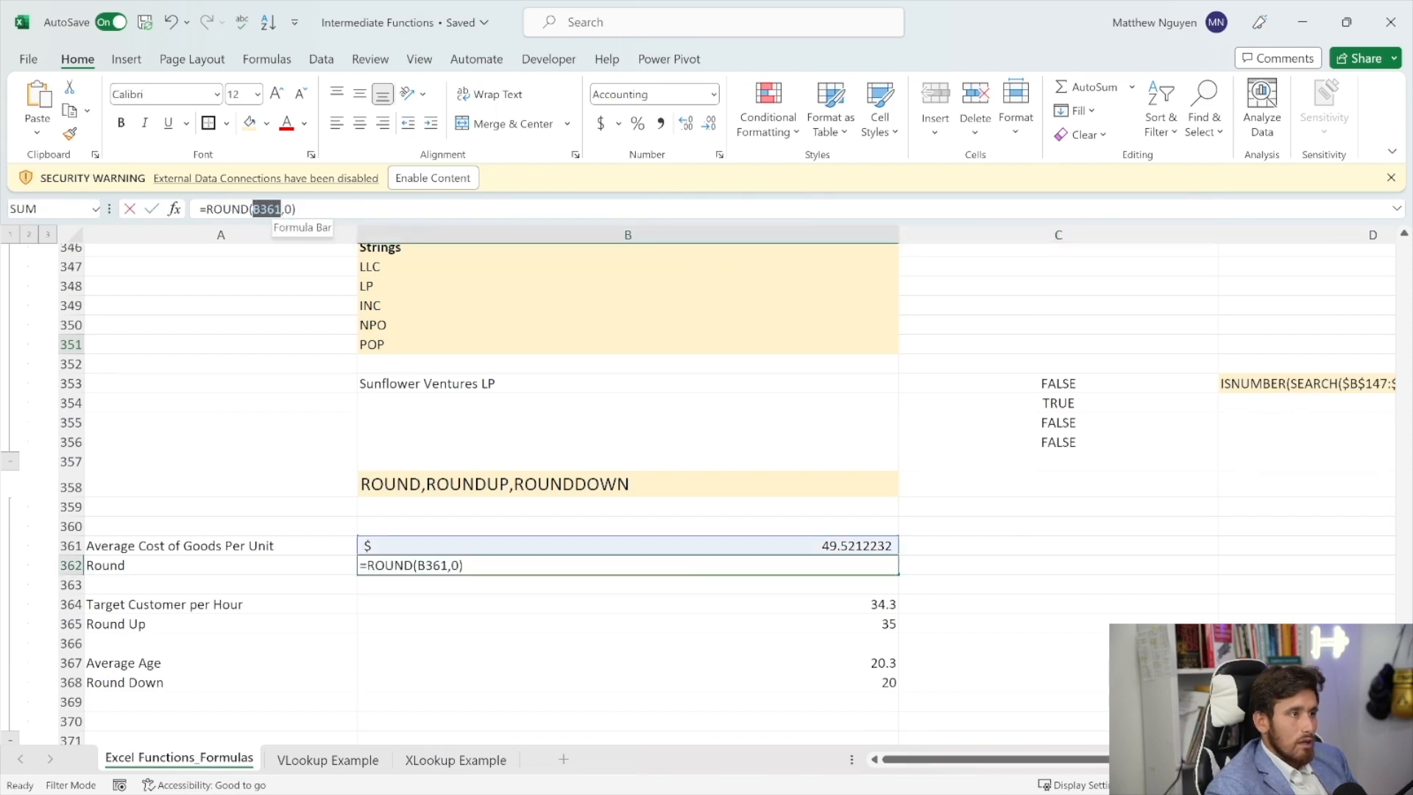
pyautogui.doubleClick(287, 209)
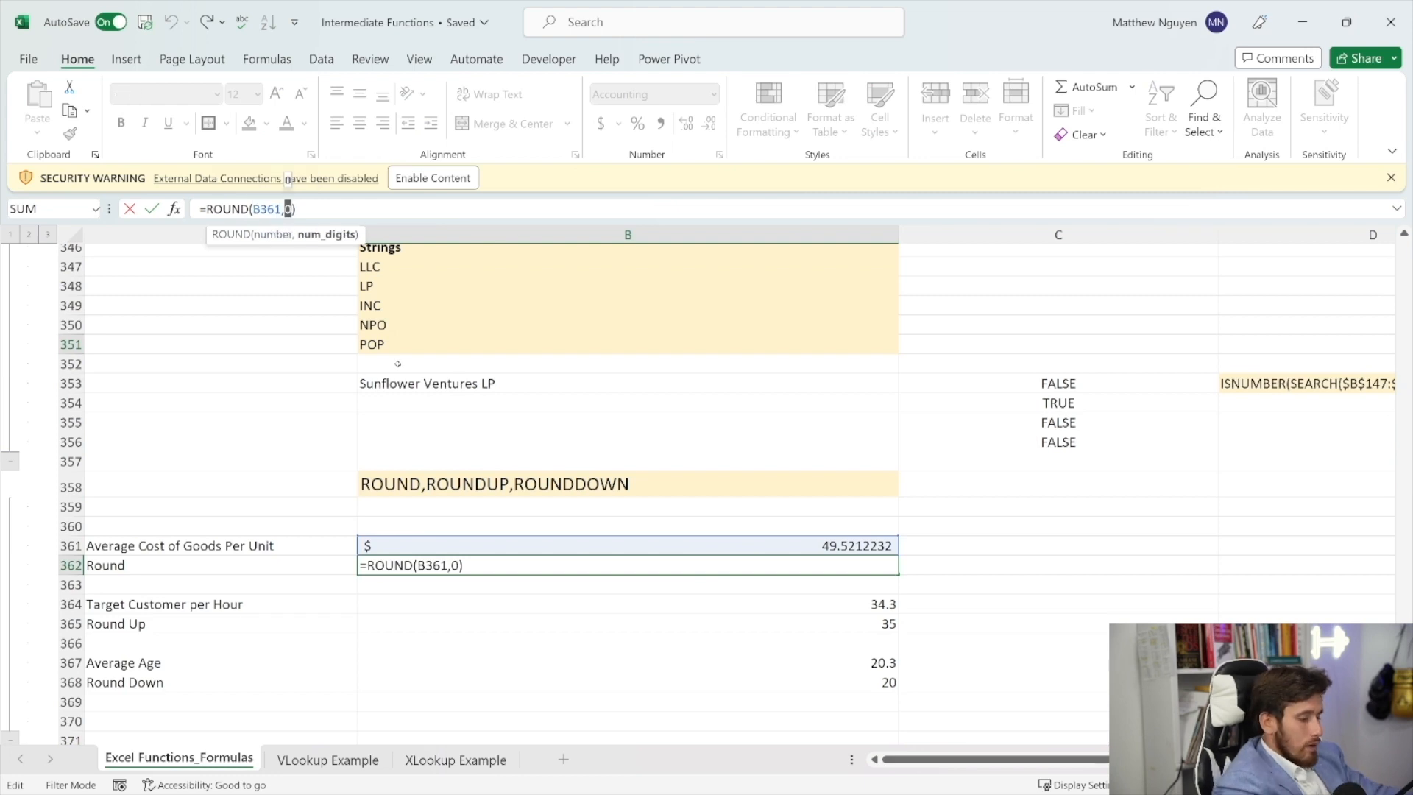
pyautogui.write('2')
pyautogui.press('Return')
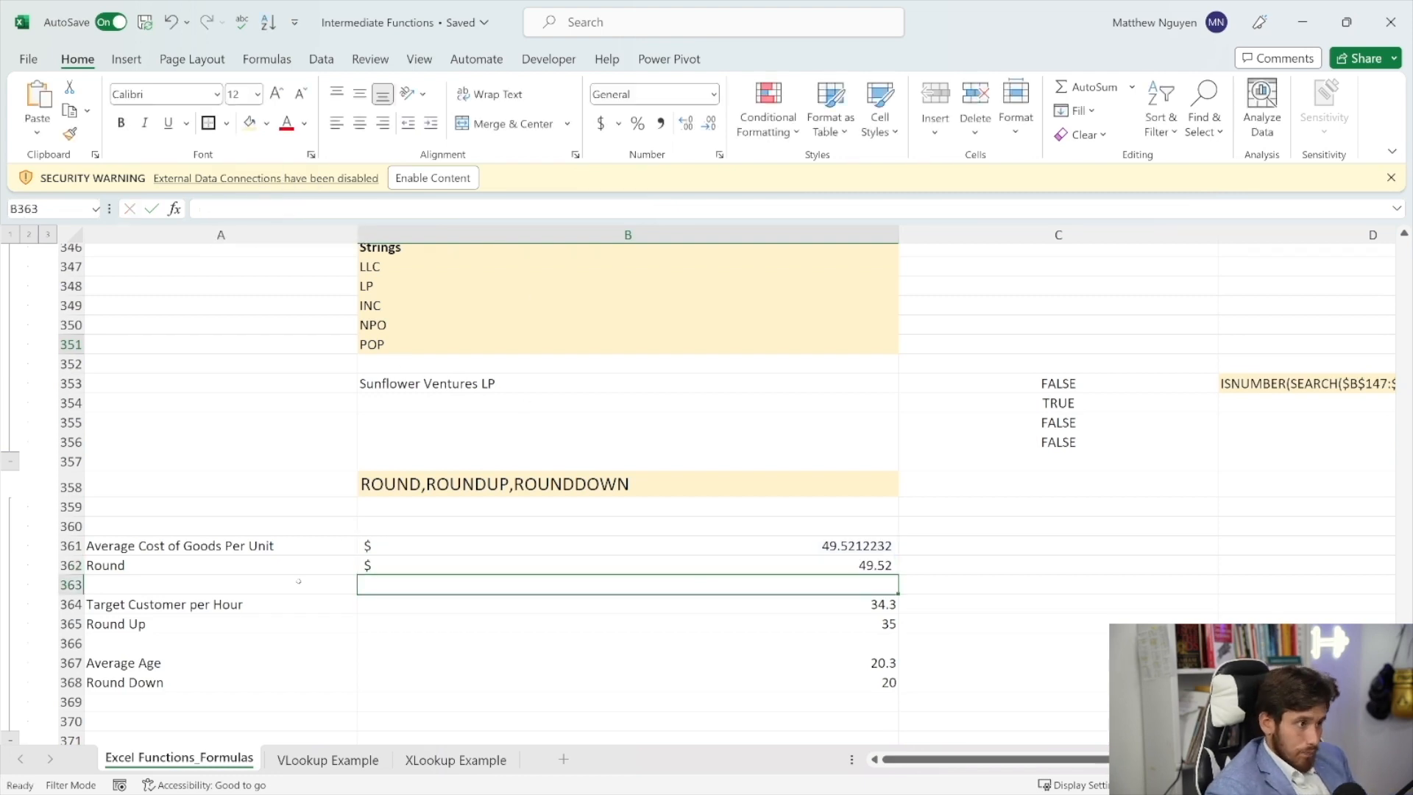
pyautogui.hotkey('ctrl', 'z')
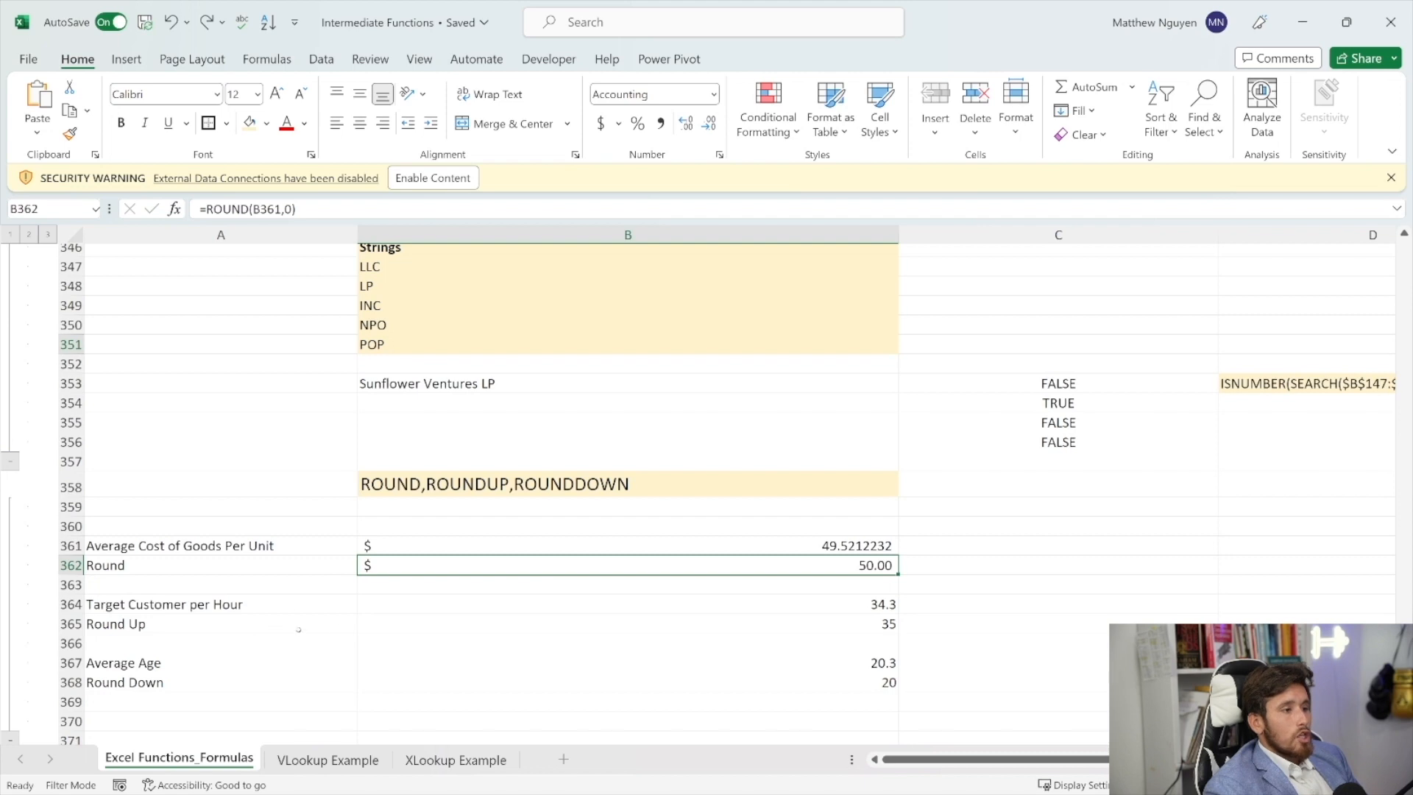
# - Examine the target customer per hour value and the arguments of the ROUNDUP formula in B365
pyautogui.click(462, 604)
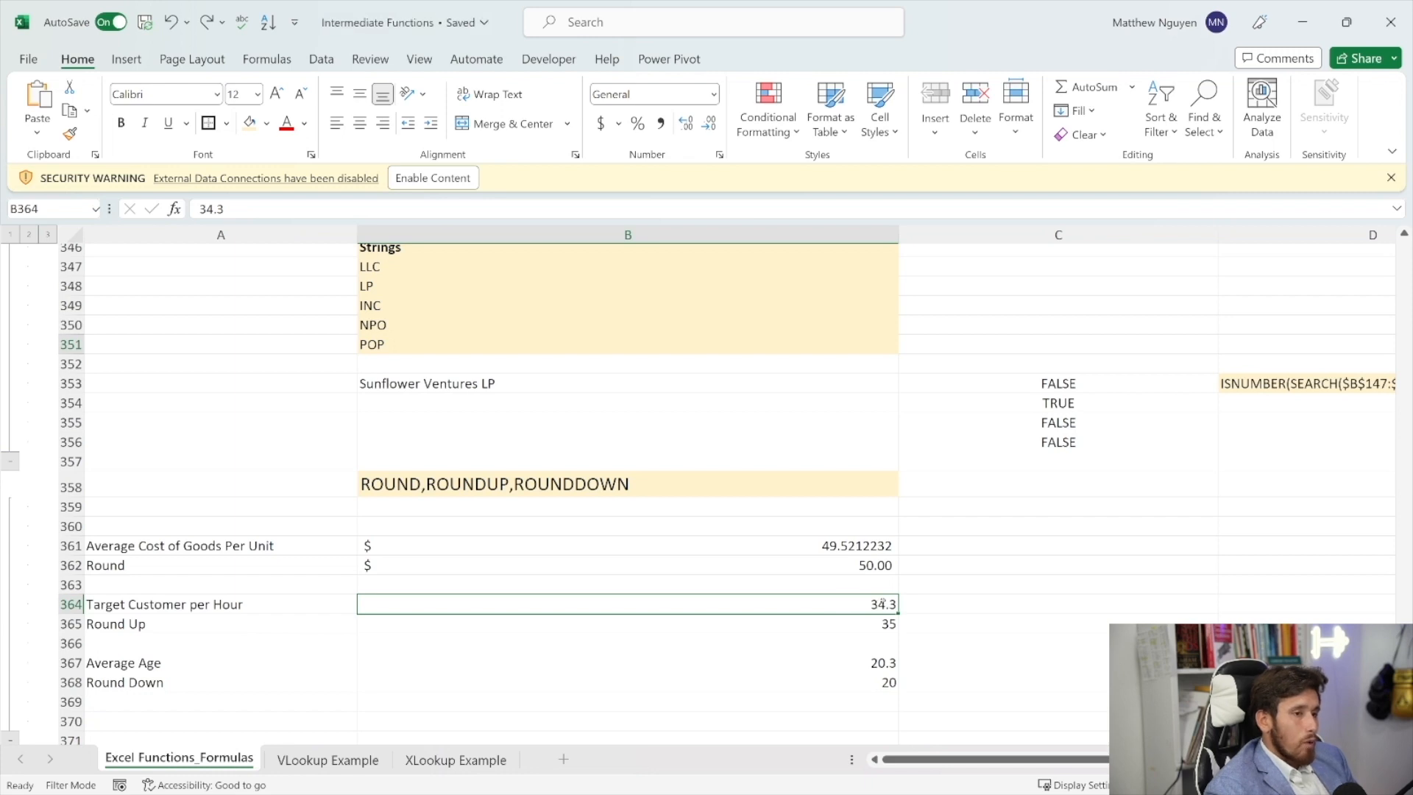
pyautogui.click(608, 618)
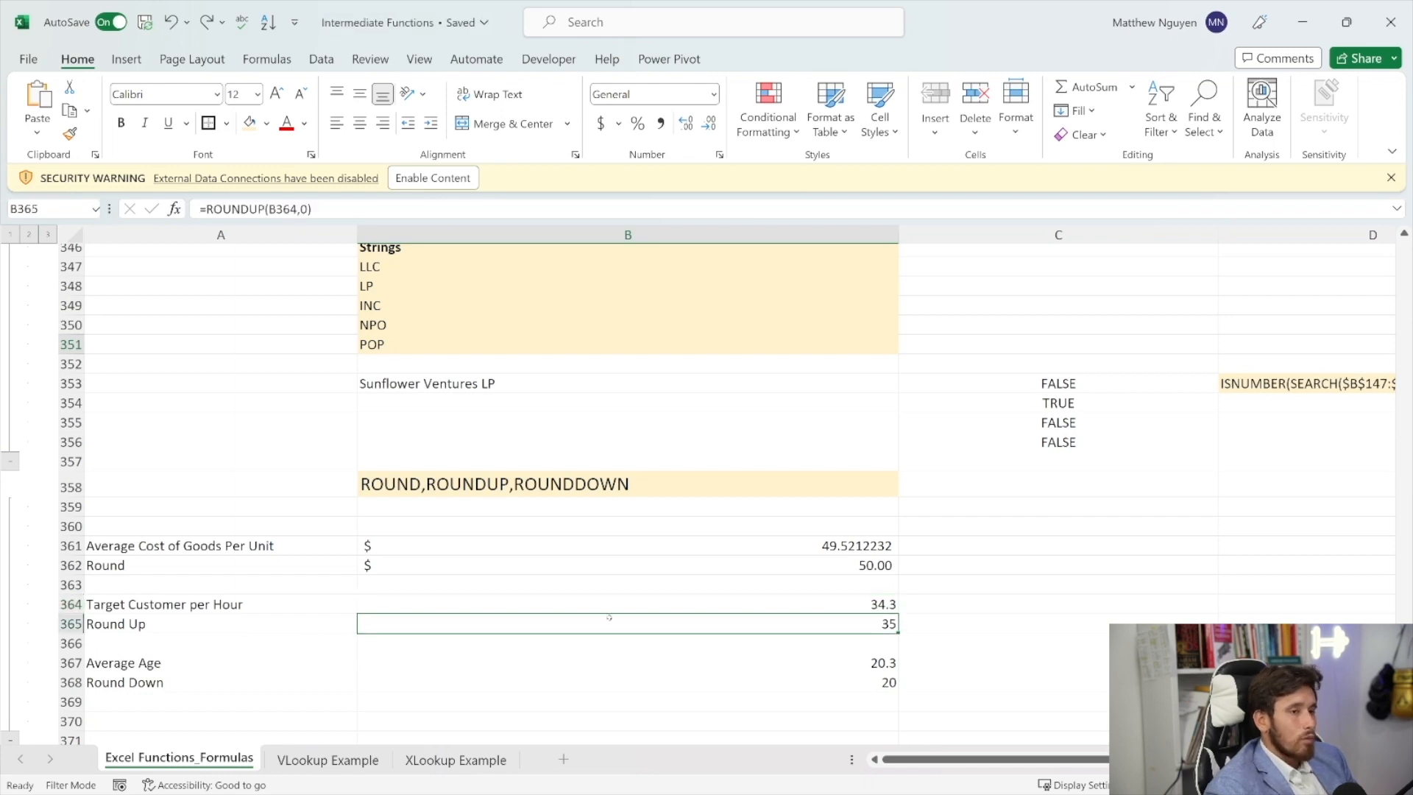
pyautogui.click(213, 209)
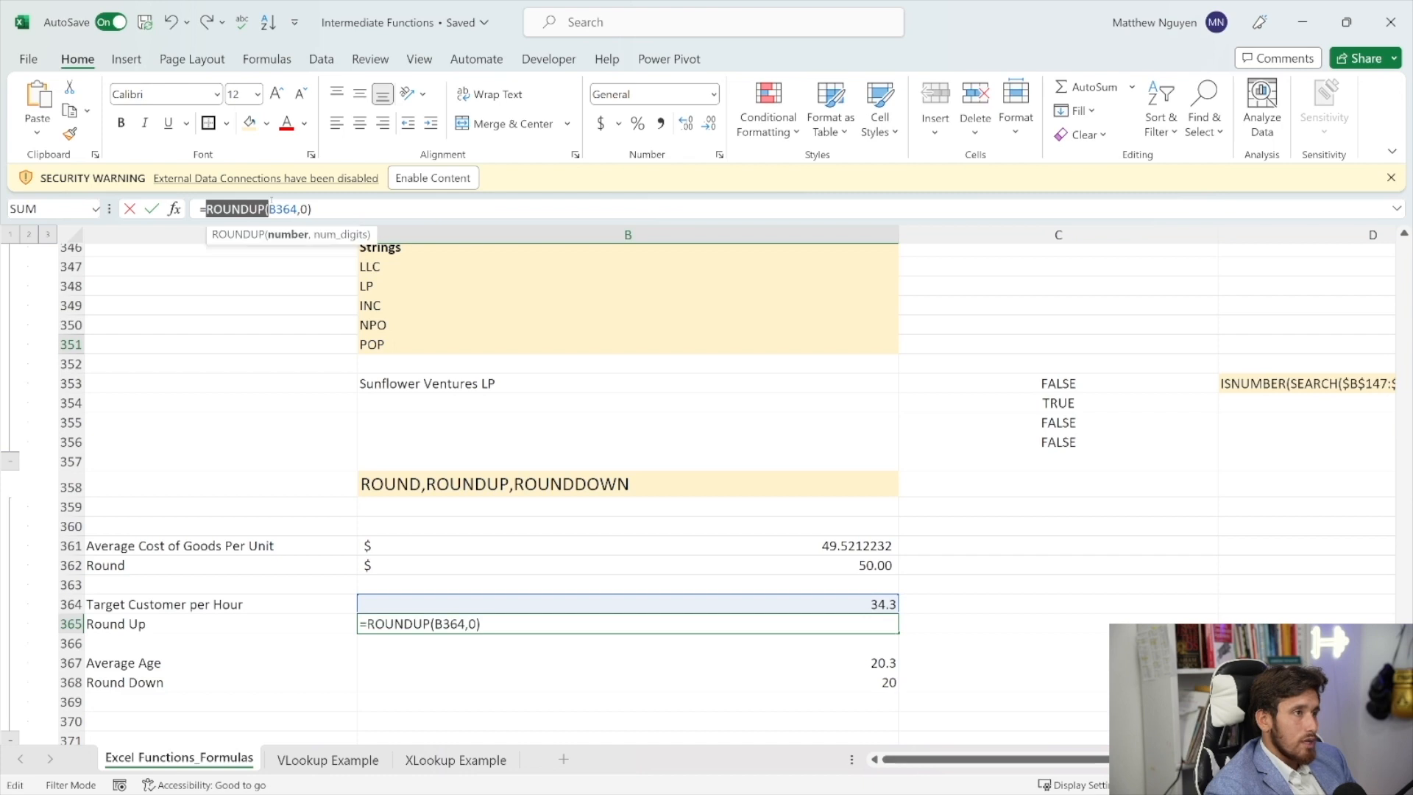
pyautogui.doubleClick(282, 209)
pyautogui.doubleClick(304, 209)
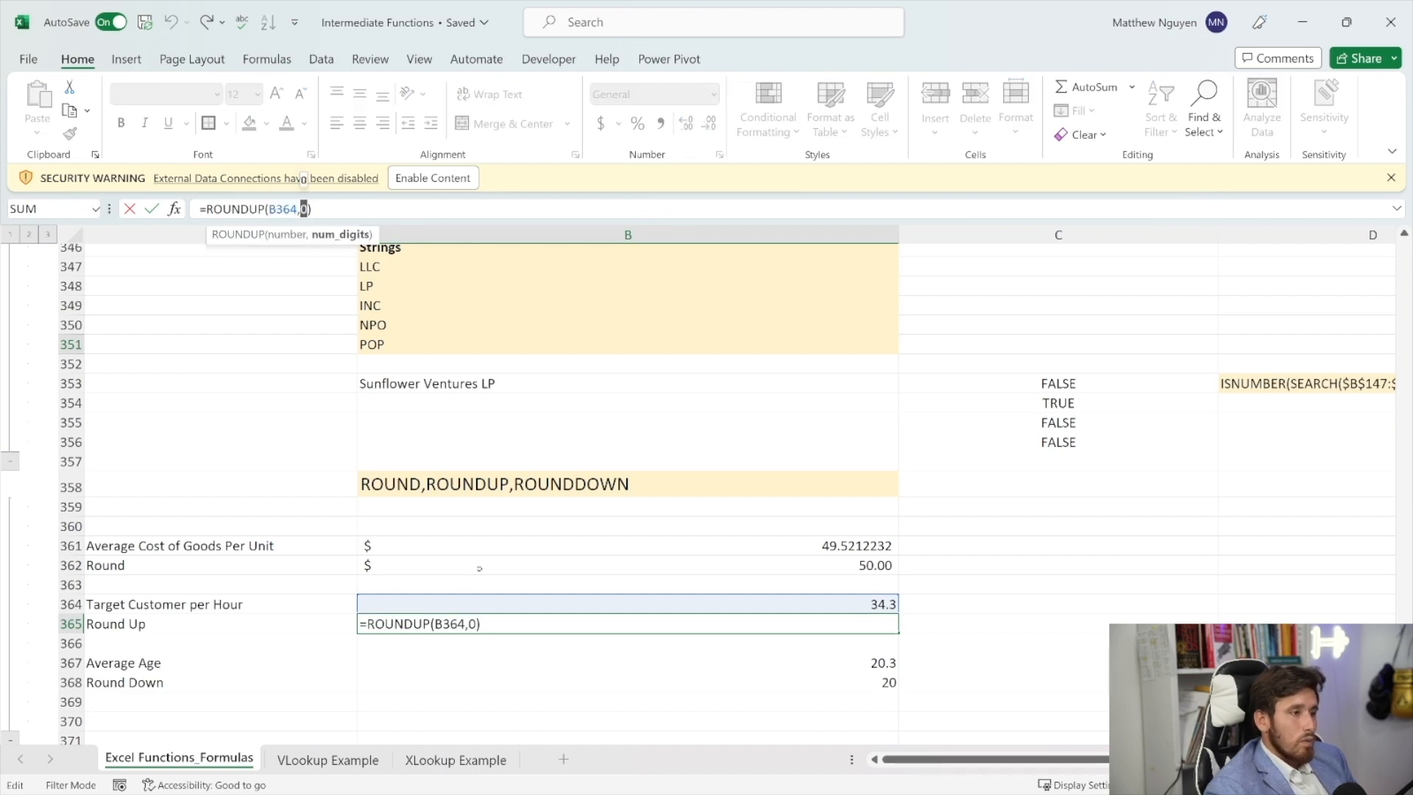
pyautogui.press('Escape')
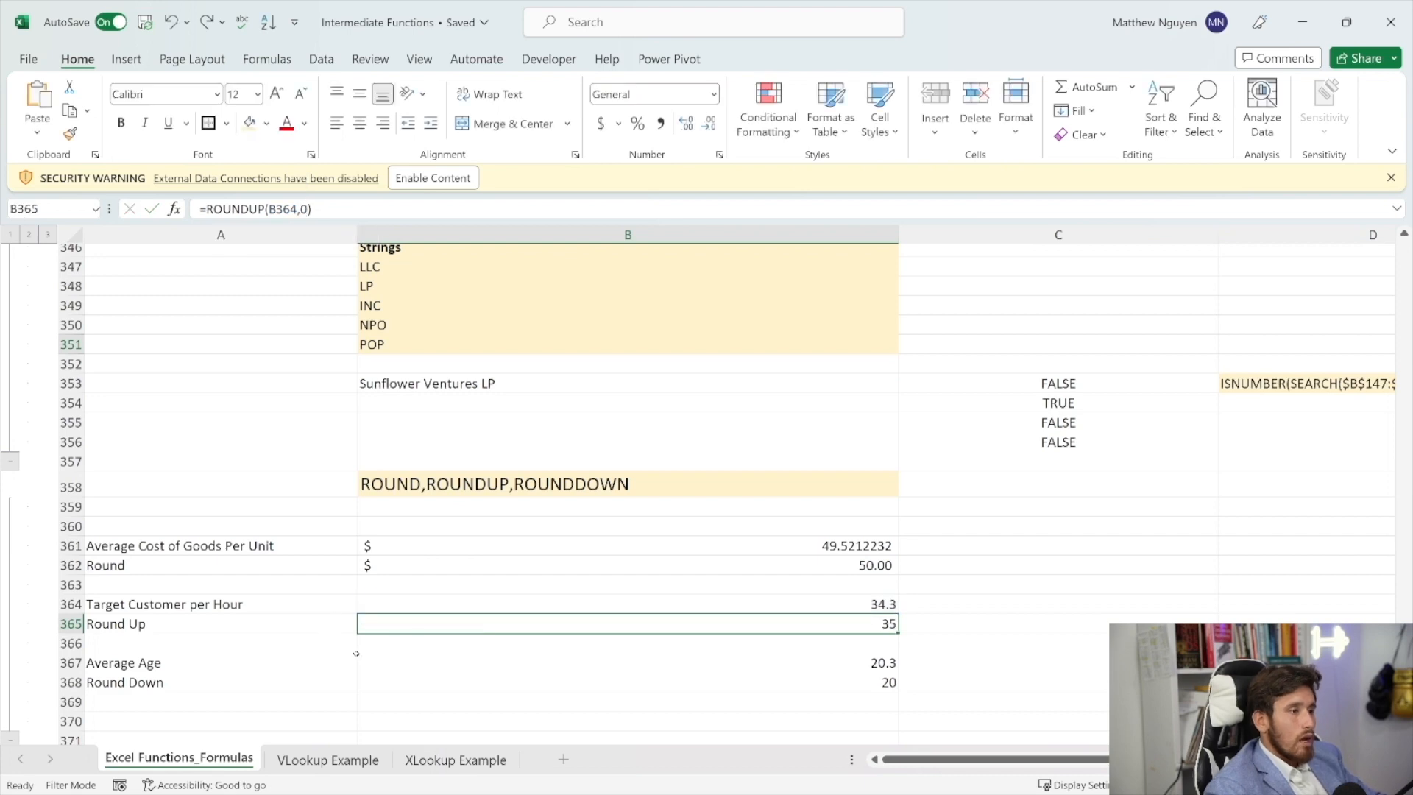
# - Examine the average age value and the cell reference used by the ROUNDDOWN formula in B368
pyautogui.scroll(-1, 356, 652)
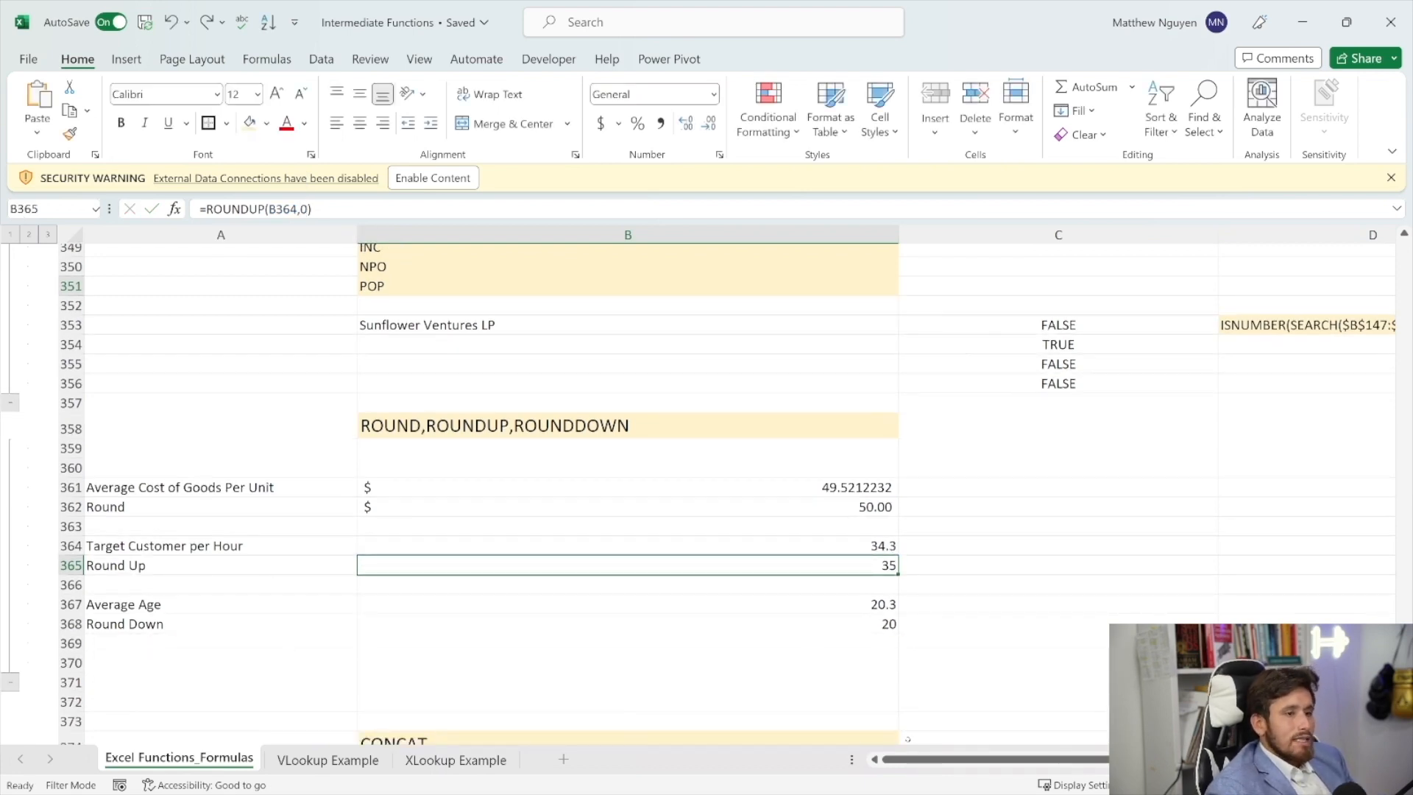
pyautogui.click(458, 603)
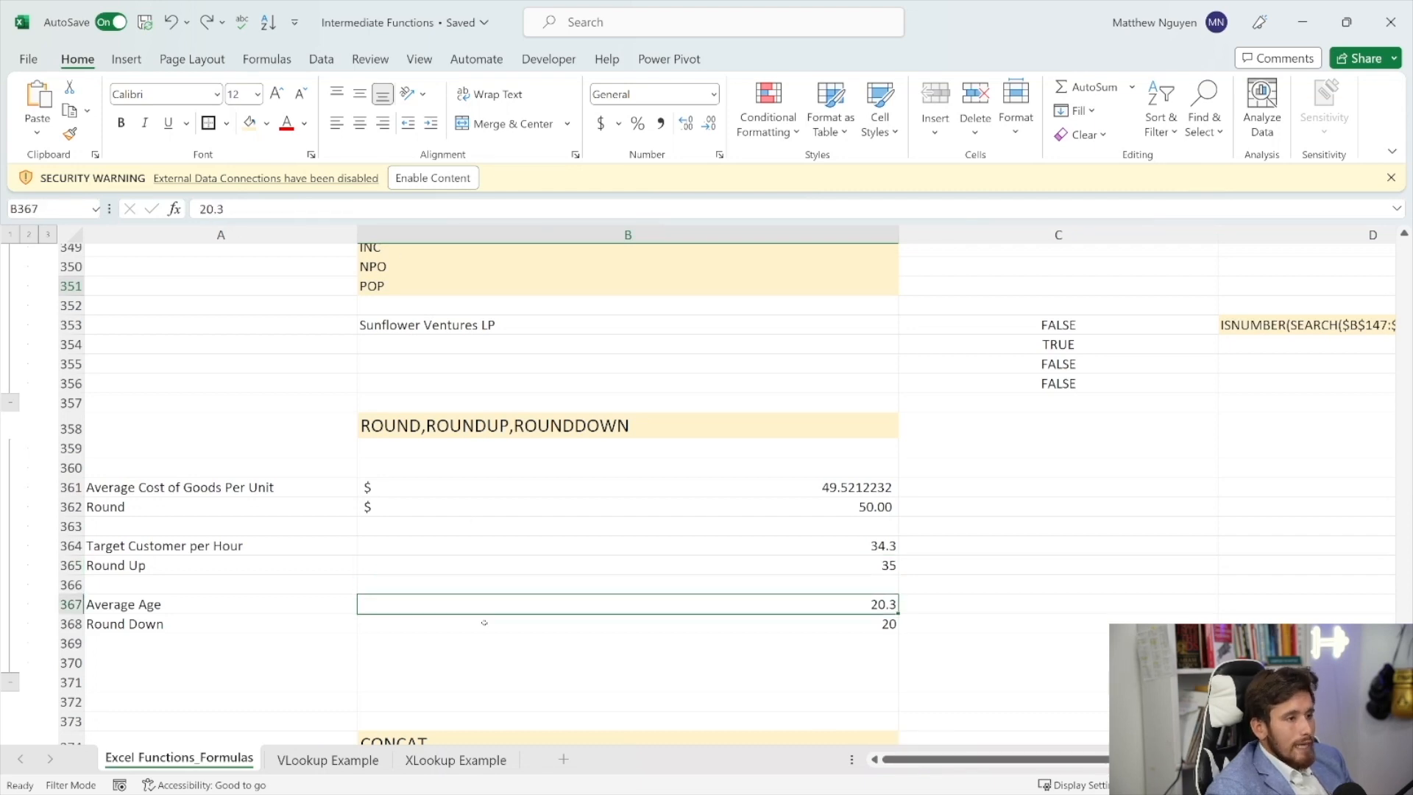
pyautogui.doubleClick(244, 208)
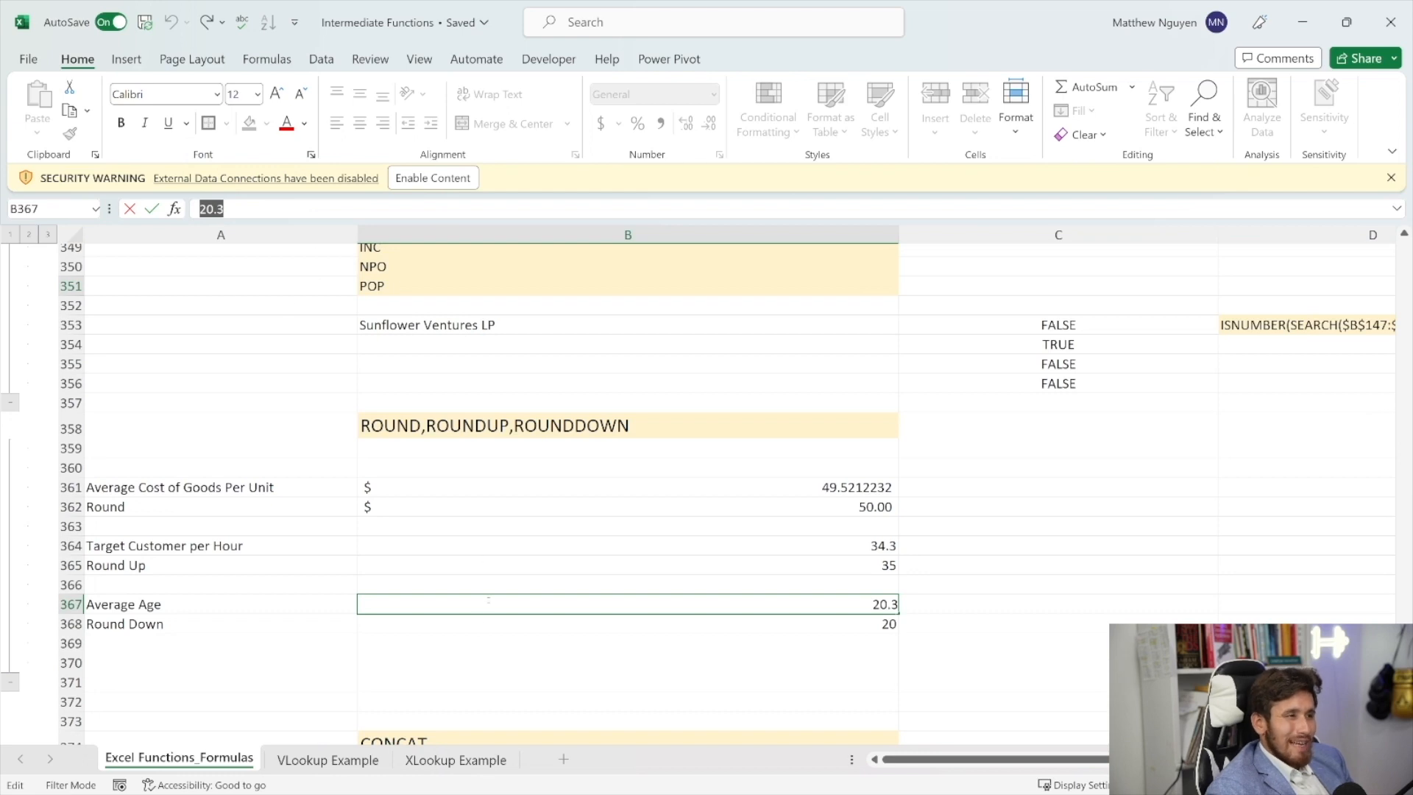
pyautogui.click(475, 624)
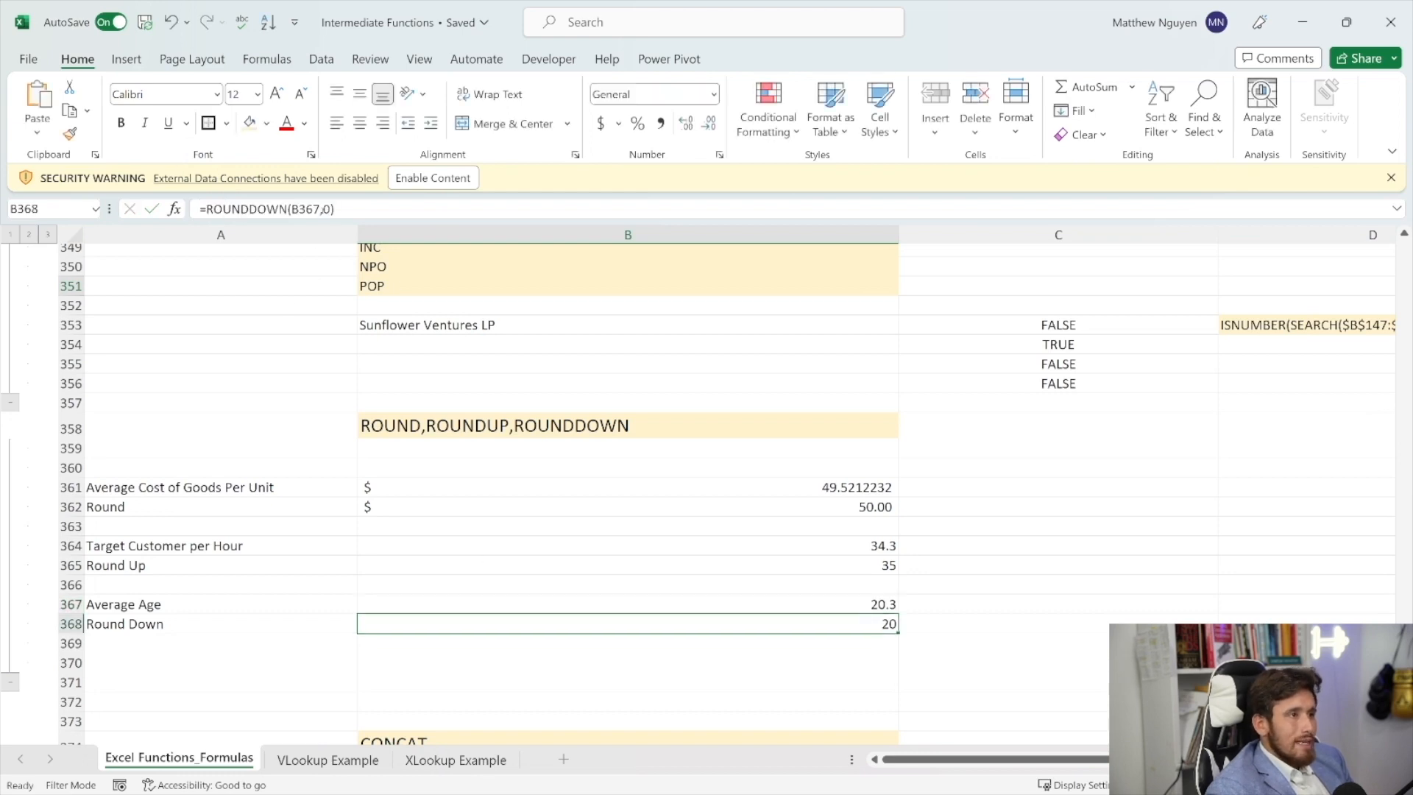
pyautogui.moveTo(320, 210); pyautogui.dragTo(299, 210)
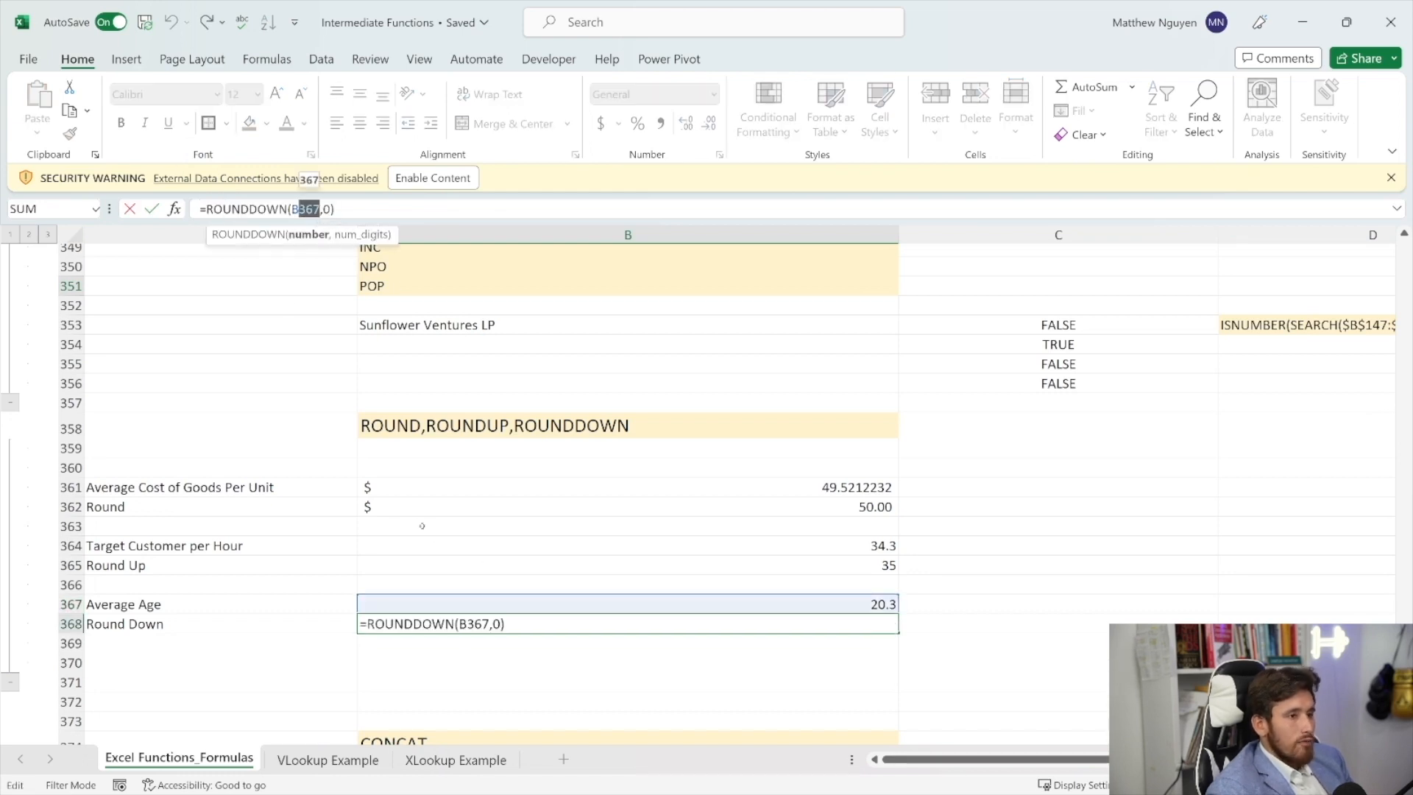
pyautogui.press('Escape')
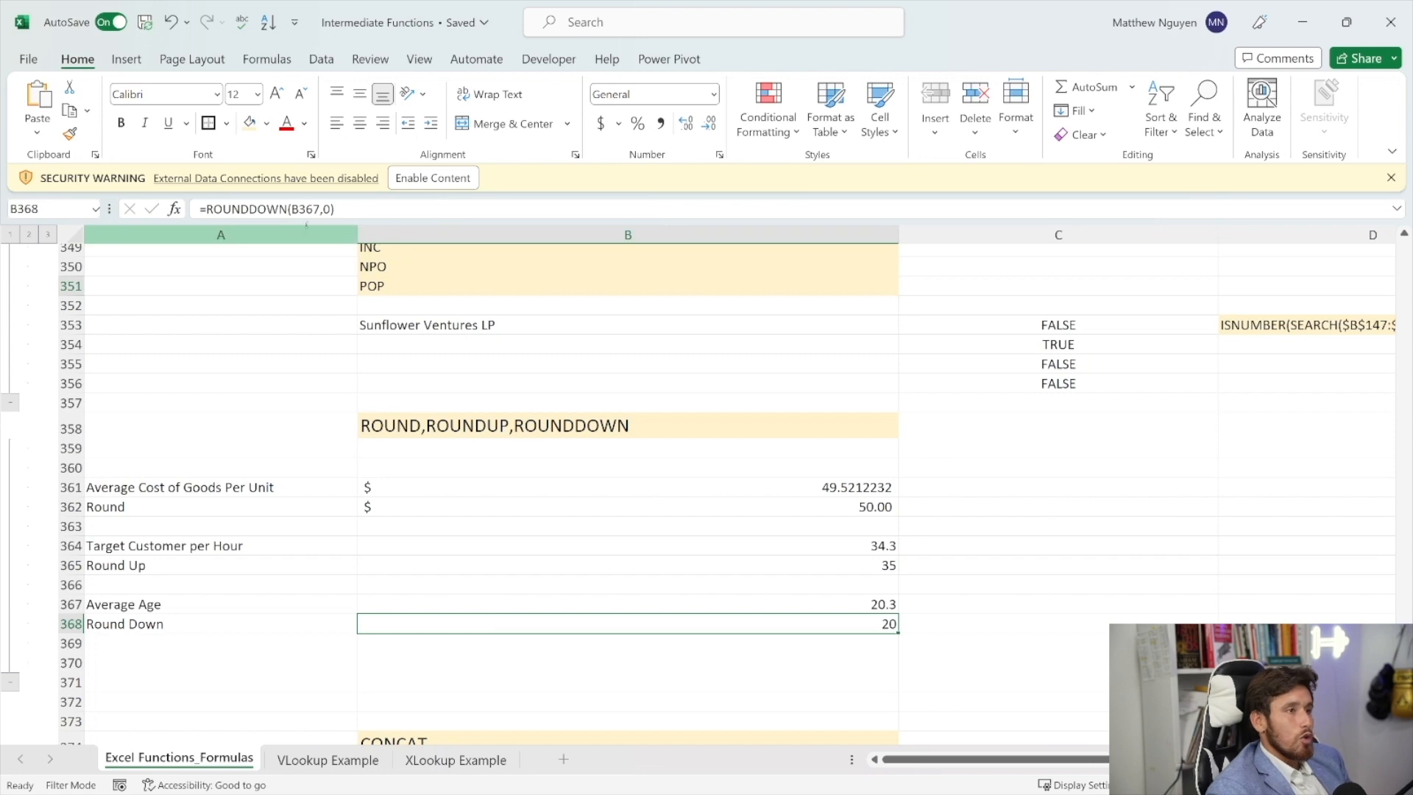
pyautogui.moveTo(313, 210); pyautogui.dragTo(305, 210)
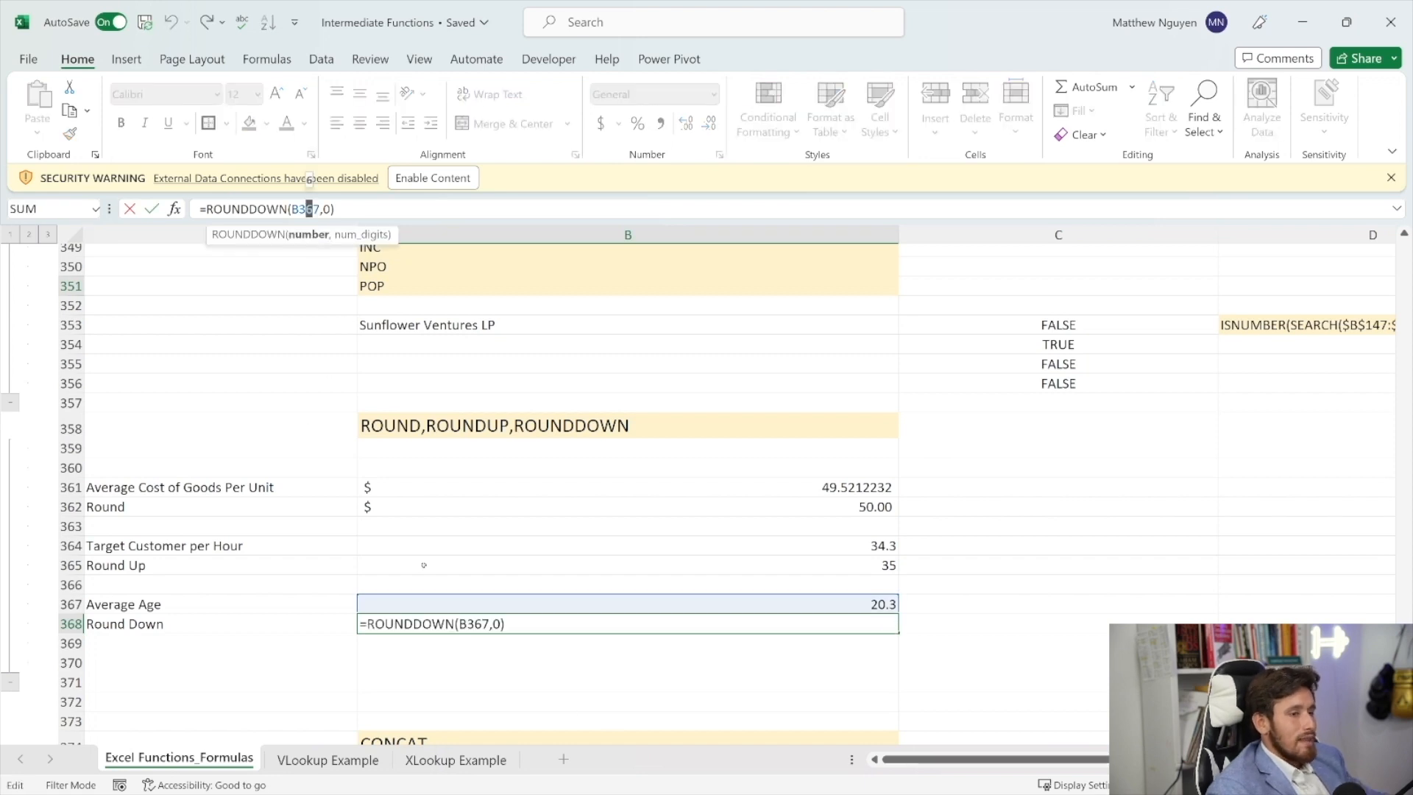
pyautogui.hotkey('ctrl', 'Return')
# - Review the CONCAT section's company table and the management request in B390 about displaying AUM data as text
pyautogui.scroll(-3, 426, 549)
pyautogui.scroll(-2, 433, 538)
pyautogui.scroll(-2, 306, 509)
pyautogui.scroll(1, 294, 441)
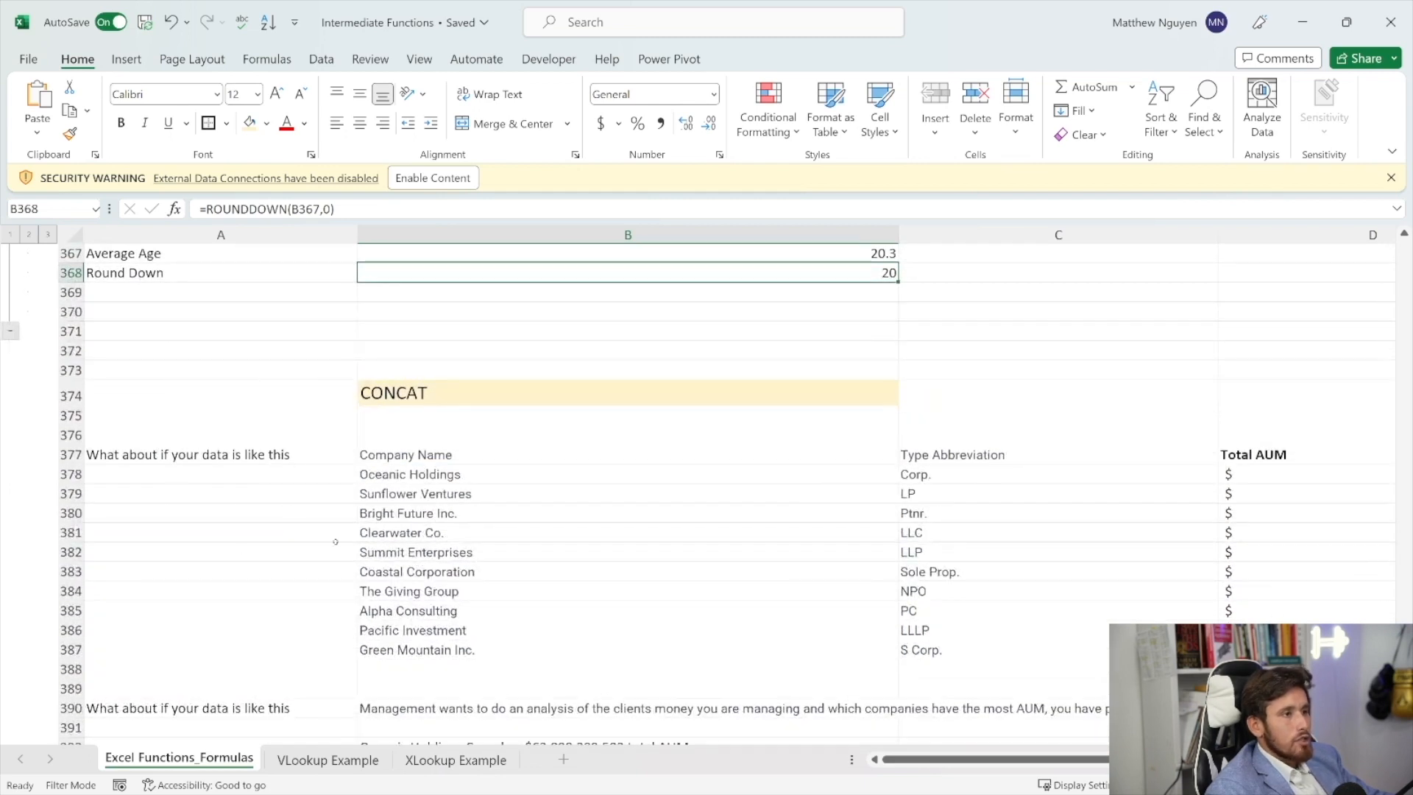
pyautogui.click(384, 393)
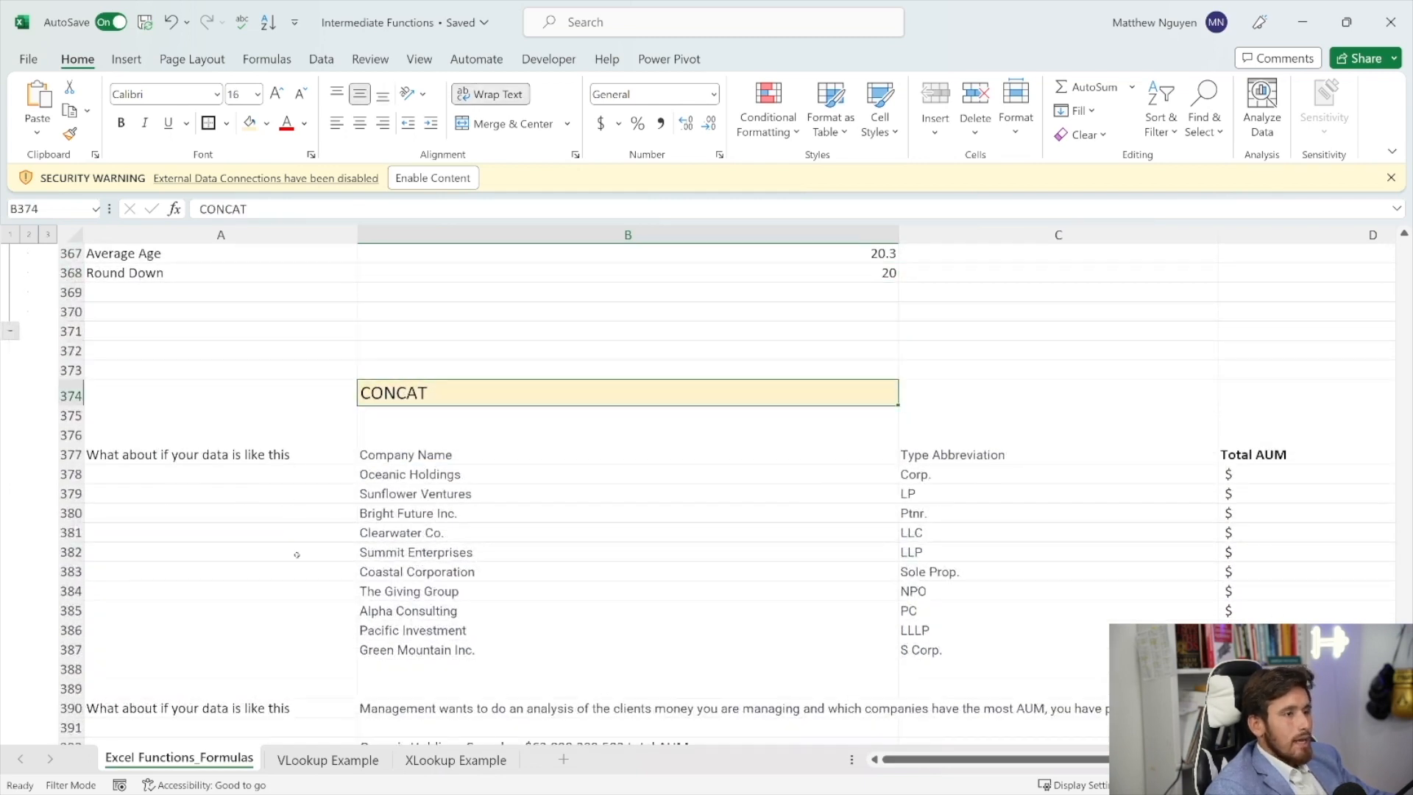
pyautogui.scroll(-1, 412, 495)
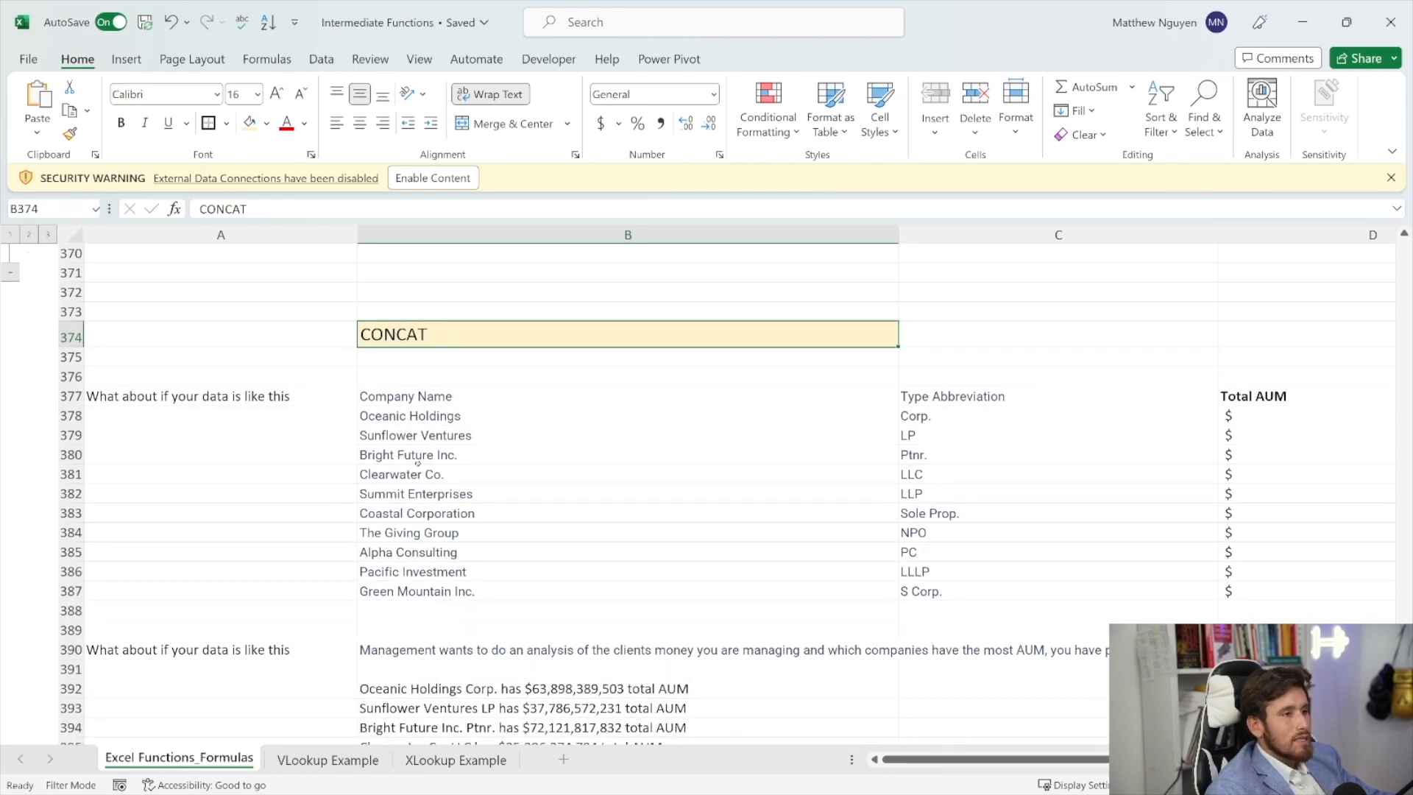
pyautogui.click(412, 513)
pyautogui.click(484, 649)
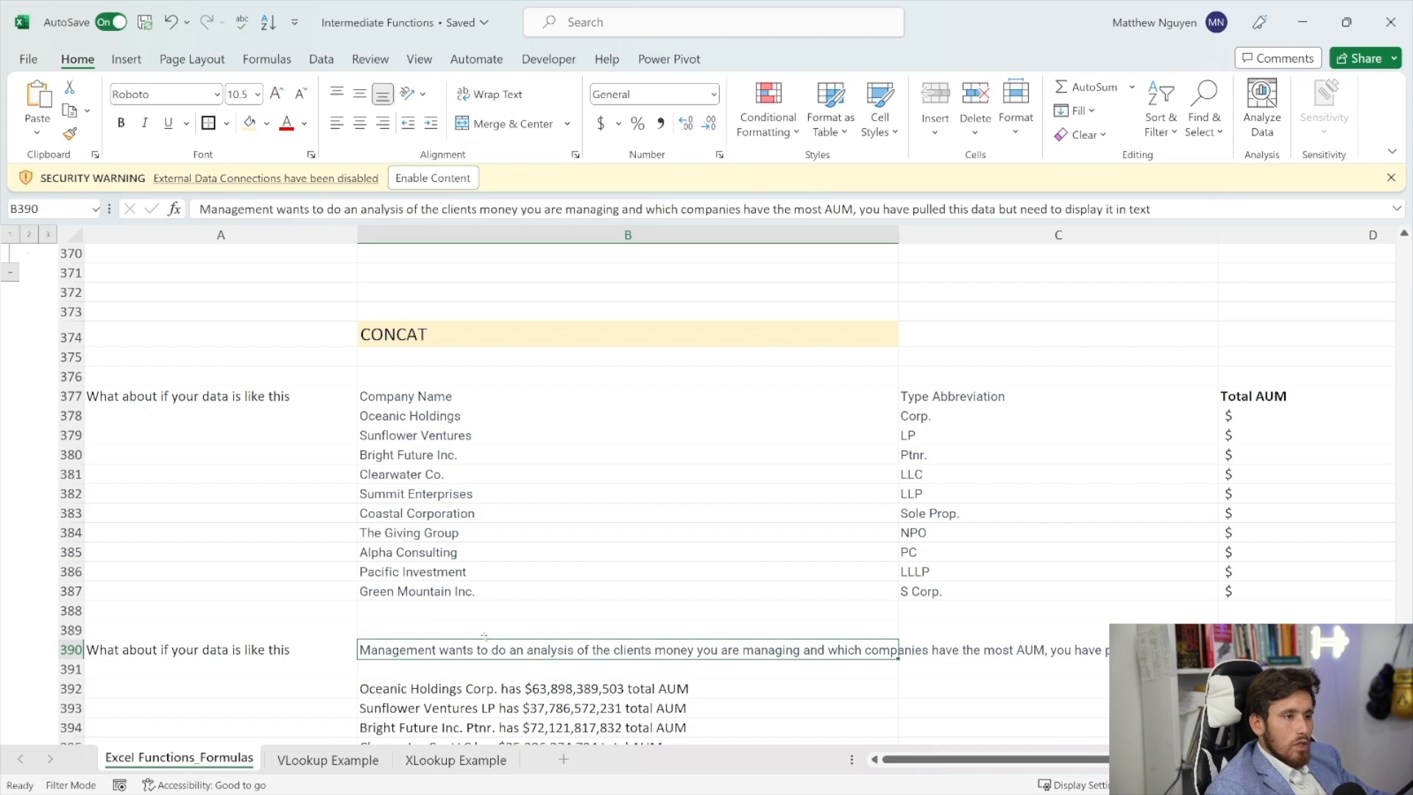
pyautogui.scroll(-1, 601, 623)
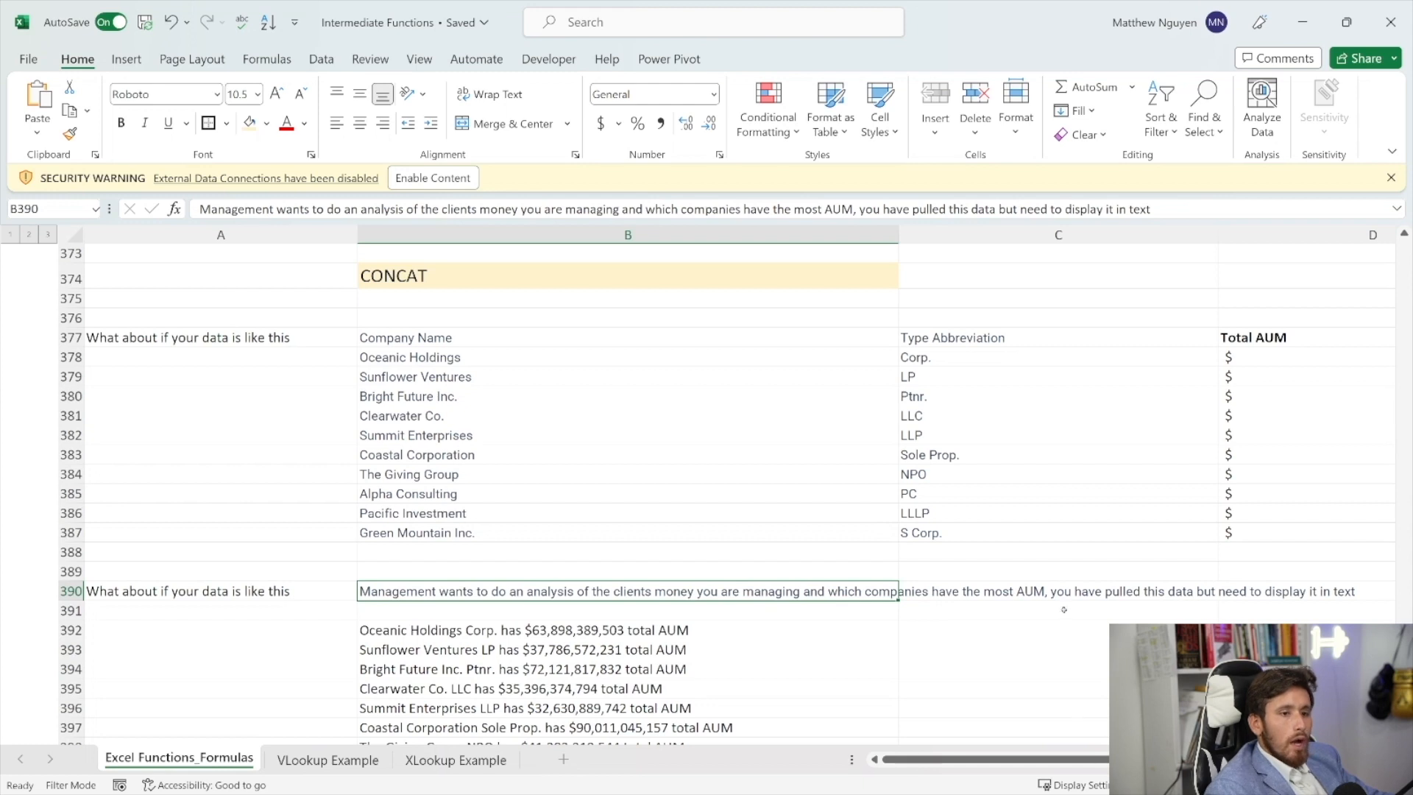
# - Clear the existing concatenation formula from B392 beneath the management request
pyautogui.click(607, 630)
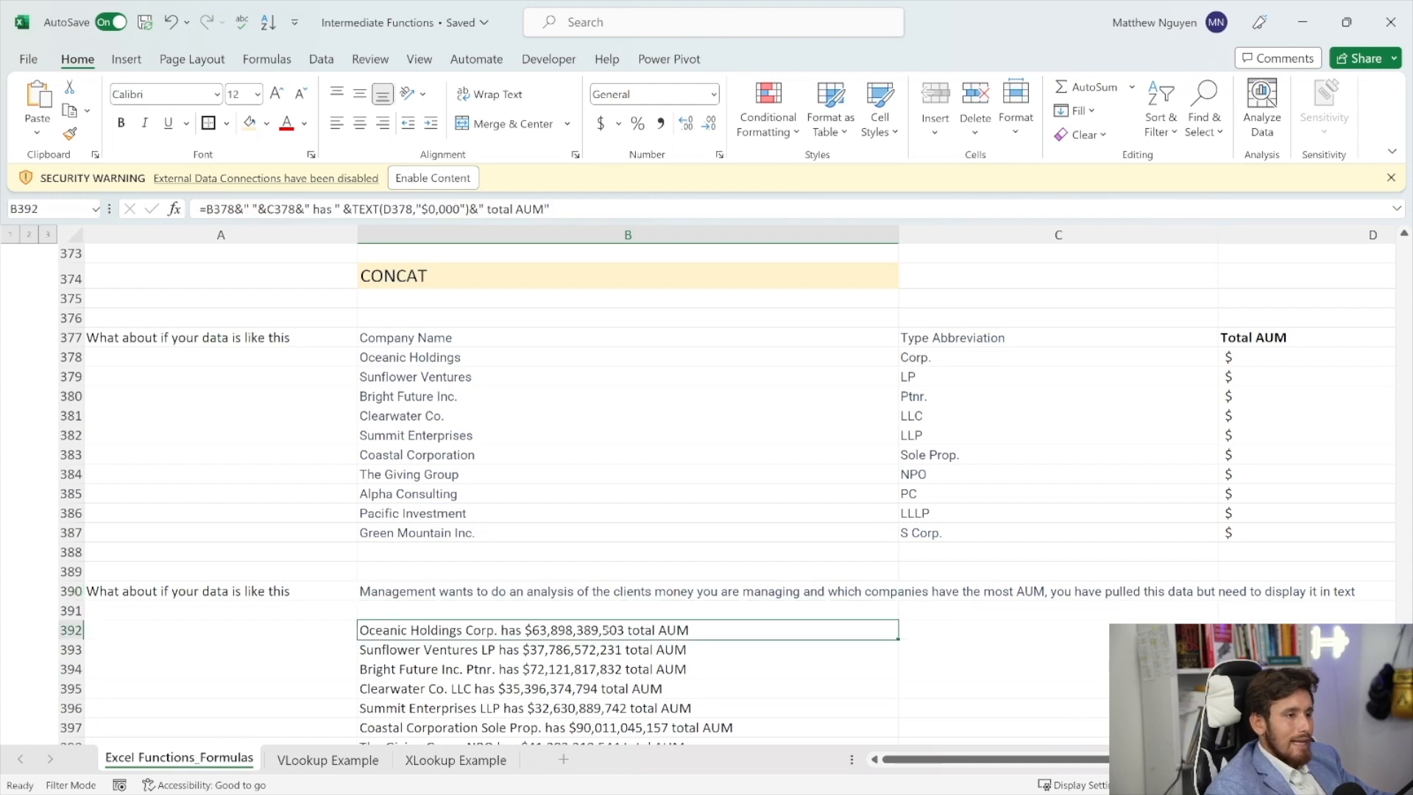
pyautogui.press('F2')
pyautogui.hotkey('ctrl', 'a')
pyautogui.press('BackSpace')
pyautogui.press('Return')
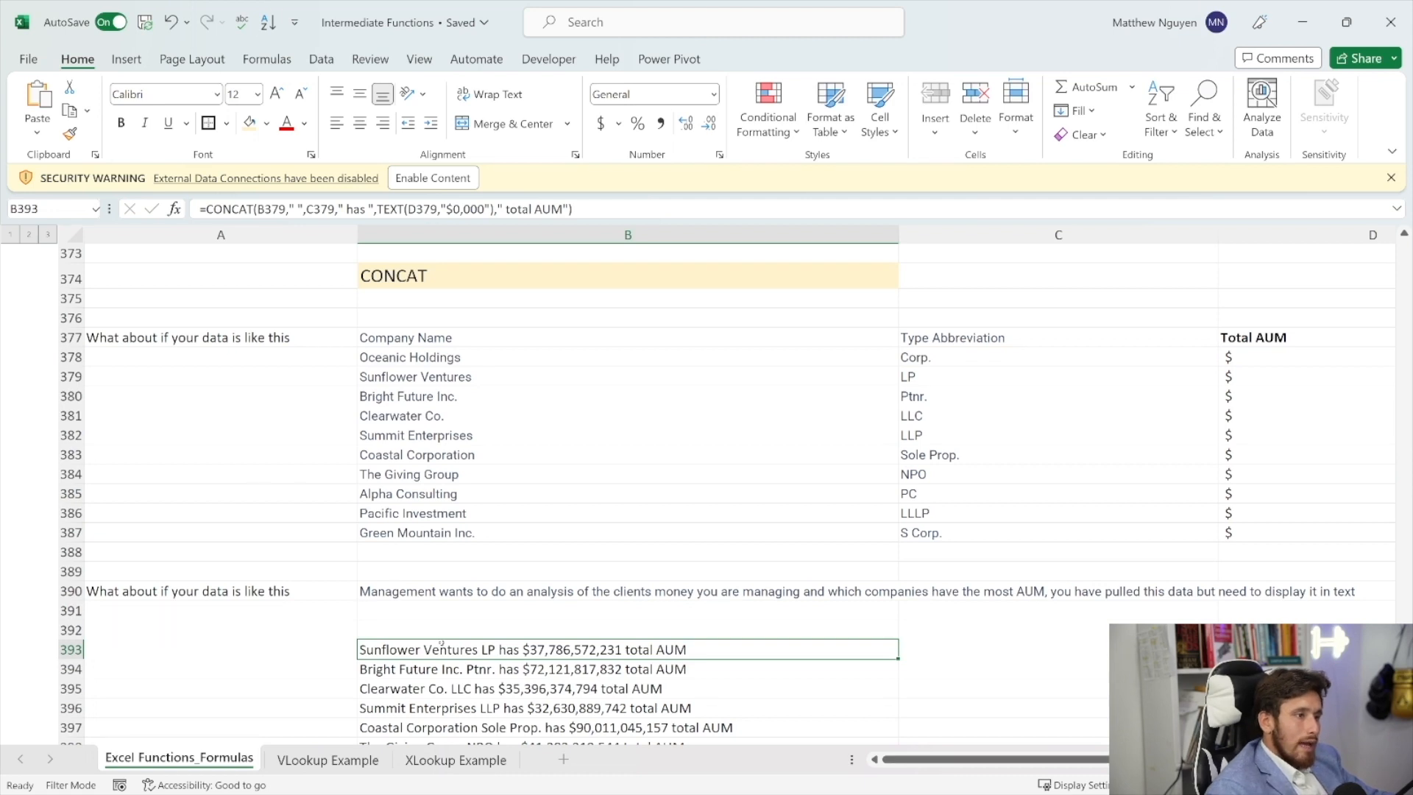
# - Clear the remaining example sentences from B393 through B398
pyautogui.click(439, 629)
pyautogui.scroll(-2, 451, 616)
pyautogui.moveTo(478, 533); pyautogui.dragTo(520, 636)
pyautogui.rightClick(520, 637)
pyautogui.rightClick(480, 526)
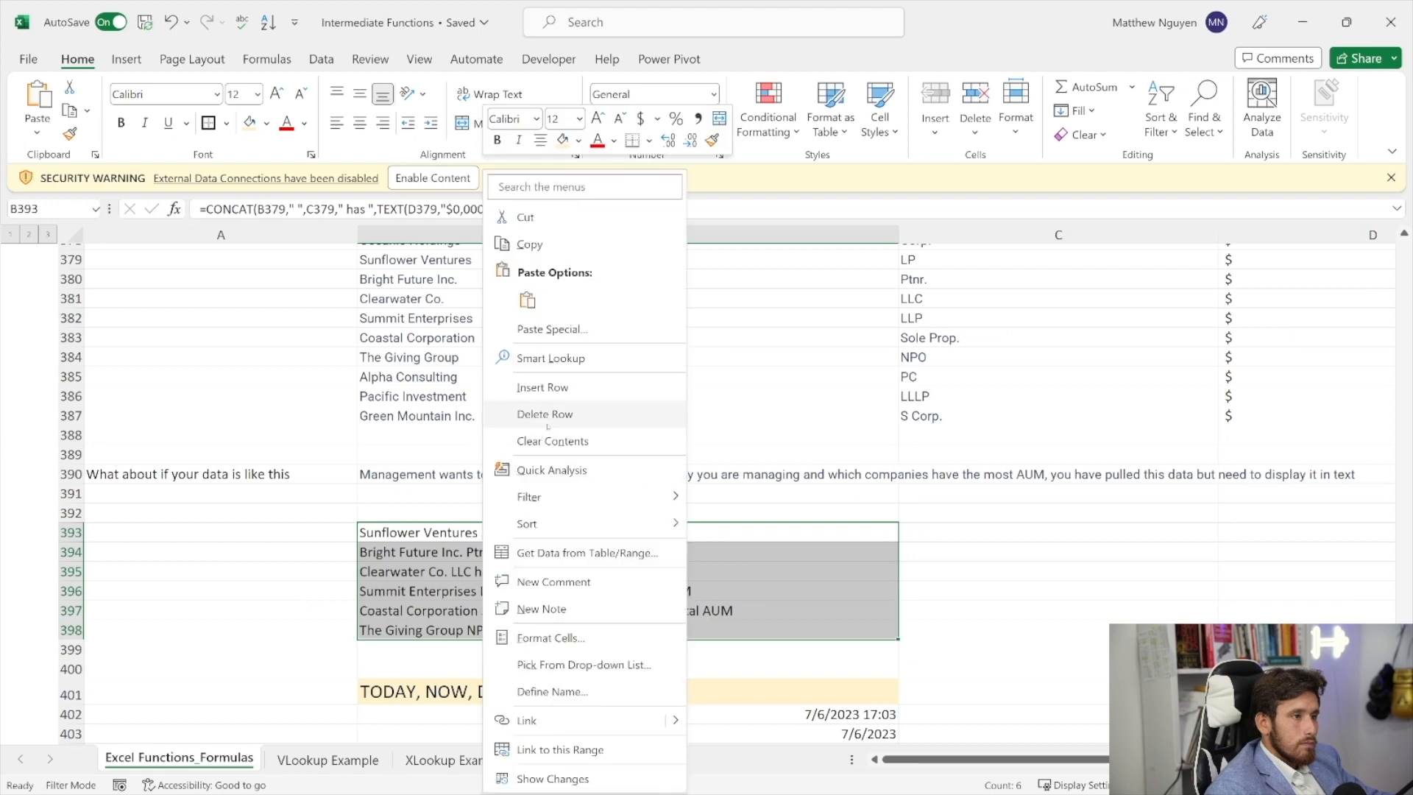
pyautogui.click(477, 526)
pyautogui.press('Delete')
# - Start a CONCAT formula in B392 that joins the company name in B378, a space and the type abbreviation in C378
pyautogui.click(477, 508)
pyautogui.scroll(3, 479, 508)
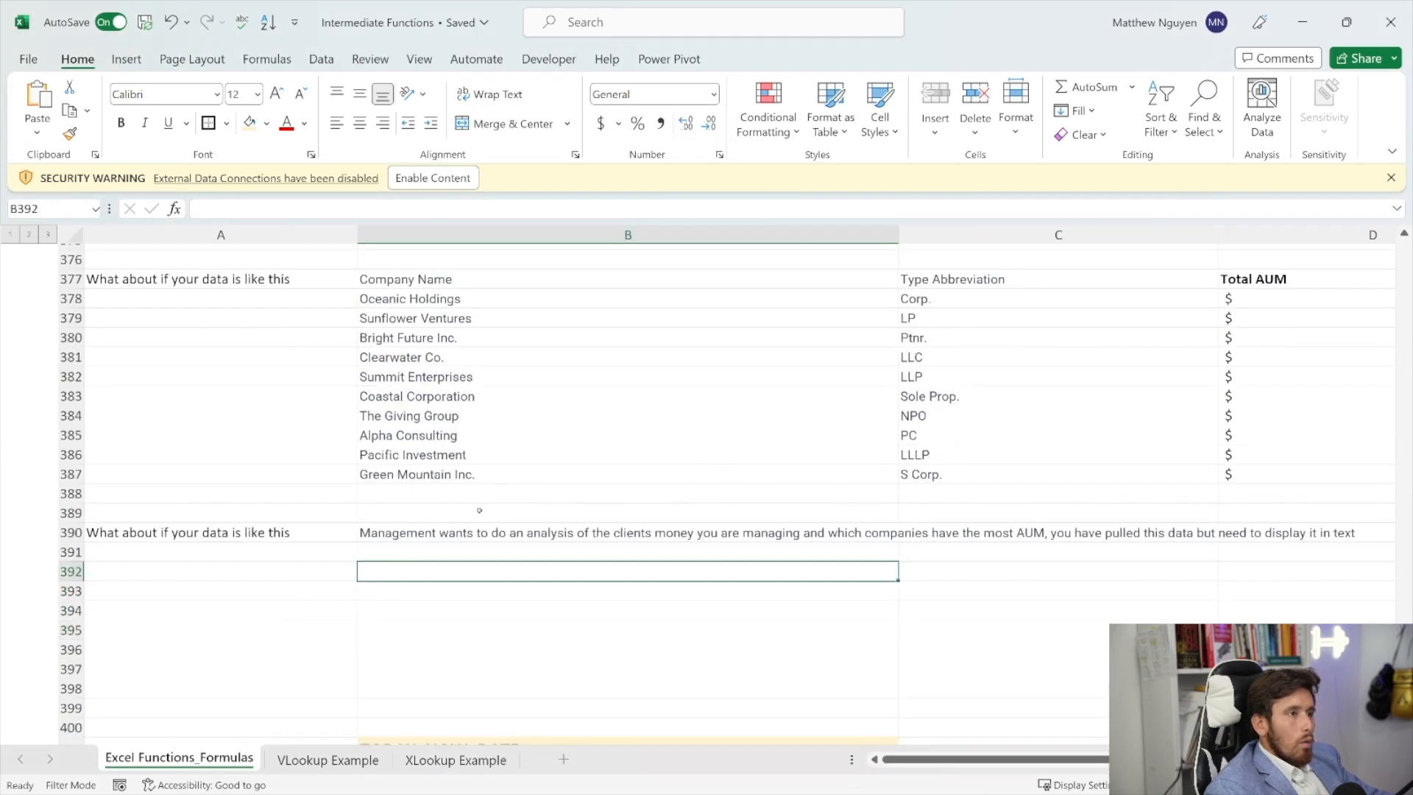
pyautogui.scroll(-1, 479, 511)
pyautogui.write('=CONCA')
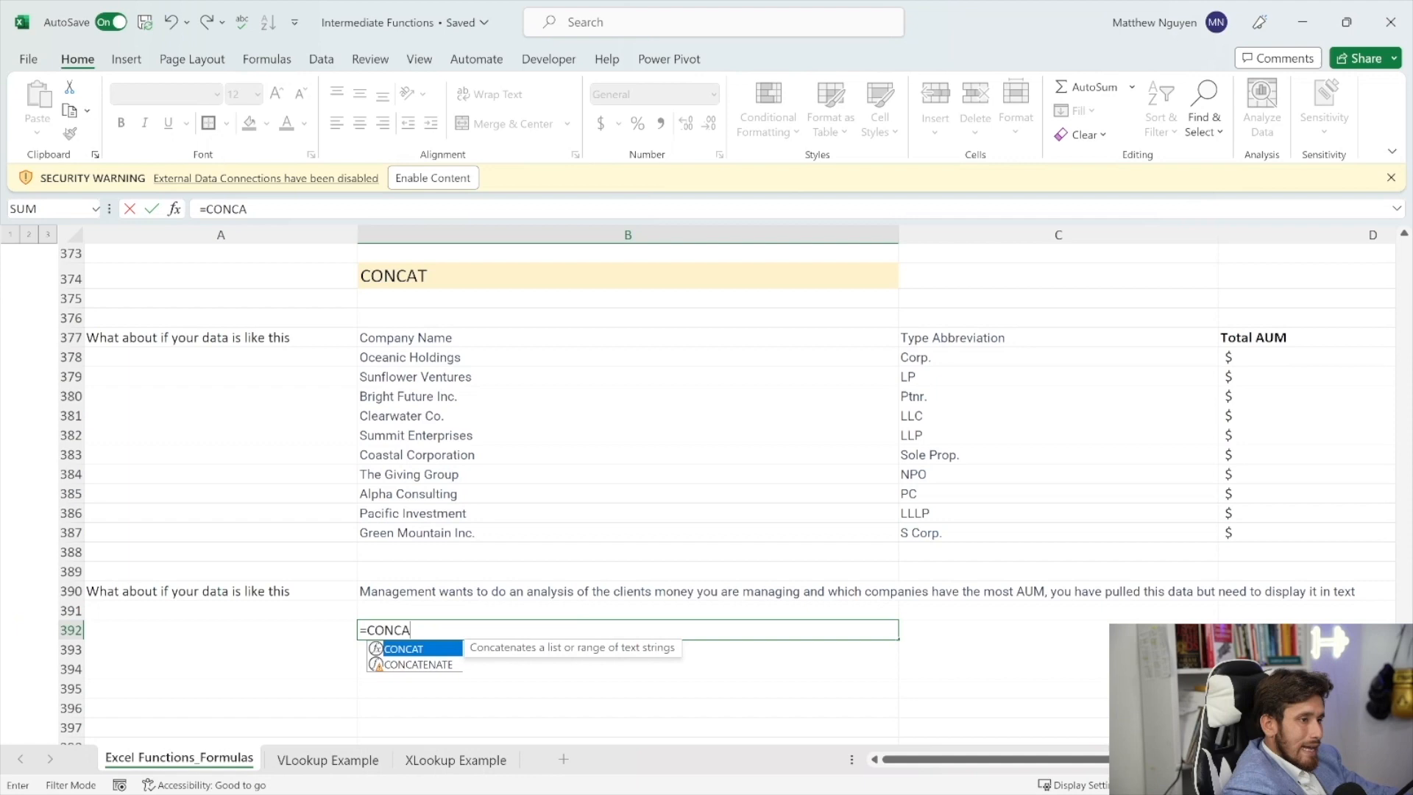
pyautogui.press('Tab')
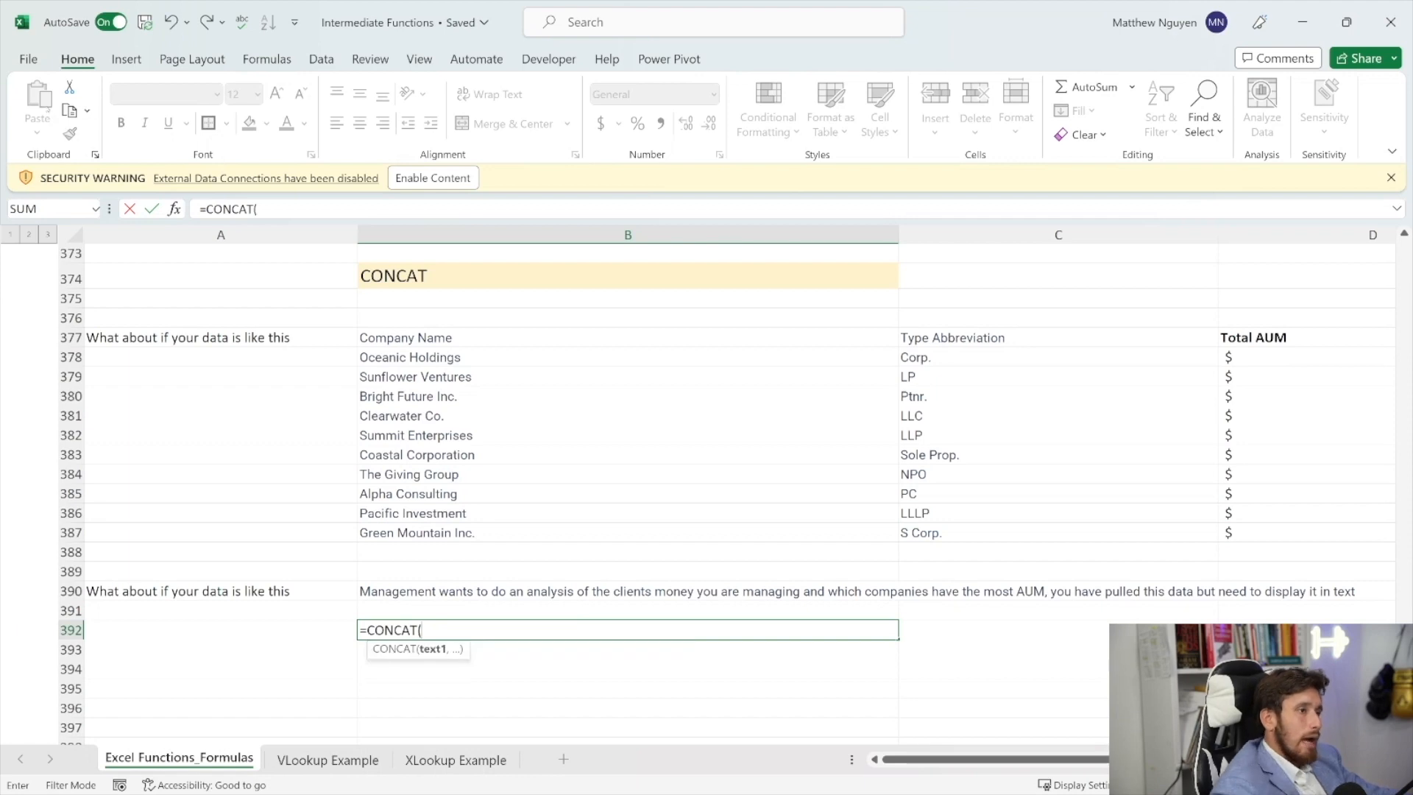
pyautogui.click(472, 343)
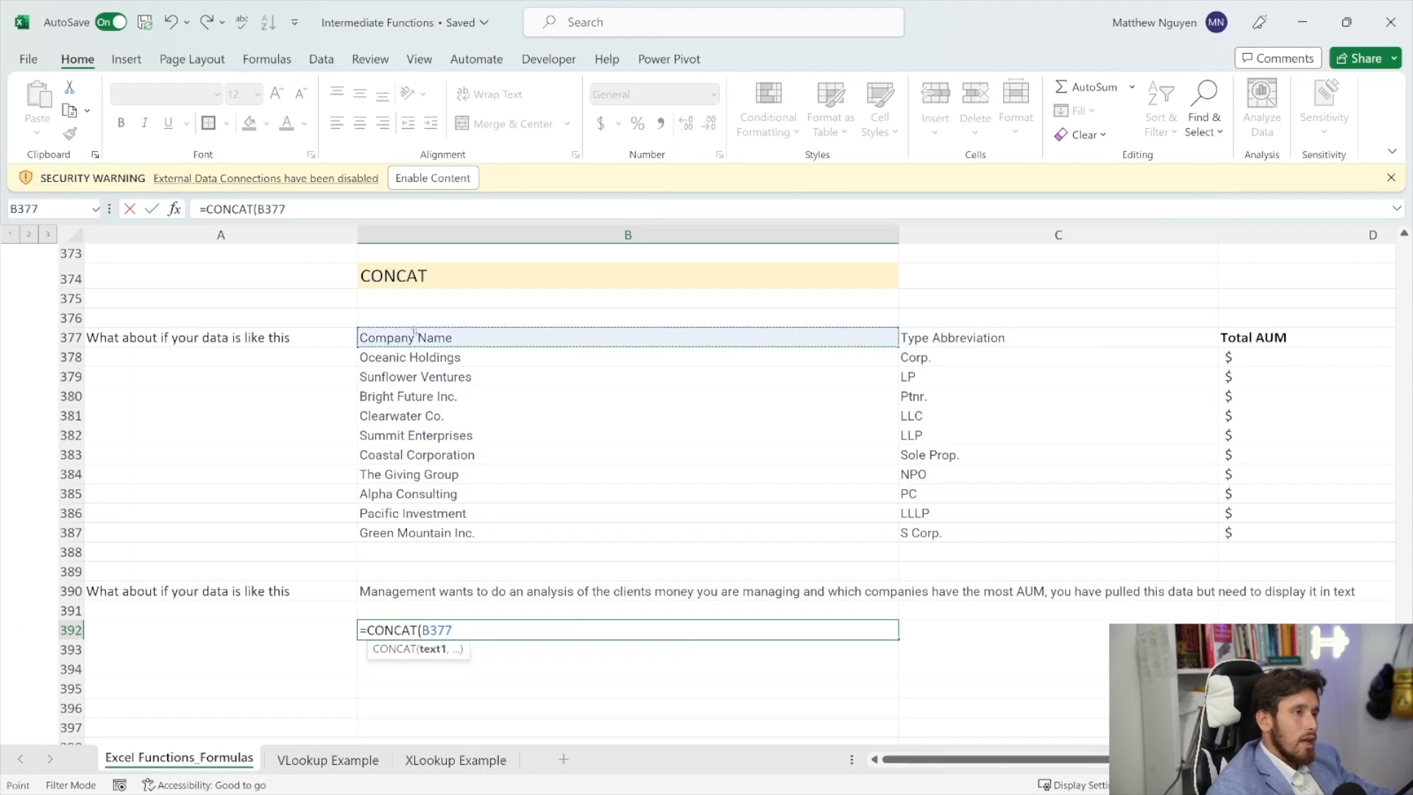
pyautogui.click(411, 356)
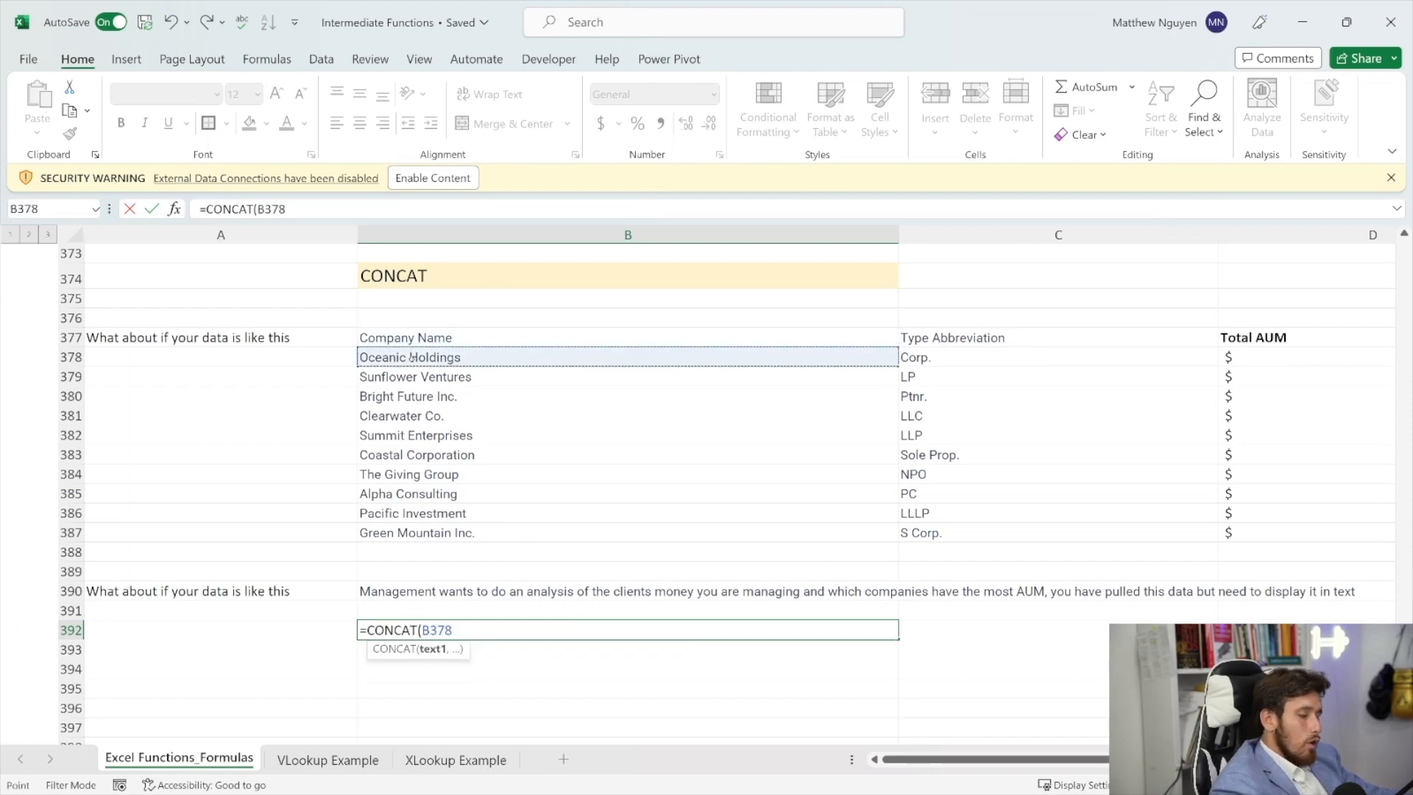
pyautogui.write(',')
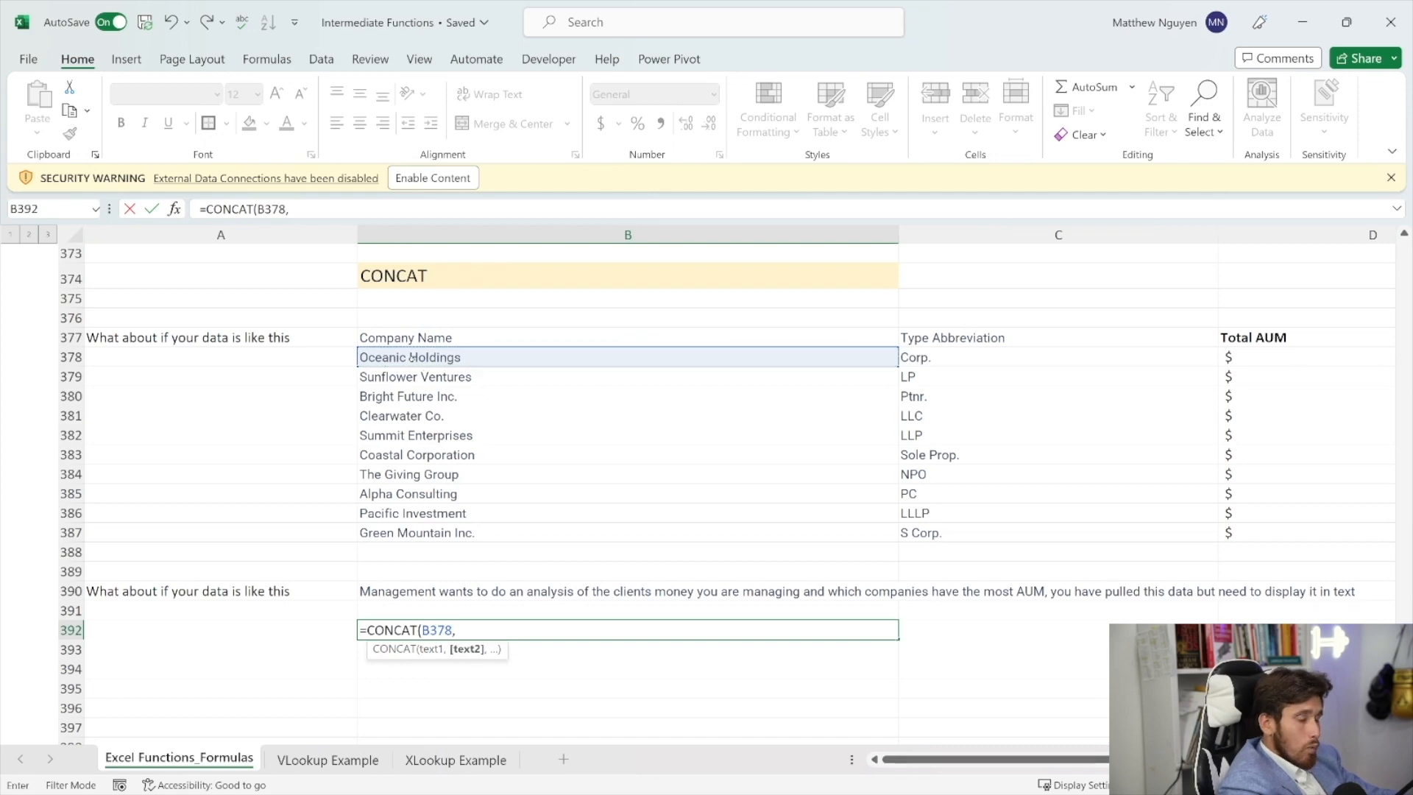
pyautogui.write('"')
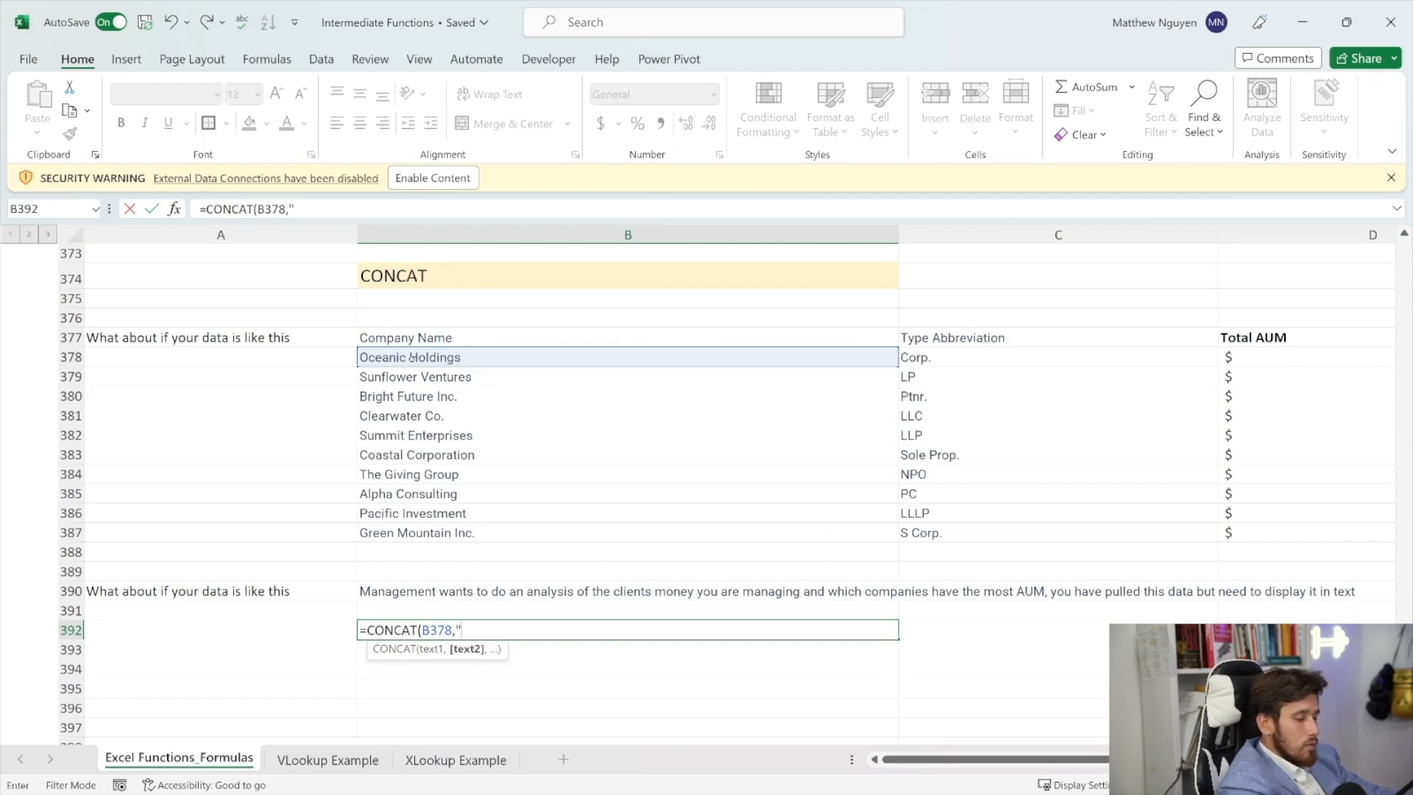
pyautogui.write(' ",')
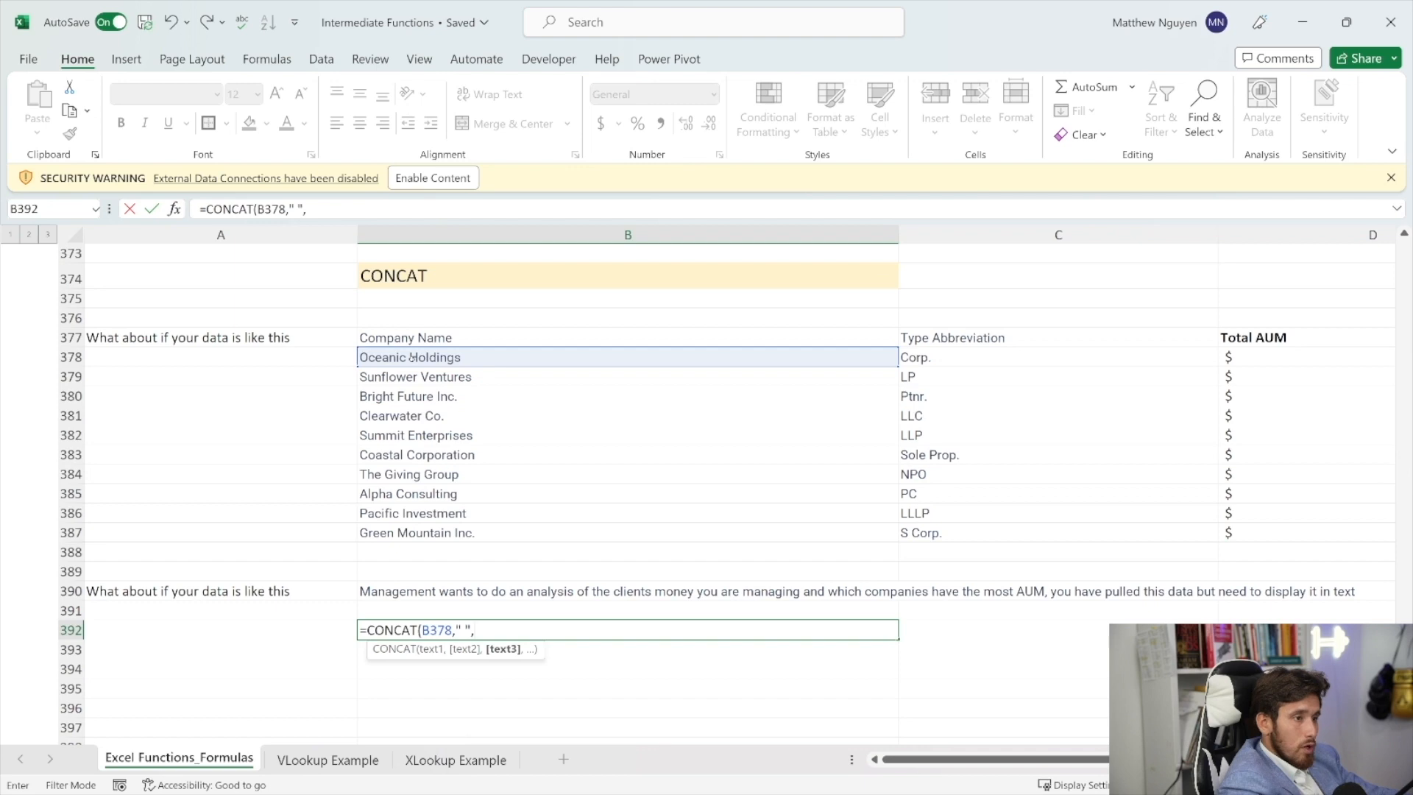
pyautogui.click(955, 358)
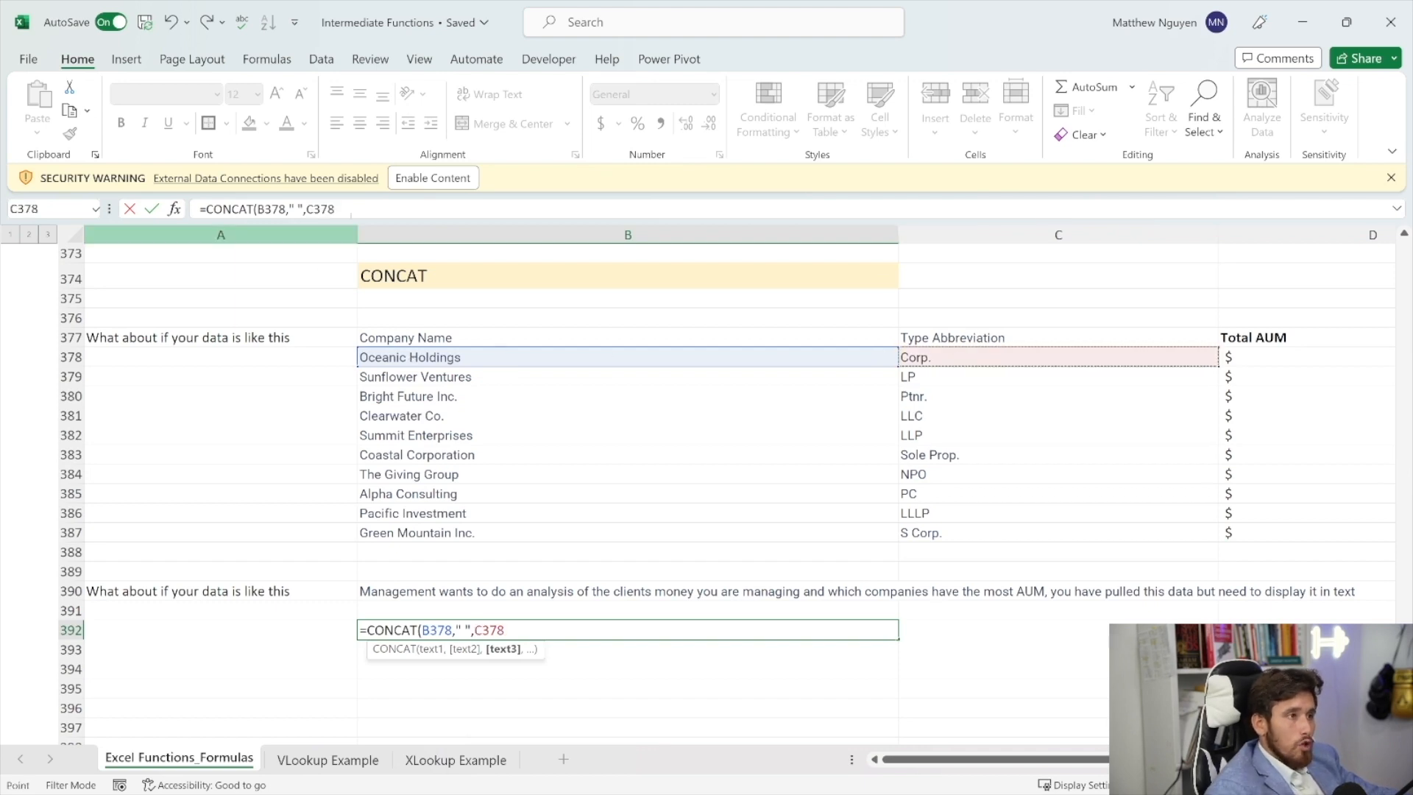
# - Append the text " has " after C378 in the B392 CONCAT formula
pyautogui.click(356, 210)
pyautogui.write('," ha')
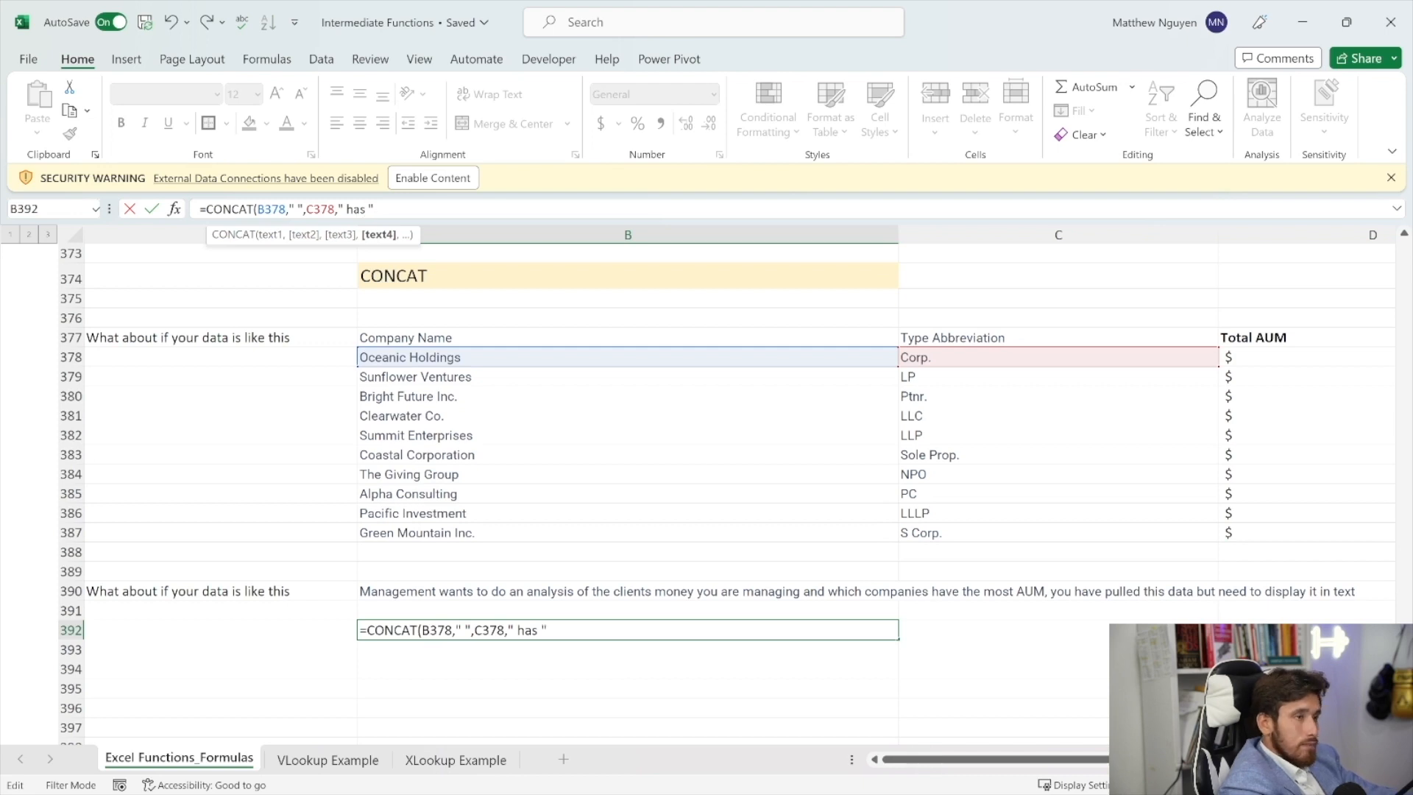
pyautogui.write('s "')
pyautogui.click(1269, 353)
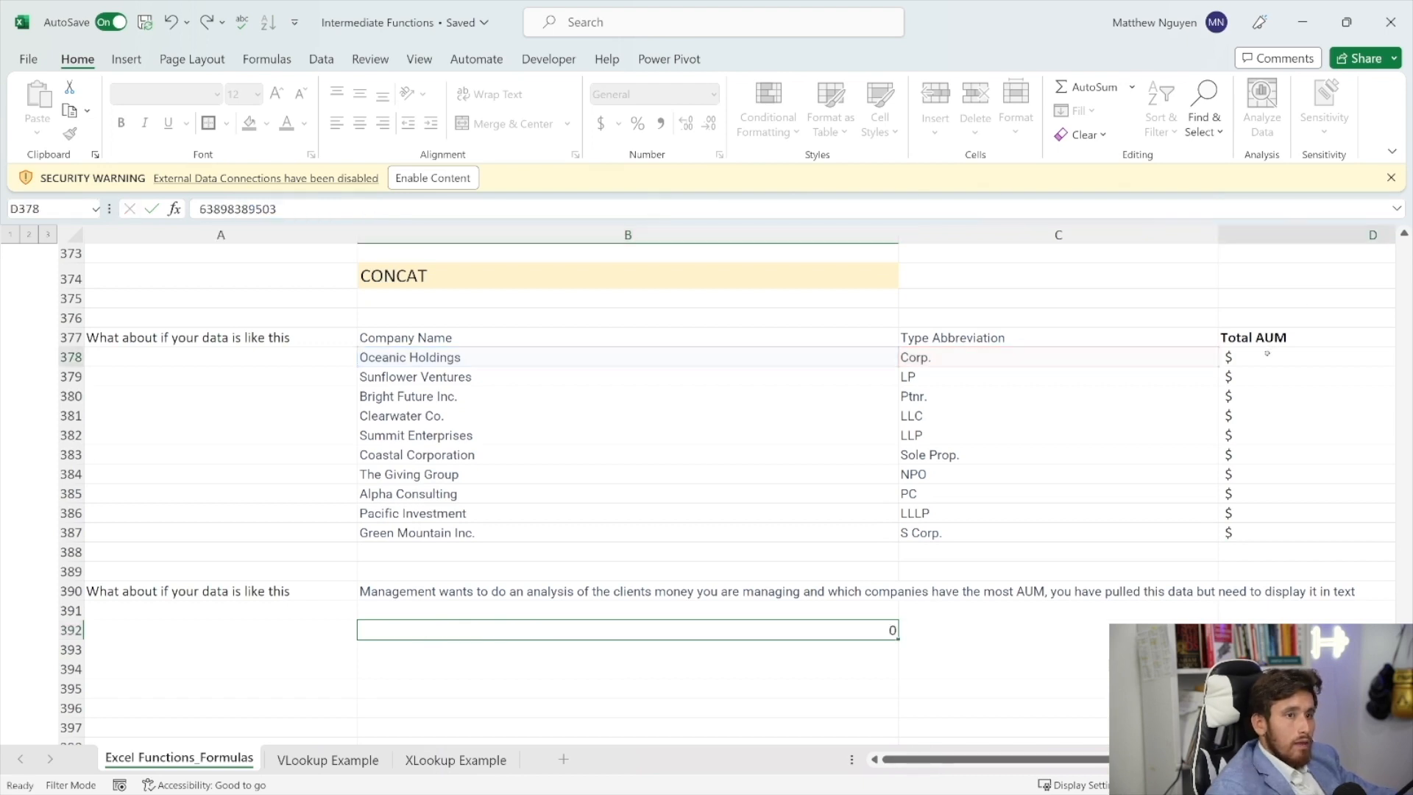
# - Extend the B392 CONCAT formula with the total AUM in D378 followed by the text " Assets Under Management"
pyautogui.click(583, 629)
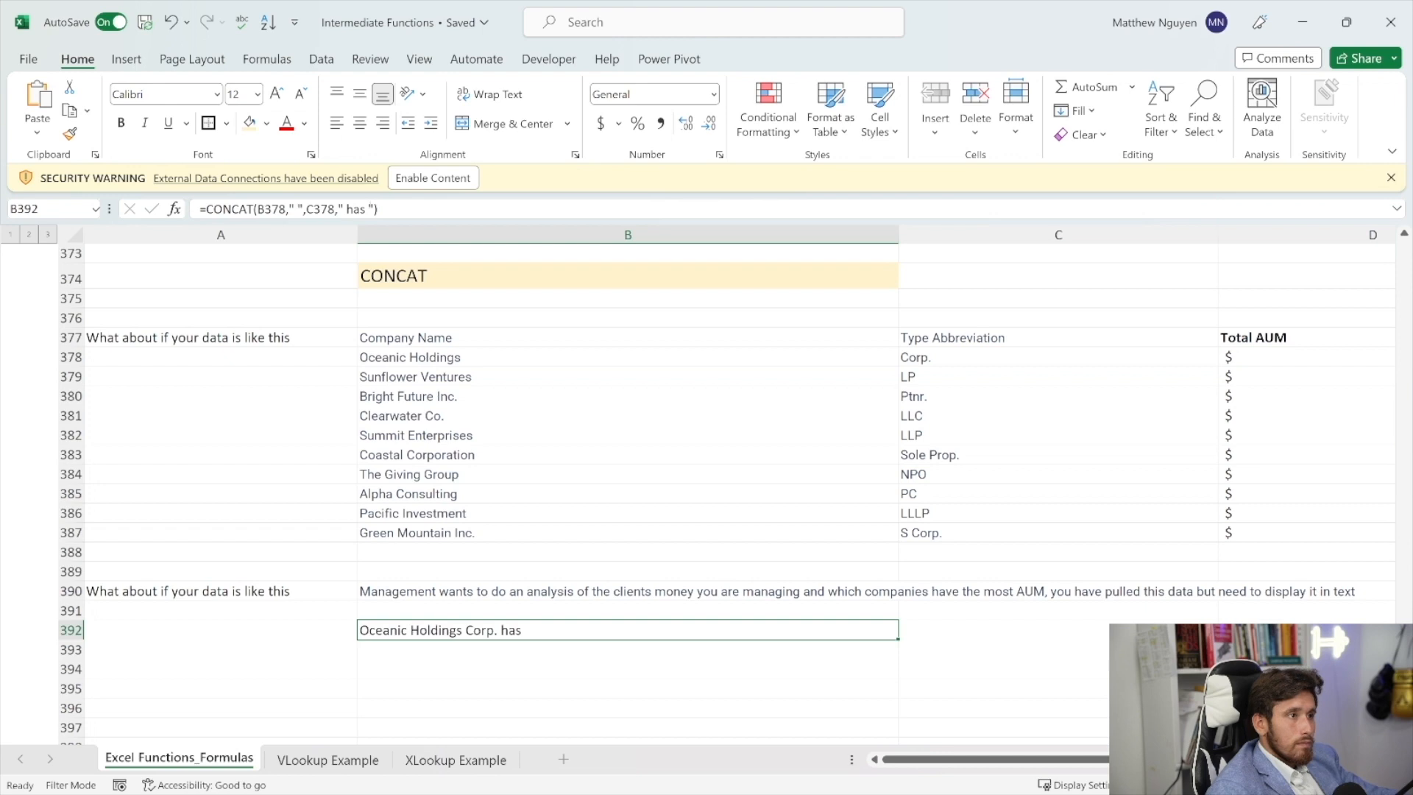
pyautogui.press('F2')
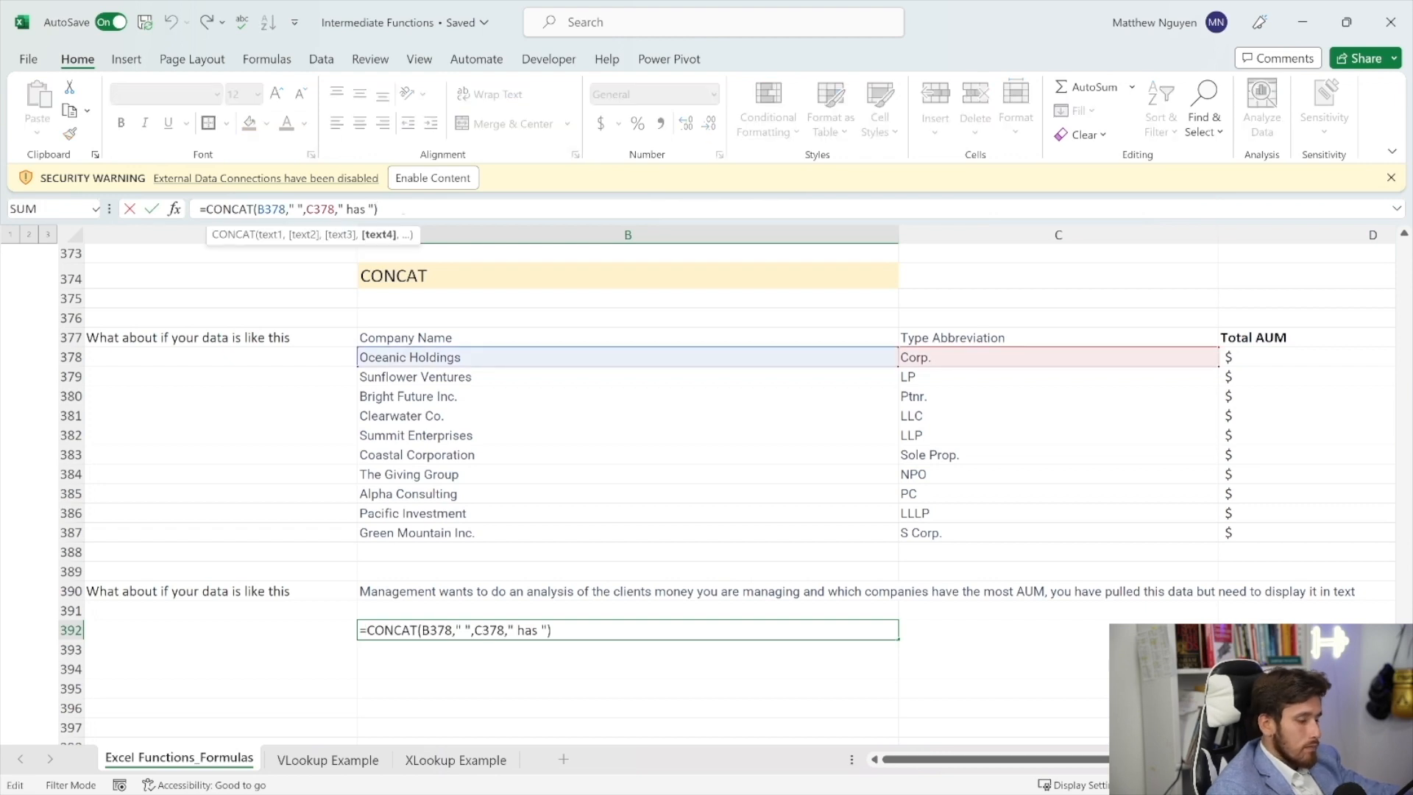
pyautogui.write(',')
pyautogui.click(1258, 357)
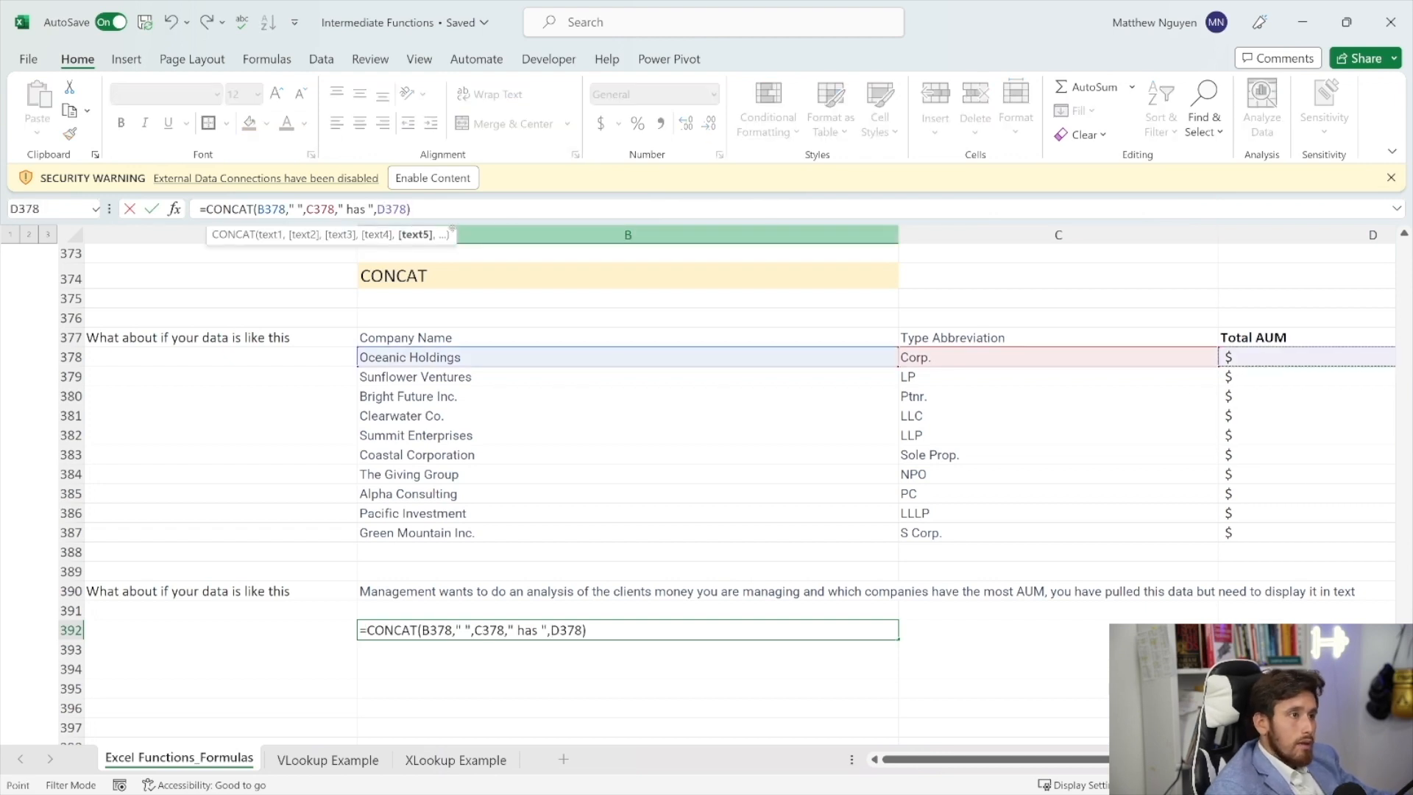
pyautogui.write('," ')
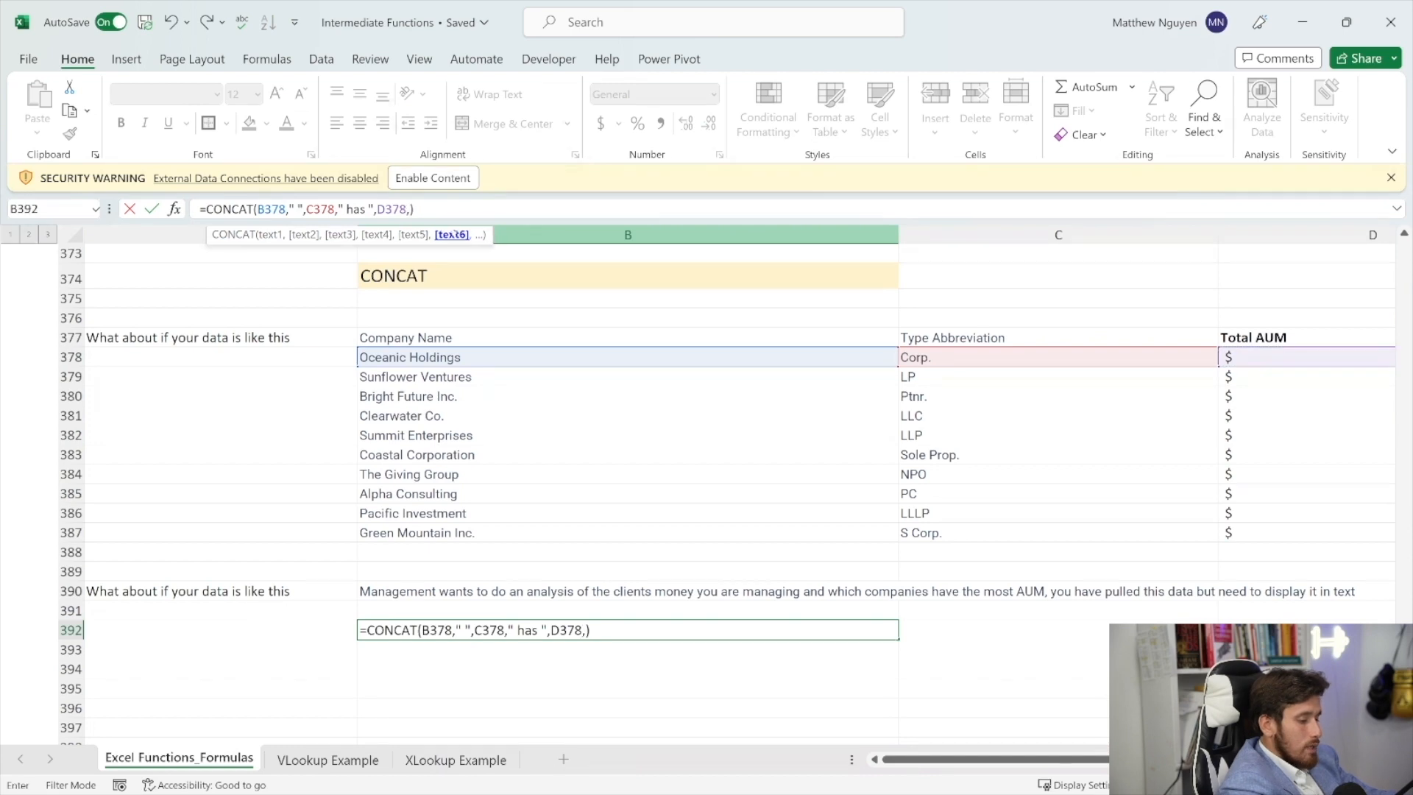
pyautogui.write('Assets Unde')
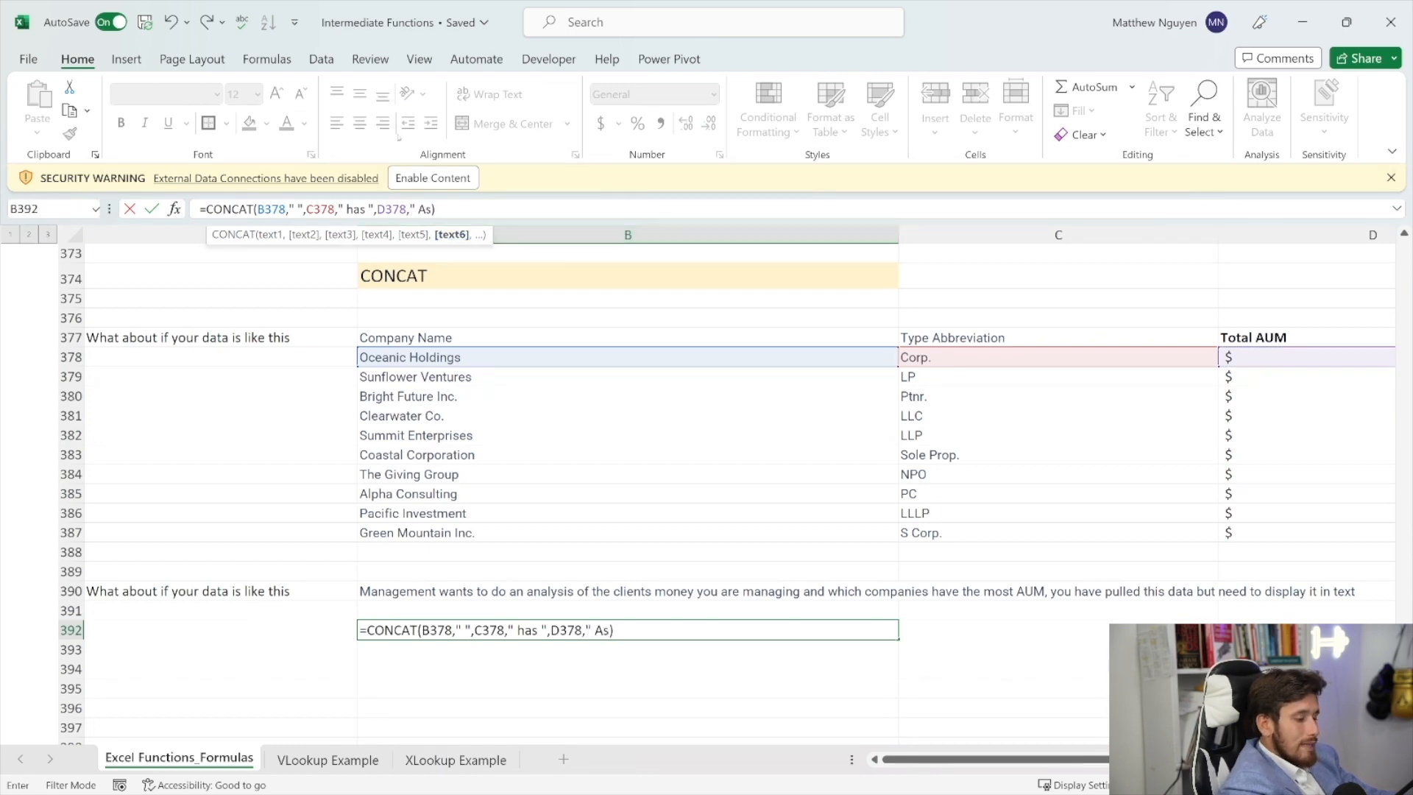
pyautogui.write('r Managem')
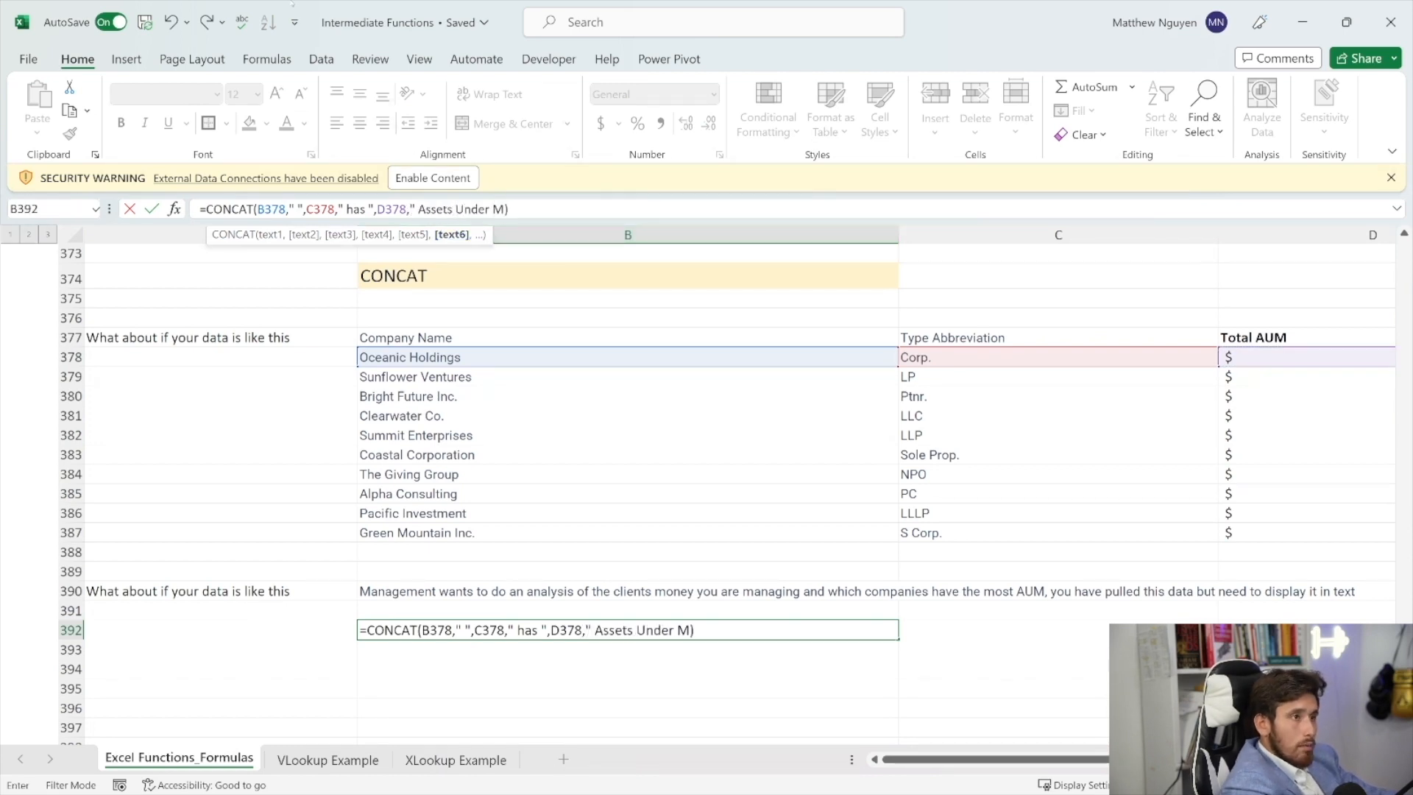
pyautogui.write('ent"')
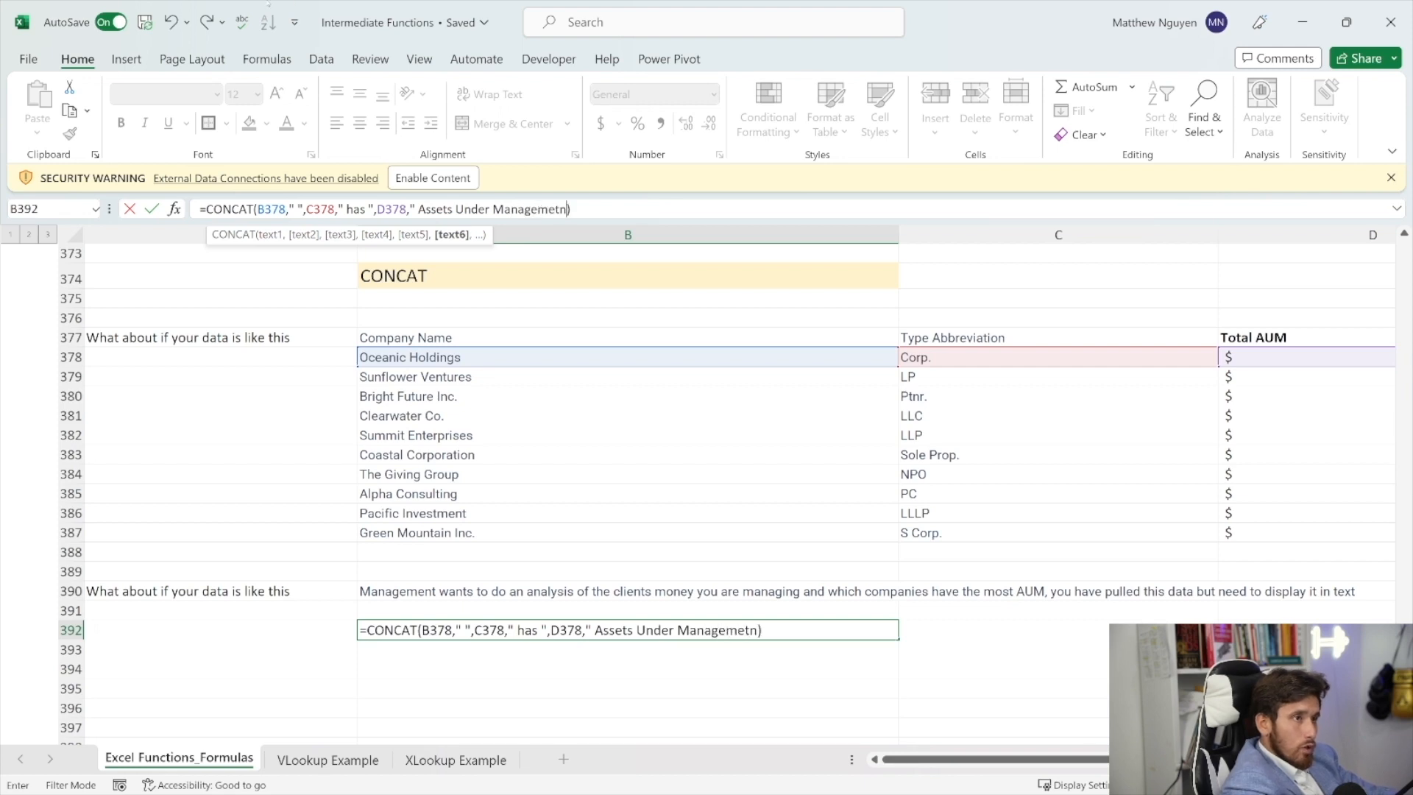
pyautogui.press('Return')
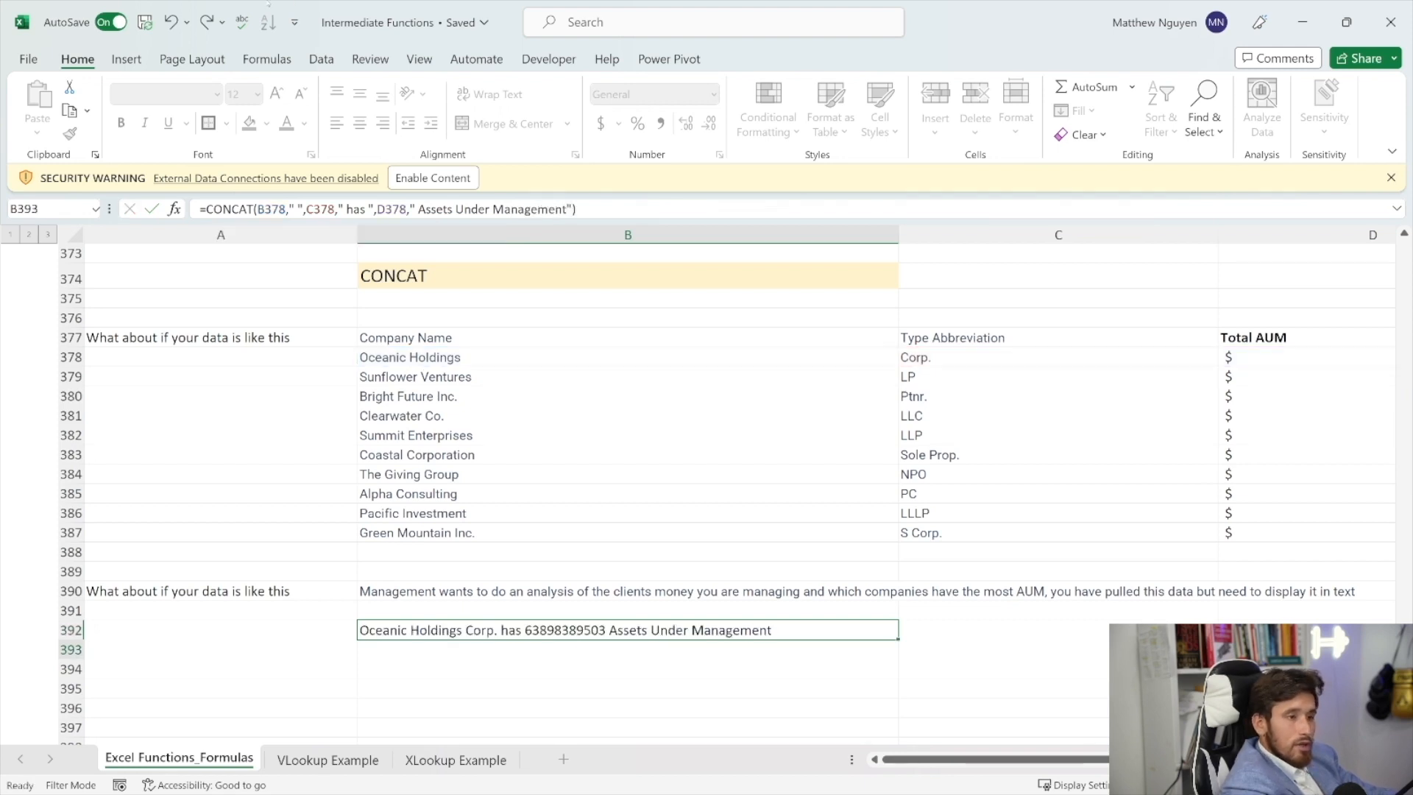
# - Open a TEXT function around the D378 reference in the B392 CONCAT formula
pyautogui.click(651, 631)
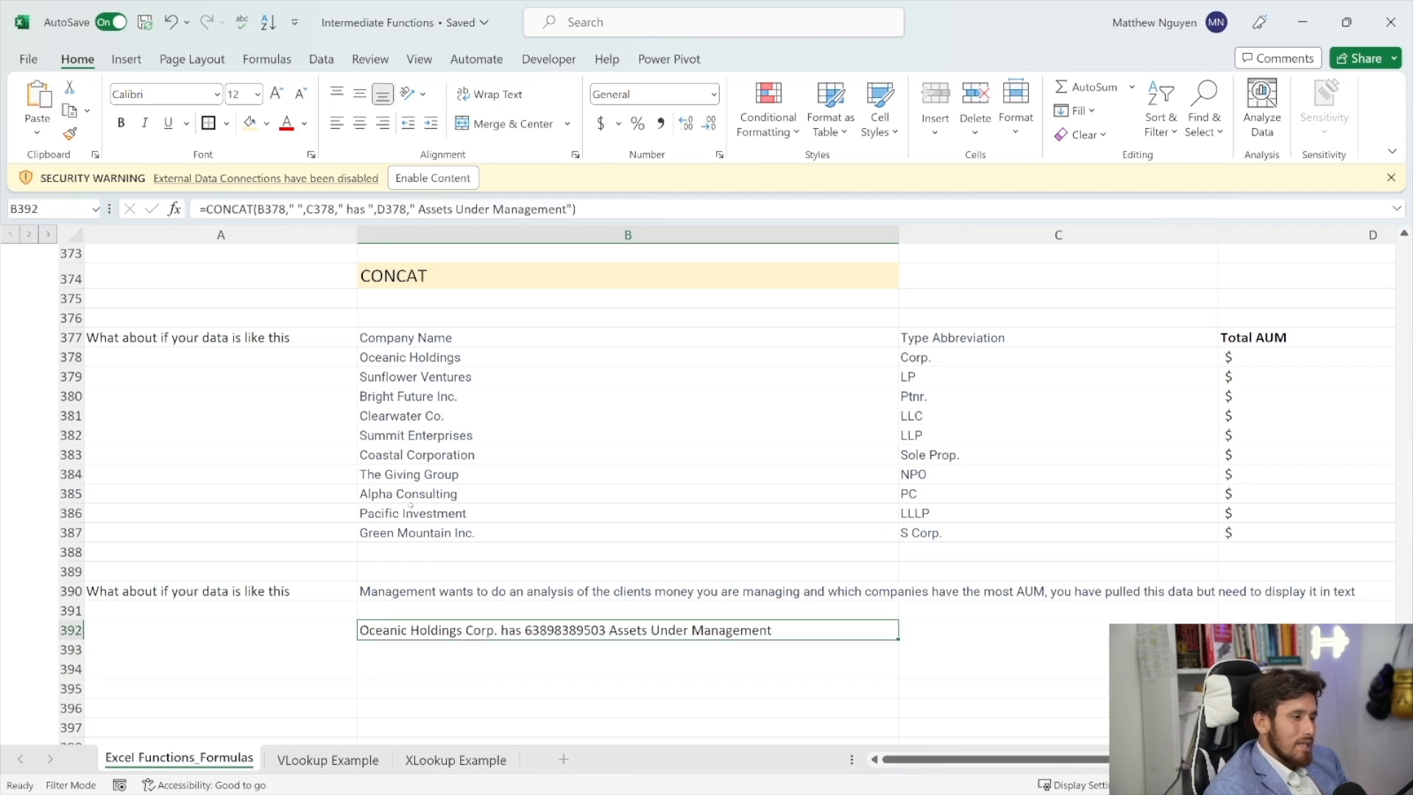
pyautogui.click(384, 209)
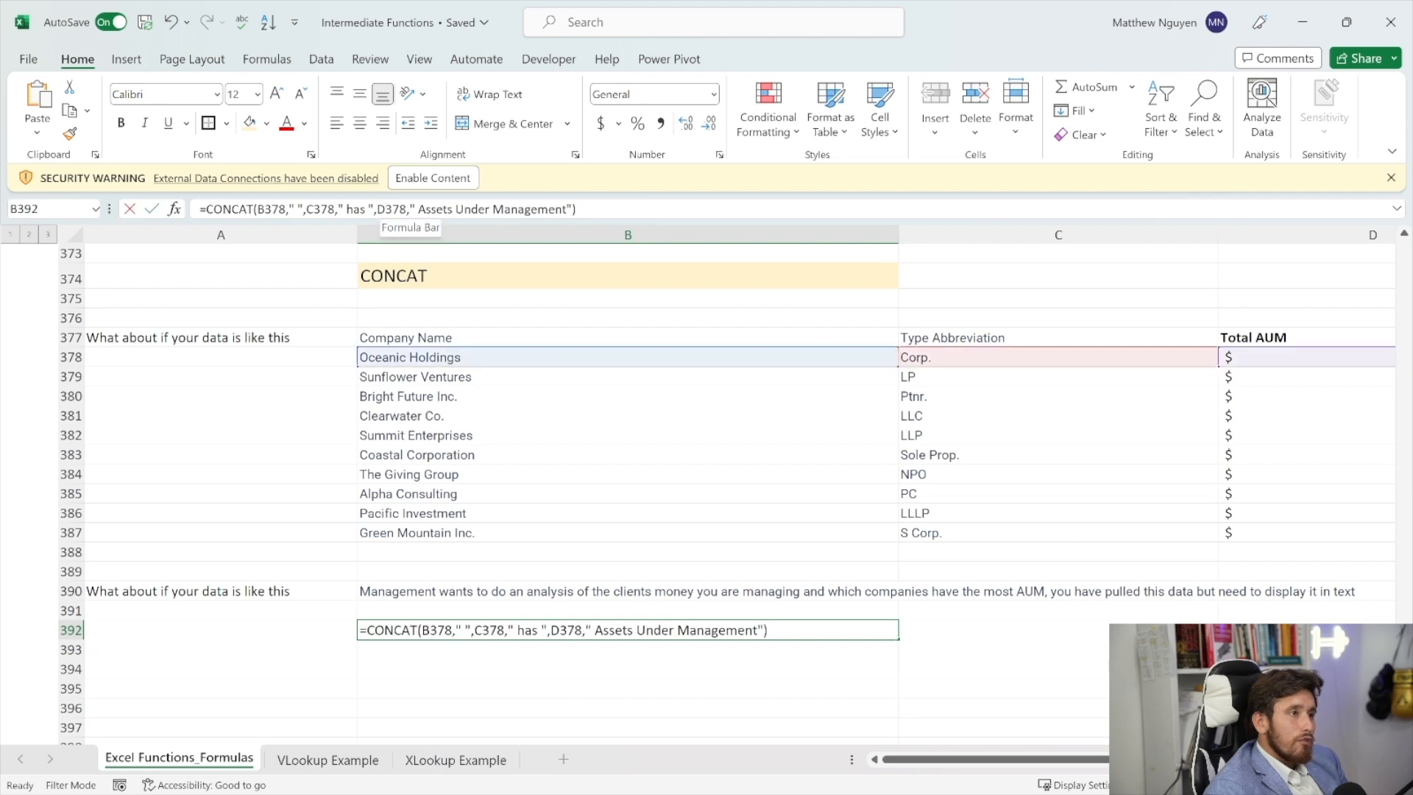
pyautogui.write('TEXT(')
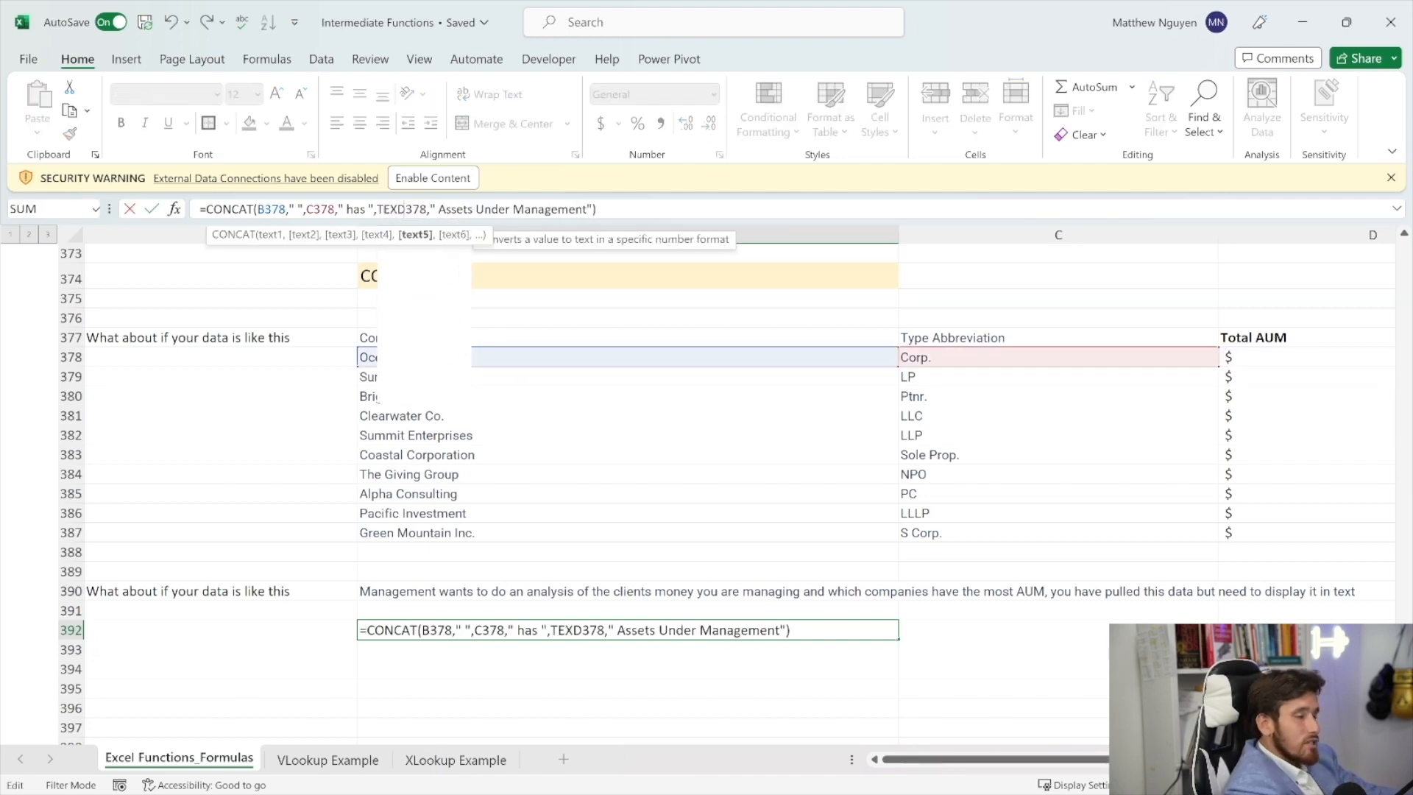
# - Give the TEXT function around D378 the number format "$0,000" and complete the formula in B392
pyautogui.click(440, 209)
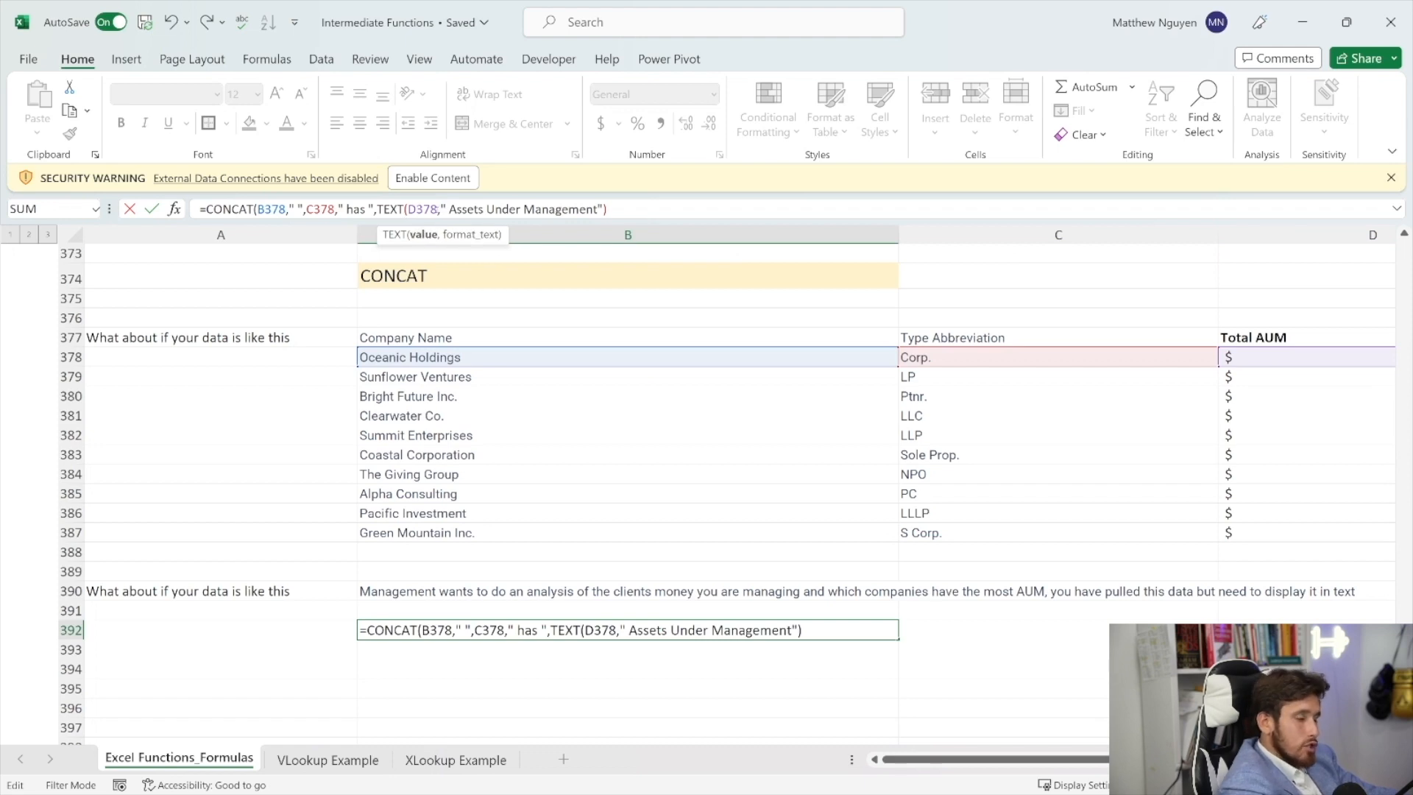
pyautogui.write(',""0,')
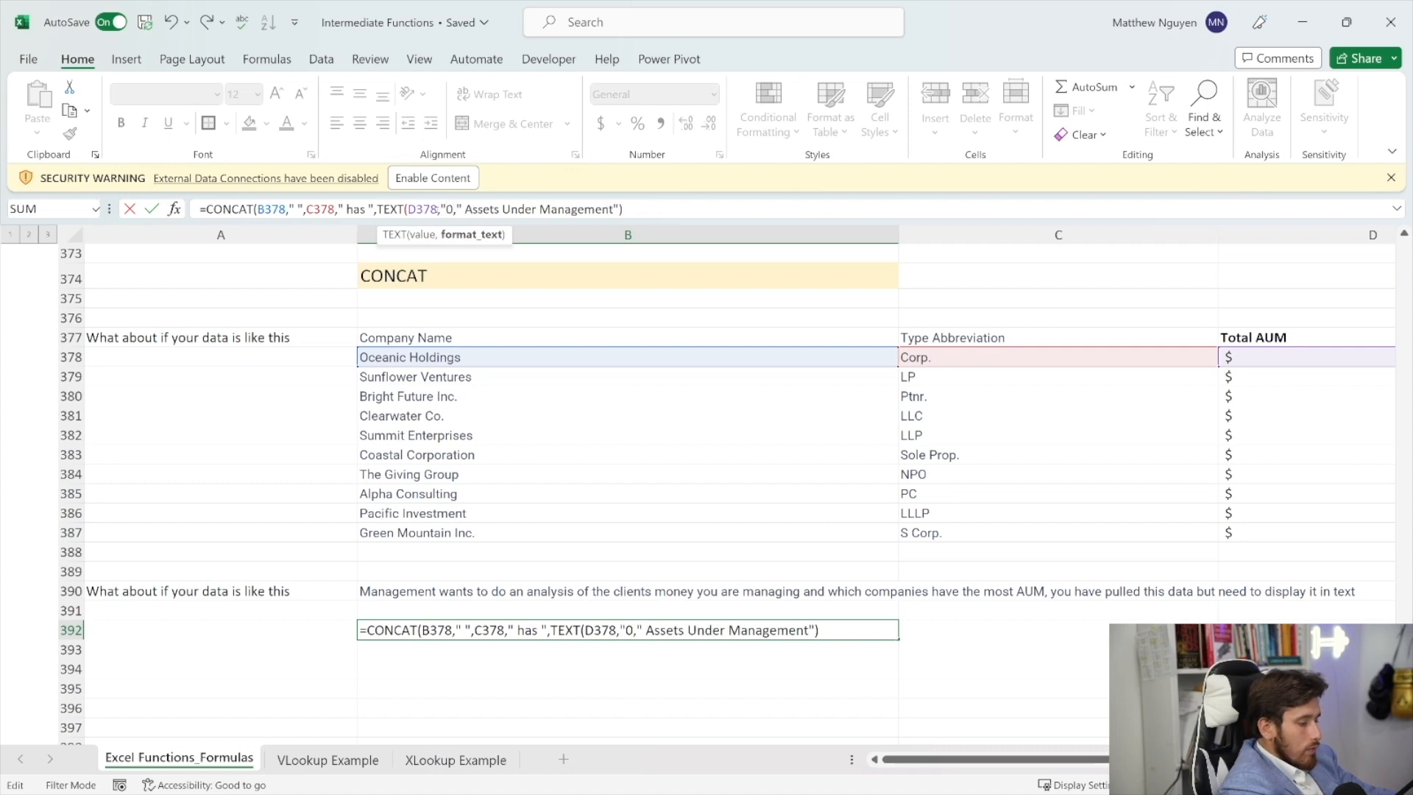
pyautogui.write('$')
pyautogui.press('BackSpace')
pyautogui.press('BackSpace')
pyautogui.write('$0"')
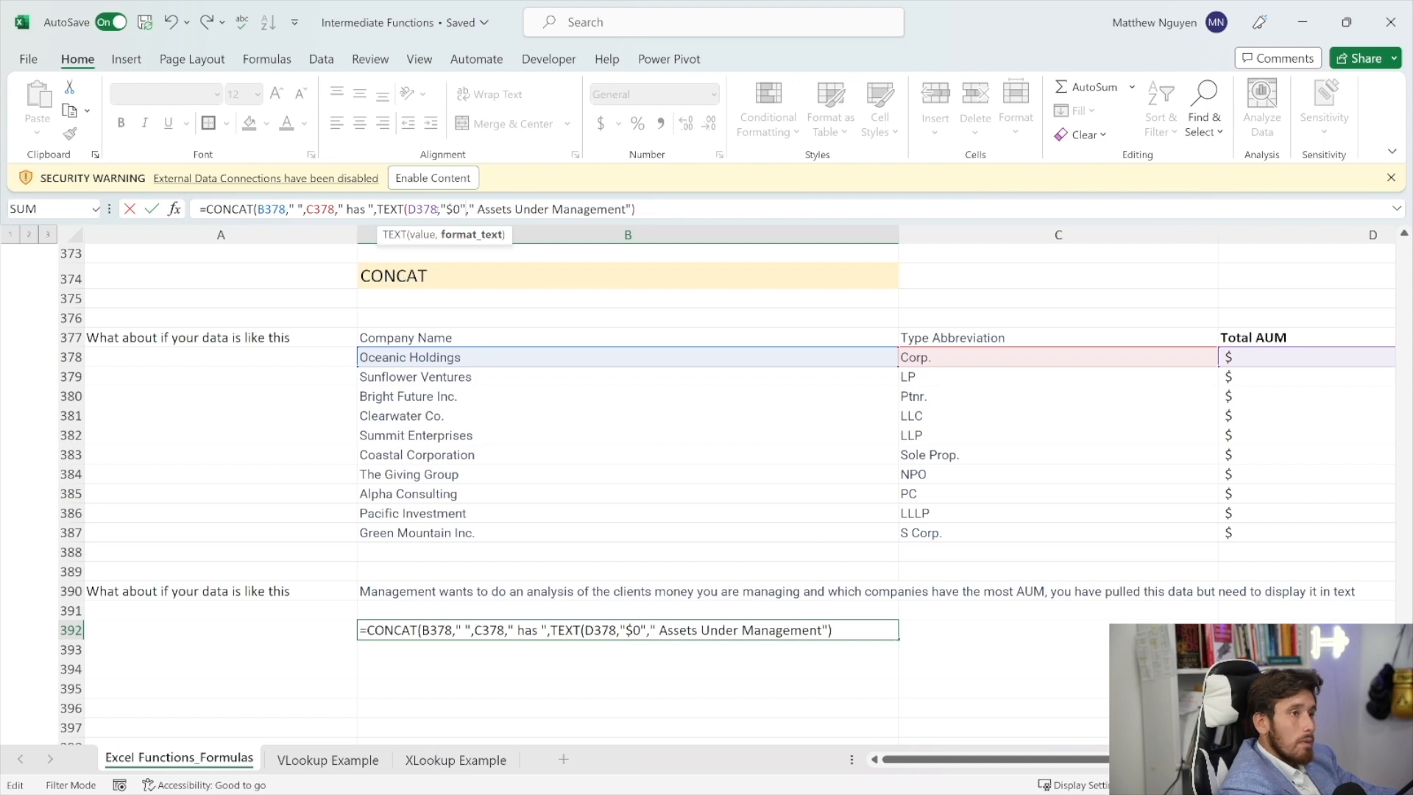
pyautogui.press('BackSpace')
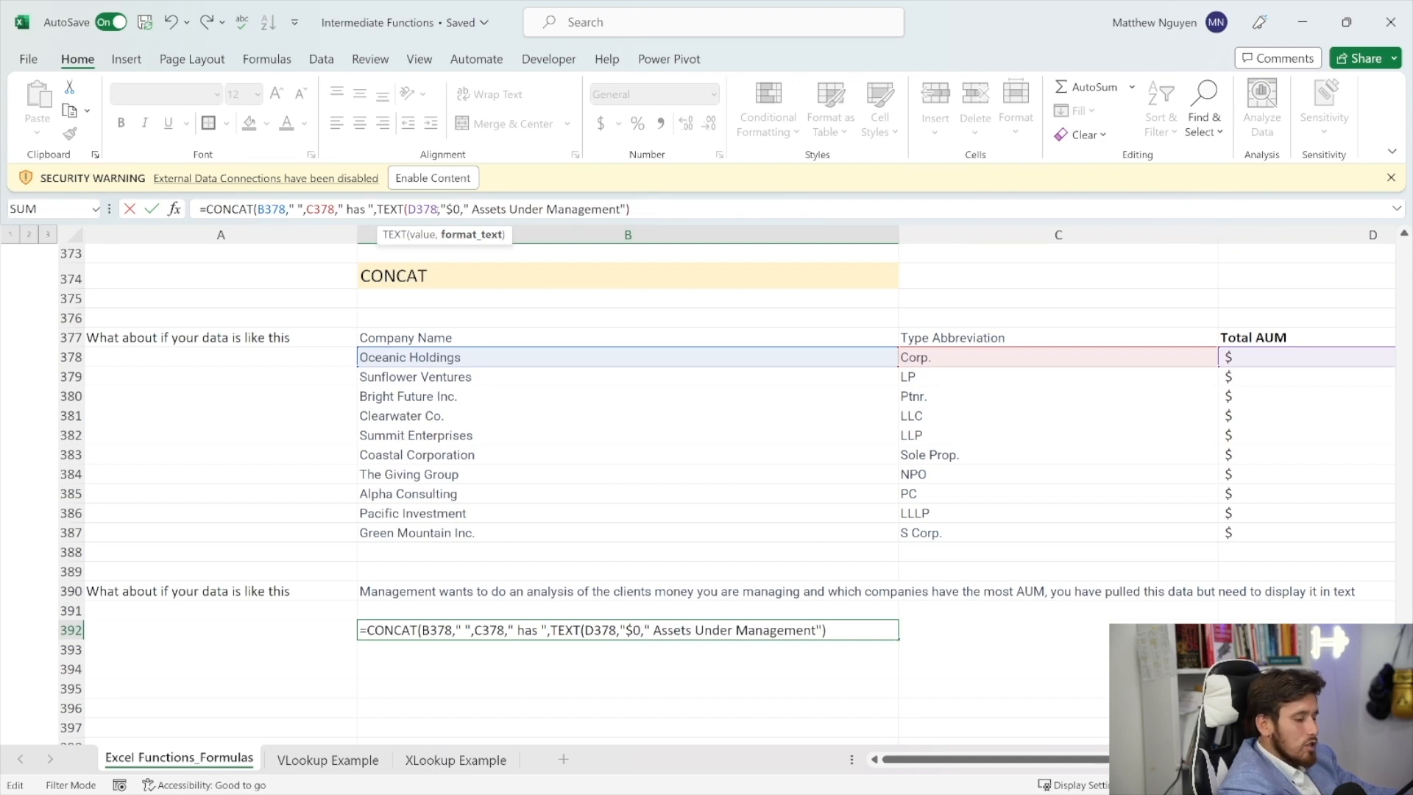
pyautogui.write(',00')
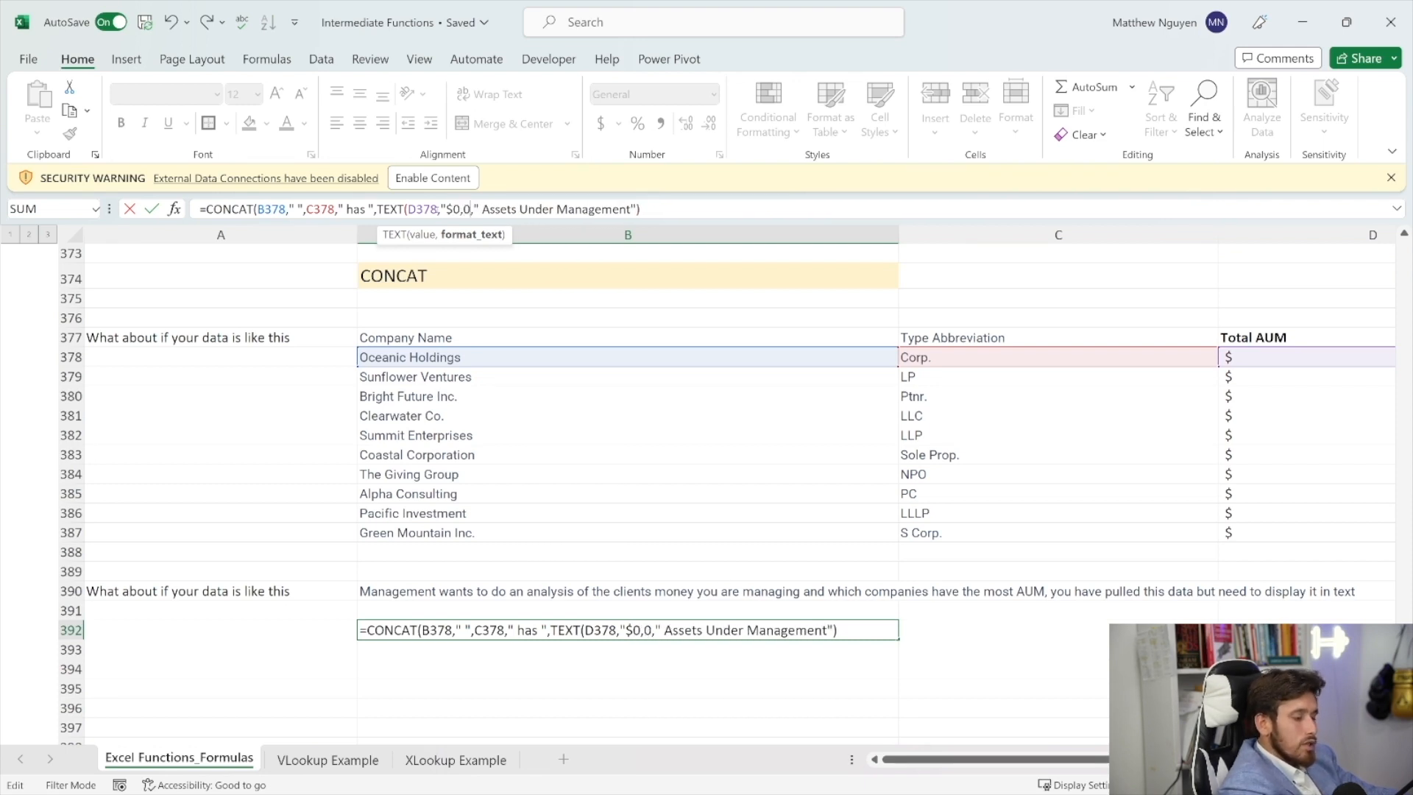
pyautogui.write('0')
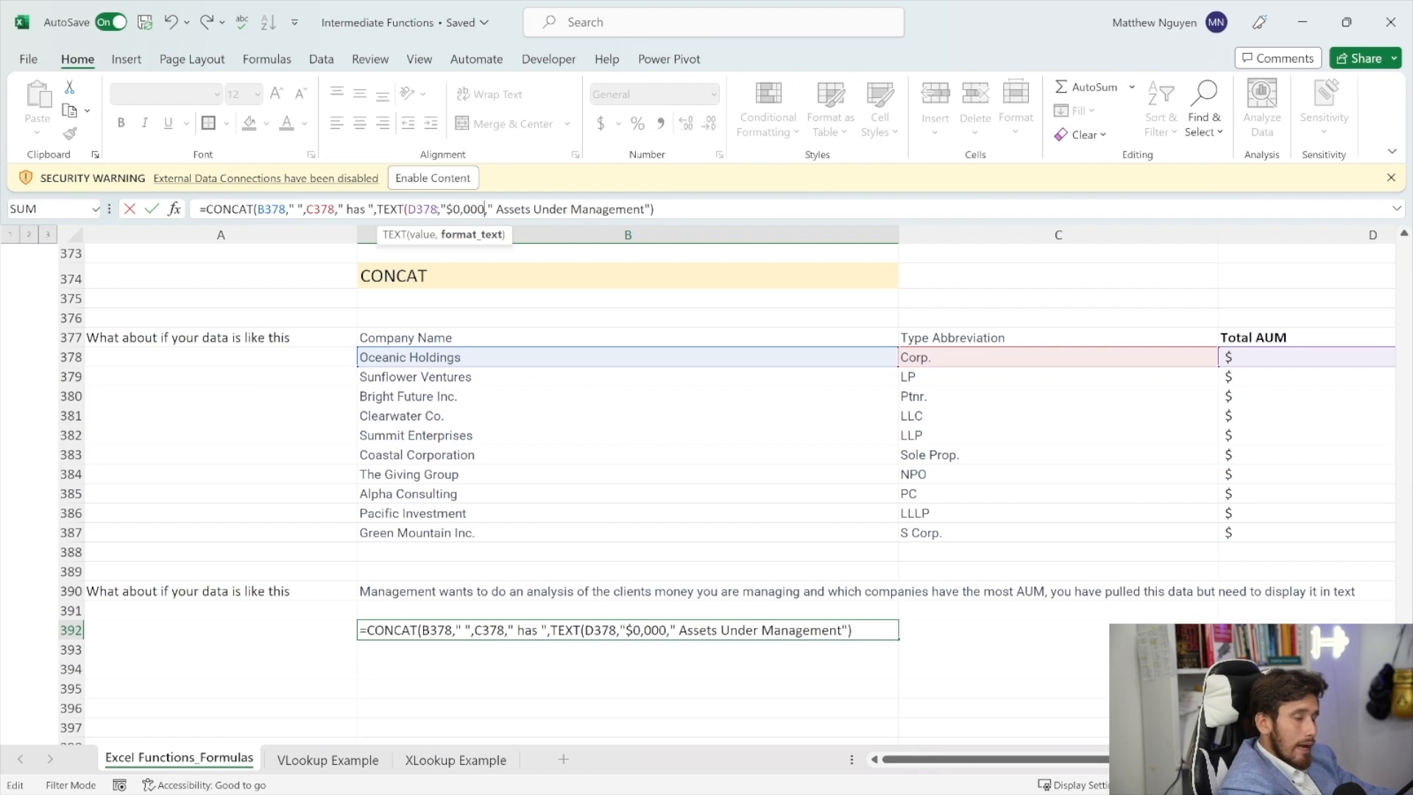
pyautogui.write('"')
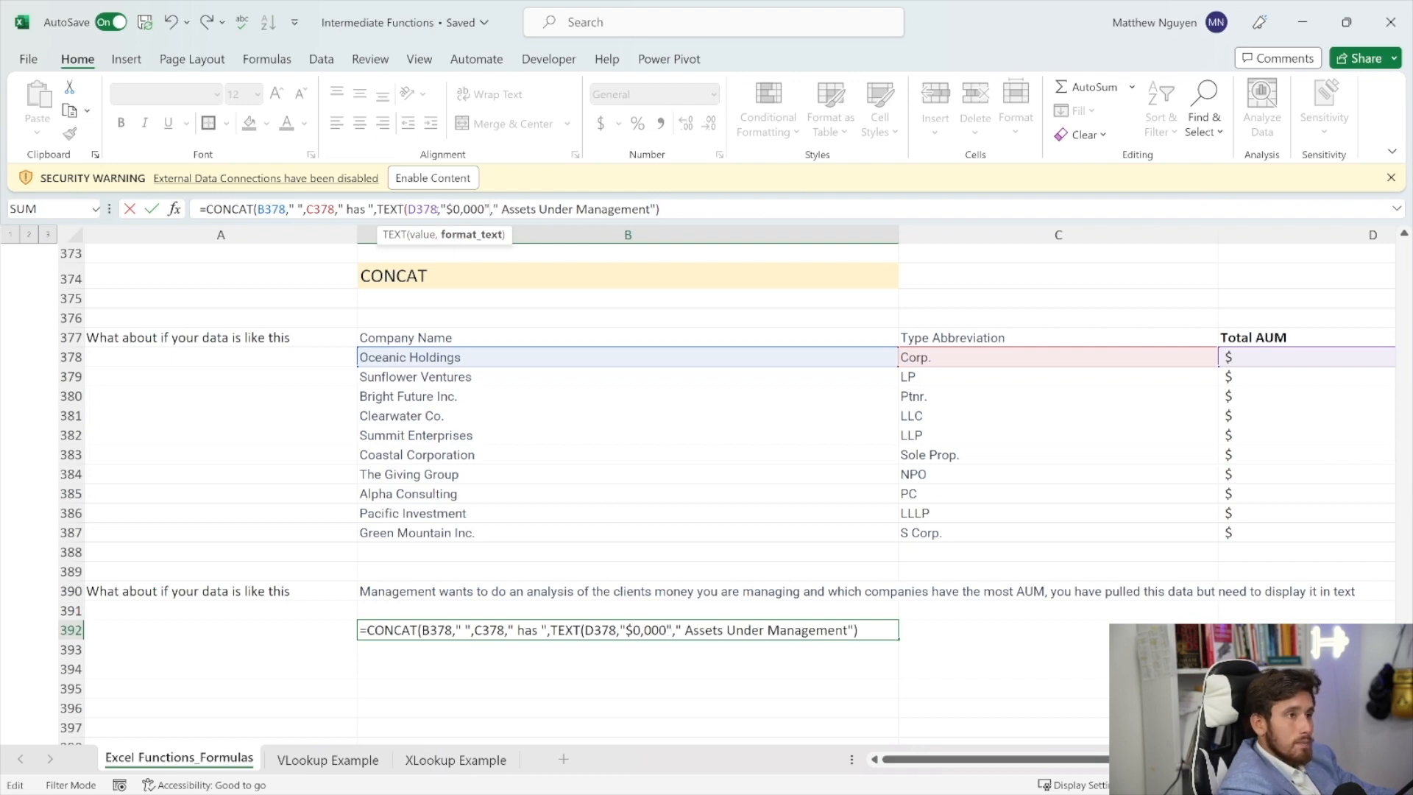
pyautogui.press('Return')
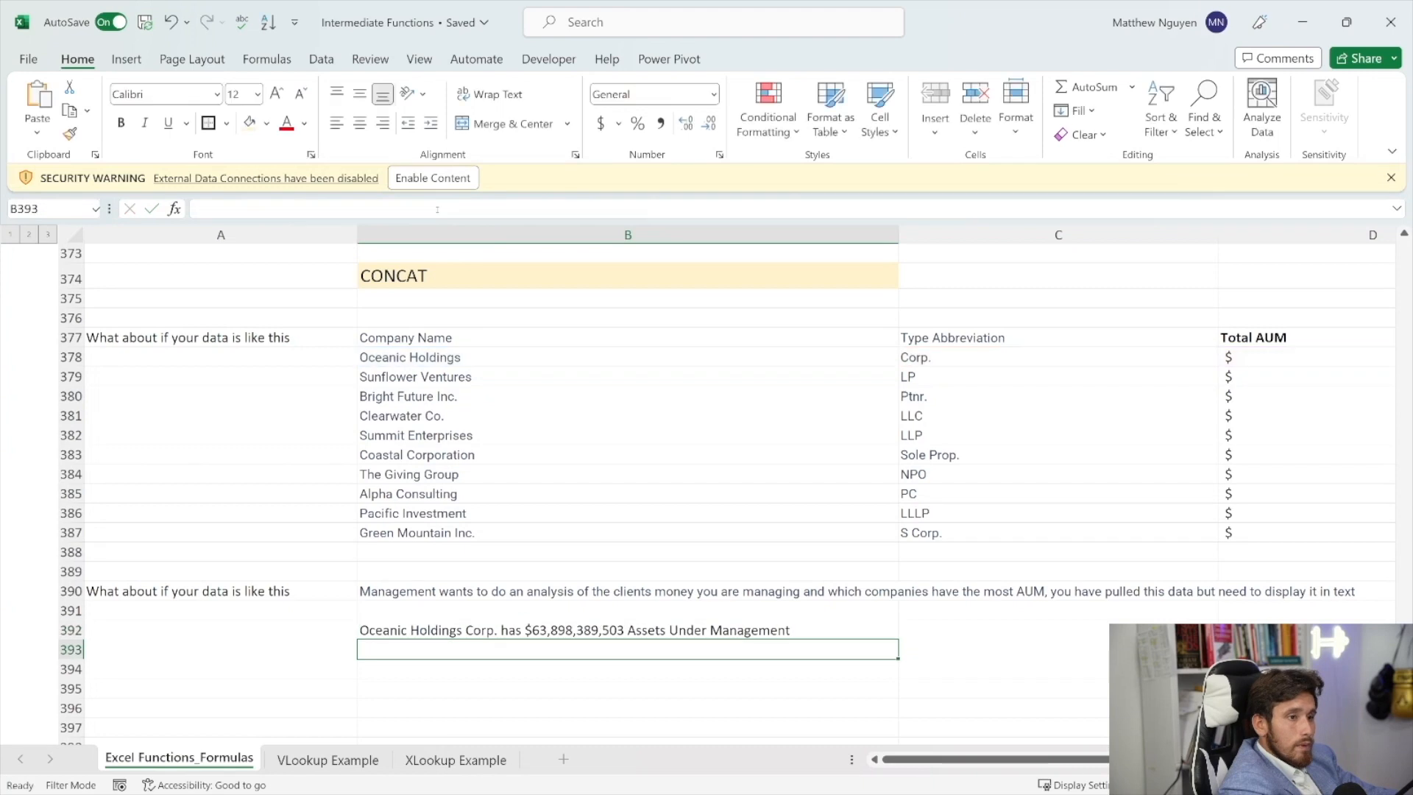
# - Fill the CONCAT formula from B392 down through B398 to build sentences for the following companies
pyautogui.scroll(-2, 807, 678)
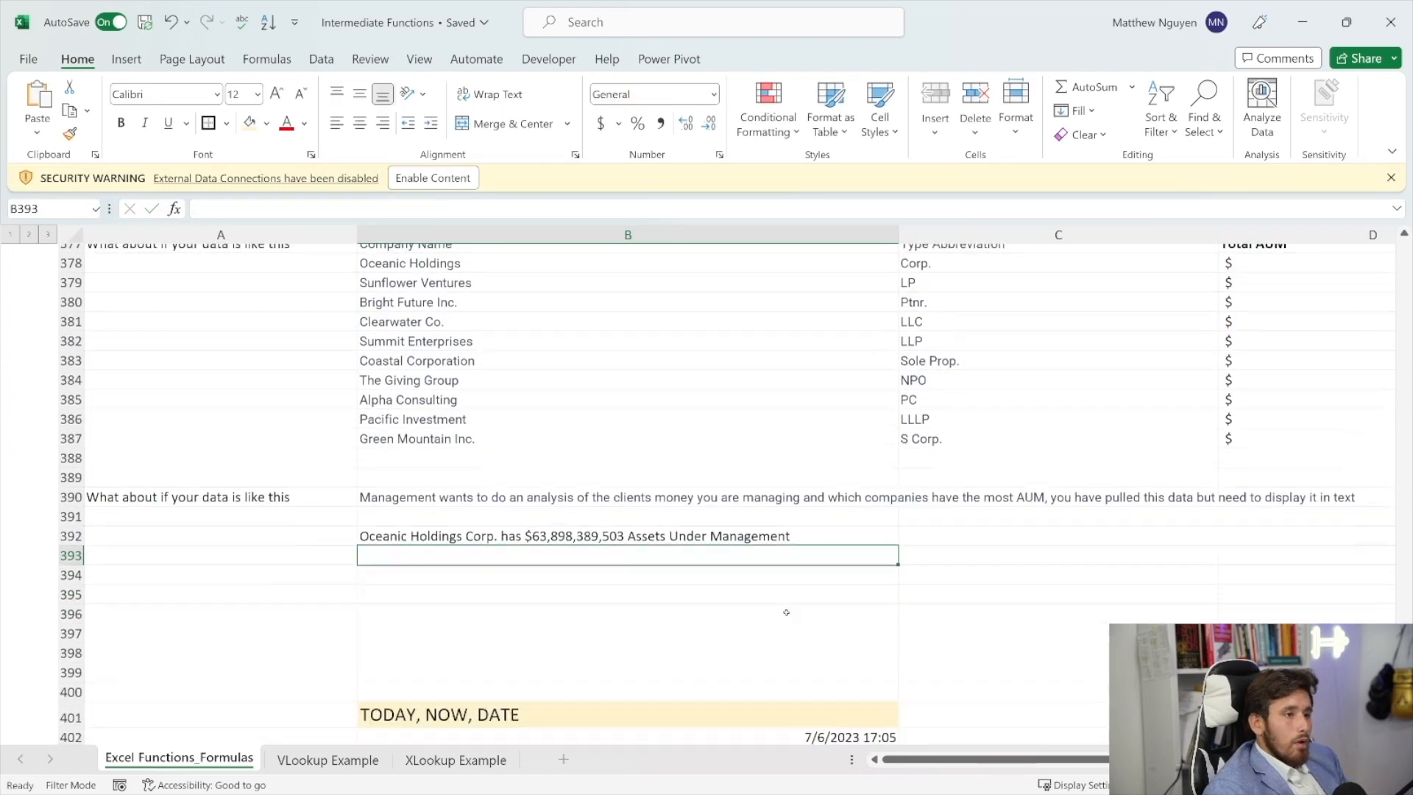
pyautogui.click(783, 520)
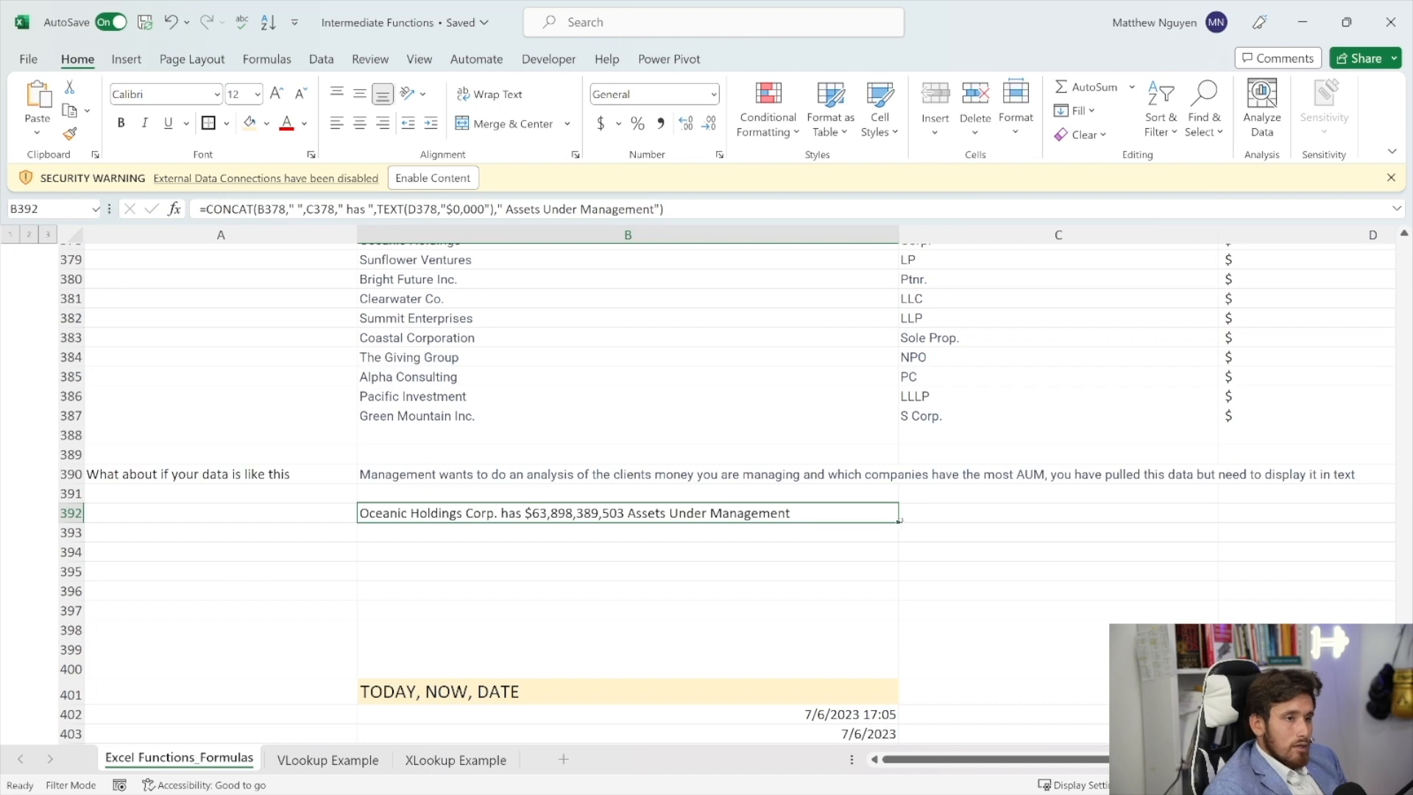
pyautogui.moveTo(897, 521); pyautogui.dragTo(898, 635)
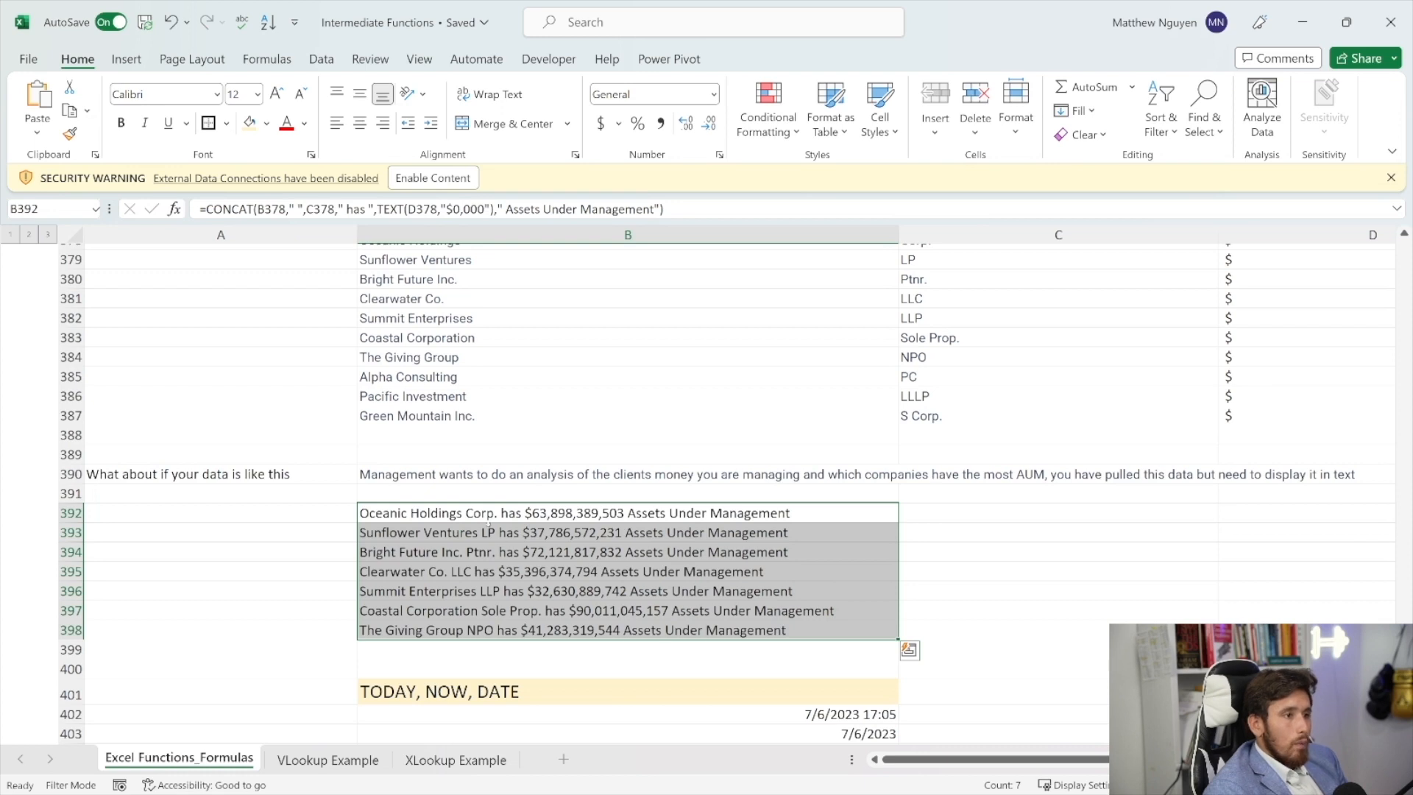
pyautogui.scroll(2, 489, 528)
pyautogui.scroll(-2, 489, 528)
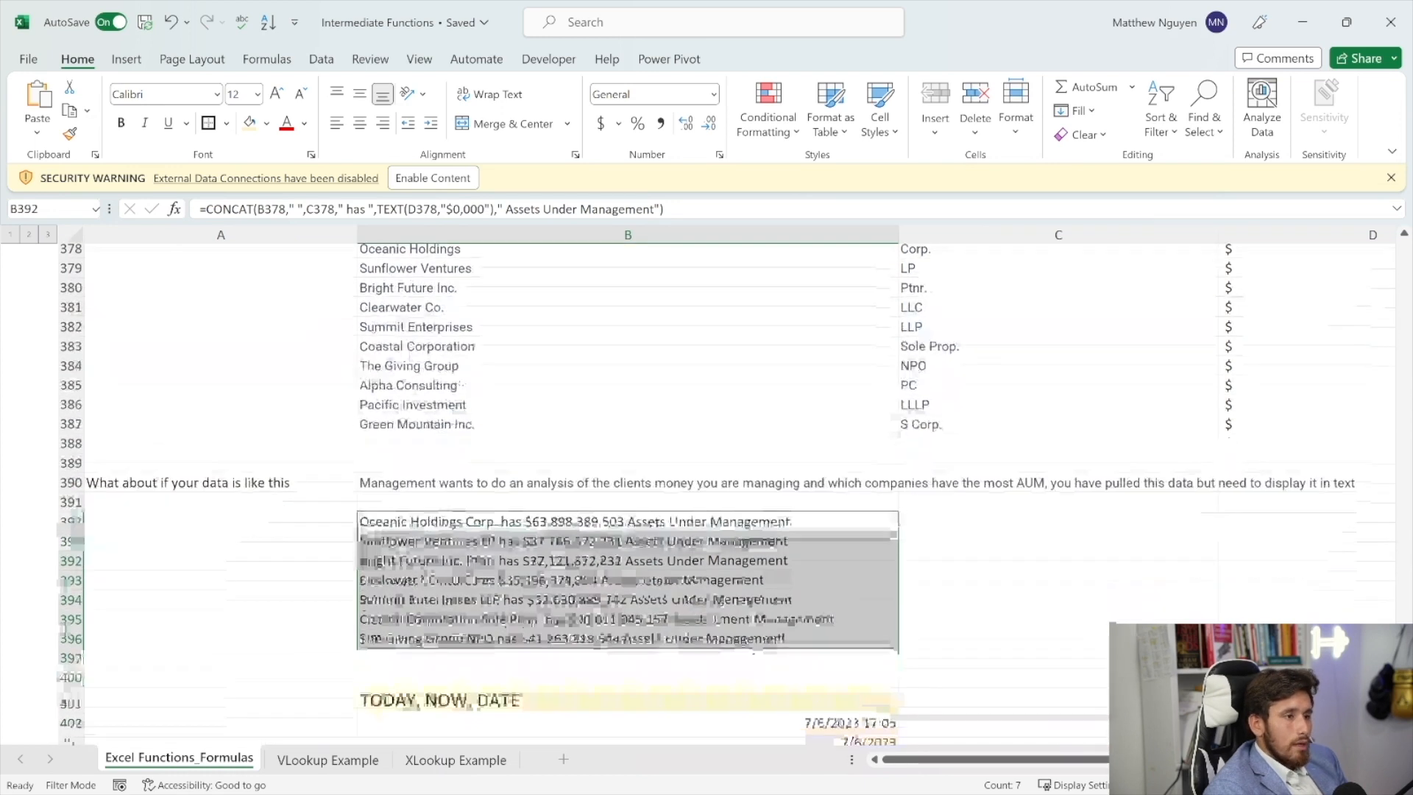
pyautogui.scroll(-3, 287, 598)
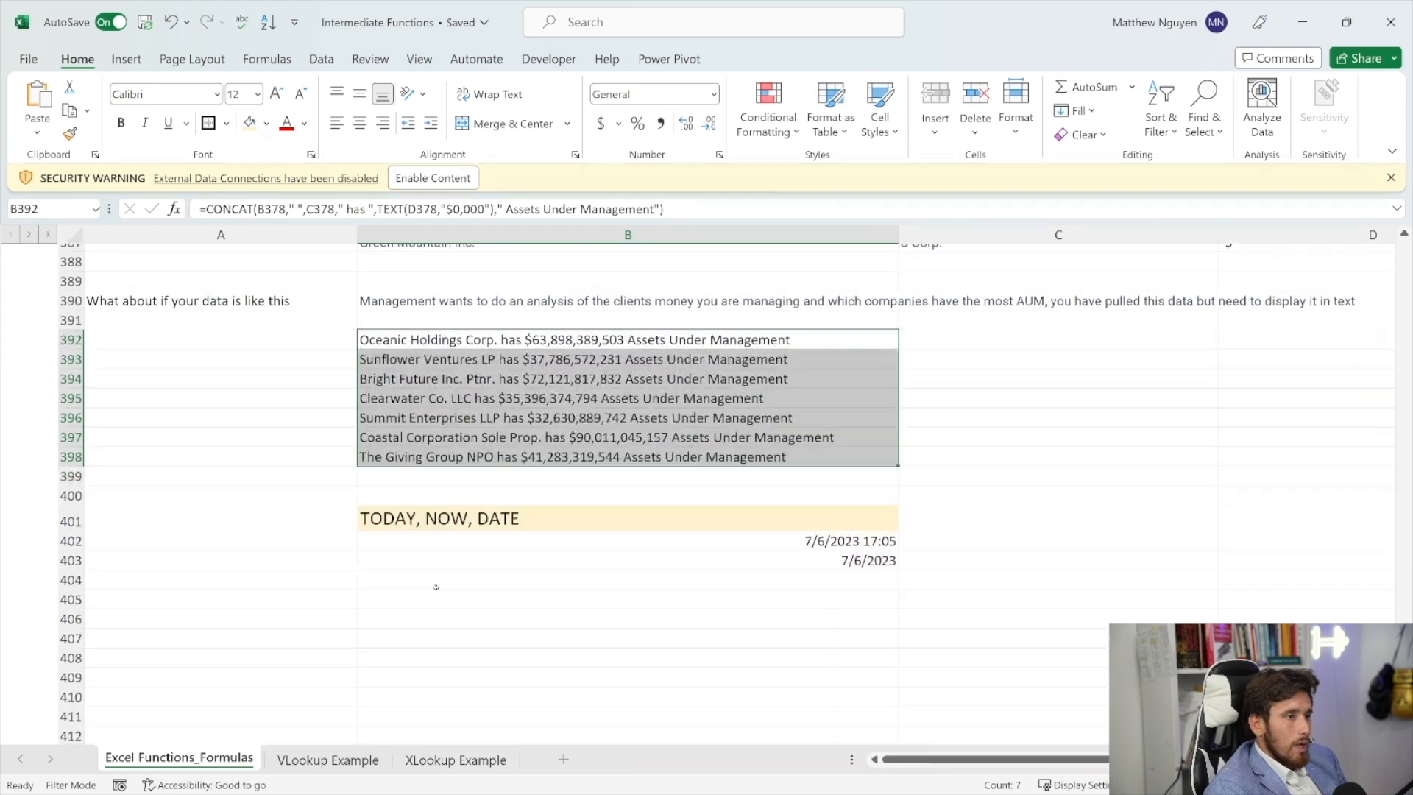
# - Inspect the existing NOW and TODAY formulas in B402 and B403 under the TODAY, NOW, DATE heading
pyautogui.scroll(-1, 441, 574)
pyautogui.click(678, 479)
pyautogui.click(462, 512)
pyautogui.click(418, 481)
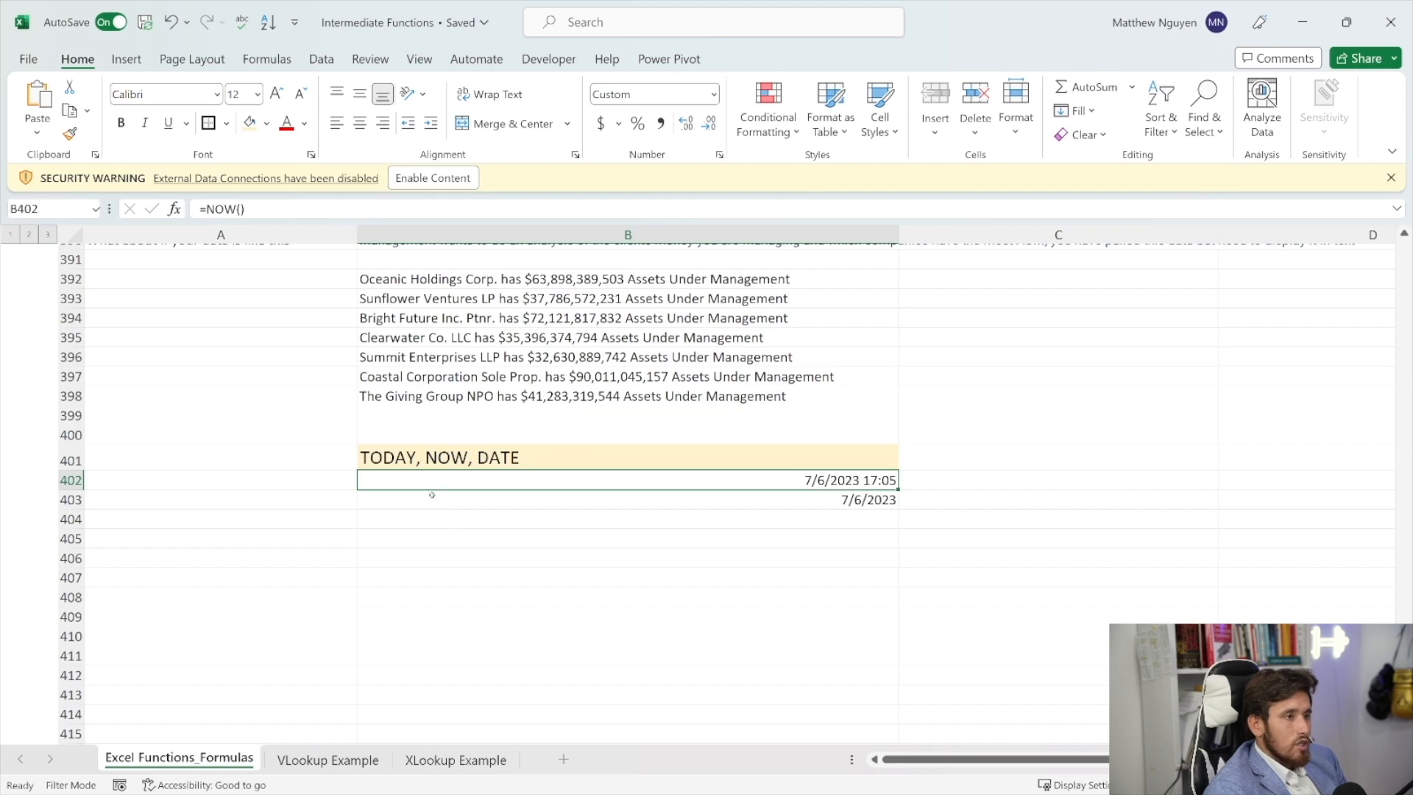
pyautogui.click(434, 492)
# - Begin a DATE formula in B404 with the arguments 12, 3 and 20
pyautogui.click(390, 522)
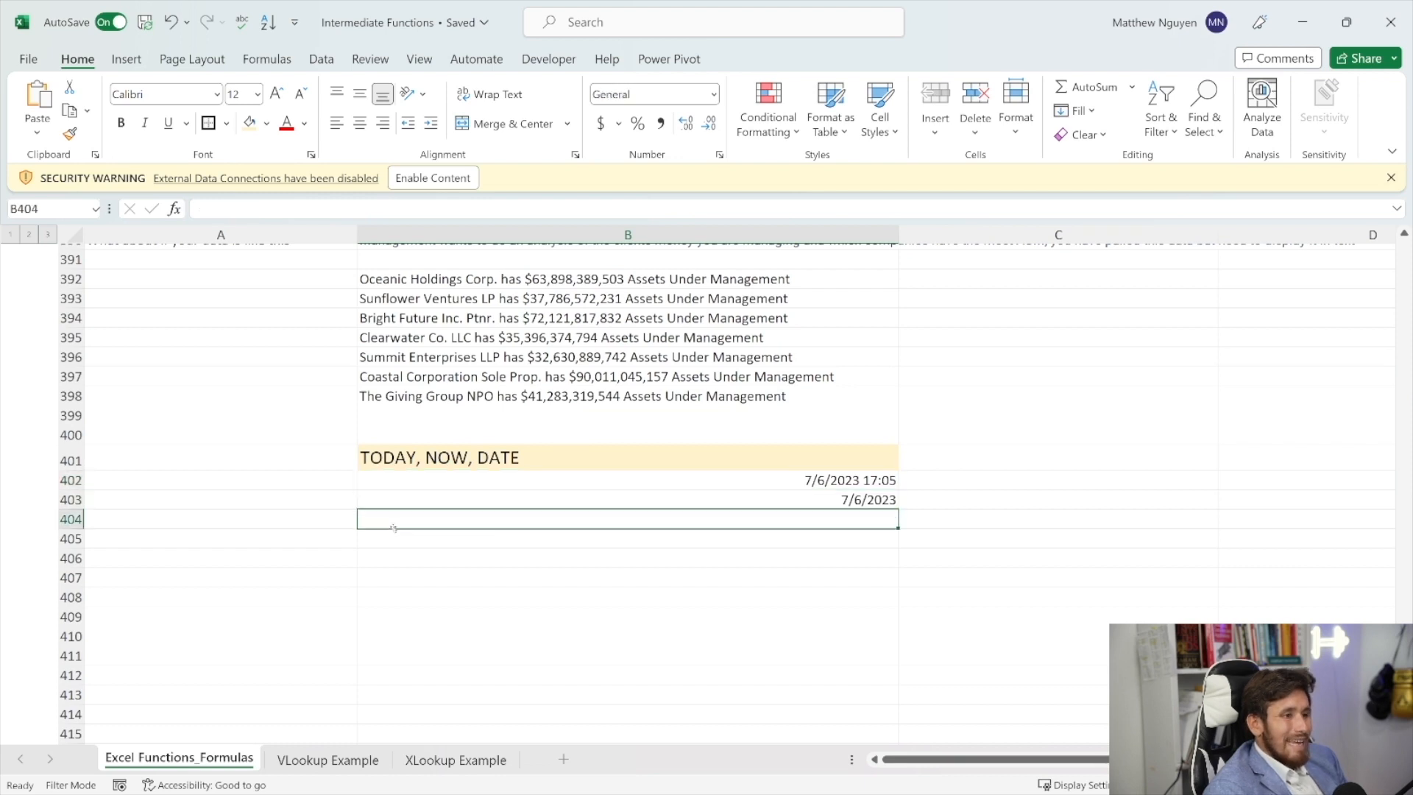
pyautogui.write('=')
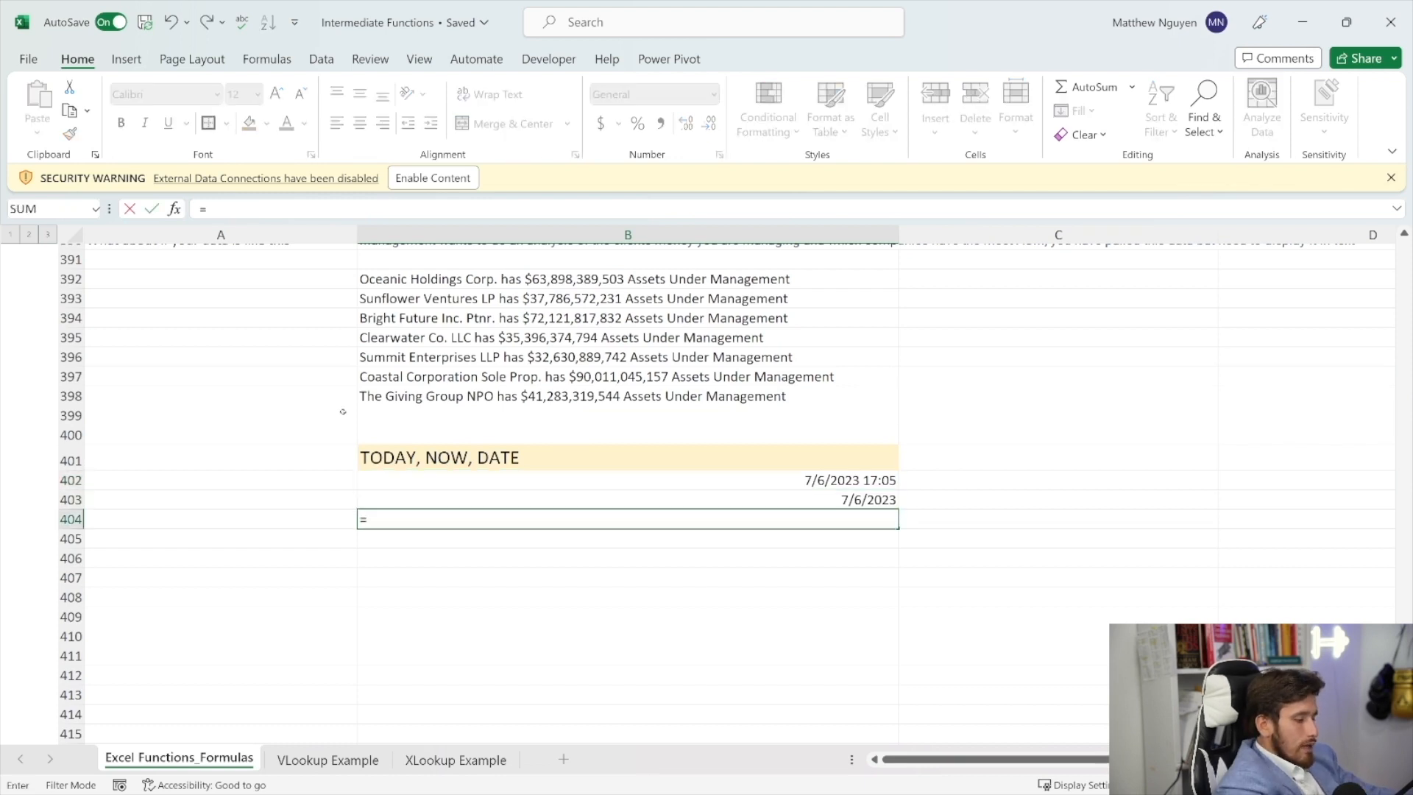
pyautogui.write('DATE(12,')
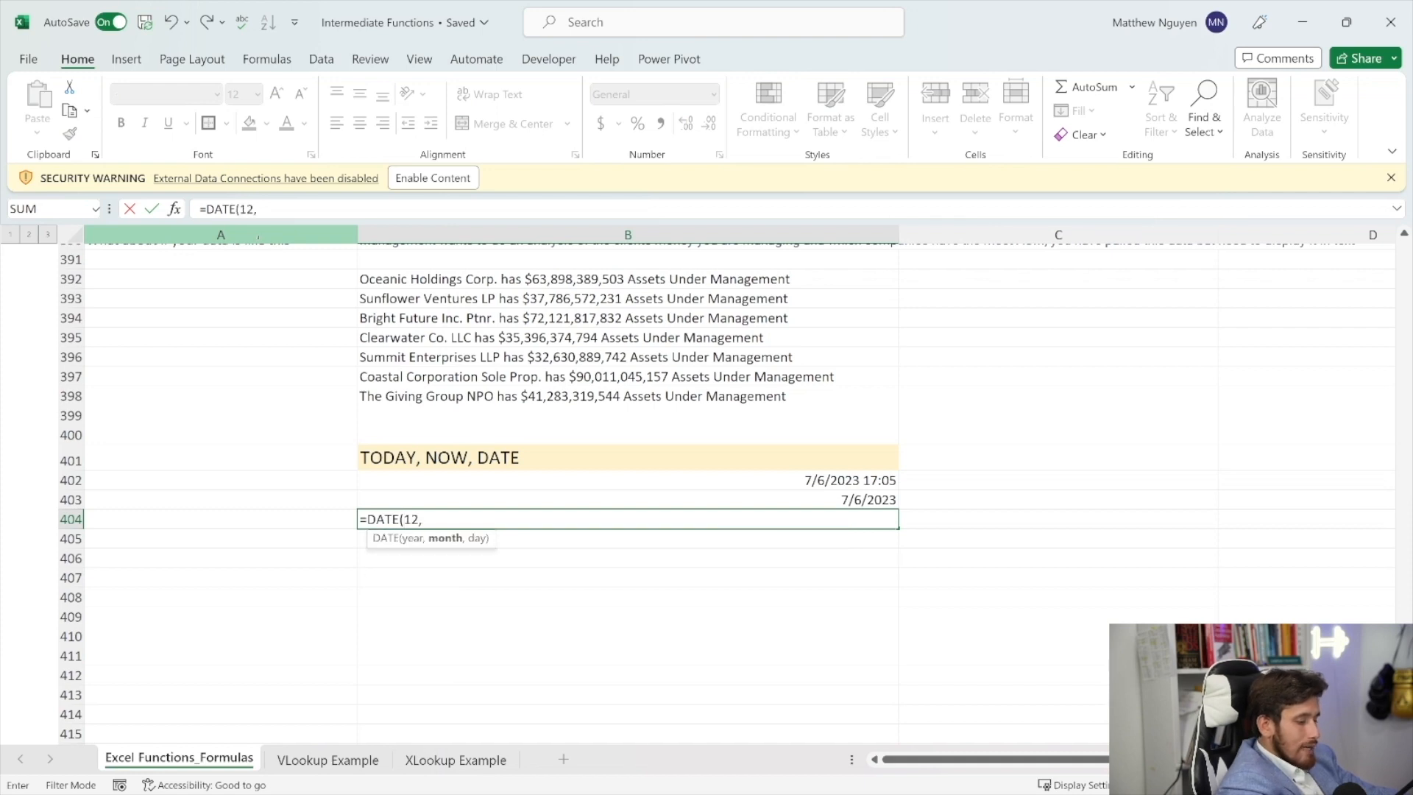
pyautogui.write('3,')
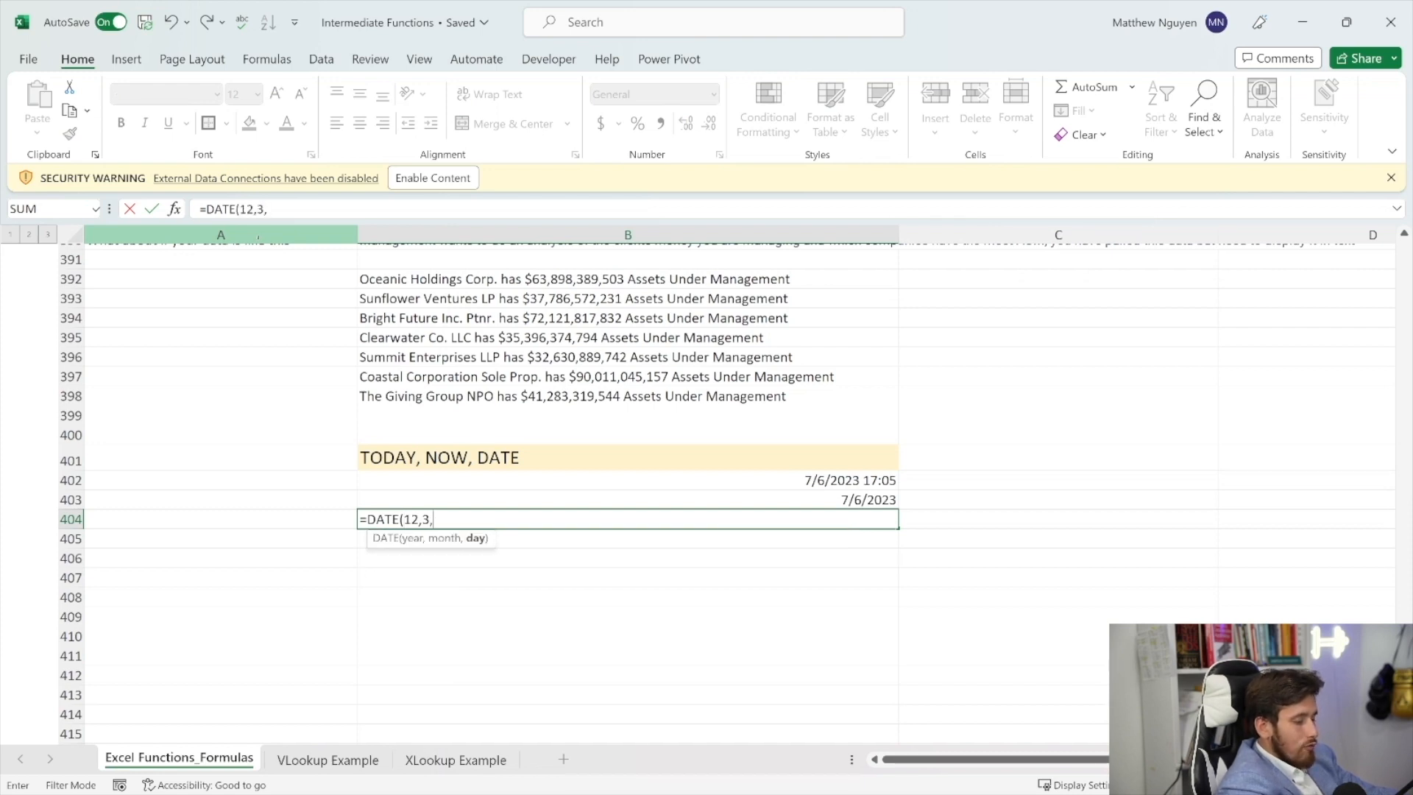
pyautogui.write('20')
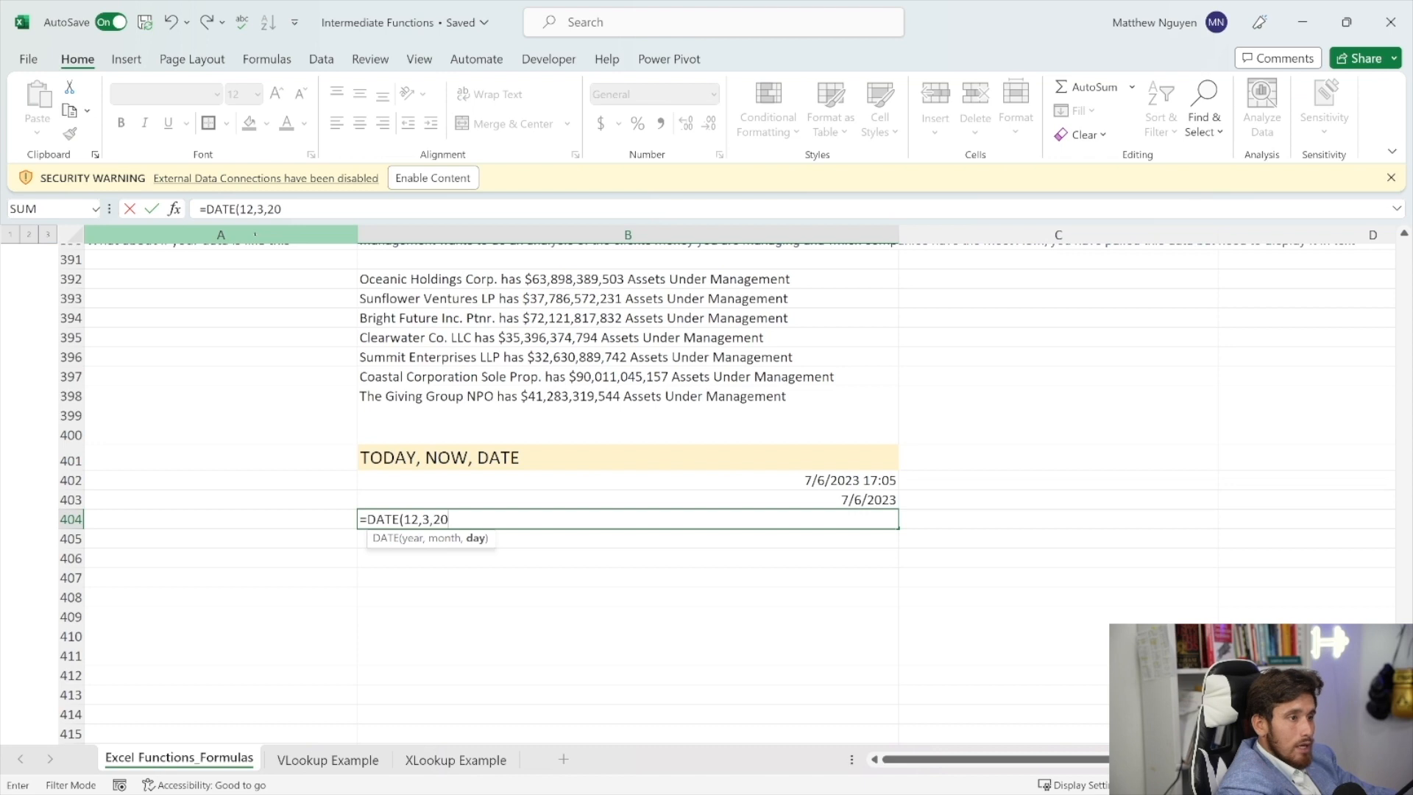
# - Replace the DATE arguments in B404 with year 2021, month 12 and day 03, and complete the formula
pyautogui.press('BackSpace')
pyautogui.press('BackSpace')
pyautogui.press('BackSpace')
pyautogui.press('BackSpace')
pyautogui.press('BackSpace')
pyautogui.press('BackSpace')
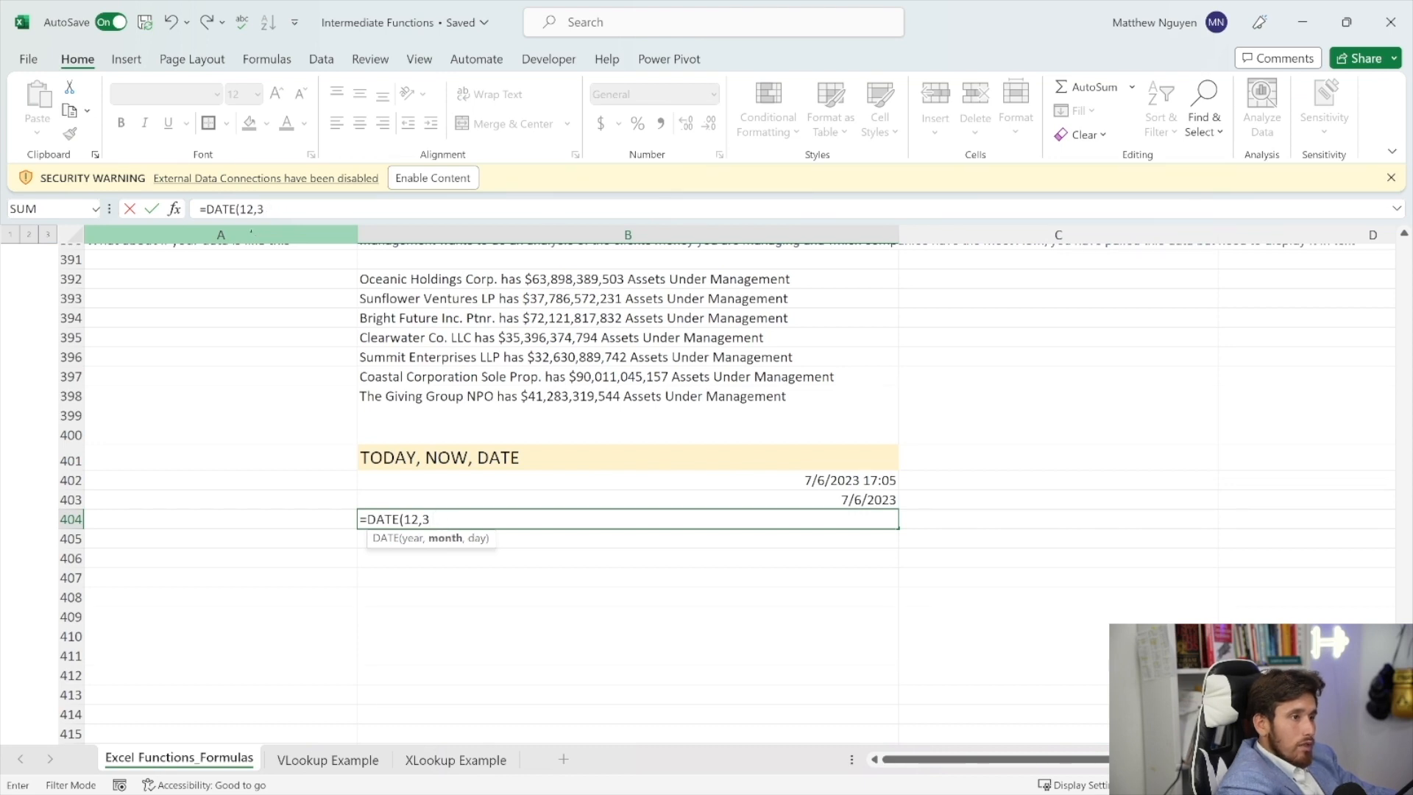
pyautogui.press('BackSpace')
pyautogui.write('2021')
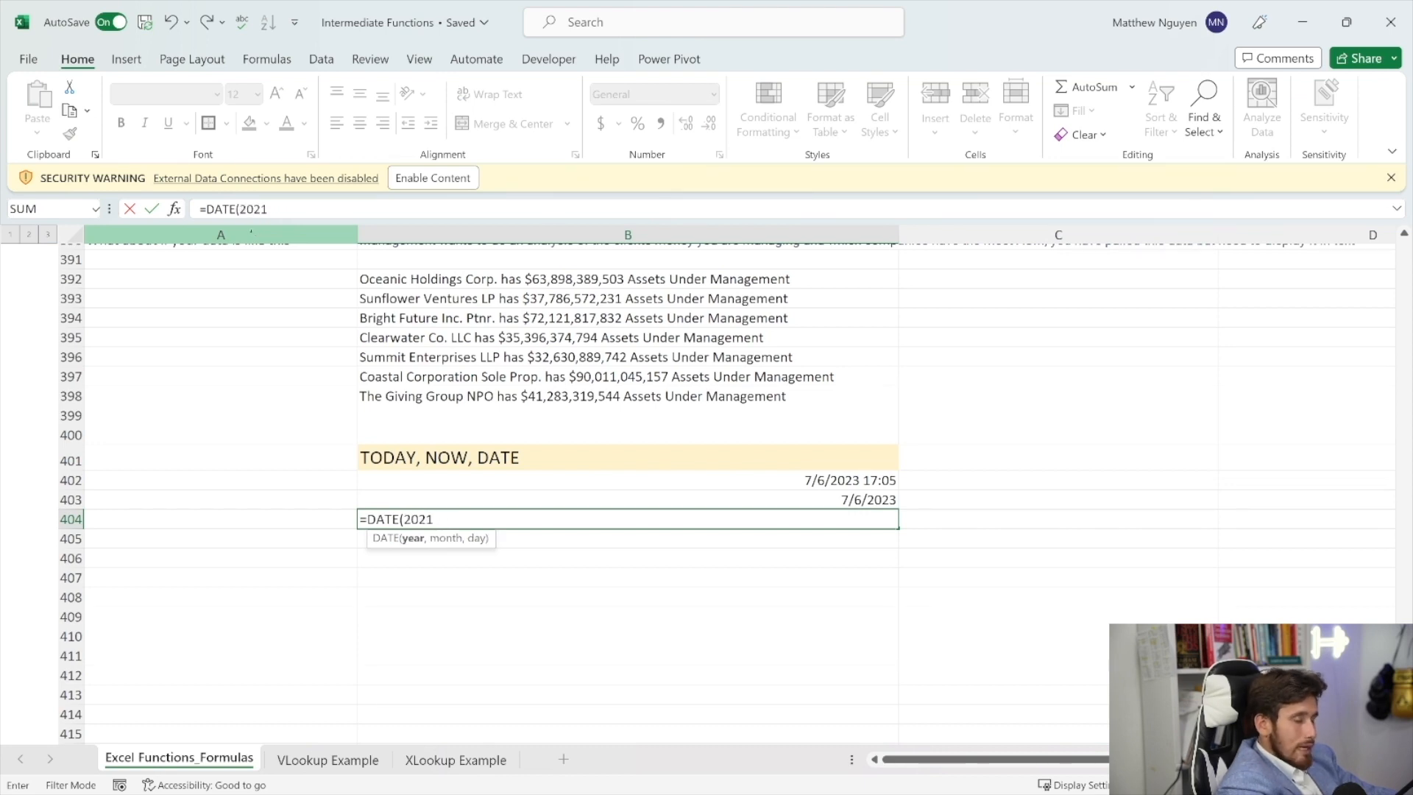
pyautogui.write(',12,03)')
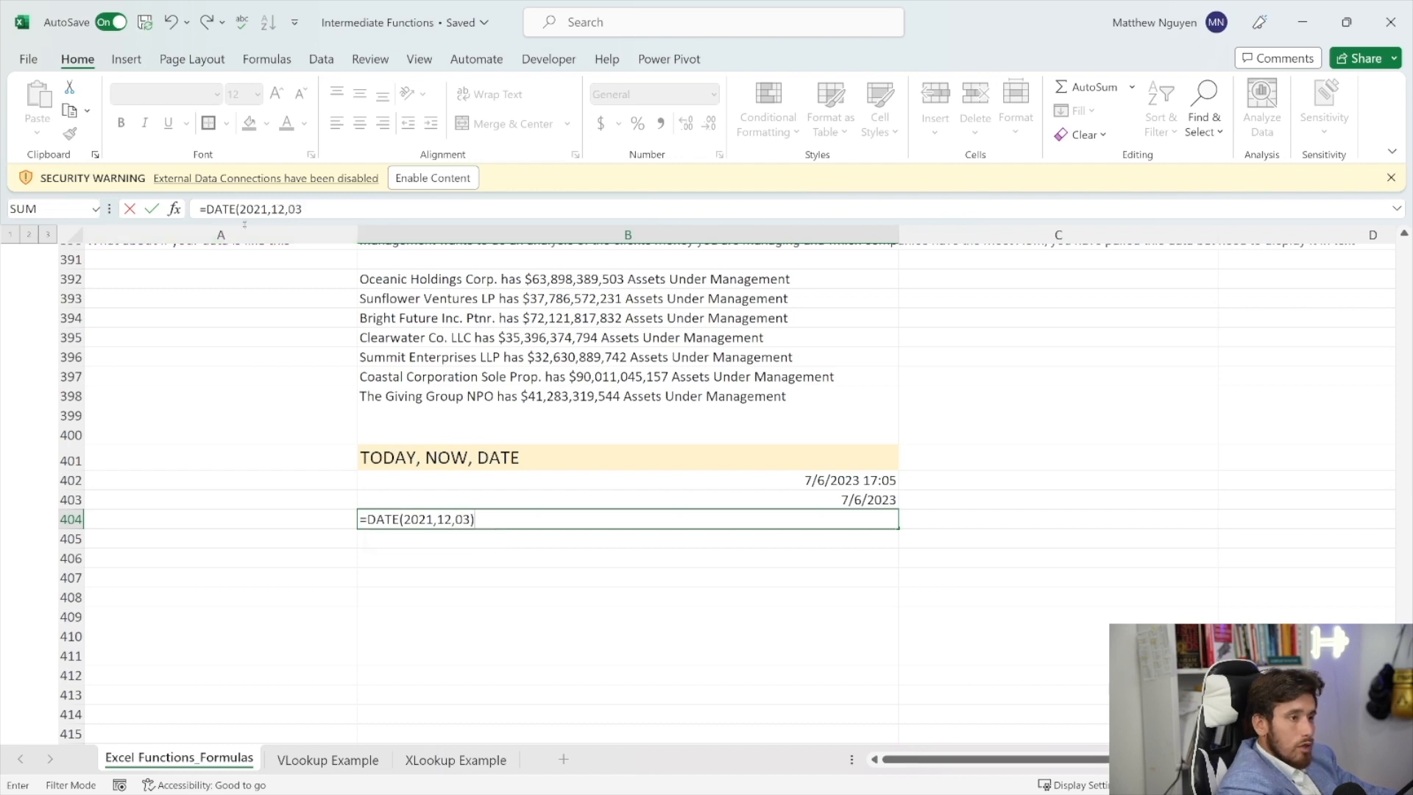
pyautogui.press('Return')
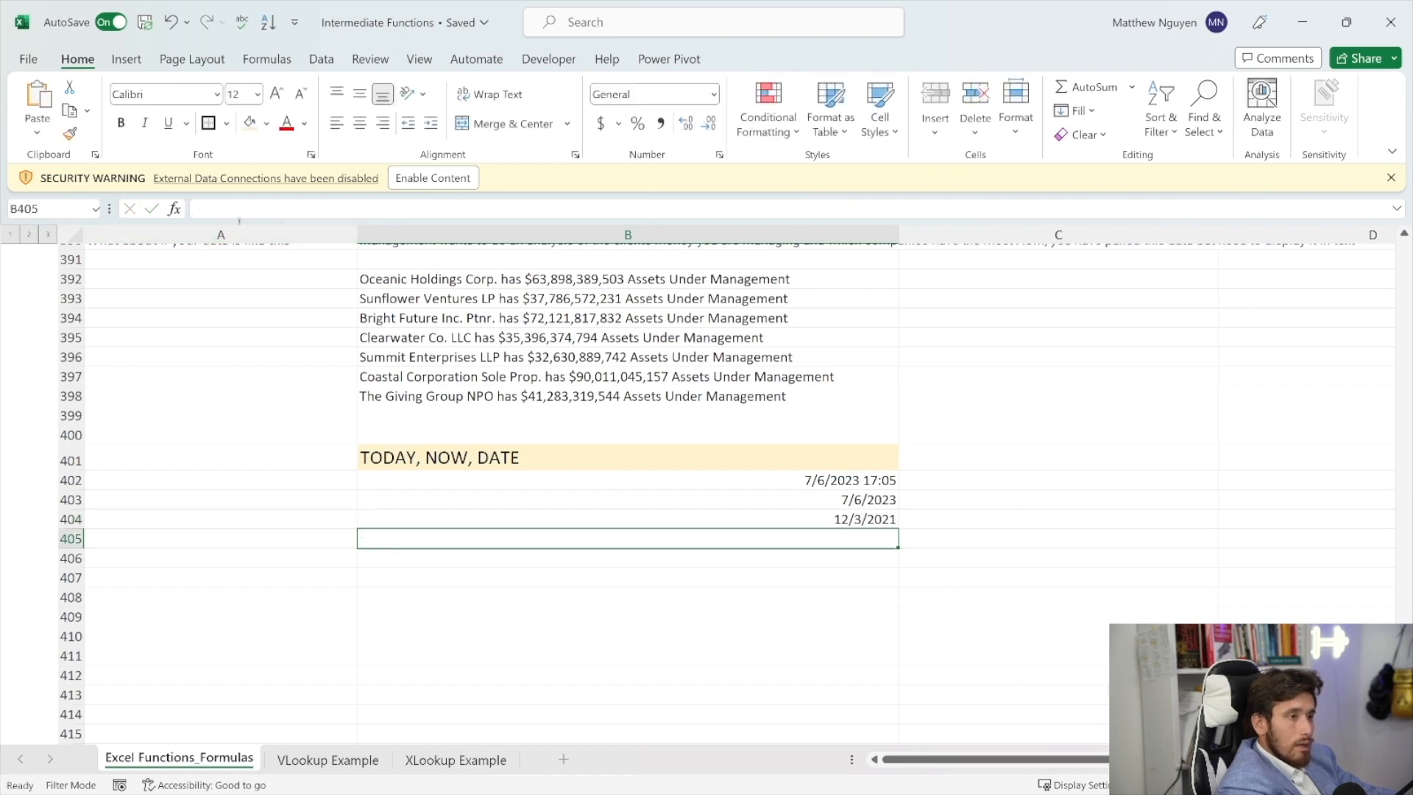
# - Review the NOW formula in B402 against the TODAY formula in B403, leaving both formulas as they are
pyautogui.click(765, 482)
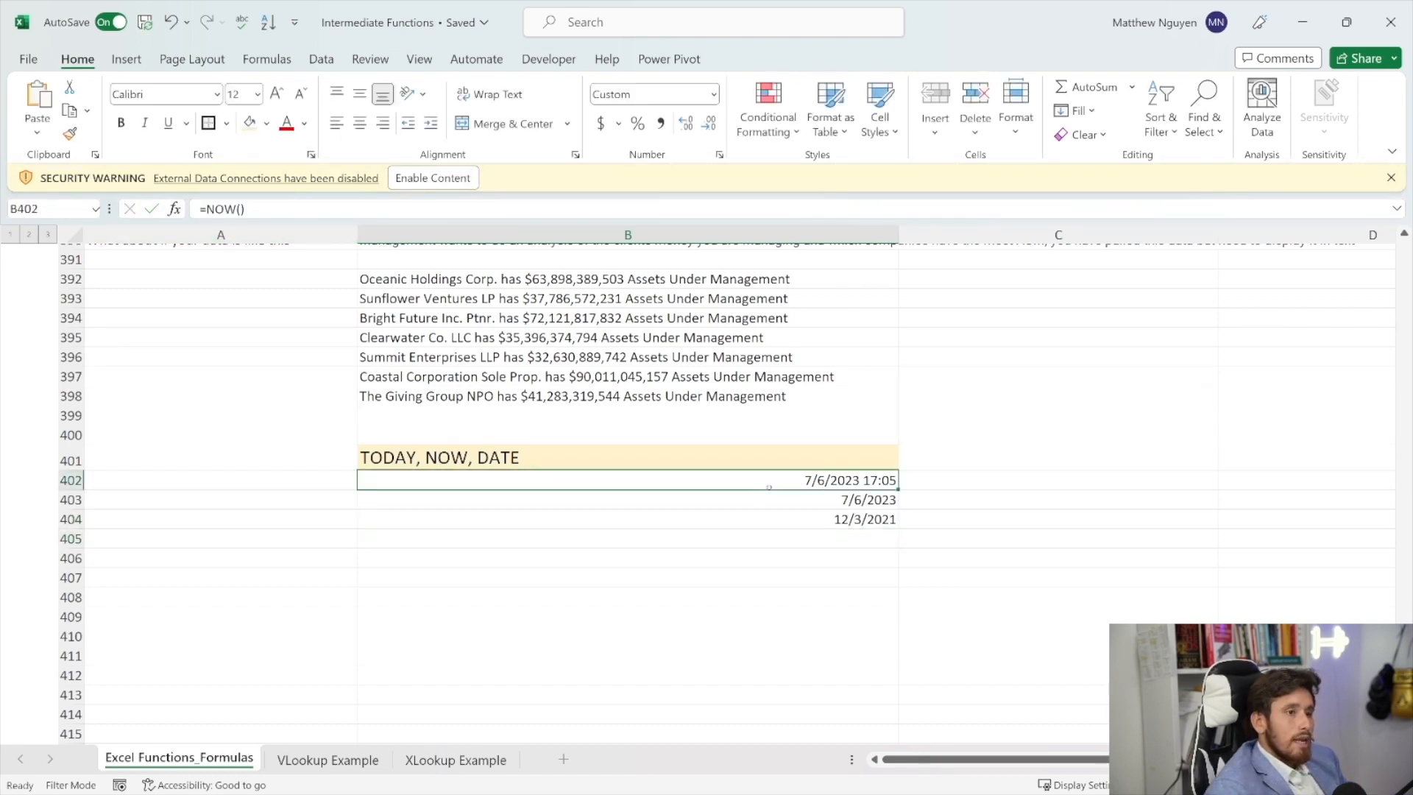
pyautogui.moveTo(247, 209); pyautogui.dragTo(207, 209)
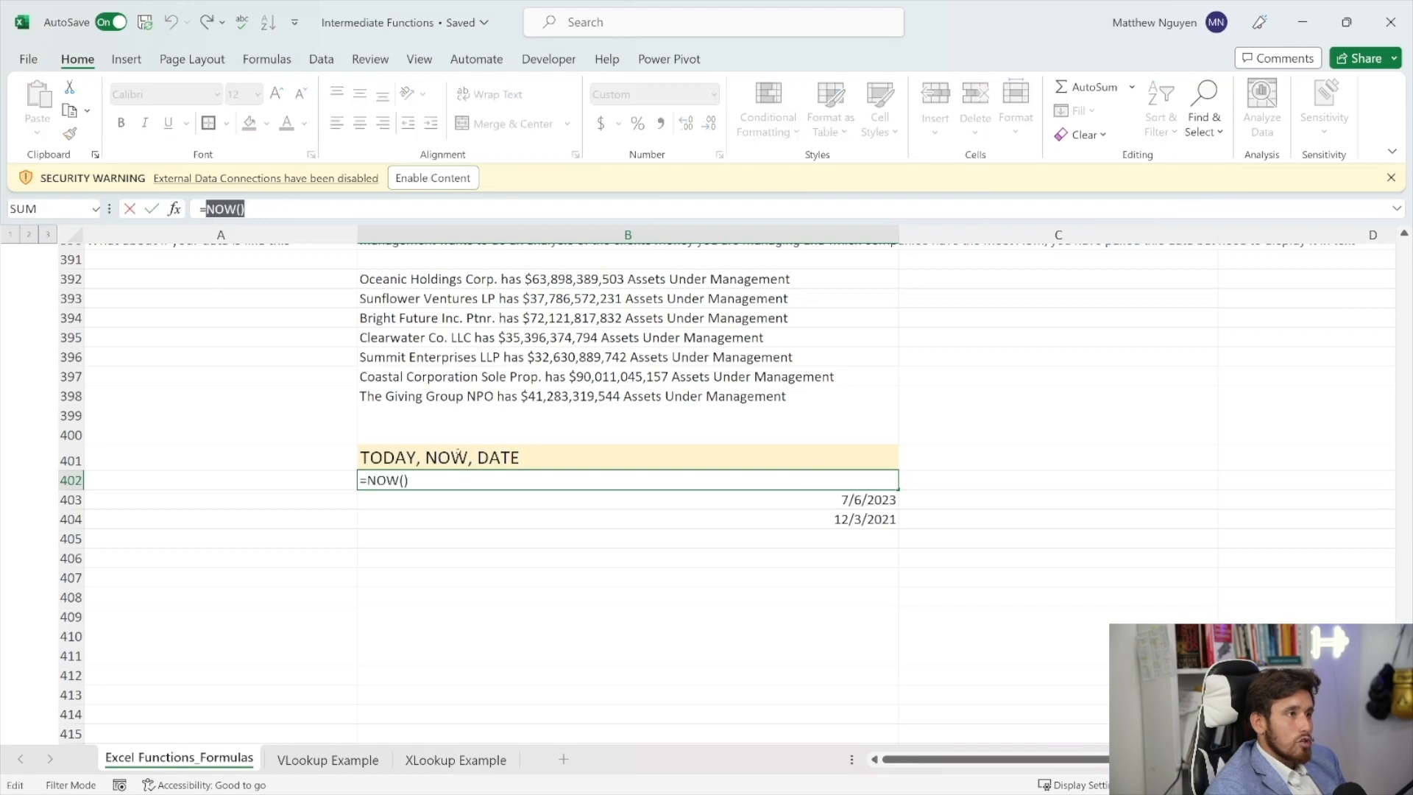
pyautogui.press('Return')
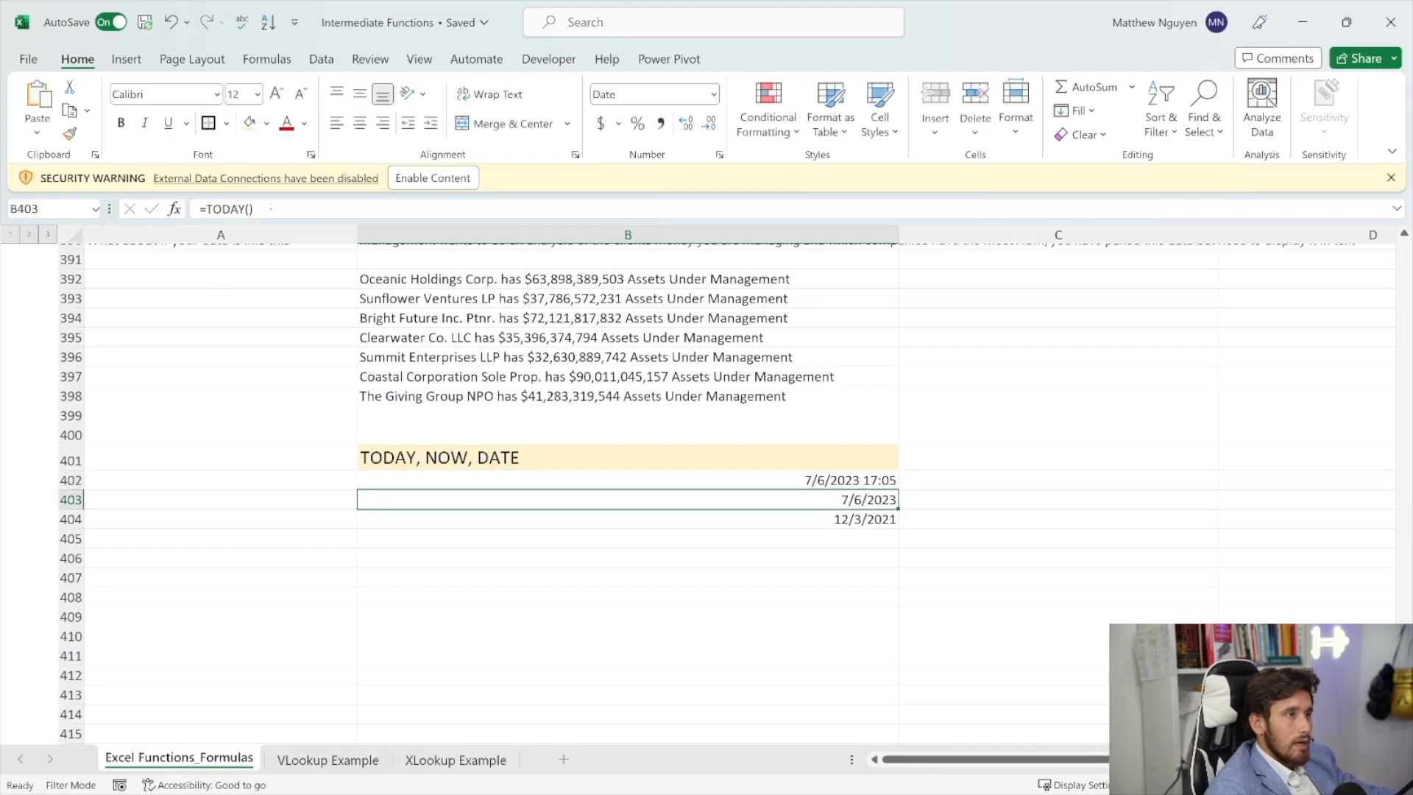
pyautogui.moveTo(199, 209); pyautogui.dragTo(329, 213)
pyautogui.press('Escape')
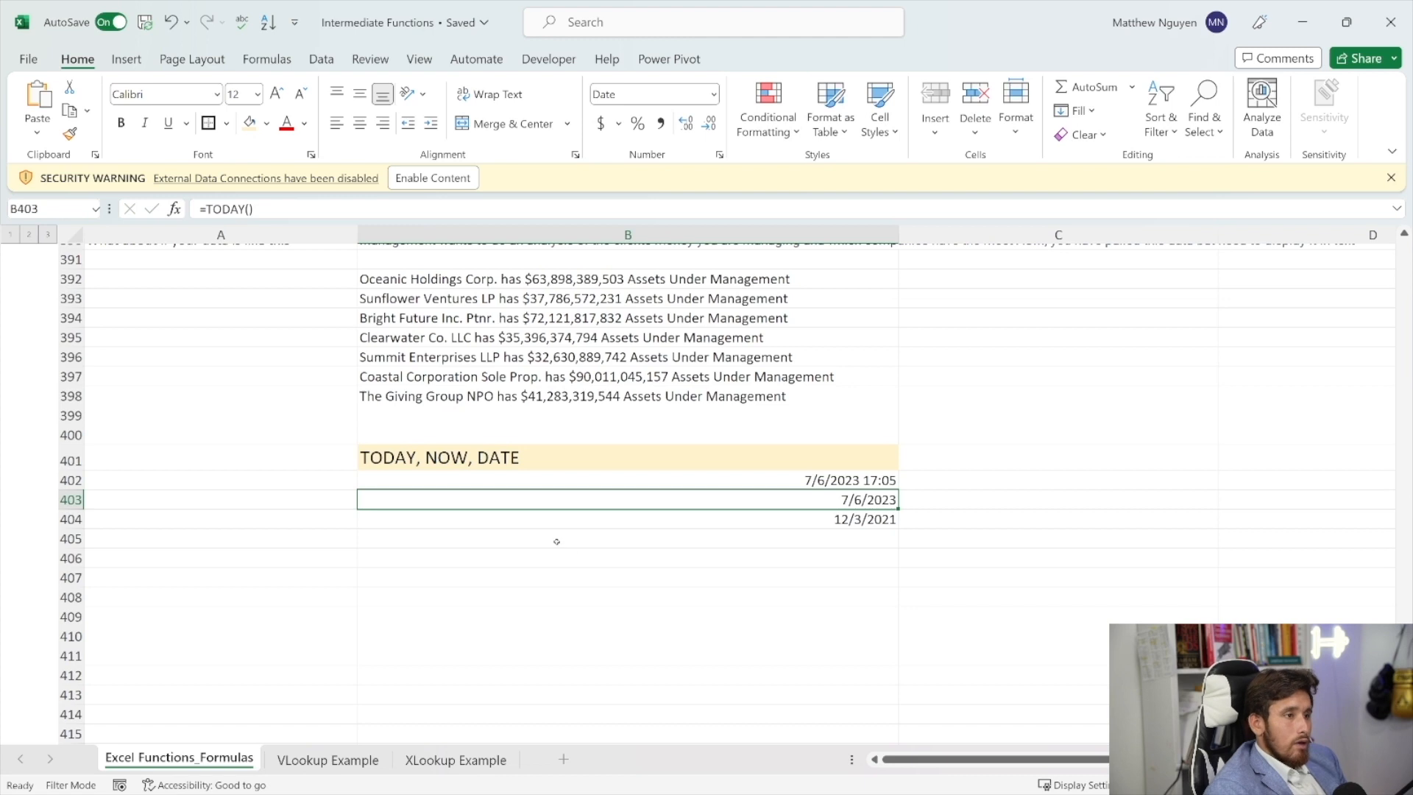
pyautogui.scroll(-4, 565, 528)
pyautogui.scroll(5, 563, 517)
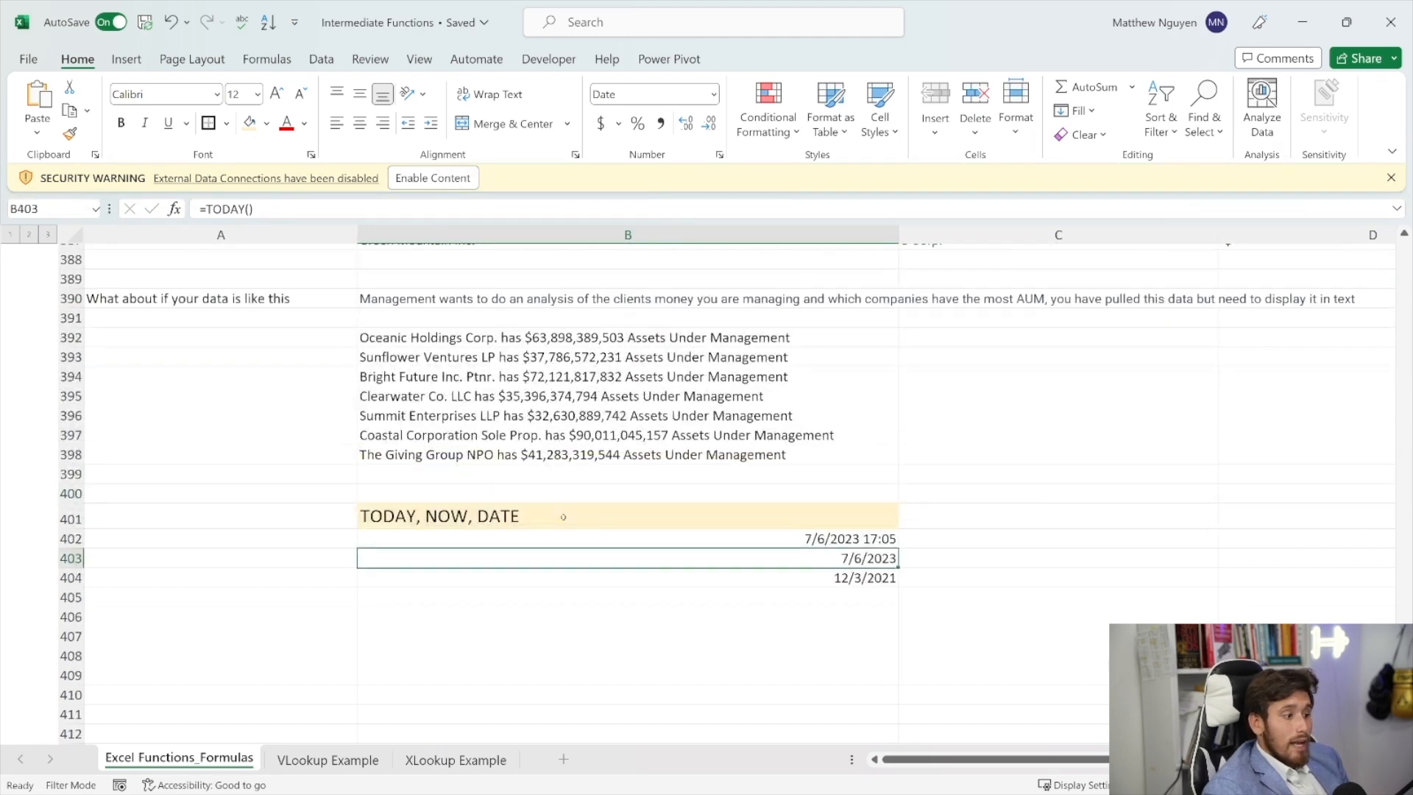